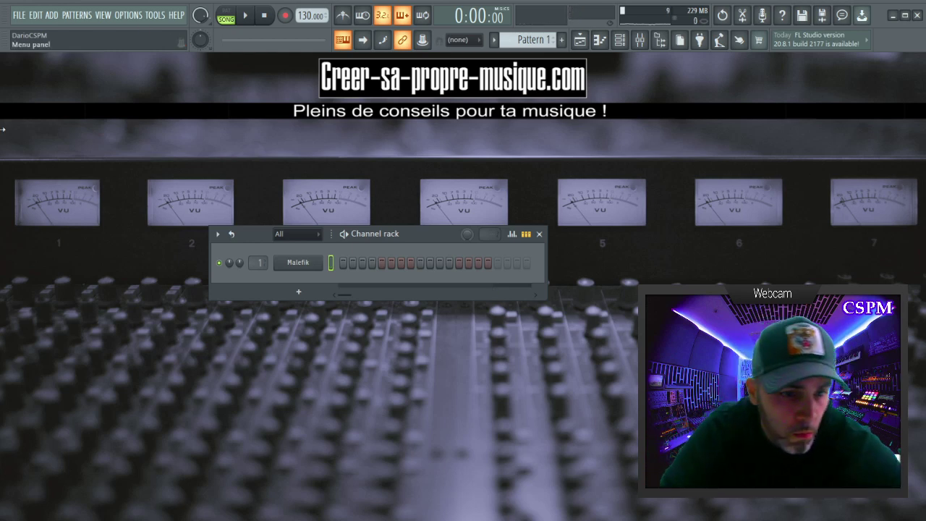
Dump the last 2 minutes of the score log into the selected pattern and open the Malefik notes in the piano roll.
left_click_drag(435, 250, 417, 244)
left_click(126, 15)
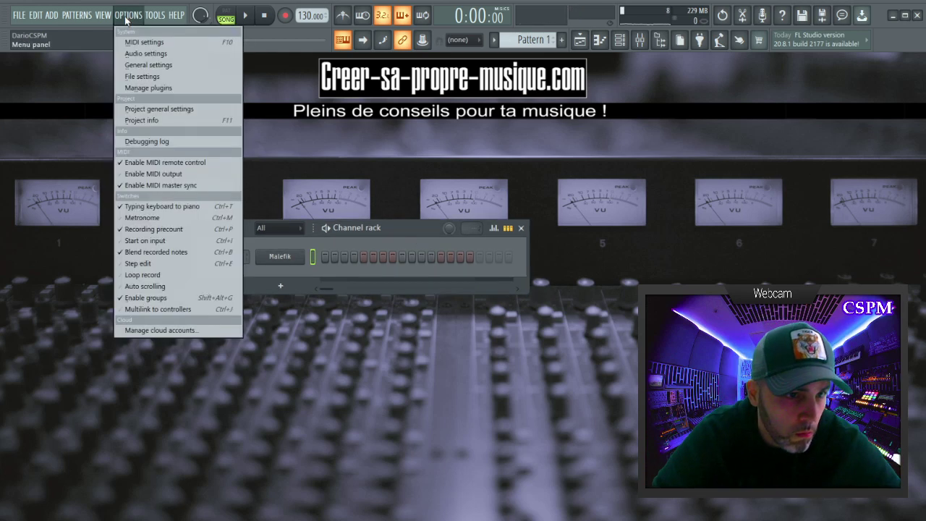
mouse_move(156, 20)
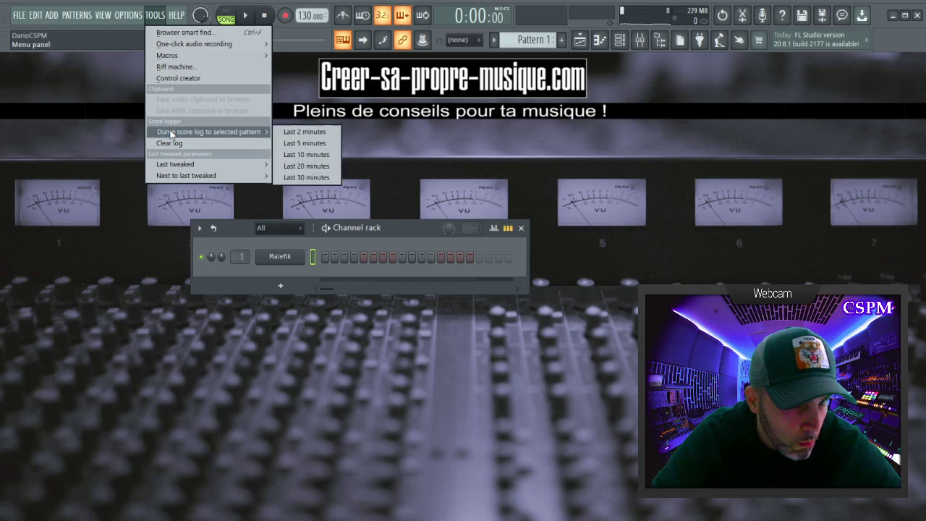
left_click(308, 132)
left_click(360, 268)
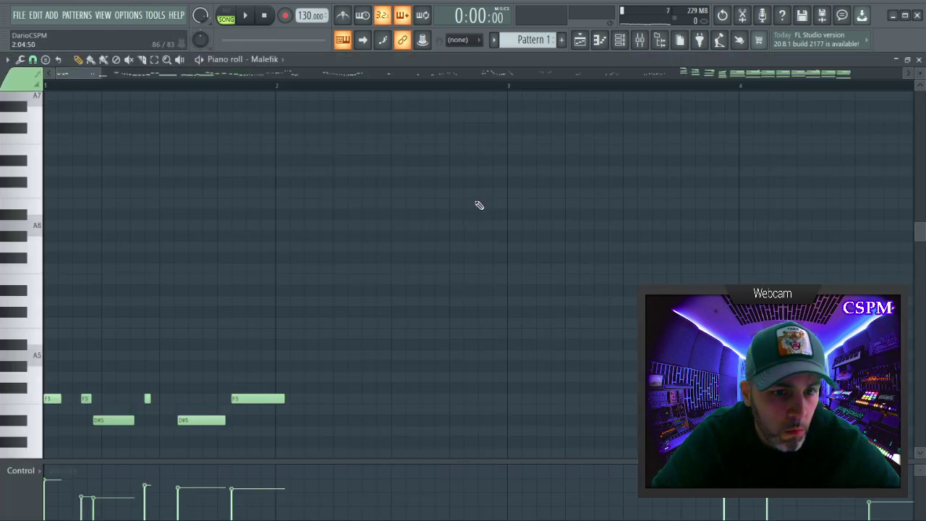
Play back the dumped recording and delete all notes before the repeating chord passage that begins around bar 56.
left_click_drag(101, 75, 316, 44)
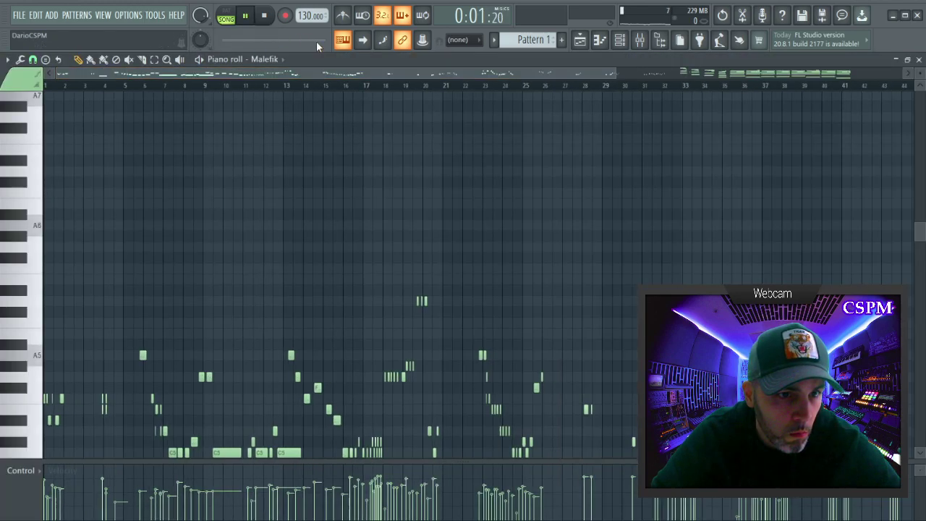
scroll(480, 155, "down", 3)
left_click_drag(615, 73, 689, 89)
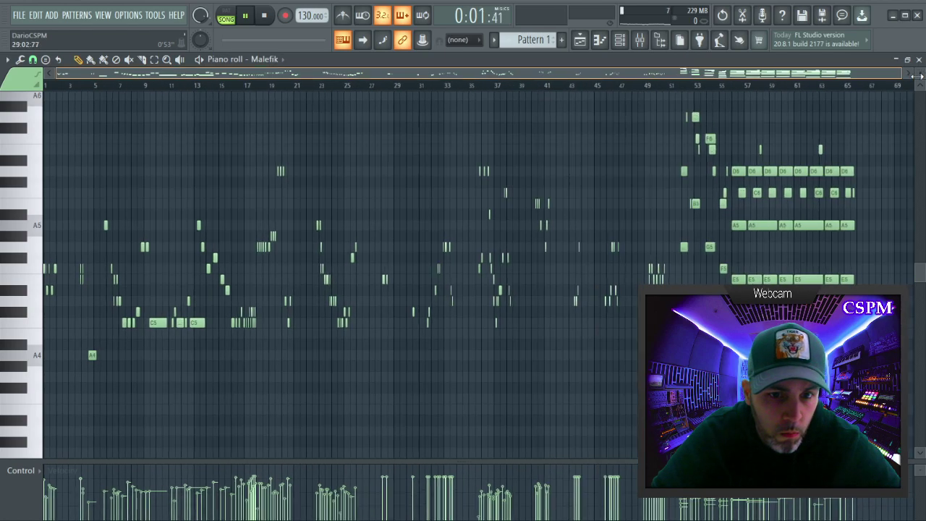
key("space")
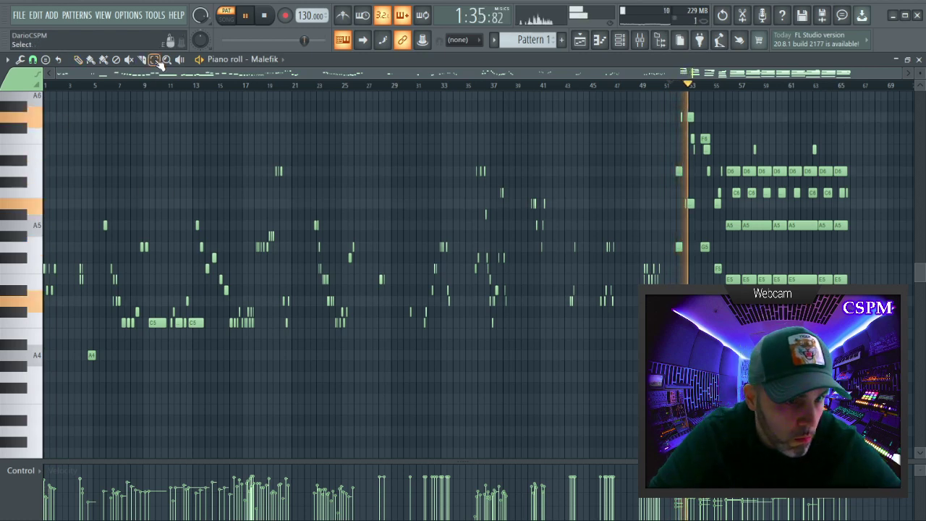
left_click_drag(675, 442, 45, 89)
key("Delete")
scroll(463, 225, "down", 3)
scroll(628, 119, "up", 1)
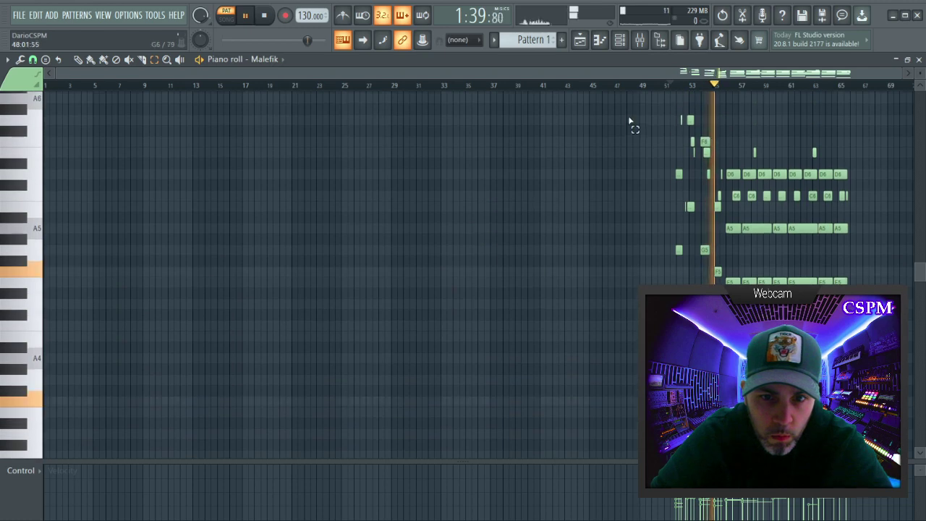
left_click_drag(628, 107, 721, 450)
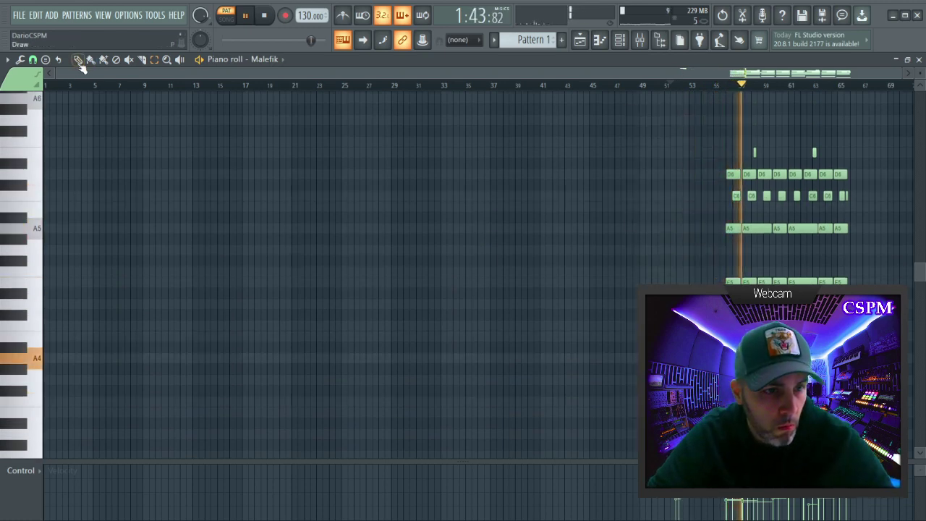
Select all remaining notes and shift them together as far as possible towards the start of the pattern.
key("ctrl+a")
left_click_drag(748, 176, 23, 174)
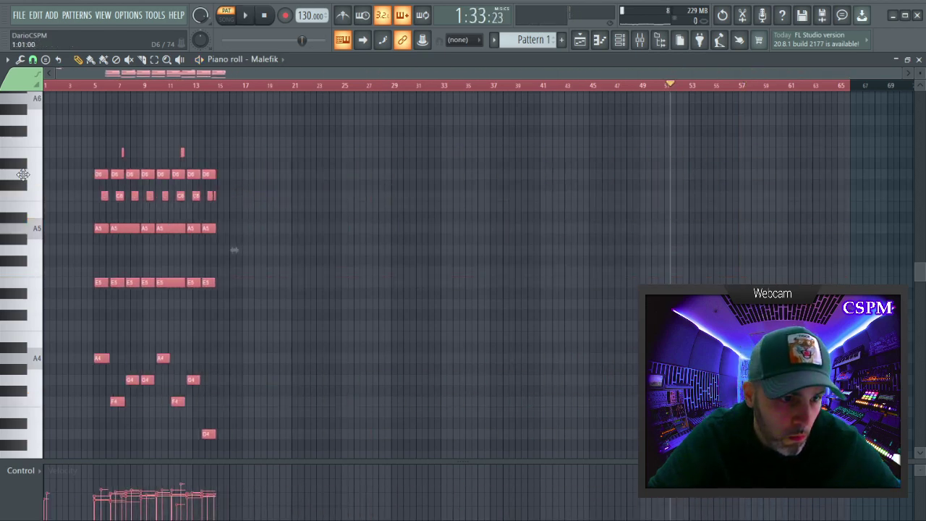
left_click(479, 204)
right_click(478, 205)
Find and delete the stray short high notes left at the very start of the pattern.
scroll(778, 170, "down", 5)
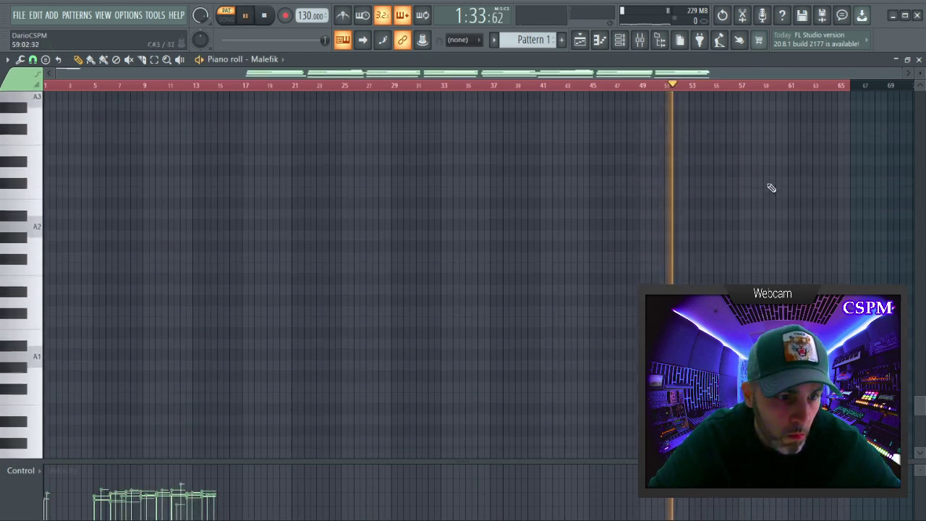
scroll(769, 186, "up", 8)
scroll(754, 188, "up", 2)
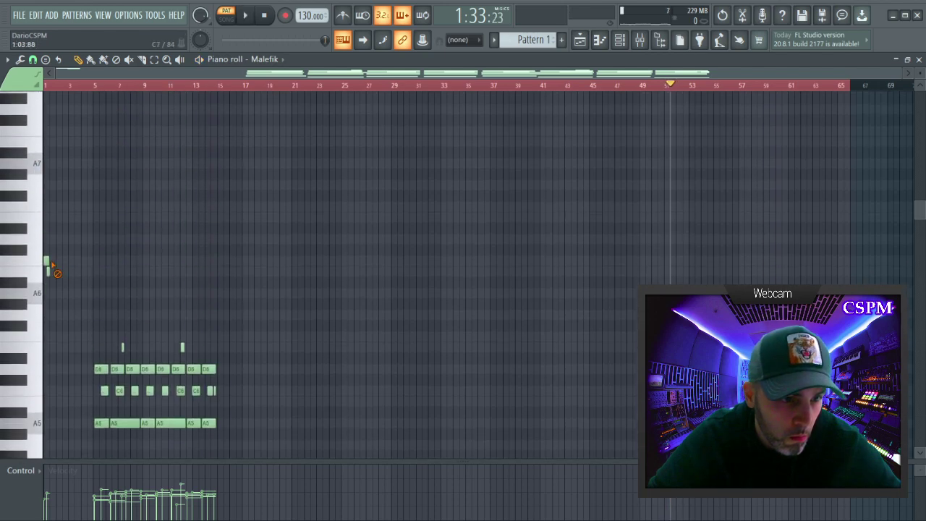
scroll(106, 266, "down", 3)
Shift the whole chord passage from bar 5 so that it starts at bar 1.
key("ctrl+a")
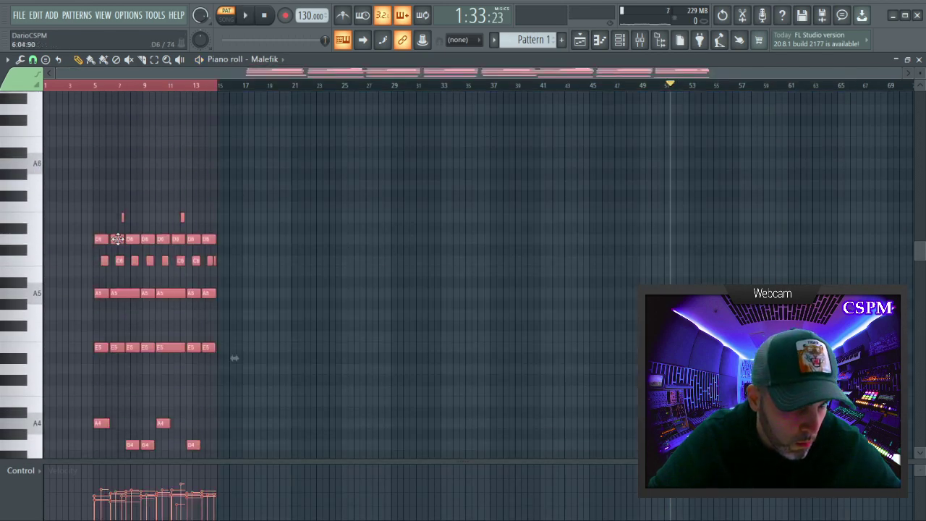
left_click_drag(117, 239, 66, 239)
left_click(363, 237)
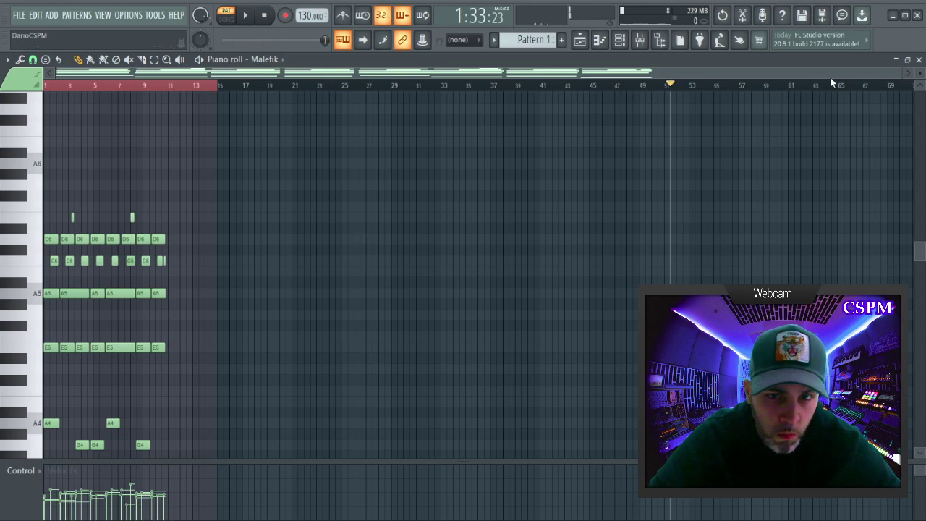
Turn on the metronome and play the chord passage from the beginning to check its timing.
key("space")
scroll(420, 80, "up", 3)
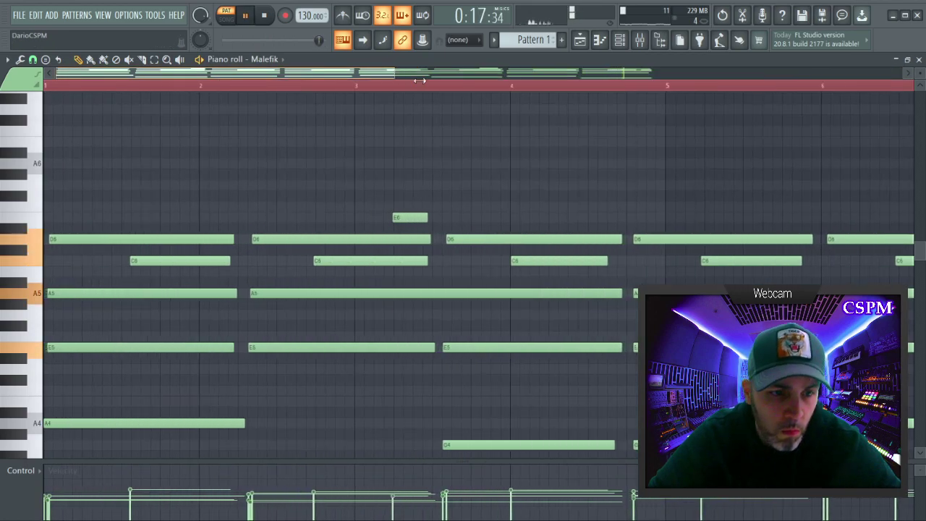
scroll(419, 80, "down", 3)
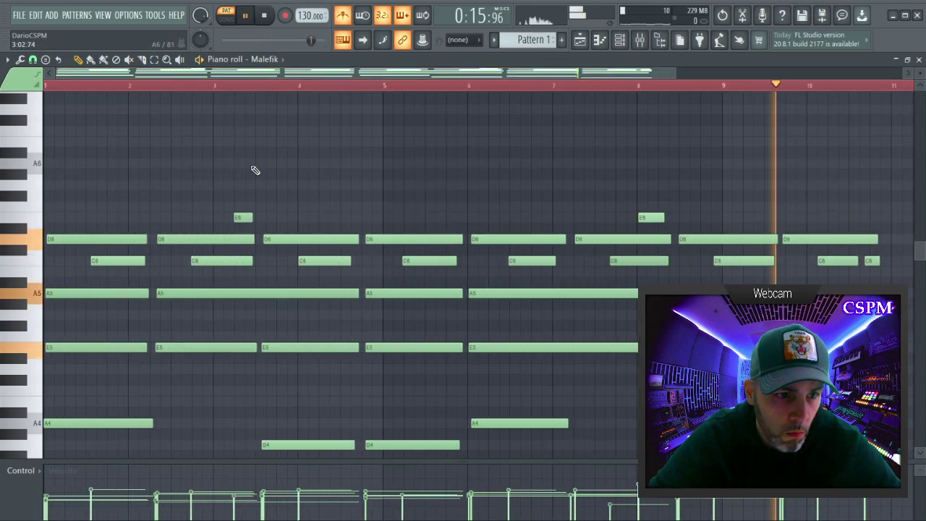
key("space")
scroll(299, 140, "down", 3)
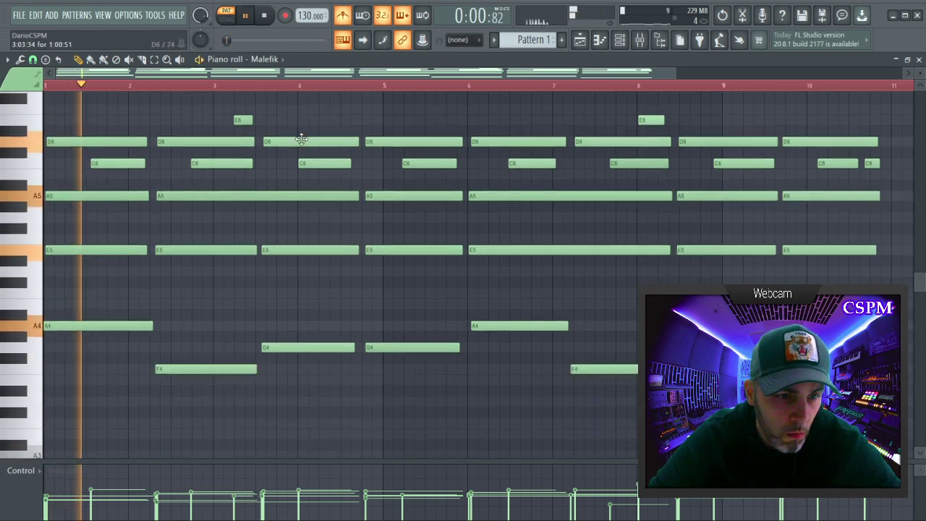
scroll(306, 144, "up", 2)
scroll(311, 143, "down", 2)
scroll(340, 147, "up", 2)
key("space")
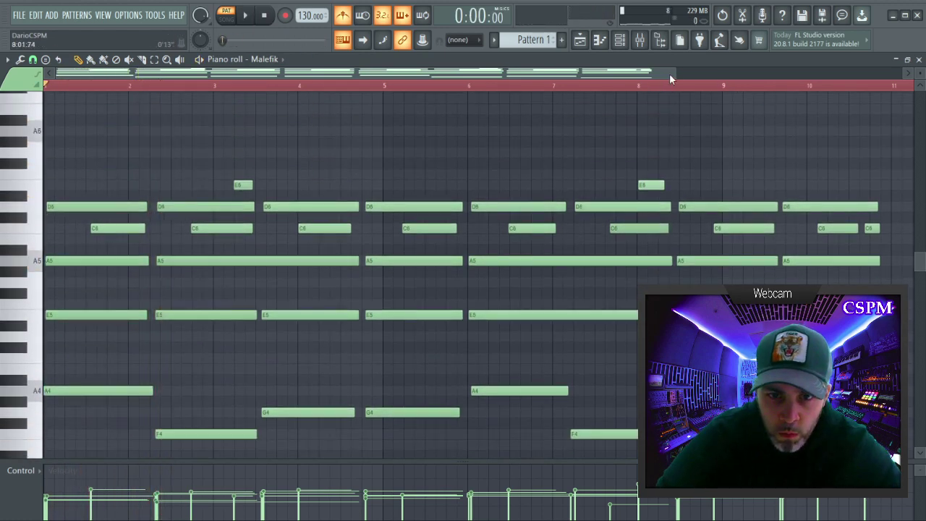
Set the project tempo to 89 BPM by tapping the beat in the tempo tapper.
scroll(670, 79, "up", 1)
right_click(311, 15)
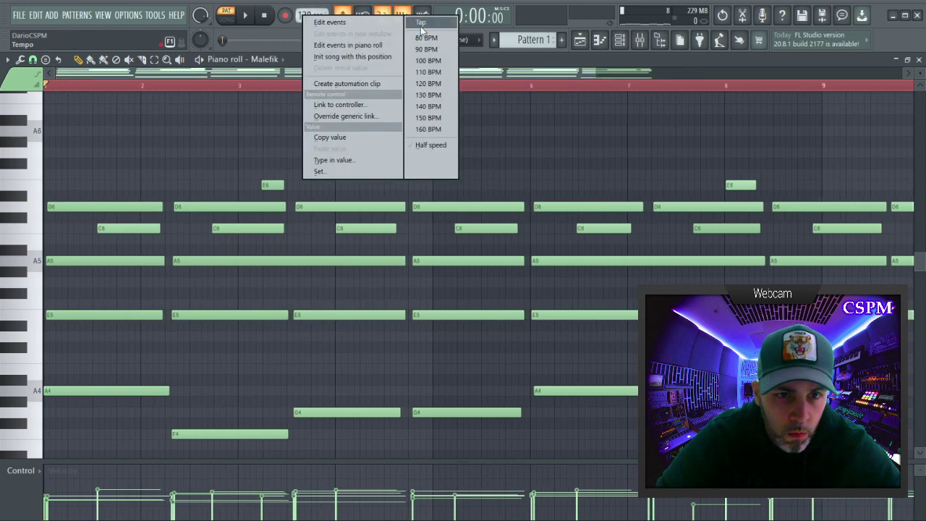
left_click(319, 165)
left_click(767, 228)
left_click(771, 228)
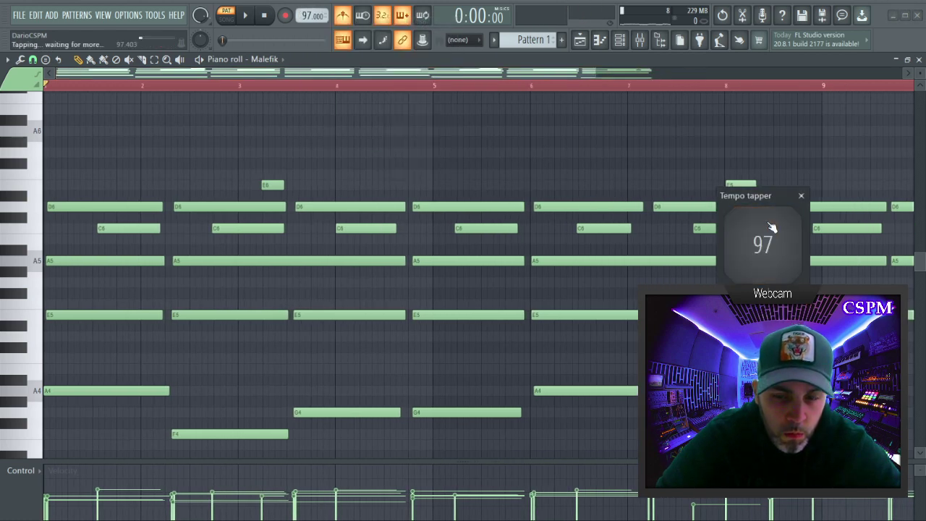
left_click(772, 227)
left_click(772, 228)
left_click(772, 227)
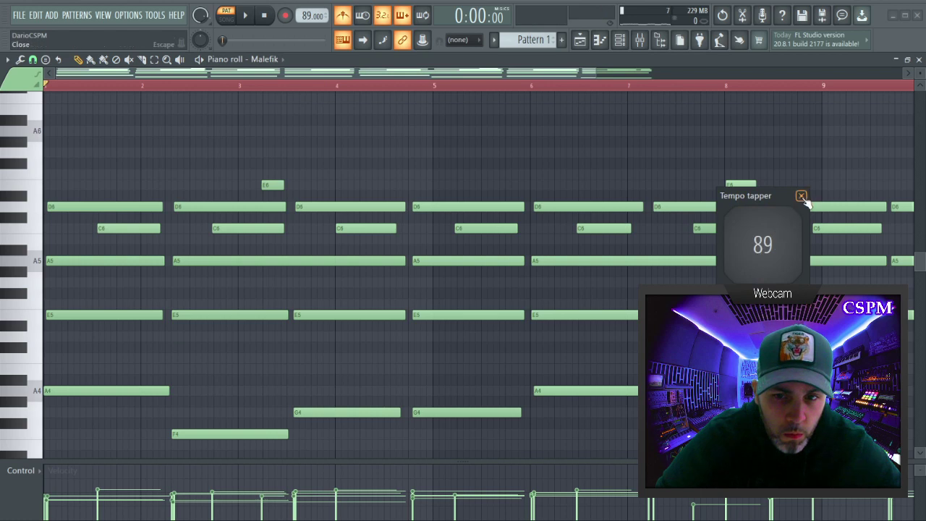
left_click(800, 195)
Move the first C6 note earlier in bar 1 and align the other first-chord notes exactly to the bar's start with equal lengths.
key("space")
key("space")
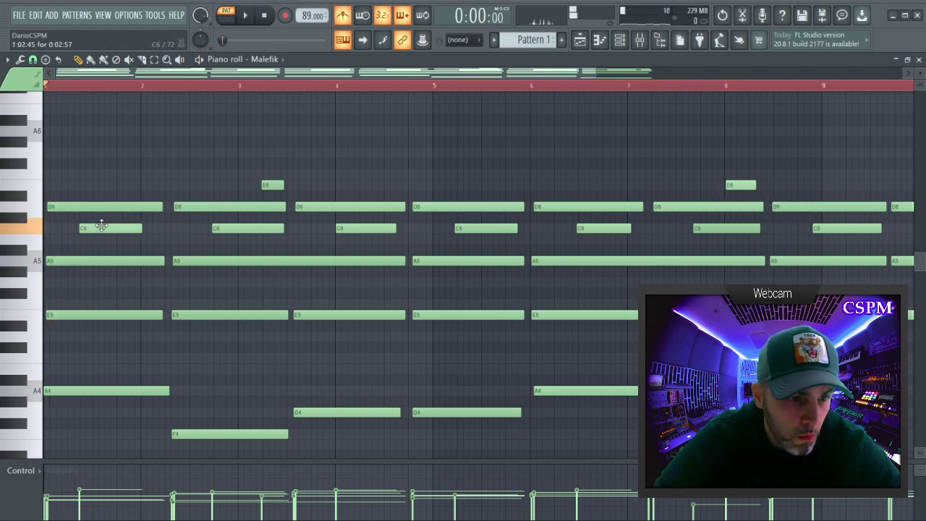
key("space")
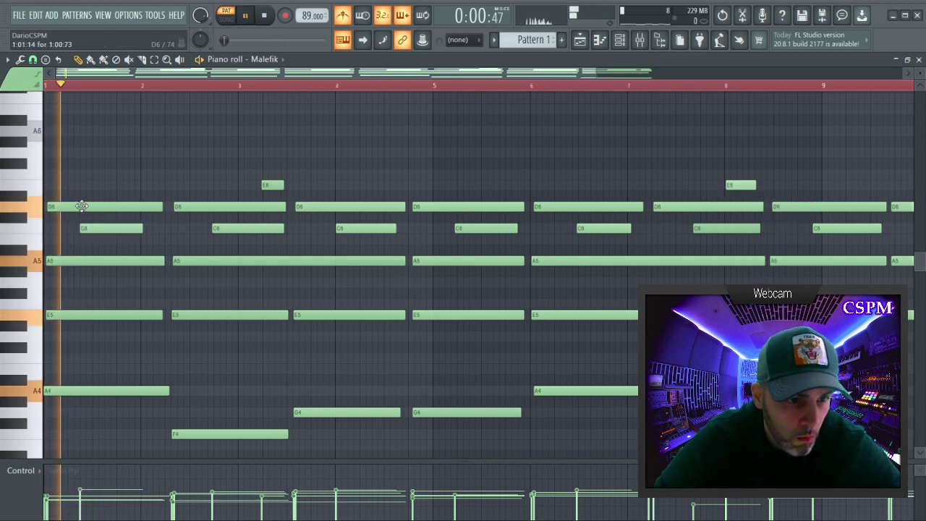
key("space")
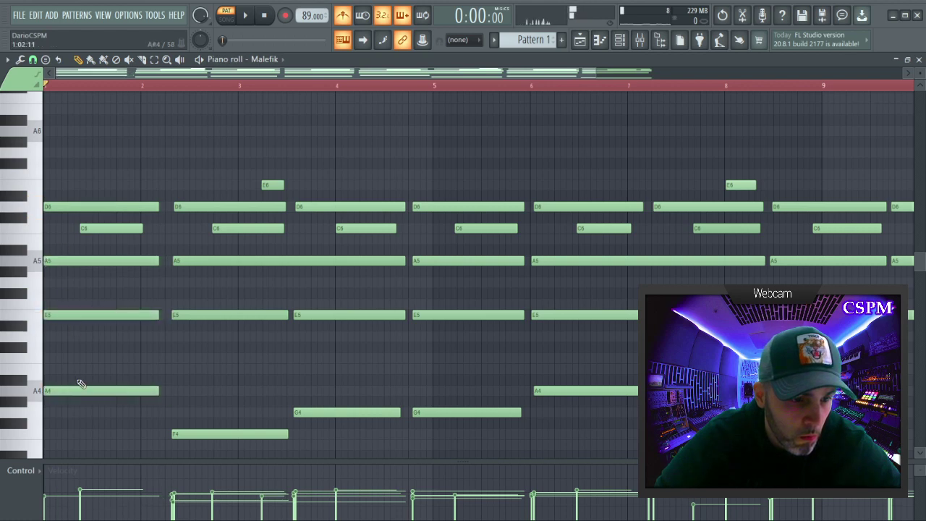
key("space")
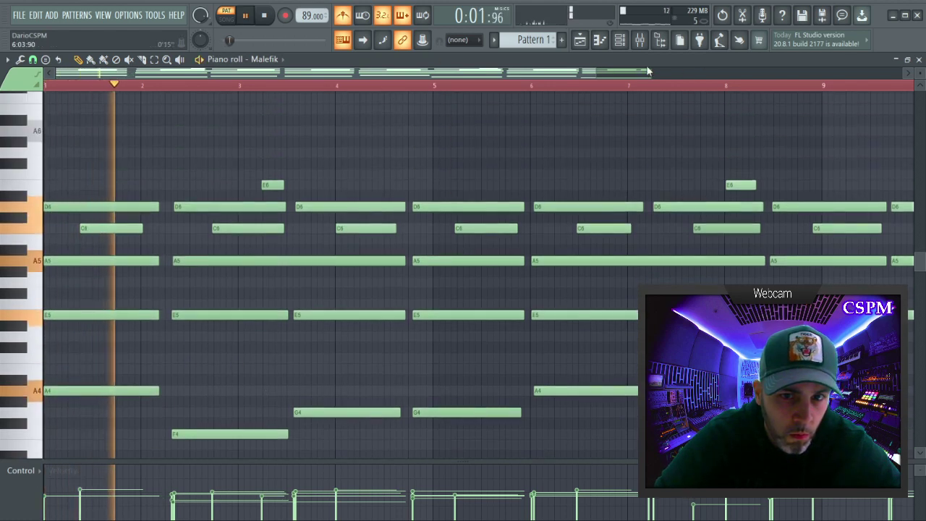
key("space")
Shorten the first chord's D6, A5, E5 and A4 notes so that they end before bar 2.
left_click_drag(597, 71, 339, 75)
key("space")
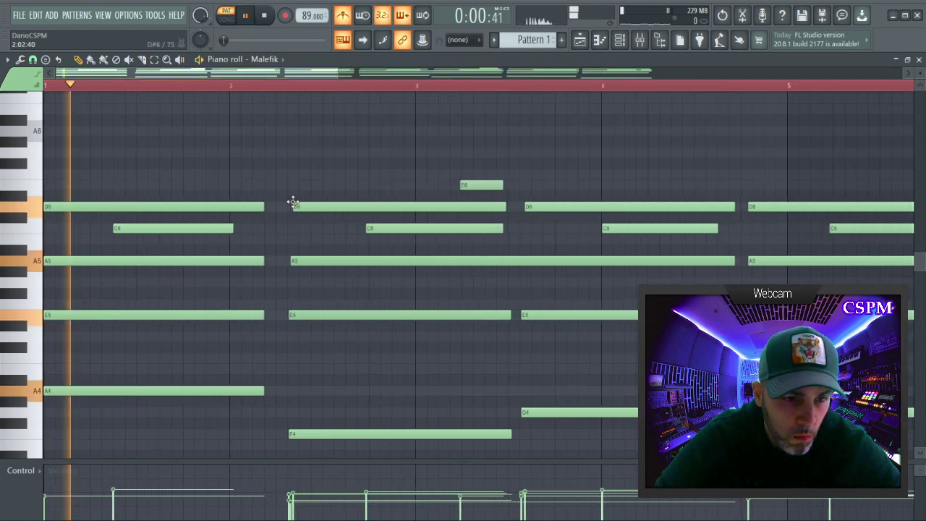
left_click_drag(264, 207, 218, 219)
key("space")
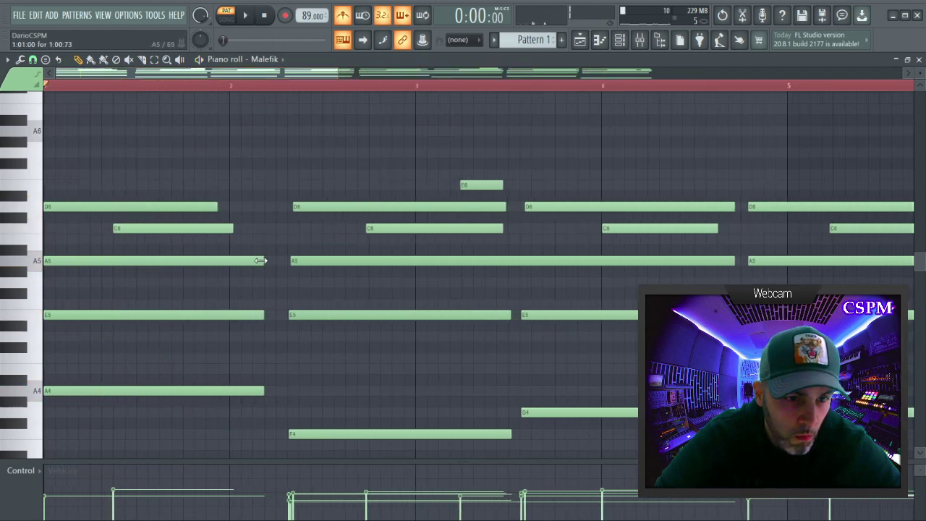
left_click_drag(264, 261, 206, 260)
key("space")
left_click_drag(260, 317, 207, 322)
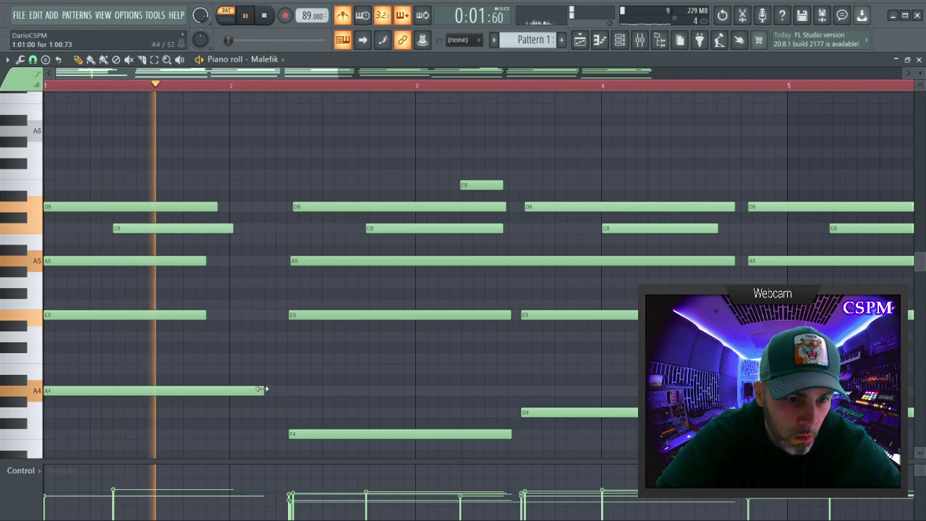
left_click_drag(264, 391, 207, 403)
key("space")
Move the second D6 note to the start of bar 2 and place the E6 note above it earlier, in the second half of bar 2.
key("space")
left_click_drag(316, 207, 253, 207)
right_click(469, 186)
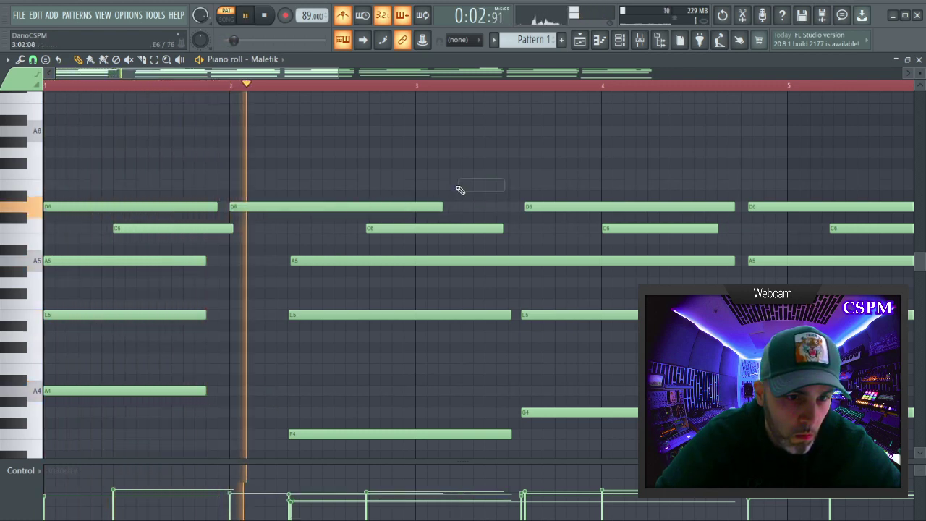
key("space")
left_click_drag(370, 186, 347, 188)
key("space")
Shift the second C6 note to the start of bar 2 and shorten the first C6 note to end before bar 2.
right_click(391, 230)
mouse_move(241, 230)
left_mouse_down()
mouse_move(224, 231)
mouse_move(289, 230)
mouse_move(255, 228)
left_mouse_up()
right_click(275, 240)
key("space")
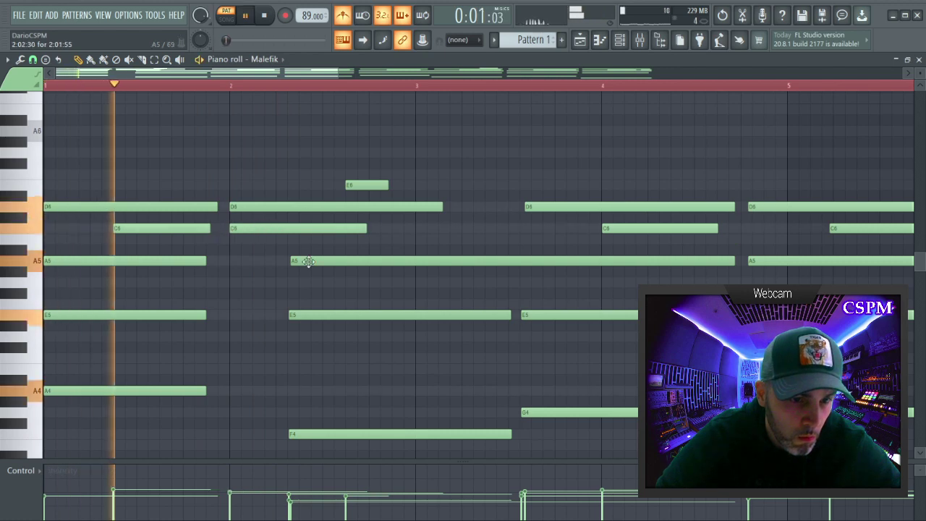
Replace the long A5 note of the second chord with one starting at bar 2, as long as the first chord's A5.
left_click_drag(304, 262, 257, 261)
left_click(203, 260)
right_click(248, 261)
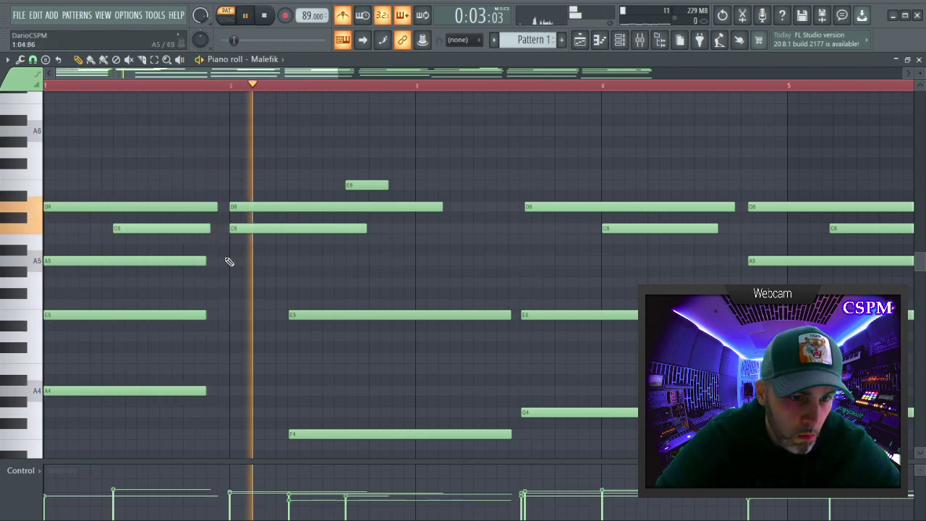
left_click(232, 260)
key("space")
key("space")
Replace the second chord's E5 and F4 notes with ones starting at bar 2, matching the length of its A5 note.
right_click(298, 315)
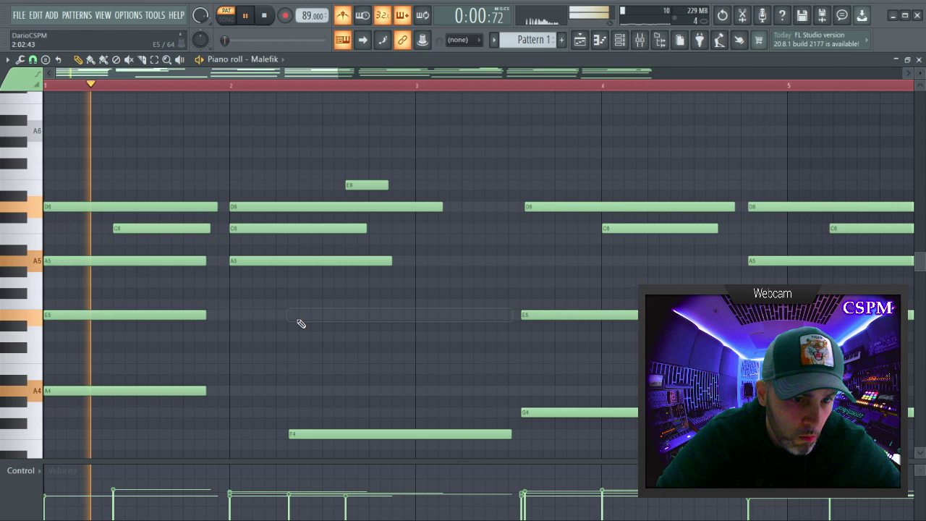
left_click(231, 315)
scroll(303, 384, "down", 3)
right_click(299, 370)
left_click(243, 369)
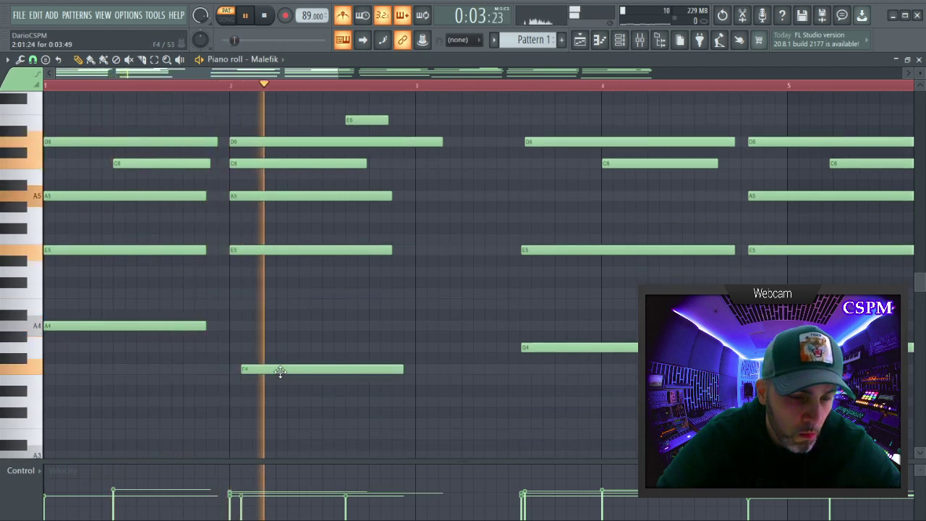
left_click_drag(280, 370, 270, 371)
key("space")
key("space")
Delete the C6 note from the second chord, shorten its D6 note to end before bar 3, and replay from the start.
right_click(283, 164)
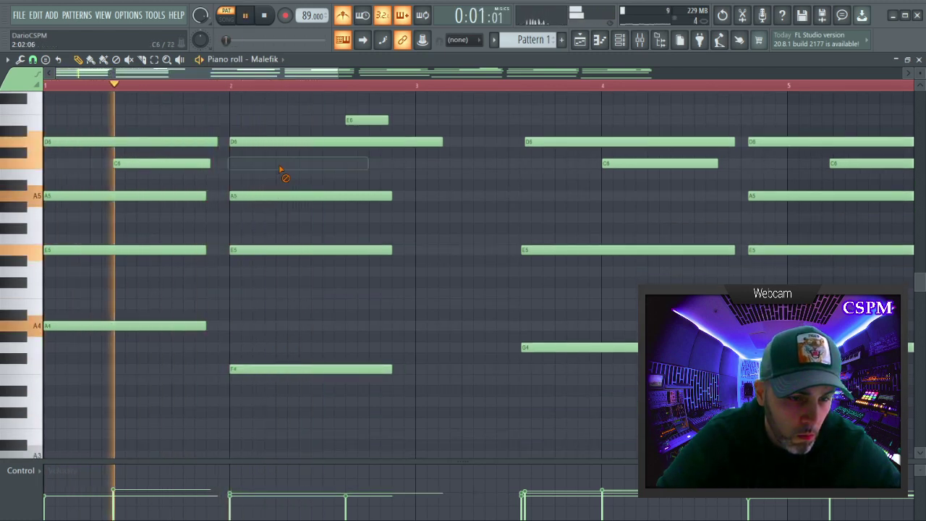
left_click_drag(443, 141, 385, 168)
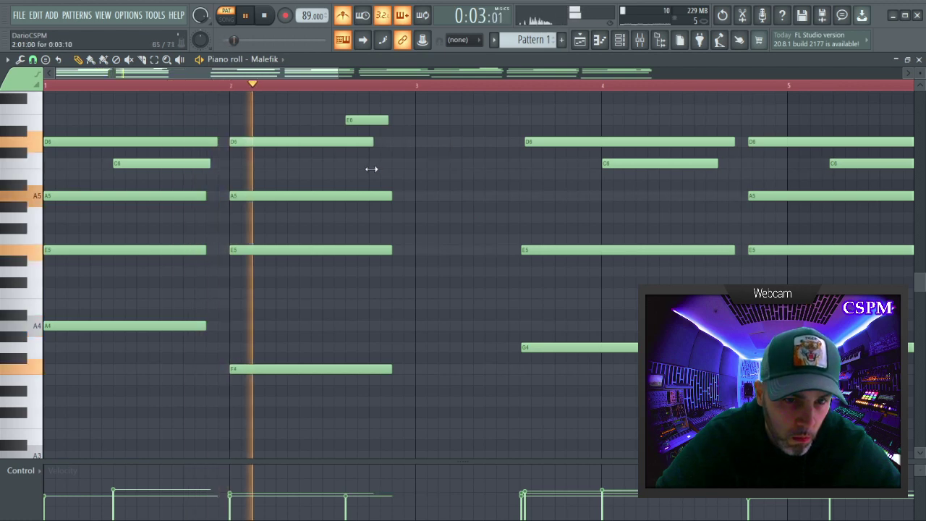
scroll(433, 242, "up", 2)
key("space")
key("space")
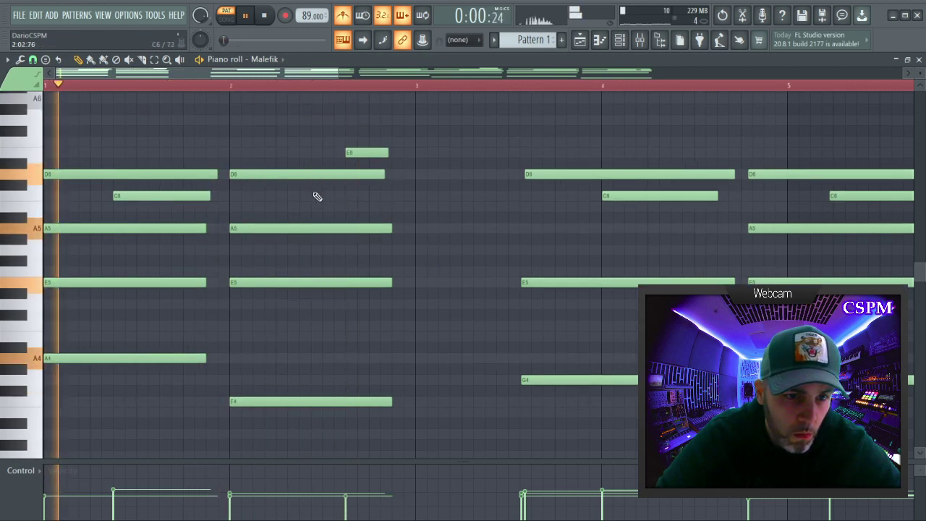
Add a C6 note to the second chord, lengthen its E6 note slightly, and replay the progression.
left_click(299, 196)
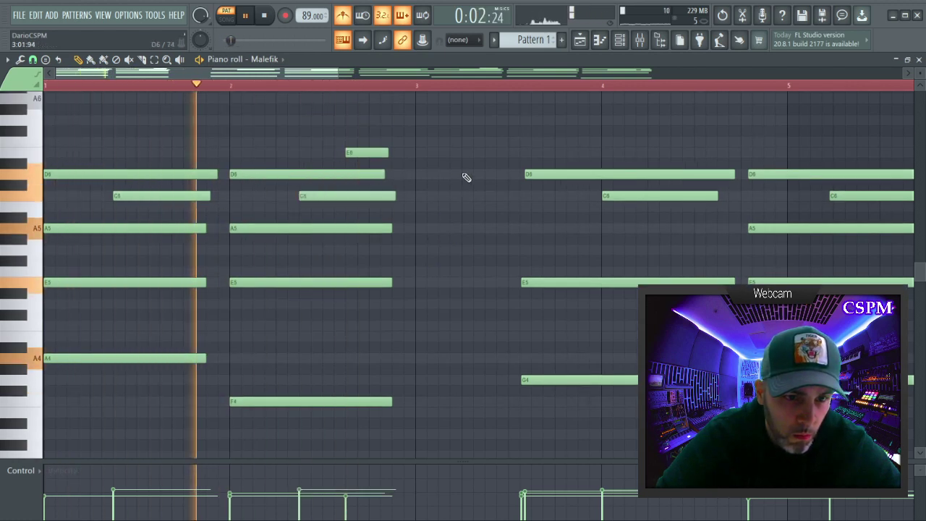
left_click_drag(390, 155, 401, 158)
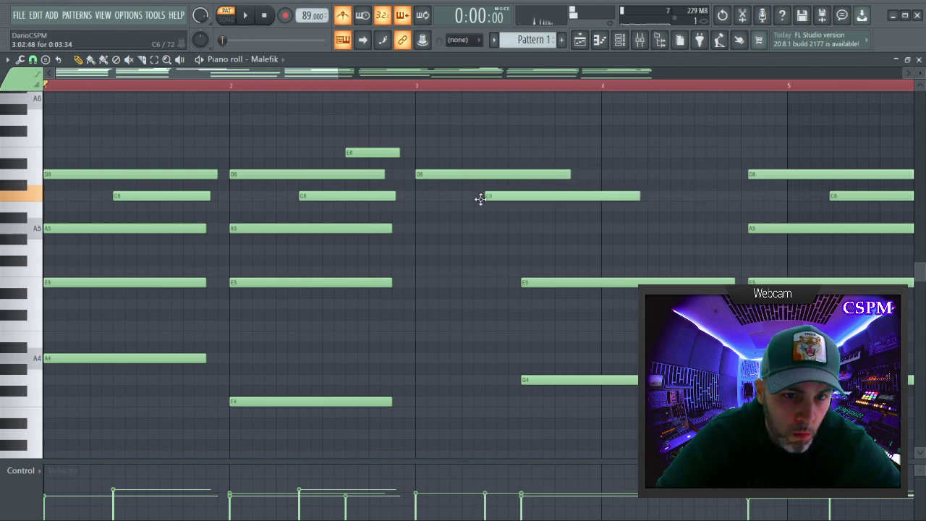
key("space")
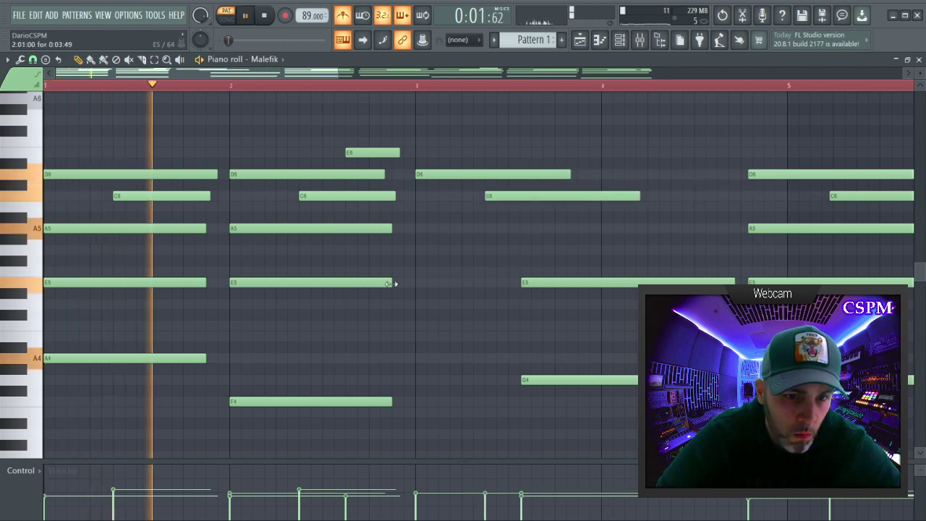
Replace the third chord's E5 and G4 notes with ones starting at bar 3, matching the second chord's note length.
left_click(417, 282)
right_click(713, 282)
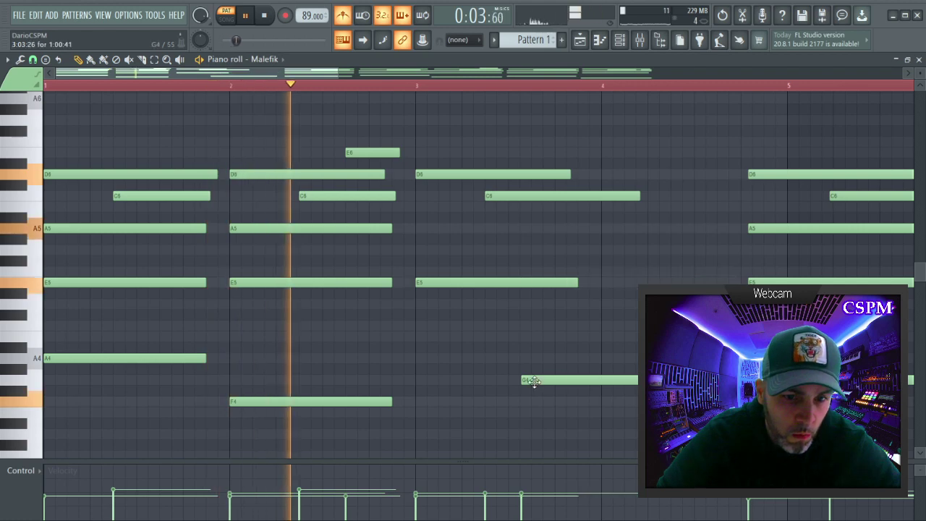
left_click(419, 379)
right_click(536, 380)
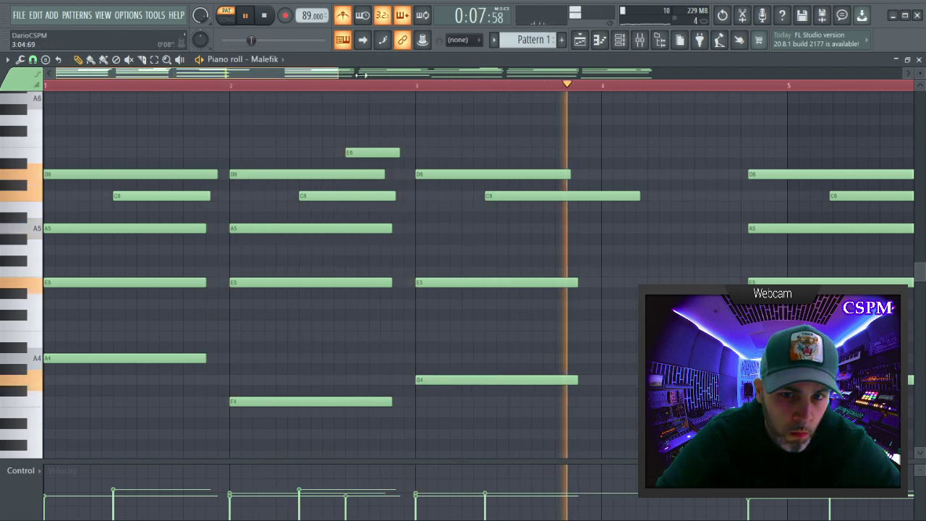
Shift all the chords after the third one to start at bar 7.
left_click_drag(361, 76, 604, 75)
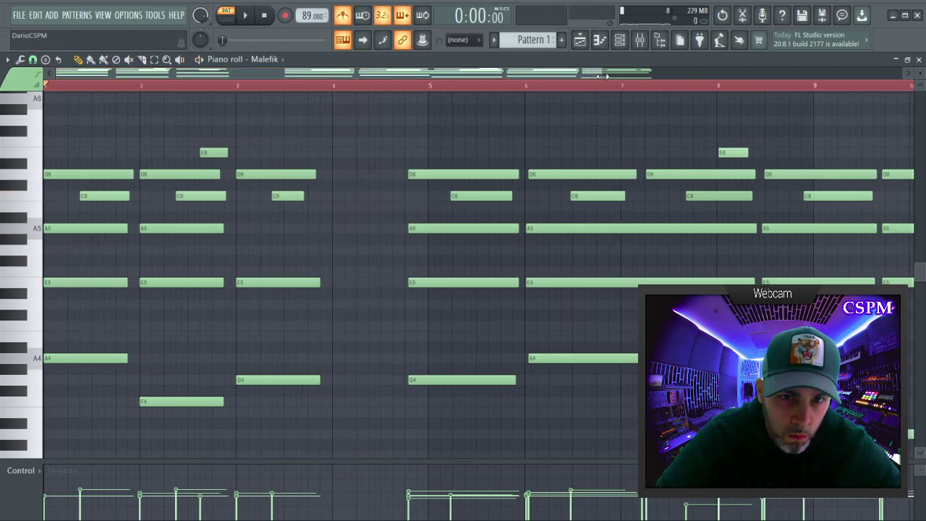
left_click_drag(603, 75, 831, 85)
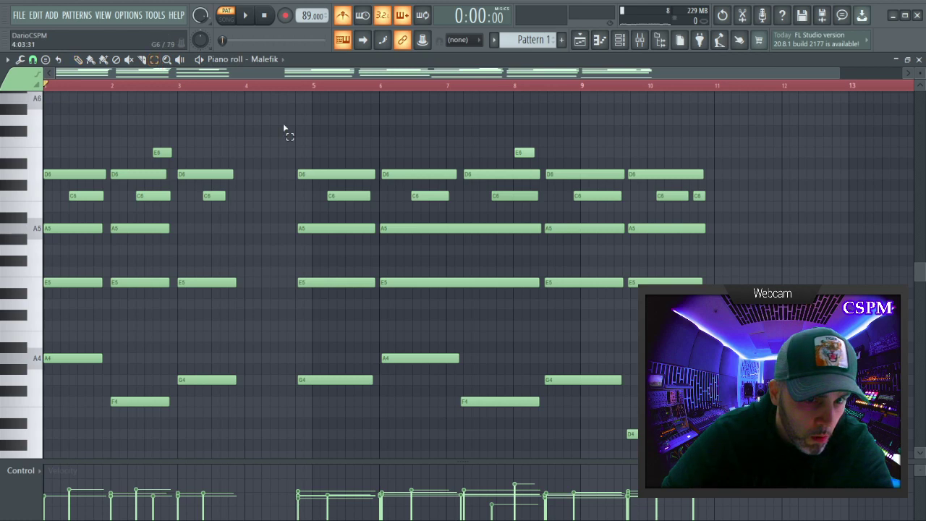
left_click_drag(284, 129, 776, 448)
scroll(75, 150, "down", 2)
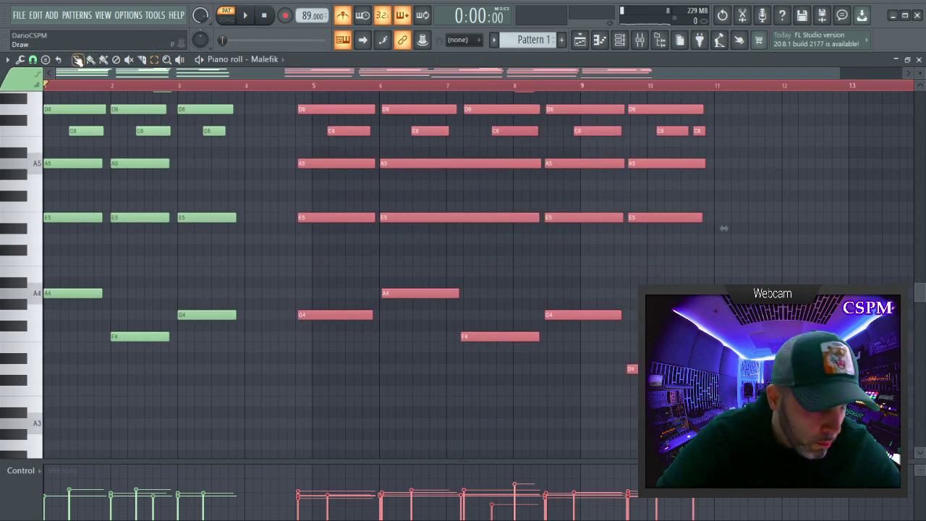
left_click_drag(340, 316, 456, 316)
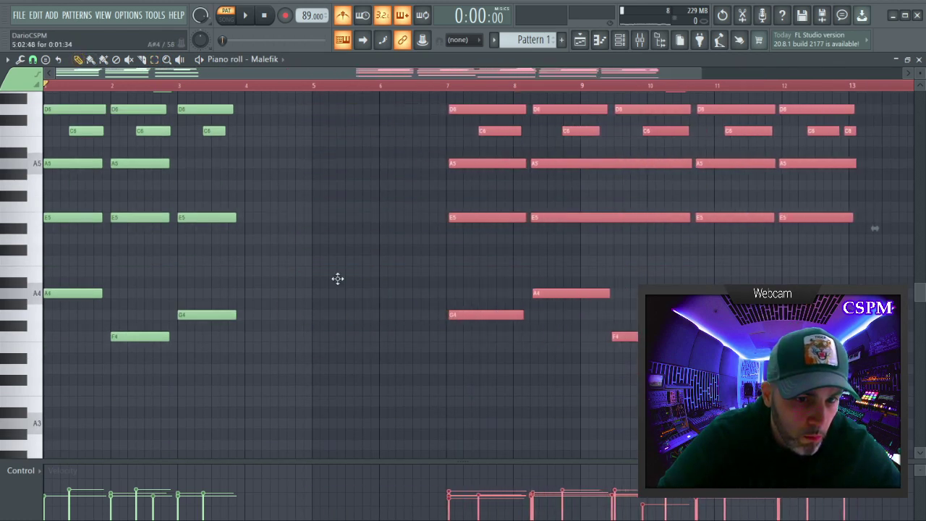
left_click(317, 285)
Duplicate the third chord to start at bar 4 during playback and remove the stray F#6 note above the copy.
scroll(172, 141, "up", 3)
key("space")
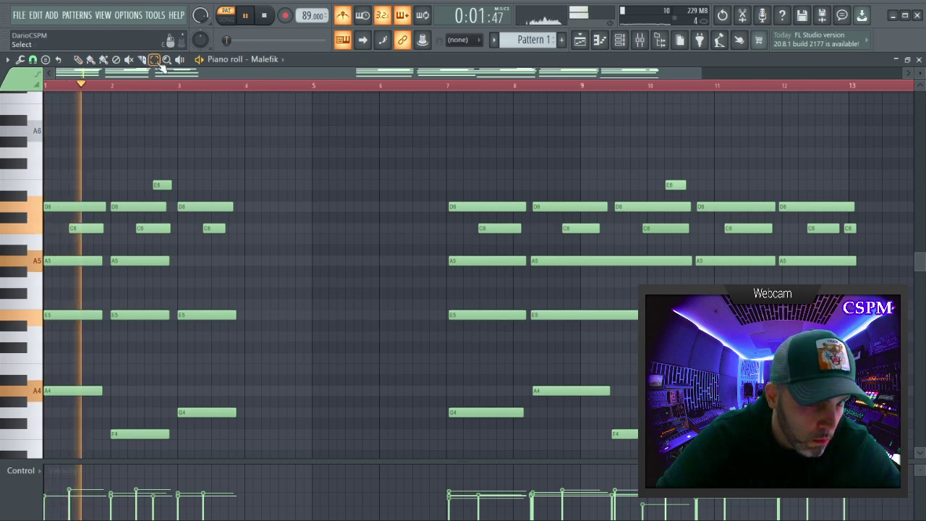
left_click_drag(293, 160, 176, 416)
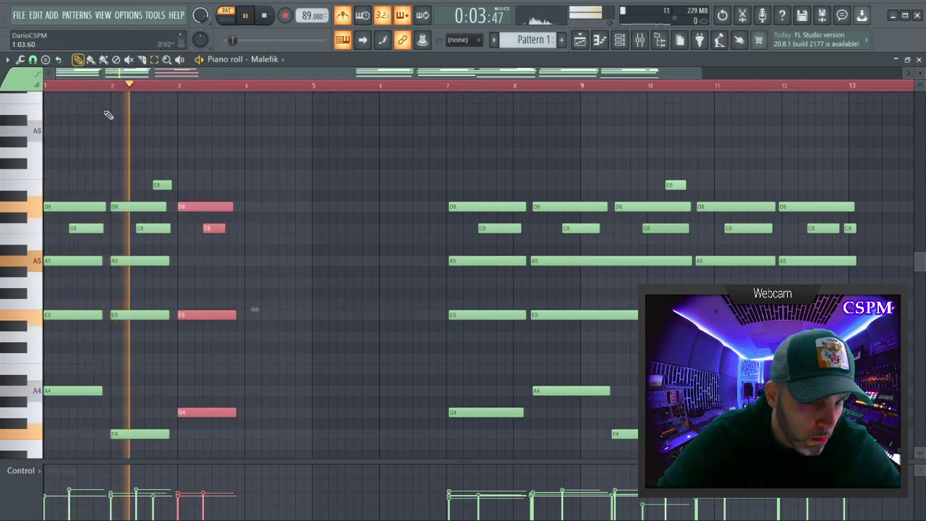
left_click_drag(187, 203, 254, 208)
left_click(256, 164)
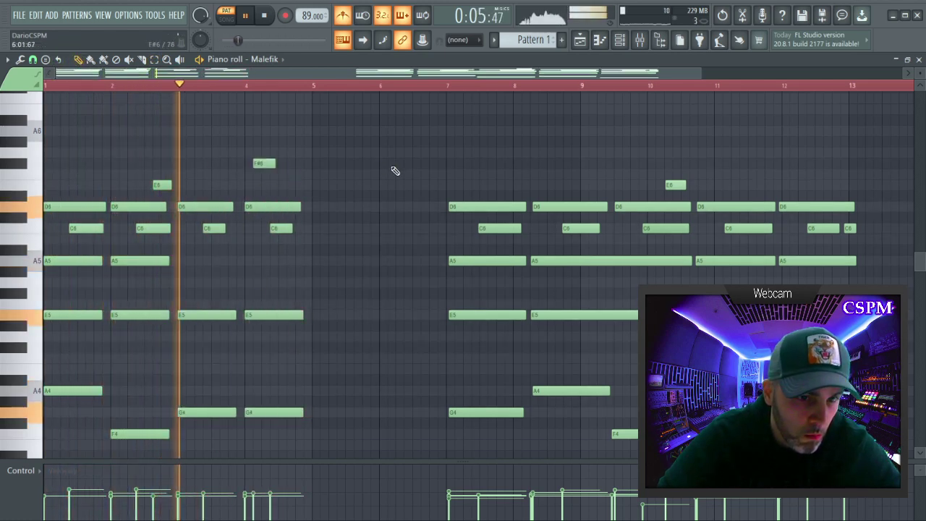
right_click(267, 165)
Delete the old unaligned chords between bar 7 and the last chord near bar 12.
scroll(376, 155, "down", 2)
scroll(376, 155, "up", 1)
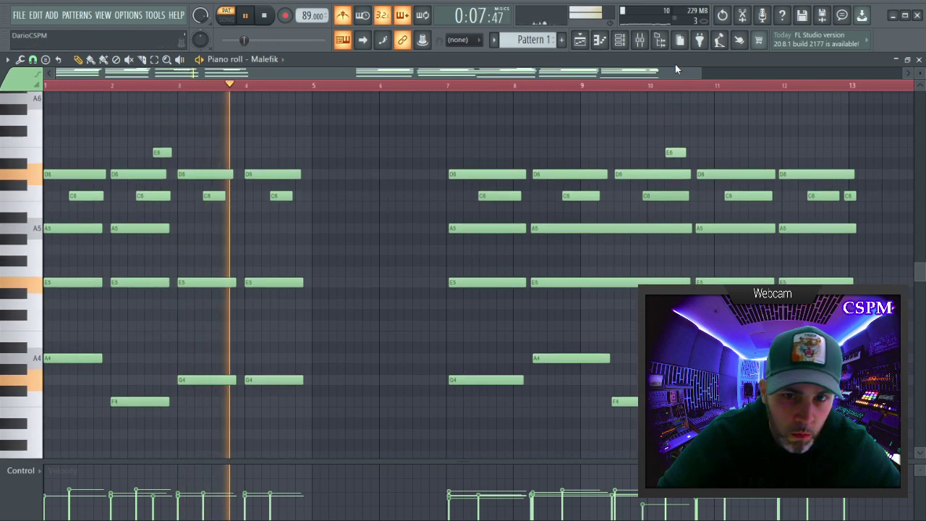
left_click_drag(702, 74, 809, 73)
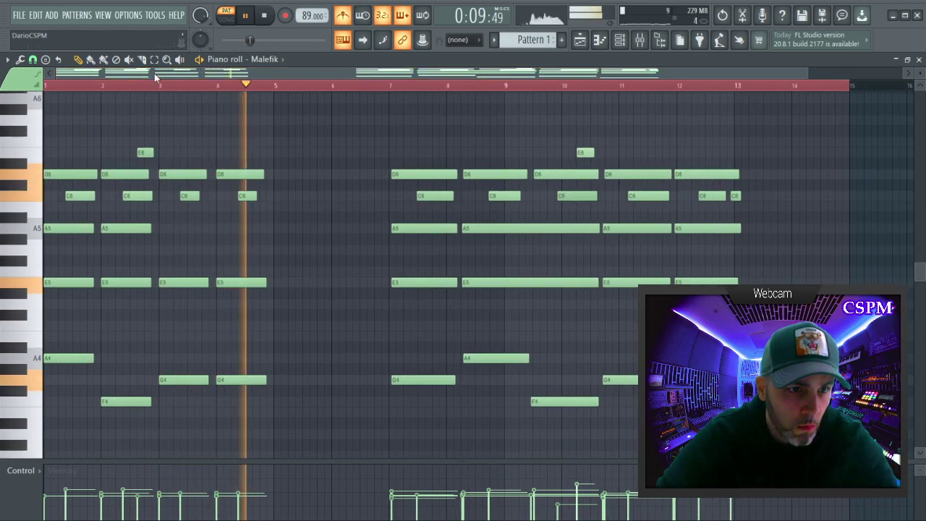
left_click_drag(372, 139, 459, 429)
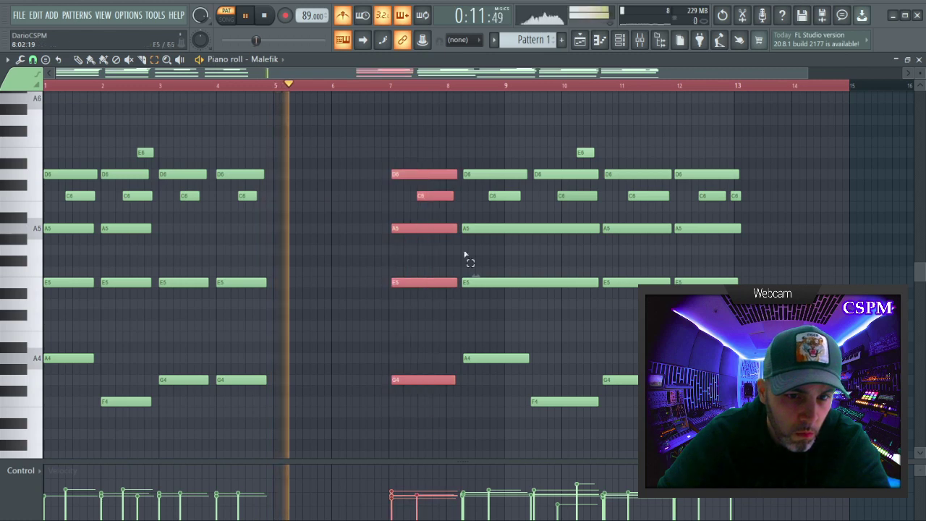
key("Delete")
left_click_drag(456, 138, 506, 408)
key("Delete")
left_click_drag(523, 144, 590, 460)
key("Delete")
left_click_drag(601, 155, 673, 394)
key("Delete")
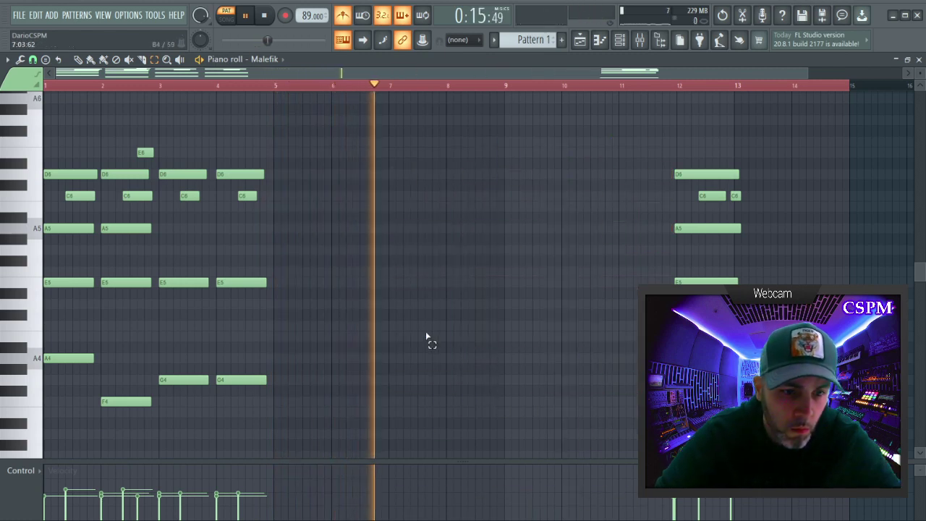
Duplicate the four aligned chords so the copy starts at bar 5, and clear the selection.
left_click_drag(392, 418, 67, 66)
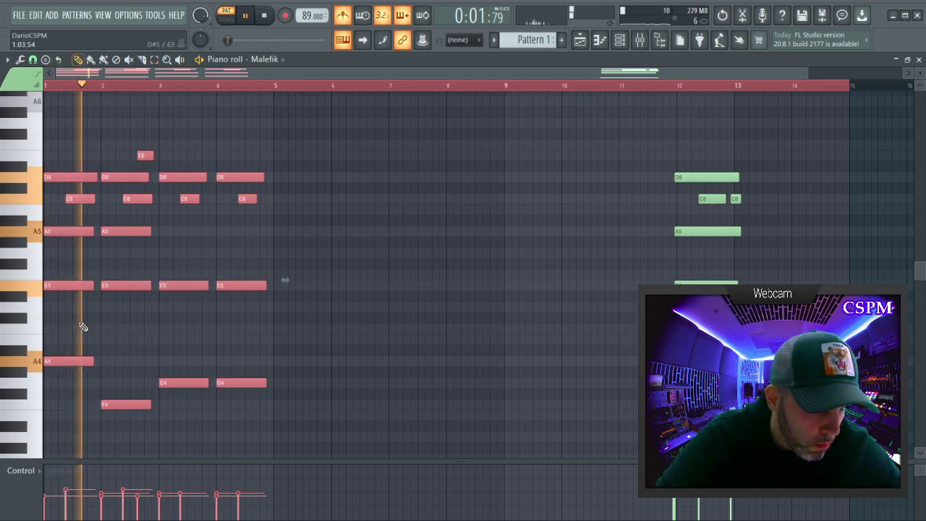
left_click_drag(69, 359, 299, 367)
left_click(385, 335, "ctrl")
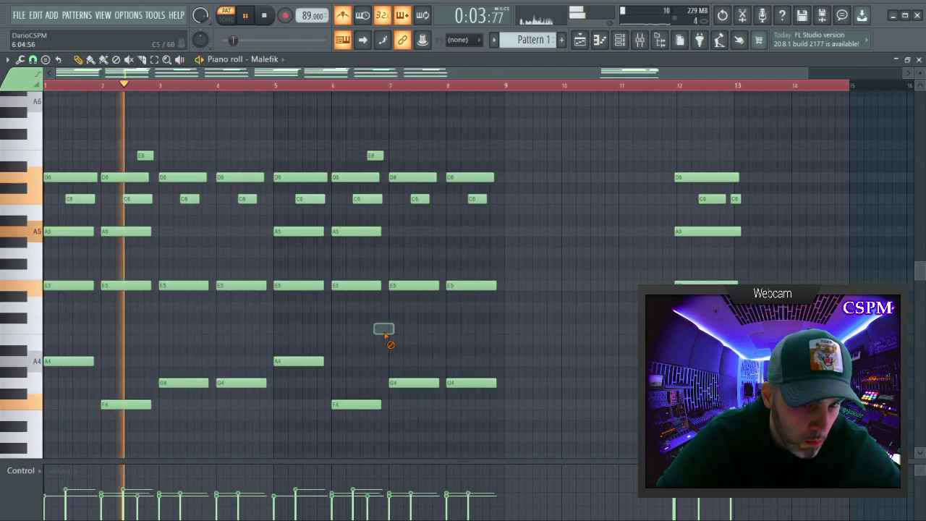
Lower the bass note of the chord at bar 8 from G4 to D4 and listen from that bar.
scroll(568, 365, "down", 1)
scroll(569, 366, "down", 1)
left_click_drag(467, 318, 468, 373)
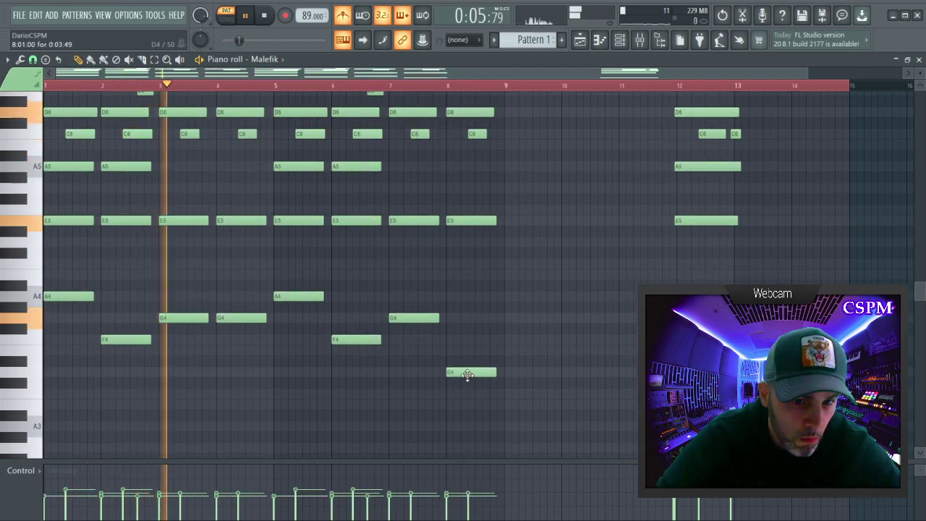
left_click(543, 329)
right_click(543, 328)
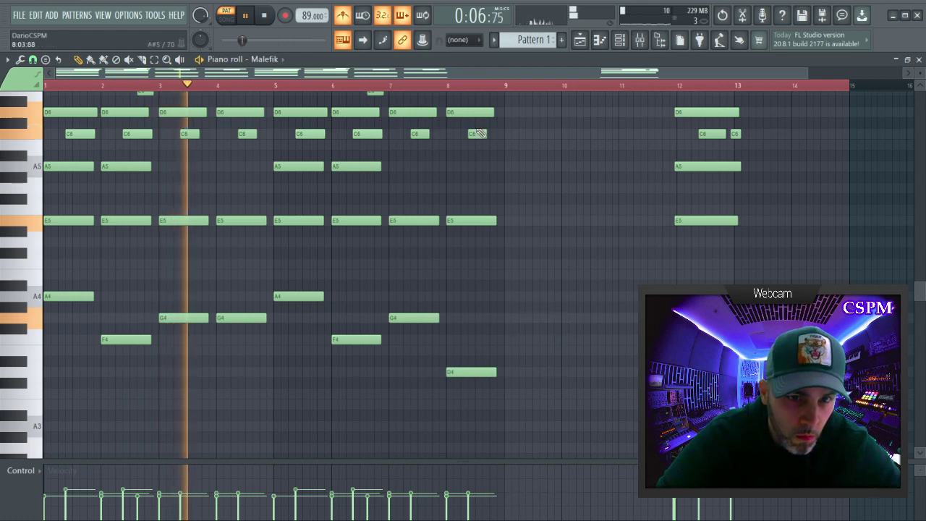
left_click(450, 85)
Delete the E5, A5, D6 and both C6 notes of the leftover chord near bar 12.
right_click(725, 220)
right_click(724, 167)
scroll(722, 189, "up", 3)
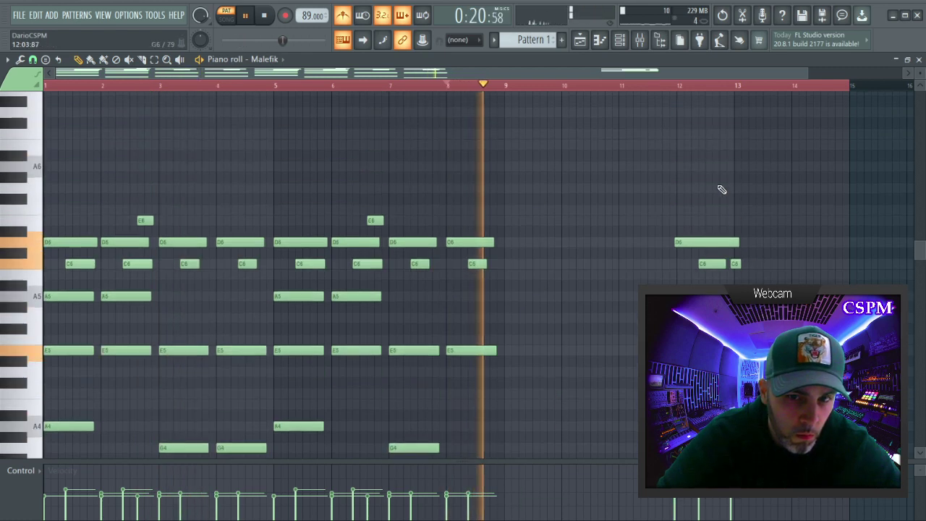
right_click(722, 242)
right_click(718, 264)
right_click(734, 261)
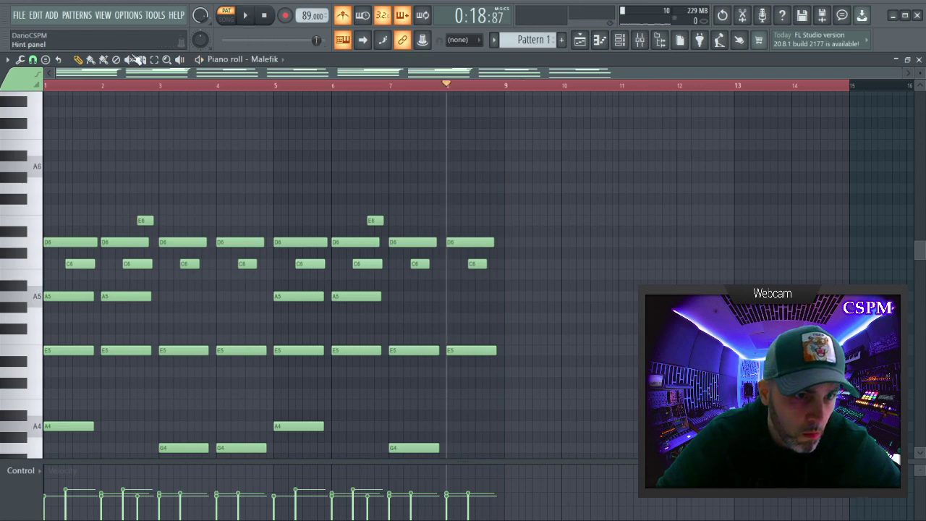
Play the pattern back, set the tempo to 91 BPM, and turn off the metronome.
key("space")
scroll(738, 215, "down", 15)
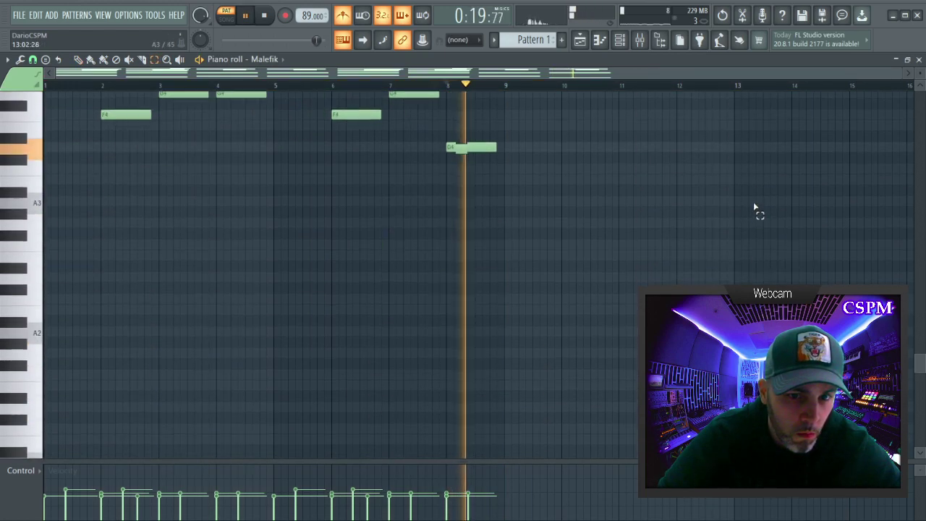
scroll(764, 179, "up", 20)
scroll(764, 182, "down", 13)
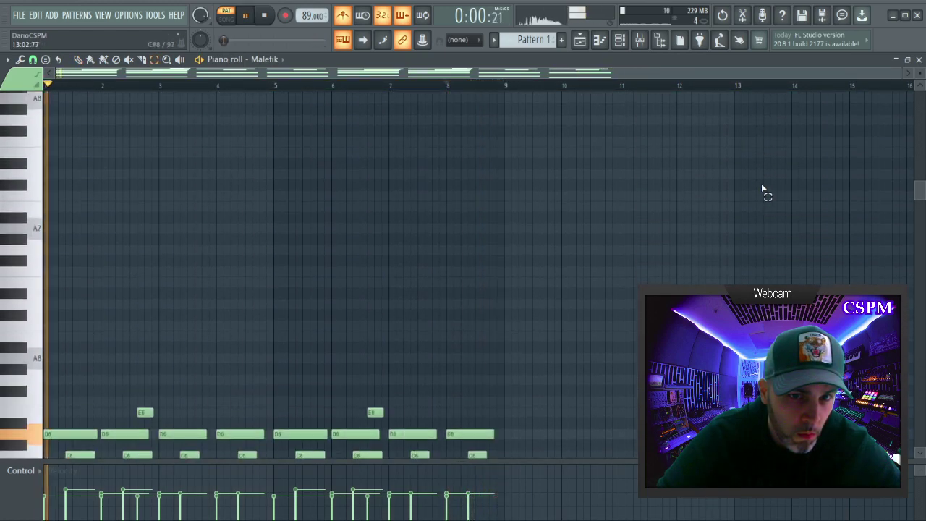
scroll(764, 184, "down", 3)
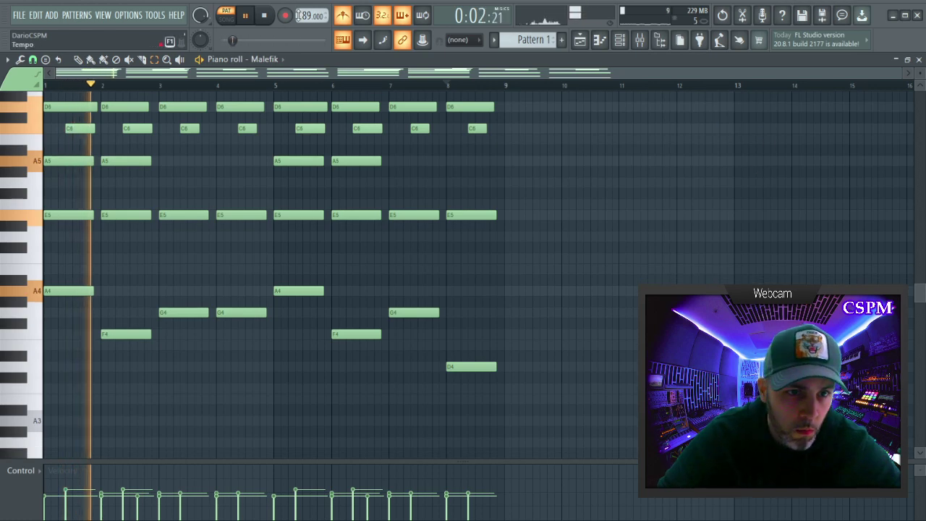
scroll(298, 16, "up", 2)
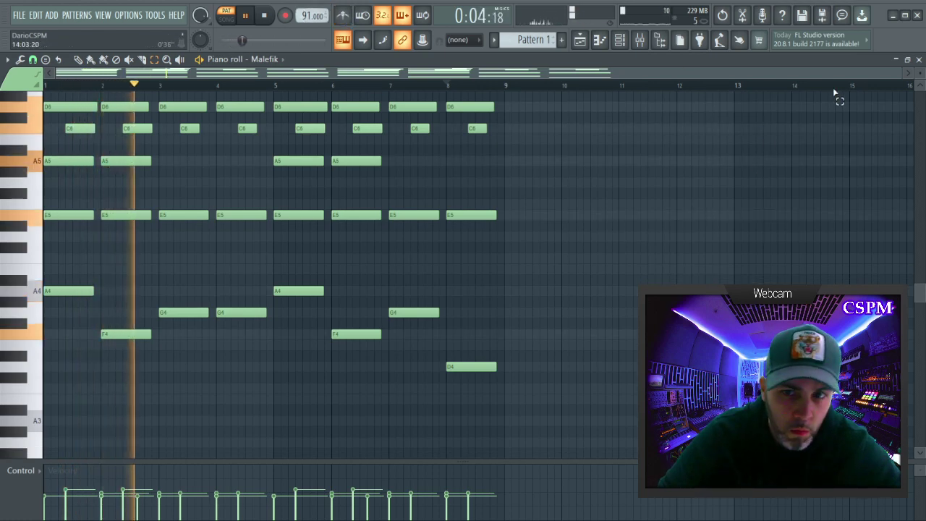
scroll(836, 91, "up", 2)
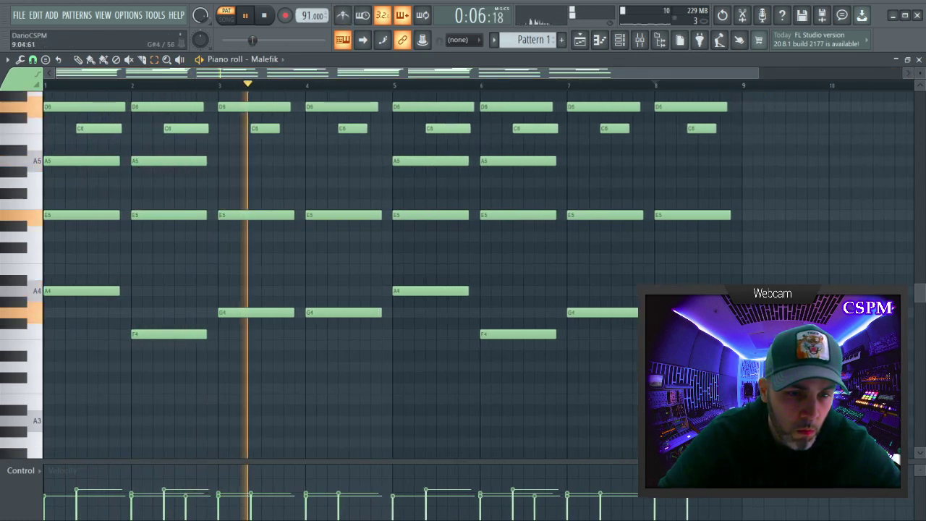
scroll(763, 302, "up", 9)
Close the piano roll and clone the Malefik channel.
left_click(919, 59)
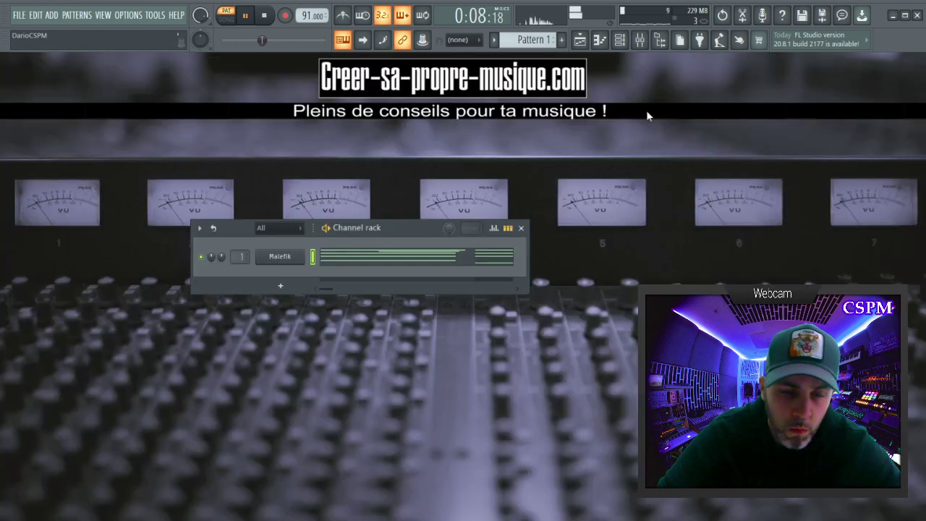
right_click(282, 258)
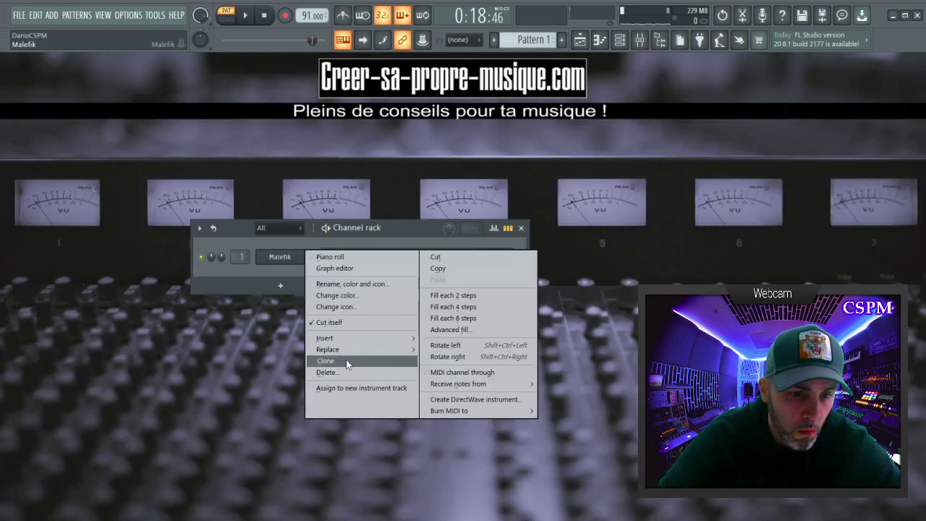
left_click(346, 361)
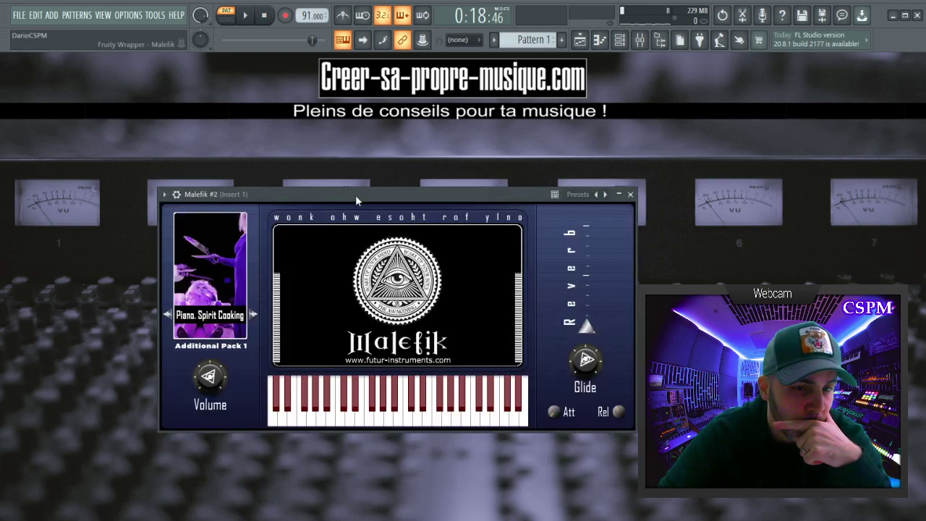
Load the Synth. Bermudes preset in Malefik #2, route the channel to the Master, and close its window.
left_click(186, 271)
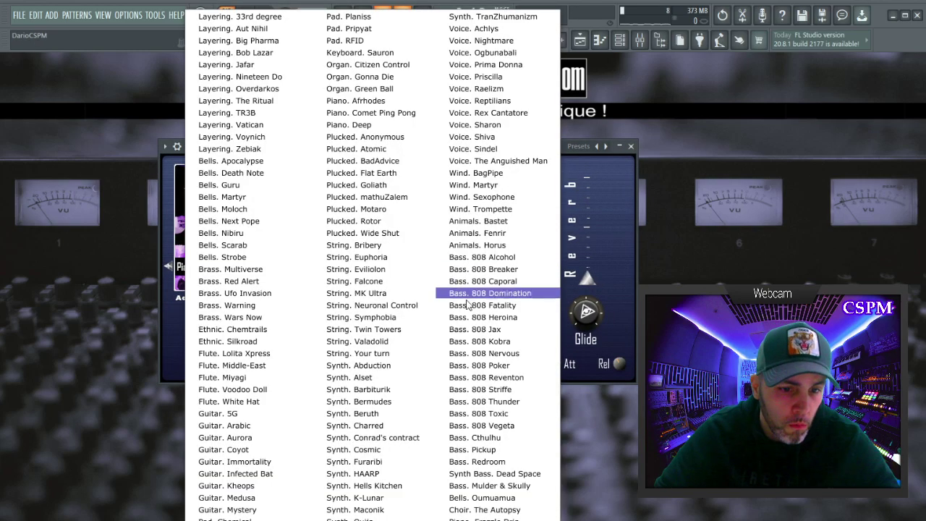
left_click(377, 403)
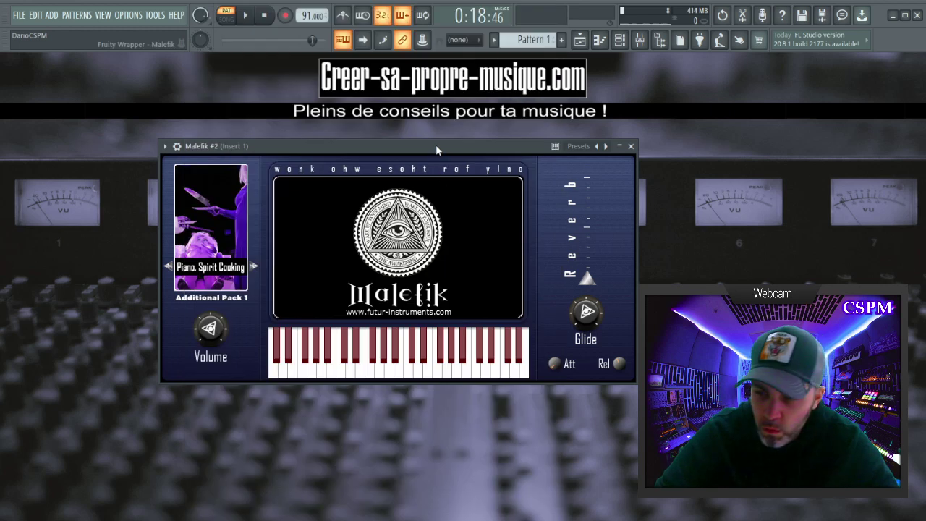
left_click_drag(435, 150, 468, 178)
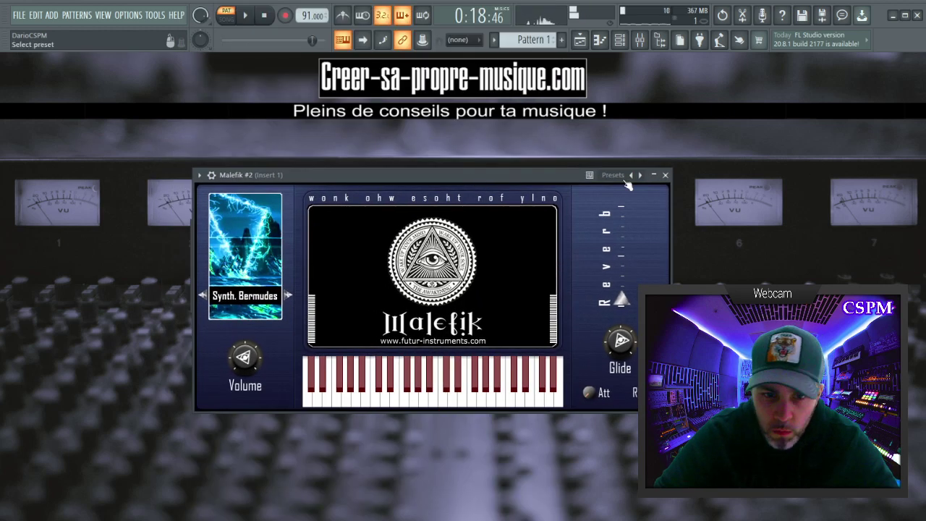
left_click(211, 175)
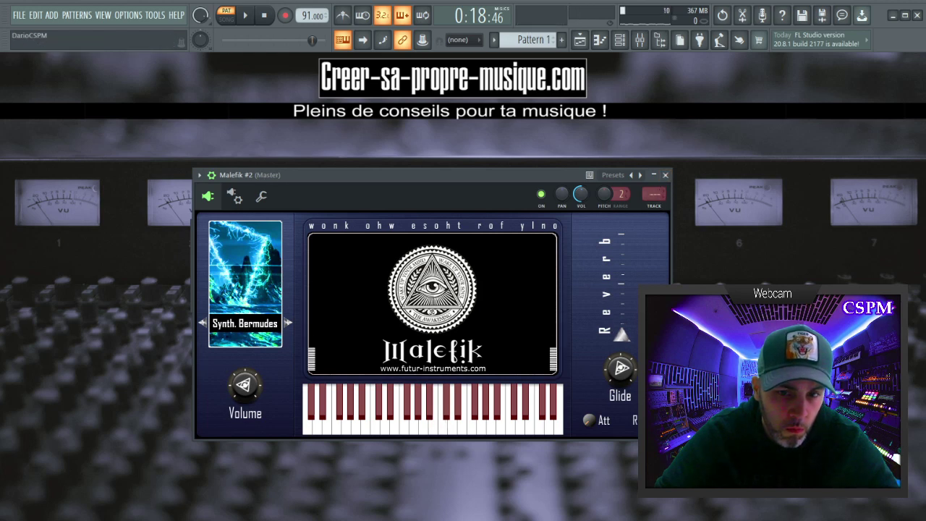
left_click(666, 176)
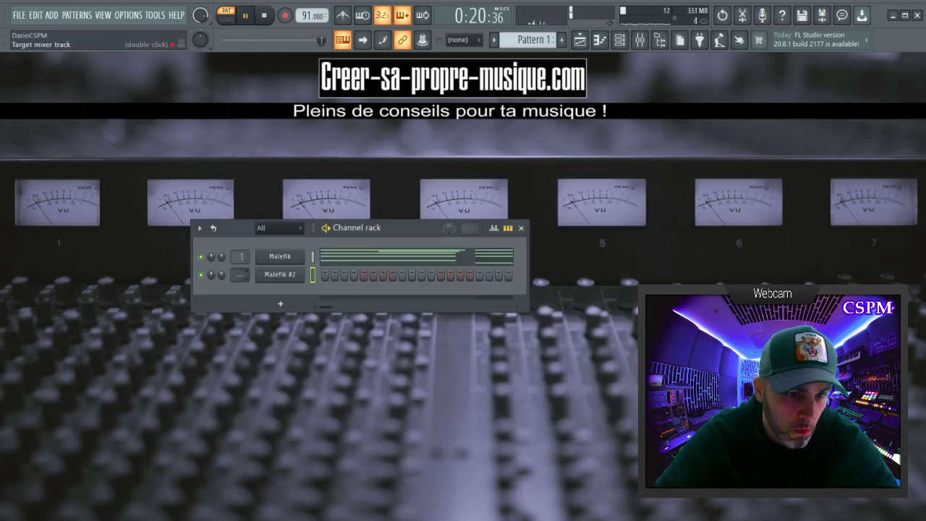
Route the Malefik #2 channel to mixer insert 2 and check the Fruity Reeverb 2 effect in its first slot.
double_click(243, 274)
left_click(798, 98)
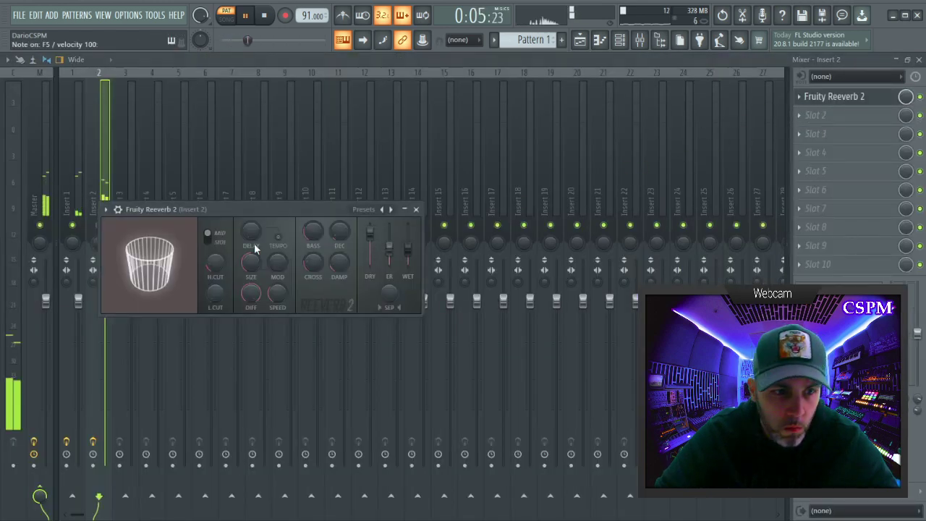
left_click(416, 210)
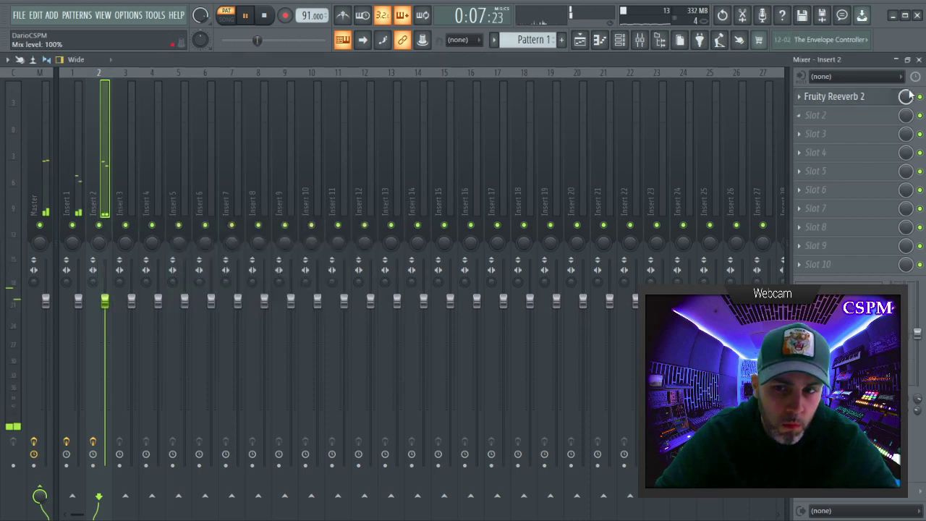
left_click(919, 60)
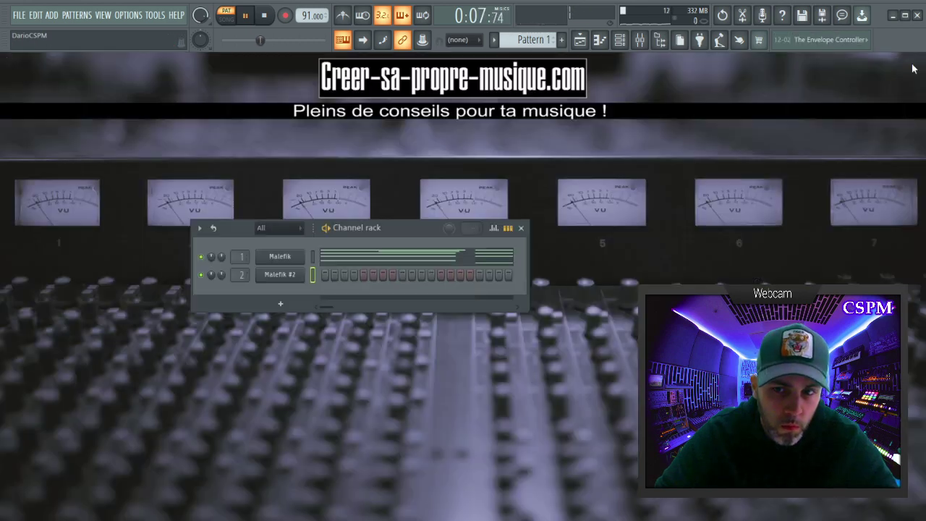
double_click(241, 274)
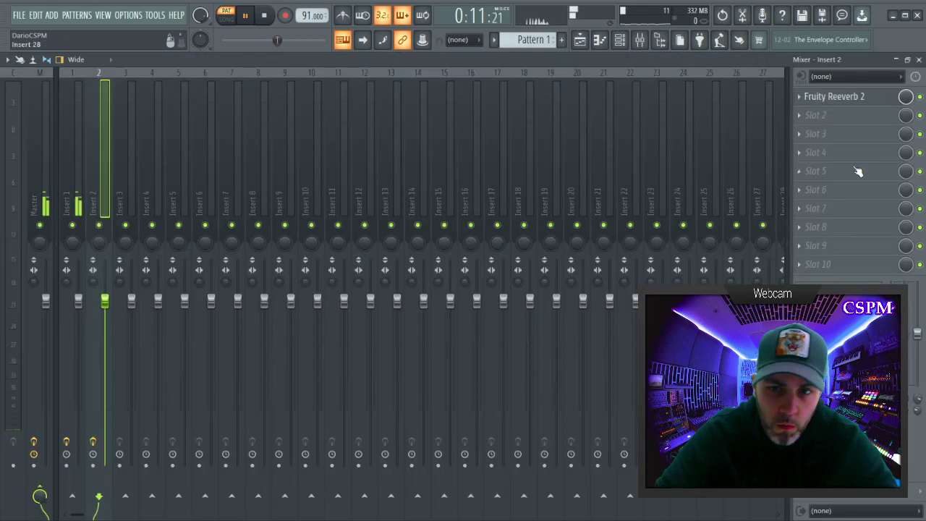
left_click(919, 60)
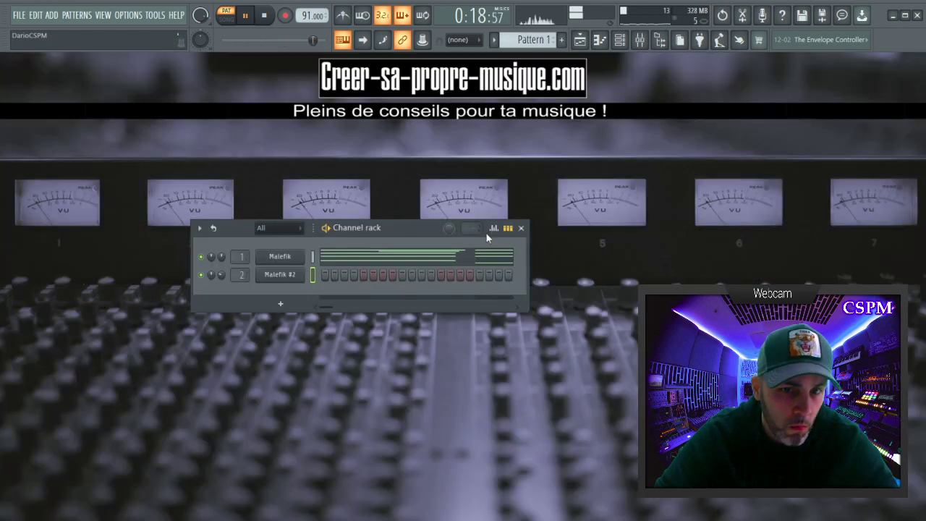
Place a nearly one-bar A5 note at the start of bar 1 in the Malefik #2 piano roll.
left_click(610, 44)
key("space")
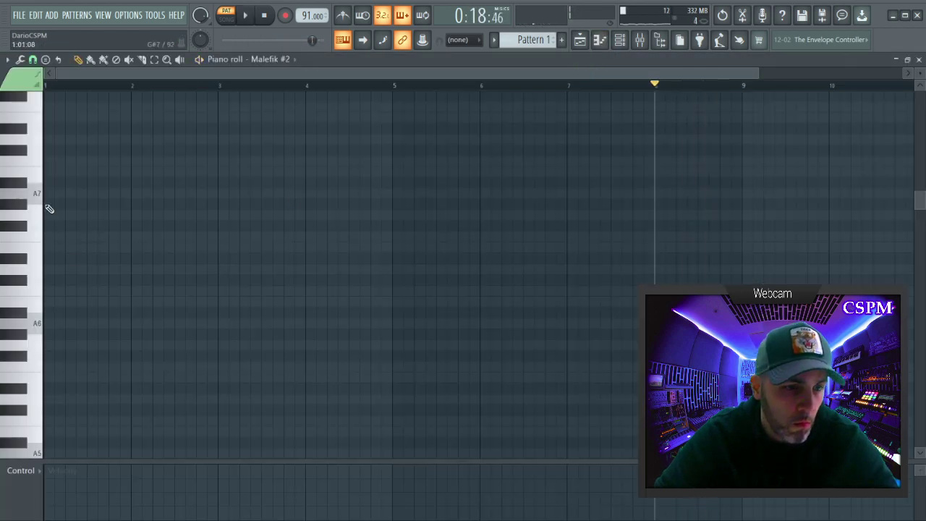
scroll(34, 327, "down", 3)
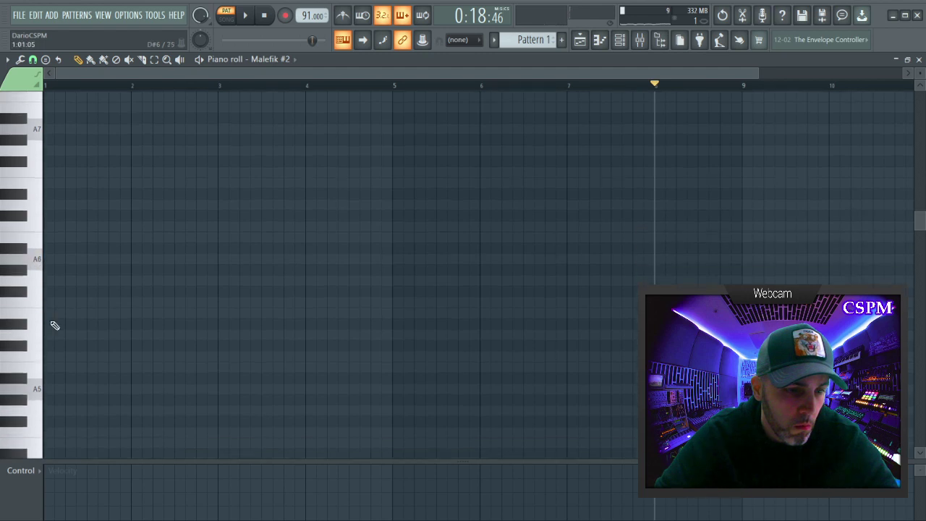
left_click(52, 313)
left_click_drag(80, 322, 66, 354)
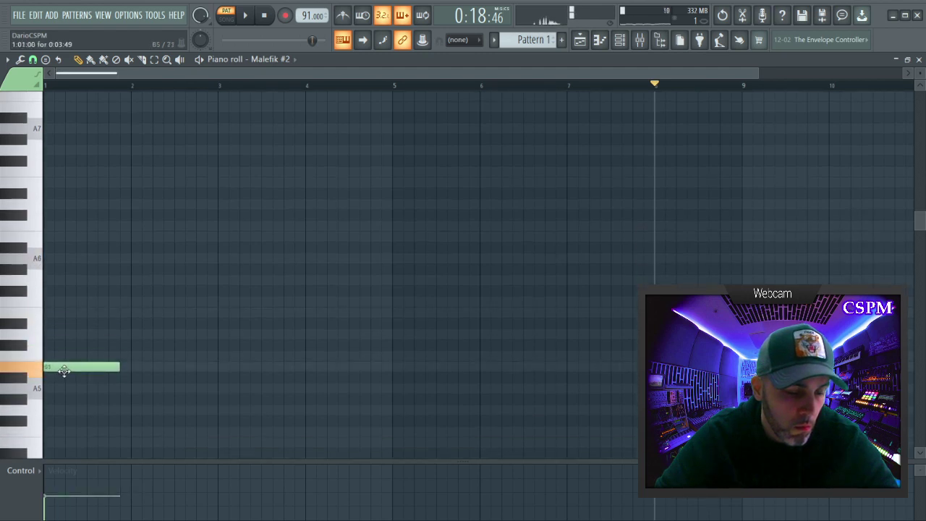
key("space")
scroll(100, 384, "down", 2)
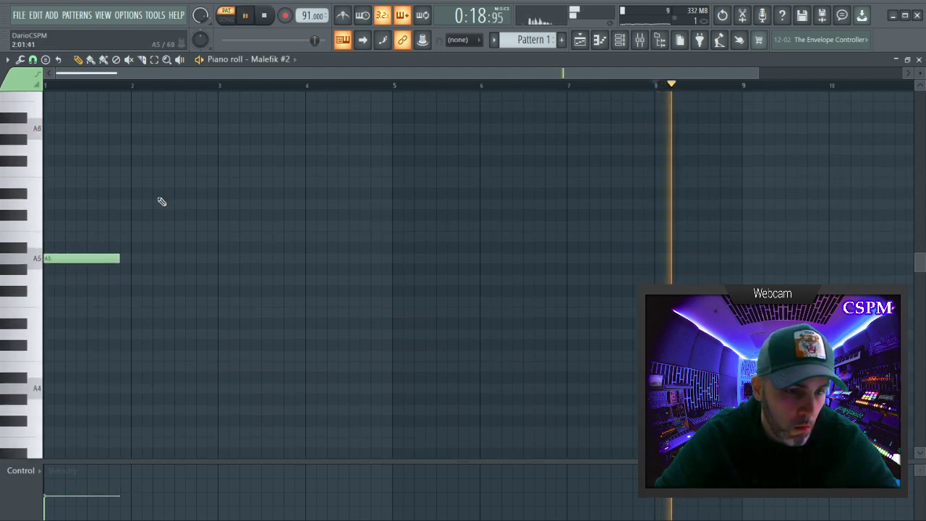
Return the playback to the start and lower the bar 1 note to A4.
left_click(267, 14)
left_click(267, 14)
key("space")
key("space")
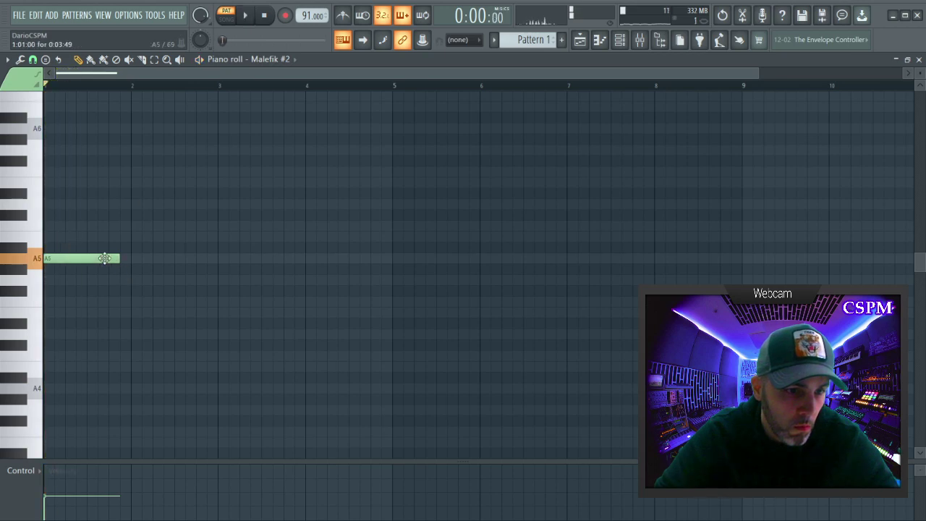
key("space")
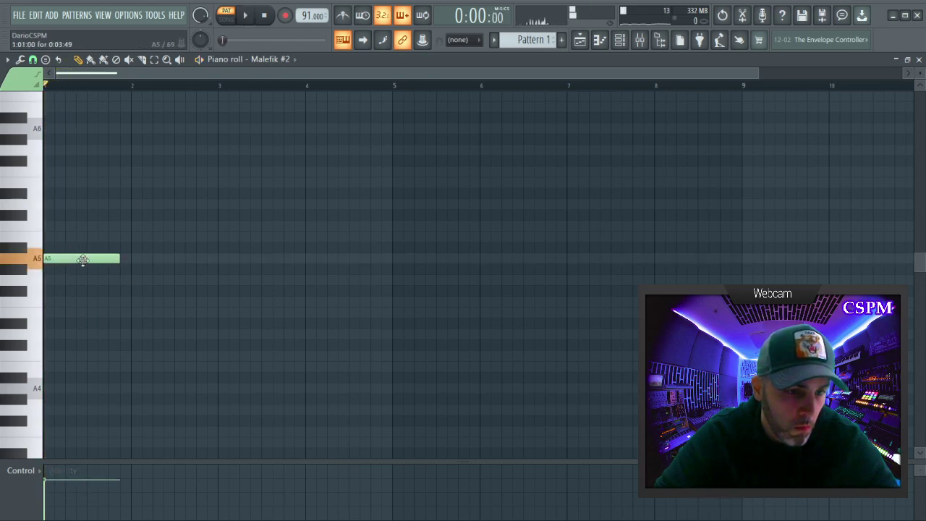
left_click_drag(79, 297, 73, 331)
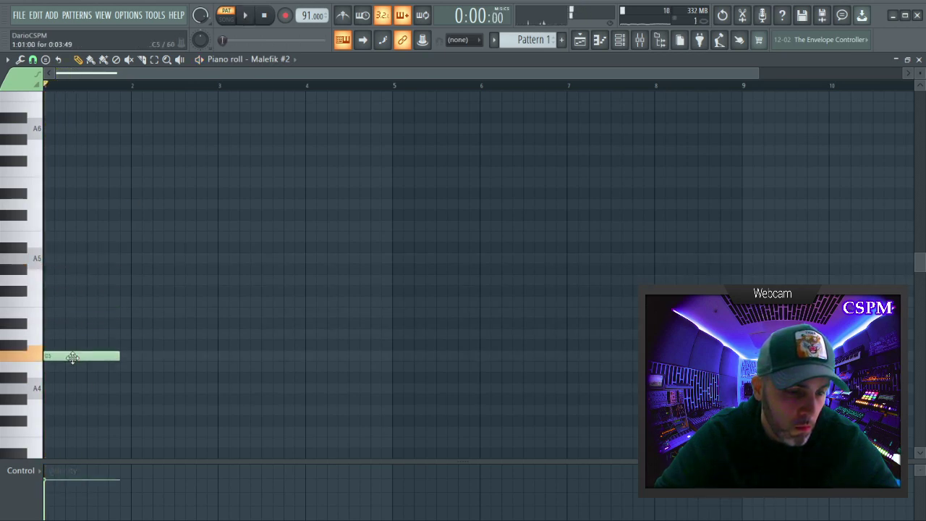
left_click_drag(72, 367, 72, 387)
scroll(155, 295, "up", 4)
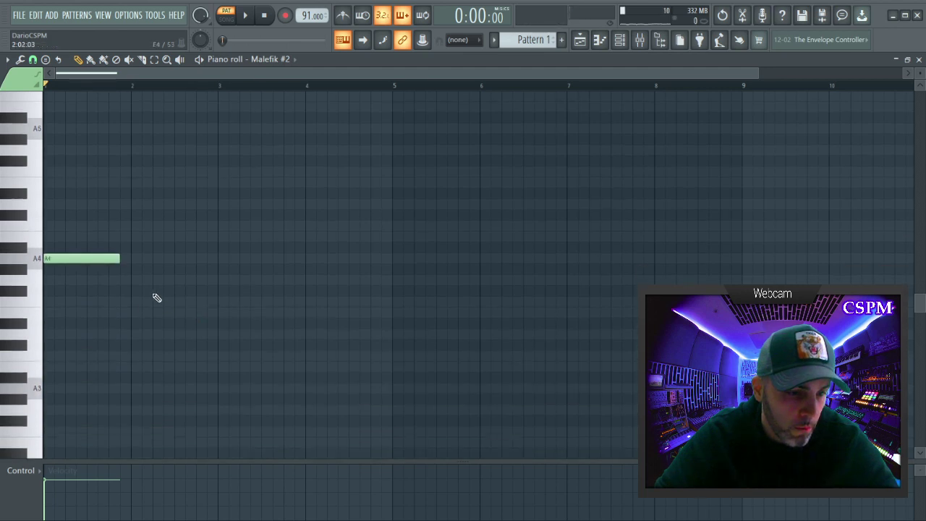
Build an A4, F4, E4 figure on steps 1, 3 and 5 of bar 1, with A4 two steps long and the others one step.
left_click_drag(118, 258, 65, 295)
key("space")
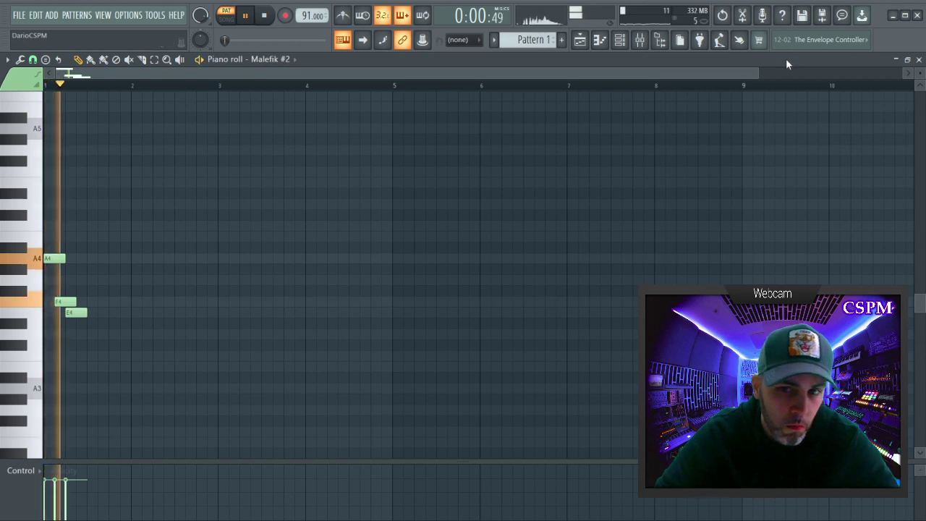
left_click_drag(759, 73, 291, 73)
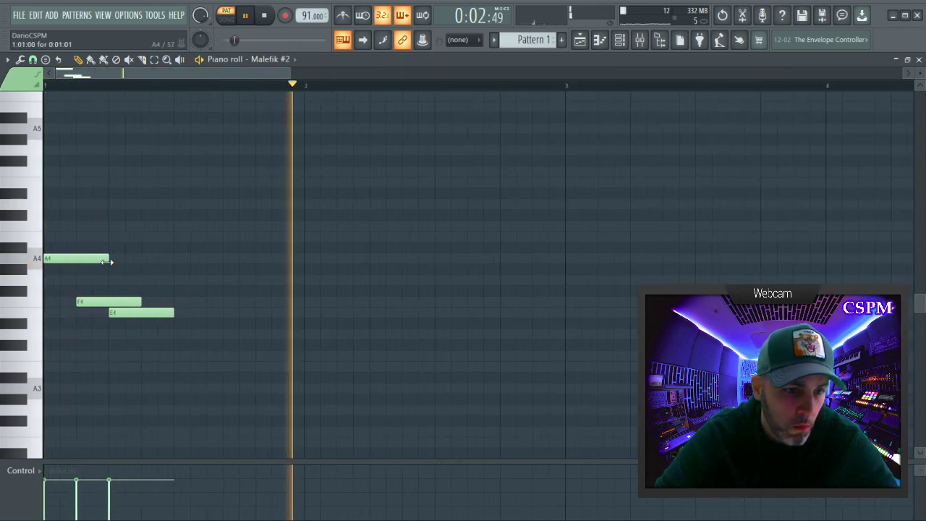
left_click_drag(108, 258, 76, 259)
left_click_drag(141, 302, 85, 334)
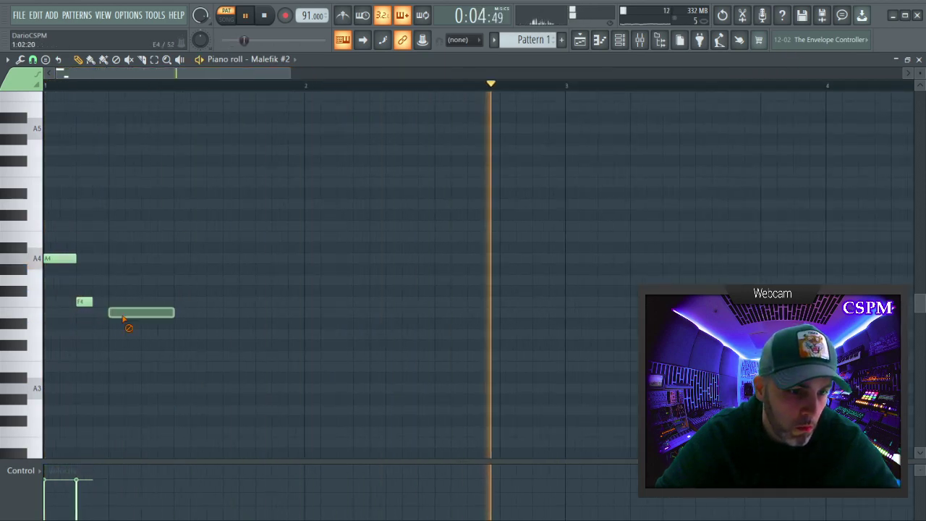
left_click_drag(174, 312, 125, 312)
Transpose the three-note figure up one octave and repeat it at the start of every bar through bar 4.
key("ctrl+a")
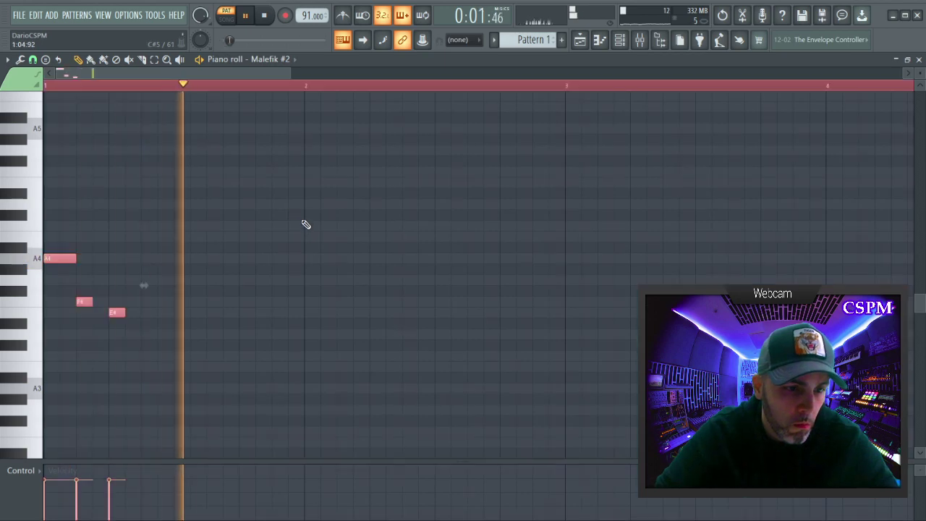
key("ctrl+Up")
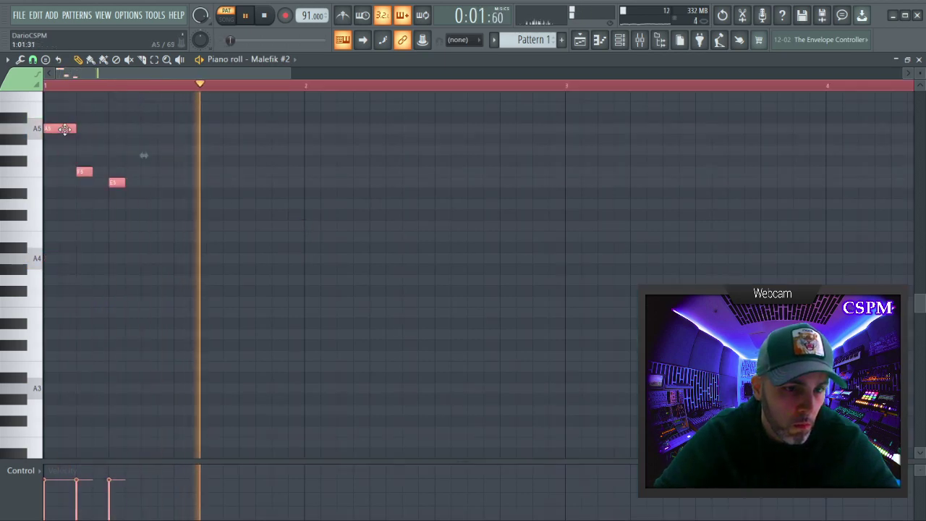
key("ctrl+b")
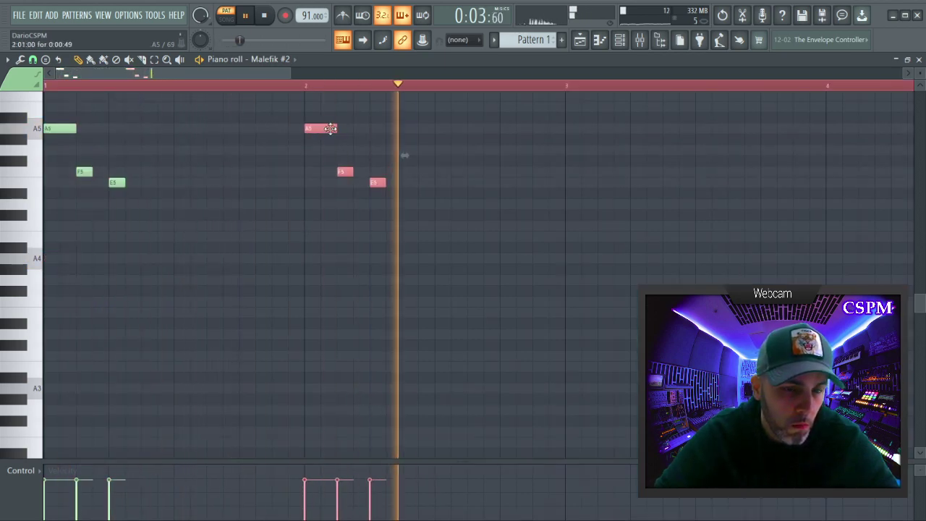
scroll(317, 165, "up", 1)
key("ctrl+b")
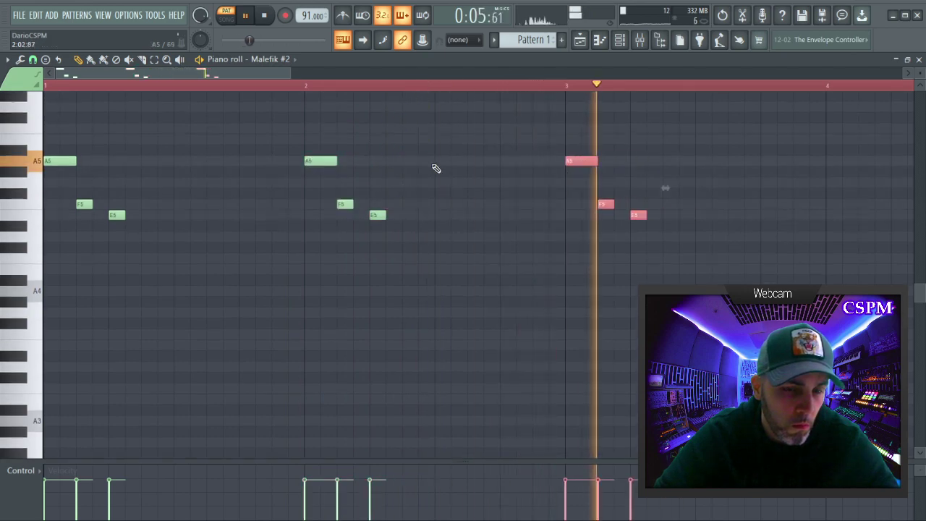
scroll(337, 96, "up", 4)
scroll(442, 257, "down", 2, "ctrl")
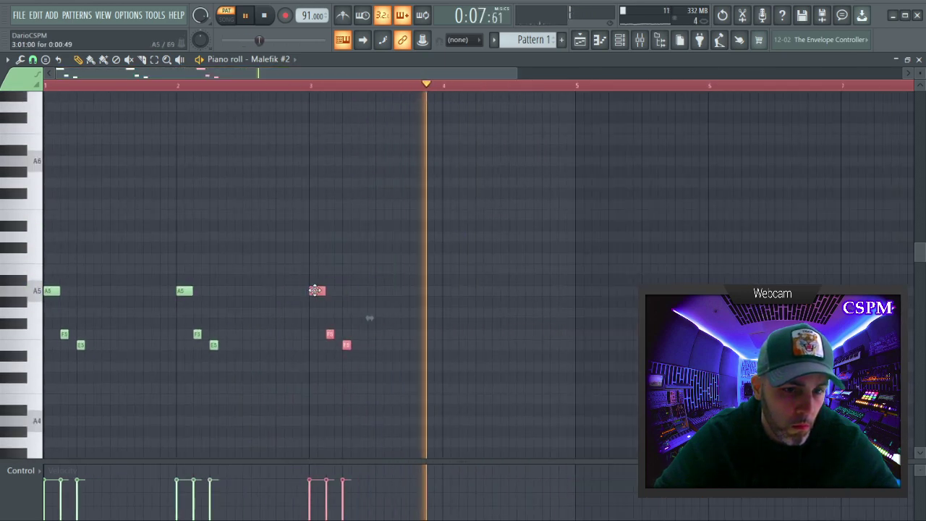
key("ctrl+b")
key("ctrl+d")
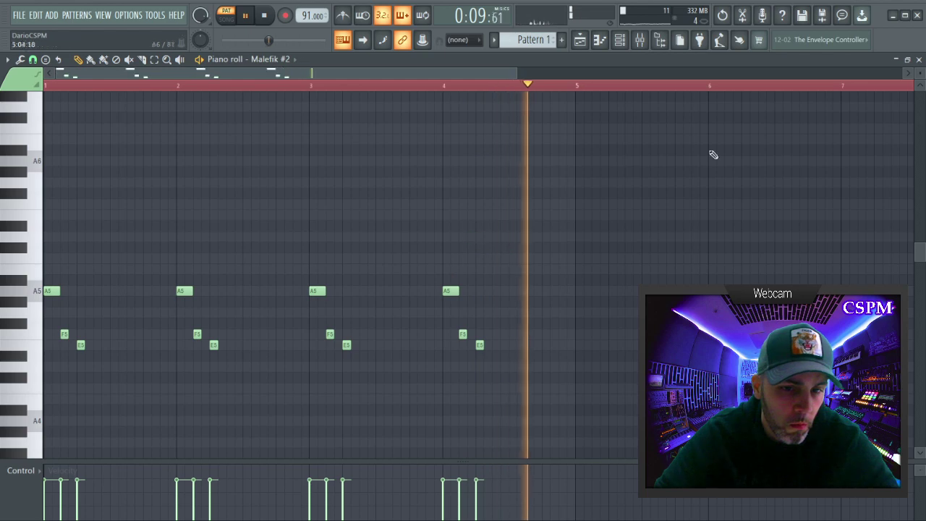
Copy the four-bar melody to start again at bar 5 and close the piano roll.
key("ctrl+a")
left_click_drag(50, 291, 581, 291)
left_click(918, 60)
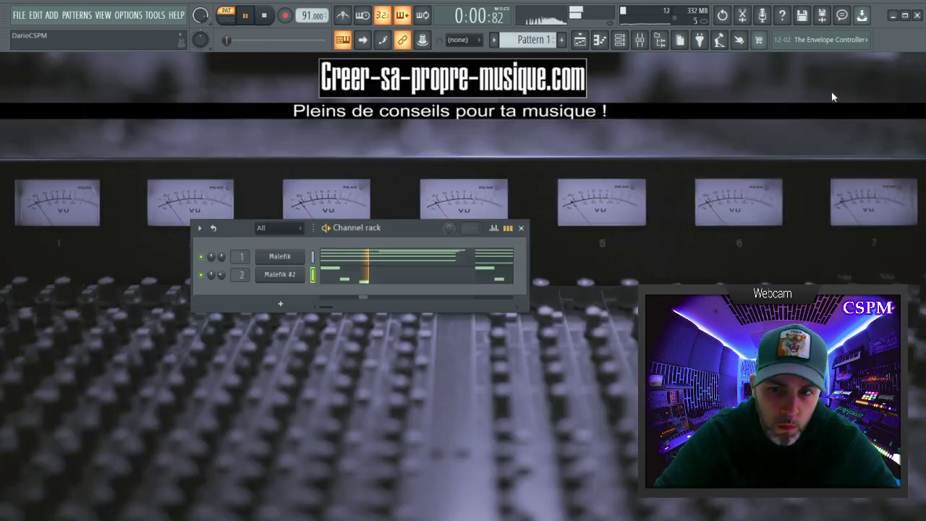
Load the Synth. Beruth preset in Malefik #2 and lower the volume of its mixer insert 2.
left_click(280, 274)
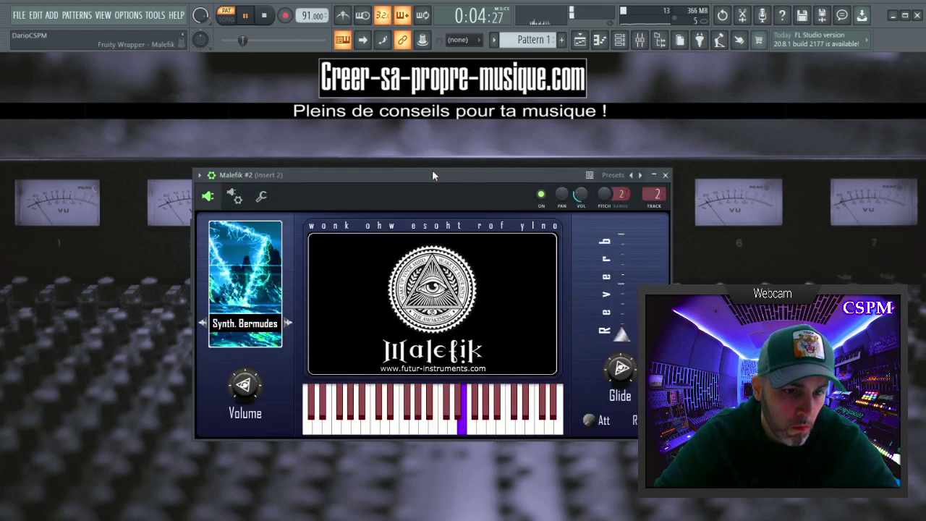
key("Right")
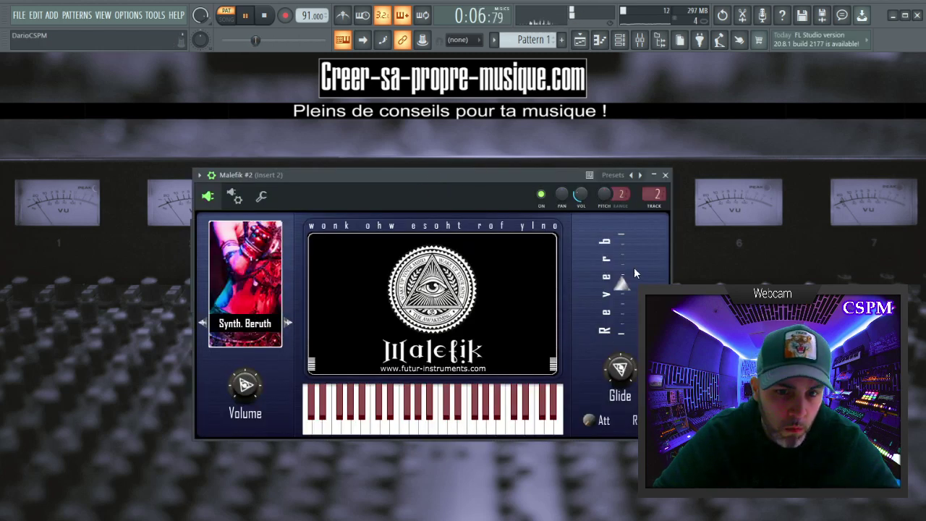
double_click(654, 193)
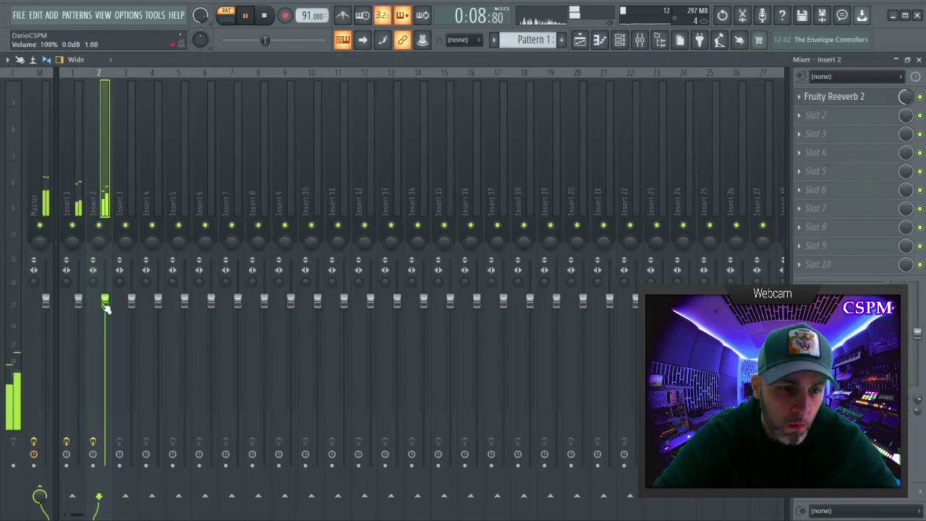
Apply The Venue preset to Fruity Reeverb 2 on insert 2 and set its wet level to 80%.
left_click(881, 99)
left_click(405, 211)
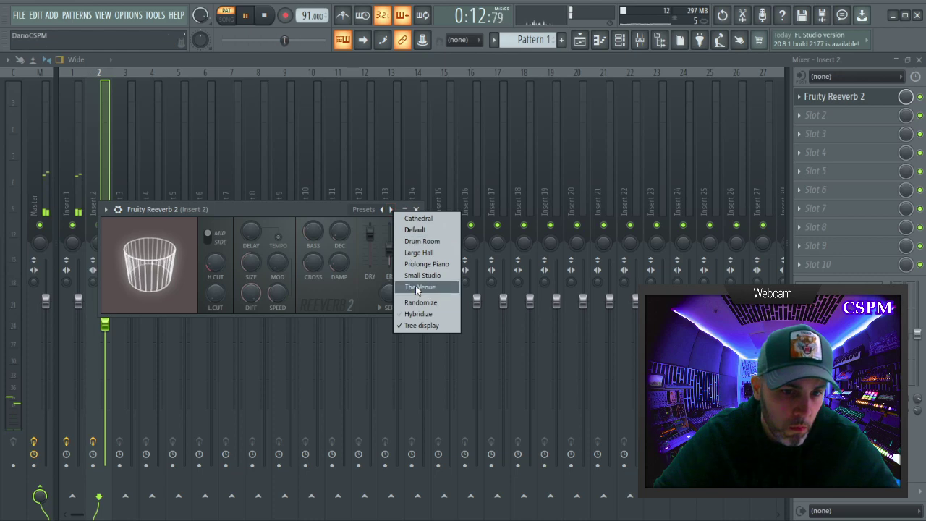
left_click(416, 288)
left_click_drag(327, 213, 412, 196)
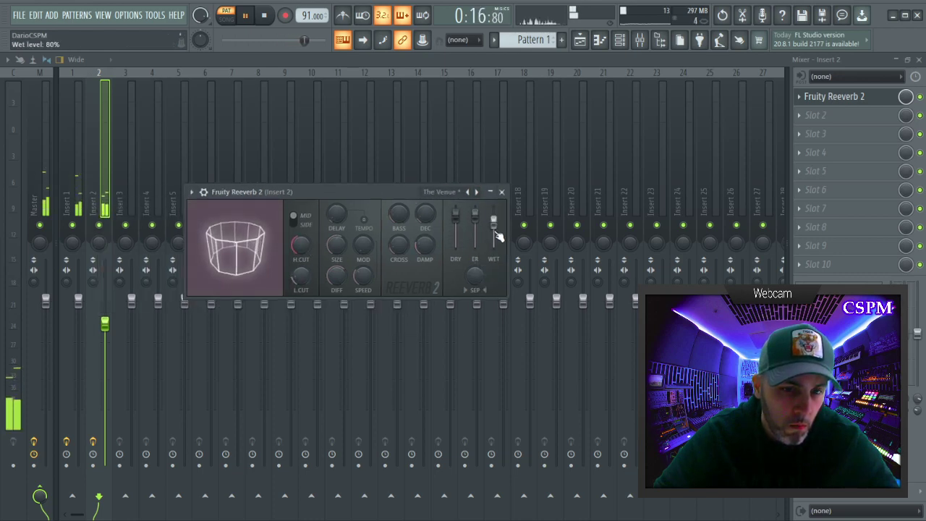
left_click(501, 192)
Switch Malefik #2 to the Synth. Charred preset and reopen its piano roll.
left_click(919, 60)
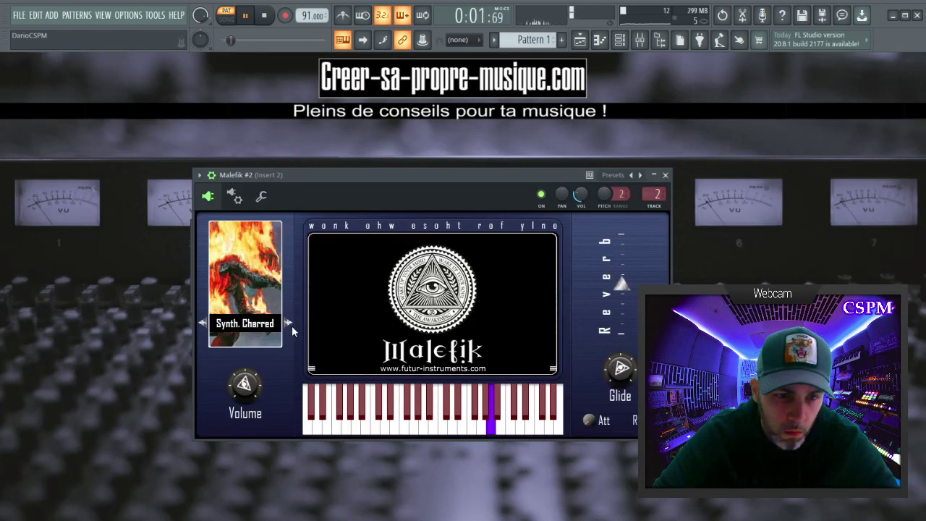
left_click(665, 175)
left_click(351, 273)
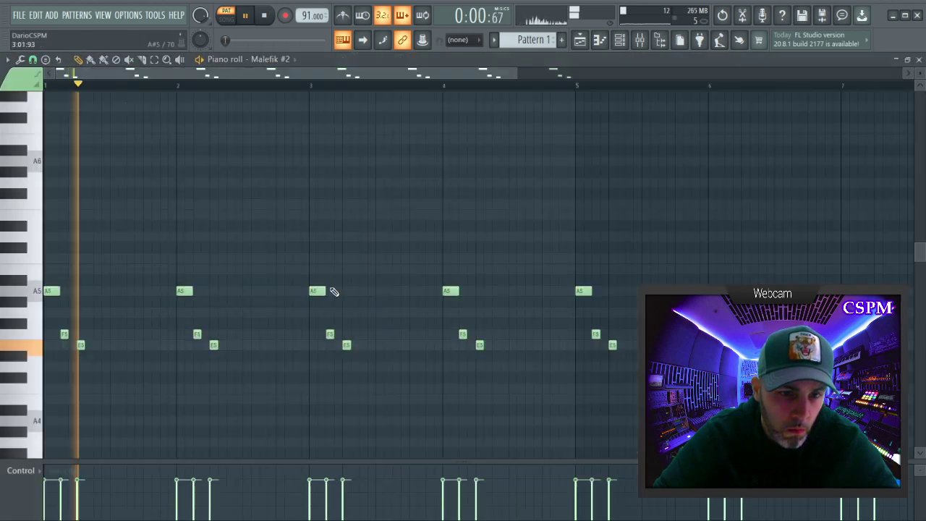
Add one-step A4 notes on step 7 of bars 1 and 2, and a short B5 note near the end of bar 2.
key("space")
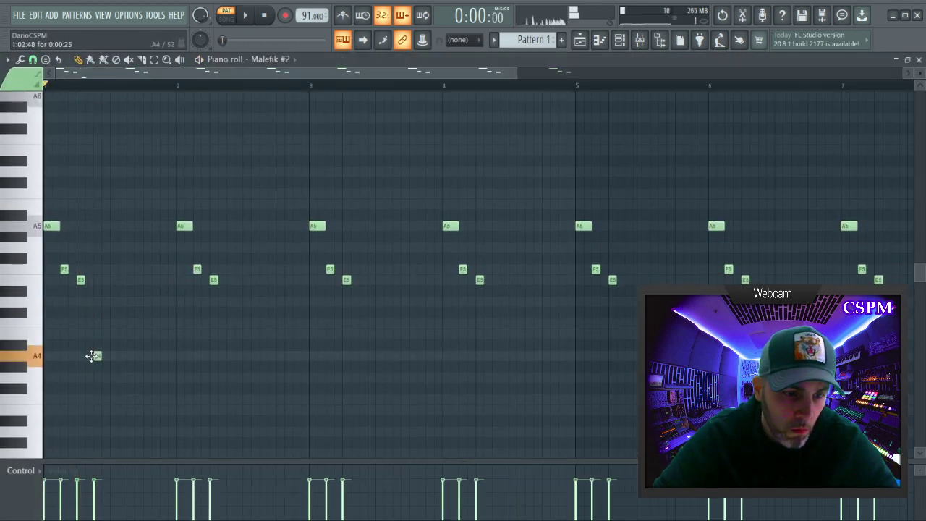
key("space")
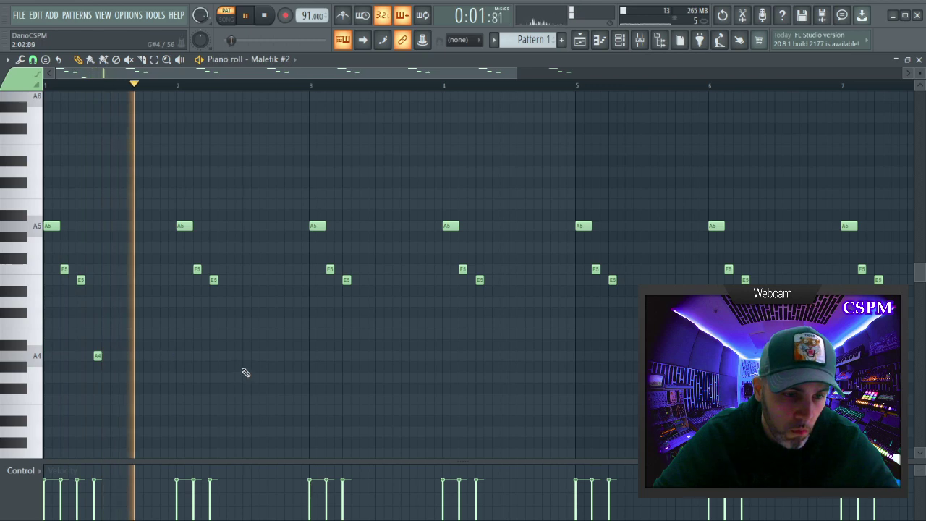
left_click(230, 355)
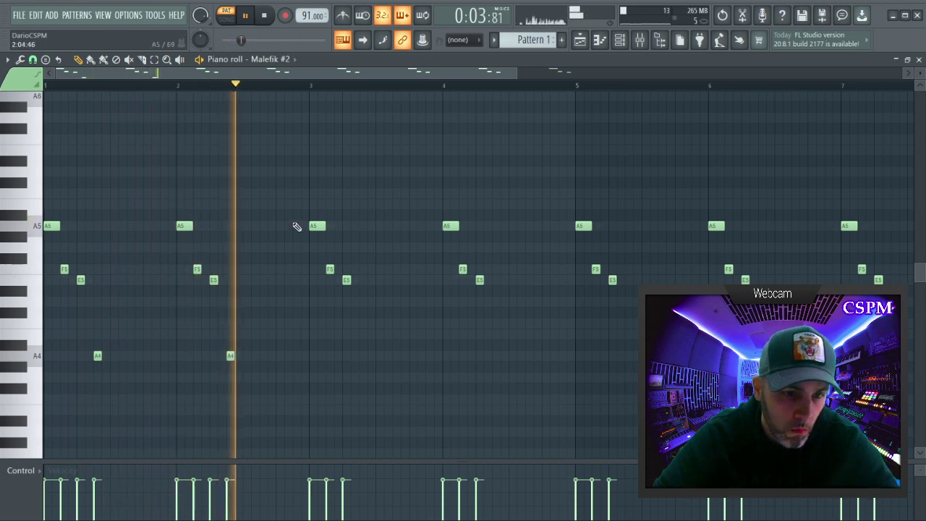
left_click(297, 194)
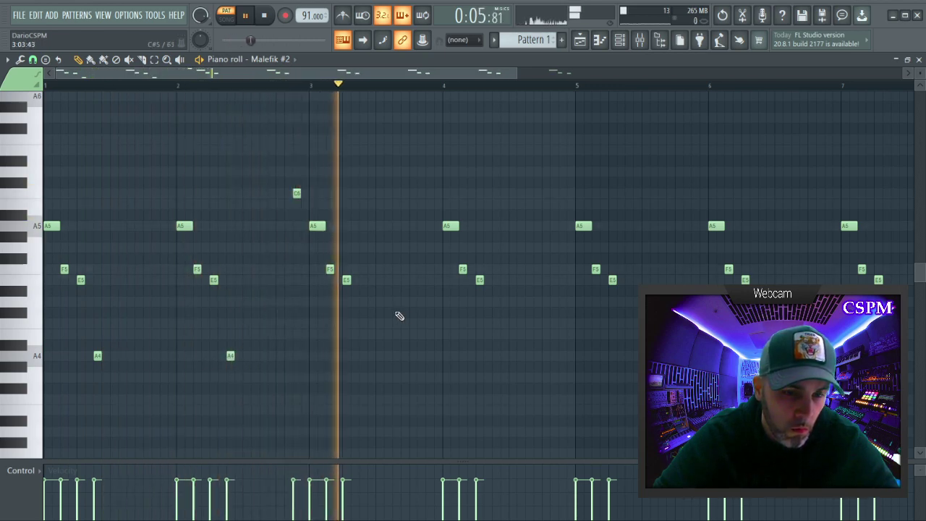
key("space")
key("space")
left_click_drag(296, 199, 296, 204)
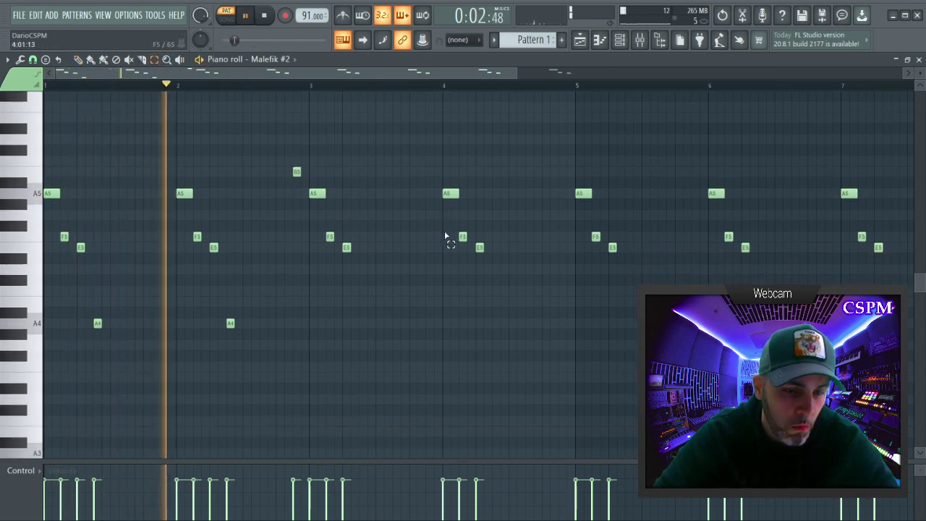
Delete all Malefik #2 melody notes from bar 3 onward.
left_click_drag(318, 374, 924, 154)
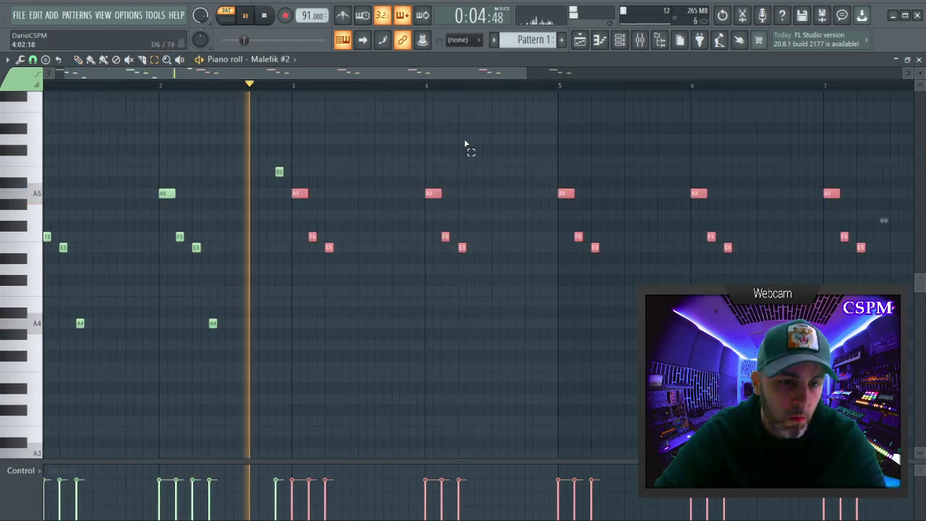
key("Delete")
key("ctrl+a")
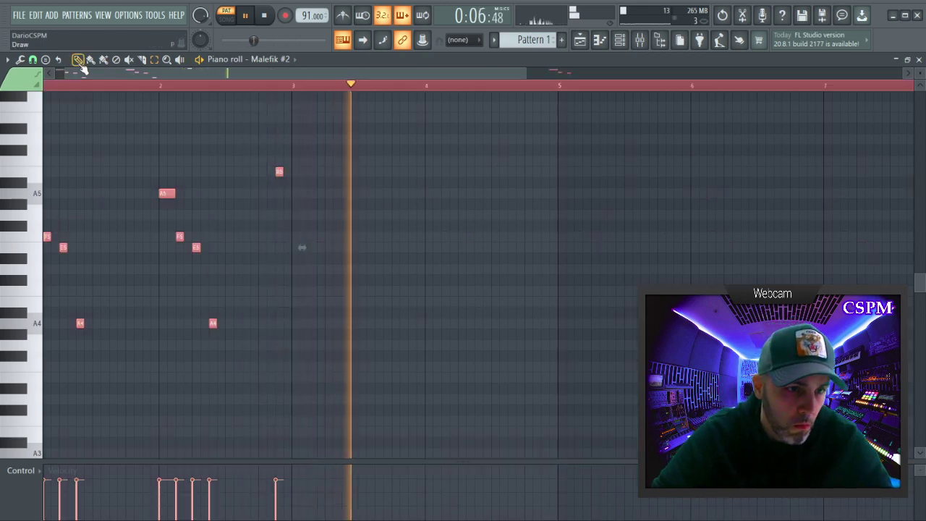
key("ctrl+b")
left_click_drag(229, 248, 326, 247)
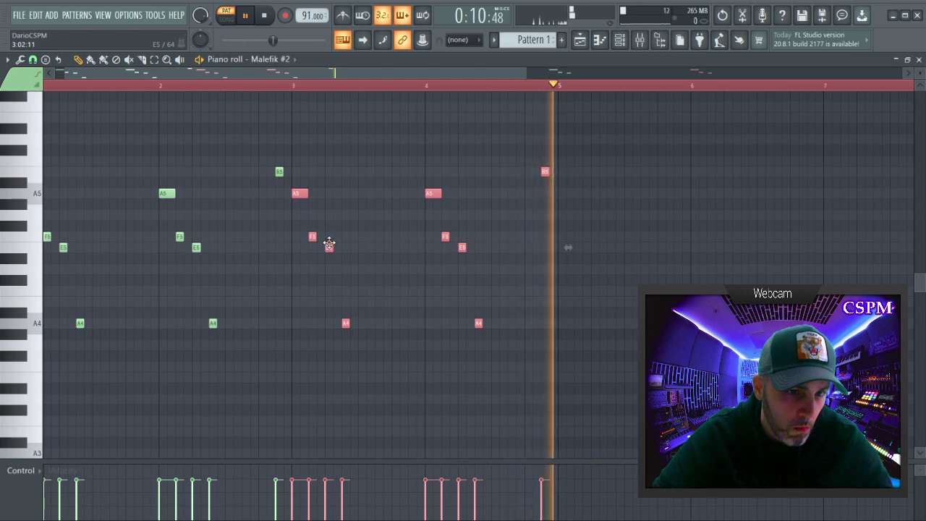
left_click_drag(329, 247, 329, 258)
key("Delete")
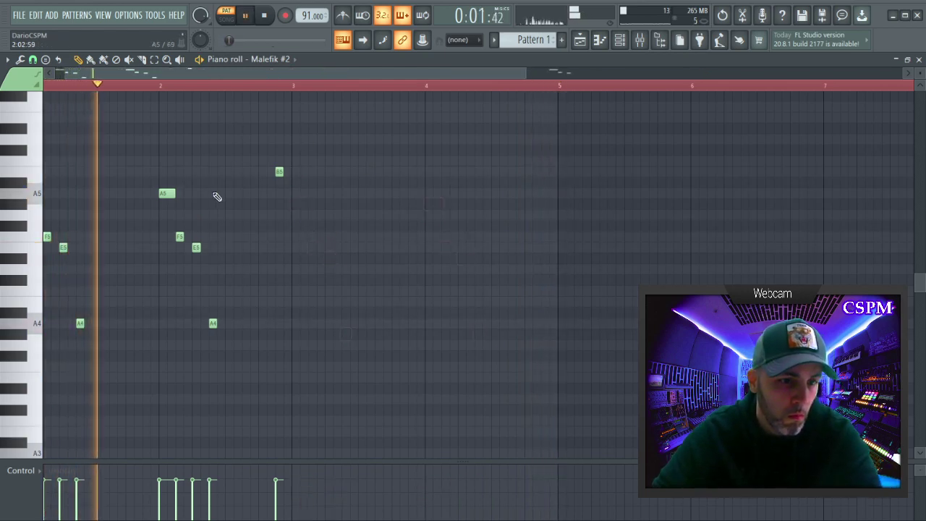
Copy the two-bar melody phrase from bars 1 and 2 into bars 3 and 4.
scroll(247, 74, "left", 1)
key("ctrl+a")
left_click_drag(54, 193, 318, 193)
left_click(372, 142)
right_click(375, 144)
right_click(372, 139)
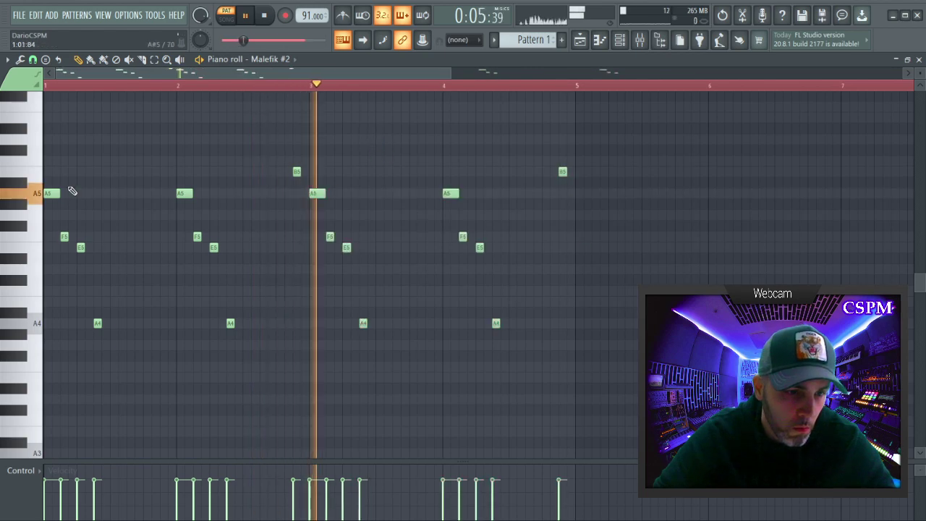
Duplicate the four-bar melody from bar 5 onward.
key("ctrl+a")
key("ctrl+b")
key("ctrl+d")
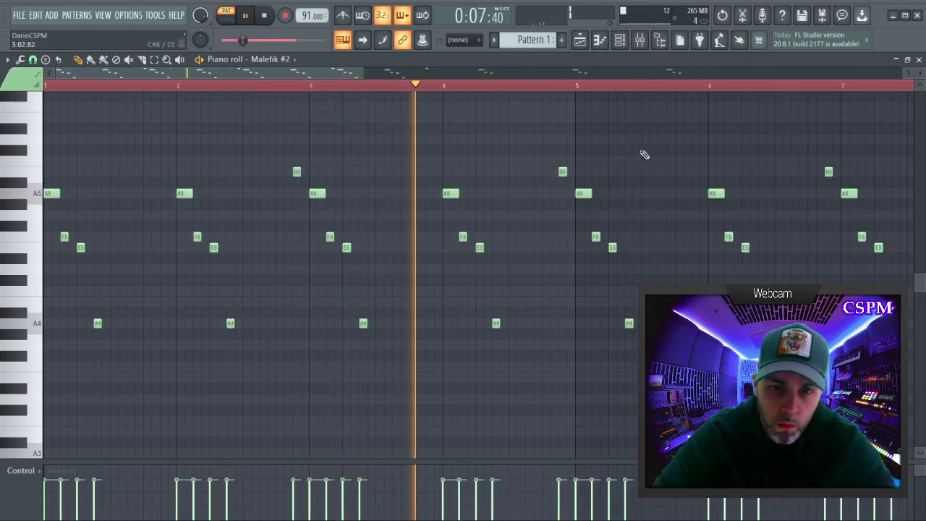
Switch Malefik #2 to the Synth. Cosmic preset and reopen its piano roll.
left_click(919, 61)
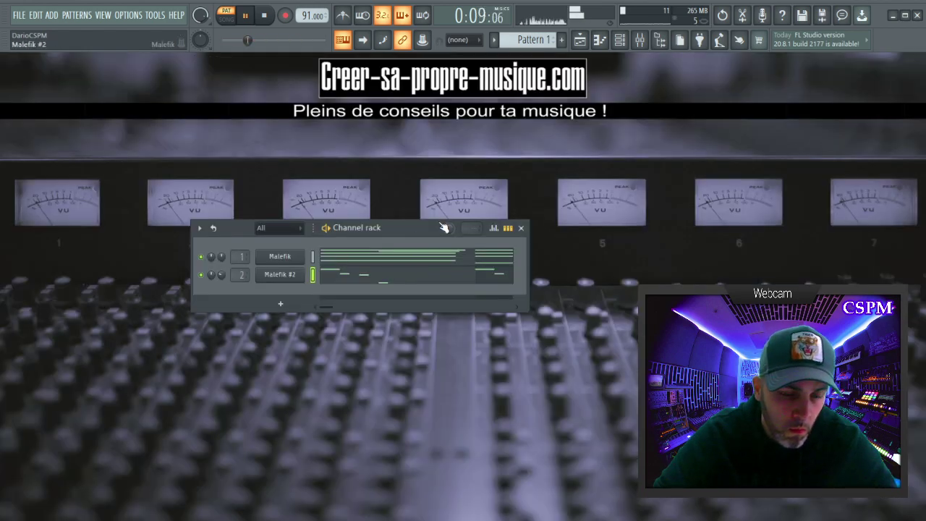
left_click(280, 275)
left_click(287, 323)
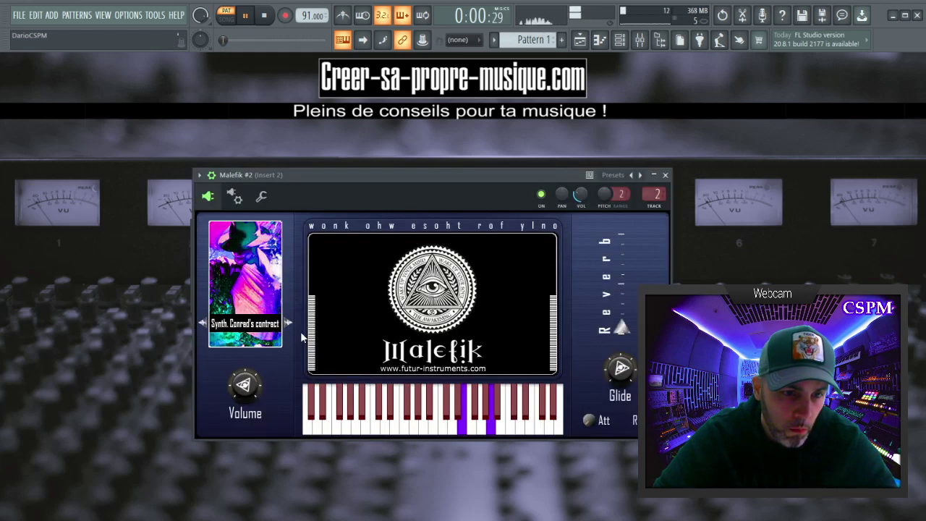
key("space")
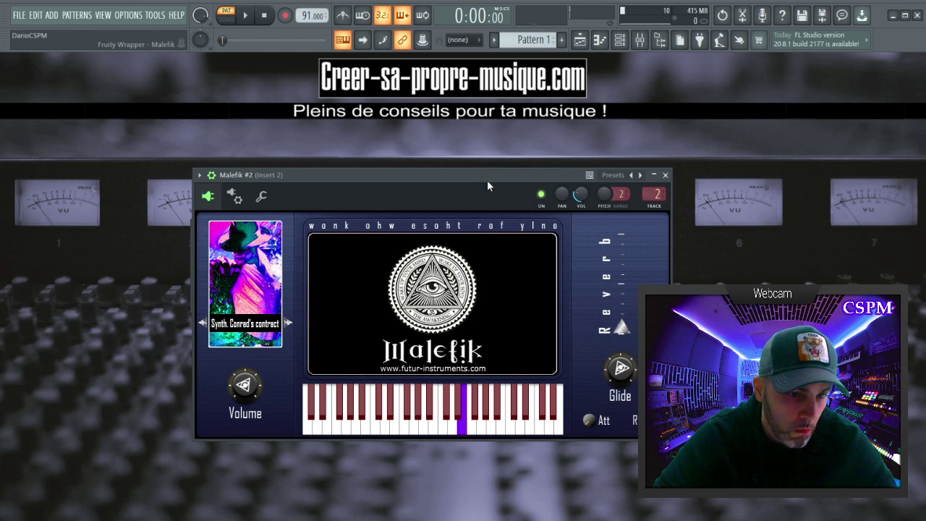
key("space")
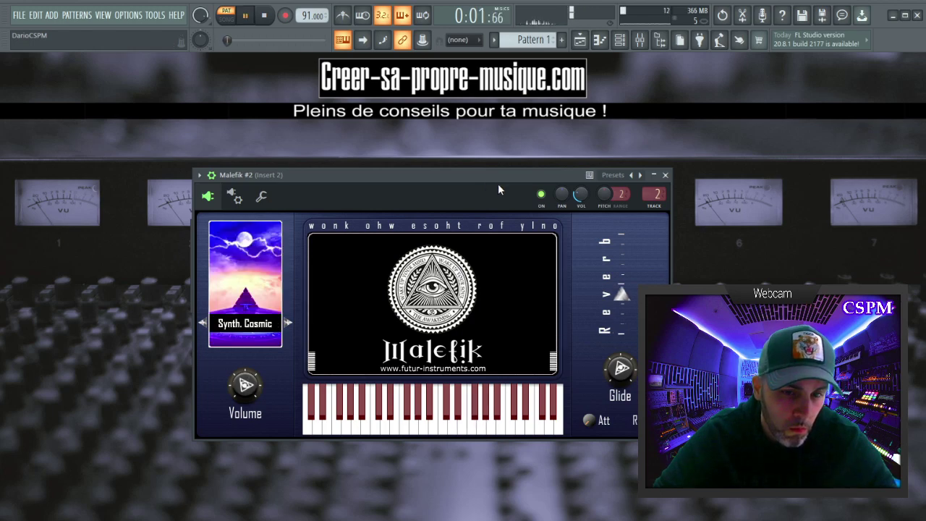
left_click(665, 176)
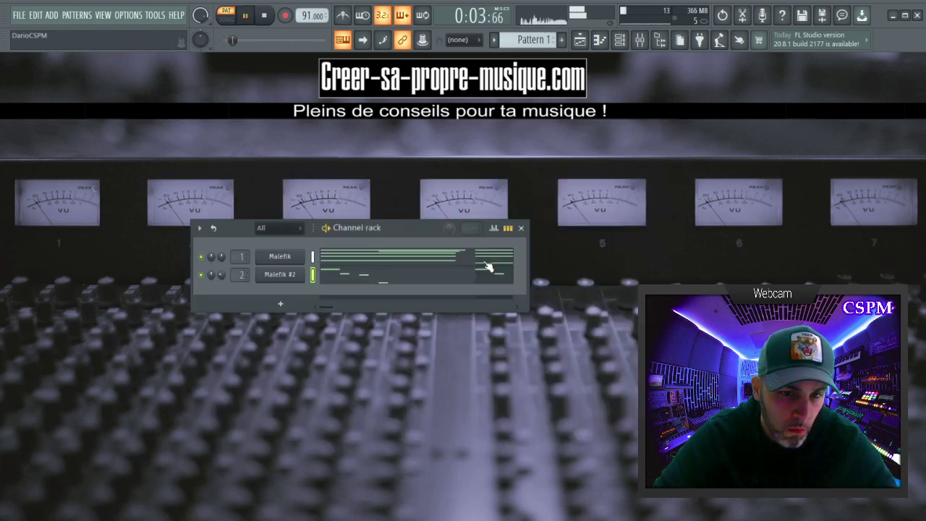
left_click(384, 281)
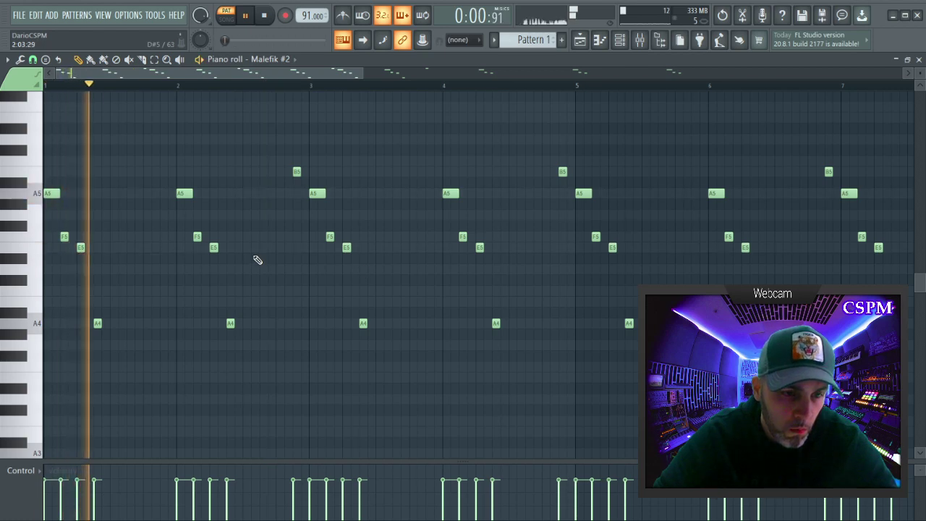
Add a short A4 note at the end of bar 1 and replace everything from bar 5 onward with a copy of bars 1 to 4.
left_click(169, 324)
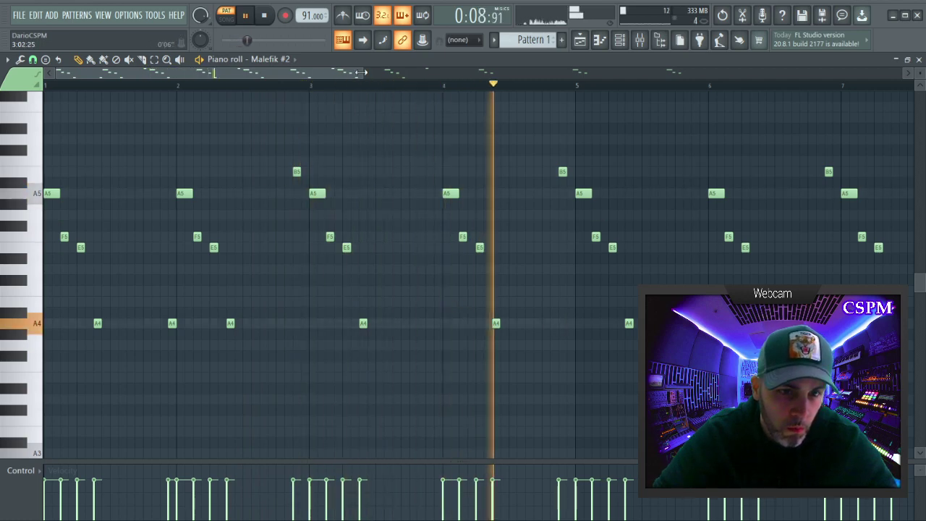
mouse_move(355, 85)
left_mouse_down()
mouse_move(755, 85)
mouse_move(362, 85)
left_mouse_up()
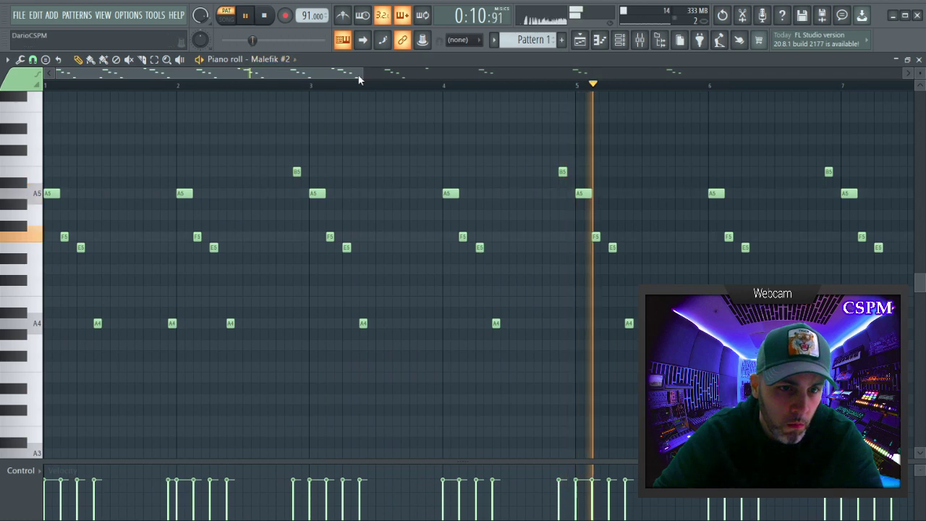
left_click_drag(506, 90, 752, 86)
left_click(154, 60)
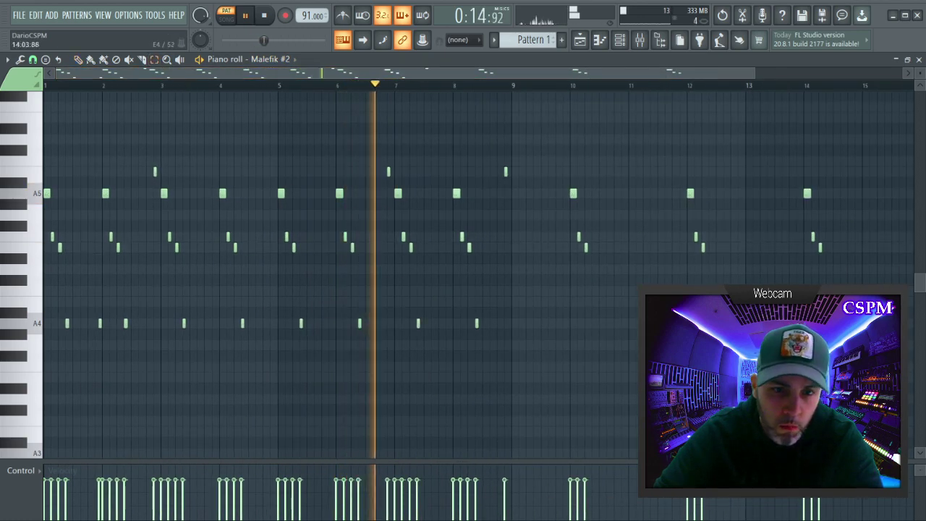
left_click_drag(848, 381, 279, 110)
key("Delete")
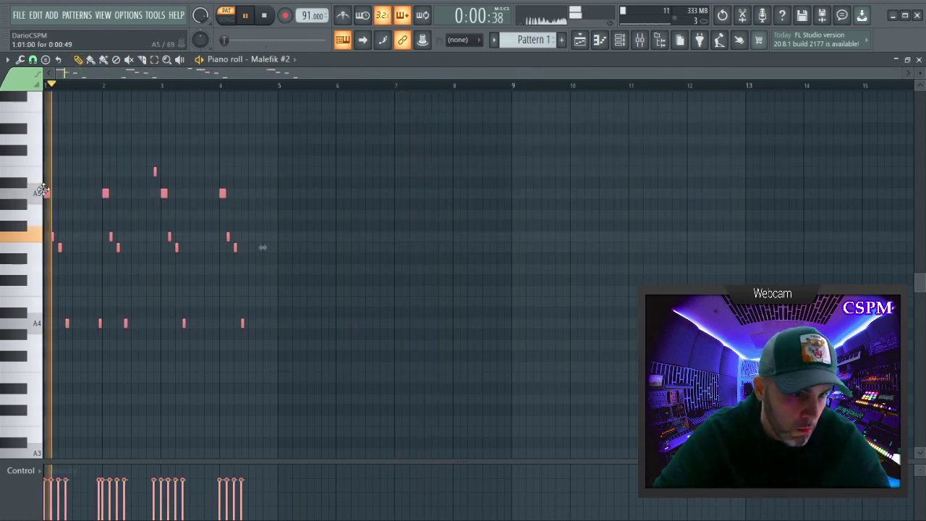
left_click_drag(44, 193, 281, 194, "shift")
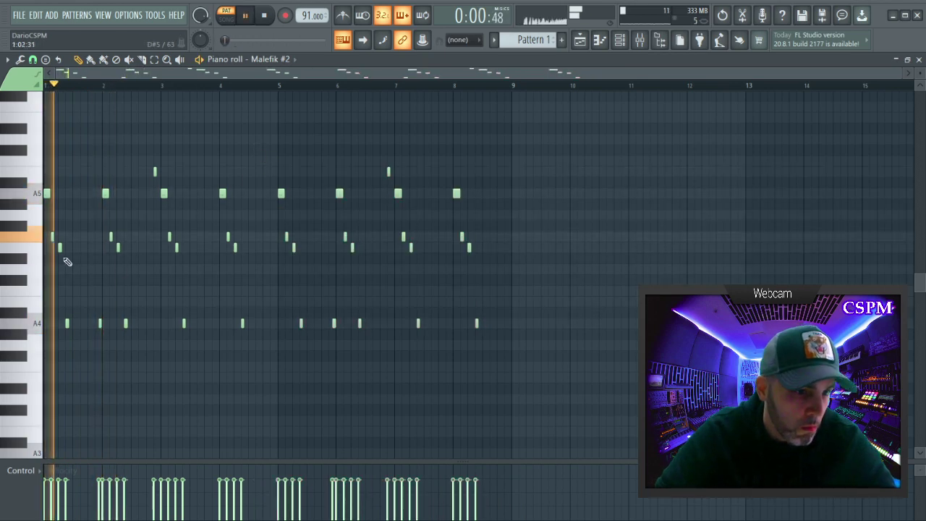
Remove the A4 notes that follow the three-note figure in bars 1, 2, 3, 5 and 6.
right_click(68, 323)
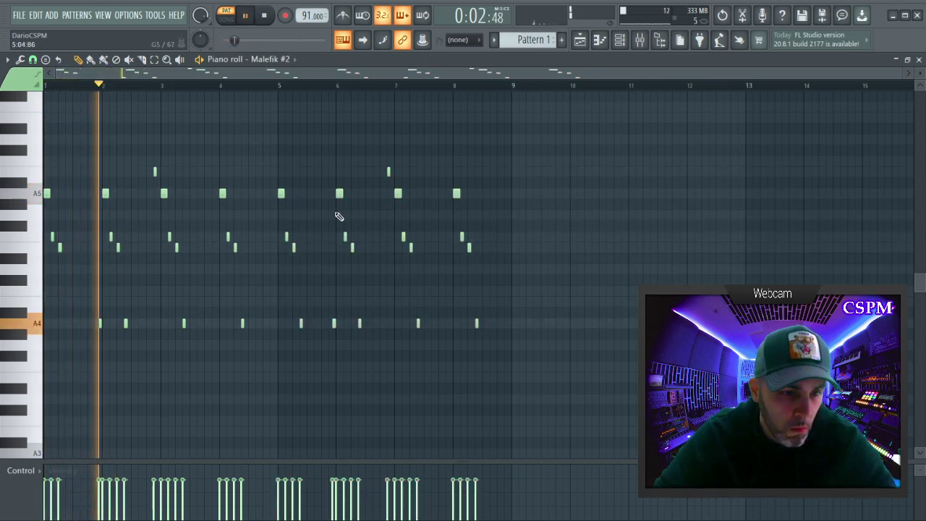
right_click(125, 323)
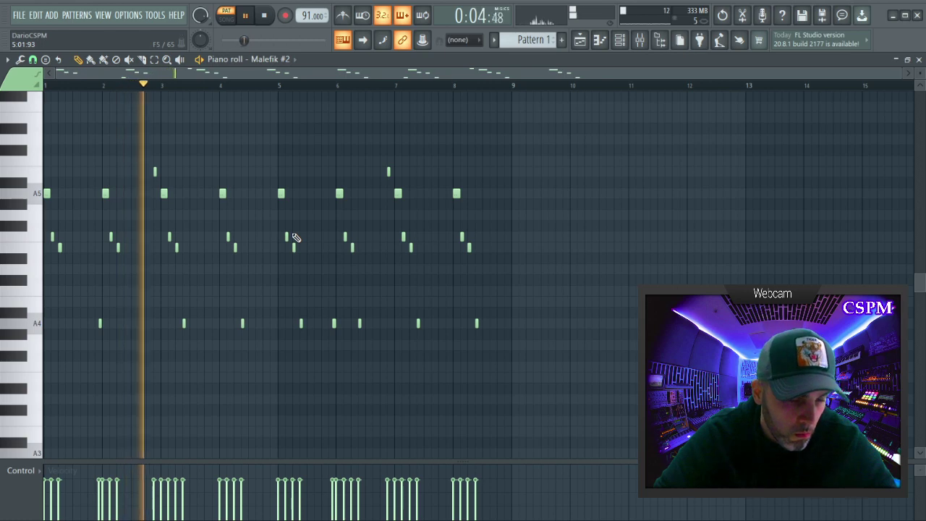
right_click(184, 324)
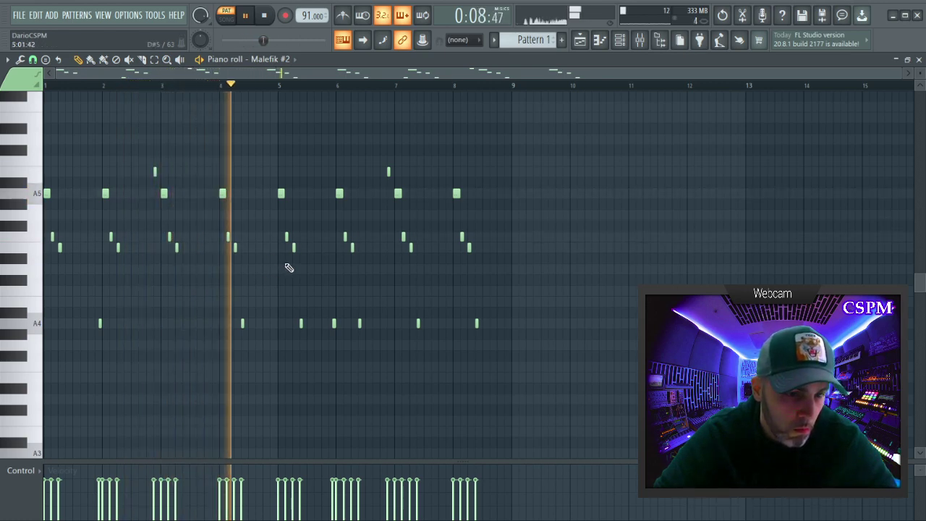
right_click(301, 323)
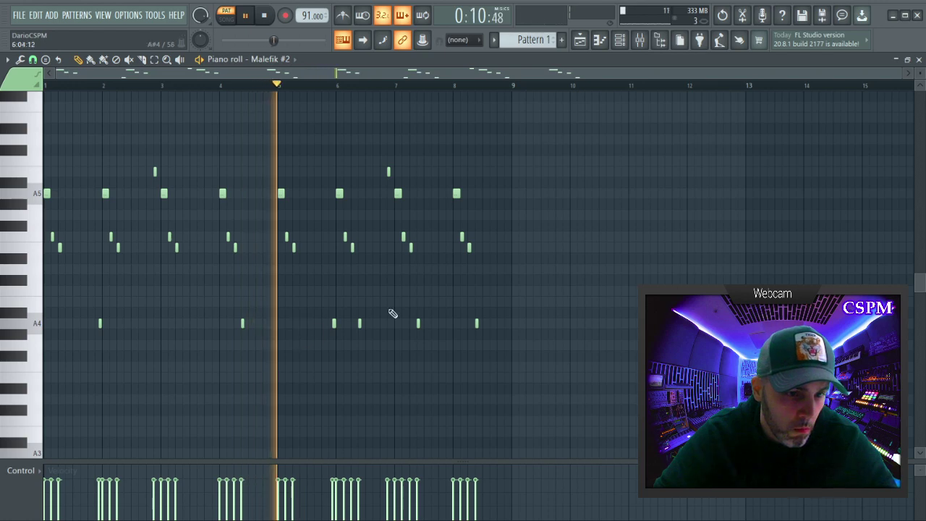
right_click(359, 323)
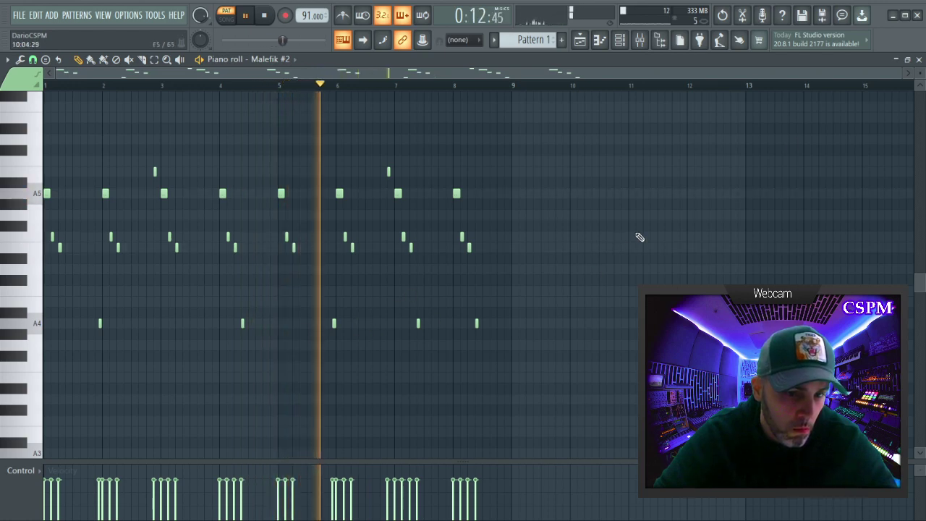
Close the piano roll and switch Malefik #2 to the Synth. Furaribi preset.
left_click(918, 60)
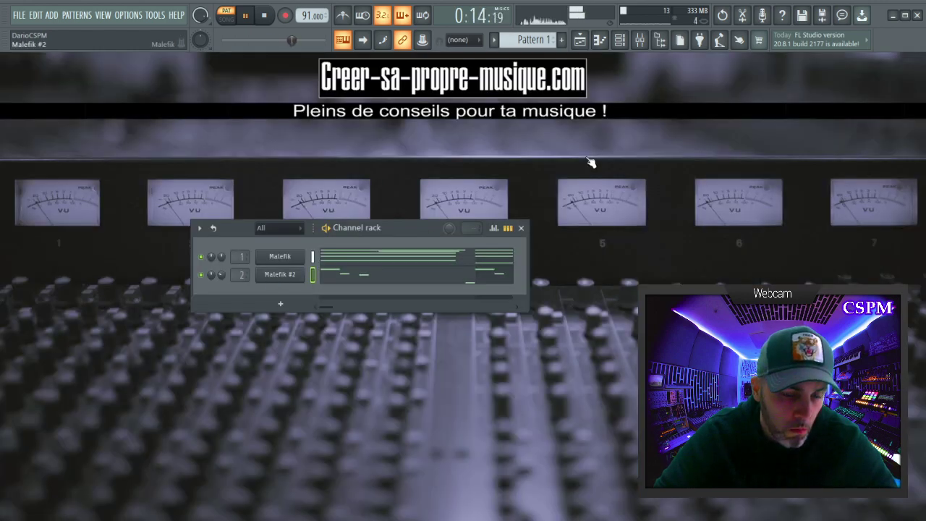
left_click(280, 274)
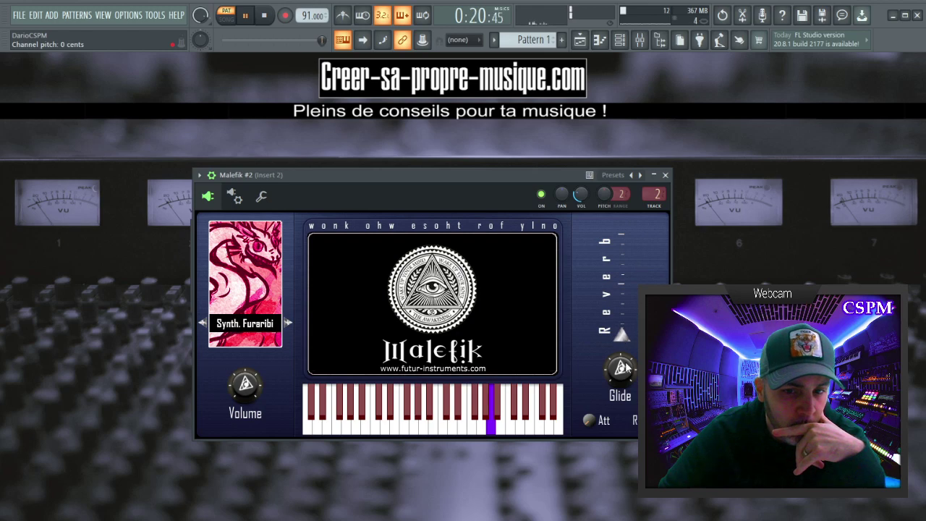
Add Fruity delay 2 to mixer insert 2 and move it above Fruity Reeverb 2 in the effect chain.
key("F9")
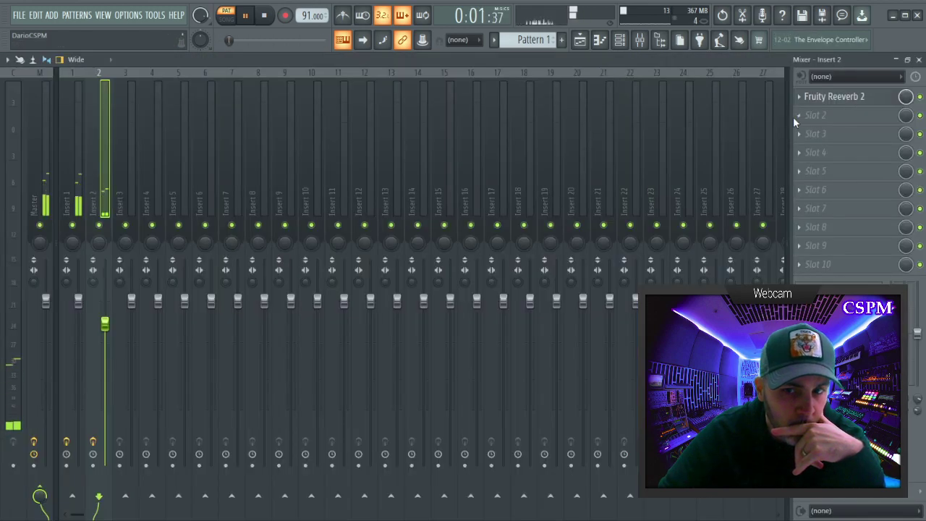
left_click(798, 115)
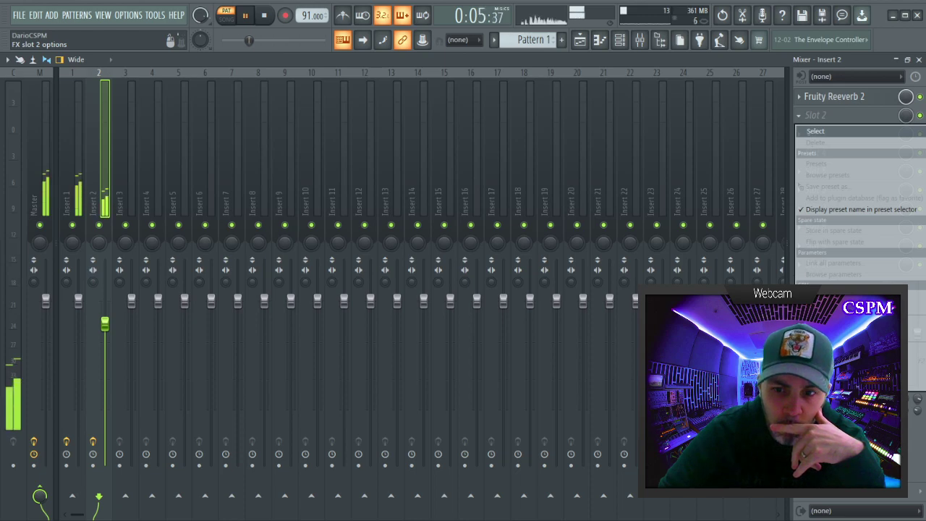
left_click(875, 172)
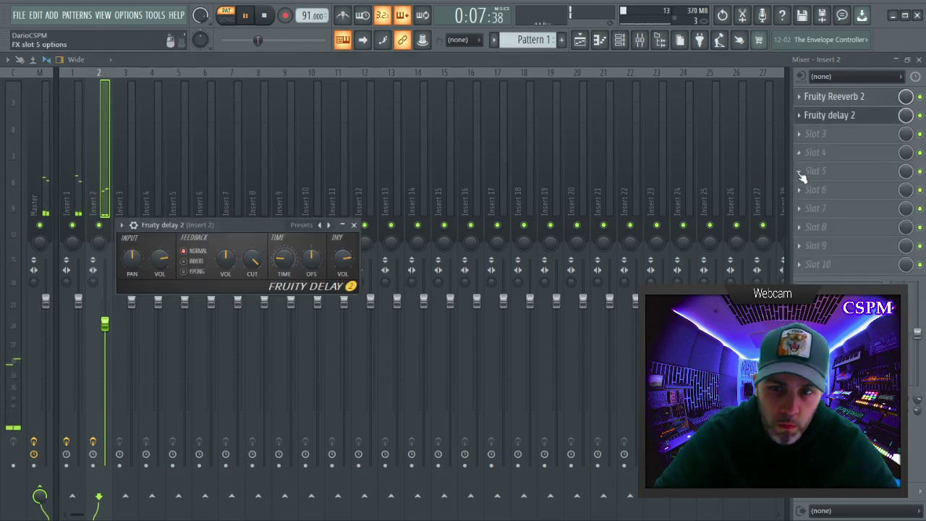
left_click_drag(263, 226, 395, 225)
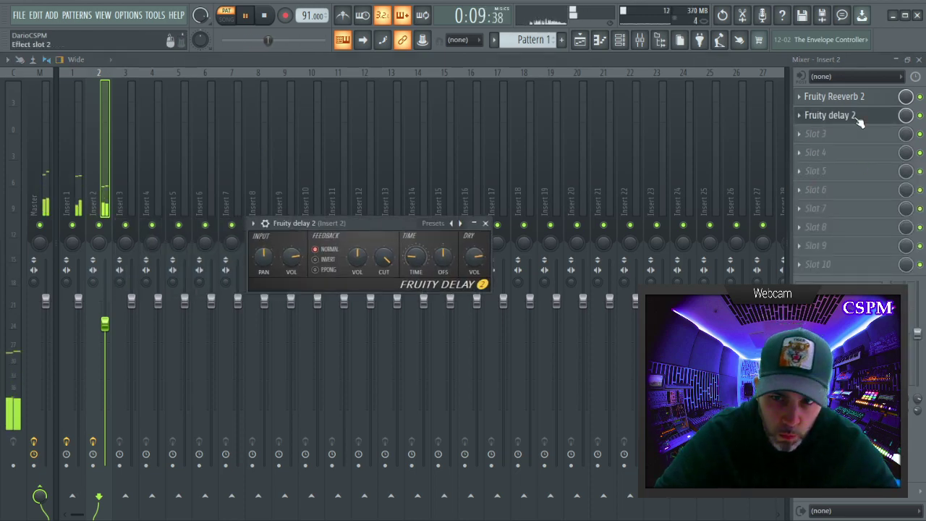
scroll(857, 118, "up", 1)
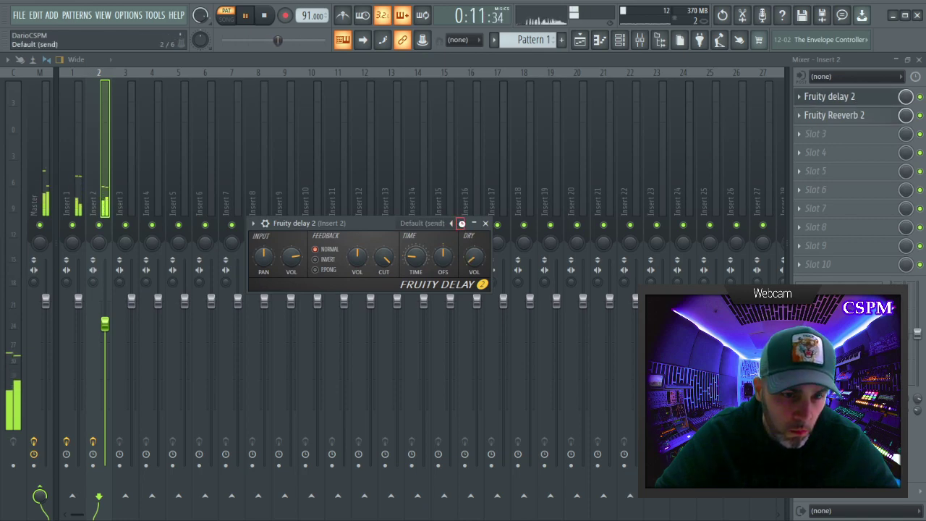
Apply the Stereo effect preset with an 85% cutoff to Fruity delay 2 and lower the volume of mixer insert 2.
left_click_drag(348, 226, 323, 190)
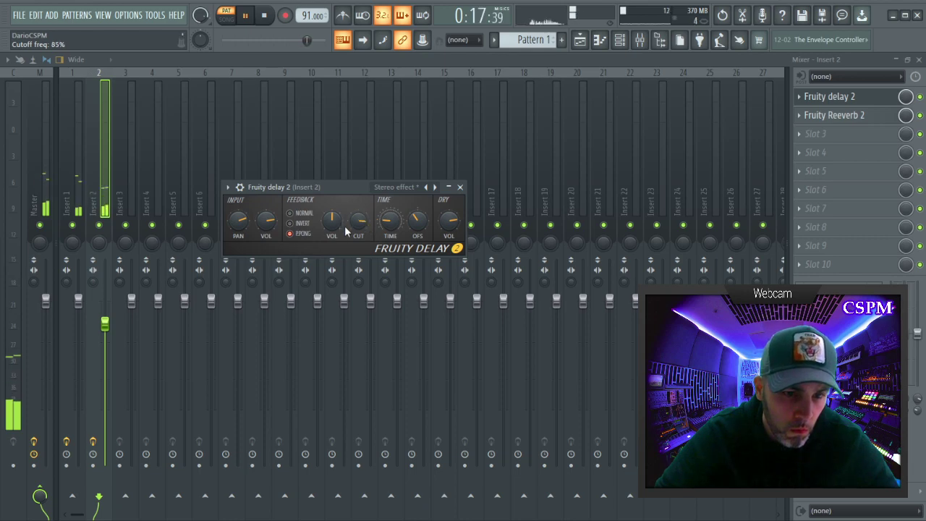
left_click(460, 187)
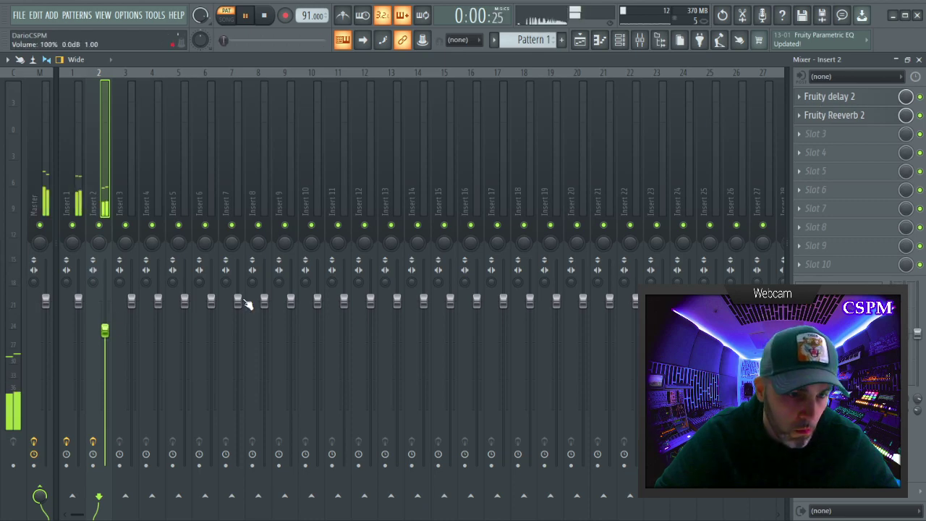
left_click(919, 59)
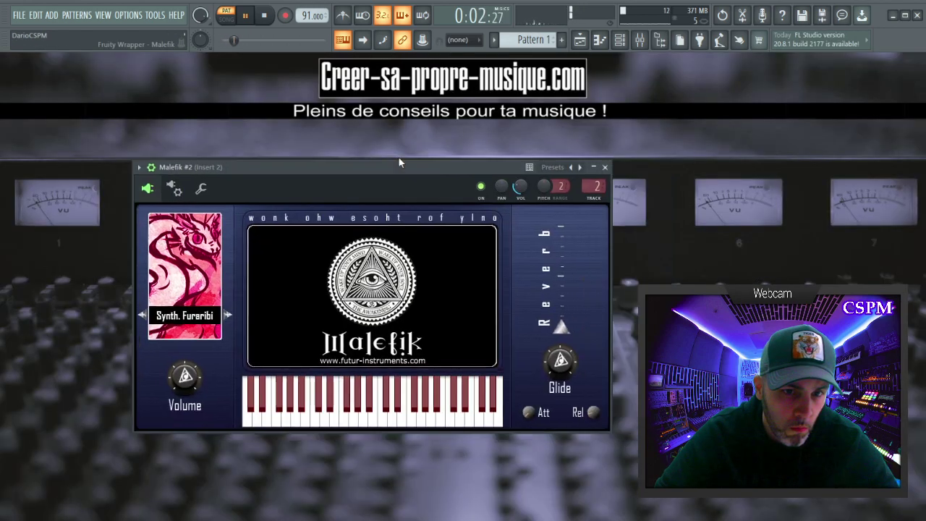
Set the channel volume of Malefik #2 to 59% and close the channel rack.
left_click(539, 161)
left_click_drag(403, 224, 446, 203)
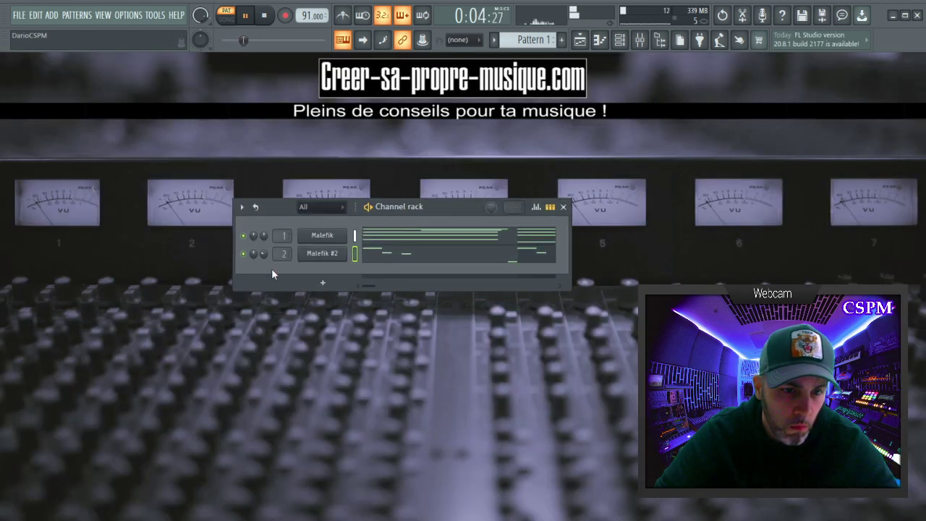
left_click_drag(264, 254, 265, 265)
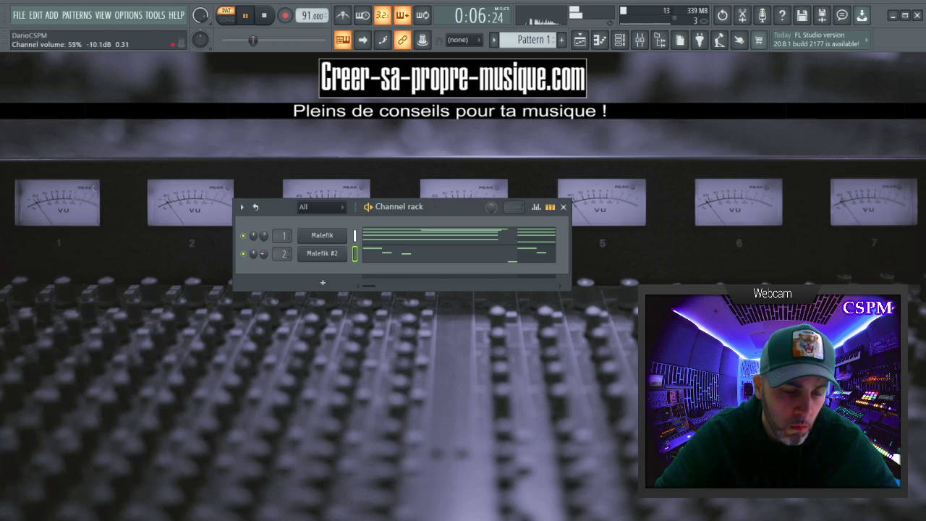
left_click(564, 207)
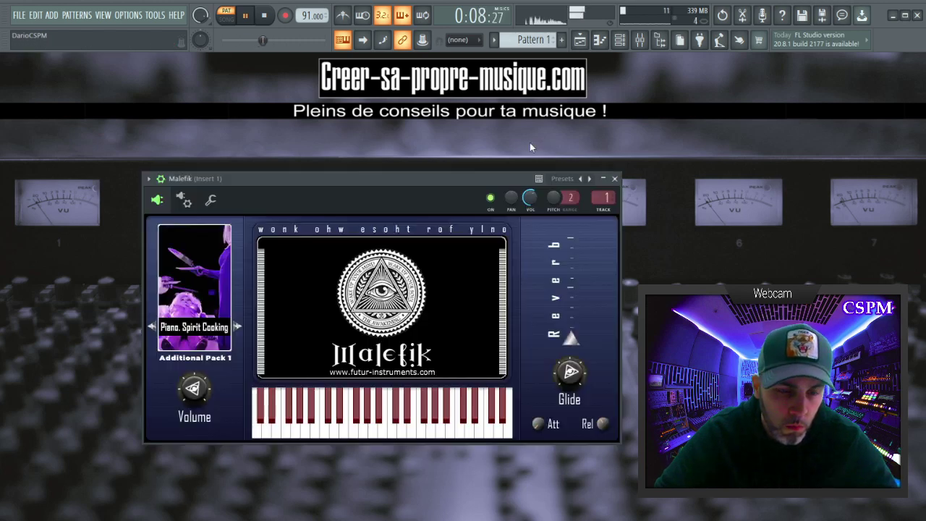
Rename the first Malefik channel as Piano.
key("F2")
type("Pian")
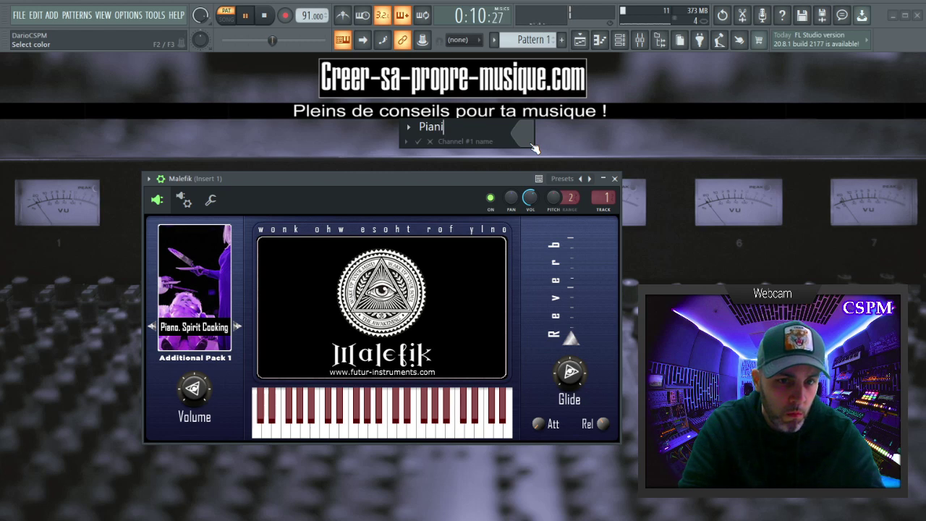
type("o")
key("Return")
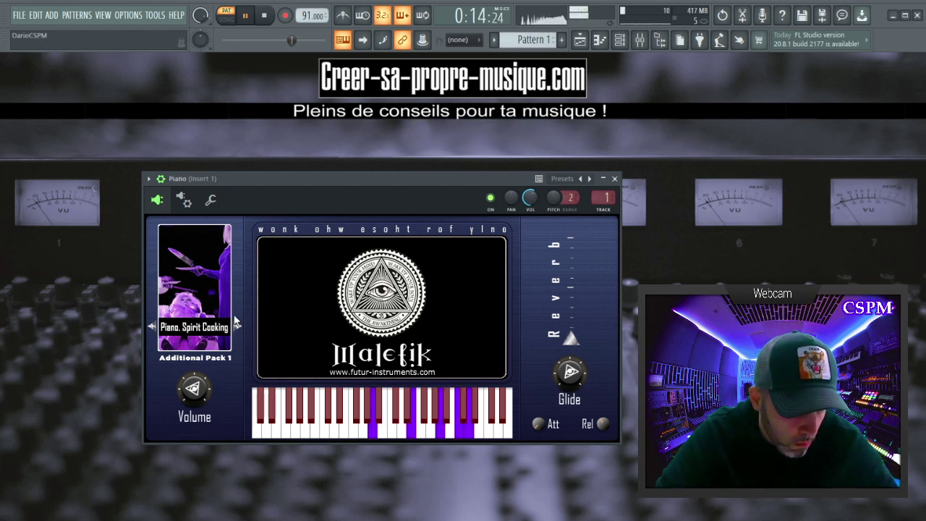
Switch the Piano channel to the Piano. Frazzle Drip preset, raise its reverb slightly, lower its channel volume and close the plugin window.
left_click(237, 326)
key("space")
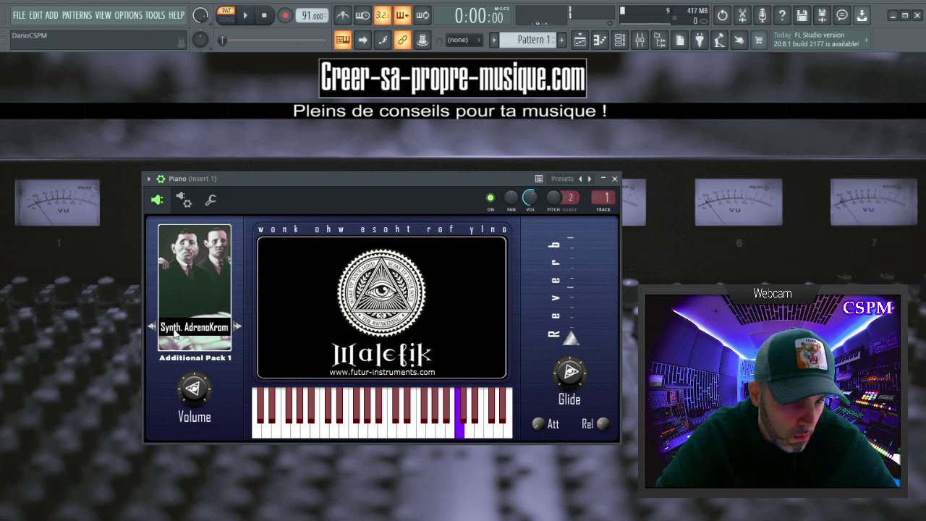
left_click(152, 327)
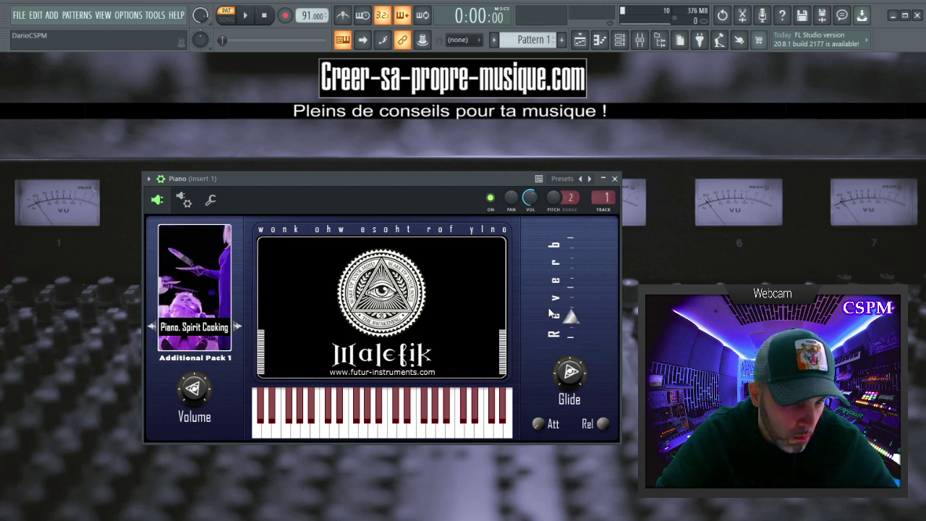
left_click(152, 327)
key("space")
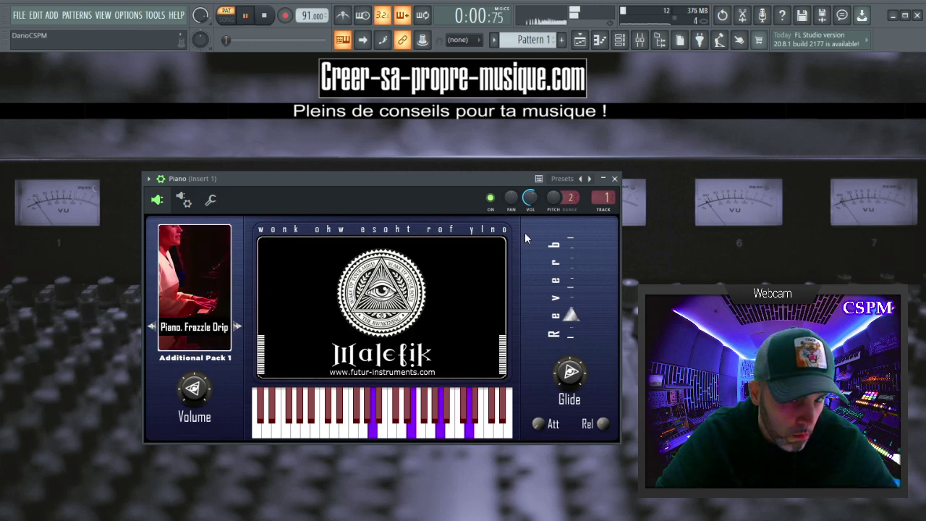
left_click_drag(530, 197, 530, 203)
key("Escape")
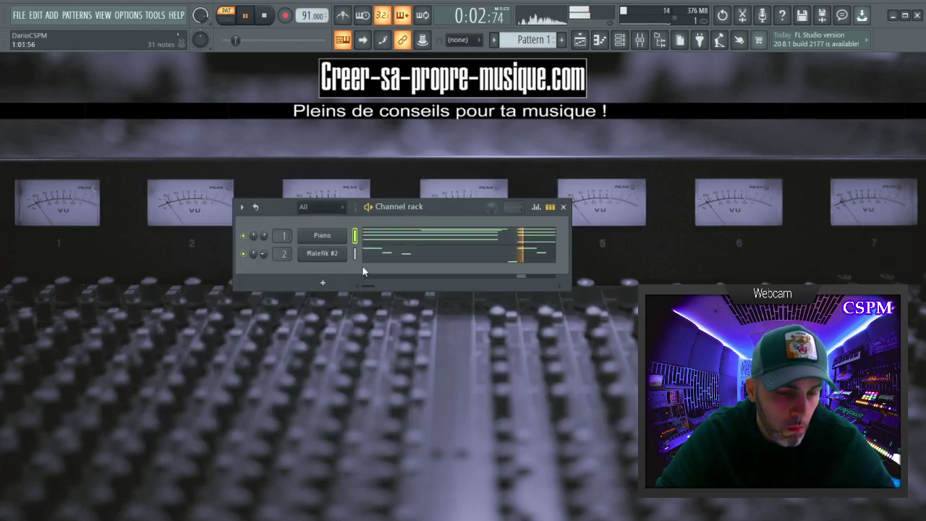
Rename the Malefik #2 channel as Lead and reposition the channel rack.
left_click(328, 255)
key("F2")
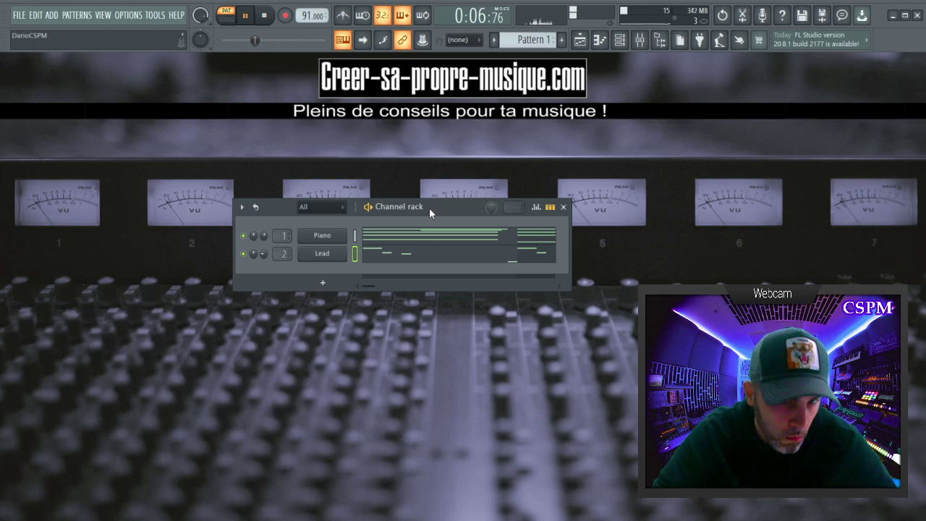
left_click_drag(429, 208, 402, 196)
Add the Malefik est présent sample from the browser's TAG folder as a new channel and collapse that folder.
left_click(659, 42)
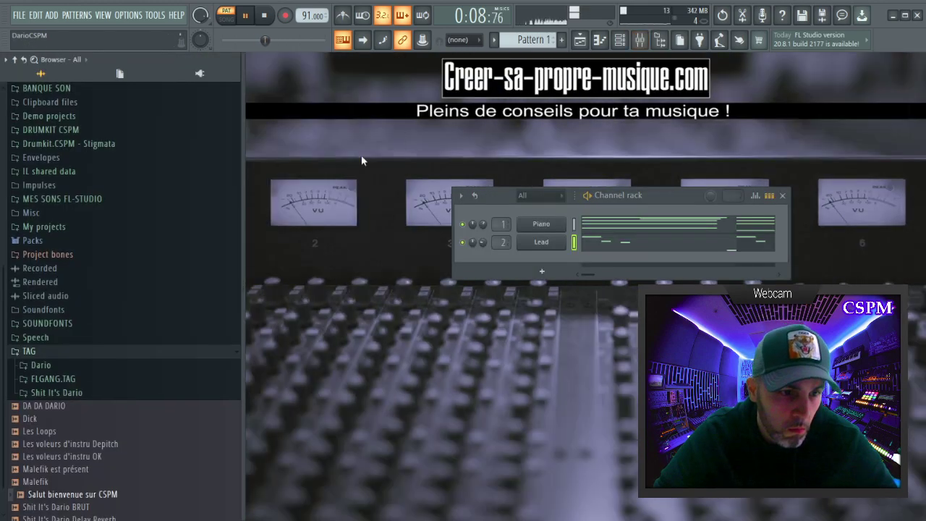
scroll(197, 374, "down", 1)
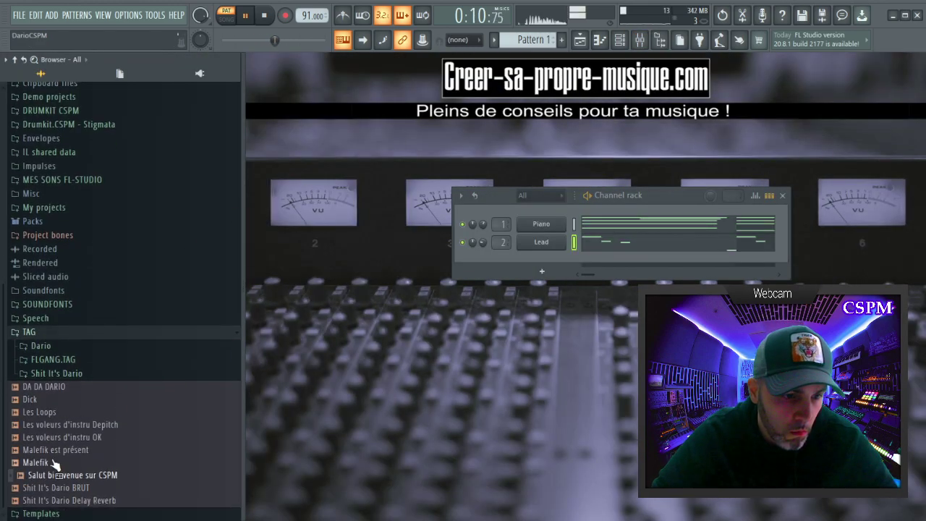
left_click_drag(58, 452, 549, 258)
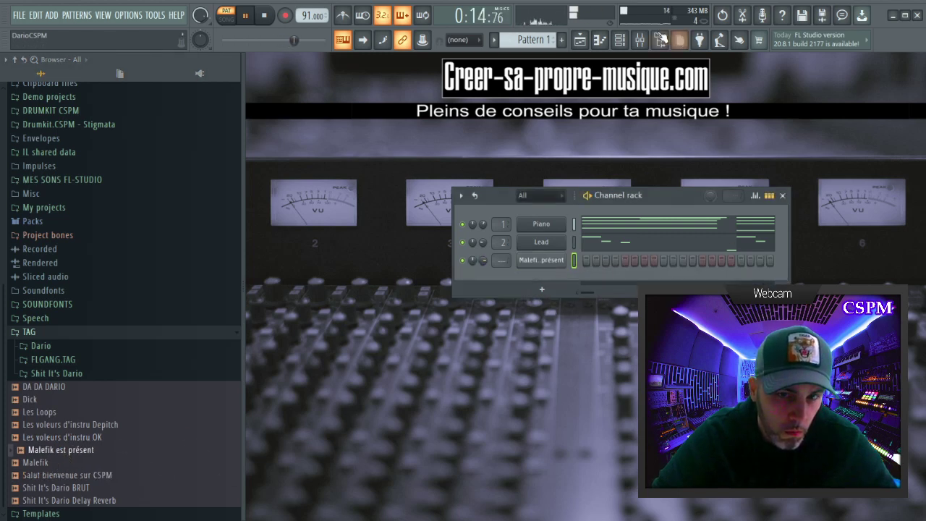
left_click(34, 332)
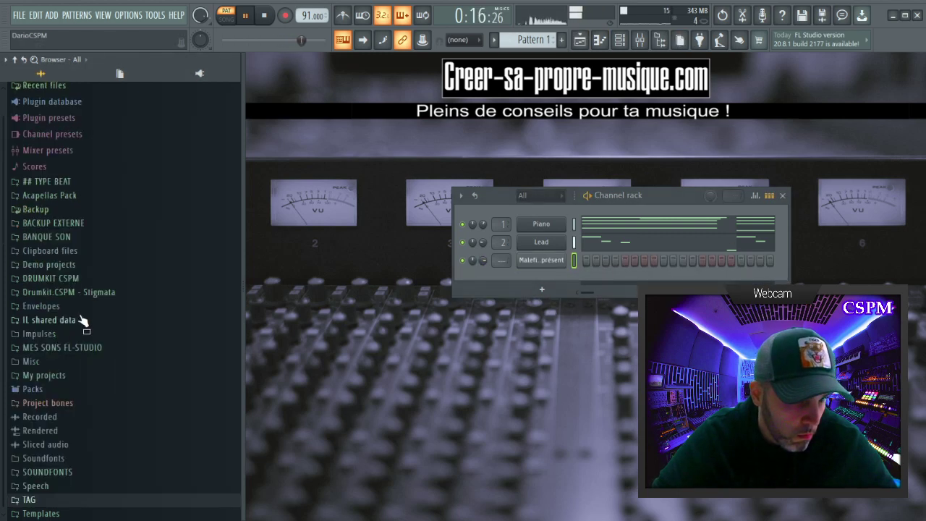
Open the ALCHEMY KIT folder inside BANQUE SON, # PACK 2015, Alchemy Sound Kit in the browser.
left_click(64, 224)
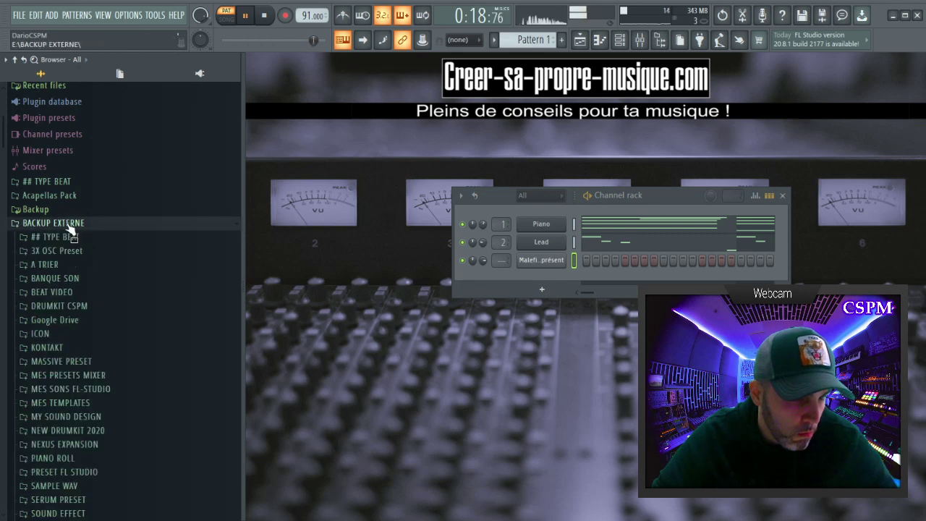
left_click(67, 225)
left_click(69, 238)
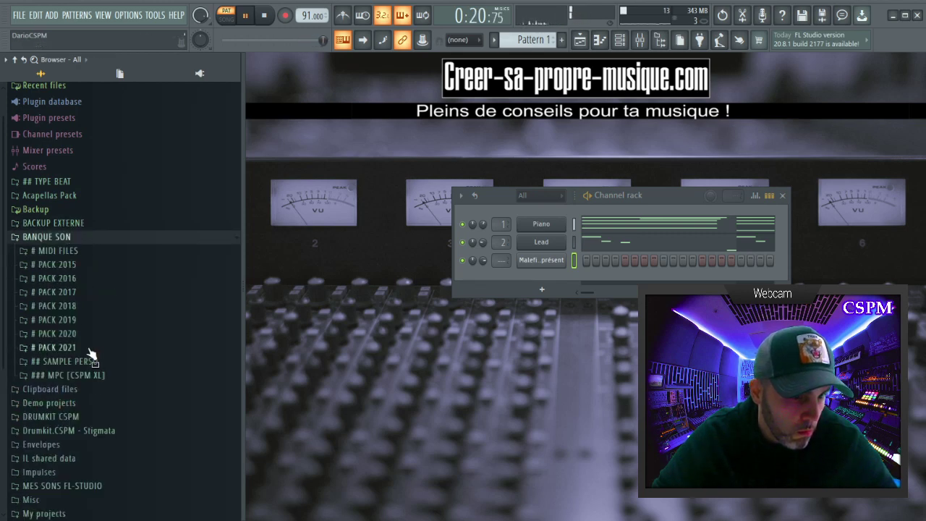
left_click(77, 265)
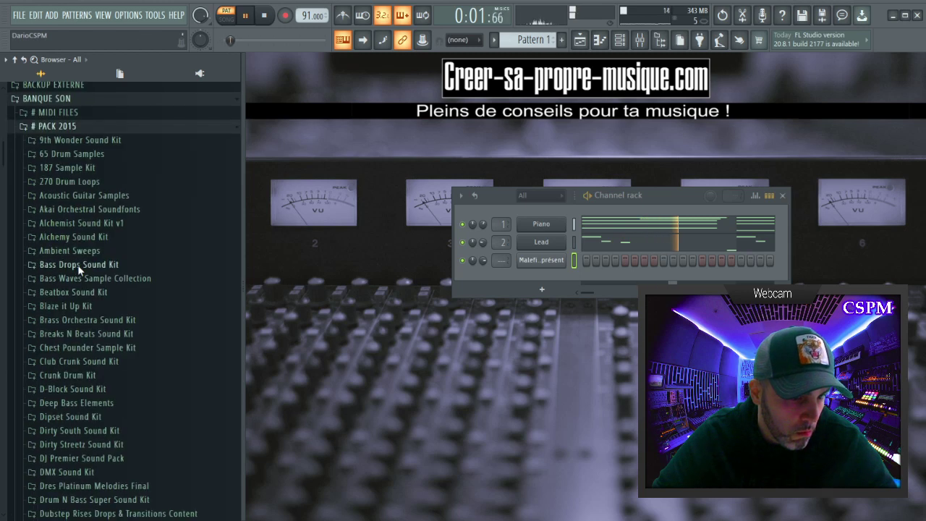
left_click(92, 239)
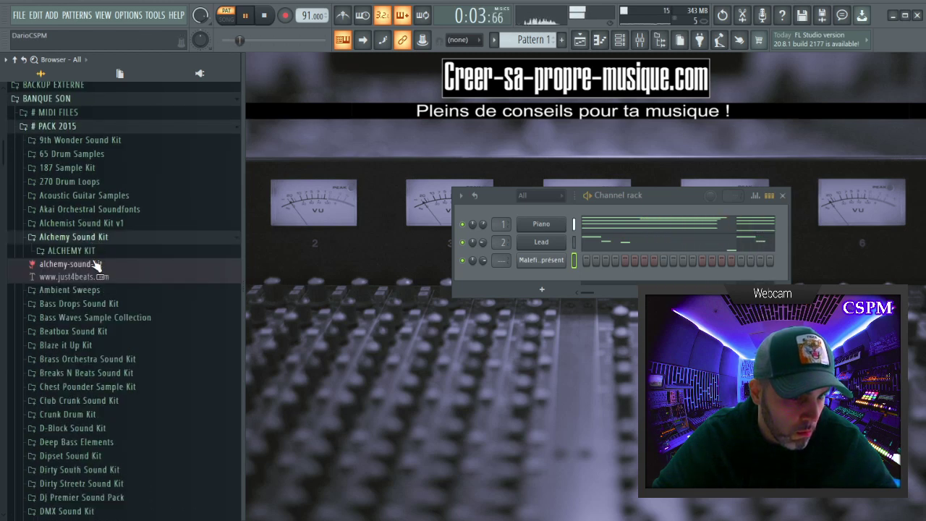
left_click(90, 251)
Audition the bass and hi-hat samples in ALCHEMY KIT and add HATrevs as a new channel.
left_click(91, 230)
left_click(99, 155)
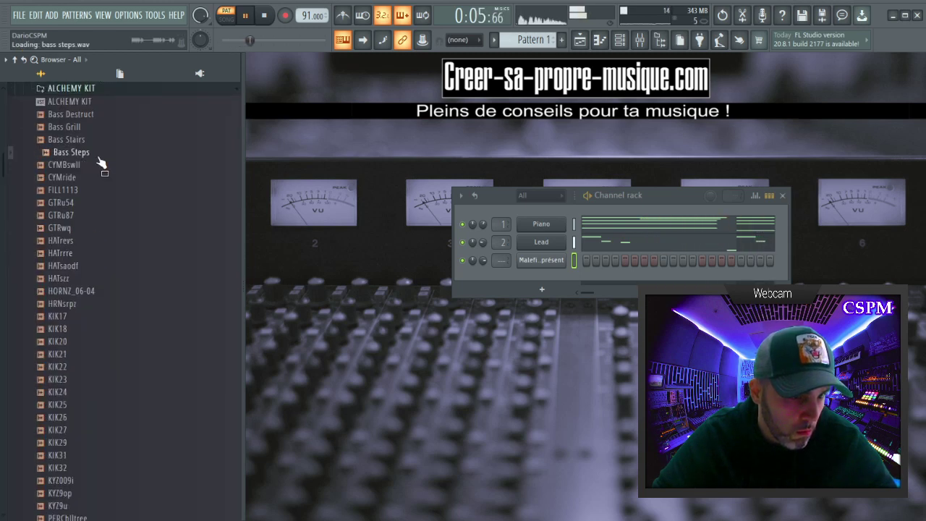
left_click(78, 120)
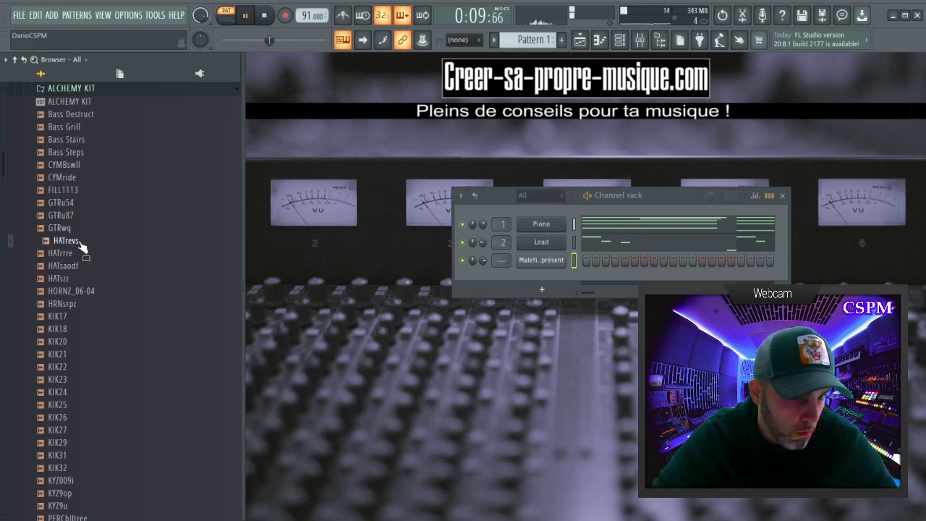
left_click_drag(547, 284, 544, 279)
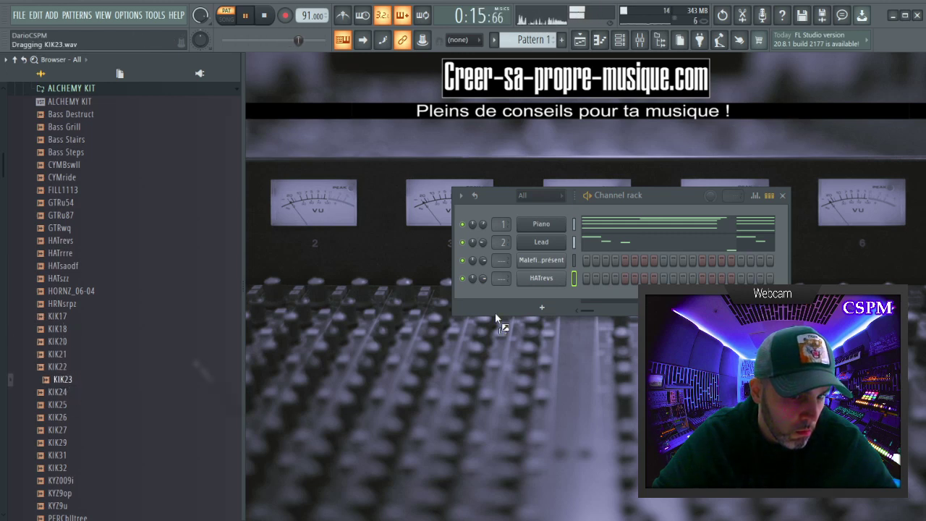
Add KIK23 as a new channel and give it a gain boost of about 11% with clipping enabled.
left_click_drag(495, 313, 535, 299)
left_click(544, 296)
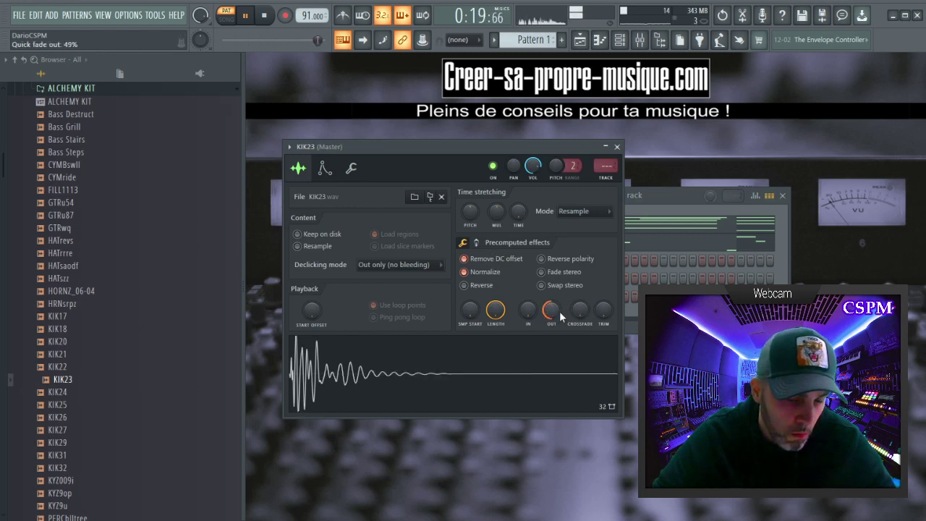
left_click(476, 243)
left_click(475, 288)
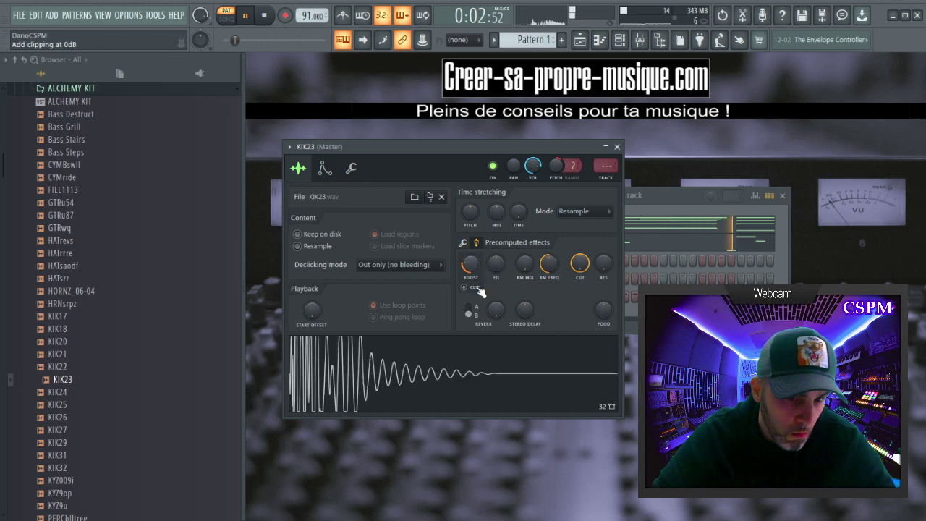
left_click_drag(473, 265, 473, 287)
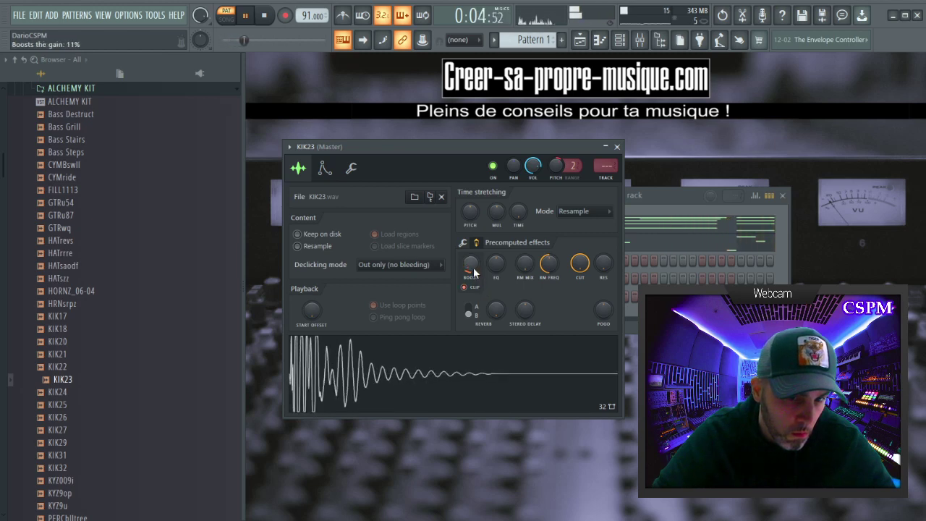
Reset KIK23's channel pitch, set its quick fade out to 70% and close its settings.
right_click(559, 167)
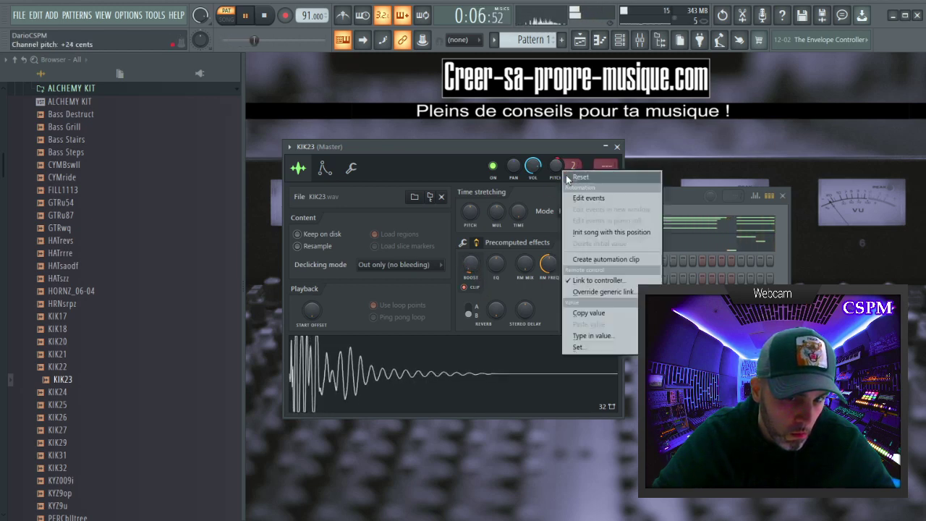
left_click(561, 179)
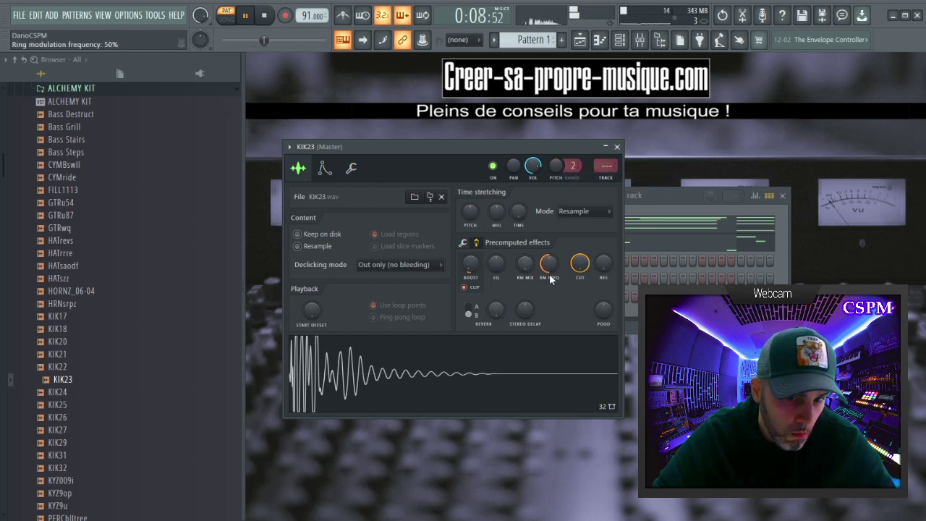
left_click(473, 242)
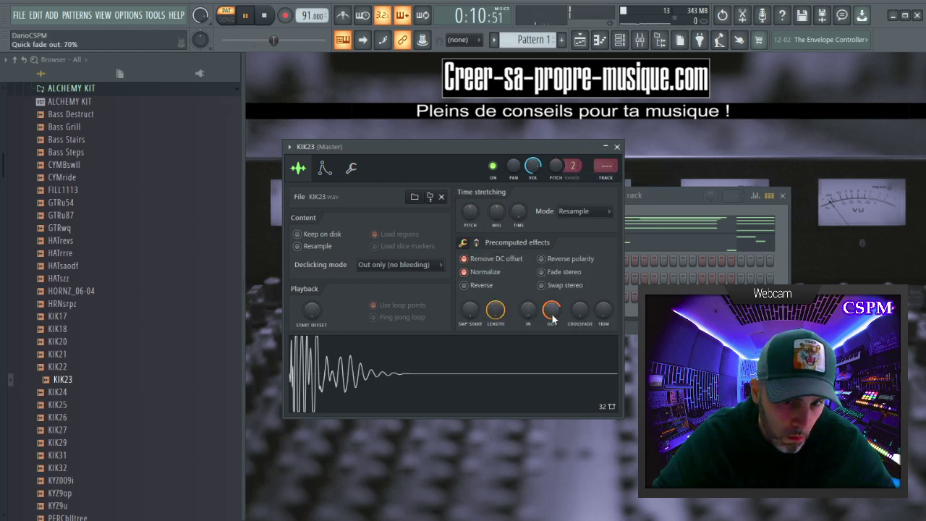
key("Escape")
Audition the kick, snare and rim samples in ALCHEMY KIT and add RIMK as a new channel.
scroll(82, 271, "down", 6)
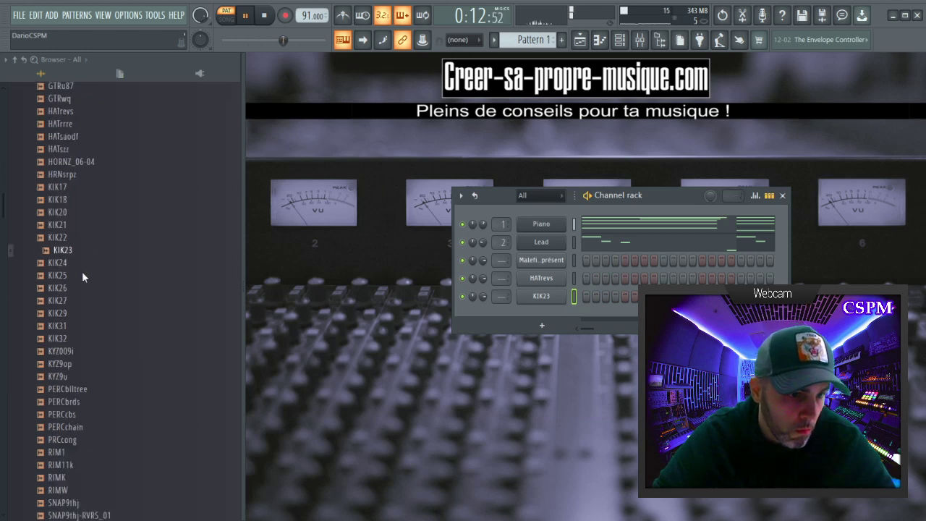
left_click(83, 292)
left_click(82, 355)
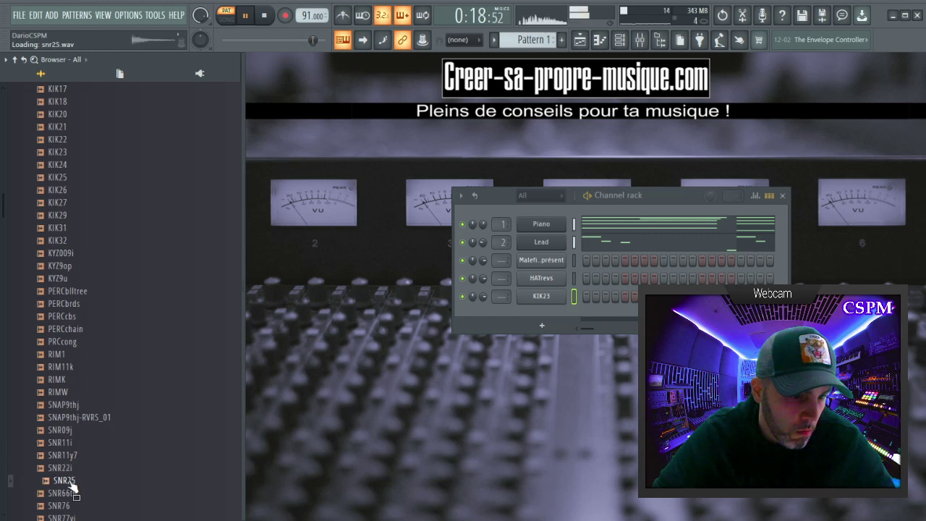
scroll(72, 486, "down", 6)
left_click(76, 444)
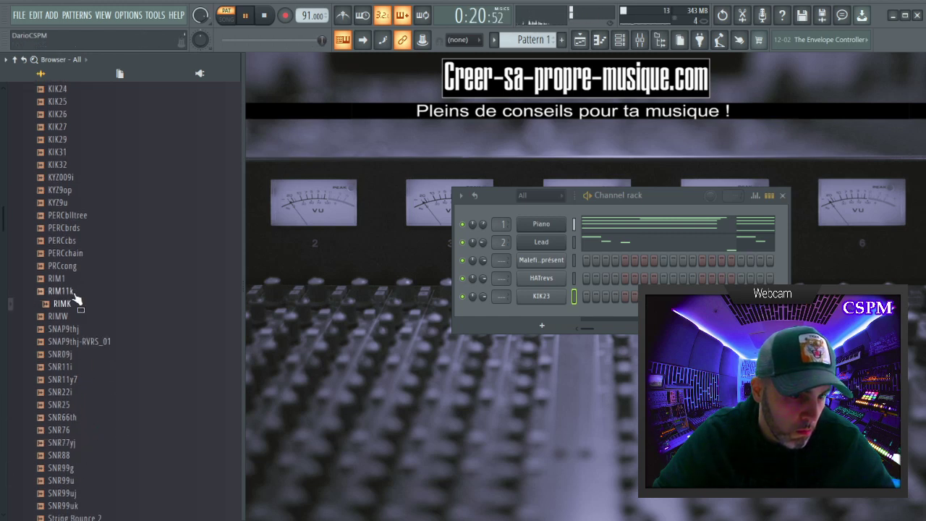
left_click_drag(72, 309, 550, 319)
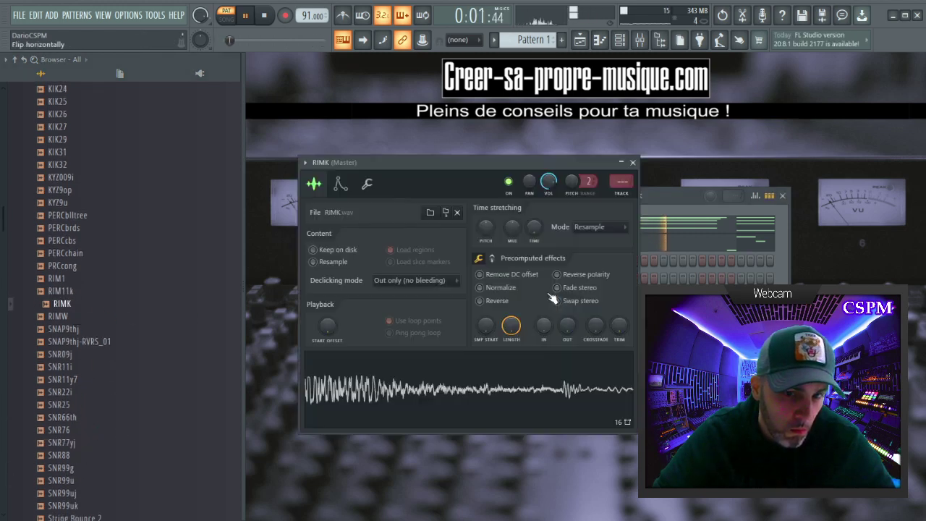
Enable Normalize and Remove DC offset for RIMK and close its settings.
left_click(501, 287)
left_click(504, 277)
key("Escape")
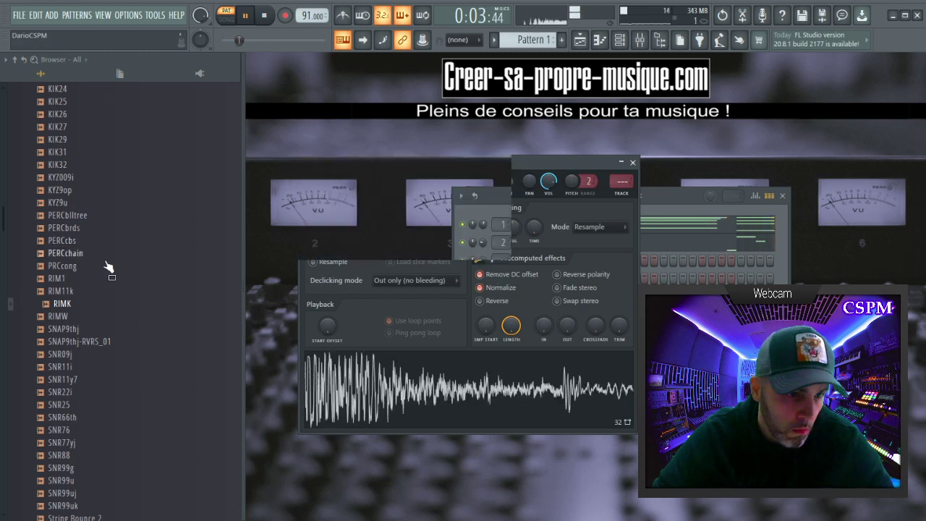
Collapse the Alchemy Sound Kit folder and open Alchemist Vol. 1 inside Alchemist Sound Kit v1.
left_click(77, 392)
scroll(87, 377, "down", 10)
left_click(81, 292)
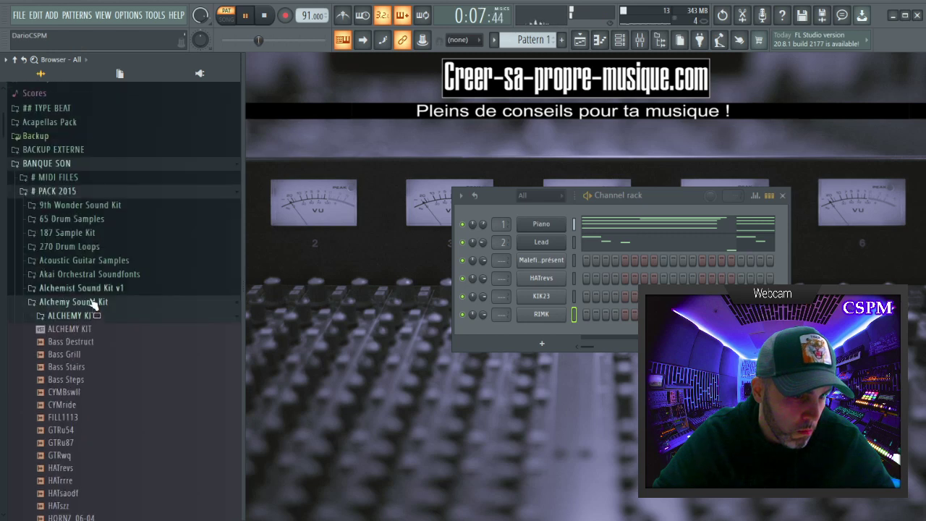
left_click(78, 302)
left_click(81, 287)
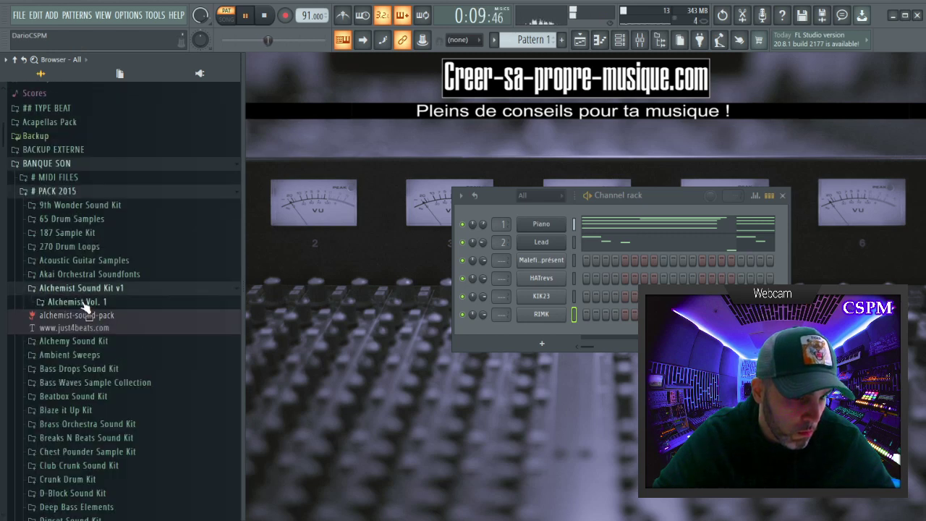
left_click(83, 302)
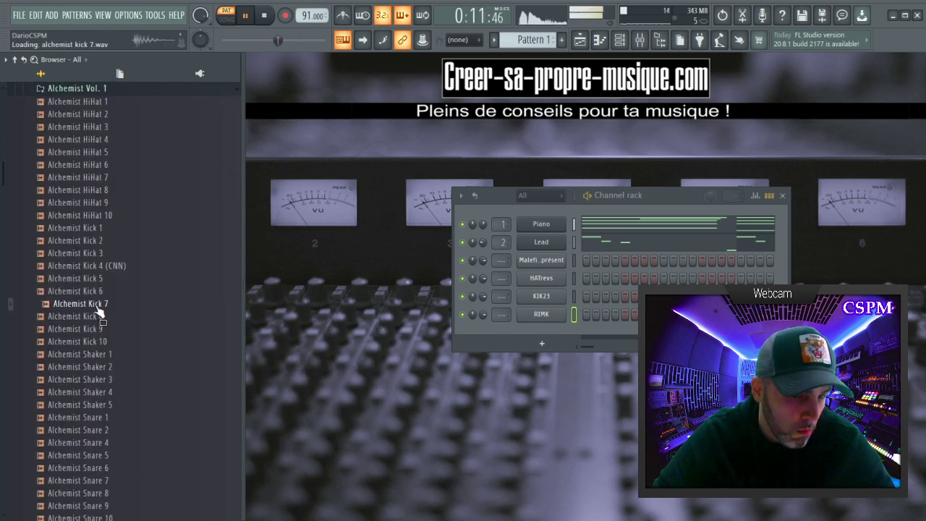
Replace the KIK23 sample with Alchemist Kick 7 and the RIMK sample with Alchemist Snare 1.
left_click_drag(99, 307, 561, 303)
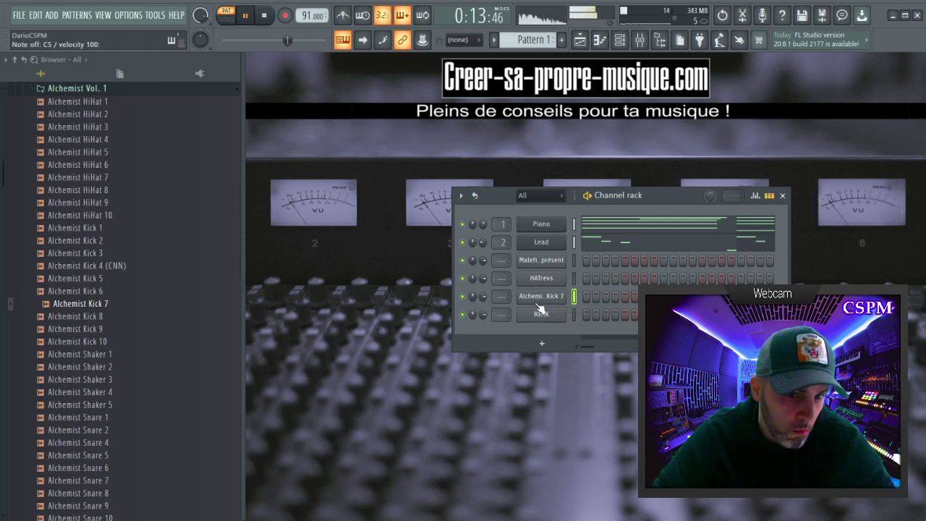
left_click_drag(107, 430, 110, 442)
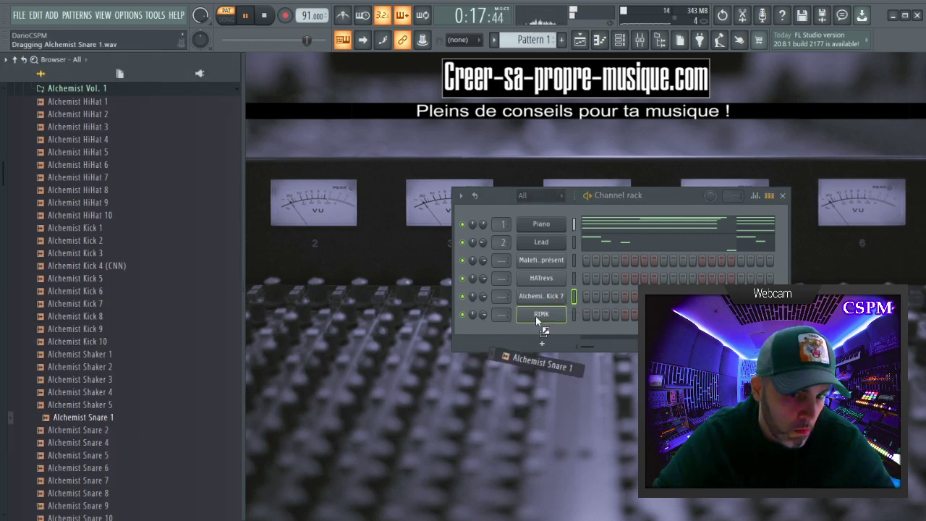
left_click_drag(536, 317, 547, 320)
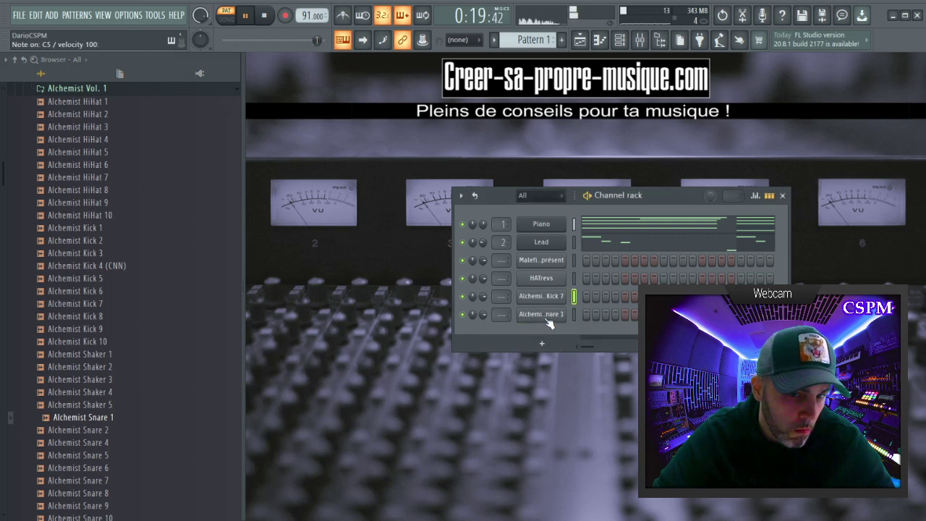
Trim the start of the Alchemist Snare 1 sample slightly using its sample start setting and close the channel settings.
left_click(548, 318)
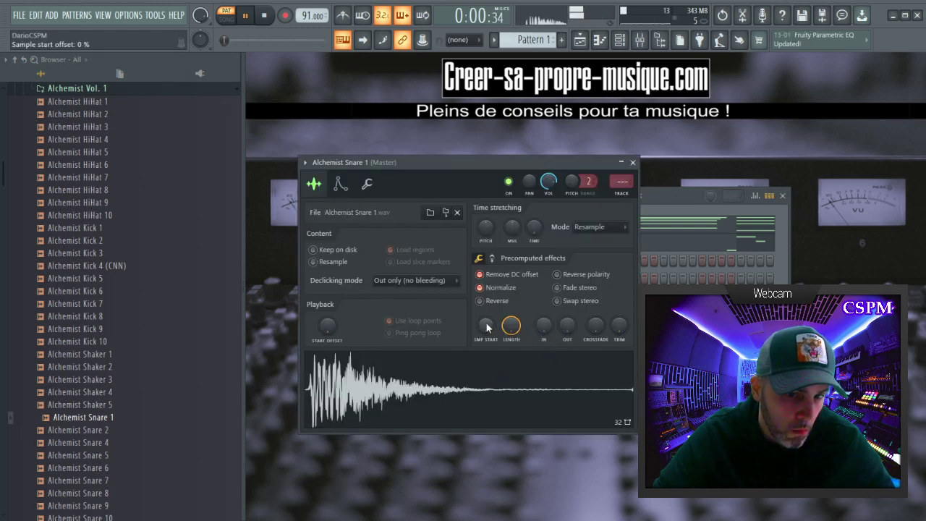
left_click_drag(491, 332, 495, 332)
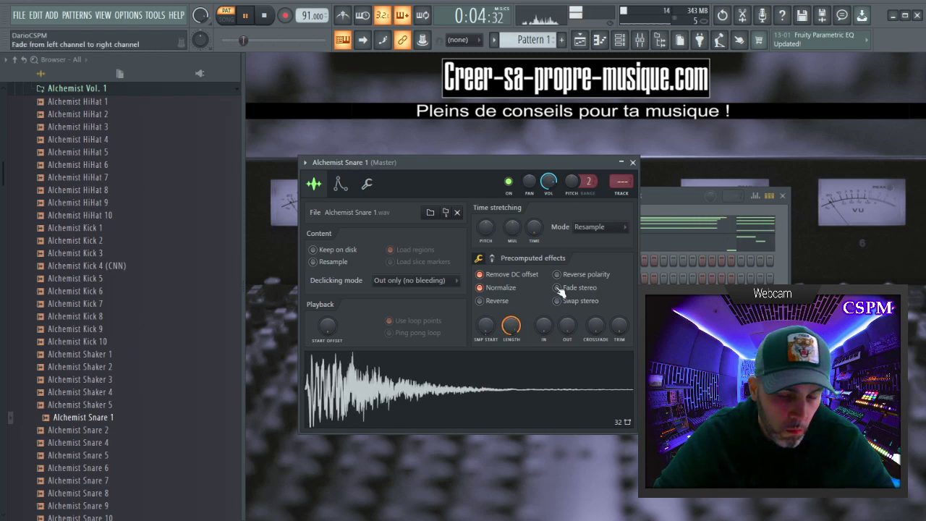
key("Escape")
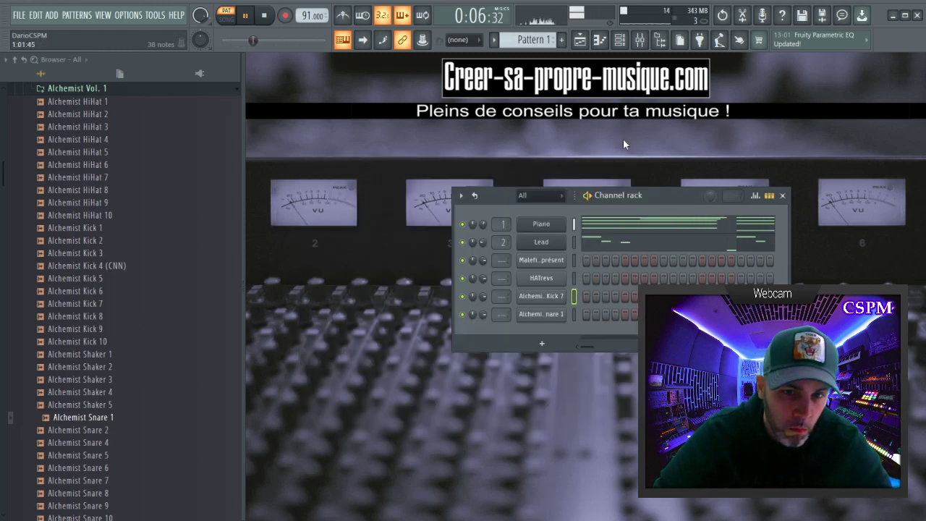
Open the Alchemist Kick 7 piano roll and place C5 kicks on the first two sixteenth steps of bar 1.
left_click(600, 41)
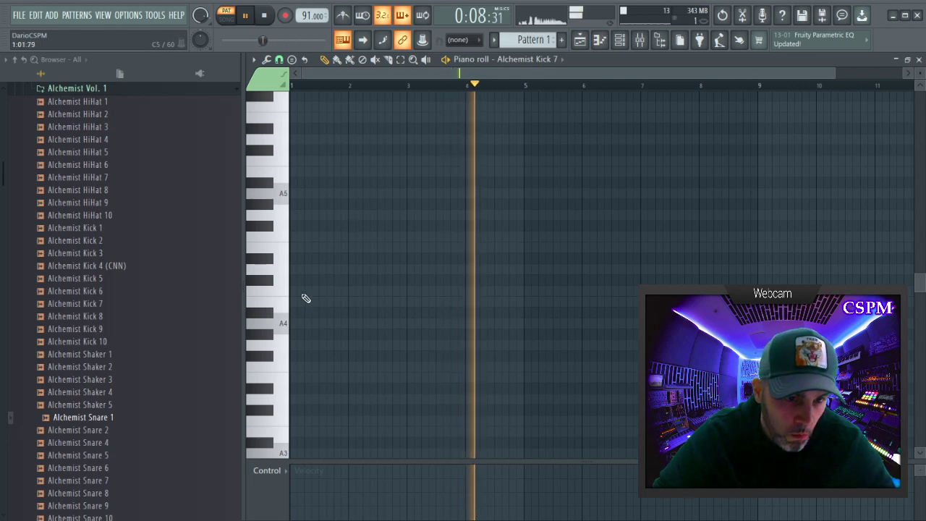
key("space")
key("space")
left_click_drag(835, 73, 472, 73)
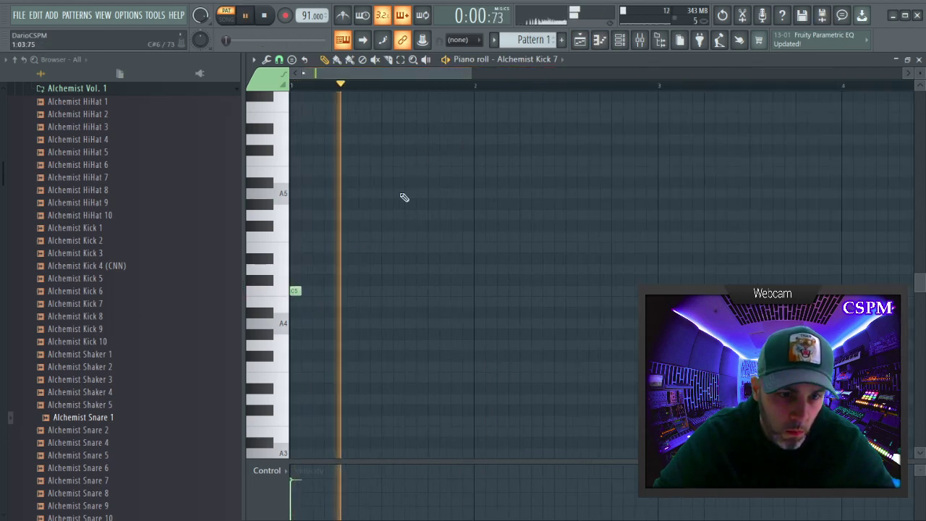
key("space")
left_click(307, 291)
key("space")
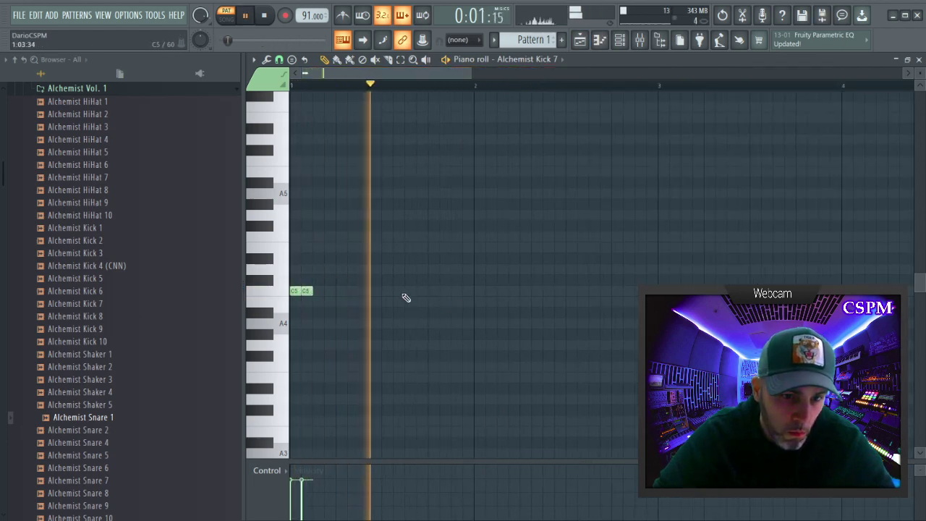
Add C5 kicks on steps 10 and 14 of bar 1 and steps 1, 2, 10 and 15 of bar 2.
left_click(398, 291)
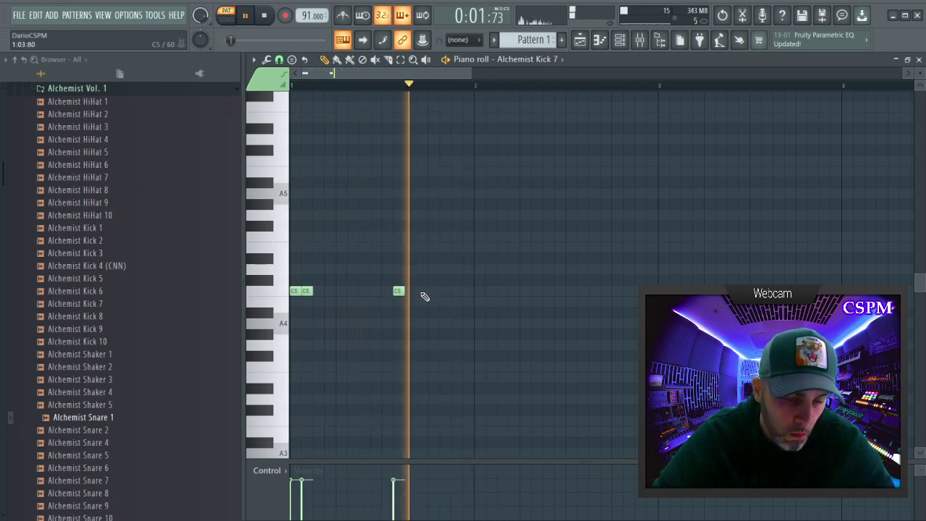
left_click(444, 291)
left_click(477, 291)
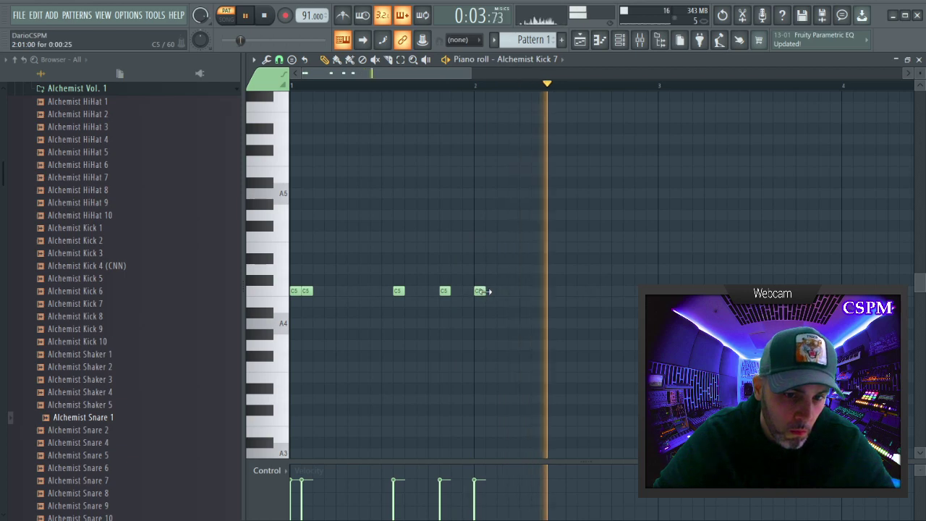
left_click(490, 291)
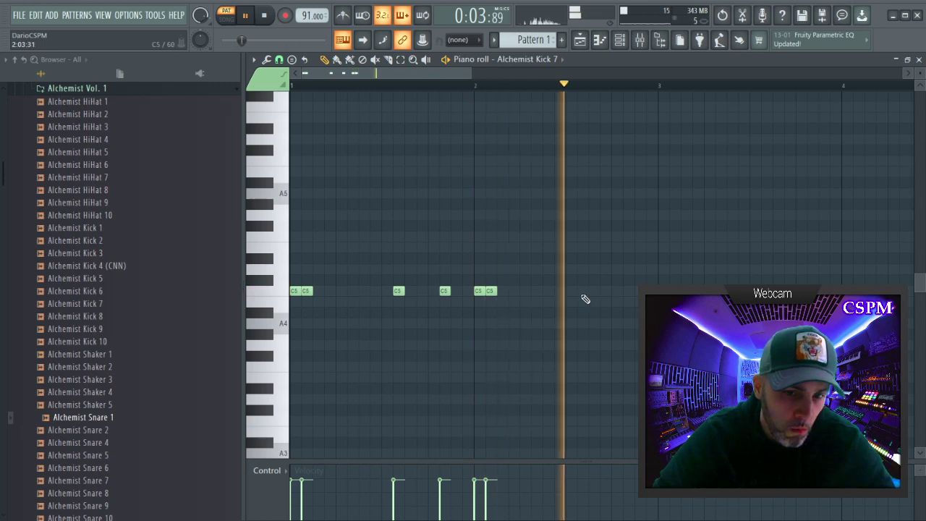
left_click(582, 290)
left_click(637, 293)
Copy the whole two-bar kick pattern into bars 3 and 4 and close the piano roll.
key("ctrl+a")
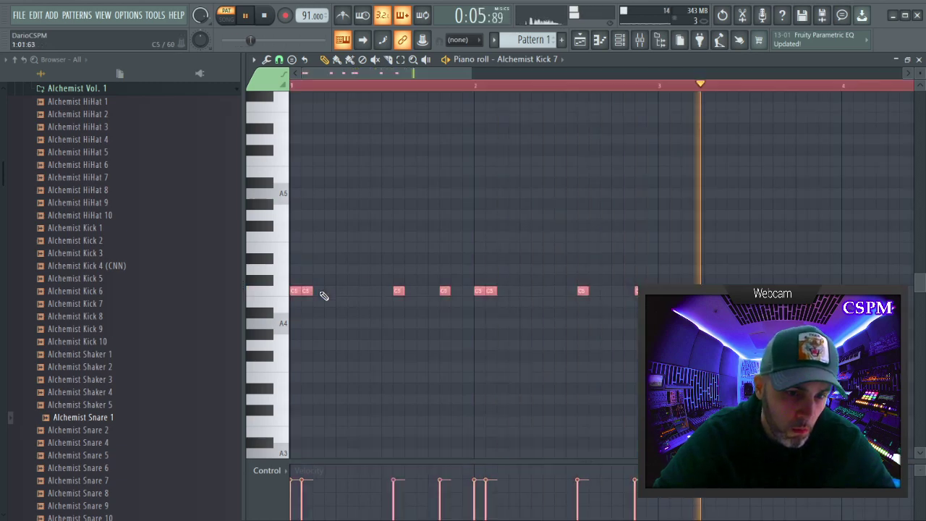
left_click_drag(308, 291, 695, 291)
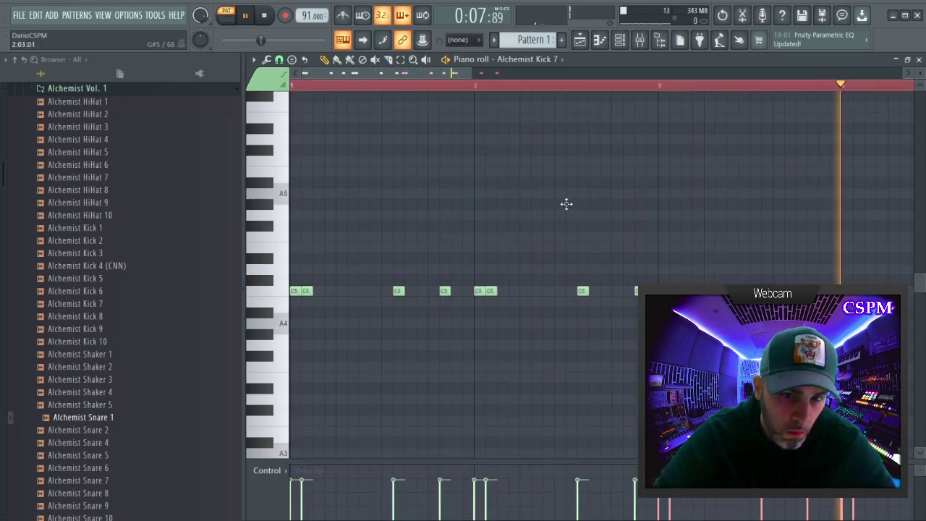
left_click_drag(472, 73, 701, 73)
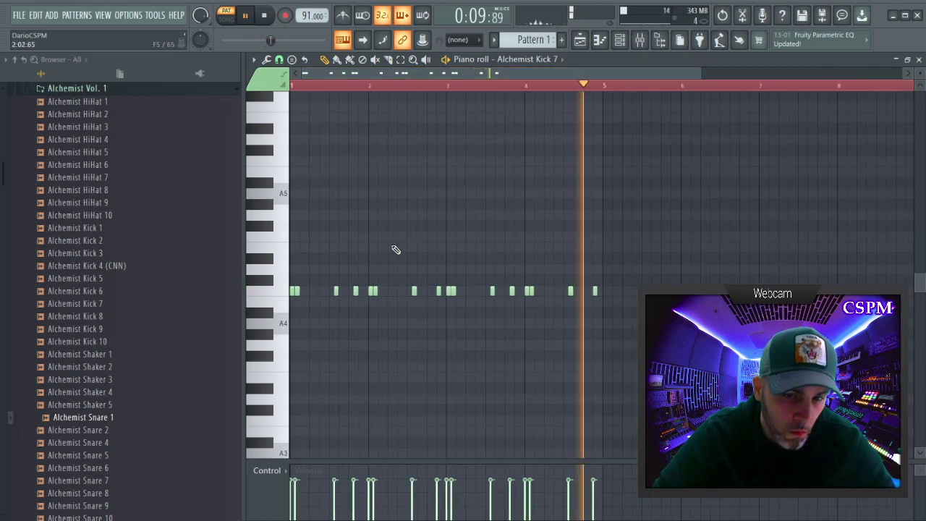
left_click(919, 60)
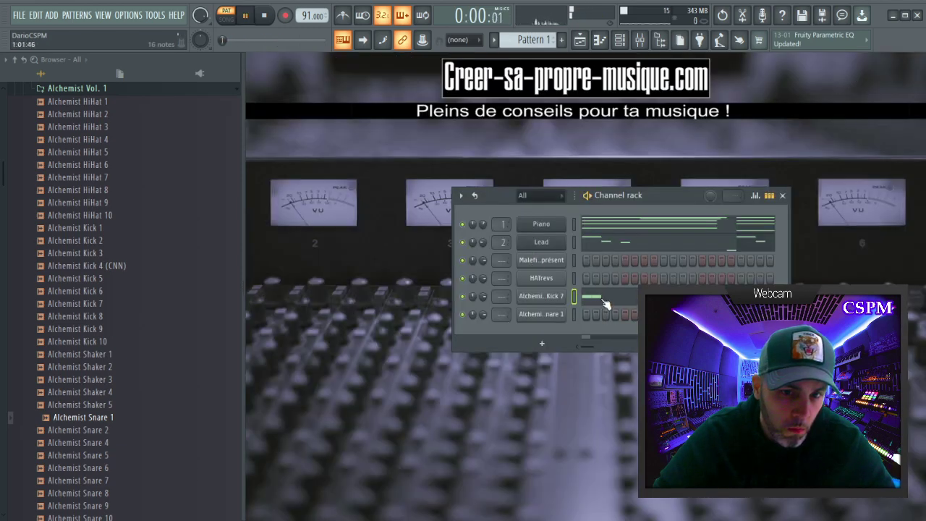
Extend the kick notes so each reaches the next one, using a temporary note at bar 5 to stretch the last.
left_click(602, 298)
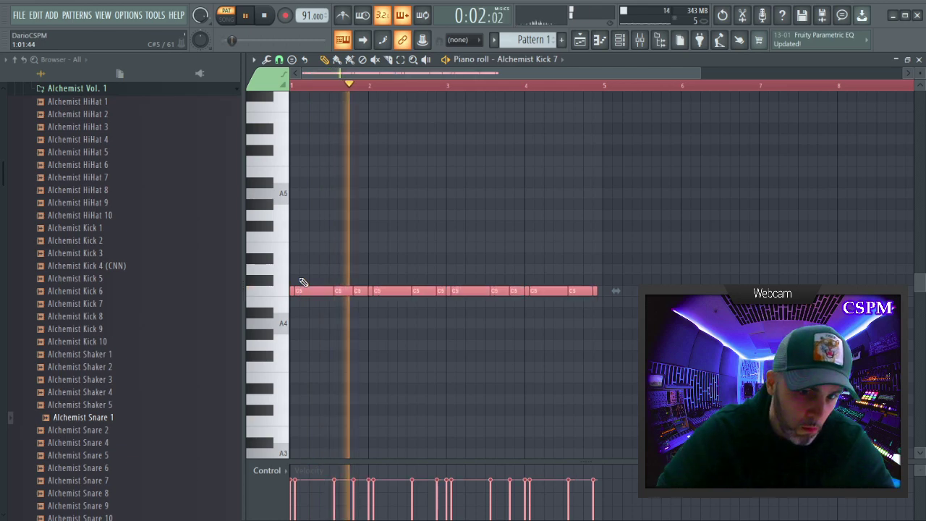
left_click(612, 139, "ctrl")
left_click(605, 290)
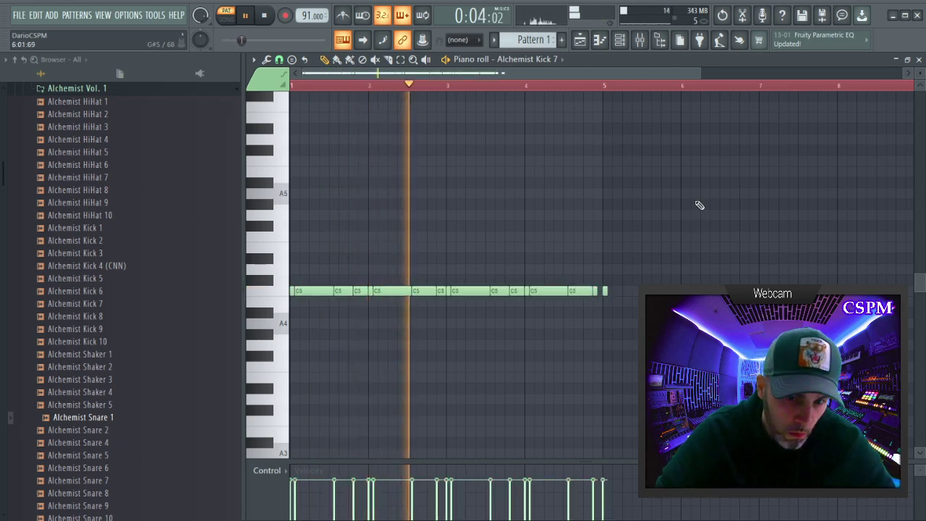
key("ctrl+l")
right_click(605, 291)
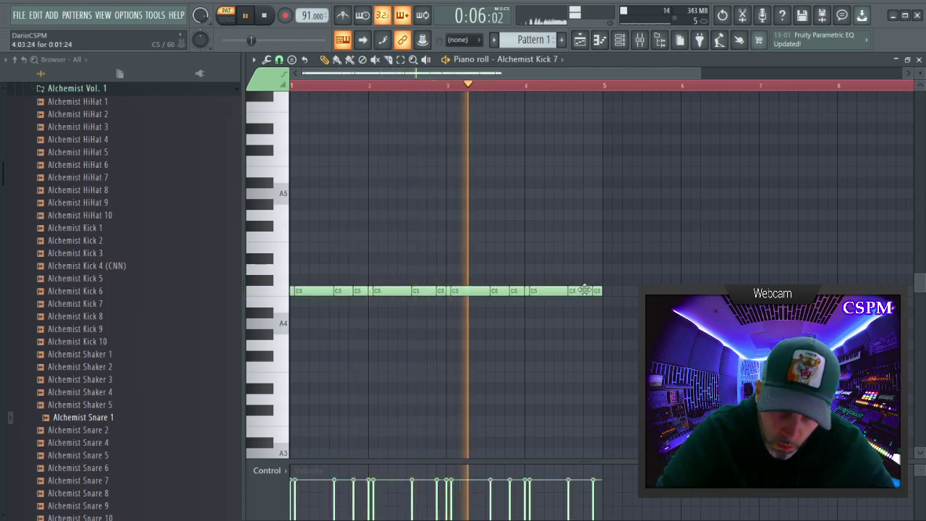
Duplicate the four-bar kick pattern, align the copy to the start of bar 5 and close the piano roll.
key("ctrl+a")
key("ctrl+b")
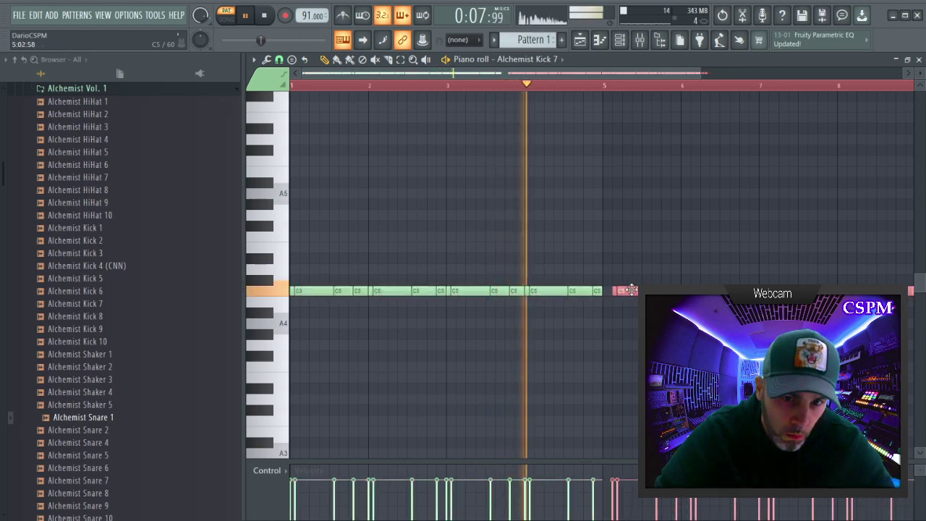
left_click_drag(631, 290, 622, 290)
left_click(421, 203, "ctrl")
left_click(919, 60)
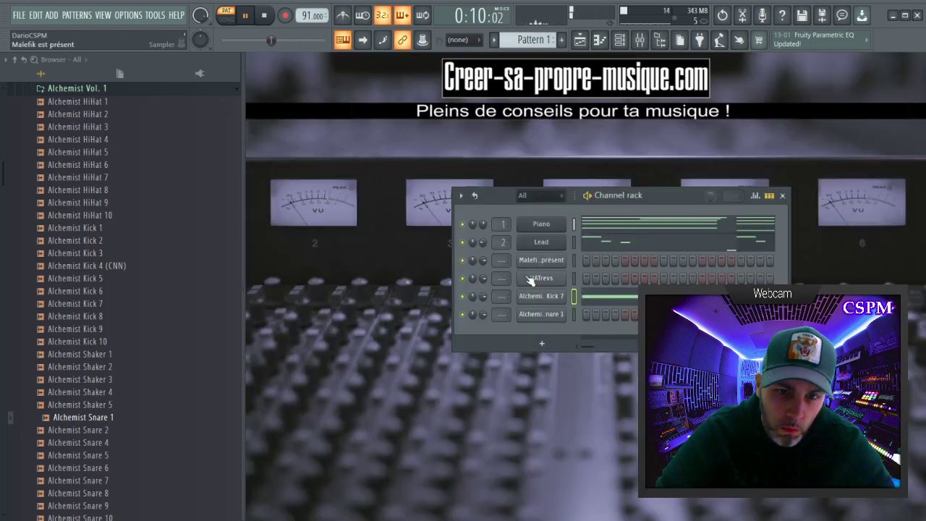
Open the Alchemist Snare 1 piano roll and place C5 hits on beats 2 and 4 of bars 1 to 4.
key("F7")
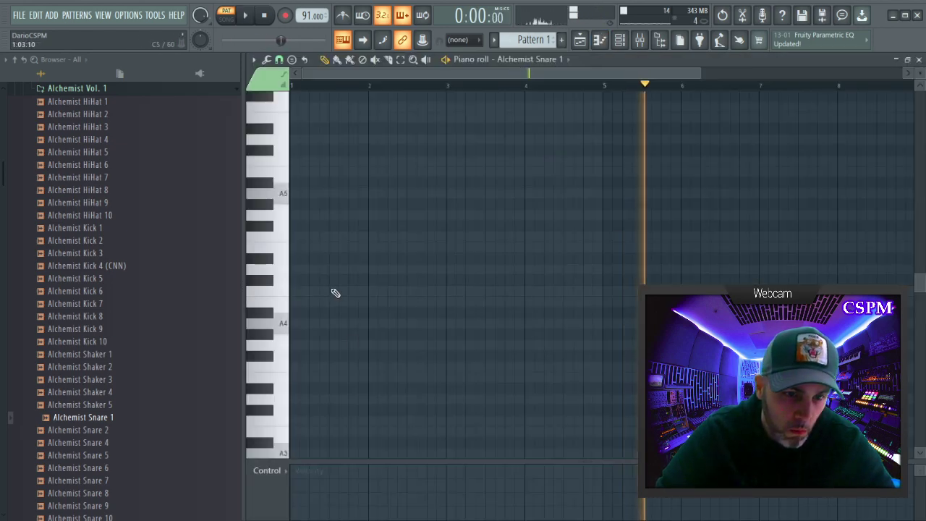
left_click(350, 291)
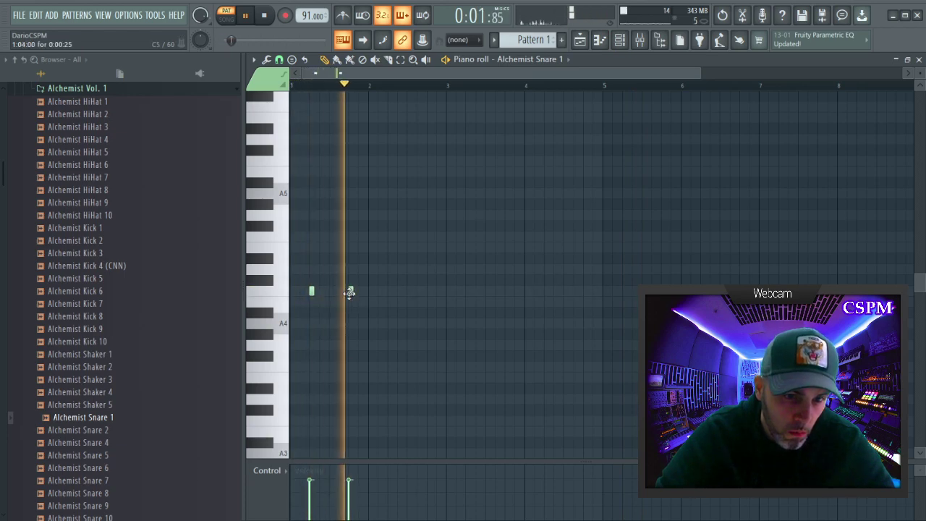
left_click(389, 290)
left_click(428, 291)
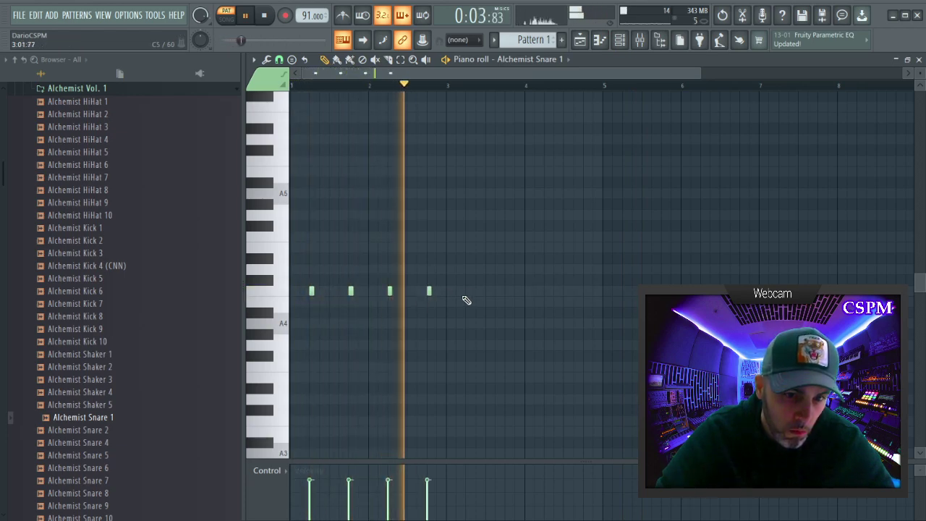
left_click(467, 290)
left_click(506, 291)
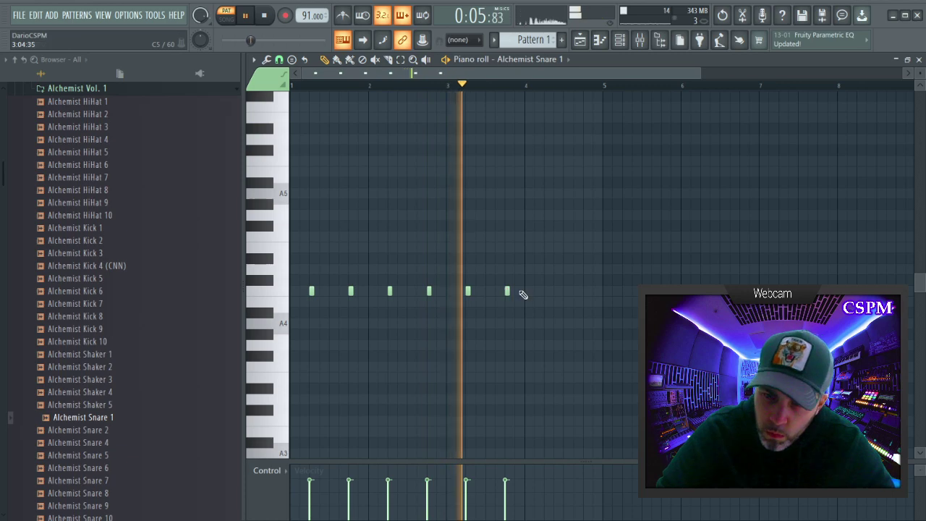
left_click(545, 291)
left_click(584, 291)
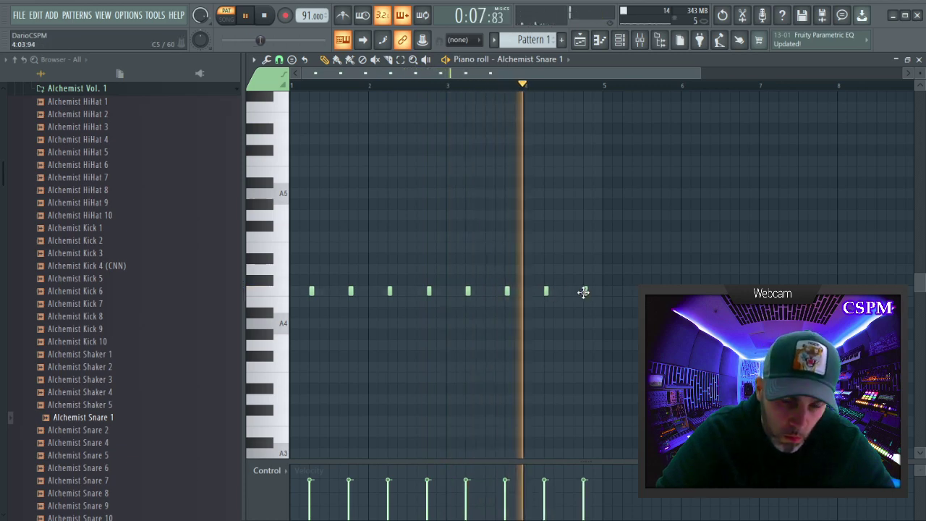
Copy the four bars of snare hits into bars 5 to 8, clearing stray hits there first, and close the piano roll.
left_click(624, 291)
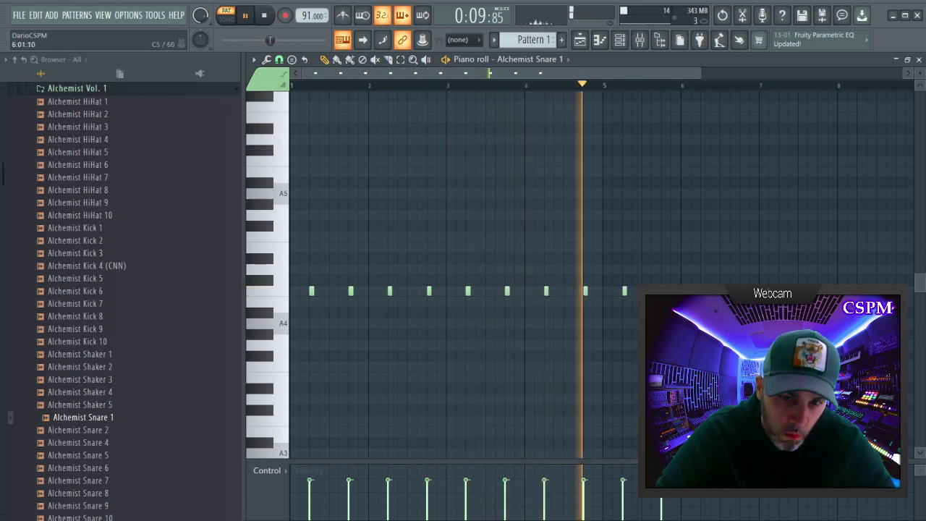
right_click(624, 290)
key("ctrl+a")
left_click_drag(311, 292, 619, 293)
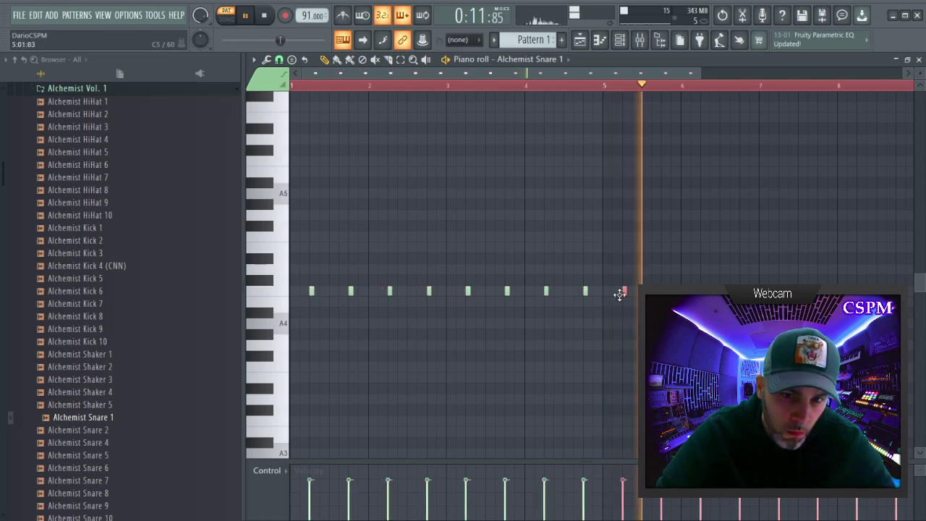
left_click(614, 234, "ctrl")
key("F7")
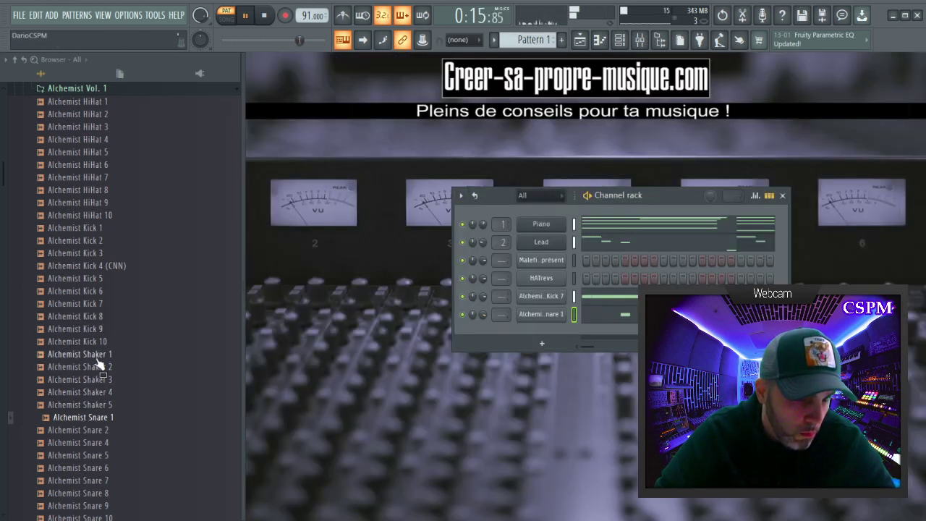
Audition replacement snares from Alchemist Vol. 1 on the snare channel and keep Alchemist Snare 5.
left_click(105, 430)
scroll(128, 352, "down", 4)
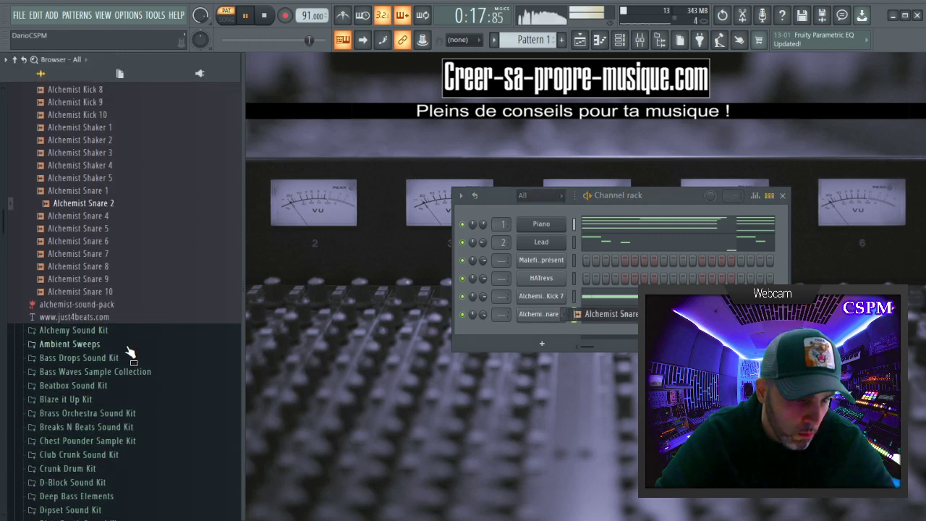
left_click(103, 291)
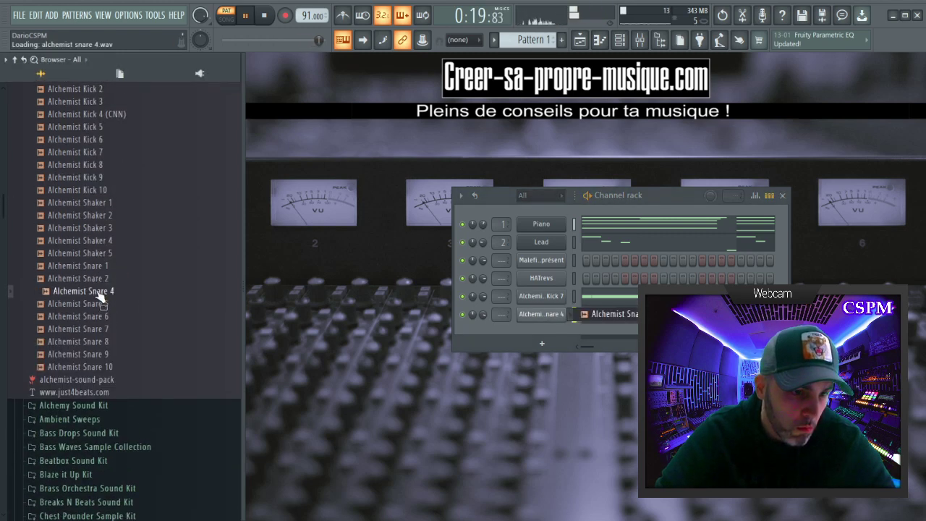
left_click(103, 304)
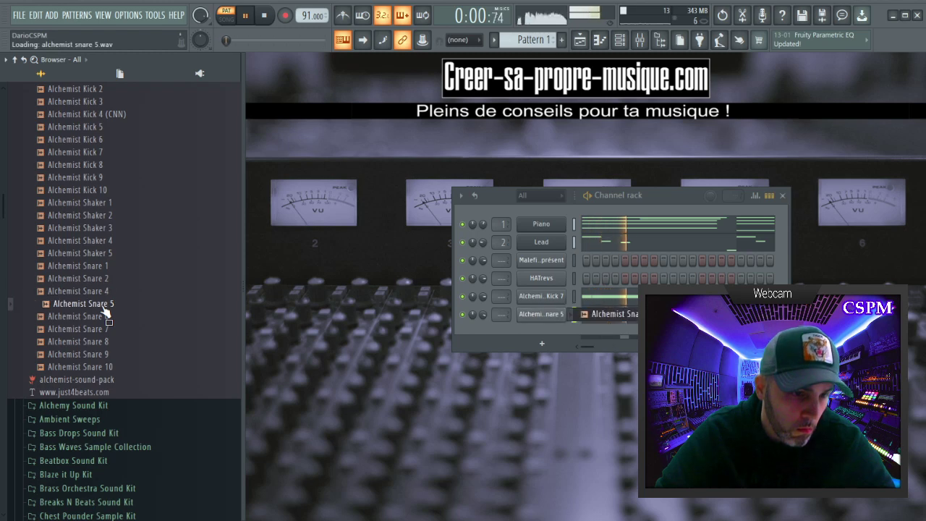
left_click(103, 318)
left_click(105, 304)
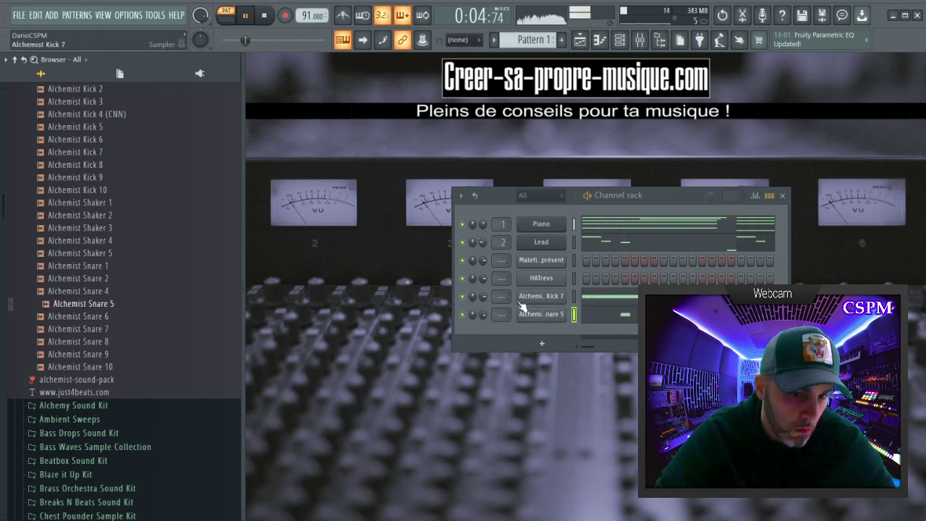
Route the snare channel to mixer Insert 3 and load Fruity Reeverb 2 in its first effect slot.
key("F9")
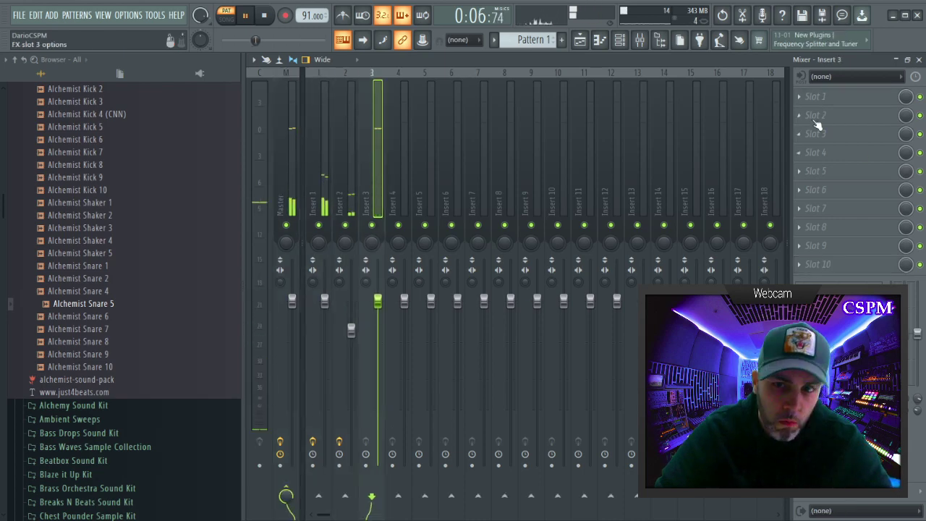
left_click(801, 98)
left_click(755, 111)
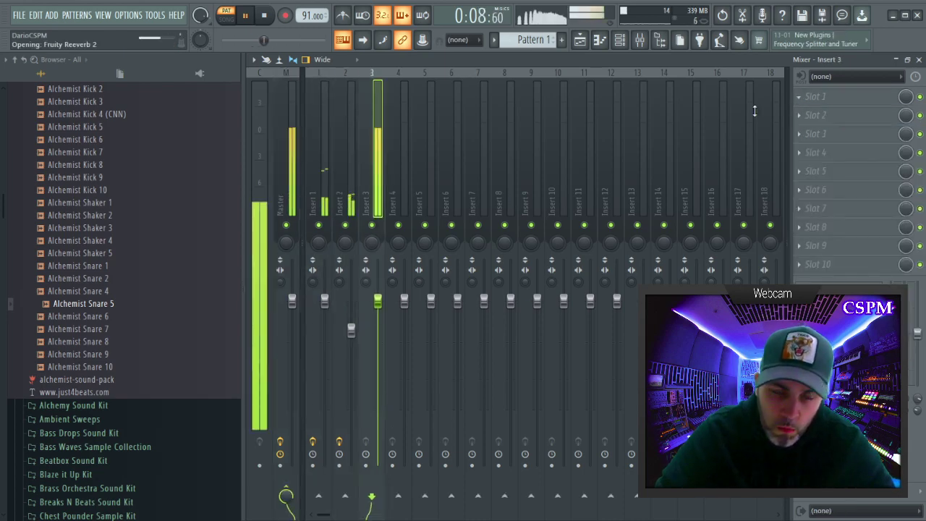
left_click(568, 115)
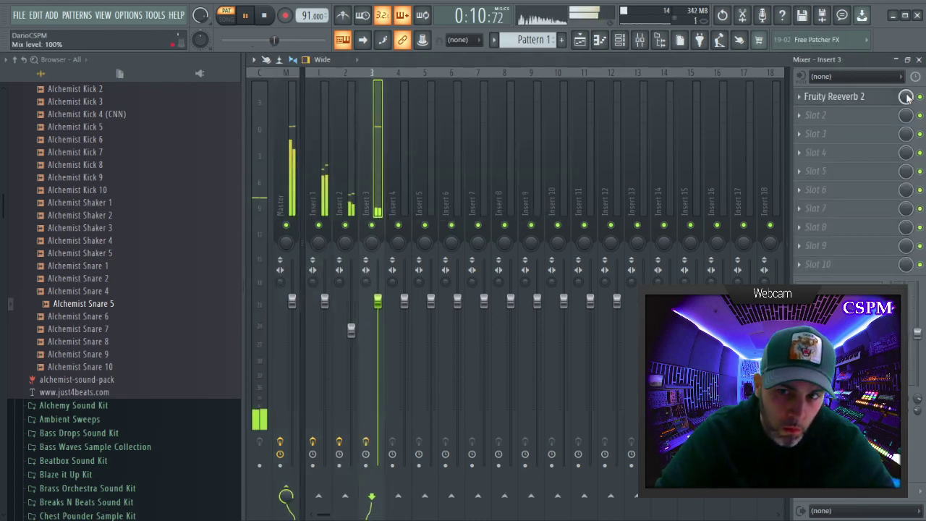
Reduce the mix level of Fruity Reeverb 2 on Insert 3, then open and close the reverb's settings.
left_click_drag(907, 96, 908, 101)
left_click(864, 101)
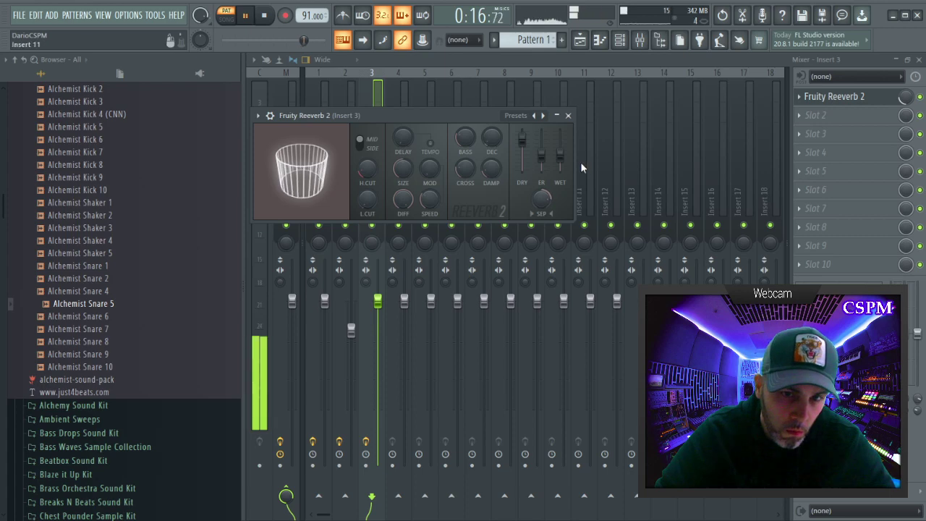
left_click(567, 115)
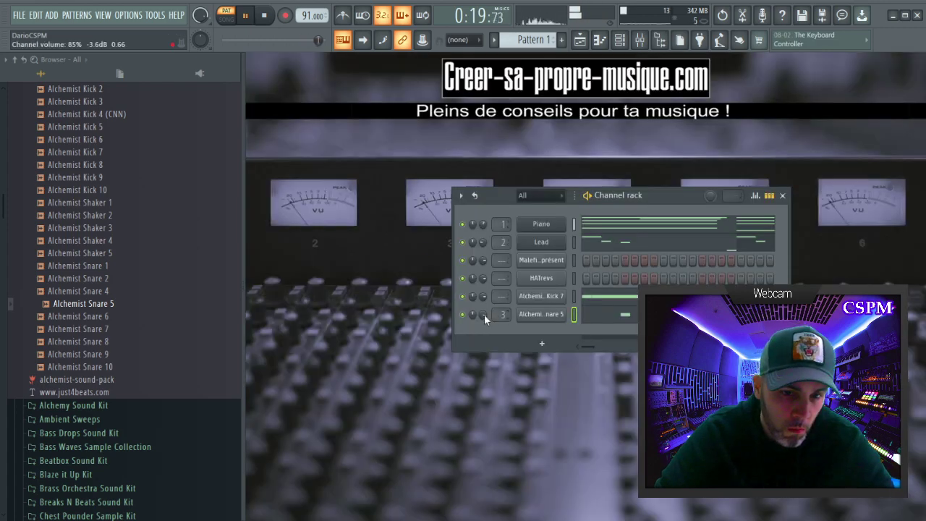
Rename the Alchemist Snare 5 channel as Snare and the Alchemist Kick 7 channel as Kick.
left_click(535, 314)
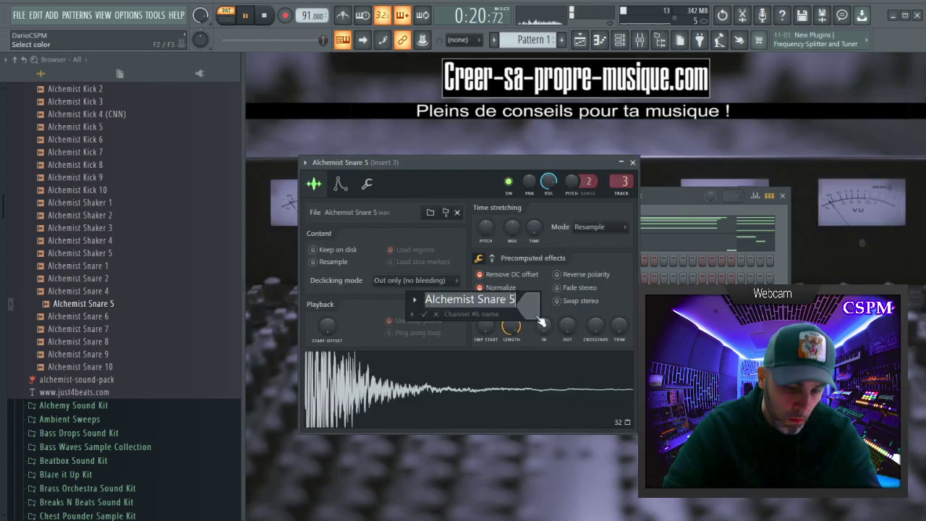
key("Escape")
left_click(545, 299)
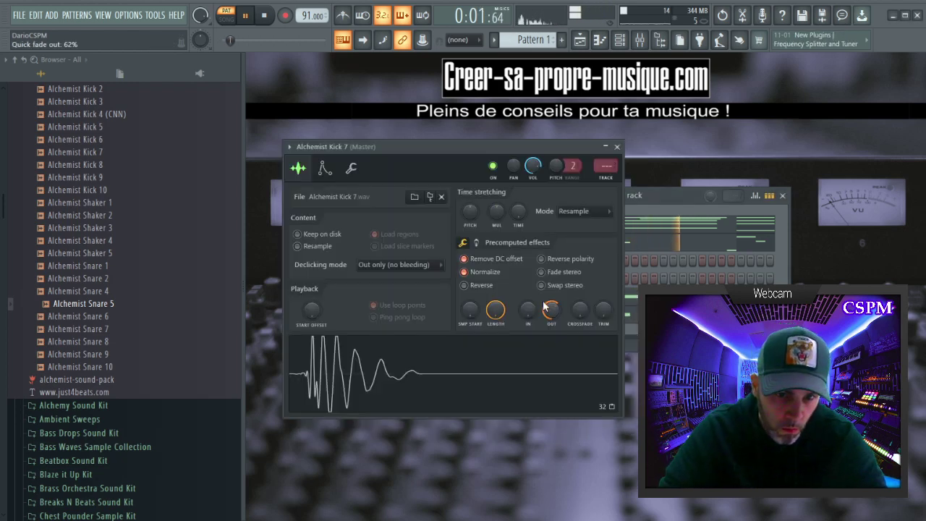
key("F2")
type("Kick")
key("Return")
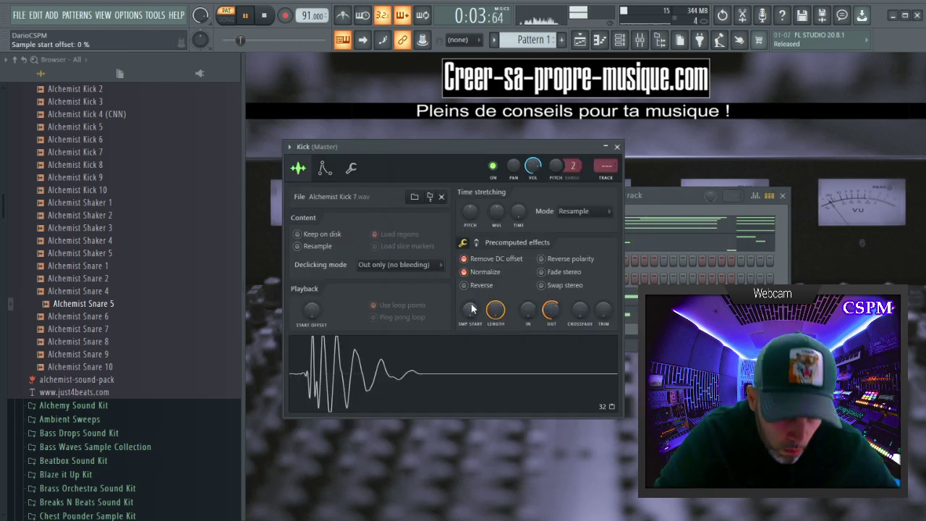
Lower the kick's channel pitch to about -78 cents and set its precomputed boost to 9%.
scroll(472, 310, "up", 4)
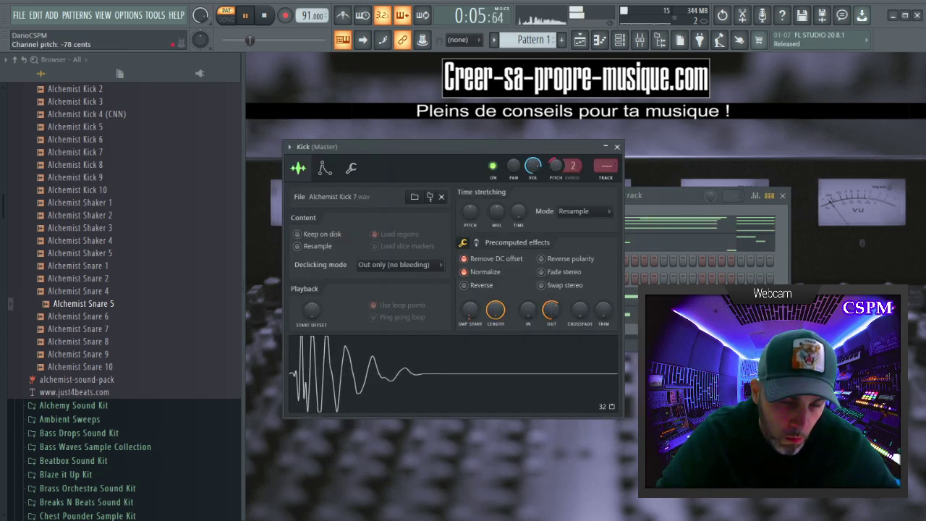
left_click(477, 243)
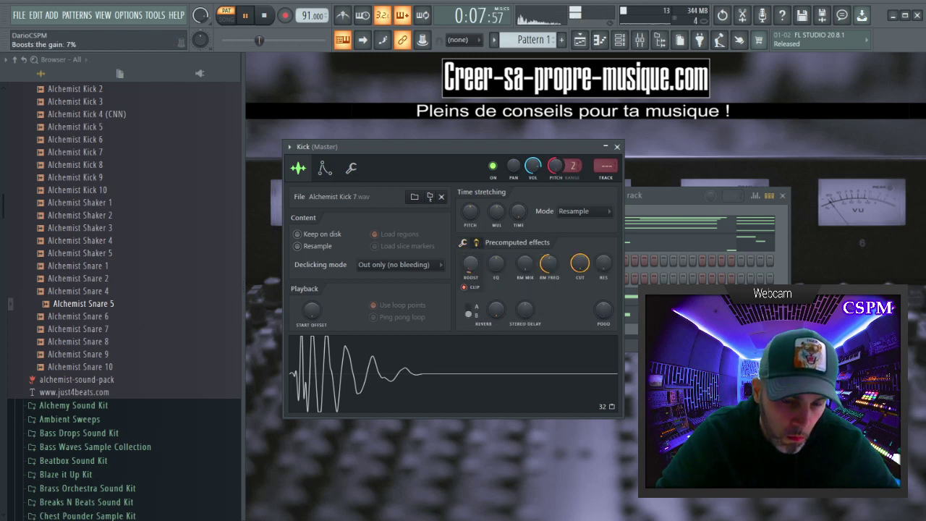
left_click_drag(472, 273, 472, 269)
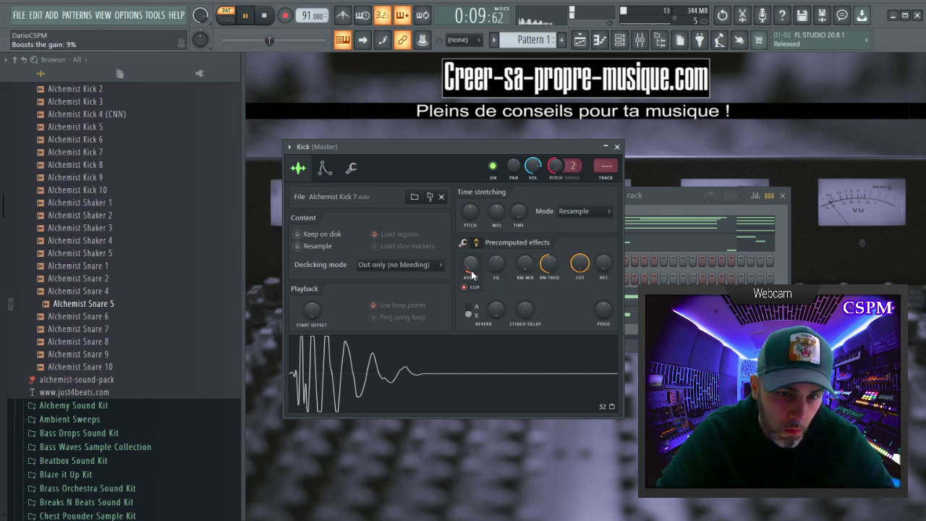
key("Escape")
Add Alchemist HiHat 7 from Alchemist Vol. 1 as a new channel and open its piano roll.
scroll(103, 264, "up", 4)
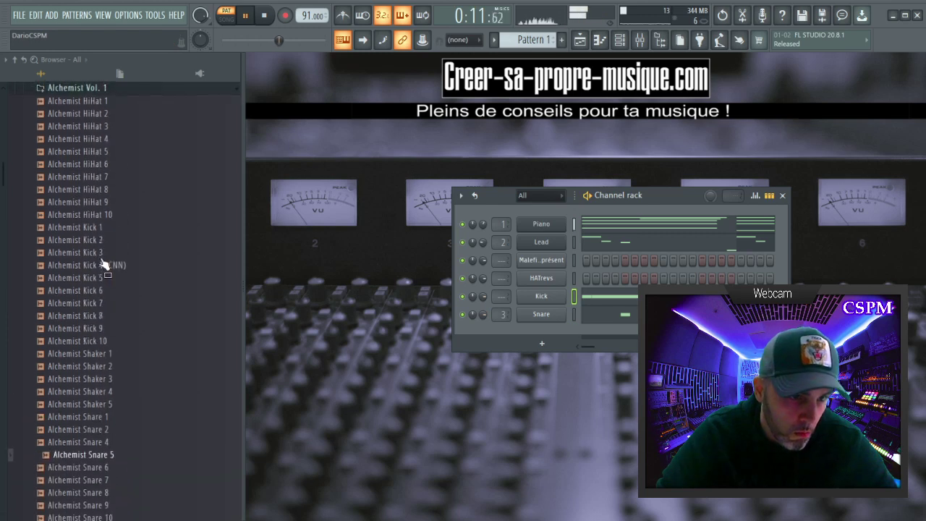
left_click_drag(101, 177, 548, 339)
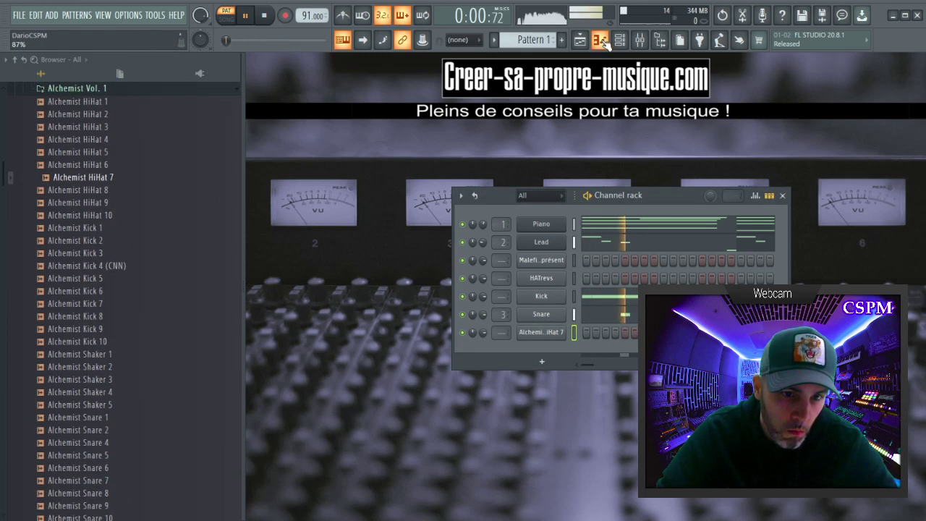
left_click(605, 43)
Fill bars 1 and 2 with eighth-note hi-hat hits on C5 by repeating a pair whose second hit is softer.
key("space")
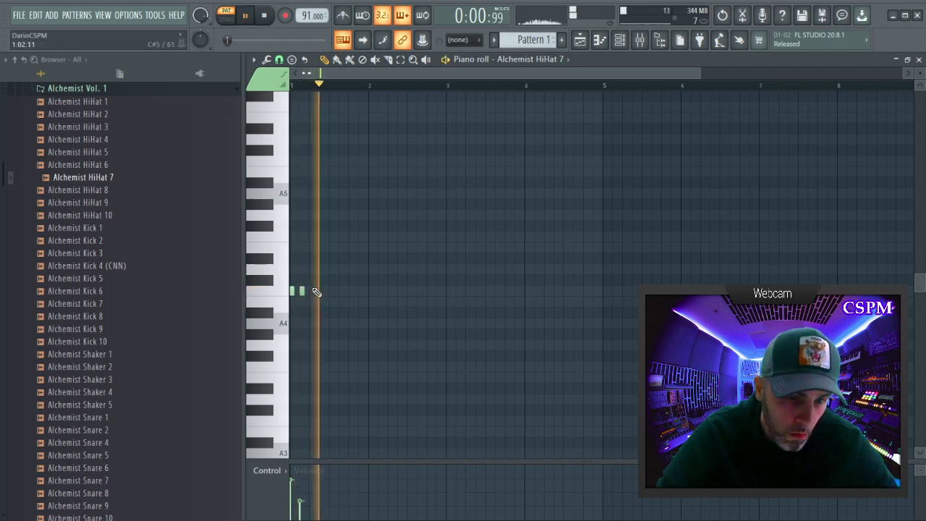
key("ctrl+a")
key("ctrl+b")
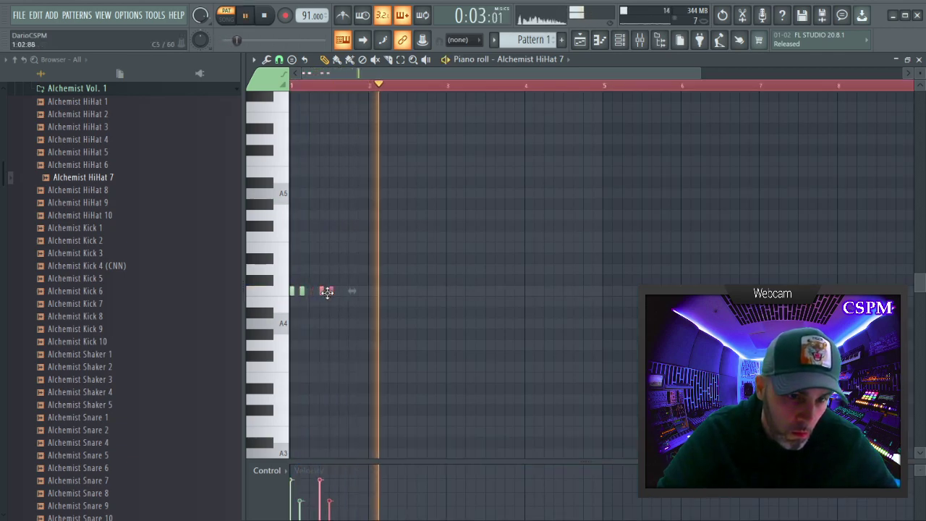
key("ctrl+b")
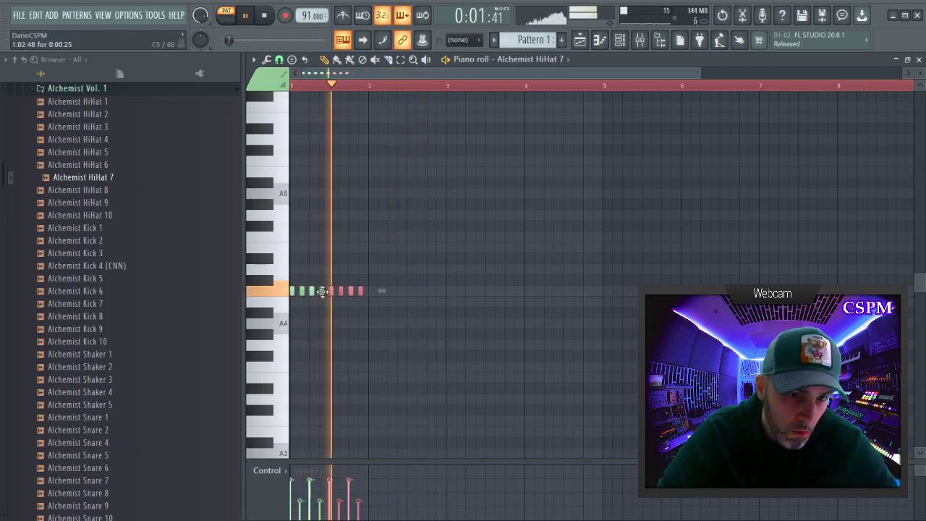
key("ctrl+b")
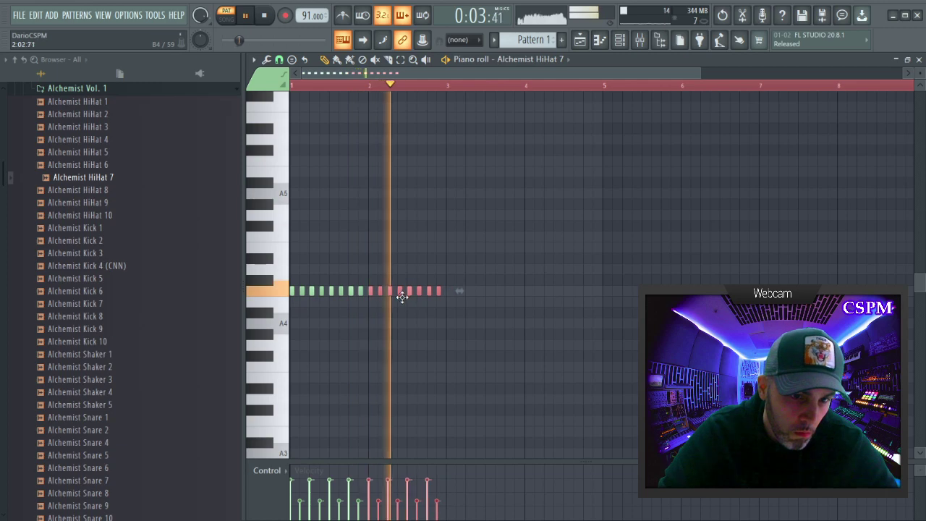
Add an extra C5 hi-hat hit midway between the fourth and fifth hits of bar 1, and make all notes legato.
left_click(331, 226)
key("space")
key("space")
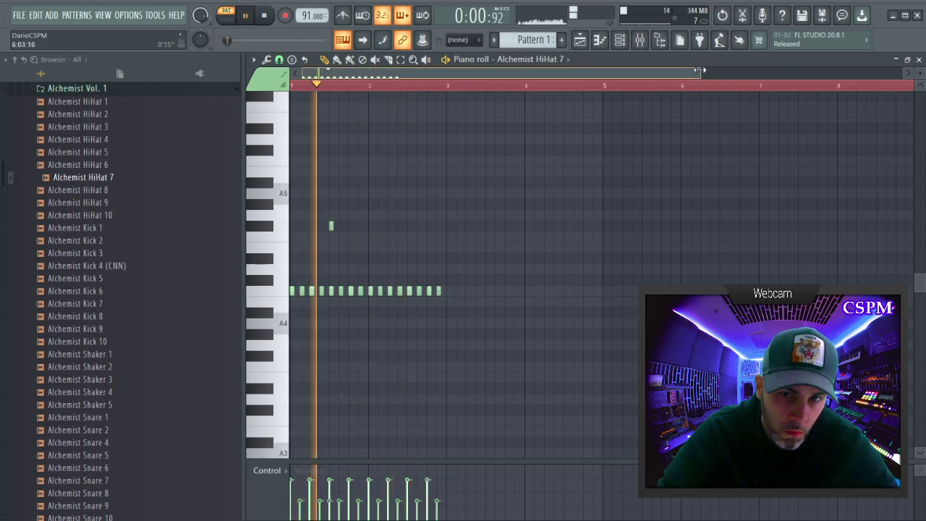
left_click_drag(701, 73, 517, 73)
right_click(368, 226)
key("space")
key("space")
left_click_drag(356, 280, 357, 290)
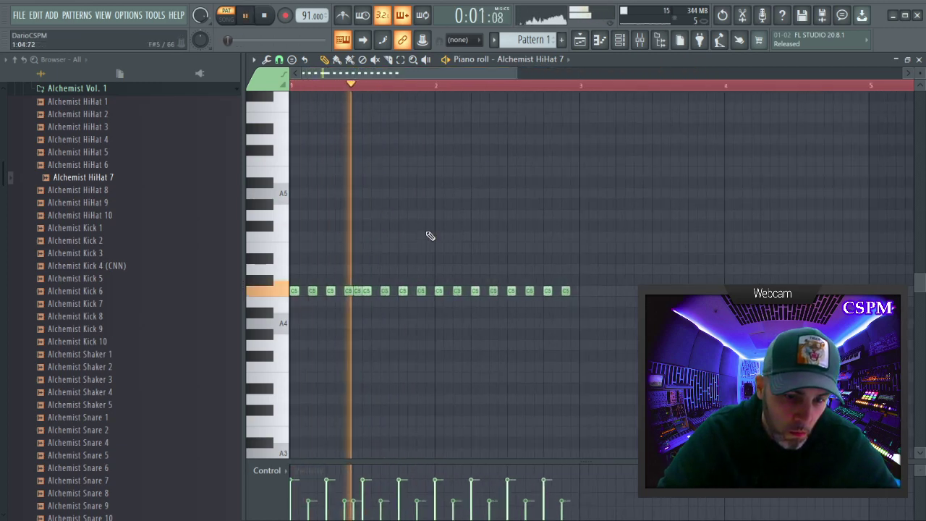
key("ctrl+l")
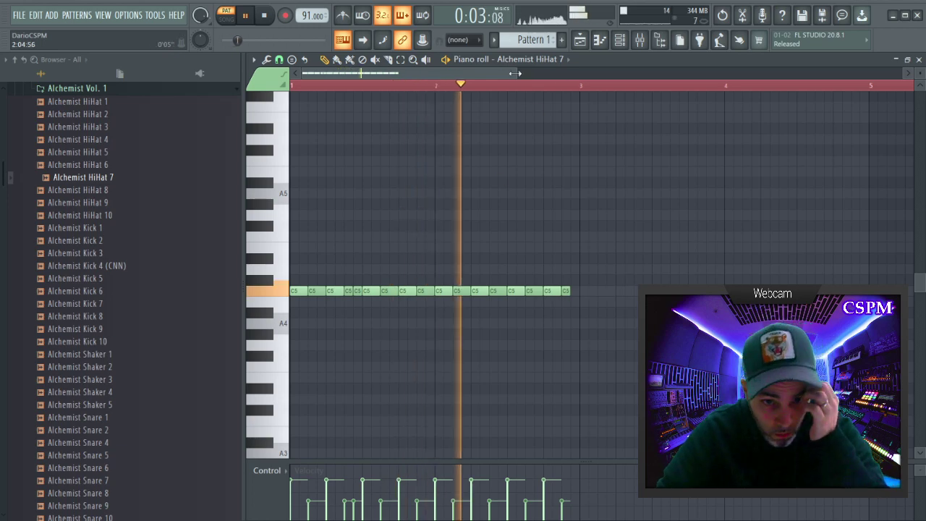
Replace the extra hi-hat hit with a very short one just before beat 3, using 1/6 step snap, and reapply legato.
left_click_drag(517, 74, 410, 84)
right_click(424, 291)
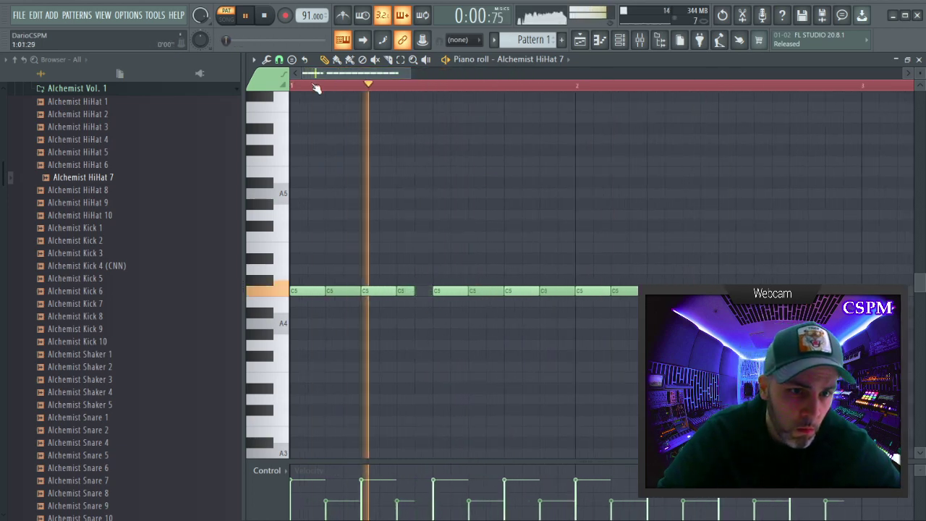
left_click(280, 59)
left_click(289, 142)
left_click(434, 302)
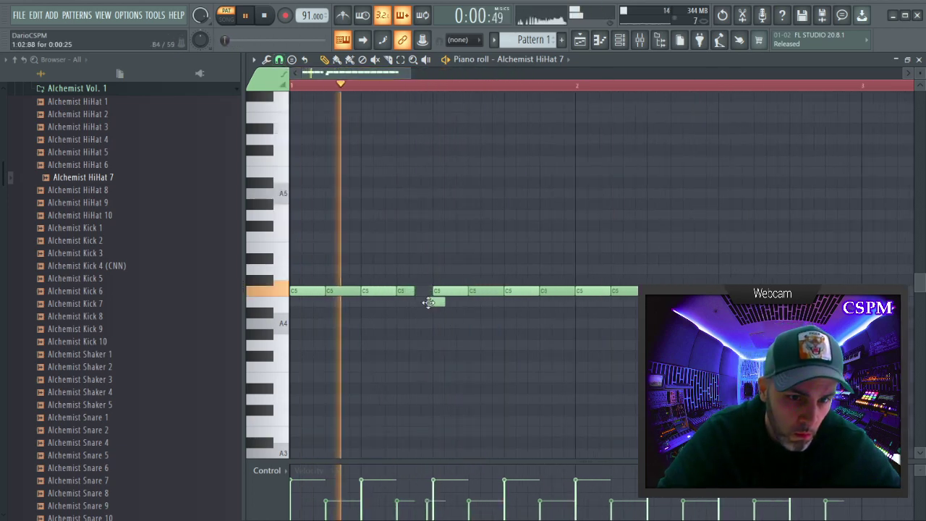
left_click_drag(441, 304, 429, 329)
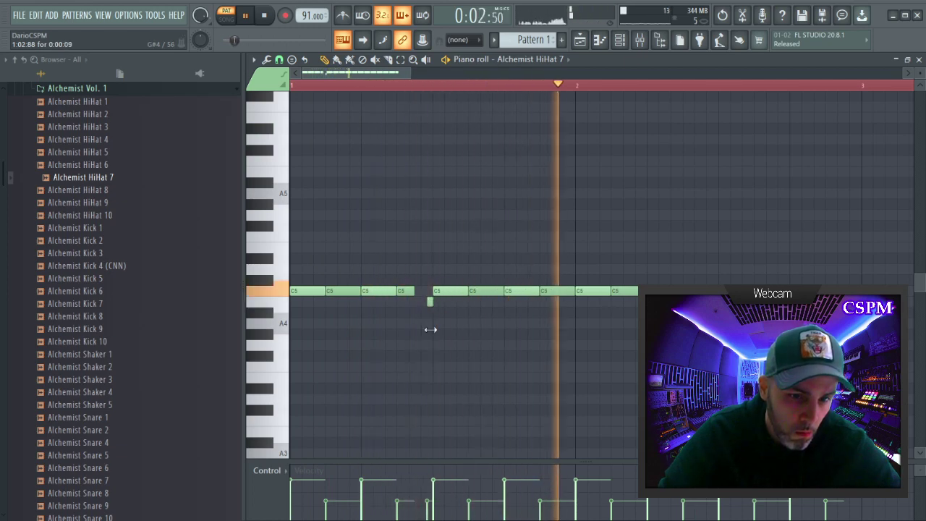
key("ctrl+l")
key("space")
key("space")
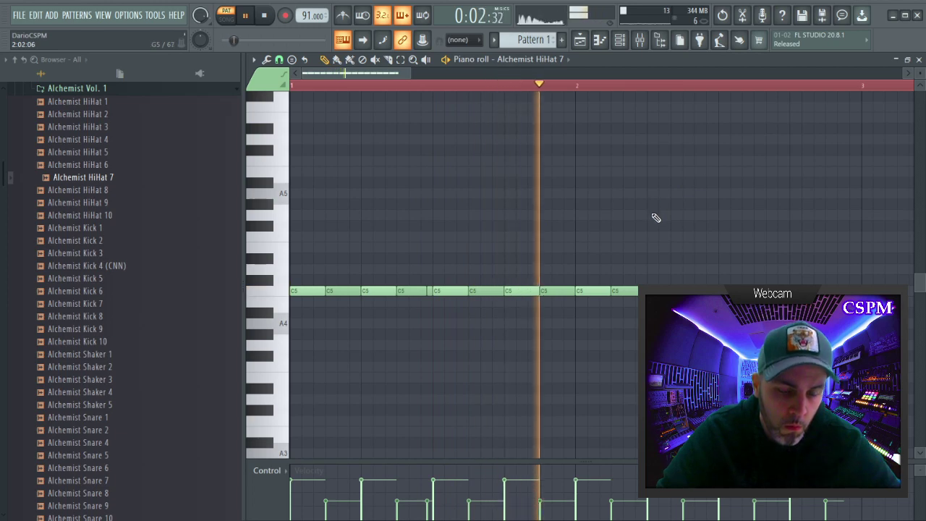
Clear the hi-hat hits in bar 2 and copy bar 1 there with the snap set to Line.
left_click_drag(606, 292, 832, 292)
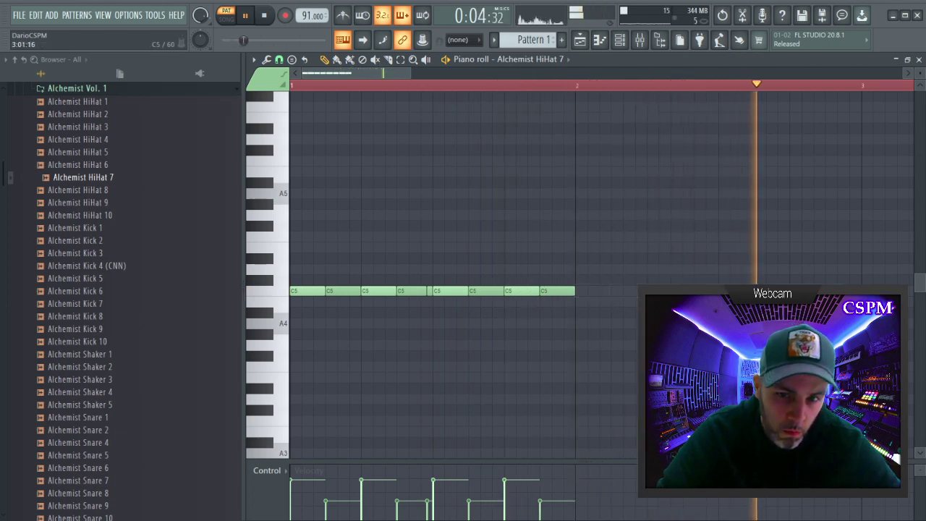
key("space")
key("space")
left_click(280, 60)
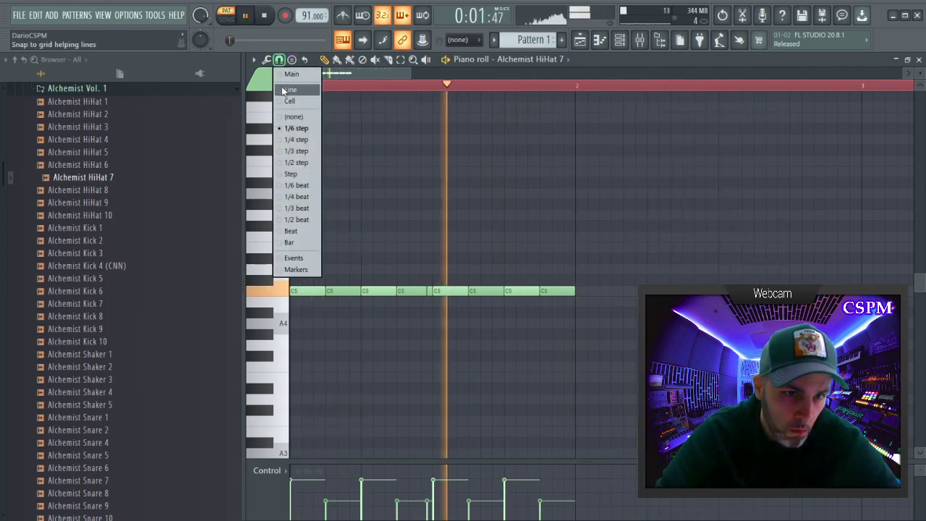
left_click(283, 88)
key("ctrl+a")
left_click_drag(309, 292, 591, 290)
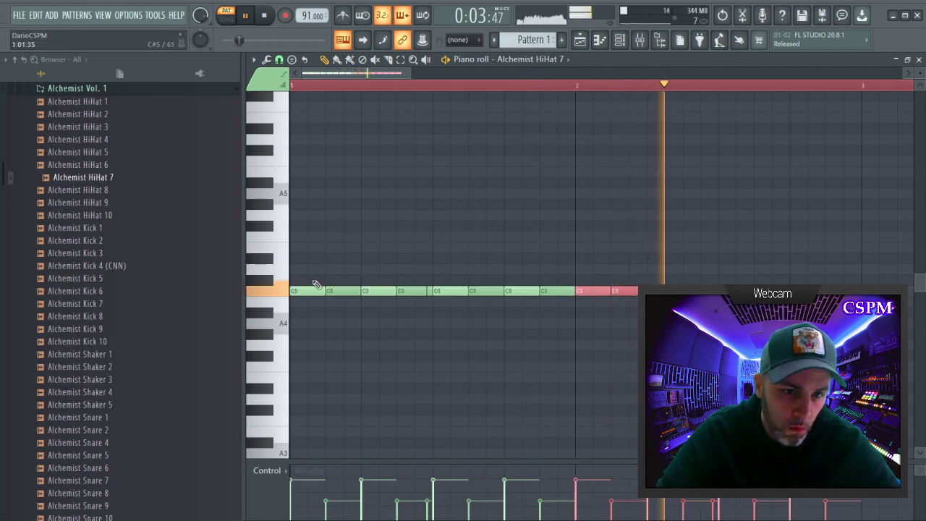
Copy the two-bar hi-hat pattern through bars 3 to 8 and close the piano roll.
key("ctrl+a")
left_click_drag(300, 292, 871, 291)
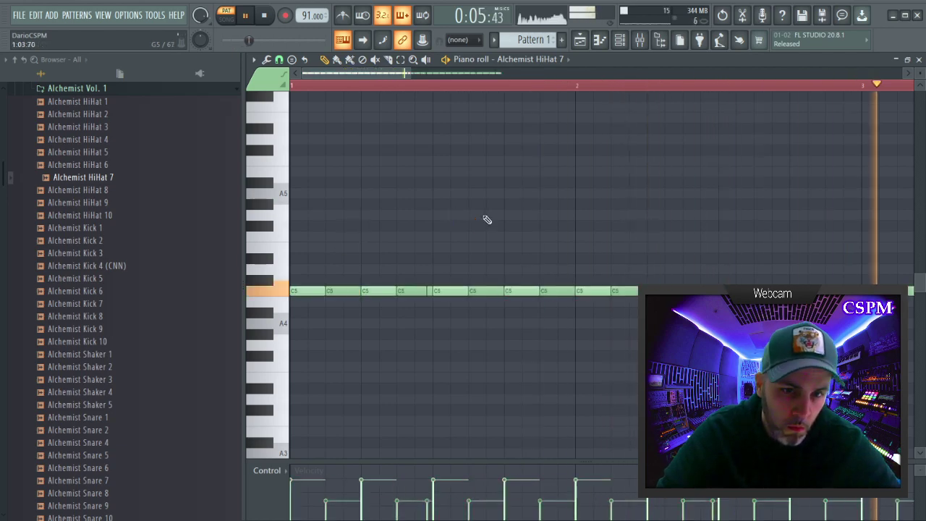
left_click_drag(425, 76, 724, 76)
key("ctrl+a")
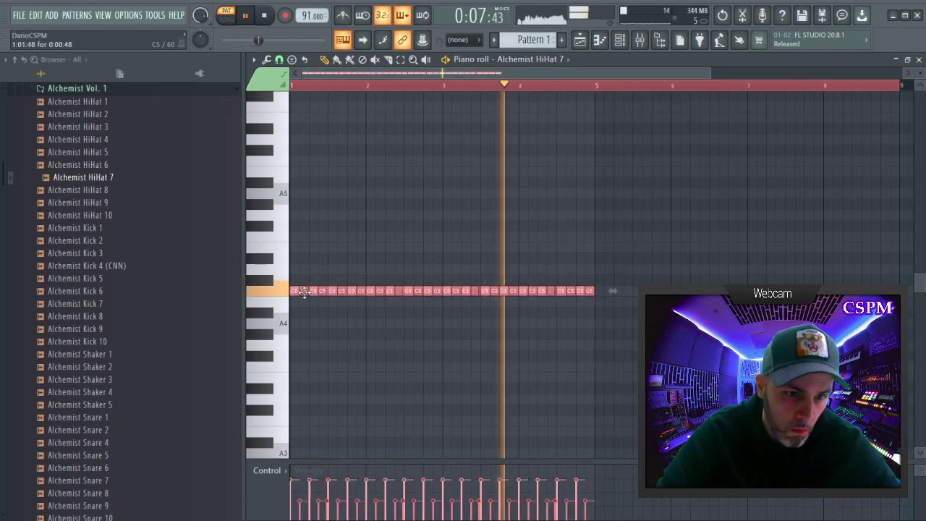
left_click_drag(304, 291, 609, 291)
left_click(447, 222)
right_click(446, 222)
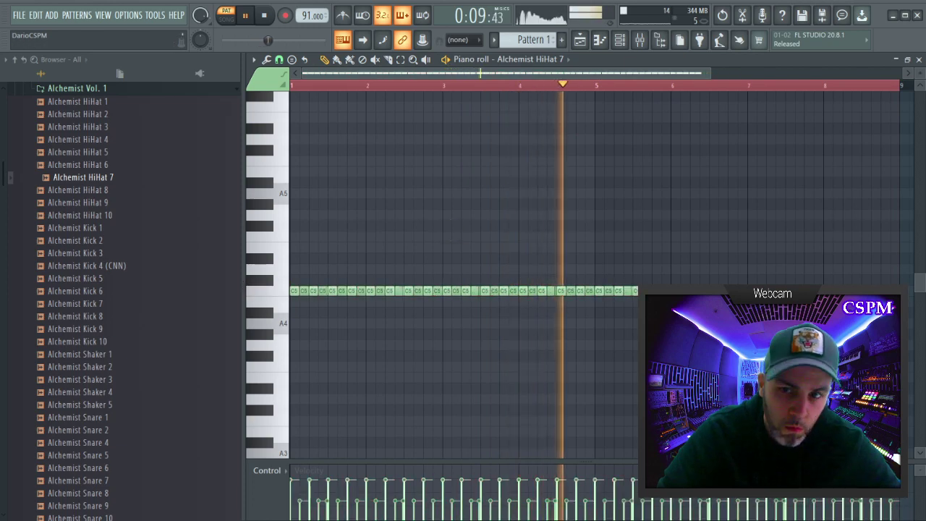
left_click(918, 60)
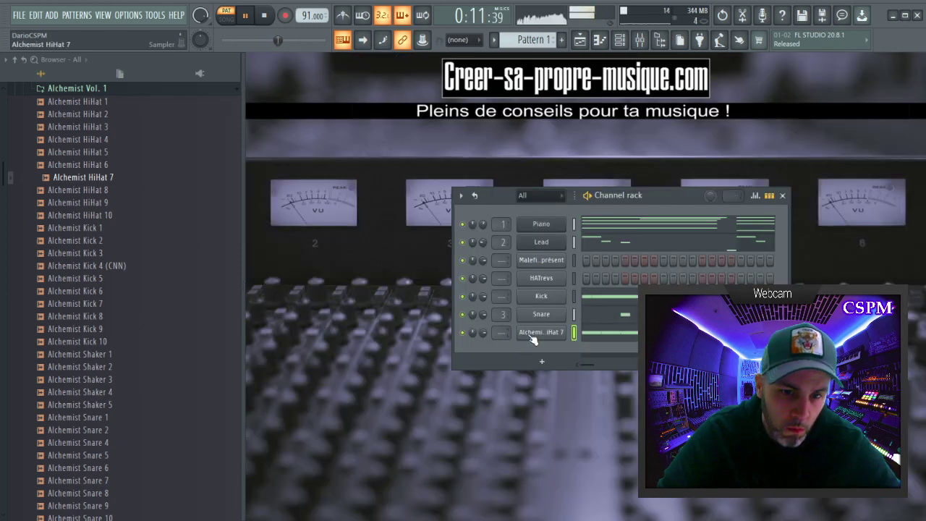
Set the Alchemist HiHat 7 sample's fade out to 48% and close its channel settings.
left_click(530, 336)
left_click_drag(583, 344, 584, 347)
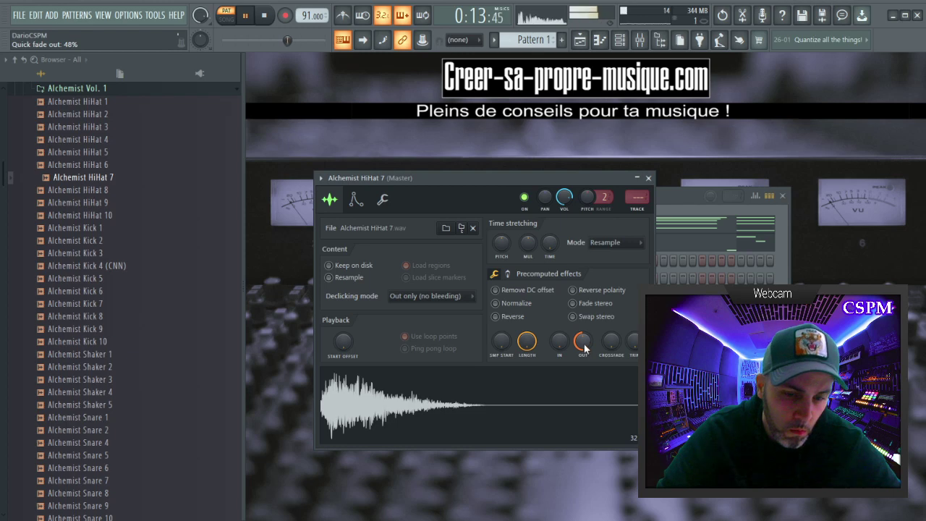
key("Escape")
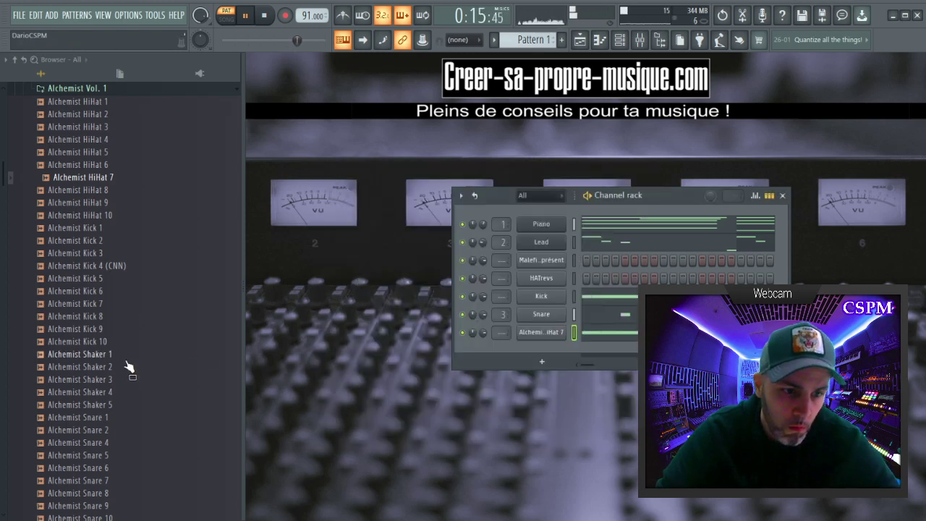
Audition the Alchemist shakers, add Alchemist Shaker 1 as a new channel and open its piano roll.
left_click(116, 354)
left_click(116, 380)
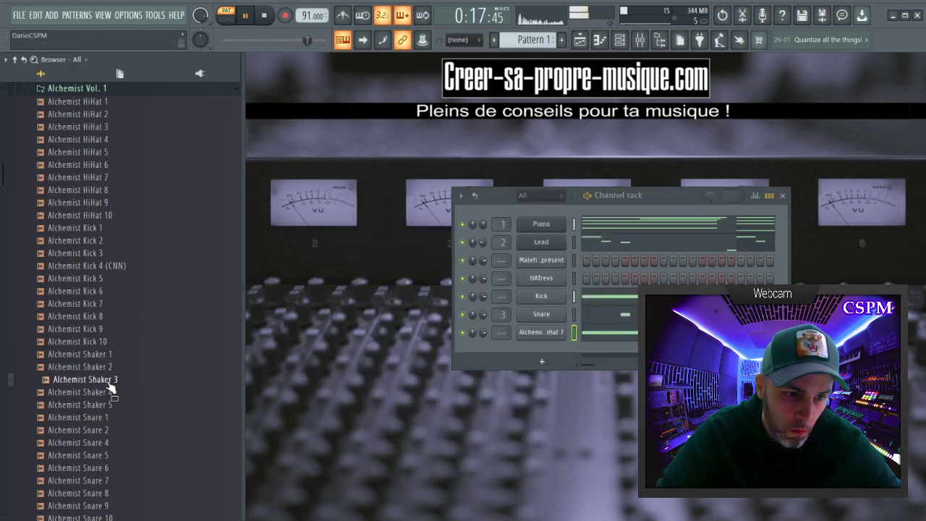
left_click(113, 356)
left_click_drag(154, 365, 571, 351)
left_click(599, 40)
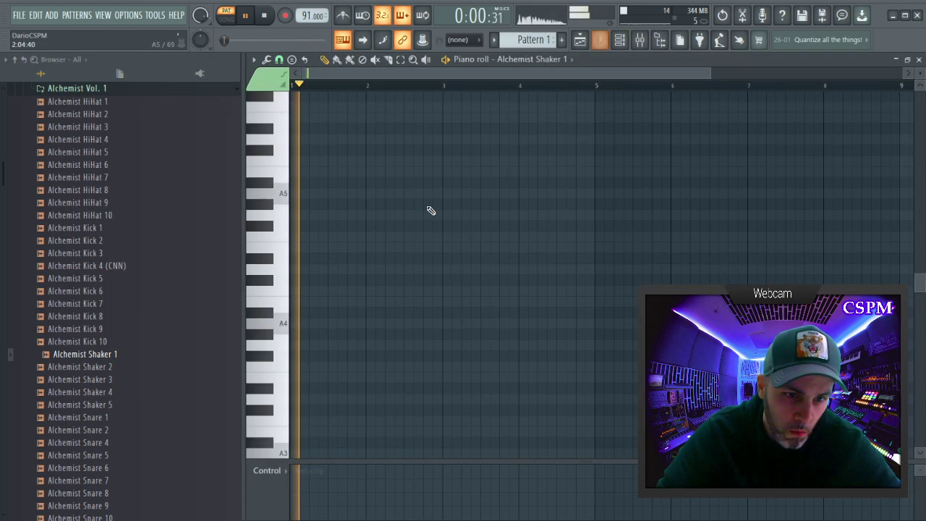
Place C5 shaker hits on the second and last eighth notes of bar 1, with the last one softer.
key("space")
left_click_drag(711, 74, 461, 75)
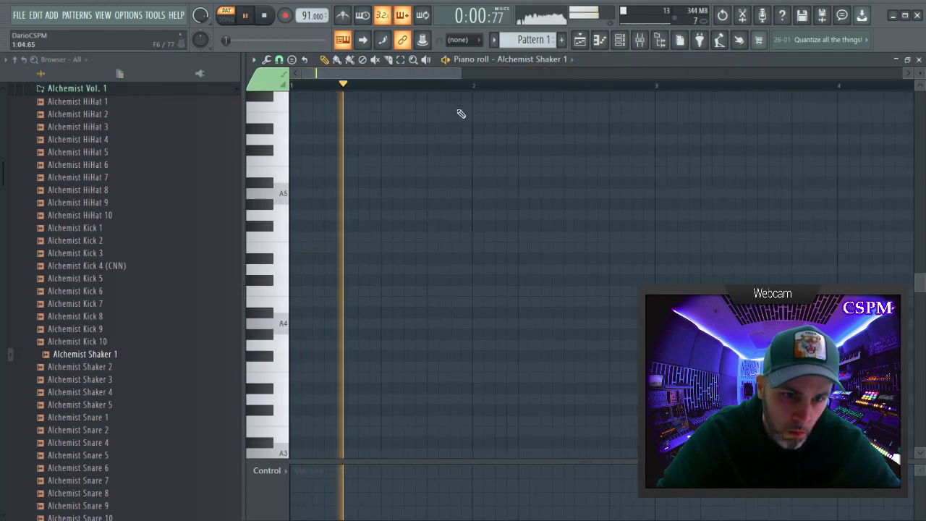
key("space")
key("space")
left_click(315, 292)
left_click(315, 291)
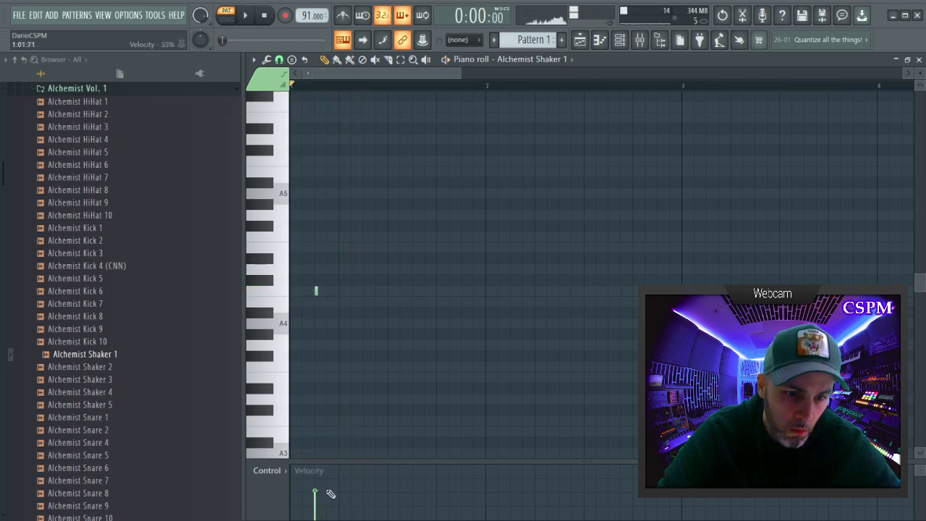
left_click(463, 291)
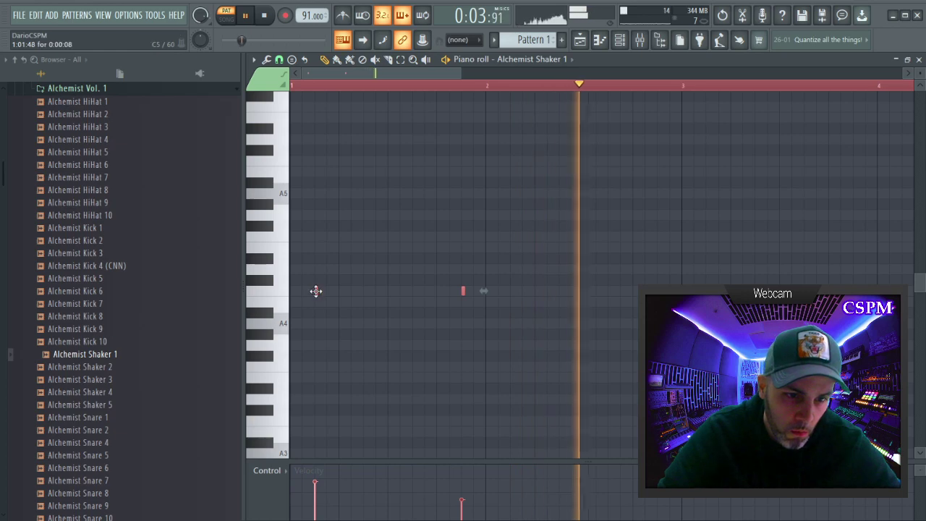
Copy the bar 1 shaker hits through bars 2 to 8 and close the piano roll.
left_click(522, 291)
left_click_drag(518, 293, 507, 293)
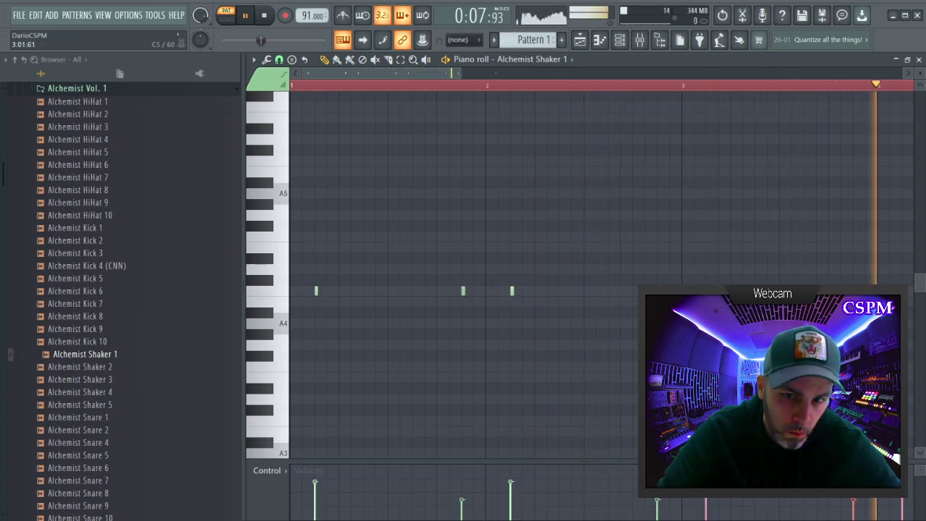
left_click_drag(459, 71, 676, 72)
key("ctrl+a")
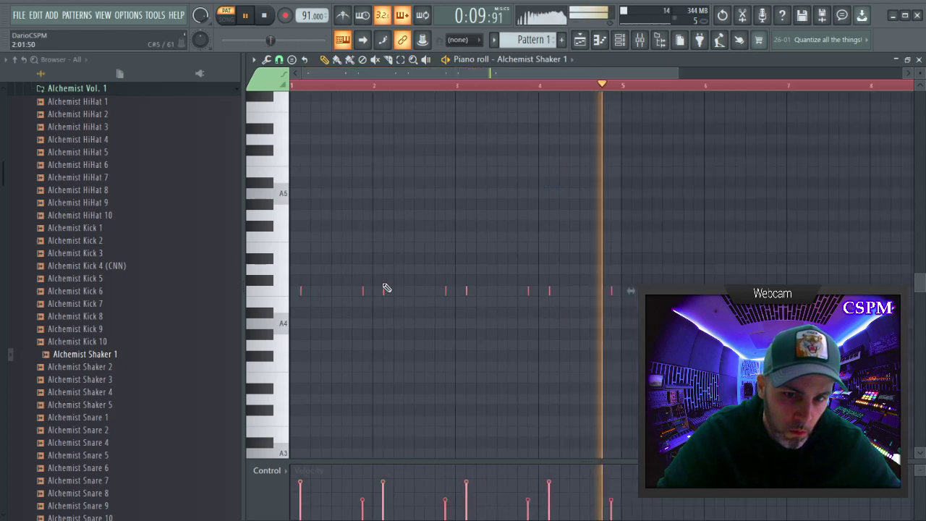
left_click(631, 291)
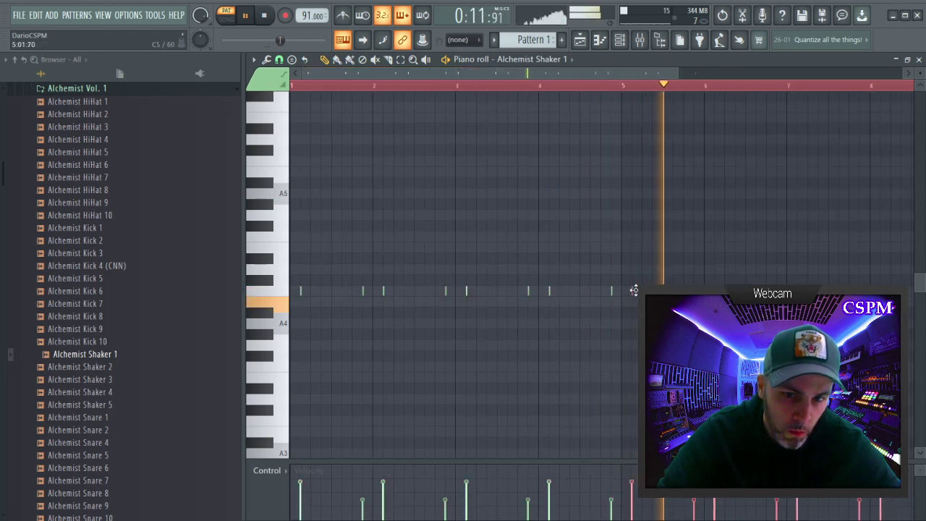
left_click(918, 59)
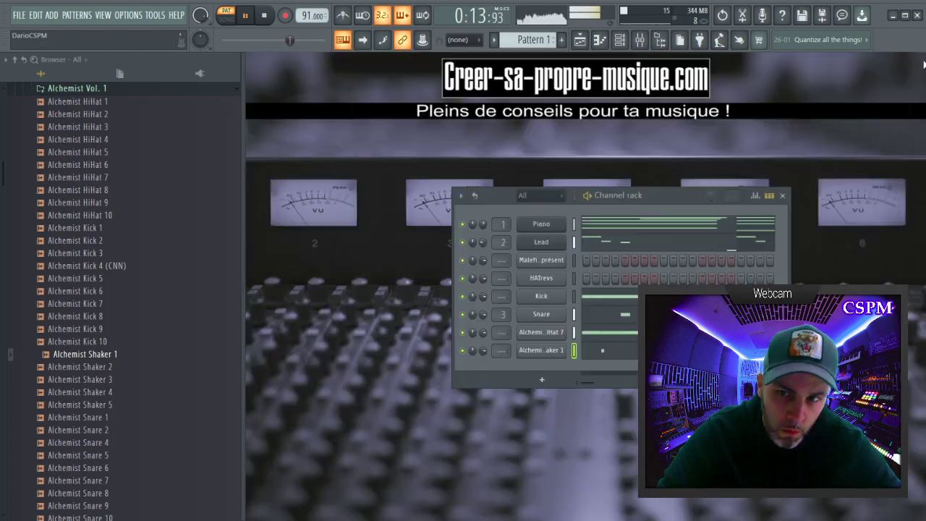
Check Alchemist Shaker 1's sample settings, close them and slightly lower the channel's volume.
left_click(561, 351)
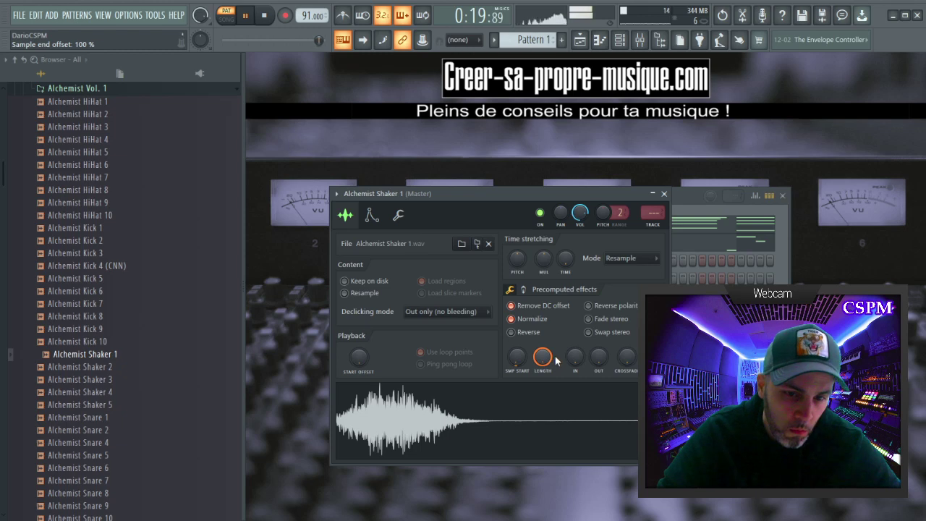
key("Escape")
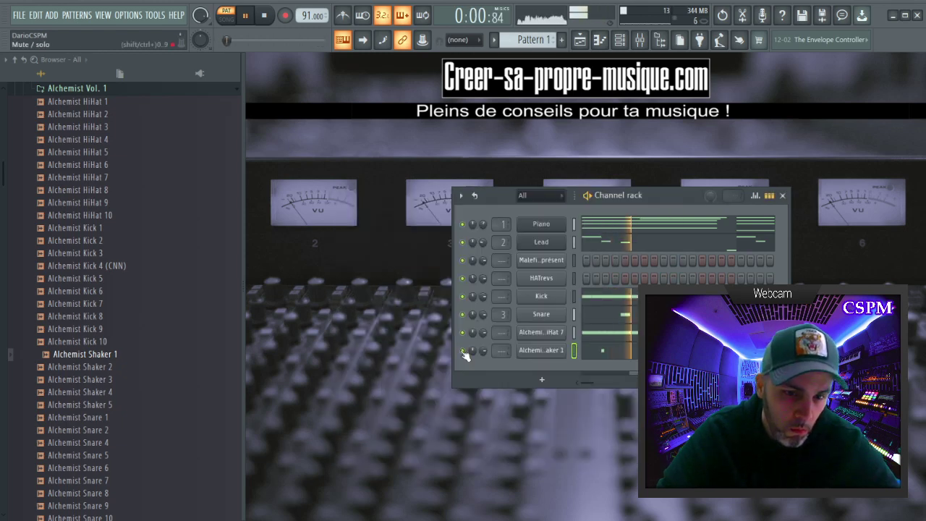
left_click_drag(484, 351, 483, 356)
Audition the Alchemist shaker, kick, hi-hat and snare samples, and collapse the kit's folder.
left_click(106, 418)
left_click(103, 405)
key("space")
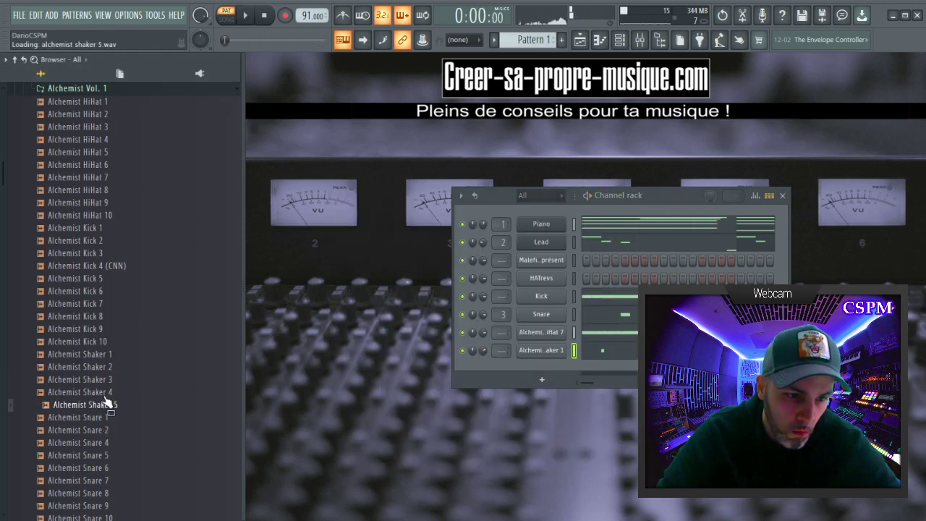
left_click(106, 392)
left_click(107, 341)
left_click(105, 317)
left_click(105, 278)
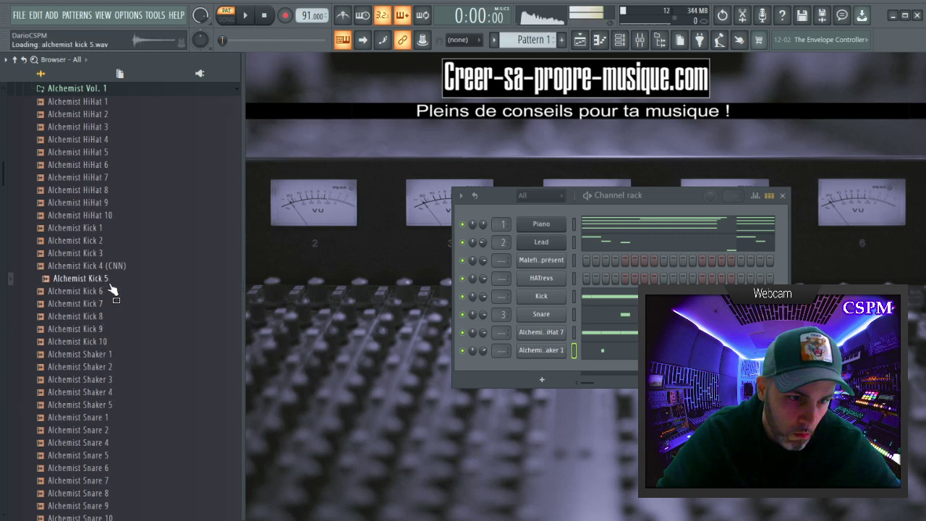
left_click(115, 215)
scroll(123, 260, "down", 6)
left_click(120, 253)
left_click(115, 290)
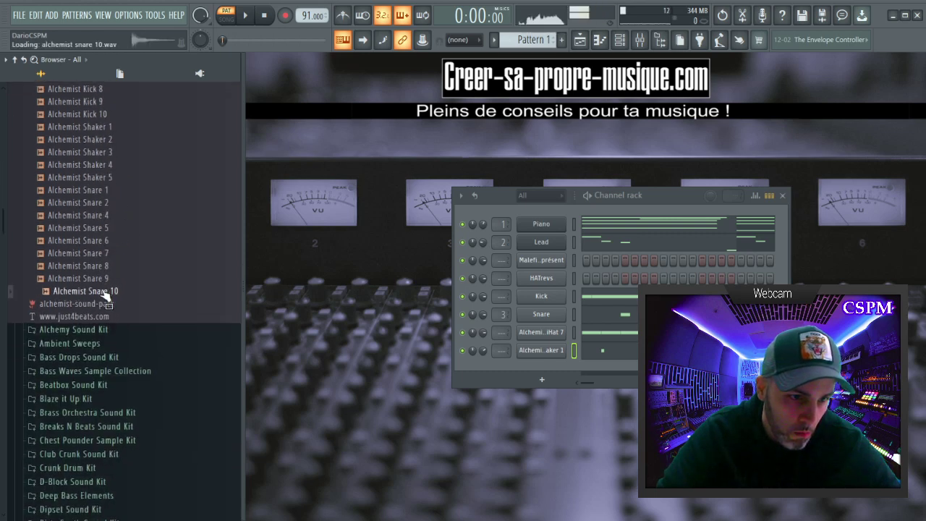
scroll(108, 289, "up", 10)
left_click(83, 227)
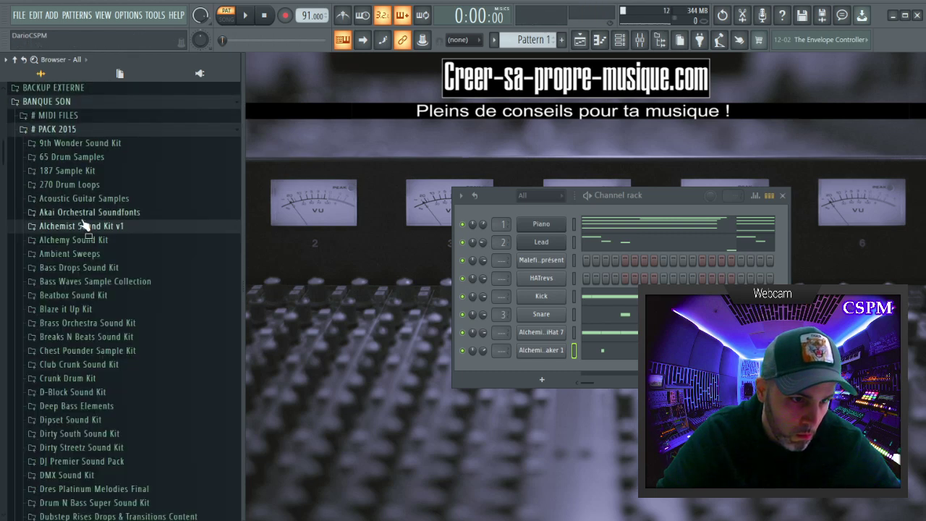
Browse the Akai Orchestral Soundfonts and audition the Acoustic Guitar Samples, collapsing both folders.
left_click(84, 212)
left_click(90, 225)
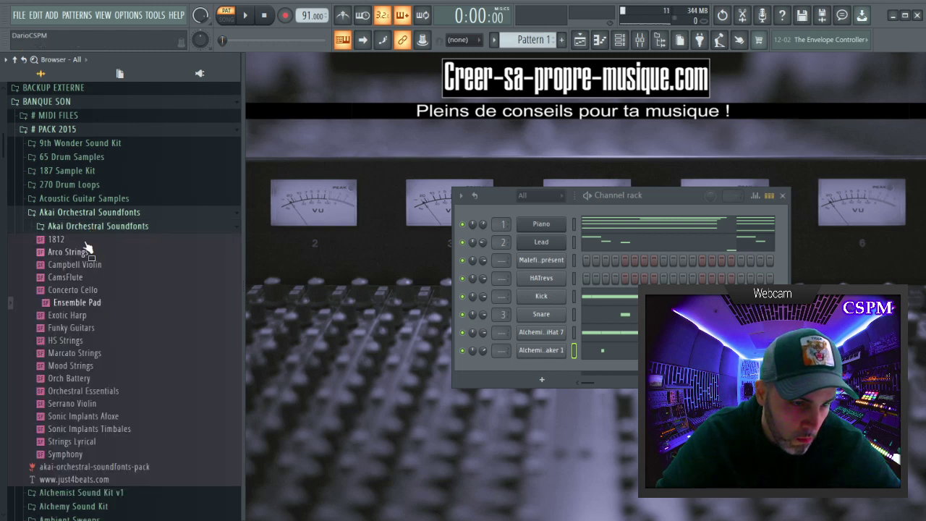
left_click(87, 212)
left_click(86, 198)
left_click(92, 212)
left_click(88, 243)
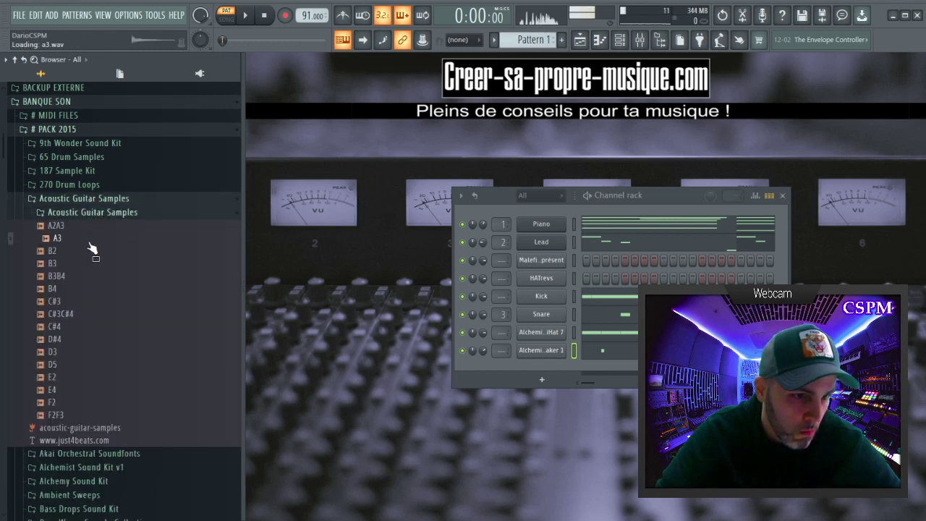
left_click(91, 314)
left_click(81, 198)
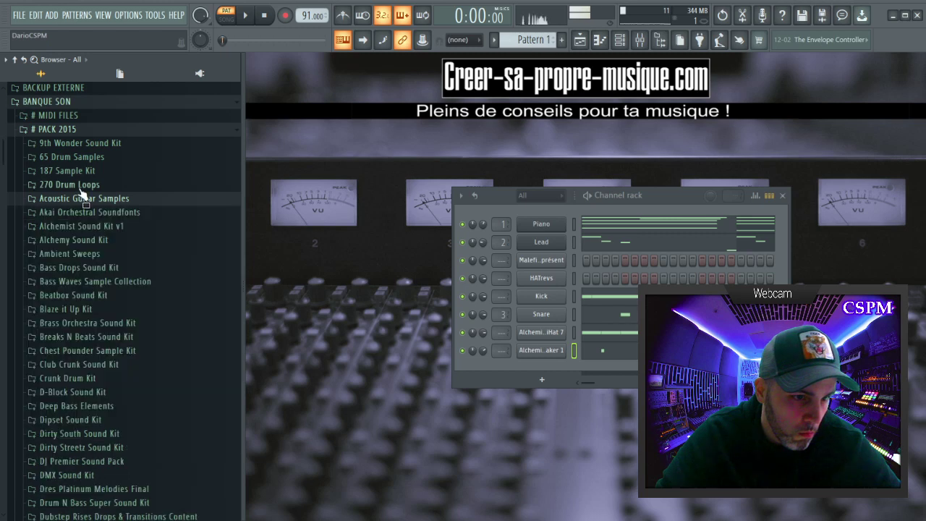
Browse 270 Drum Loops and 187 Sample Kit, audition the CONYAK_K sample and collapse the kit with the beat playing.
left_click(81, 185)
left_click(82, 185)
left_click(83, 172)
left_click(83, 184)
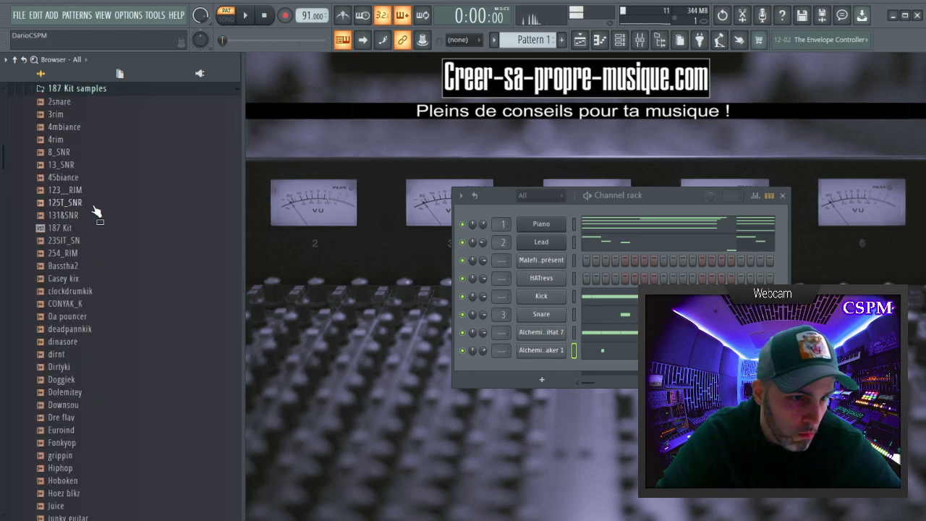
left_click(128, 304)
scroll(109, 181, "up", 2)
key("space")
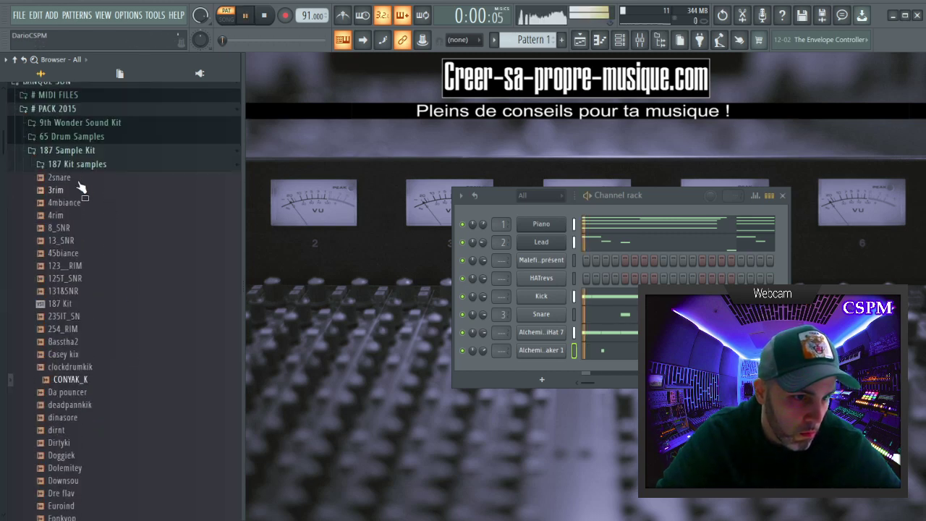
left_click(83, 154)
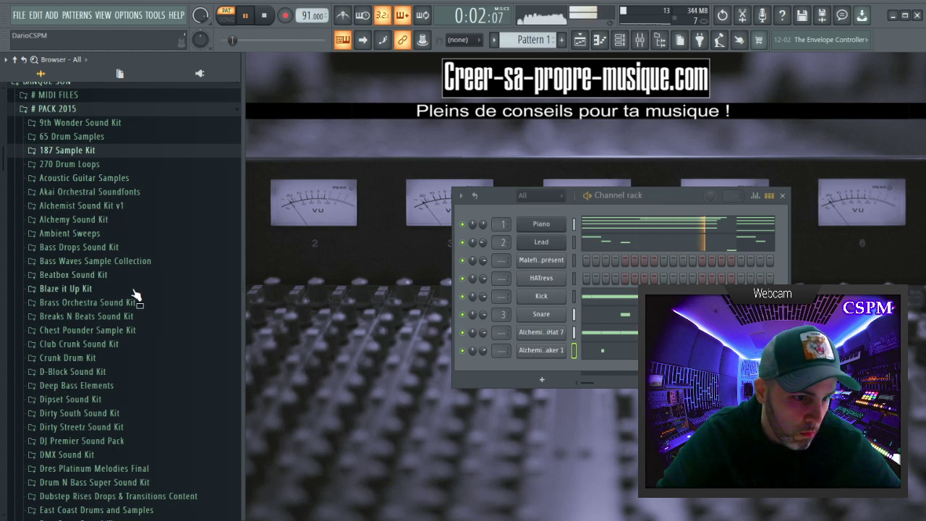
Audition the 97 Loop 04 stems in Dres Platinum Melodies Final and add its Synth loop as a new channel.
scroll(142, 337, "down", 4)
left_click(145, 318)
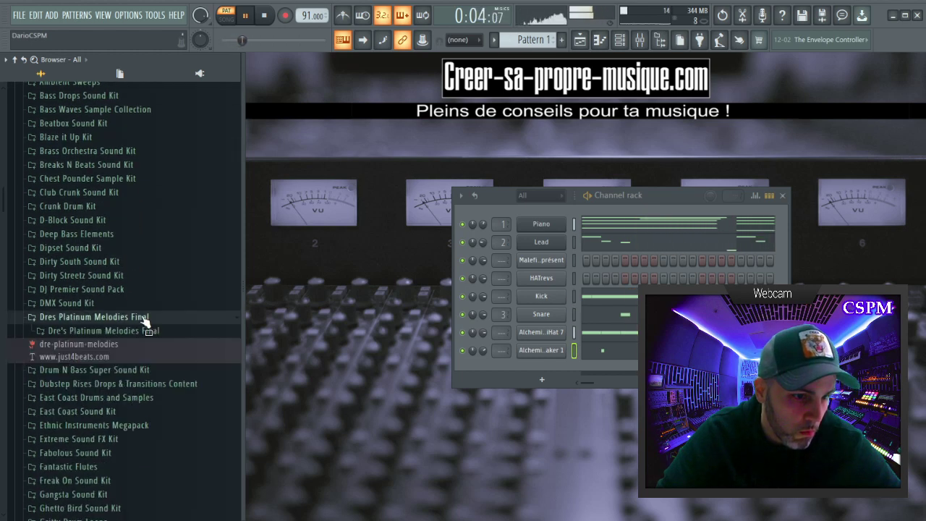
left_click(140, 328)
left_click(152, 296)
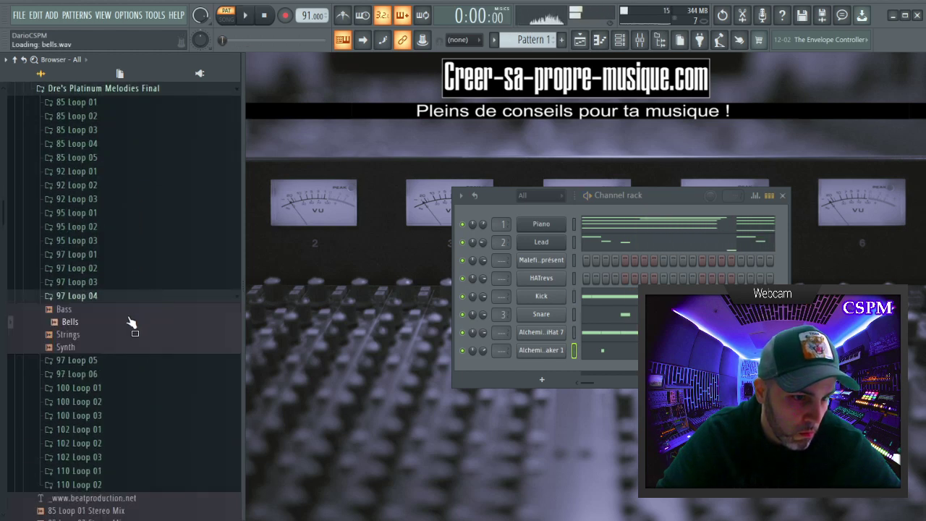
left_click(83, 349)
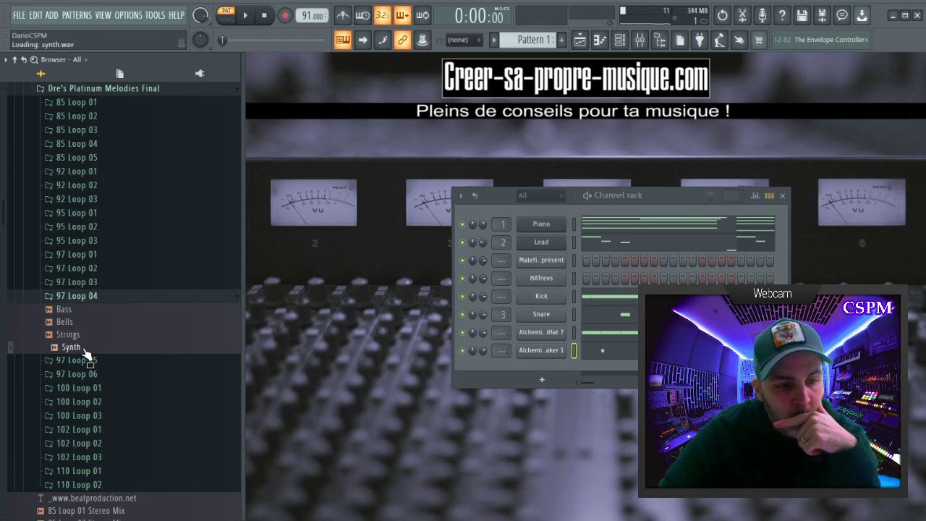
left_click(84, 298)
left_click(81, 298)
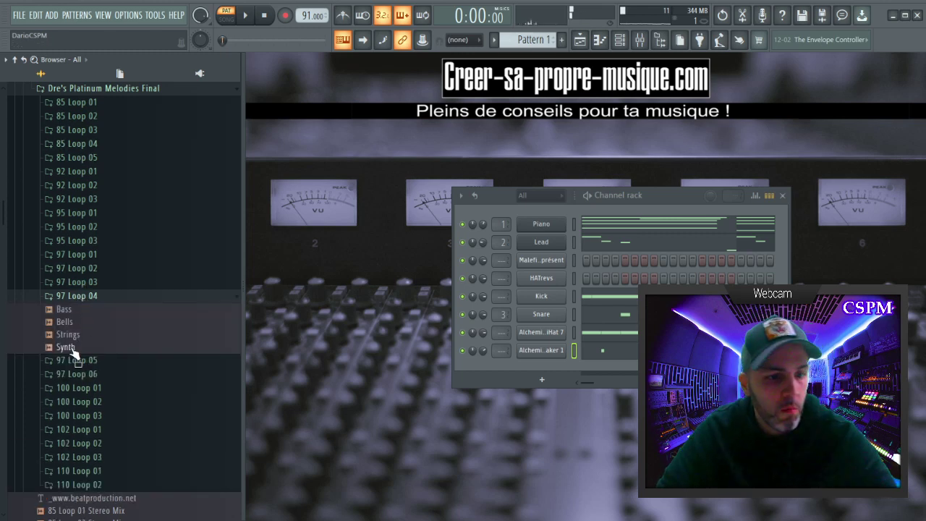
left_click_drag(81, 352, 541, 365)
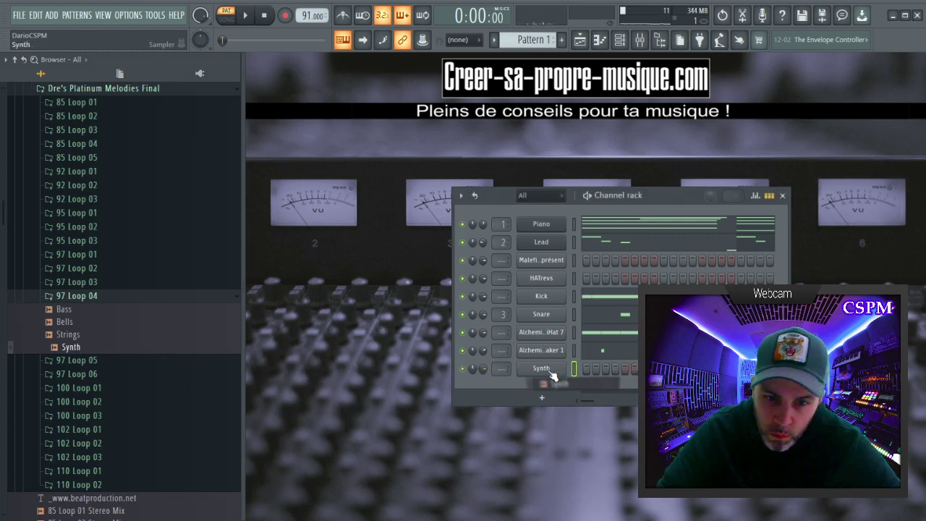
Adjust the Synth sample's time stretching to fit the project tempo and close its channel settings.
left_click(544, 367)
left_click(544, 337)
left_click(550, 324)
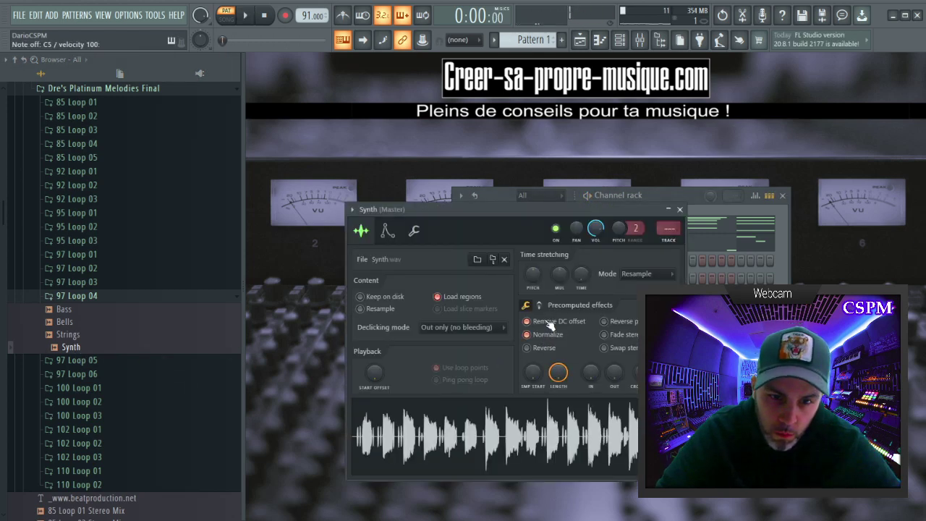
right_click(584, 280)
left_click(612, 382)
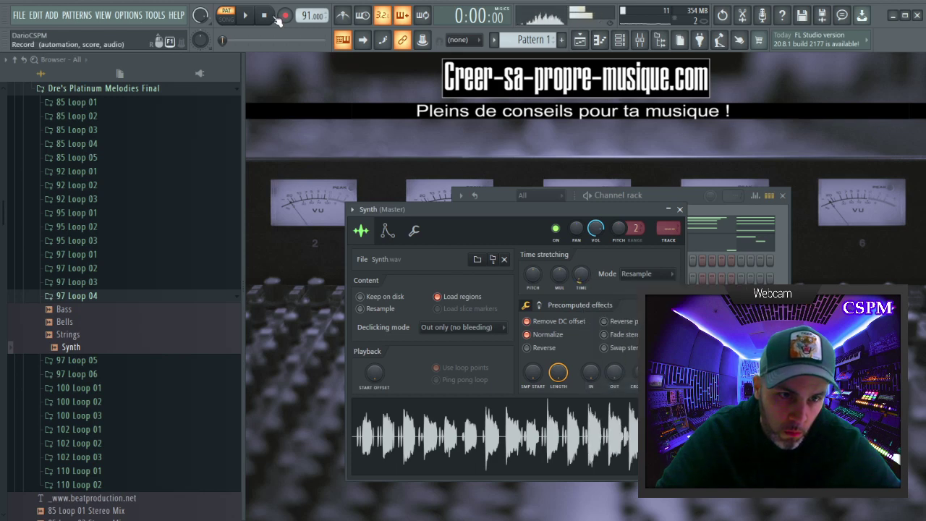
left_click(679, 209)
key("space")
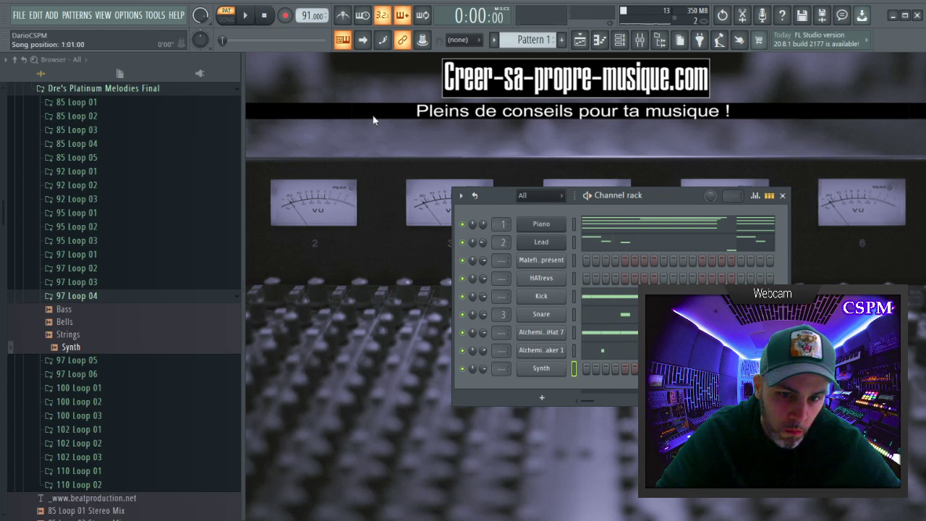
Place a C5 note spanning bars 1 to 4 in the Synth piano roll and play it.
left_click(600, 41)
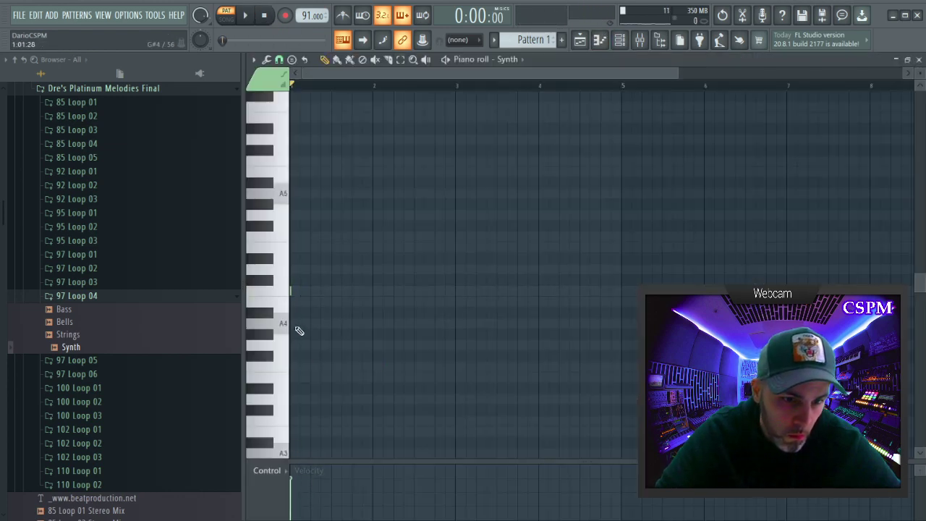
left_click(293, 292)
key("space")
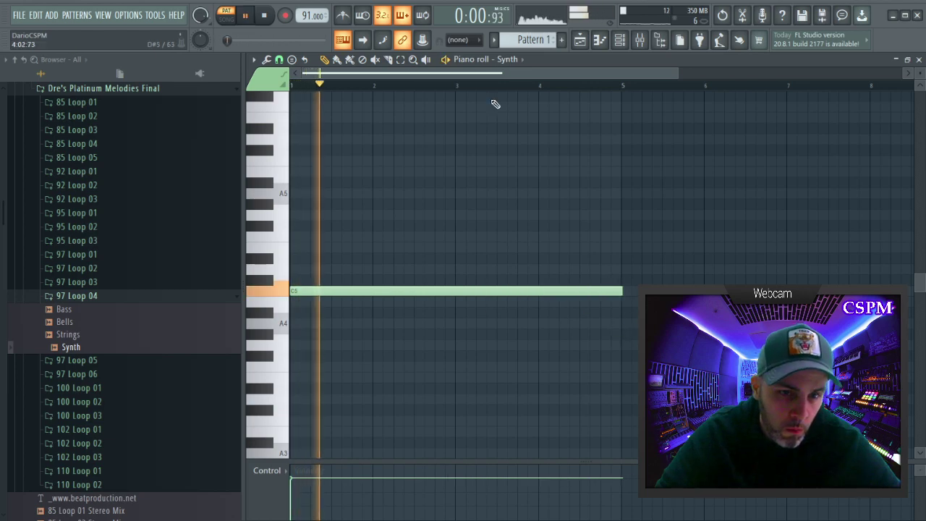
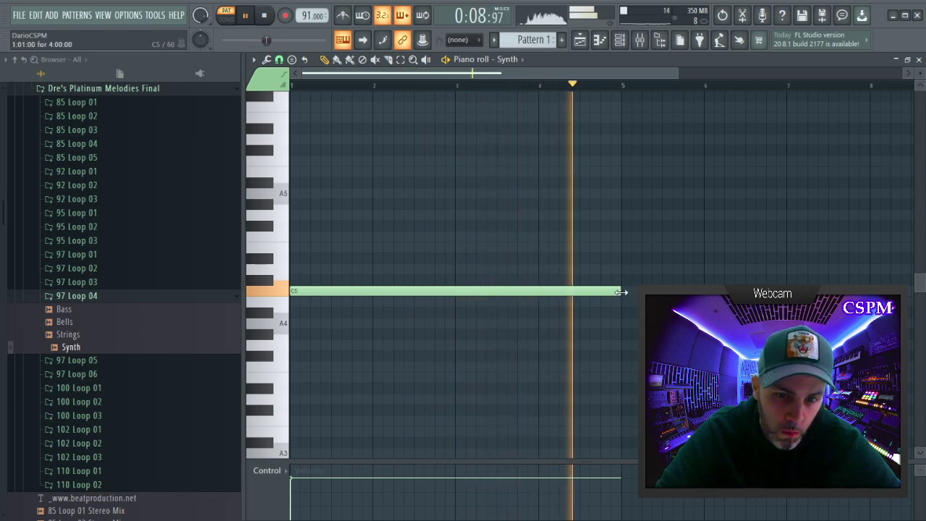
Try lengthening the Synth's C5 note to the start of bar 7 and play it back.
left_click_drag(620, 291, 787, 345)
left_click(449, 193)
right_click(450, 194)
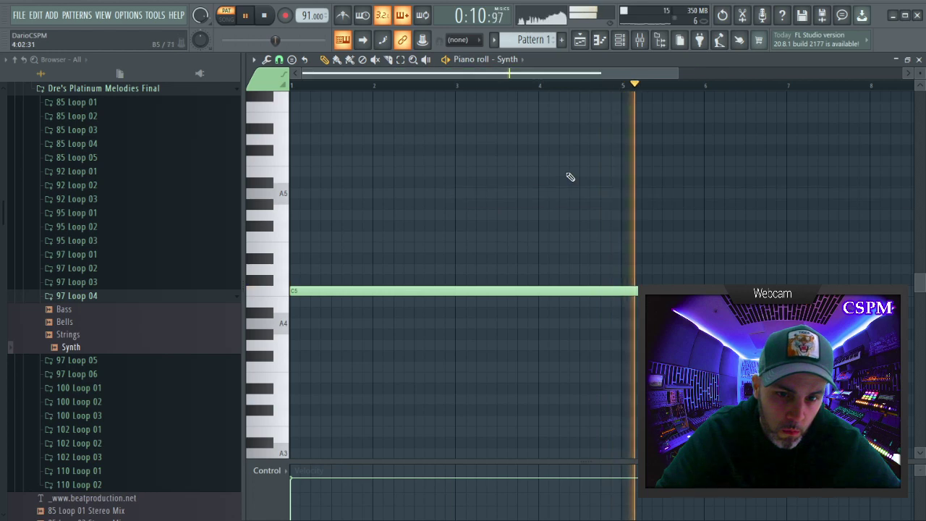
key("space")
key("space")
Trim the first Synth note to four bars, add a second four-bar C5 note at bar 5 and close the piano roll.
left_click_drag(785, 291, 623, 328)
key("space")
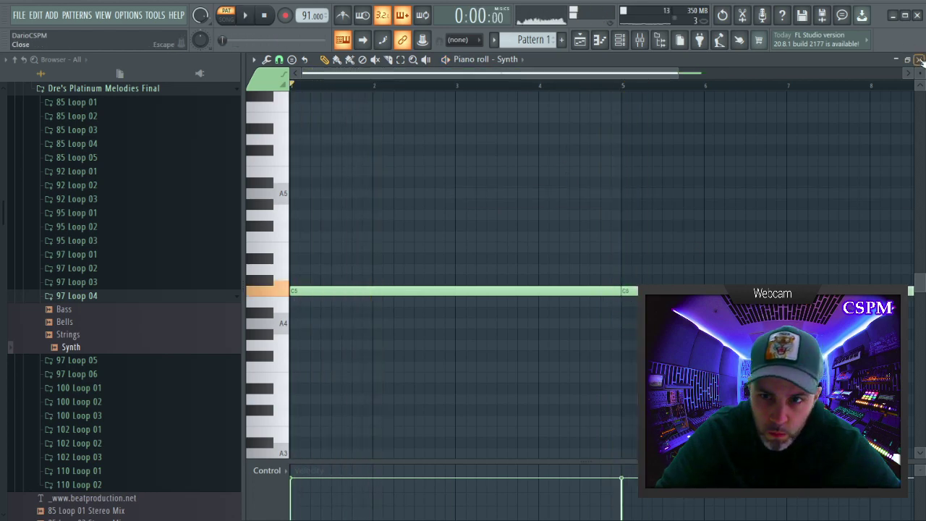
key("F7")
Adjust the Synth sample's stretch pitch in Auto mode and slightly lower its channel volume.
left_click(544, 372)
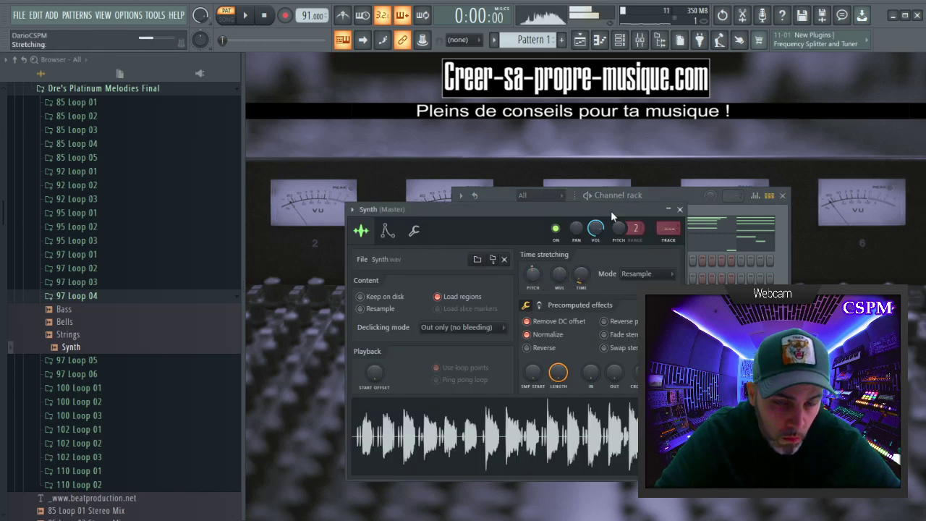
key("space")
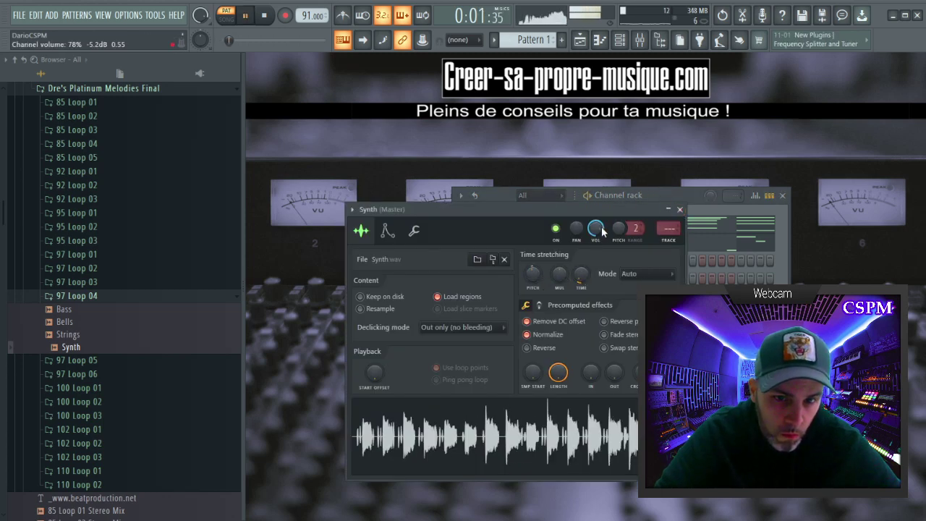
left_click_drag(601, 228, 601, 230)
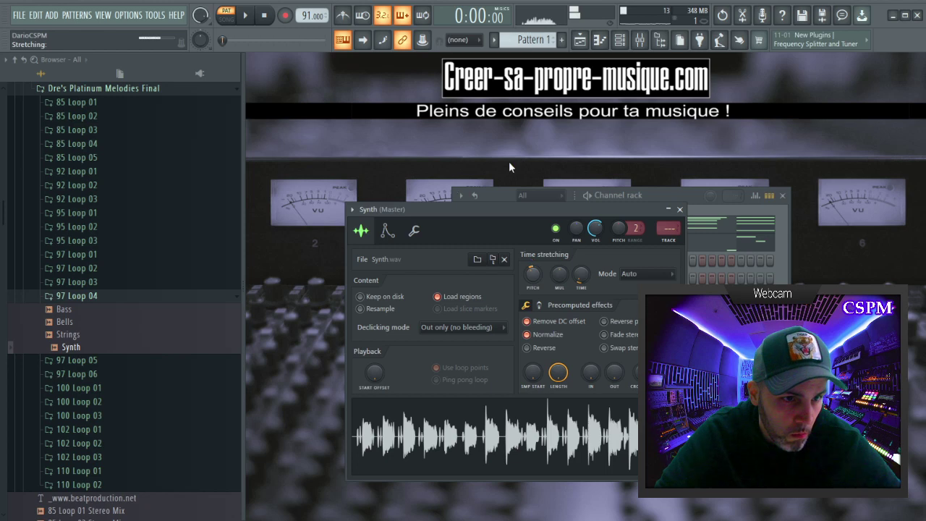
Route the Synth channel to mixer insert 4 and rename that track Loops.
double_click(669, 227)
left_click_drag(669, 227, 669, 210)
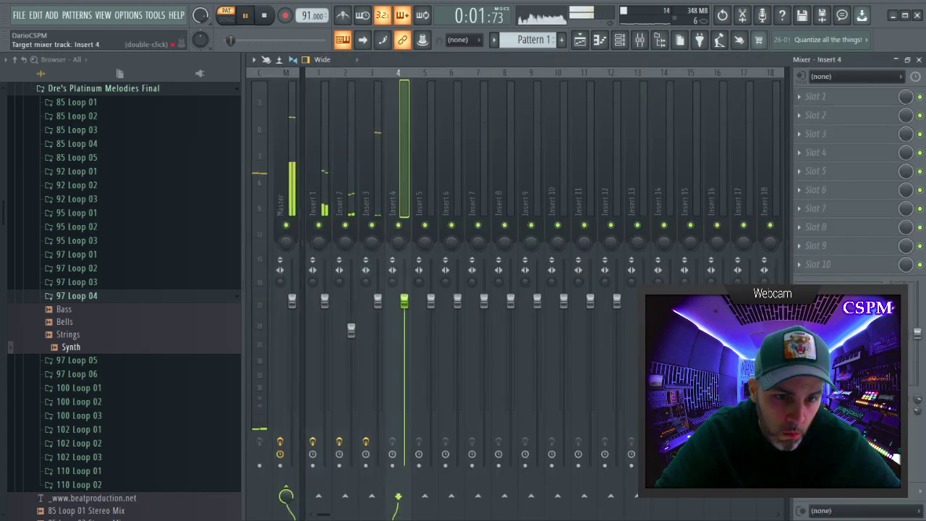
middle_click(405, 191)
type("Loops")
key("Return")
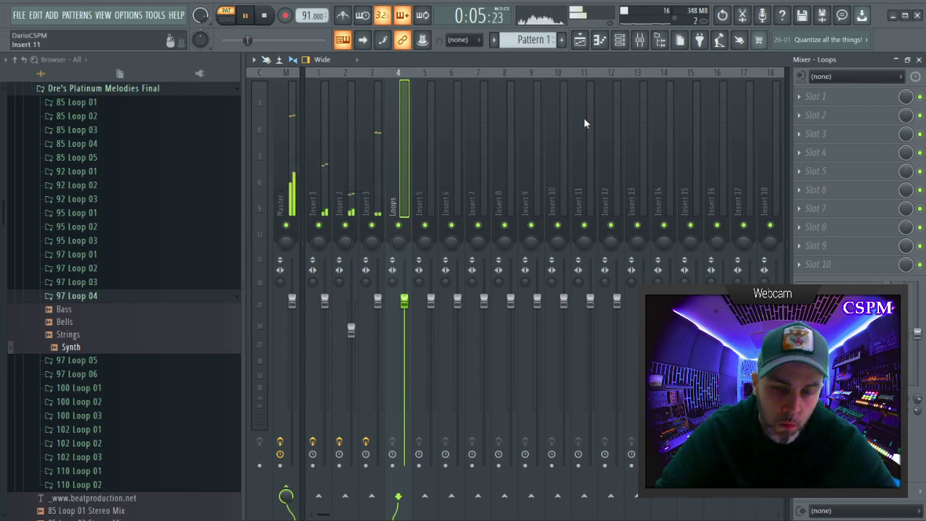
Load Fruity Reeverb 2 in the Loops track's first effect slot and open the second slot's options.
left_click(800, 96)
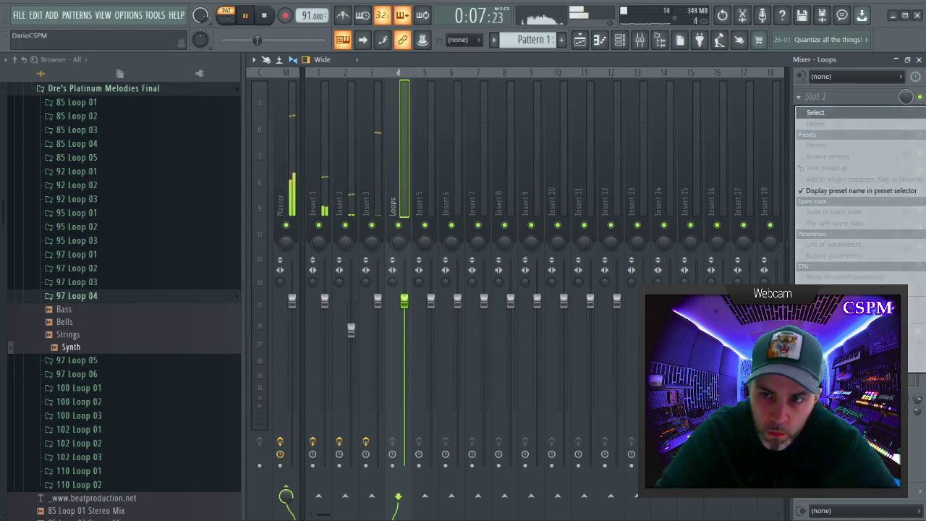
left_click(815, 113)
left_click(799, 115)
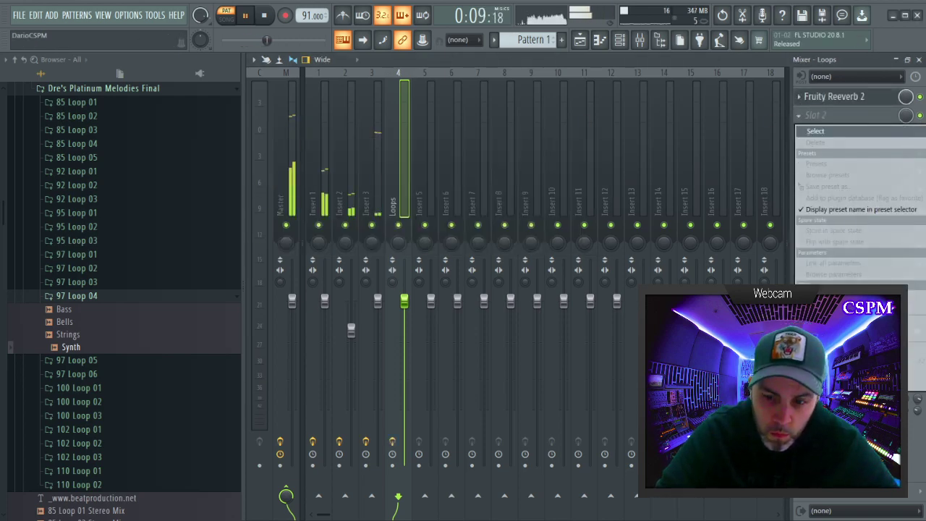
Add Fruity Phaser ahead of Fruity Reeverb 2 on the Loops mixer track, and close the mixer and effect windows.
left_click(825, 131)
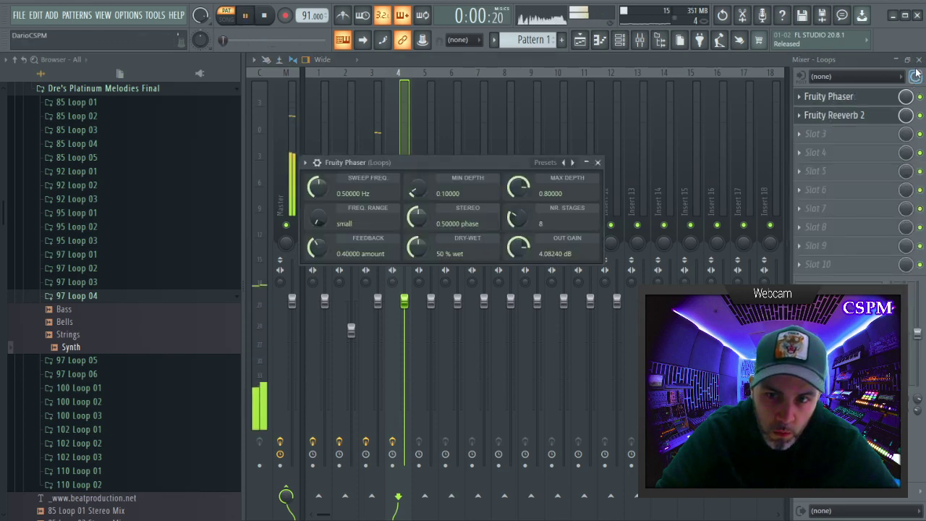
left_click(919, 60)
left_click(598, 163)
left_click(599, 147)
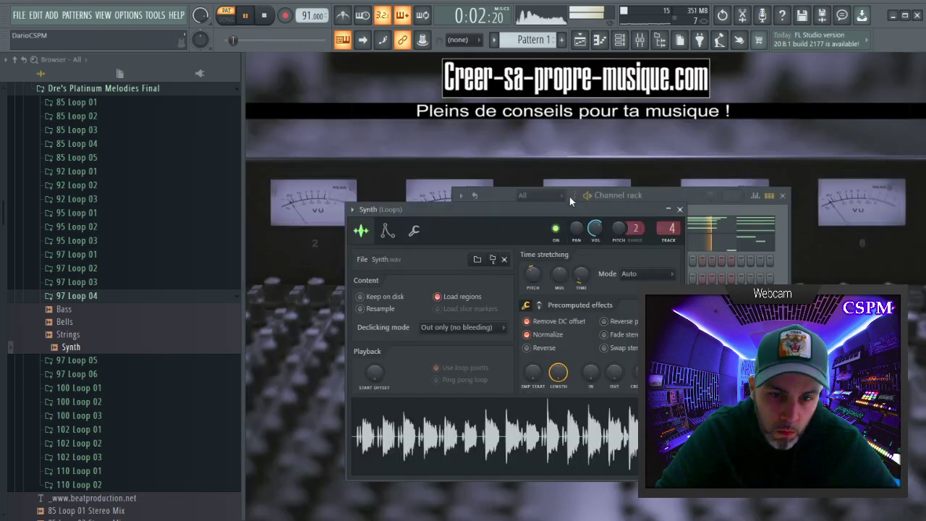
Close the Synth channel settings and play the pattern with only the Piano and Synth channels active.
left_click_drag(563, 209, 542, 163)
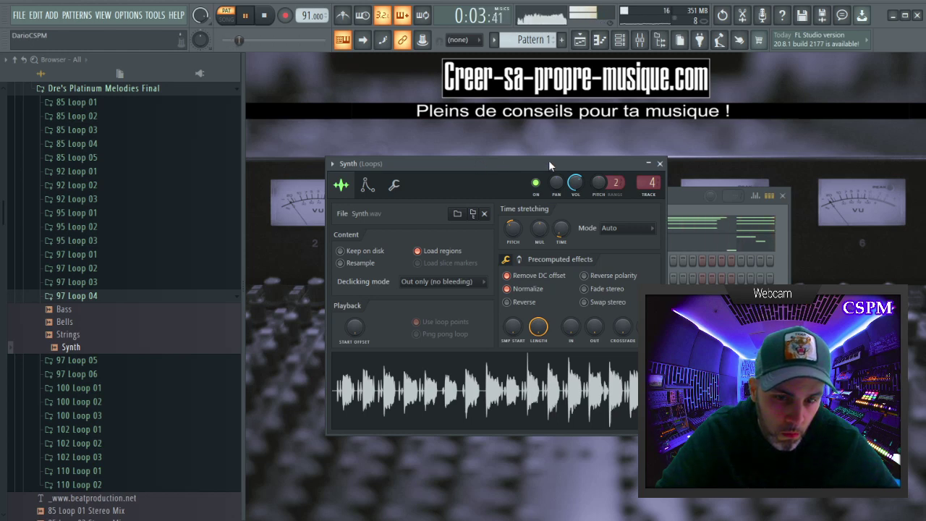
left_click(660, 164)
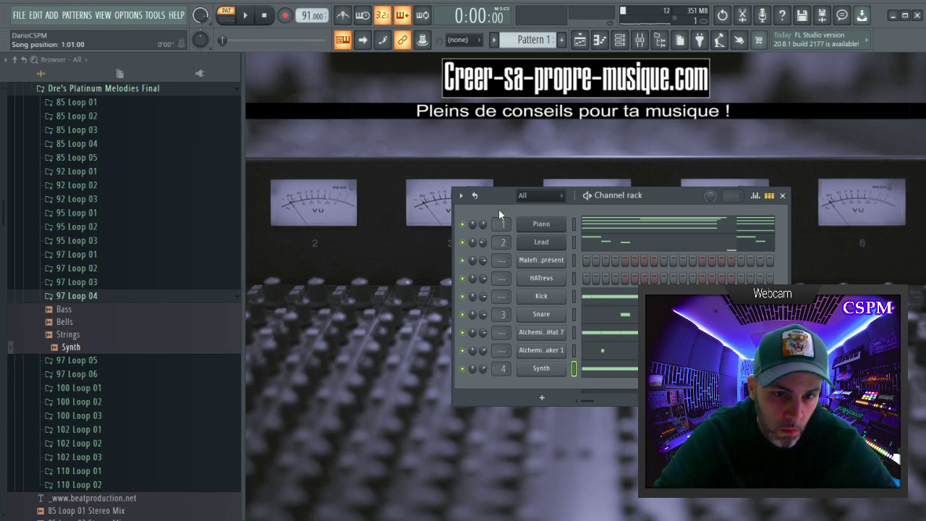
right_click(463, 225)
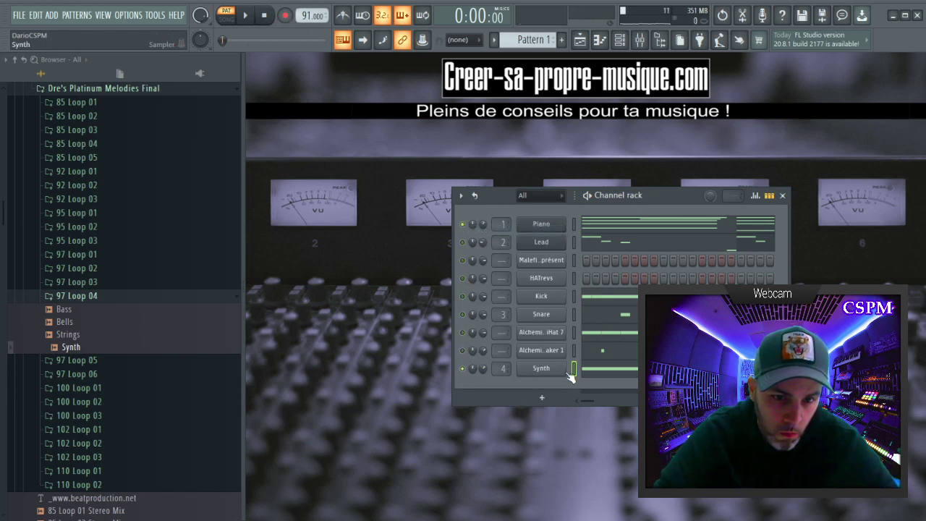
key("space")
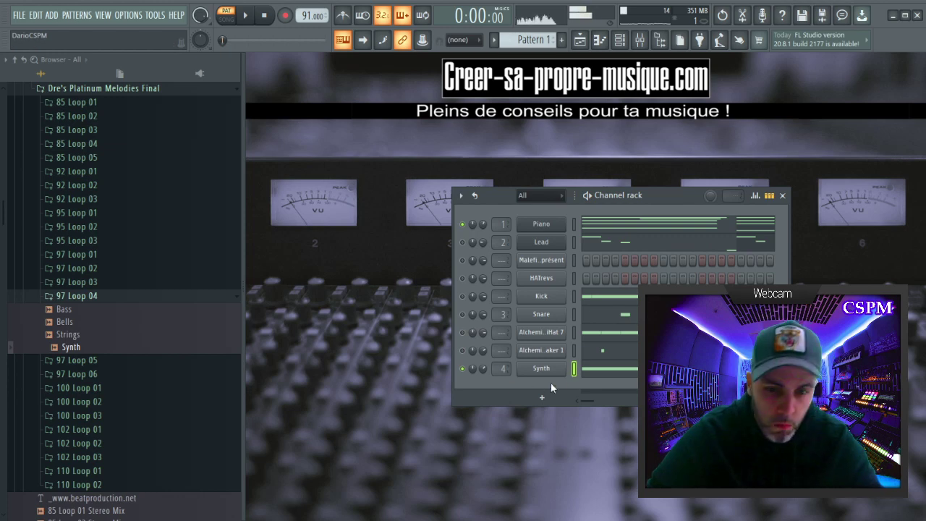
Reset the time-stretching pitch of the Synth channel's sample.
left_click(541, 368)
right_click(512, 226)
left_click(530, 237)
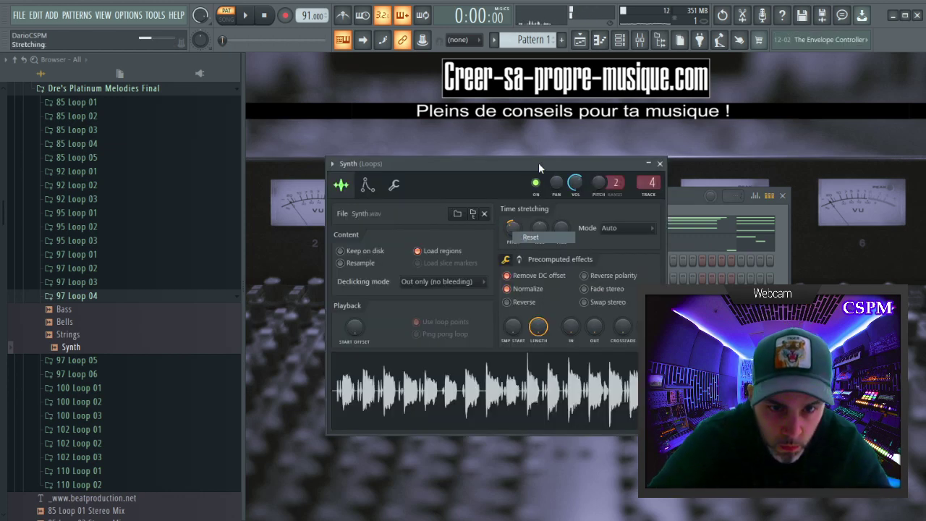
mouse_move(539, 163)
left_mouse_down()
mouse_move(570, 161)
mouse_move(551, 161)
left_mouse_up()
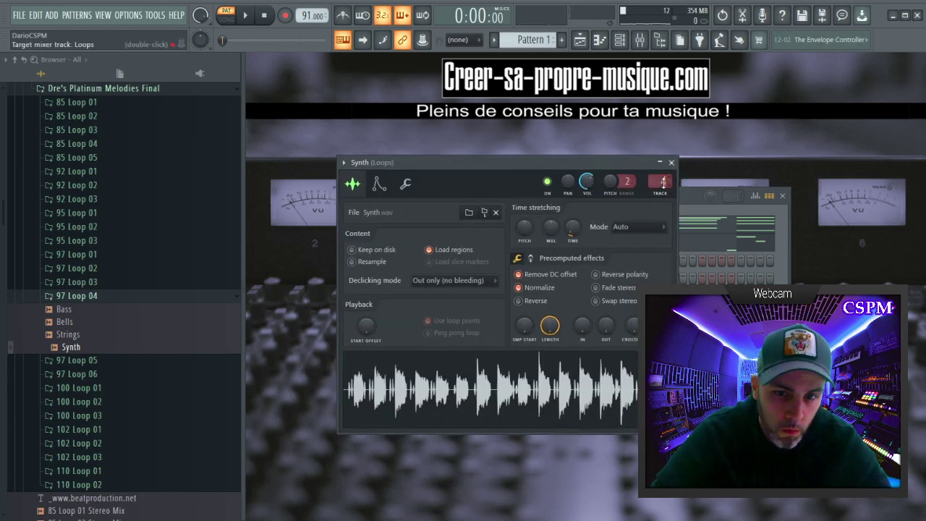
Open the Synth sample in the Edison audio editor and detect its pitch regions.
right_click(482, 366)
left_click(515, 424)
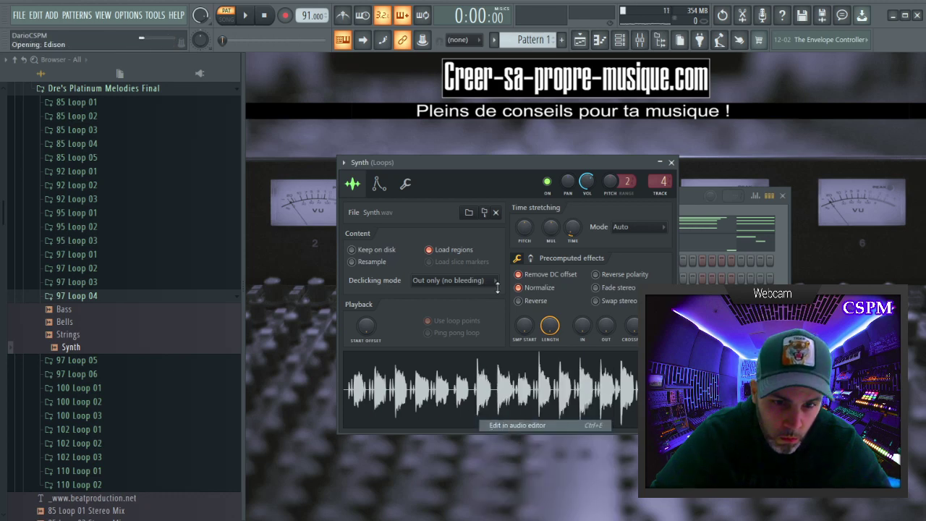
mouse_move(677, 405)
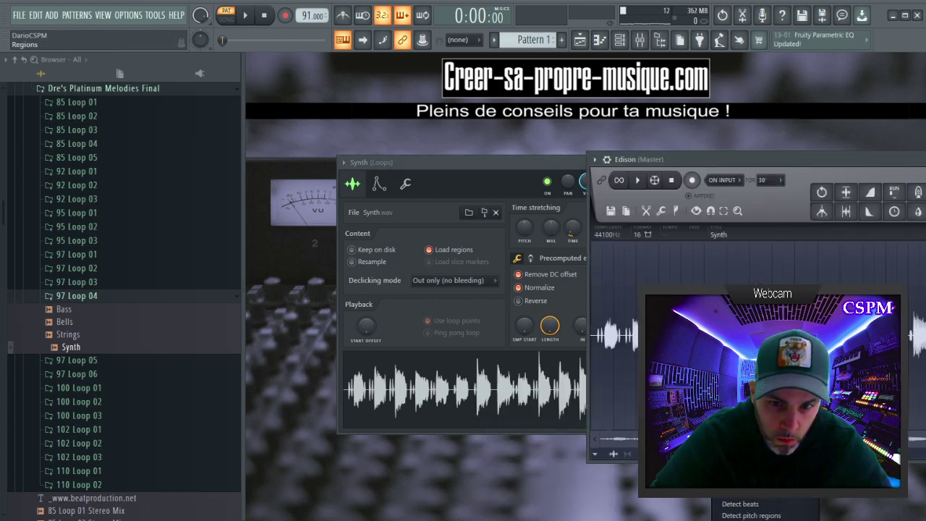
left_click(750, 515)
left_click_drag(778, 160, 541, 174)
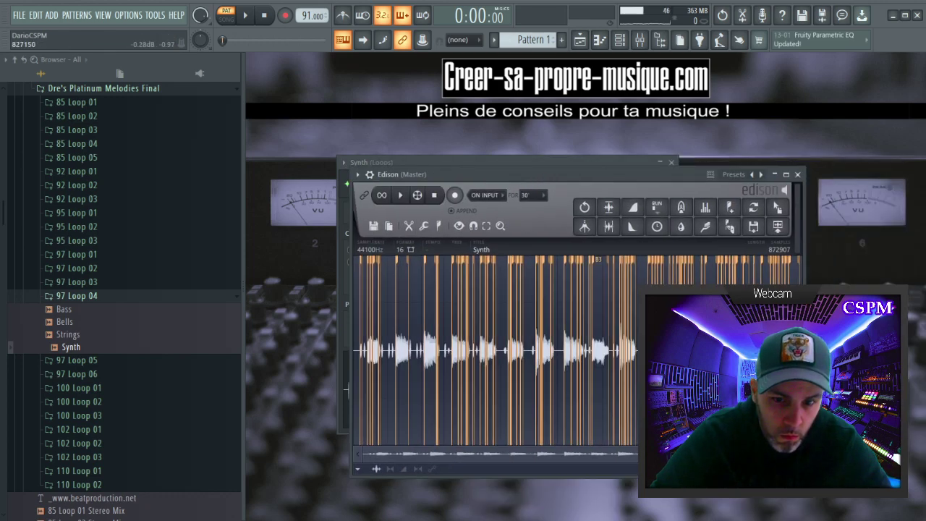
Zoom Edison in on the start of the Synth waveform, close the Synth channel settings and bring up the channel rack beside it.
left_click_drag(792, 454, 404, 454)
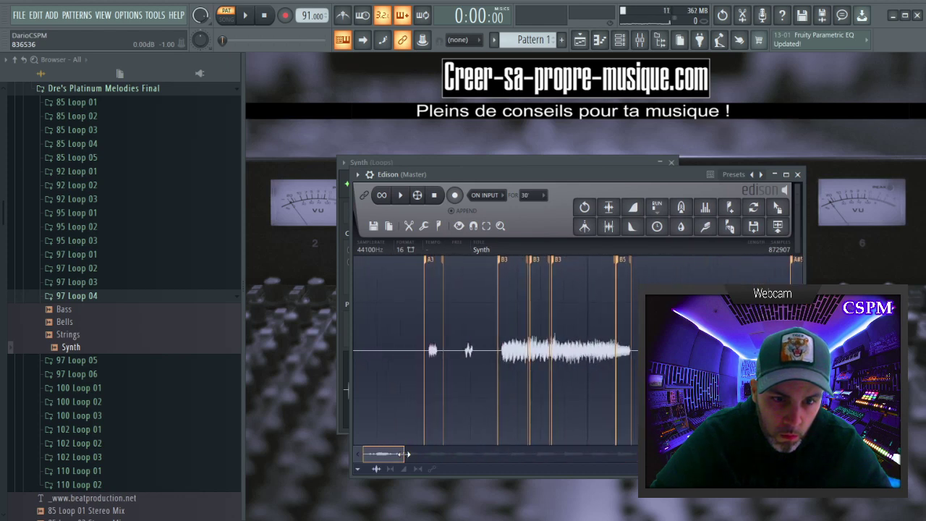
left_click_drag(544, 167, 692, 209)
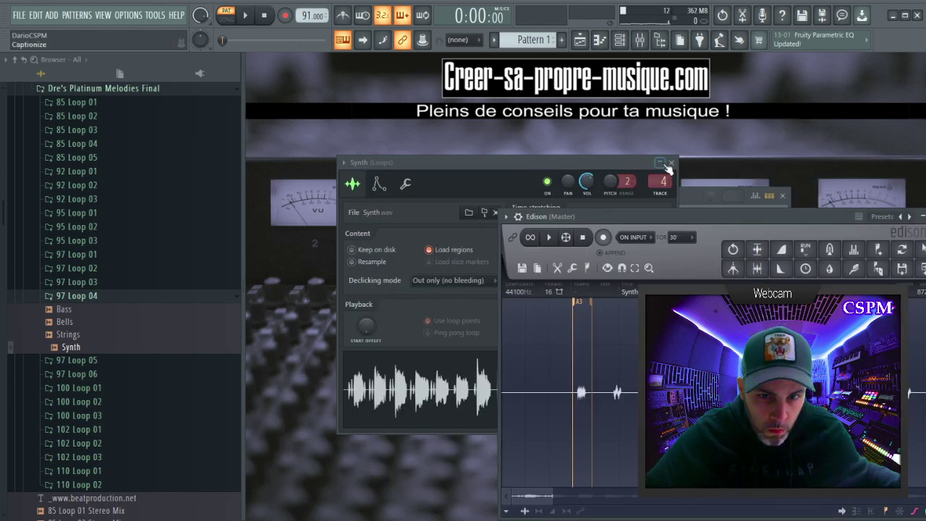
left_click(671, 163)
key("F6")
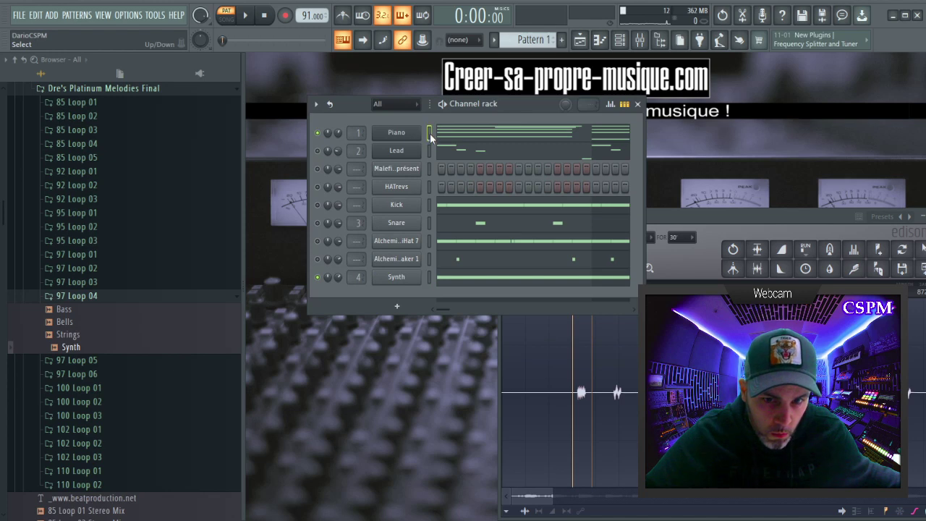
left_click(713, 215)
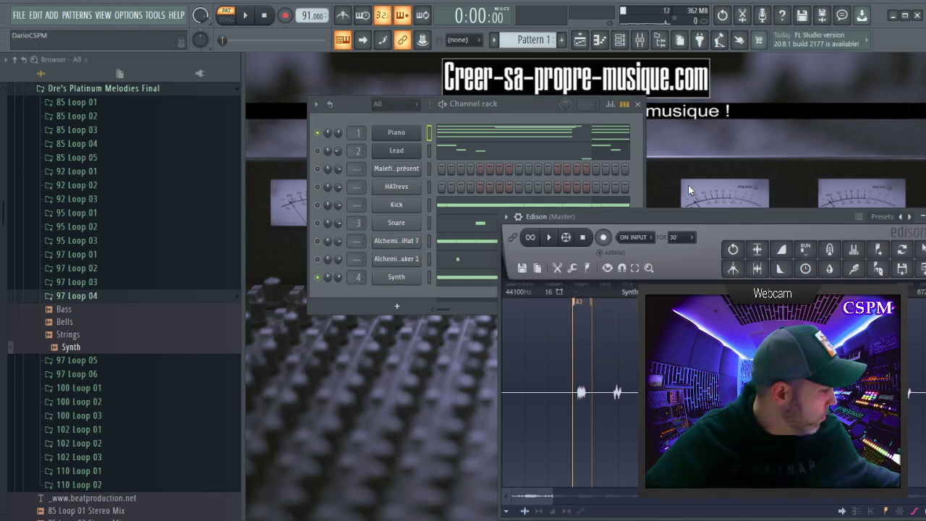
Play the Synth sample in Edison and compare its detected notes with the Piano channel, restarting from the sample's beginning.
key("space")
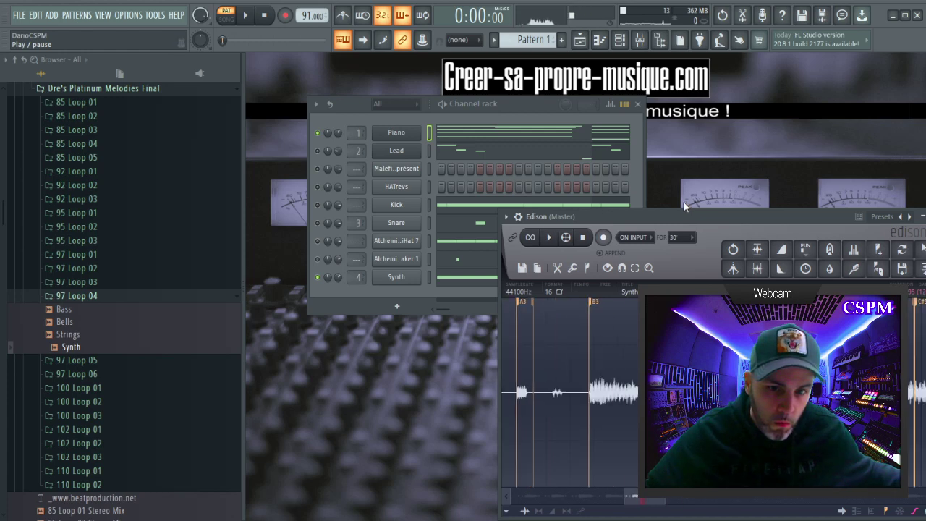
left_click(431, 149)
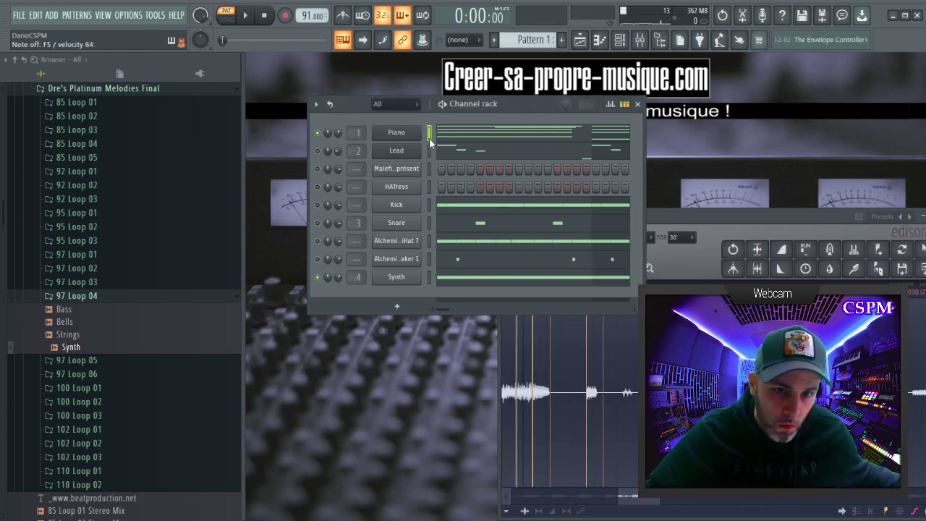
left_click(717, 218)
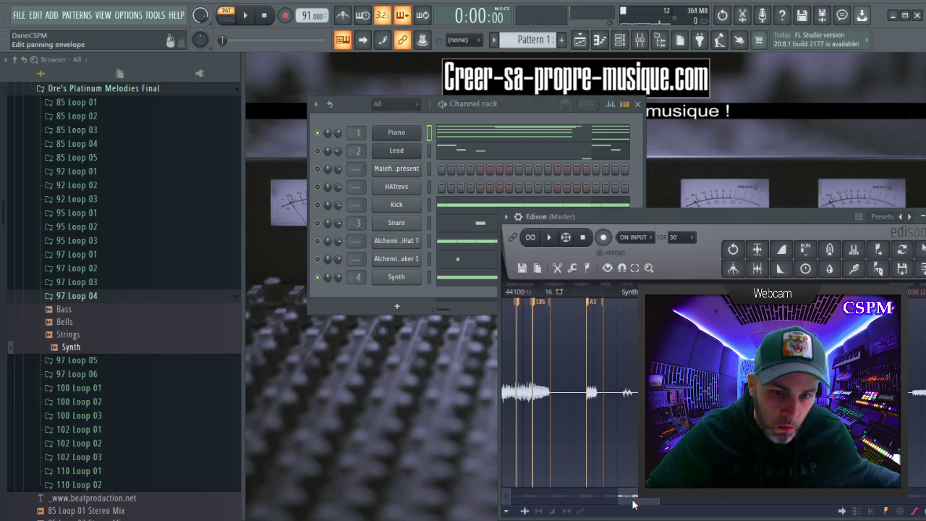
left_click_drag(632, 499, 534, 500)
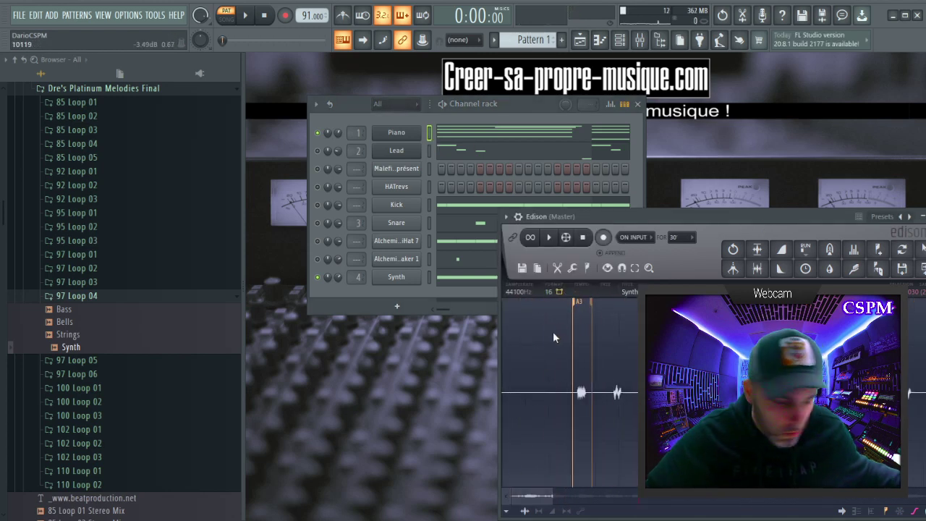
key("space")
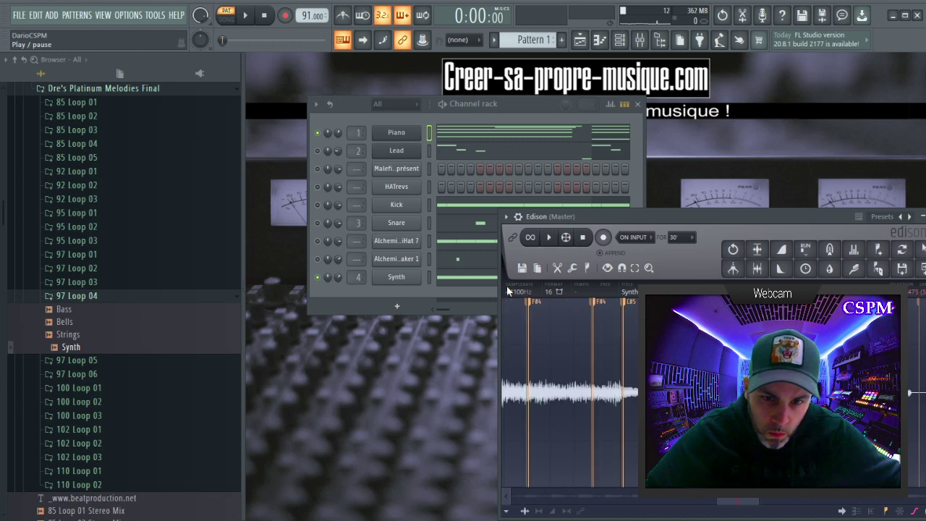
key("space")
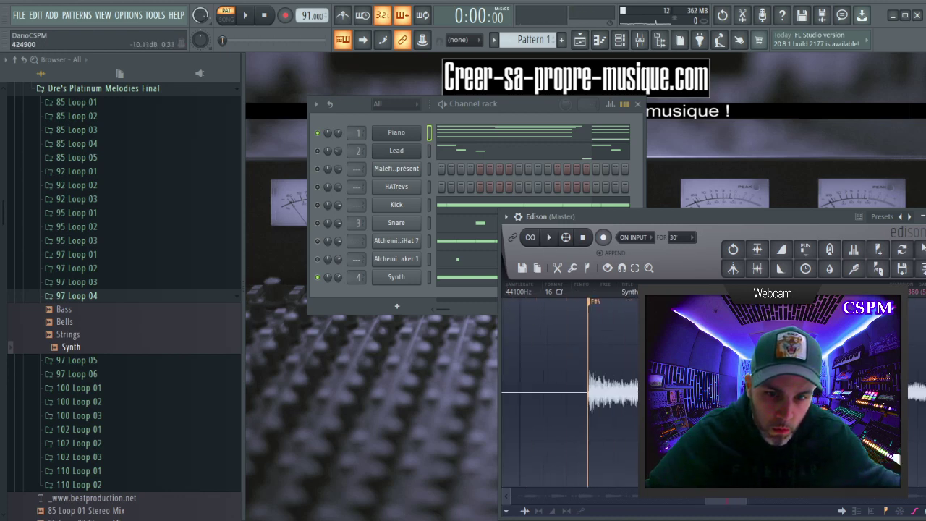
Select the opening of the Synth waveform from sample 8414 to 62877 in Edison and play it.
left_click_drag(737, 214, 655, 176)
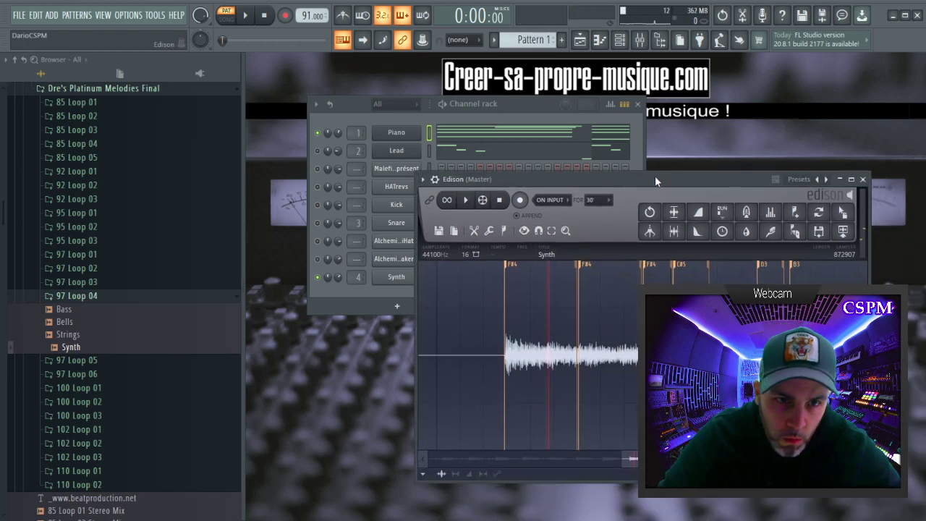
key("space")
key("space")
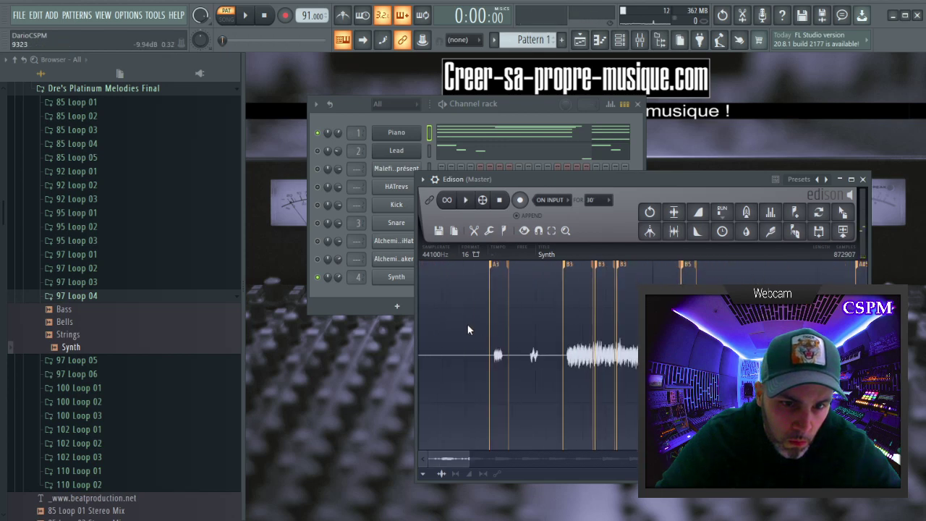
left_click_drag(463, 325, 752, 322)
key("space")
scroll(749, 321, "up", 1)
scroll(749, 318, "down", 3)
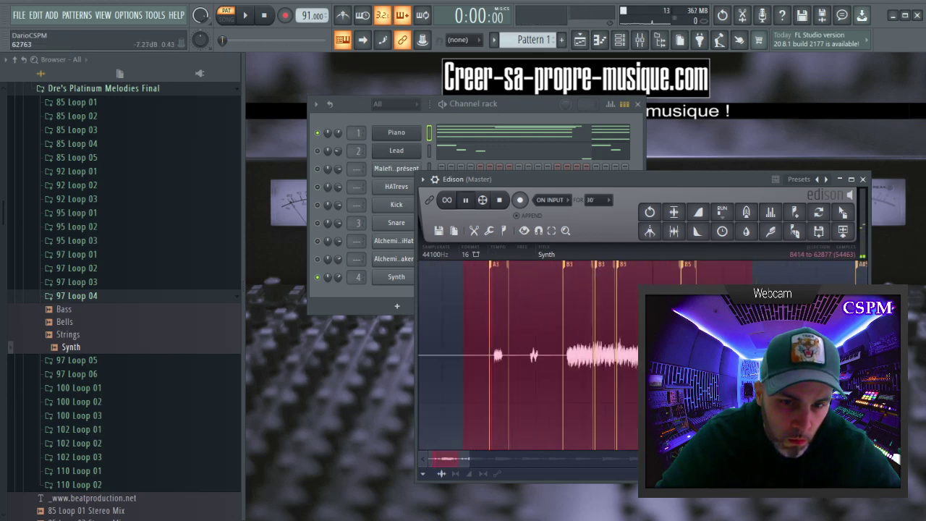
Extend the playing selection of the Synth waveform to 120356, and further to 246056, to hear more phrases.
scroll(788, 318, "down", 1)
left_click_drag(715, 318, 862, 318)
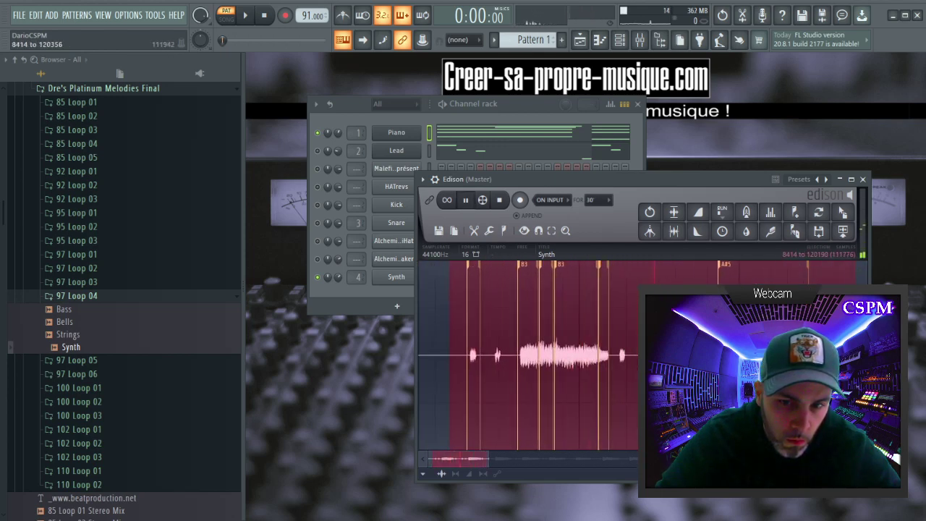
scroll(796, 318, "down", 4)
scroll(760, 331, "down", 2)
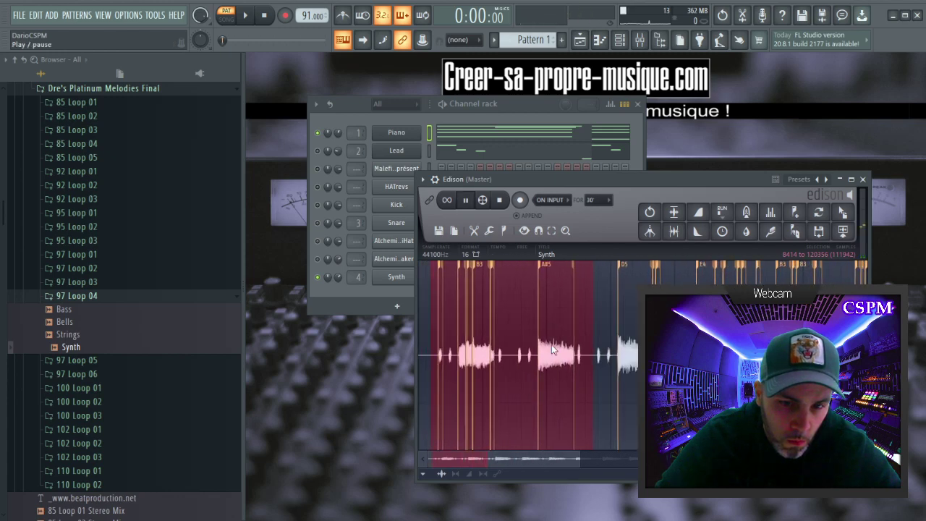
left_click_drag(593, 350, 775, 350)
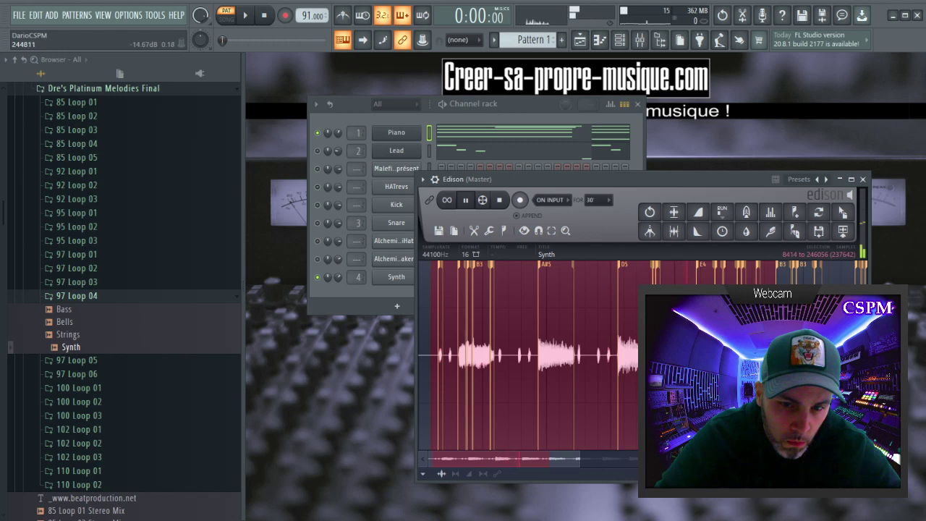
Close Edison and check the Piano channel's notes in the piano roll.
left_click(862, 179)
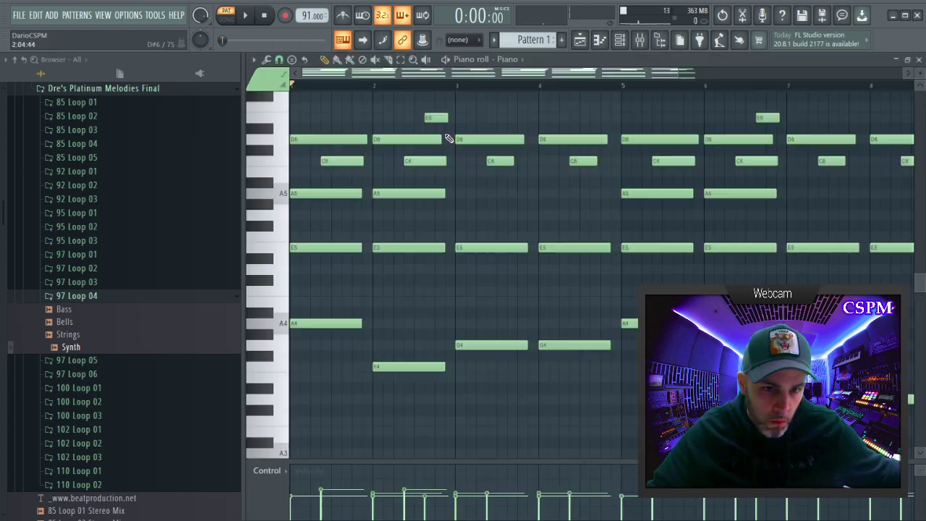
left_click(449, 139)
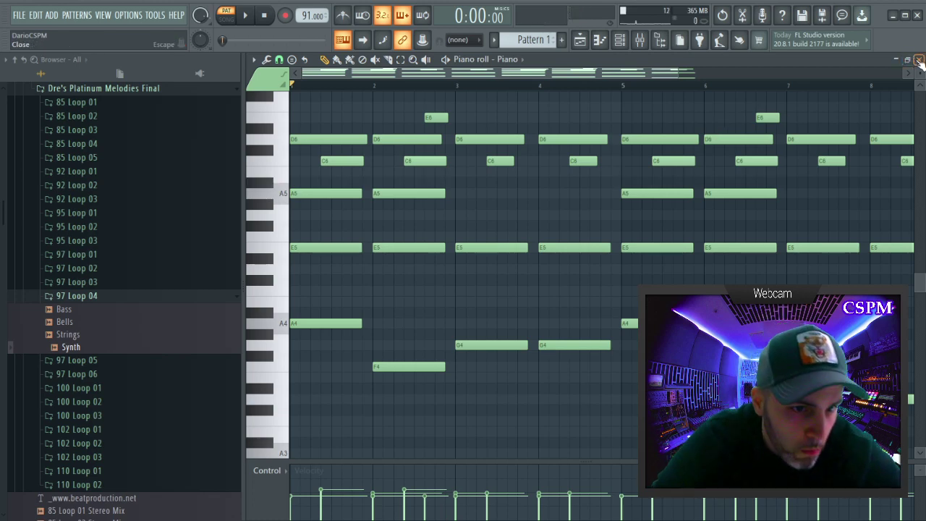
left_click(918, 60)
Raise the Synth sample's time-stretching pitch and audition it together with the Piano.
left_click(397, 277)
key("space")
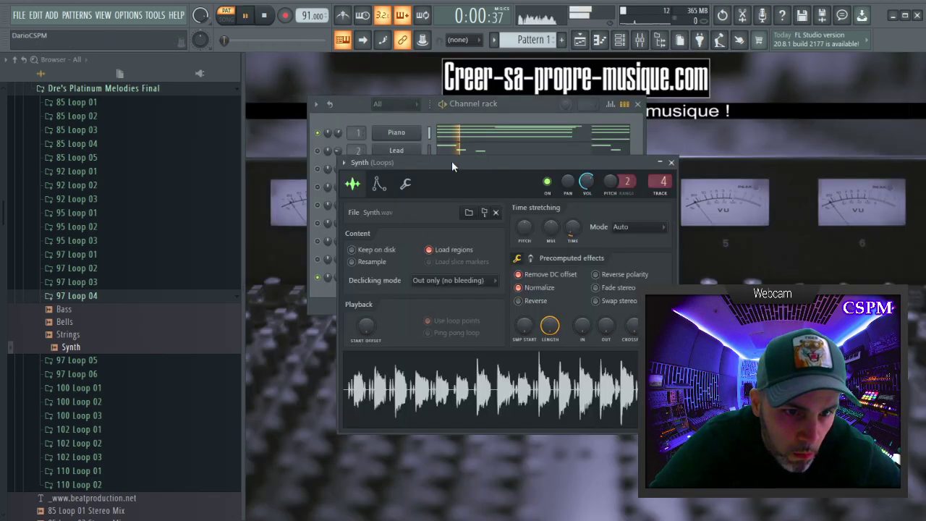
left_click_drag(452, 160, 556, 156)
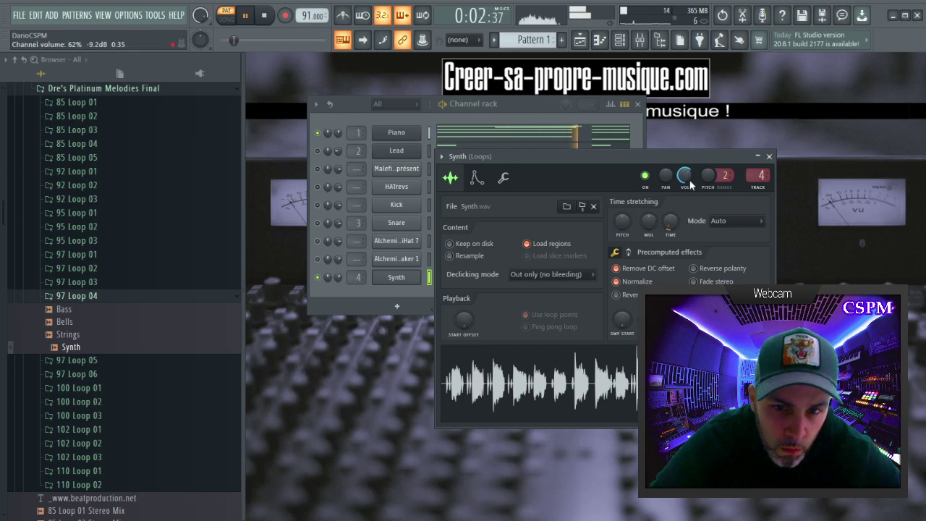
key("space")
left_click_drag(620, 222, 620, 206)
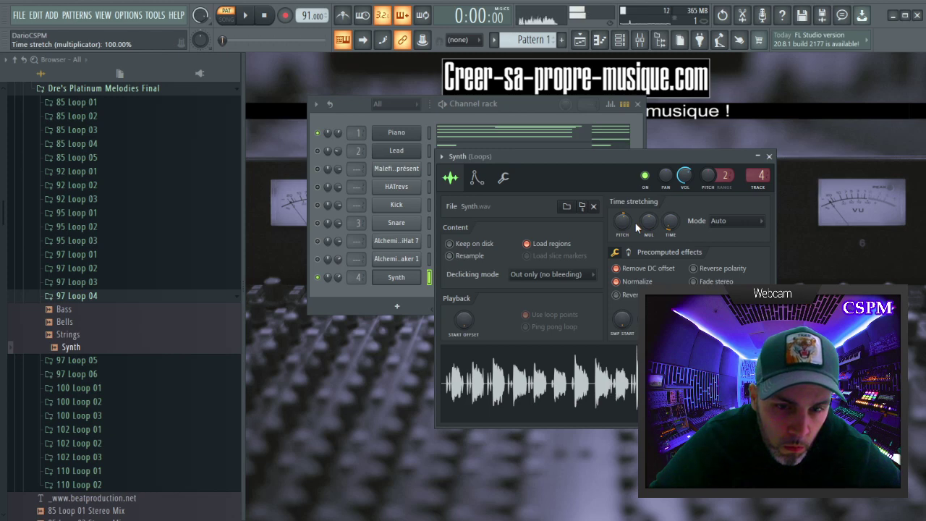
key("space")
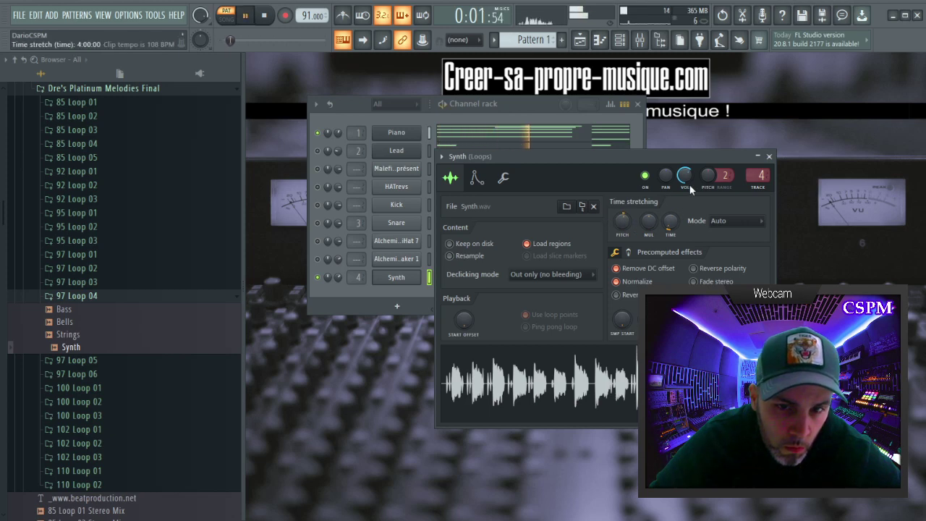
Lower the Synth channel's volume, open its Loops mixer track and stop playback.
scroll(684, 176, "down", 10)
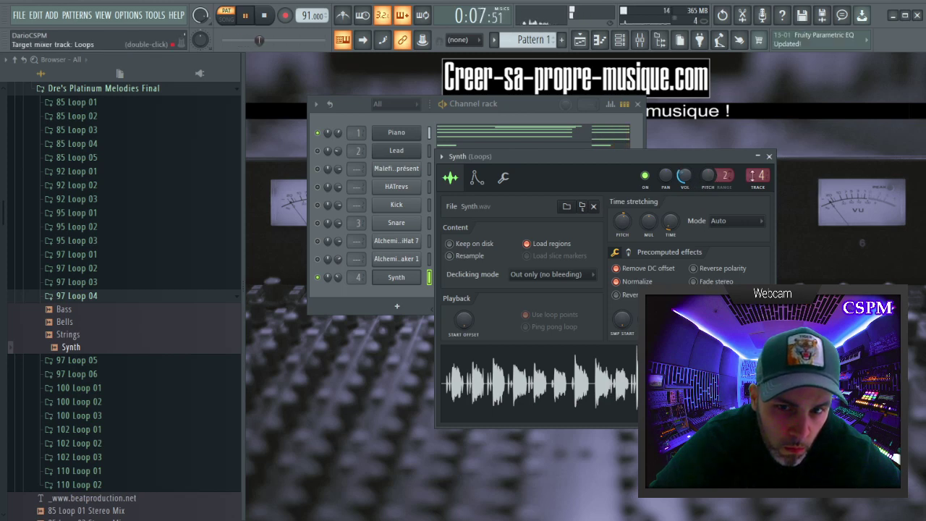
double_click(756, 175)
key("space")
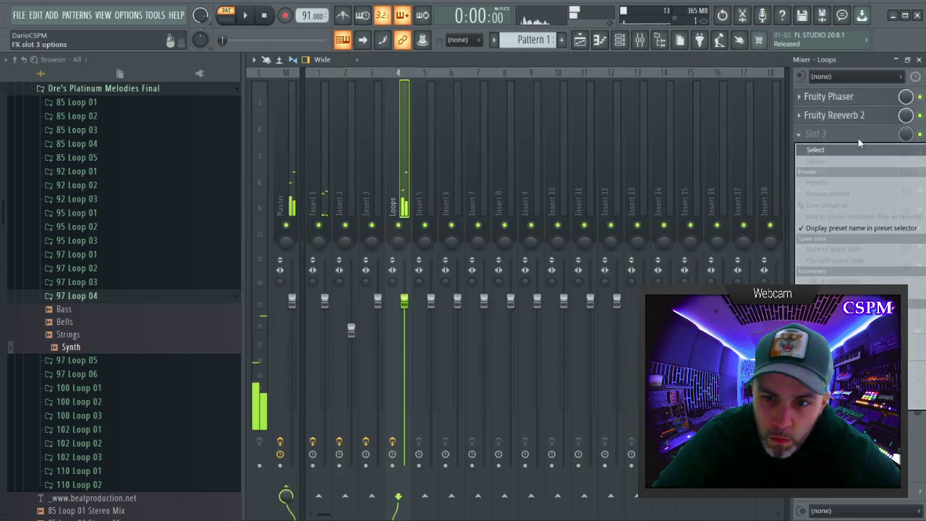
Load the Auto-Tune EFX plugin into the third effect slot of the Loops mixer track.
left_click(858, 135)
left_click(816, 150)
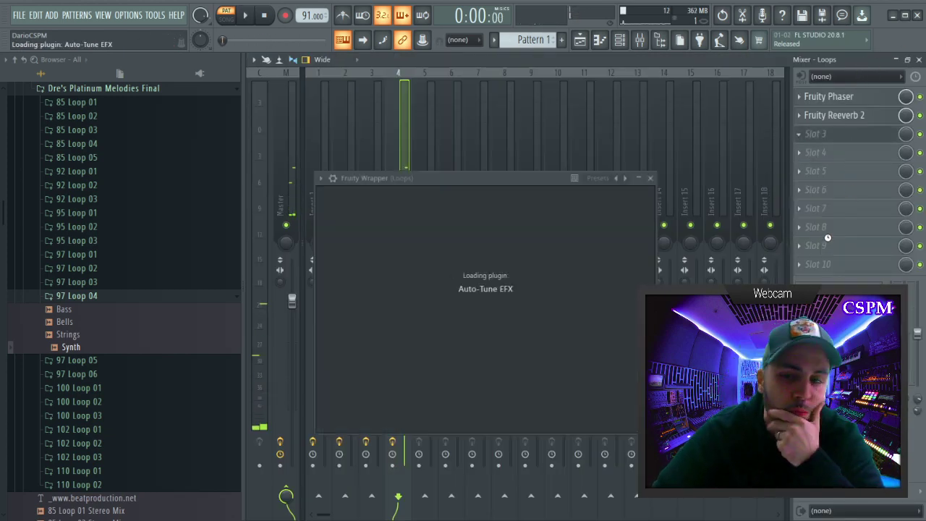
left_click_drag(628, 167, 632, 95)
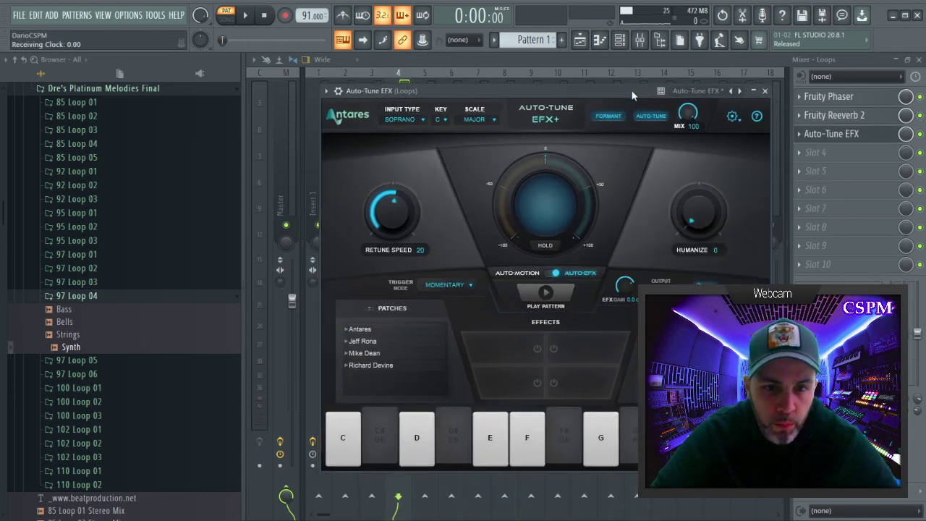
Set Auto-Tune EFX to the Instrument input type, key A and the Minor scale.
left_click(416, 119)
left_click(411, 169)
left_click(441, 120)
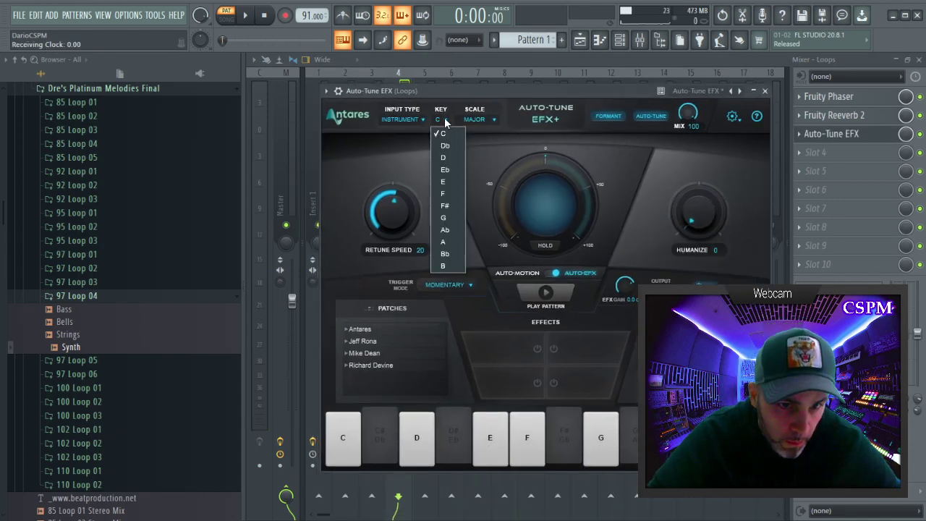
left_click(443, 242)
left_click(476, 119)
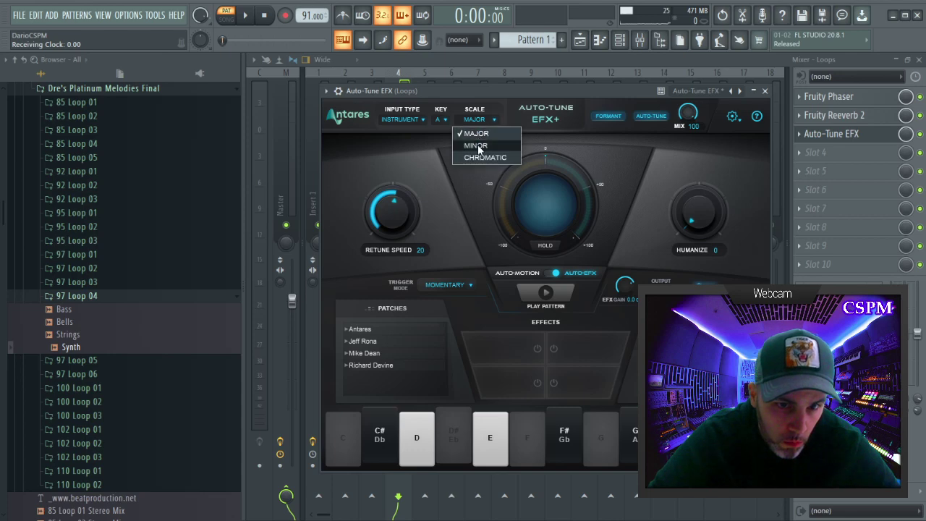
left_click(476, 144)
Move Auto-Tune EFX to the first effect slot of the Loops track, start playback and close the plugin and mixer.
left_click_drag(610, 89, 552, 109)
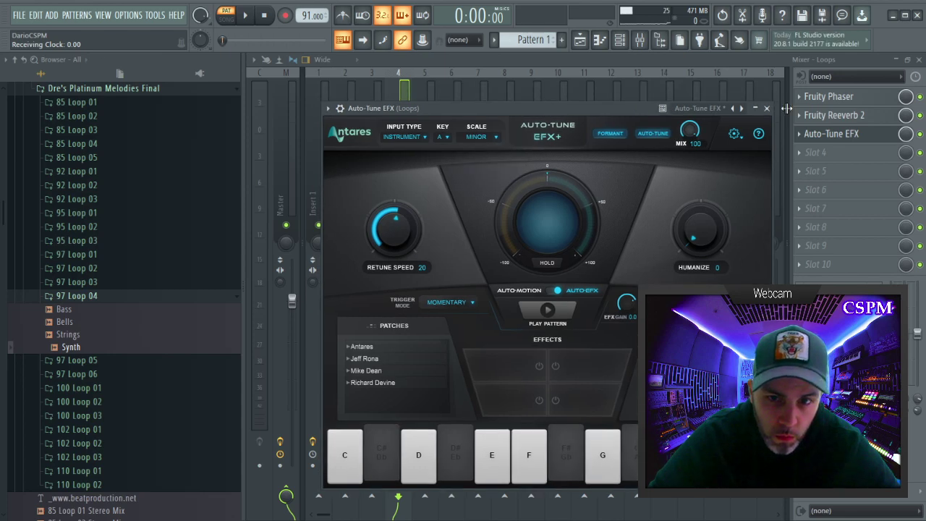
scroll(835, 138, "up", 2)
key("space")
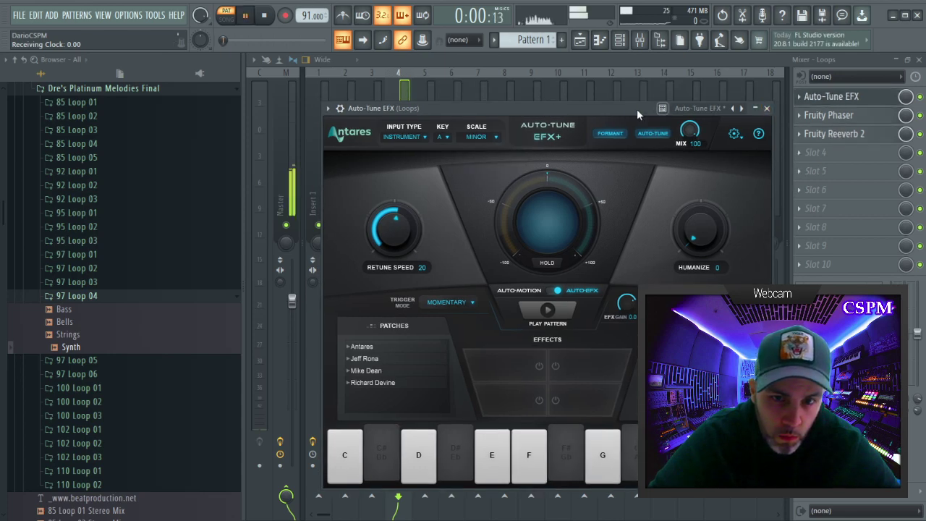
left_click_drag(611, 109, 601, 103)
left_click(759, 102)
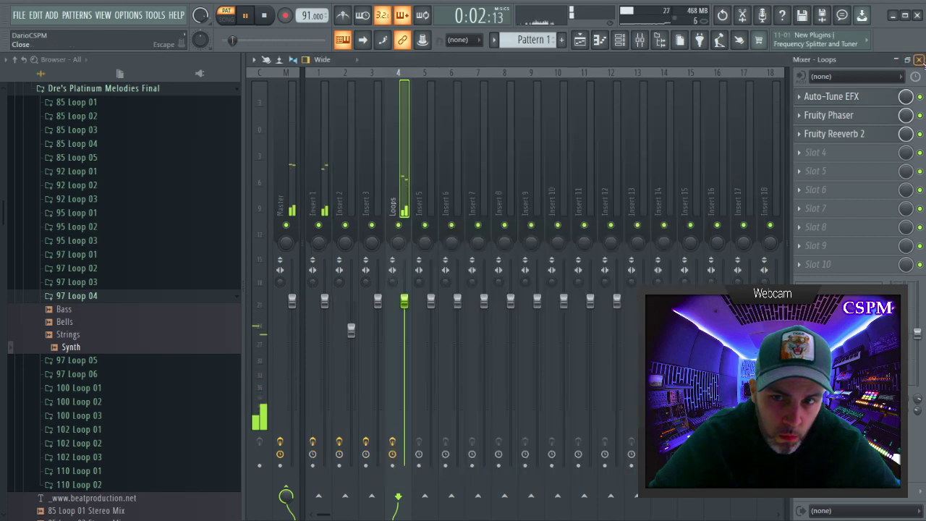
left_click(918, 60)
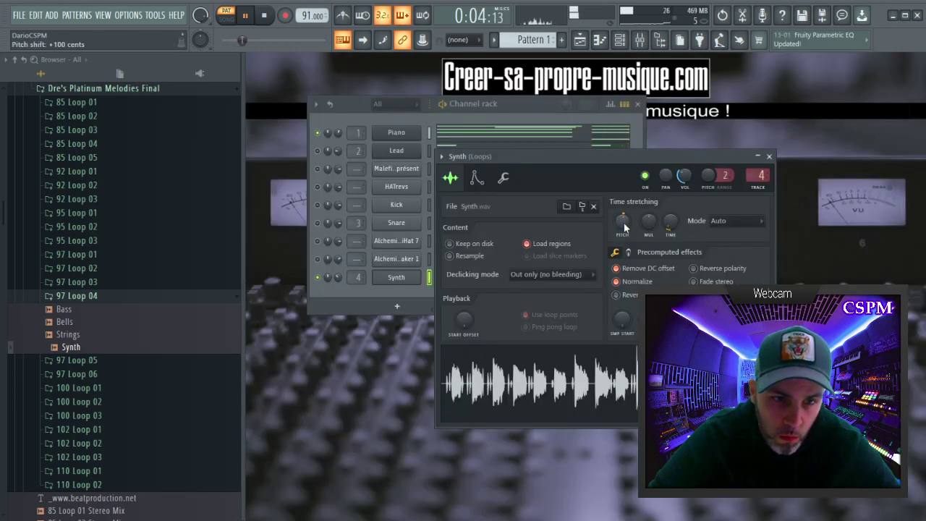
Try several time-stretching pitch settings for the Synth sample, auditioning them with the pattern.
left_click_drag(622, 221, 626, 227)
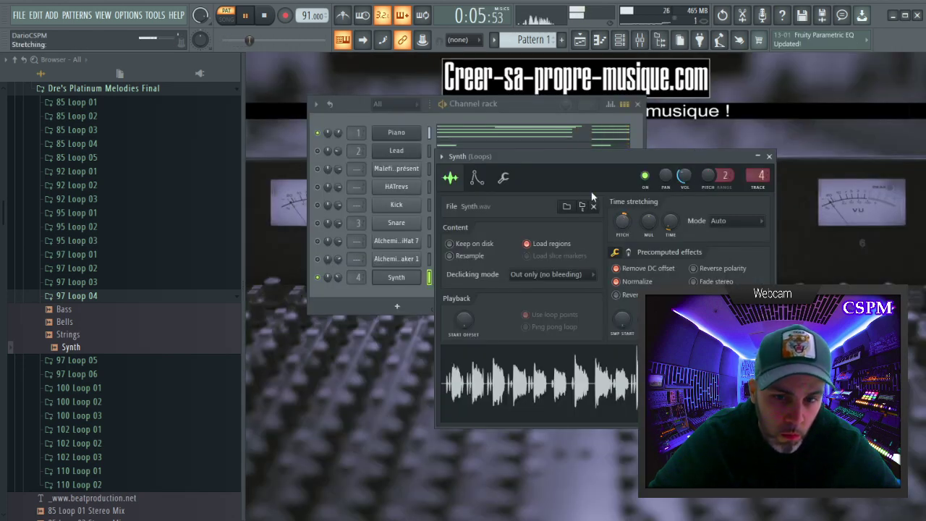
left_click_drag(653, 155, 690, 158)
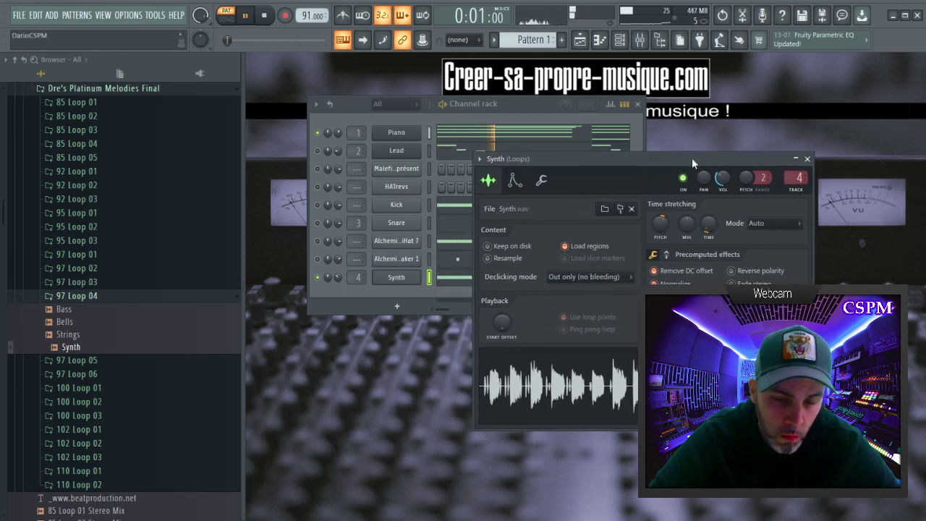
key("space")
left_click_drag(659, 228, 659, 220)
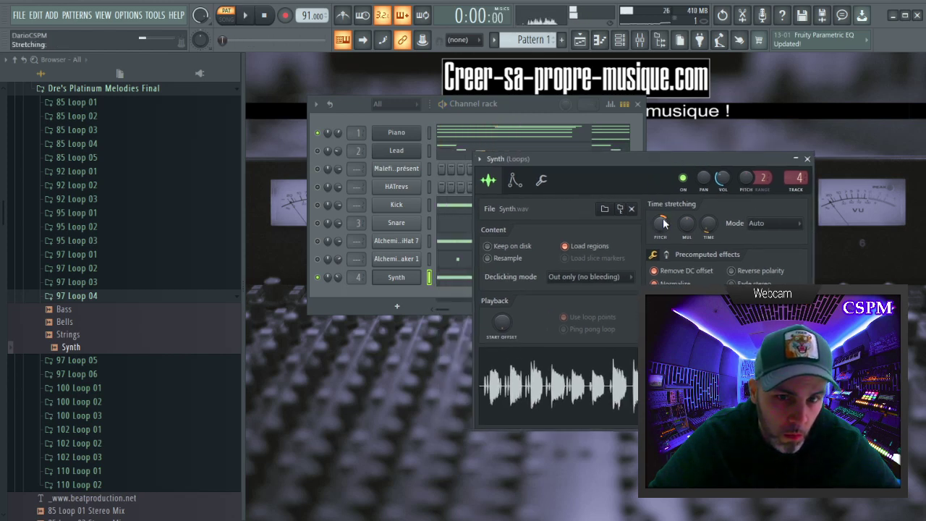
key("space")
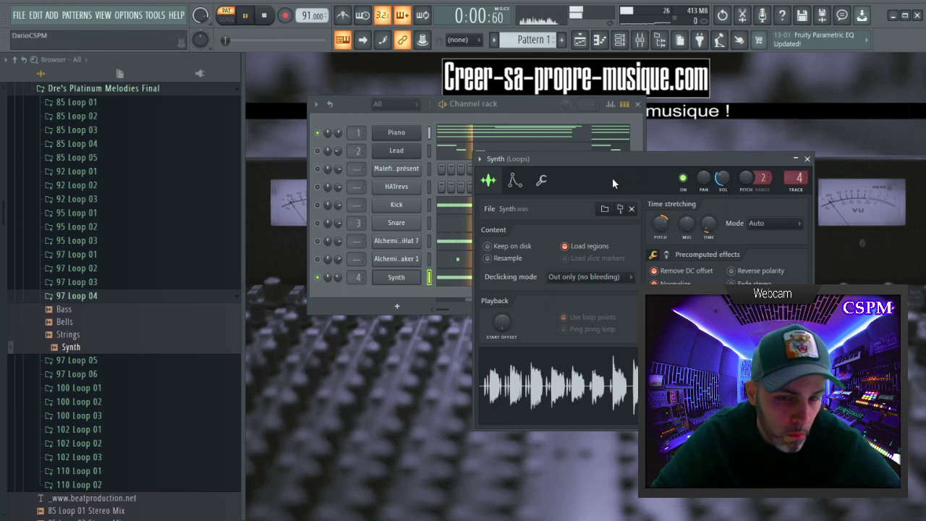
key("space")
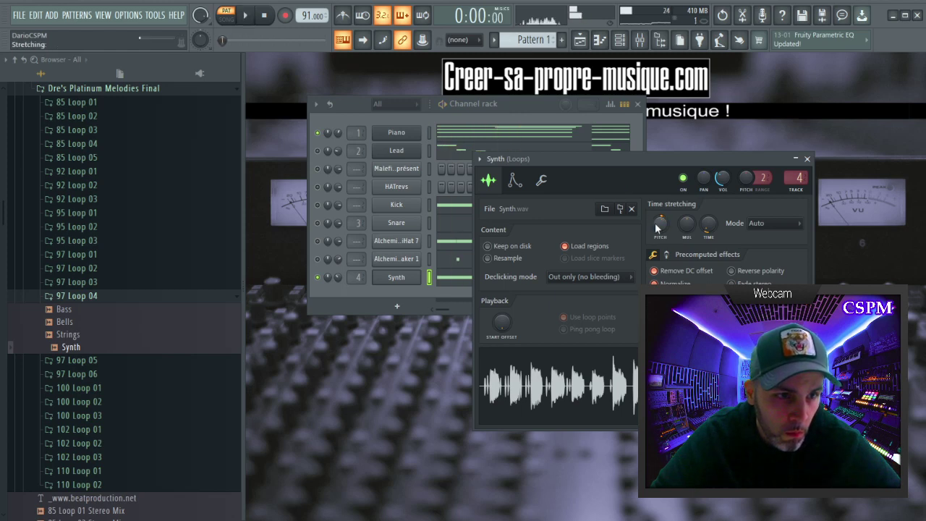
key("space")
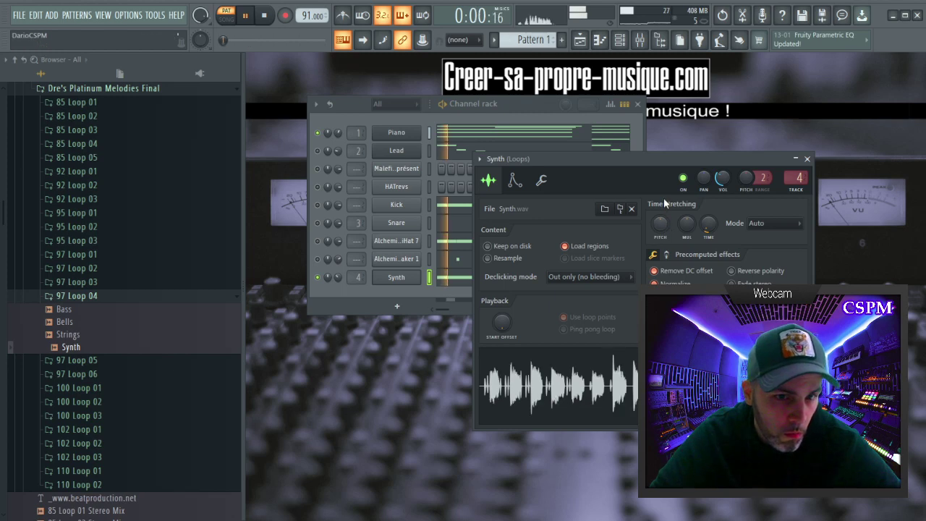
Try lower pitch shifts of -100 and -500 cents for the Synth sample and audition them.
left_click_drag(661, 222, 661, 230)
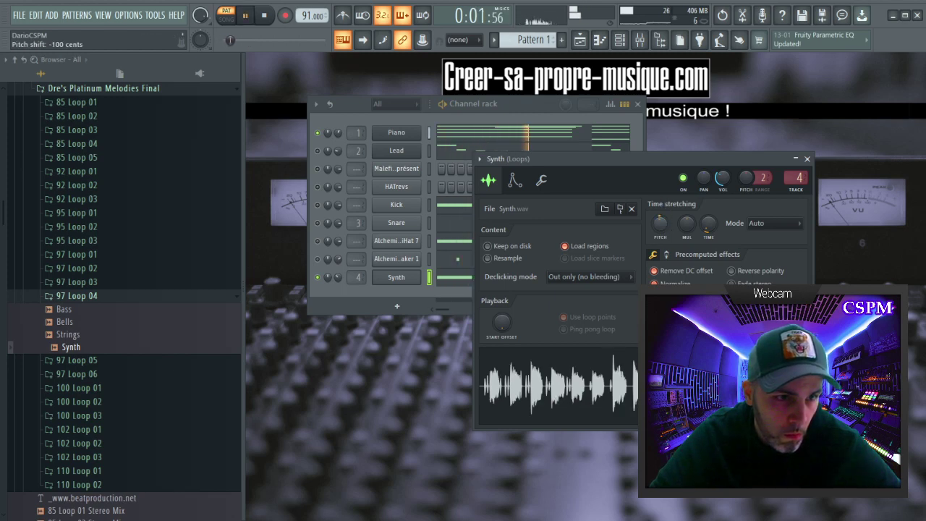
key("space")
key("space")
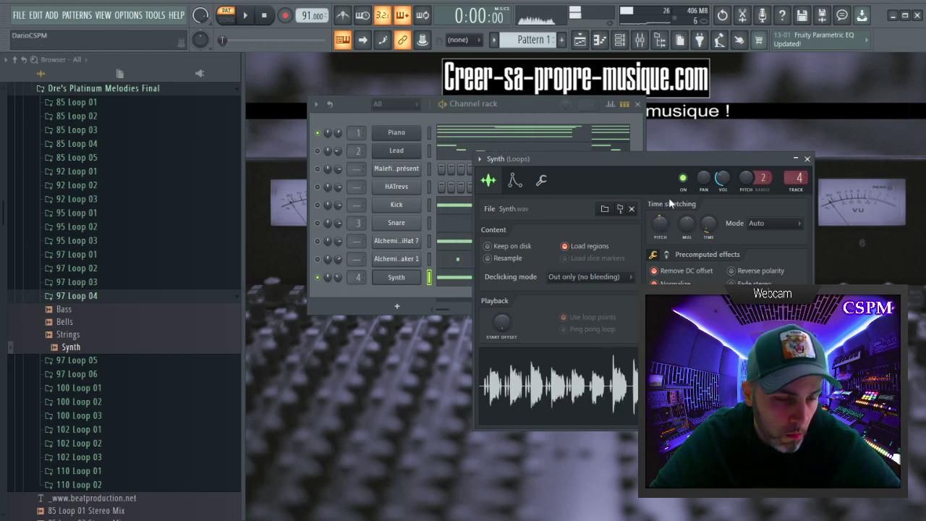
key("space")
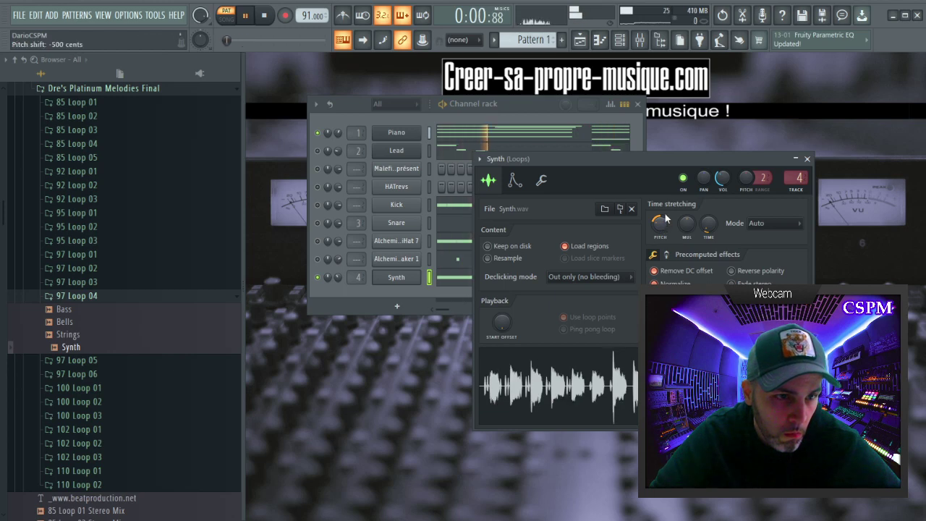
key("space")
Close the Synth channel's settings and delete the channel from the channel rack.
left_click(808, 159)
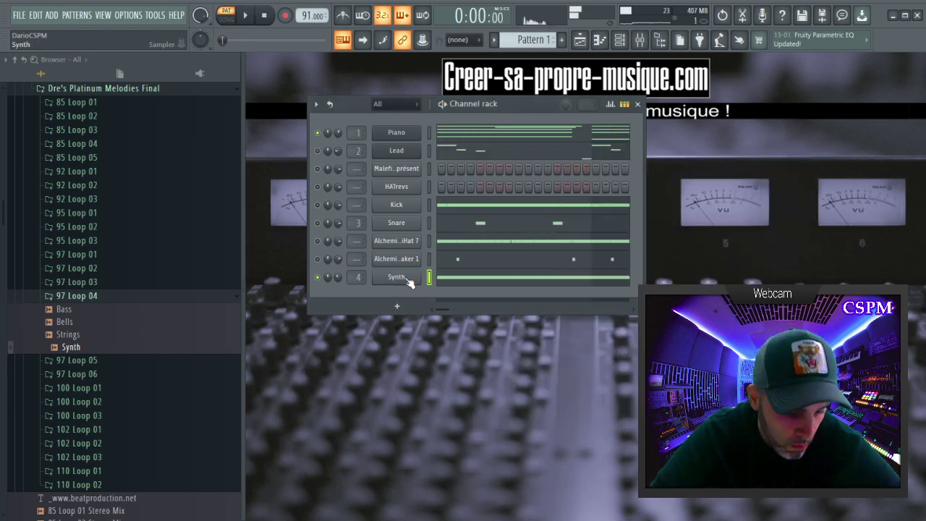
right_click(407, 275)
key("d")
Preview the Bells, Strings and other samples in the 97 Loop 04, 97 Loop 03 and 97 Loop 02 folders.
left_click(68, 335)
left_click(76, 323)
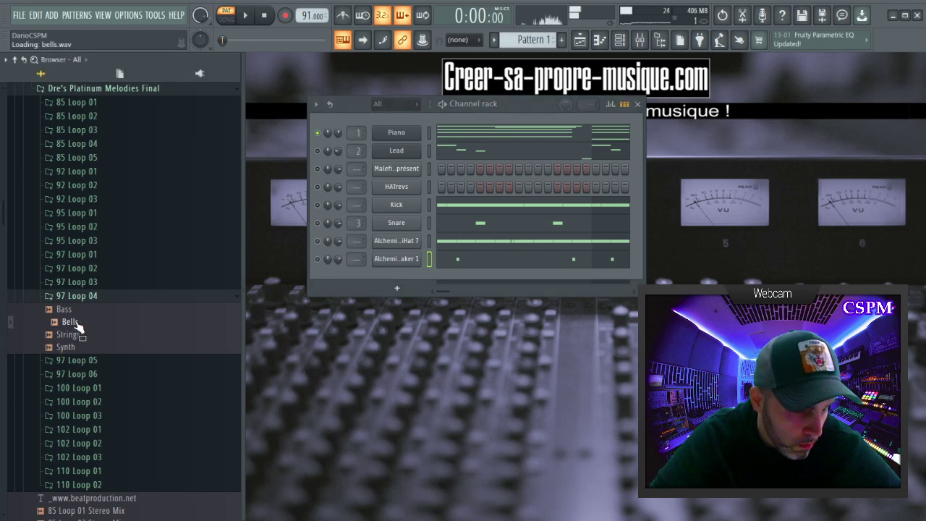
left_click(77, 298)
left_click(79, 284)
left_click(76, 297)
left_click(73, 311)
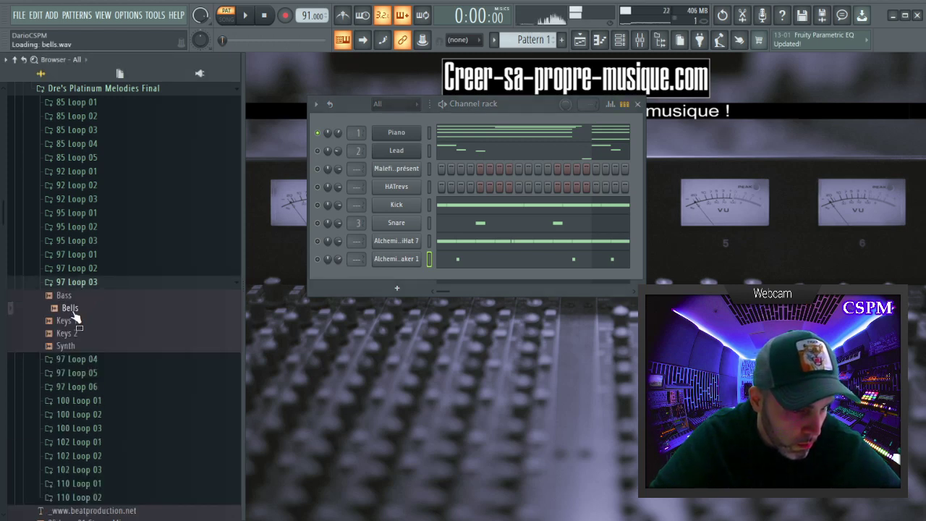
mouse_move(76, 316)
left_mouse_down()
mouse_move(80, 347)
mouse_move(90, 279)
mouse_move(80, 331)
left_mouse_up()
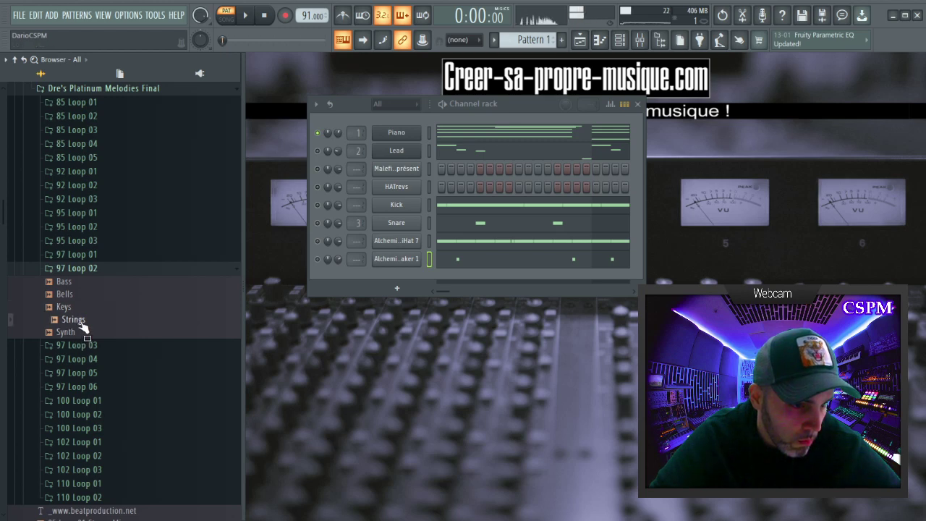
Add the Synth sample from 97 Loop 01 as a new channel and open its settings while the pattern plays.
left_click_drag(82, 325, 401, 277)
key("space")
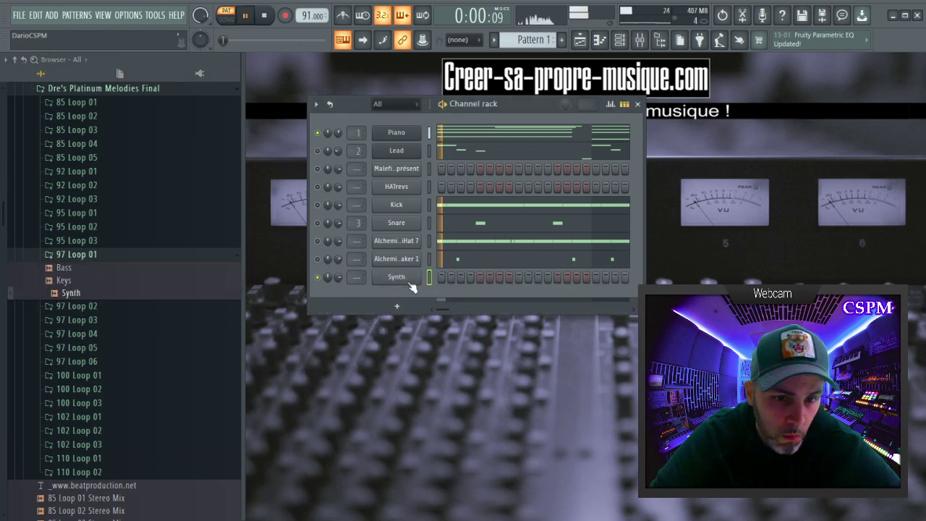
left_click(409, 280)
left_click(568, 351)
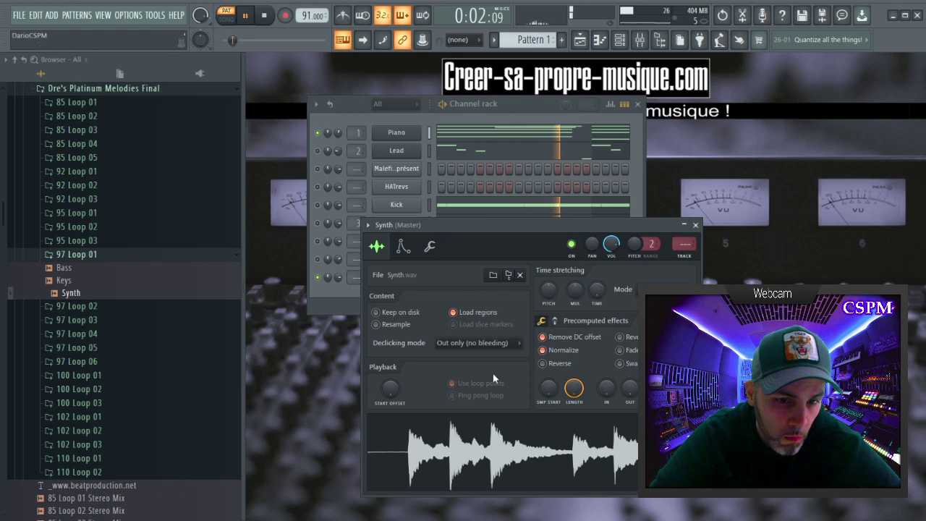
key("space")
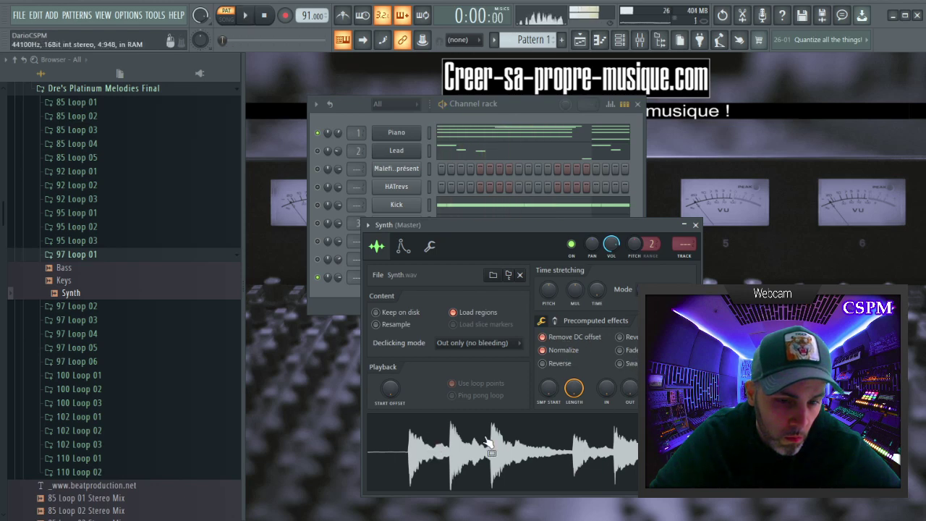
Move the Synth sample's start forward to its first hit, trimming the silence at the beginning, and close its settings.
right_click(489, 440)
left_click(576, 241)
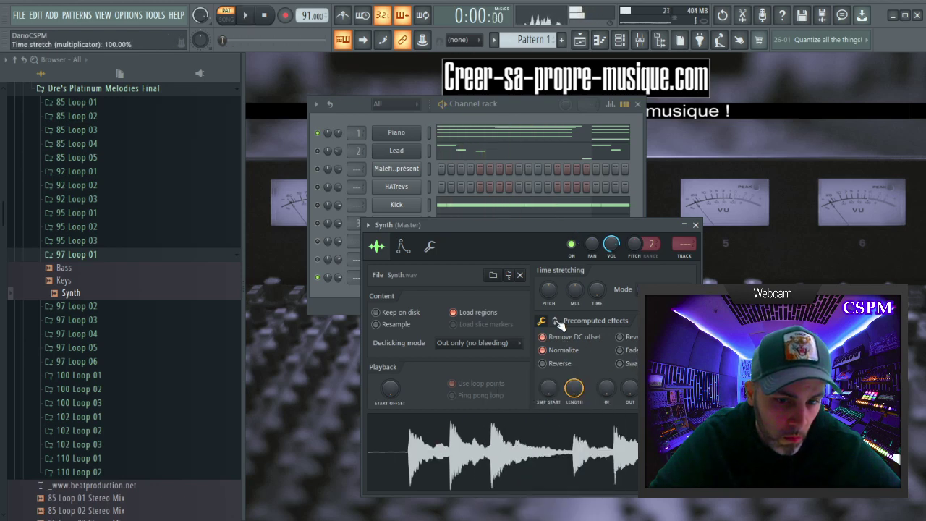
mouse_move(554, 388)
left_mouse_down()
mouse_move(554, 374)
mouse_move(549, 382)
left_mouse_up()
key("Escape")
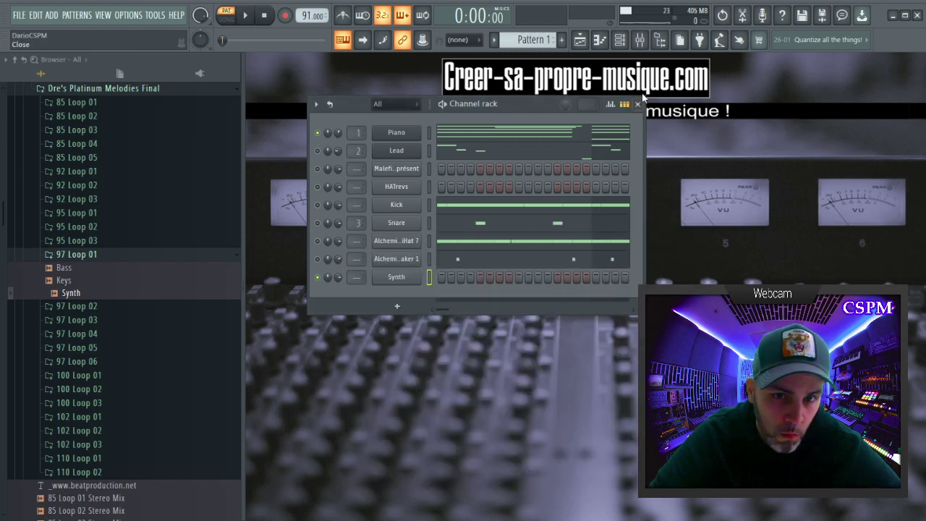
Place a four-bar C5 note at the start of the Synth's piano roll and play the pattern.
left_click(600, 39)
left_click(313, 291)
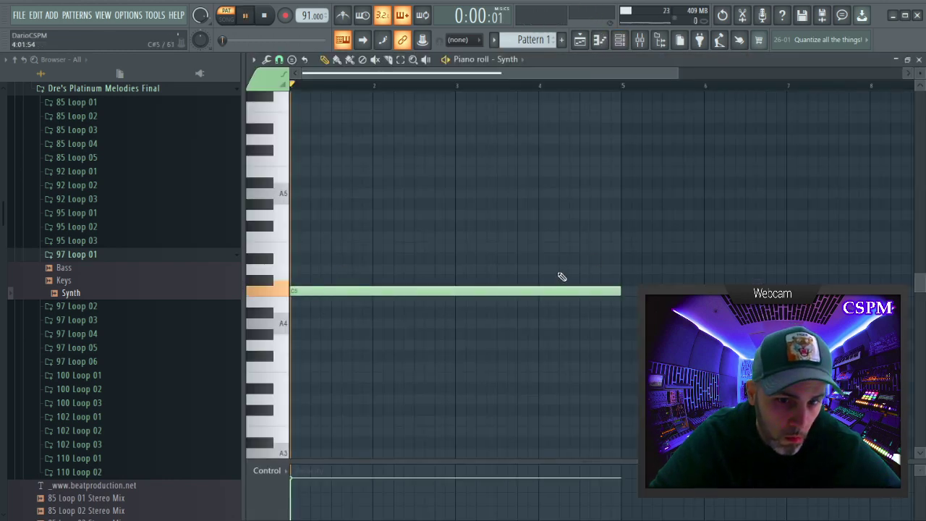
key("space")
Lower the new Synth sample's time-stretching pitch to -300 cents and set its stretch time to the project tempo.
left_click(620, 39)
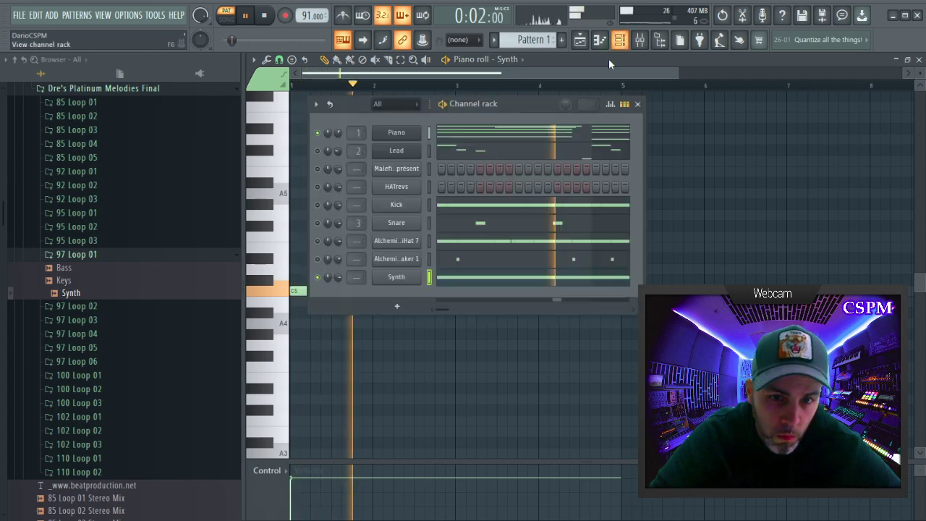
left_click(405, 275)
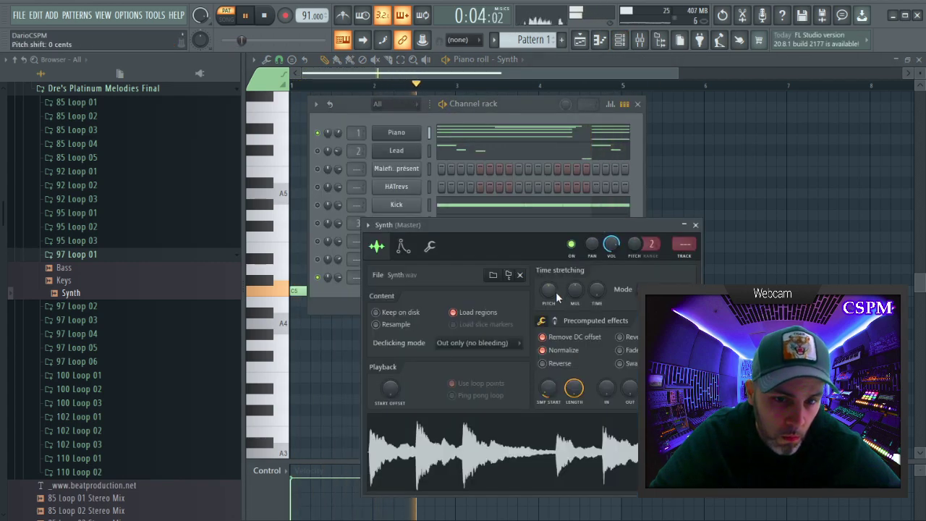
left_click_drag(555, 292, 556, 296)
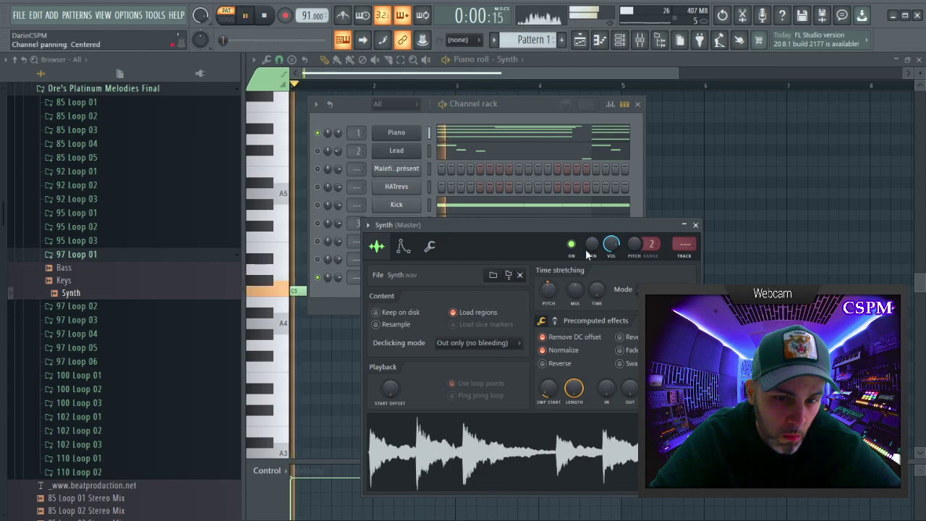
left_click_drag(586, 224, 707, 179)
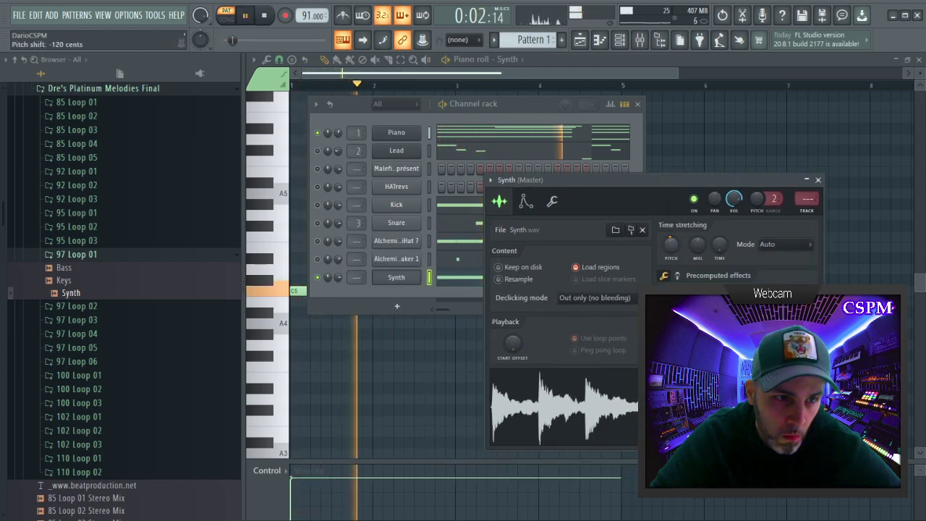
left_click_drag(675, 251, 673, 262)
key("space")
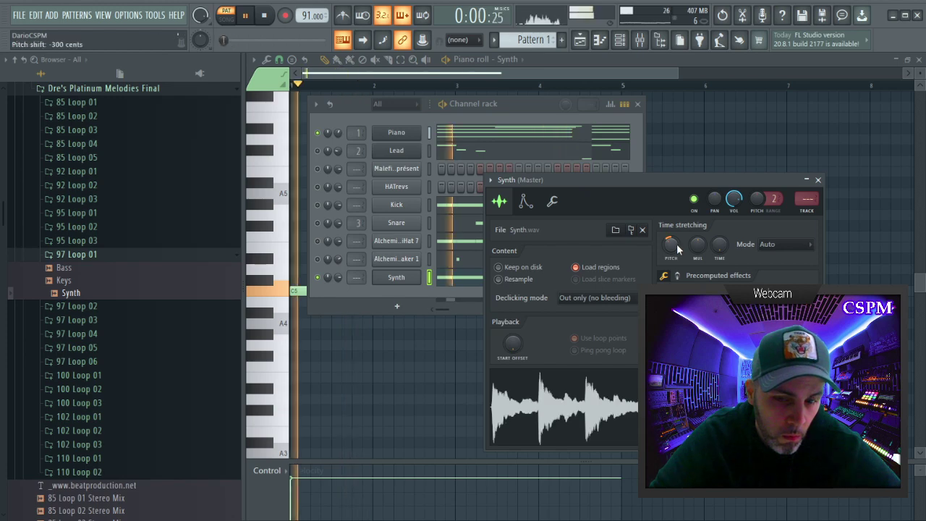
key("space")
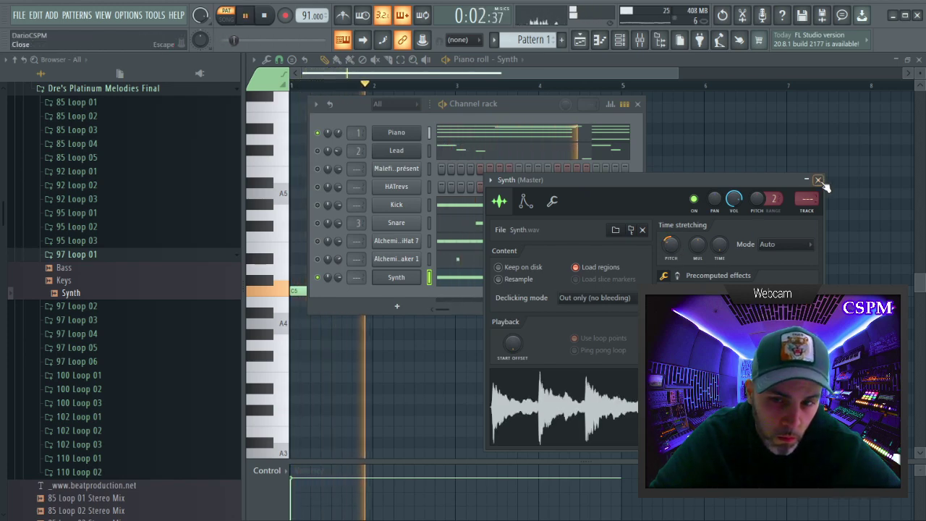
right_click(722, 249)
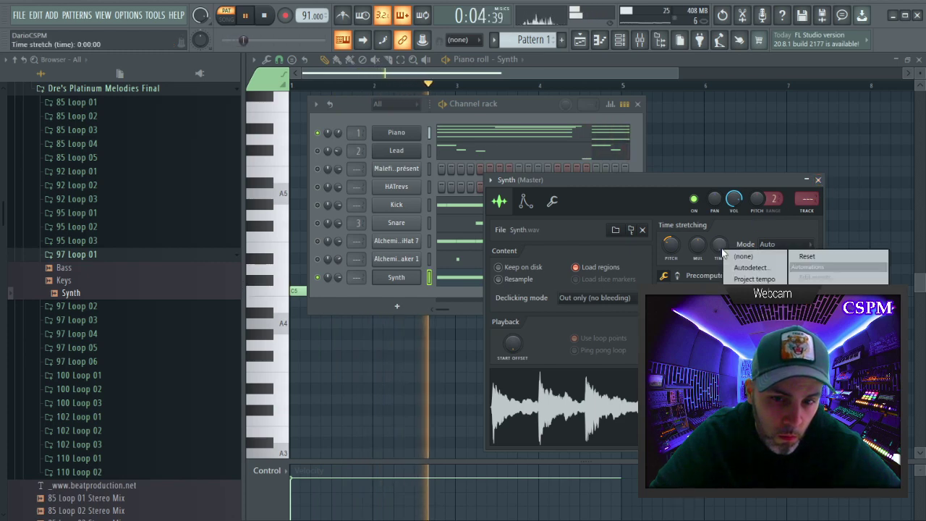
left_click(753, 280)
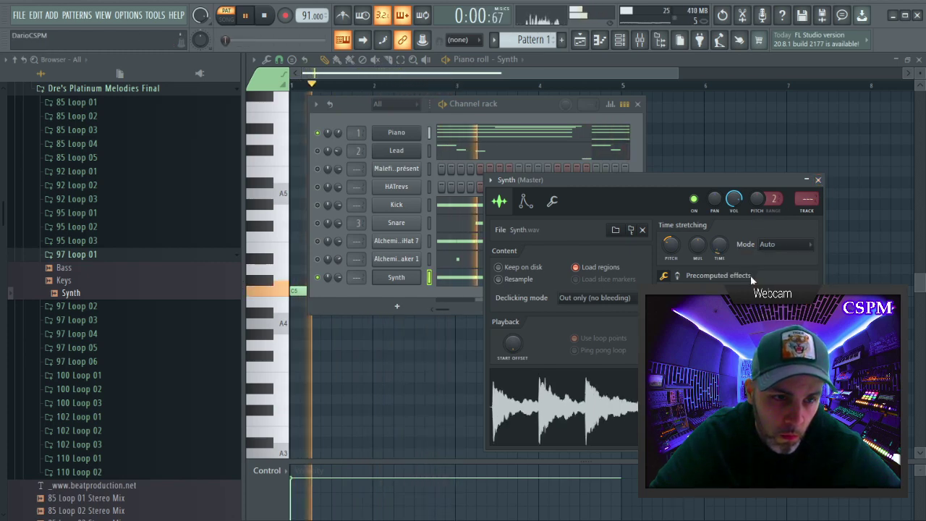
Open the Synth channel's sample in the Edison audio editor.
right_click(720, 248)
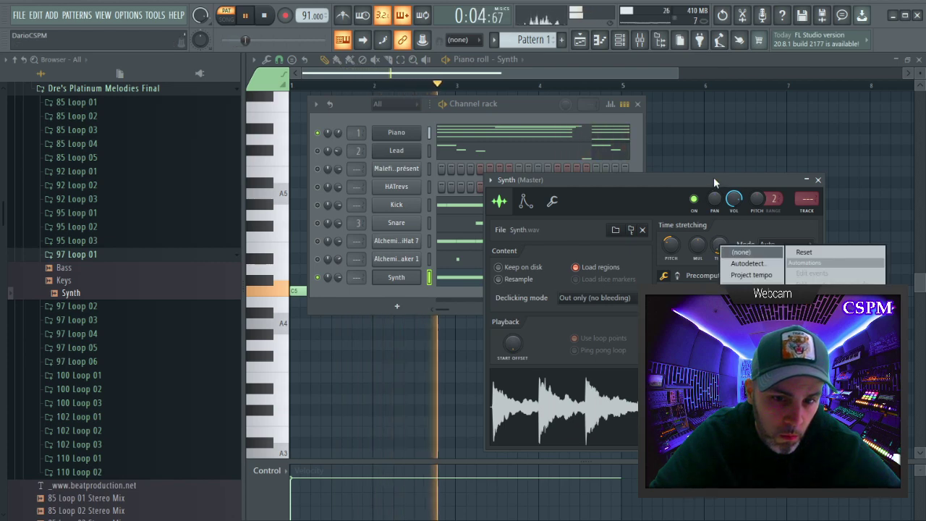
left_click_drag(699, 180, 695, 180)
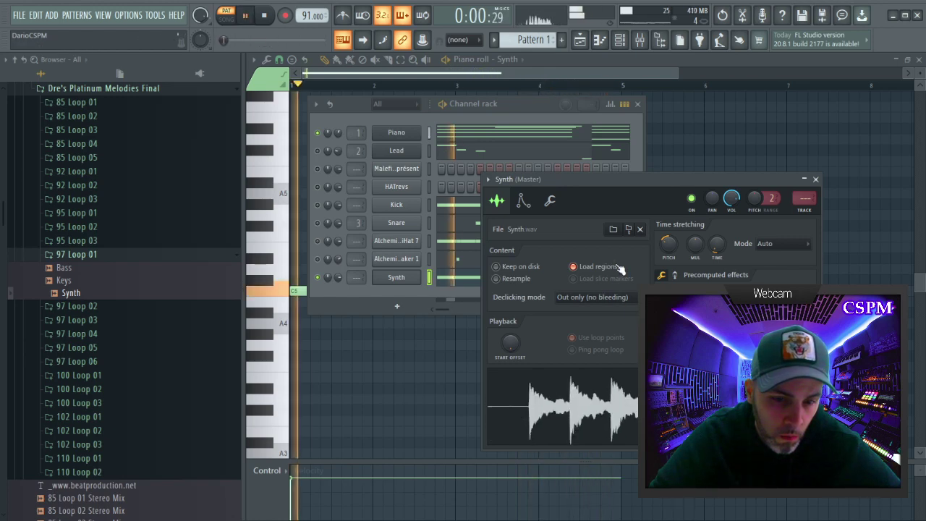
right_click(598, 378)
left_click(619, 397)
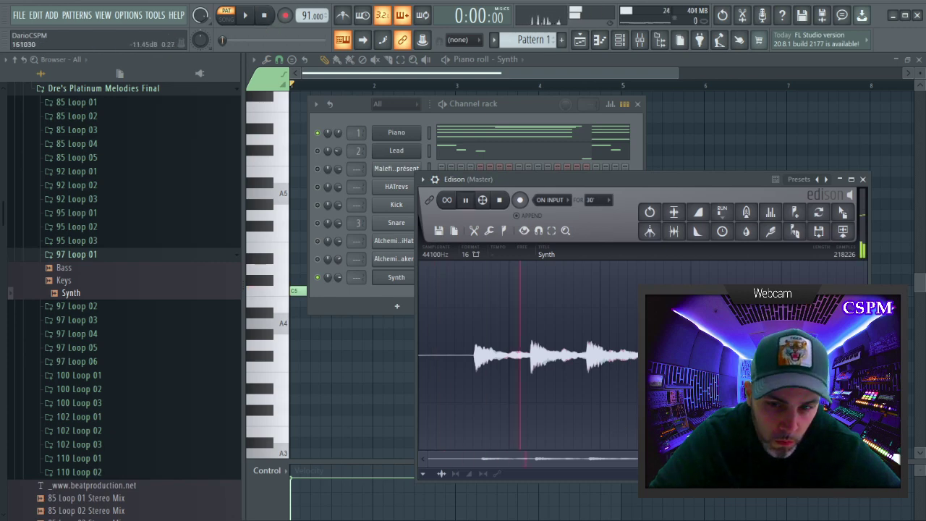
Trim the silence from the Synth sample in Edison, load the trimmed audio back into the channel and close Edison.
key("space")
left_click(674, 231)
double_click(698, 308)
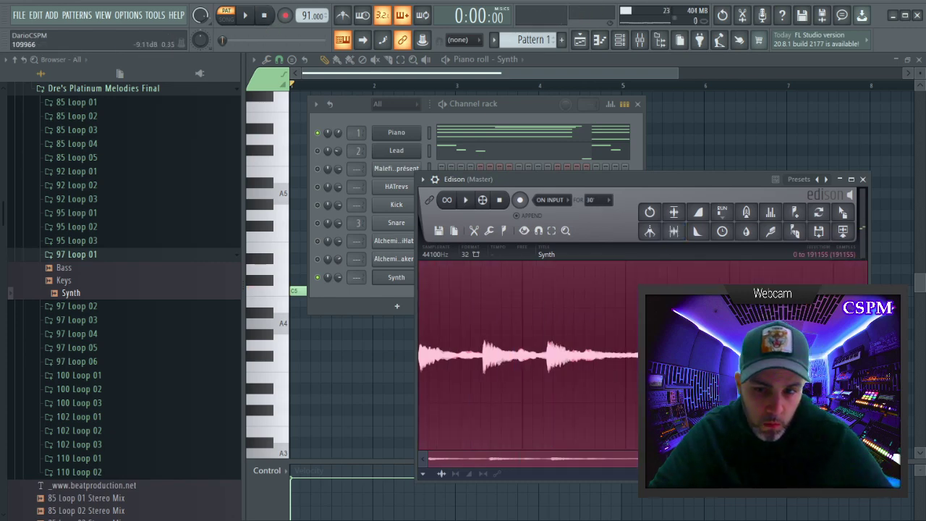
left_click_drag(843, 213, 695, 387)
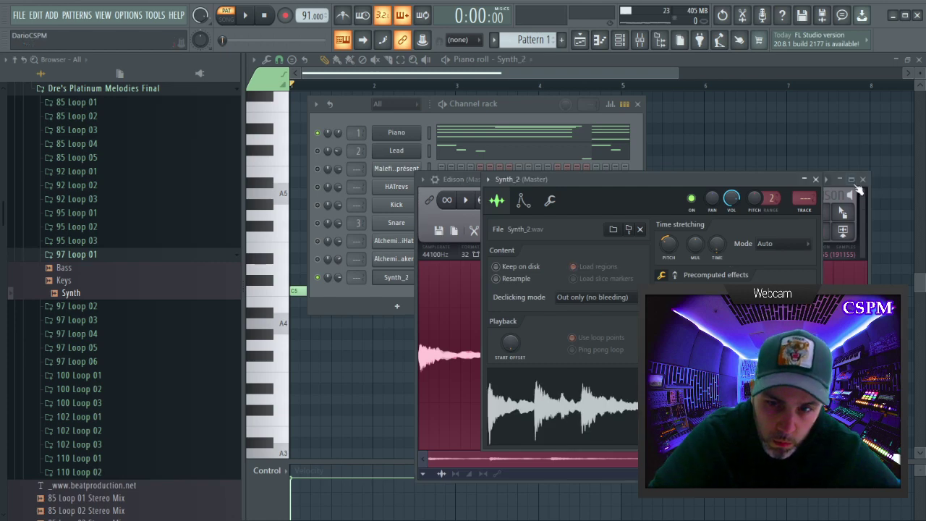
left_click(867, 180)
Lower Synth_2's time-stretching pitch to -400 cents and set its stretch time to two bars, restarting playback to check the timing.
key("space")
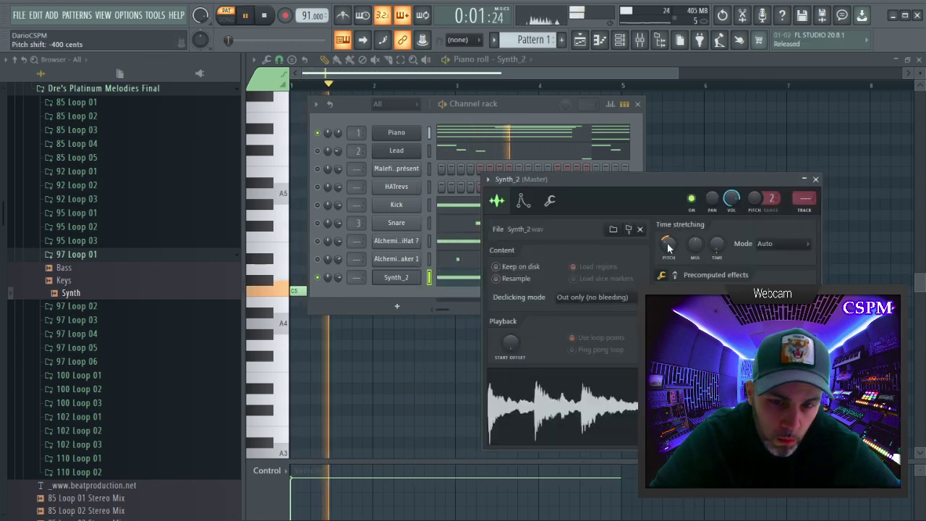
right_click(722, 249)
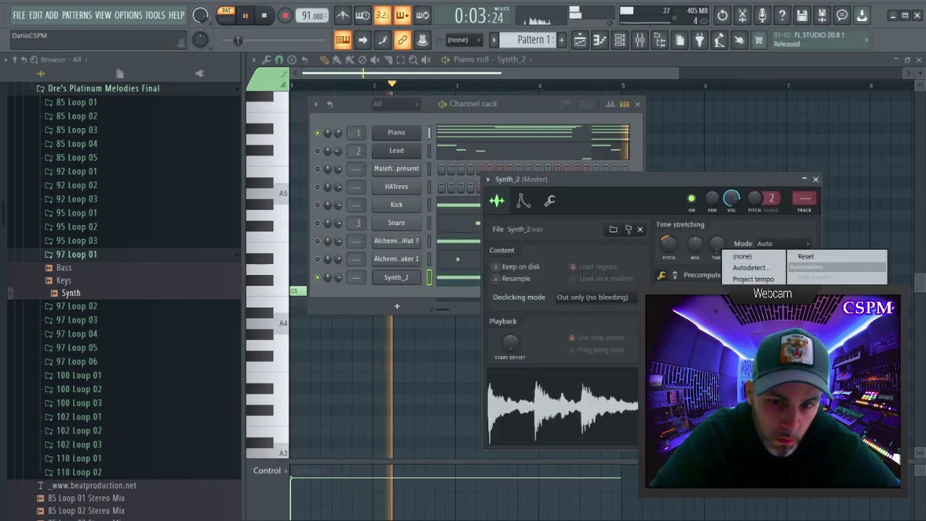
left_click(747, 314)
key("space")
key("space")
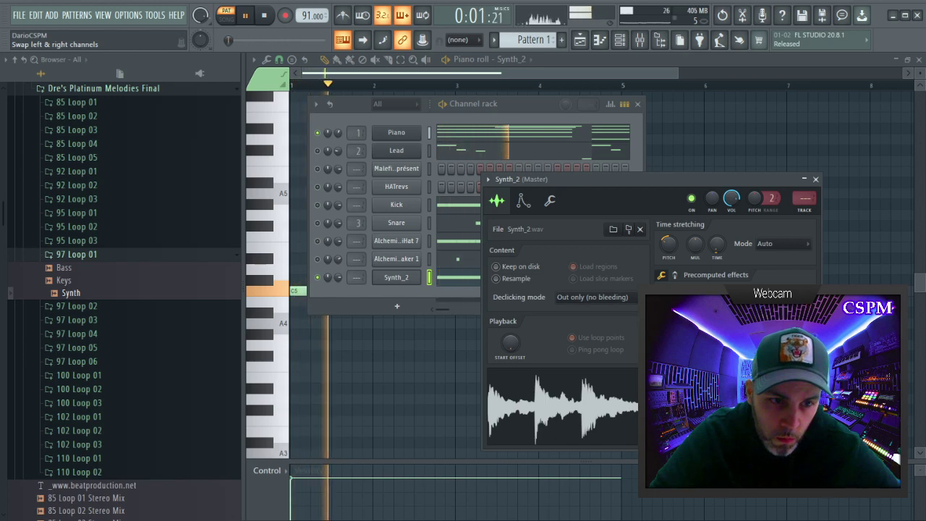
right_click(719, 249)
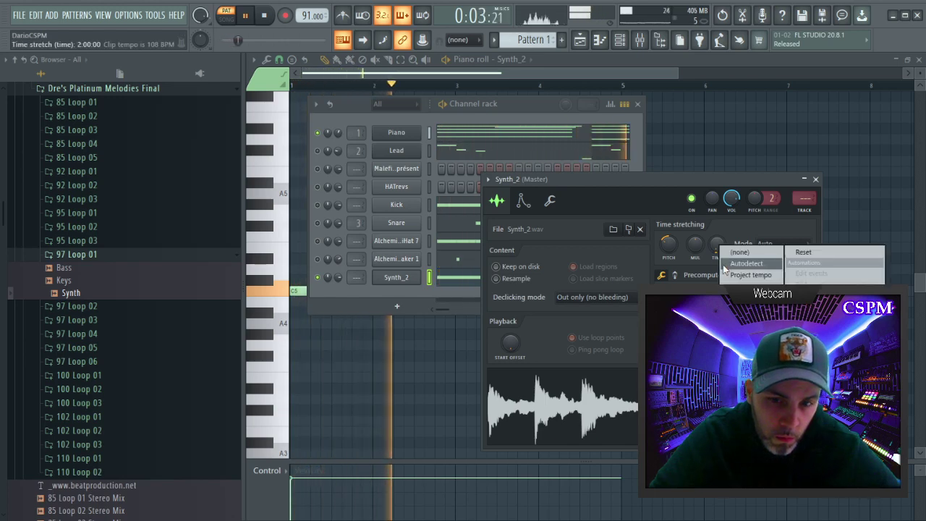
left_click(742, 326)
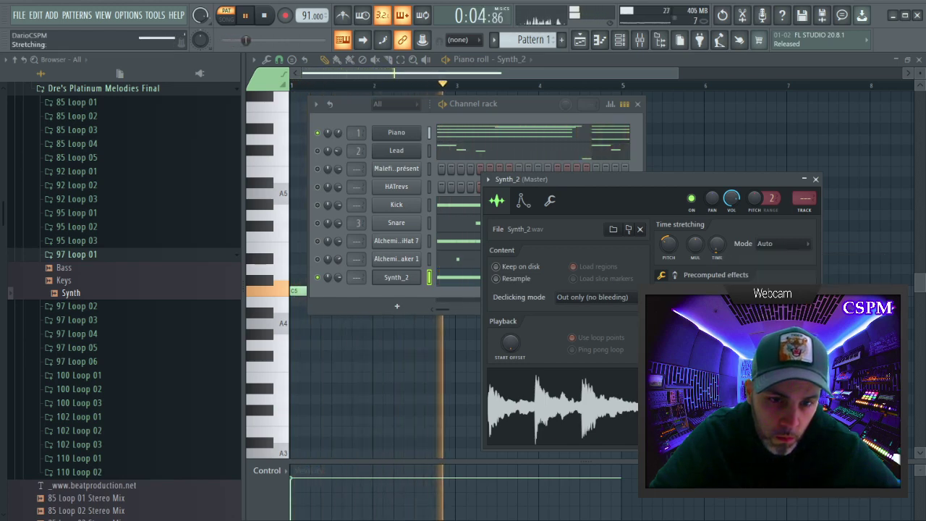
key("space")
key("space")
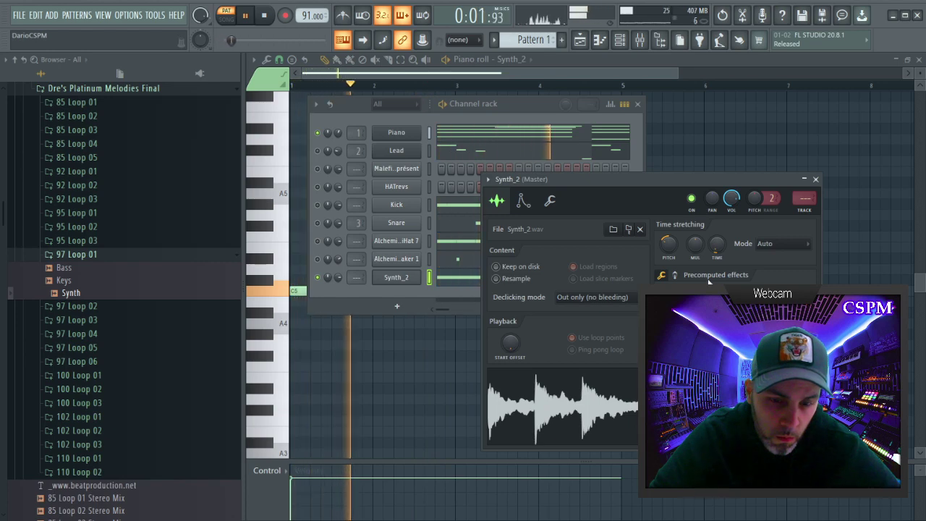
Lower Synth_2's channel volume, replay the pattern from the start and close the channel settings.
scroll(723, 249, "down", 1)
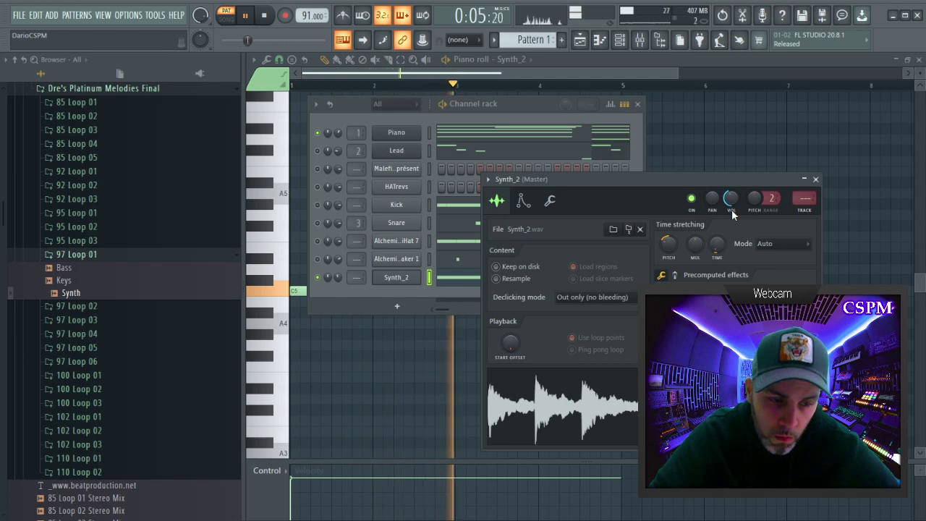
key("space")
key("space")
left_click(815, 180)
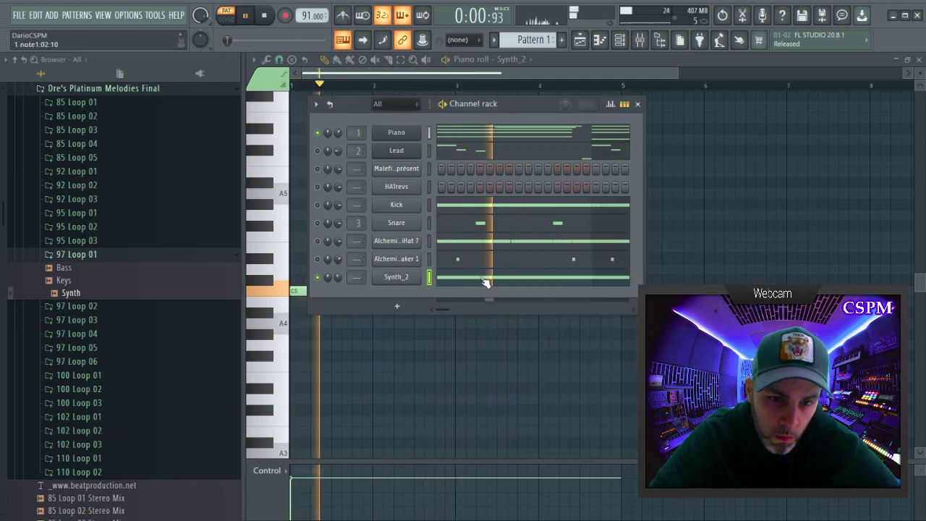
Shorten Synth_2's C5 note to two bars, add a second two-bar C5 at bar 3 and close the piano roll.
left_click(484, 280)
left_click(455, 280)
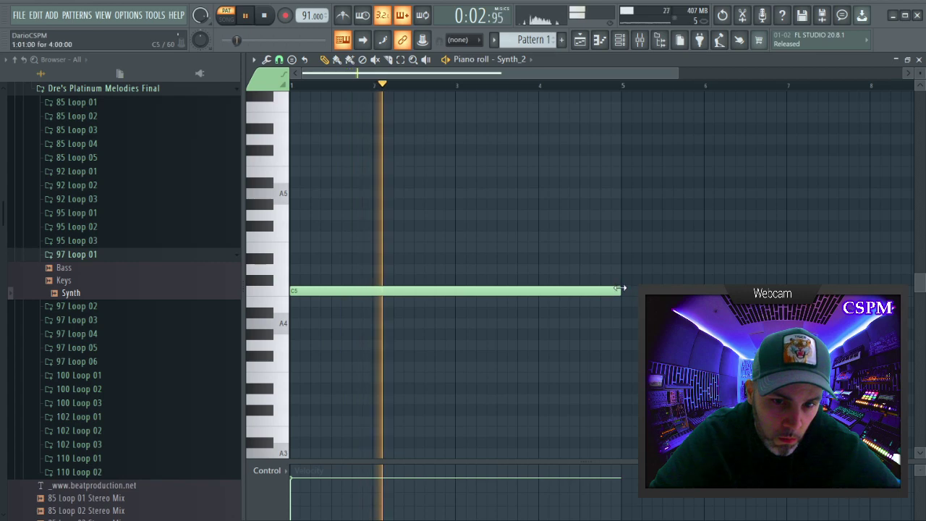
left_click_drag(620, 291, 454, 331)
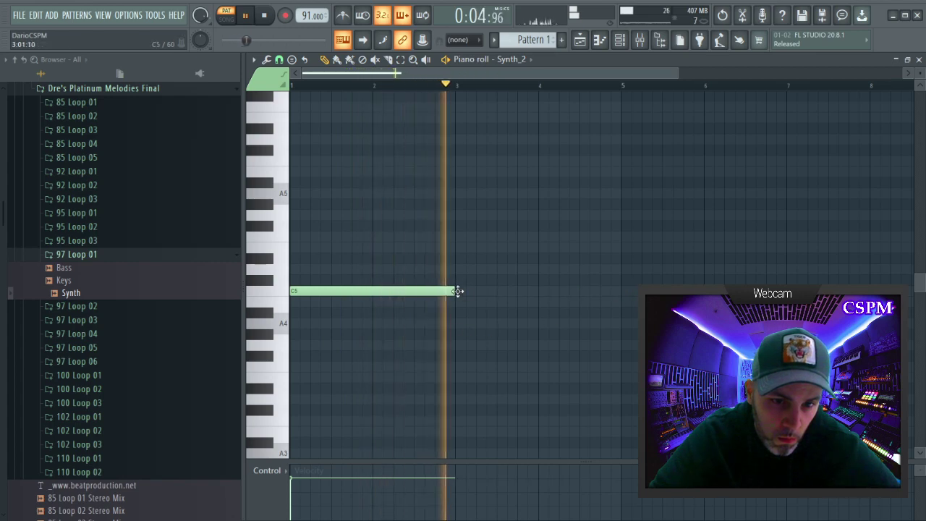
left_click(456, 291)
left_click(919, 60)
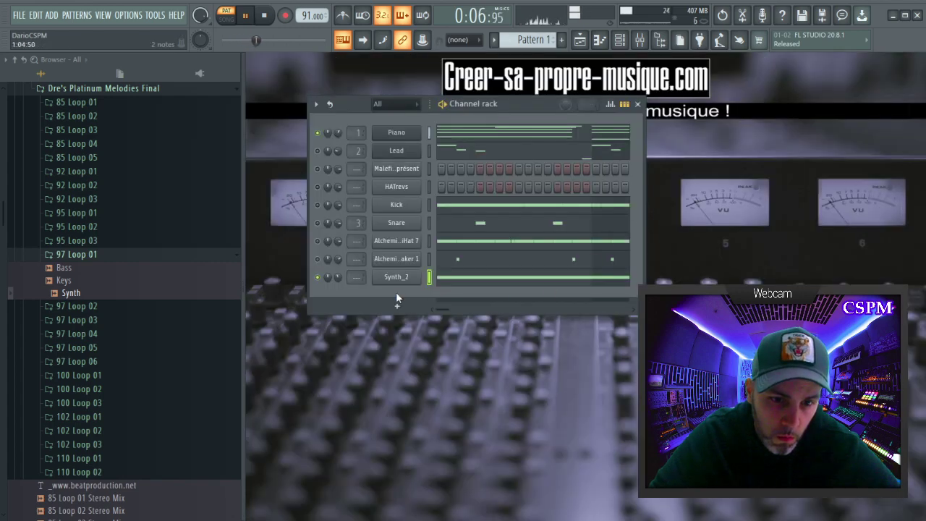
Route Synth_2 to mixer track 4 (Loops), remove that track's Auto-Tune EFX and move its remaining effects up one slot.
left_click_drag(356, 277, 356, 262)
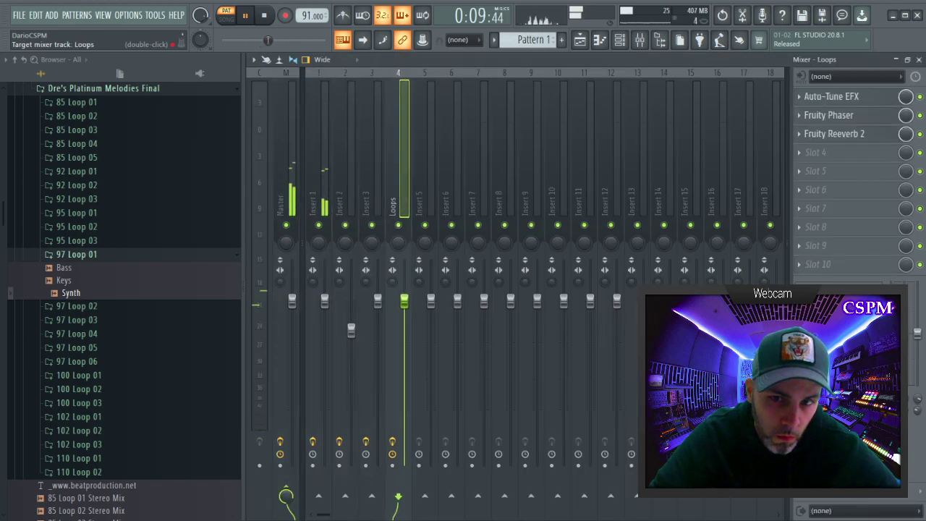
left_click(797, 97)
left_click(844, 121)
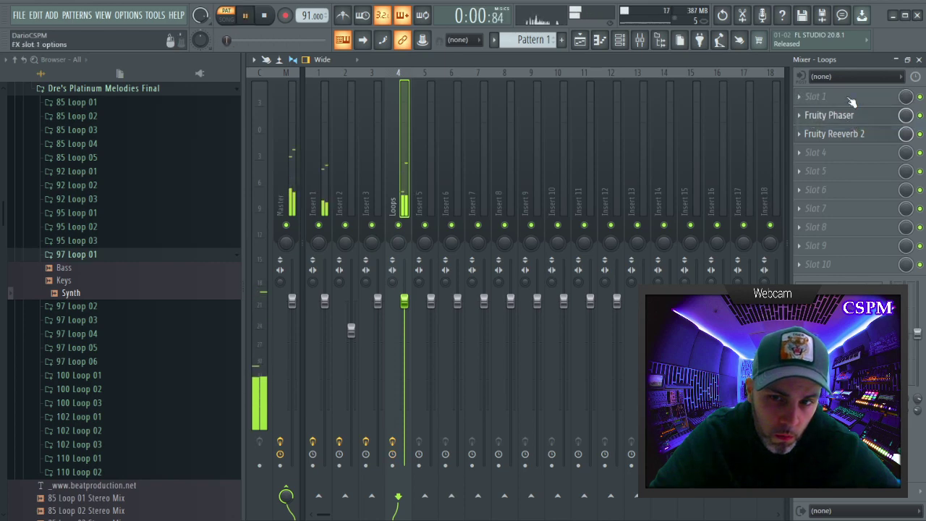
scroll(847, 116, "up", 1)
scroll(838, 136, "up", 1)
left_click(918, 60)
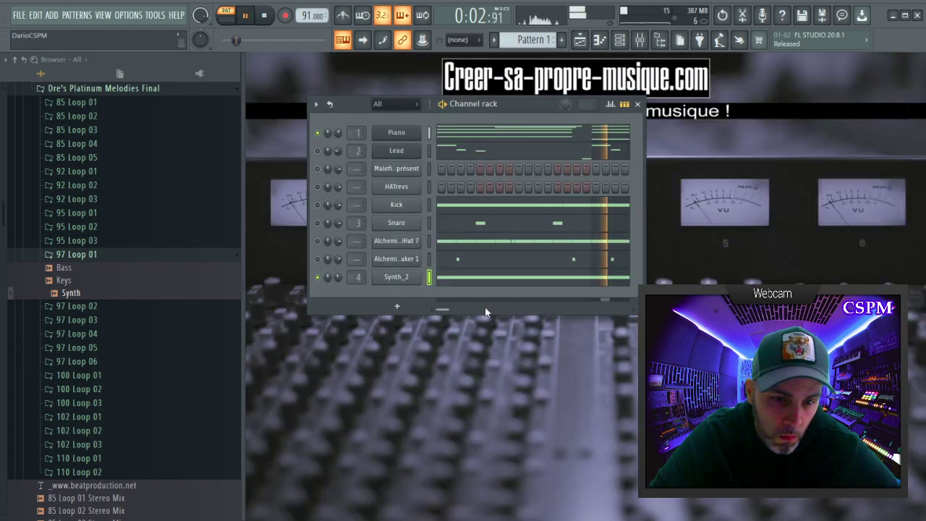
Audition lower time-stretching pitches for Synth_2 from -500 to -900 cents while the pattern plays, and settle on +100 cents.
left_click_drag(524, 111, 572, 188)
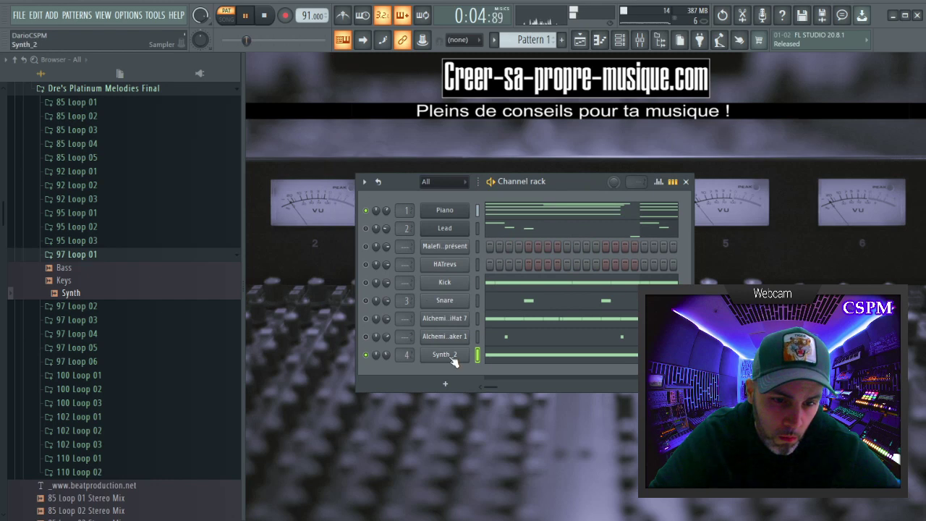
left_click(452, 358)
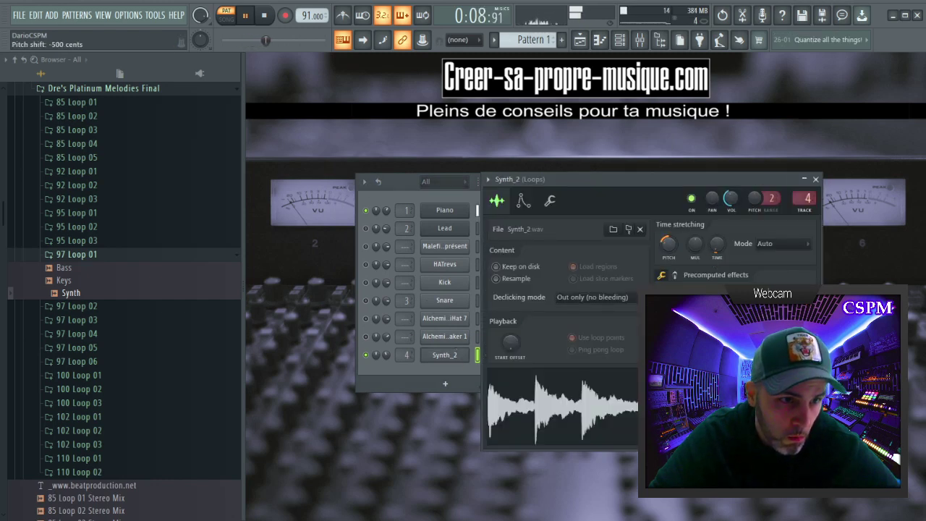
left_click_drag(669, 238, 669, 237)
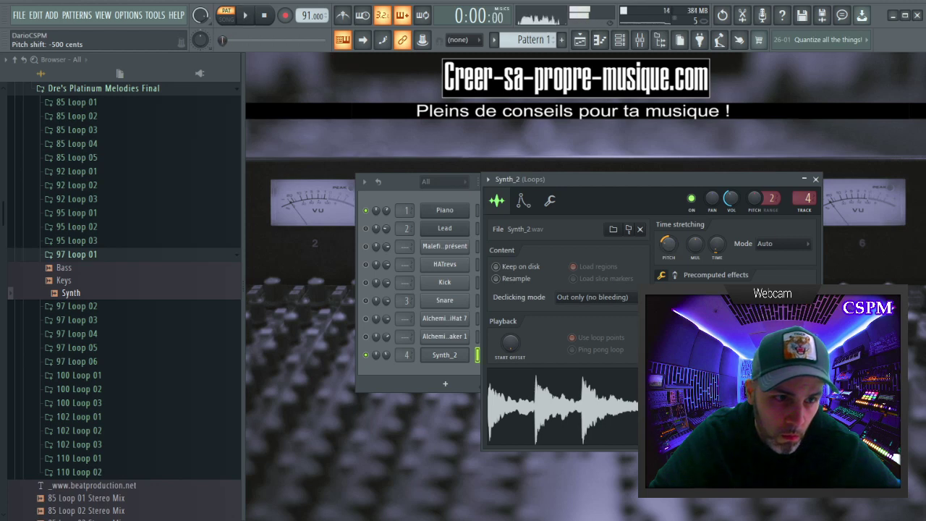
key("space")
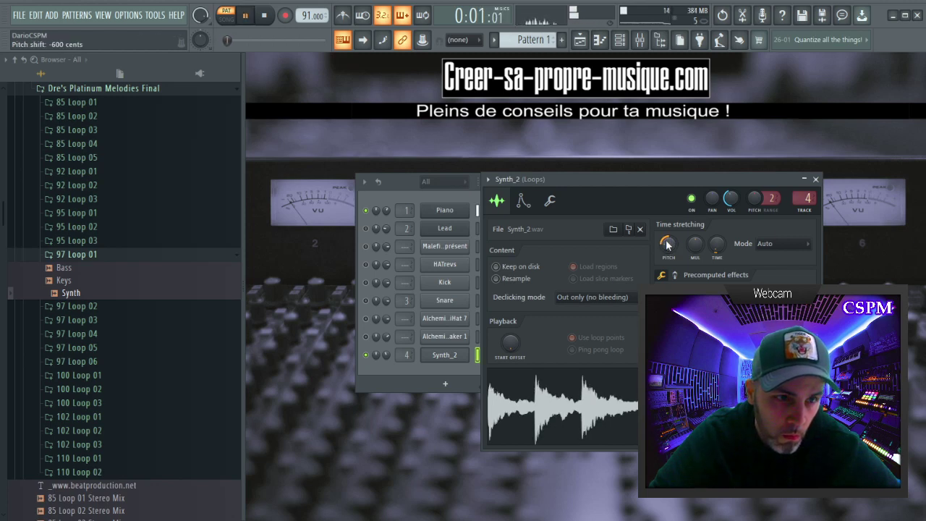
scroll(669, 246, "down", 2)
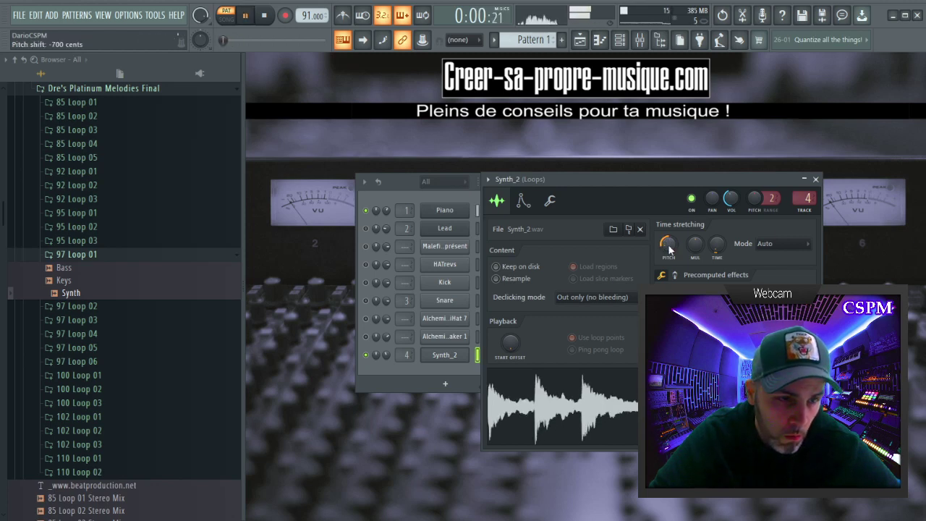
scroll(668, 247, "down", 1)
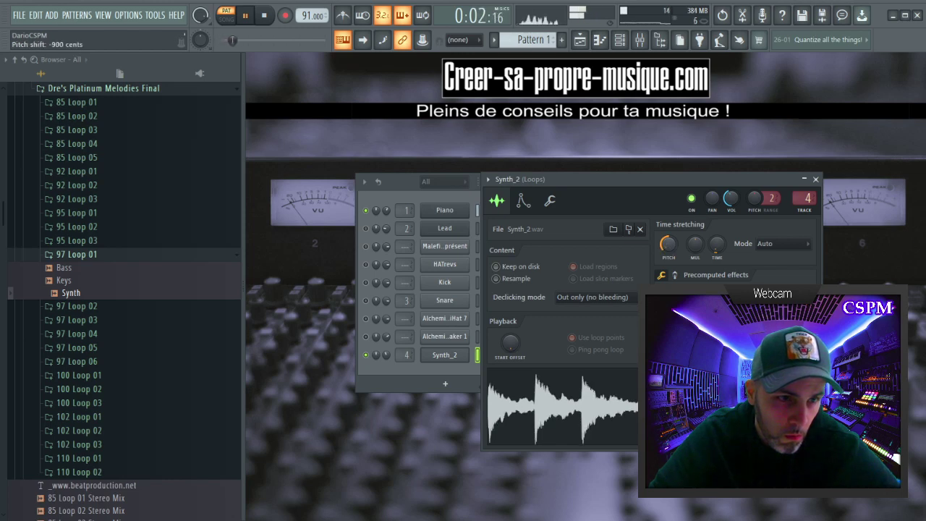
scroll(669, 248, "down", 1)
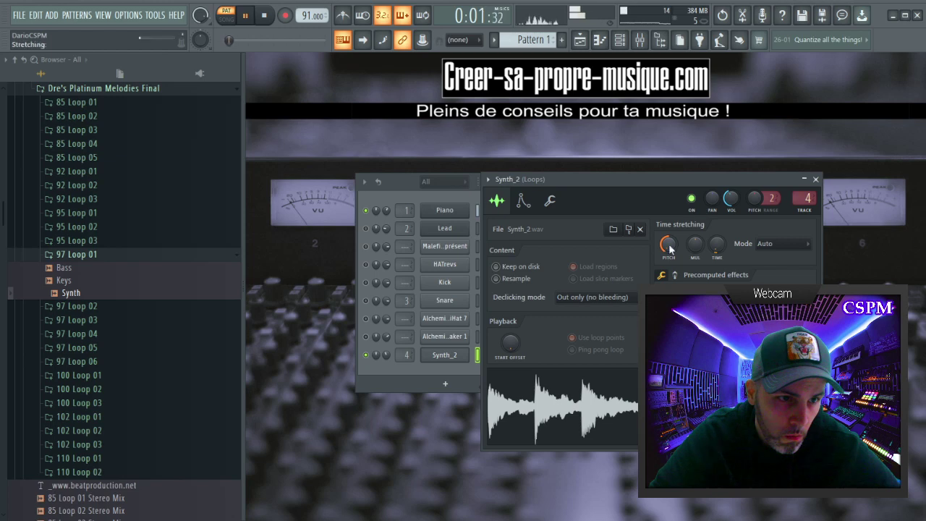
scroll(669, 248, "down", 1)
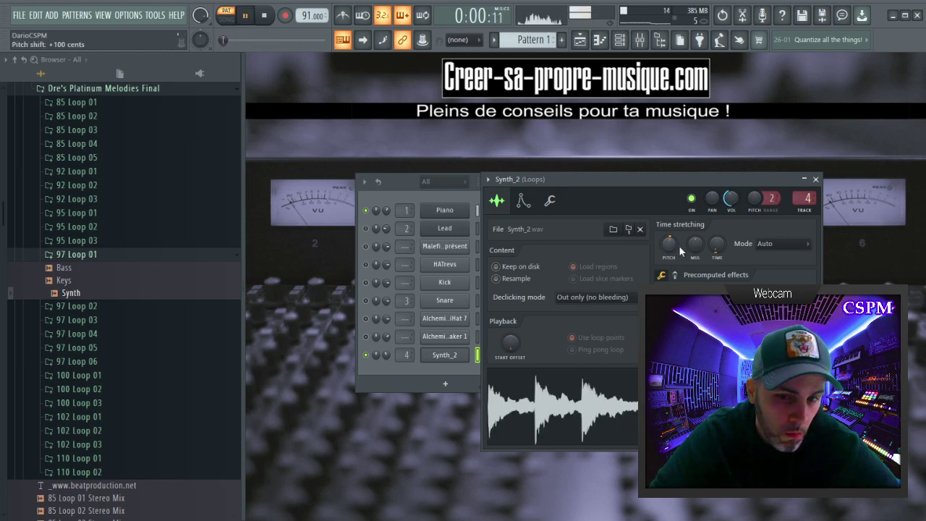
Apply The Venue preset to Fruity Reeverb 2 on the Loops track, adjust its levels and close the reverb and mixer.
double_click(808, 197)
left_click(832, 115)
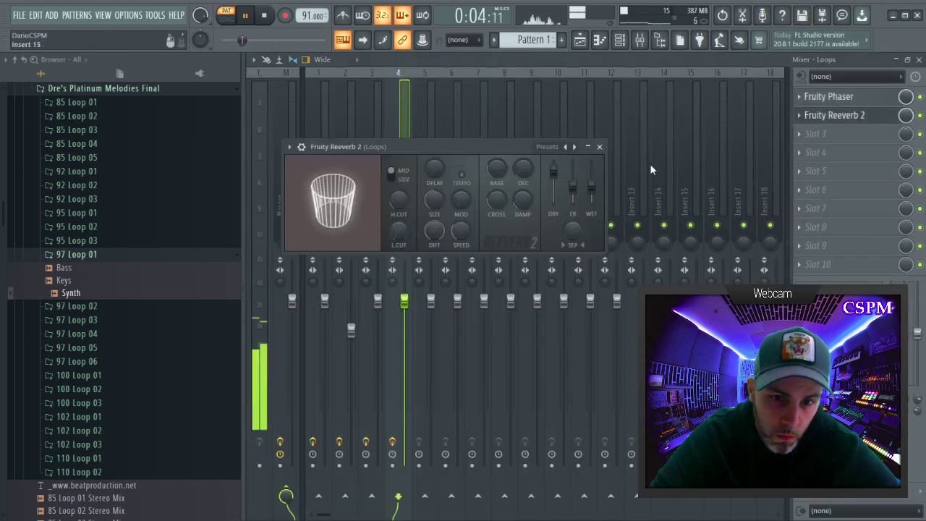
left_click(580, 148)
left_click(602, 226)
left_click_drag(493, 144, 615, 235)
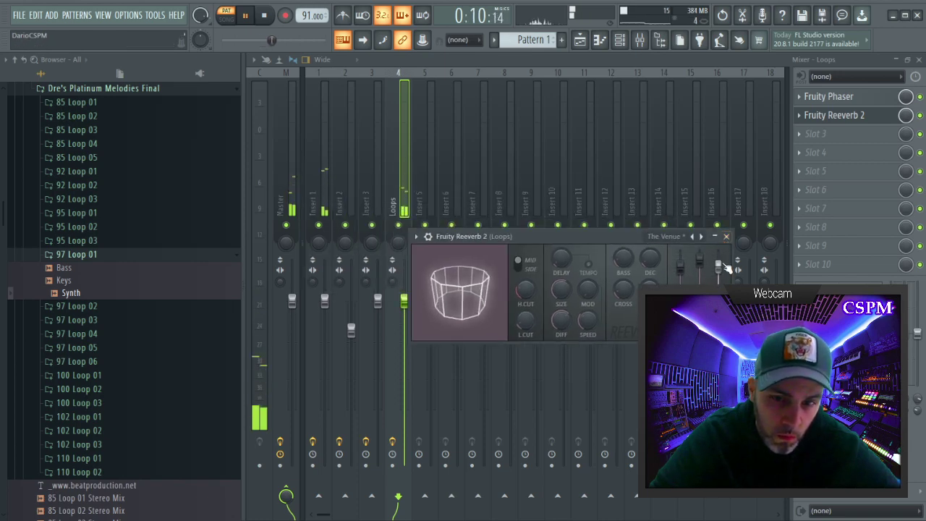
left_click(727, 236)
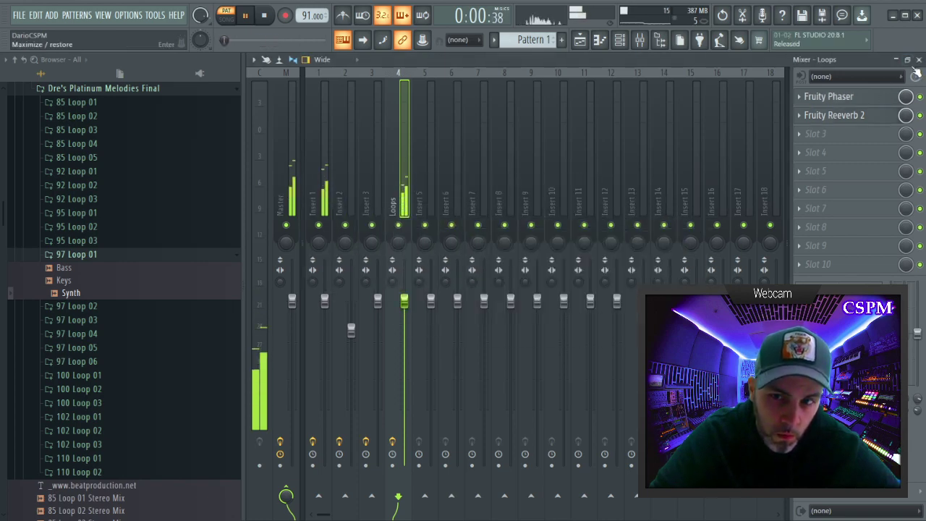
left_click(919, 60)
key("Escape")
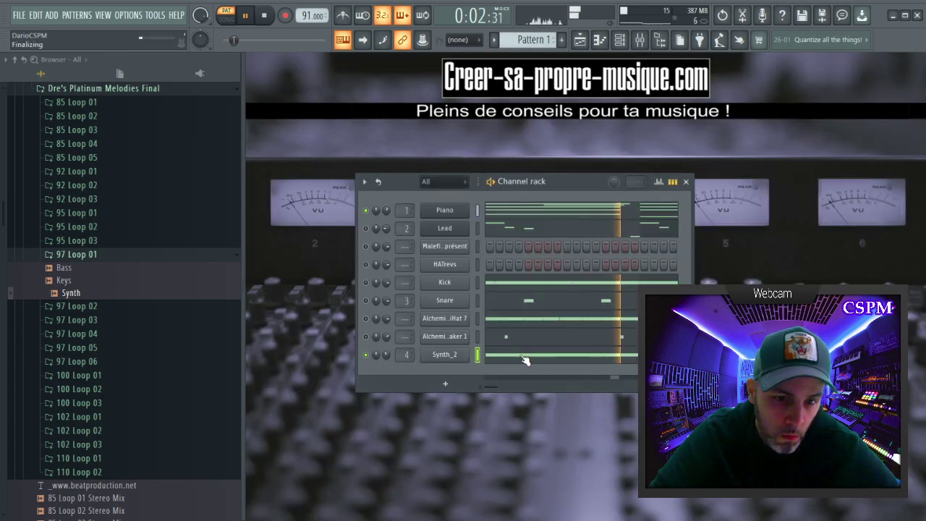
Duplicate both of Synth_2's two-bar C5 notes into bars 5 to 8 and close the piano roll.
left_click(525, 355)
key("ctrl+a")
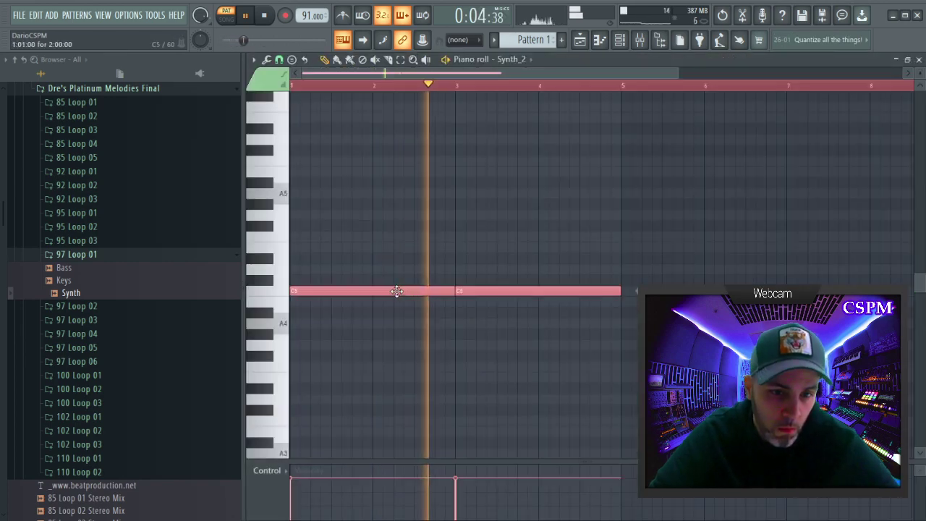
left_click_drag(397, 292, 729, 281)
left_click(615, 237)
right_click(616, 236)
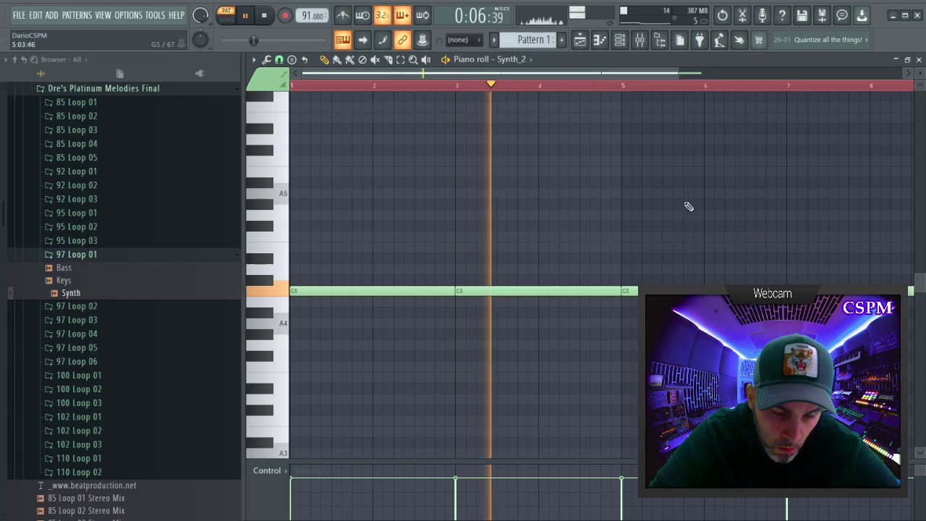
left_click(917, 60)
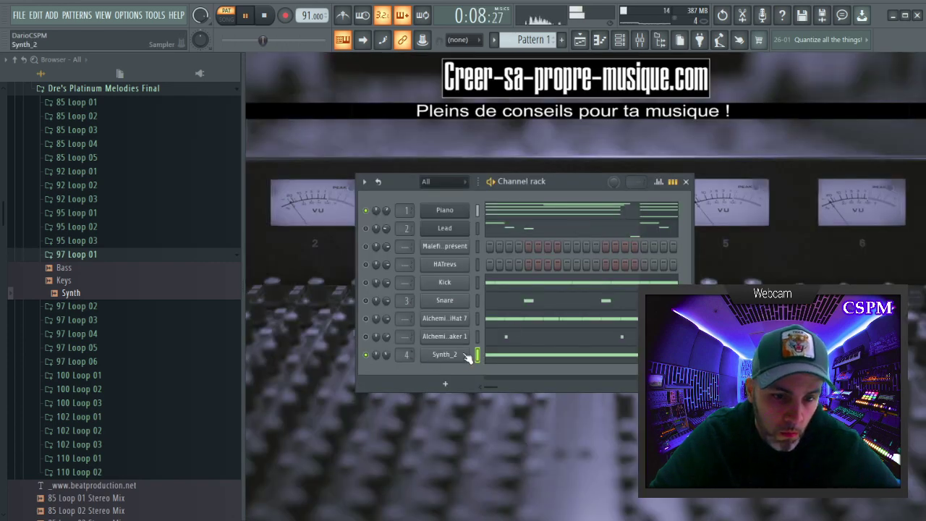
Rename the Synth_2 channel as Synth Loops.
left_click(445, 355)
key("F2")
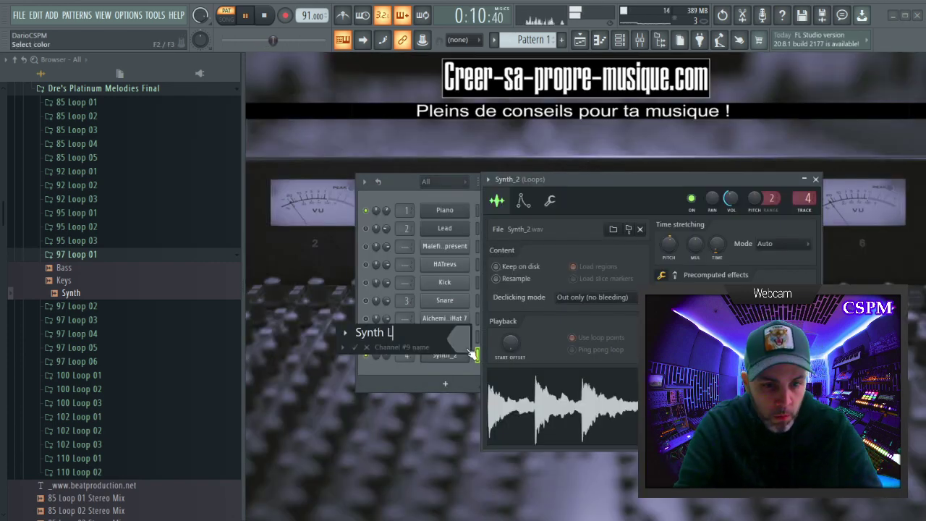
key("Return")
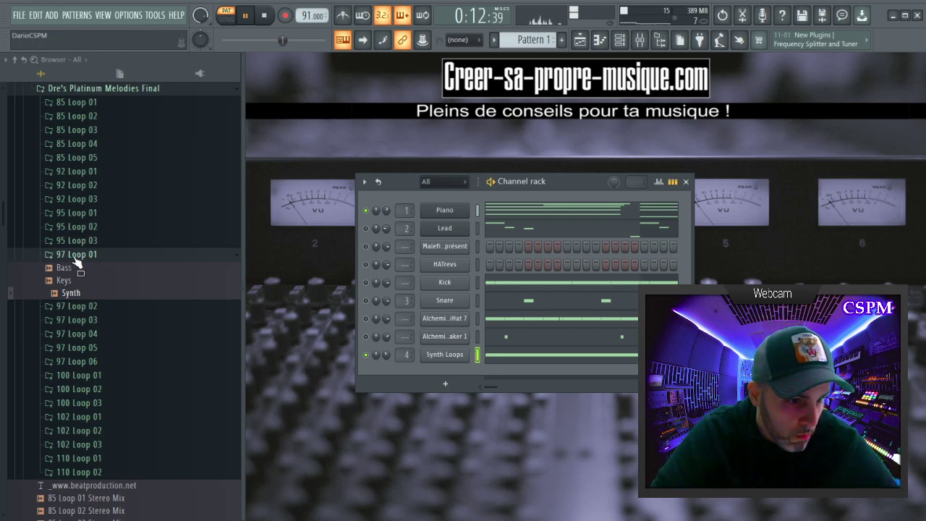
Audition the Bells and Strings loops in 85 Loop 04 and the Keys and Strings loops in 85 Loop 03.
left_click(76, 256)
left_click(99, 147)
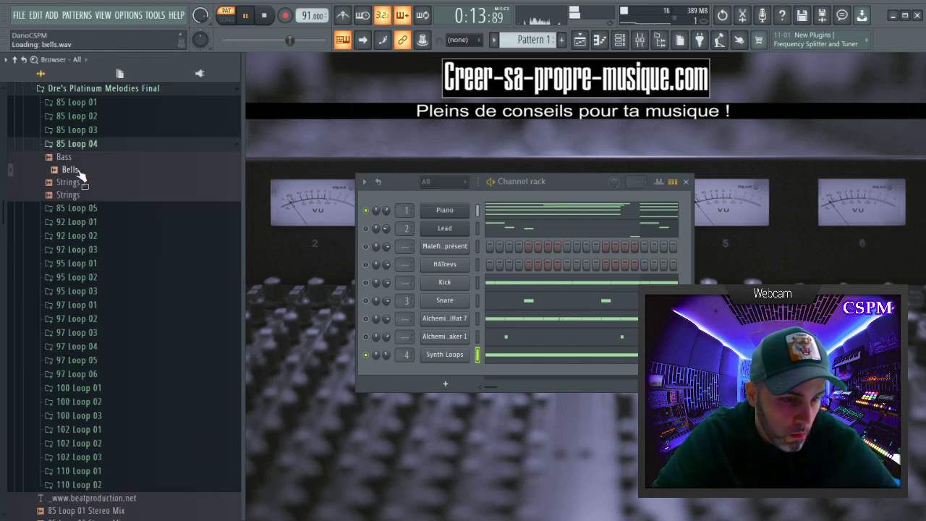
left_click(80, 182)
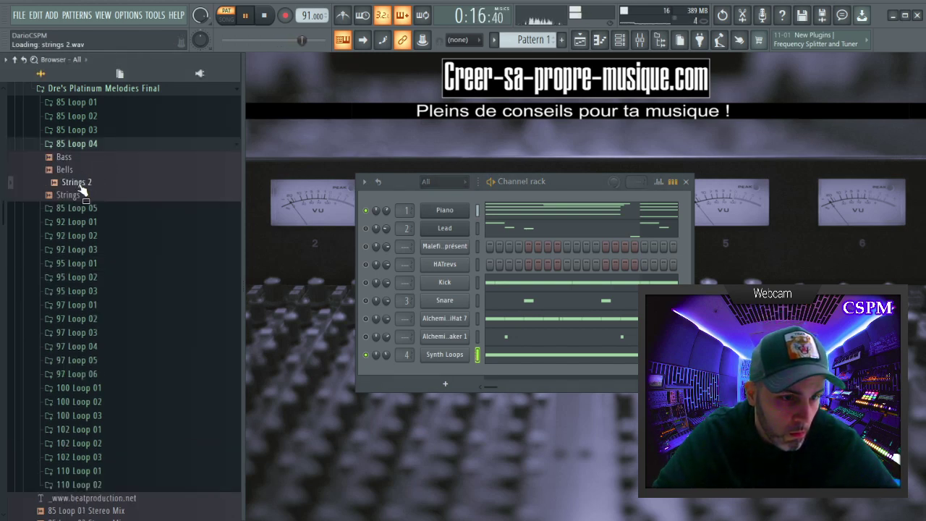
left_click(72, 195)
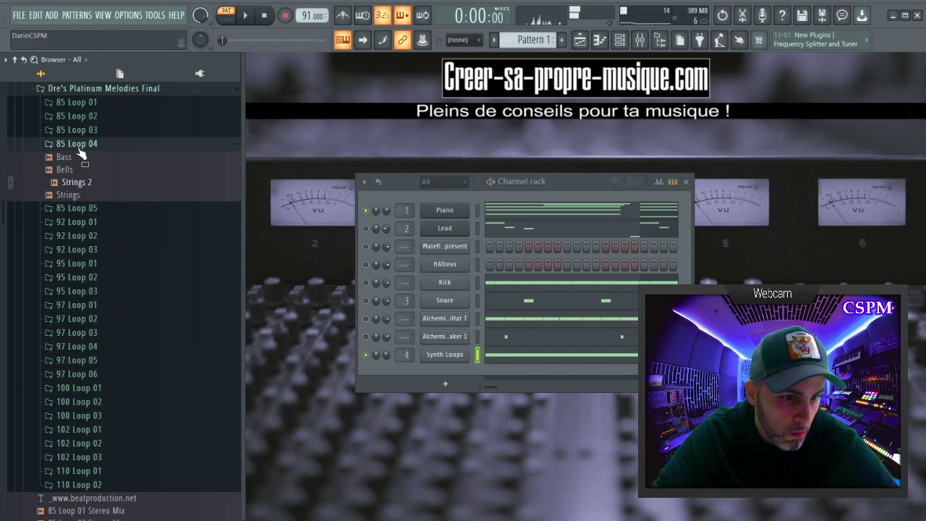
left_click(77, 130)
left_click(73, 155)
left_click(69, 169)
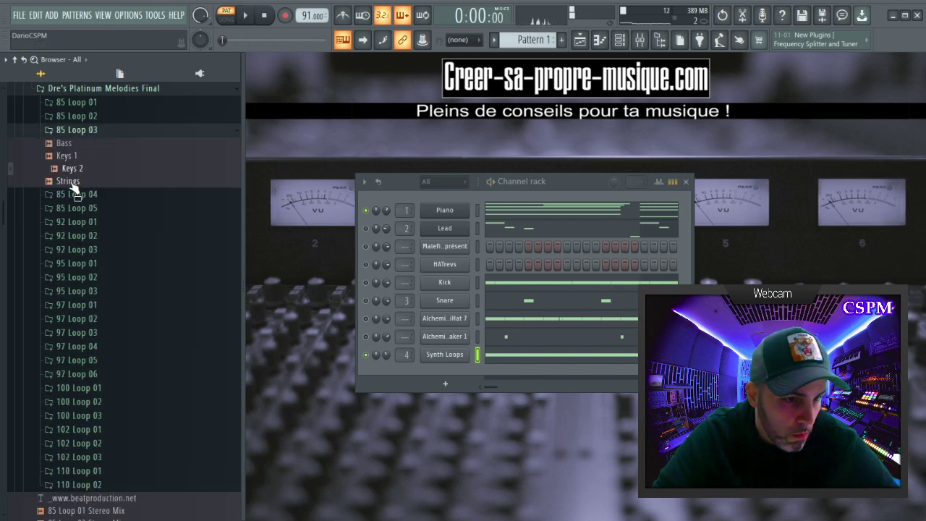
left_click(72, 182)
Audition the Lead, Strings and Keys loops of 85 Loop 02 against the playing pattern.
left_click(76, 116)
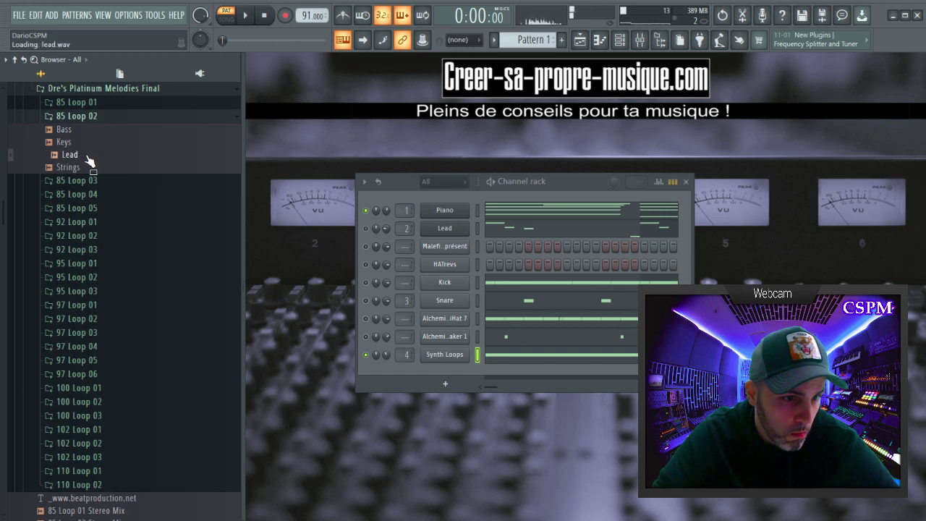
key("space")
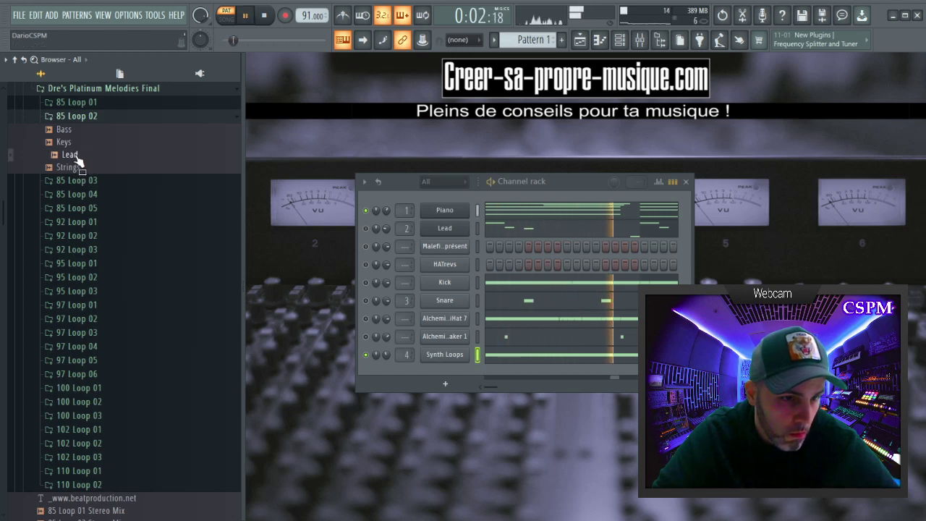
left_click(77, 157)
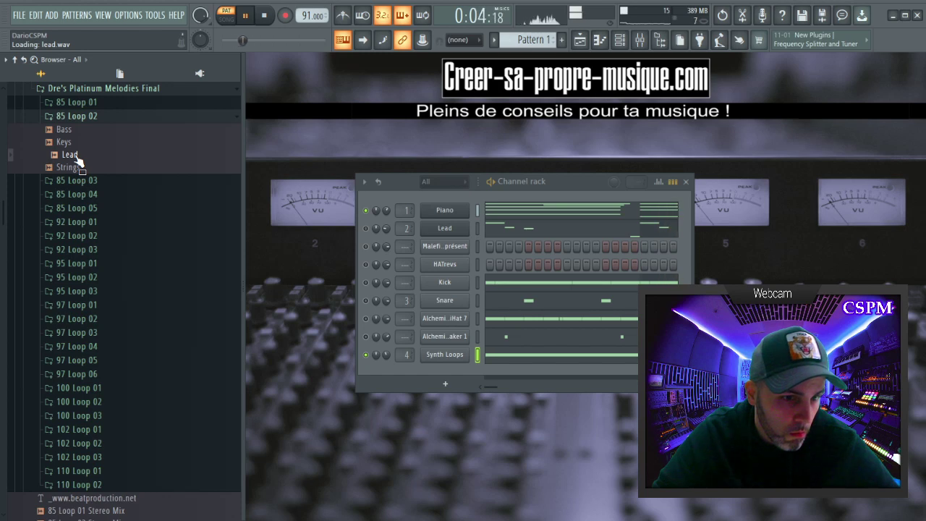
left_click(76, 168)
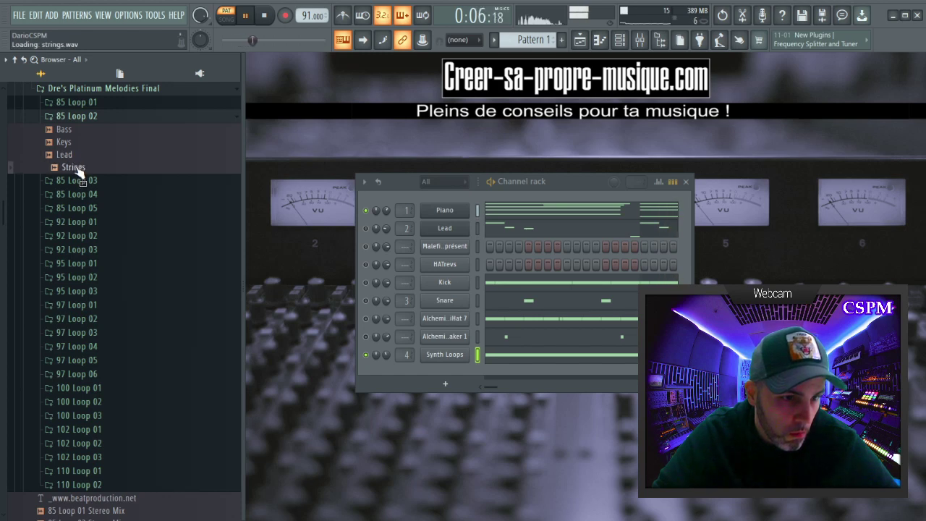
left_click(70, 143)
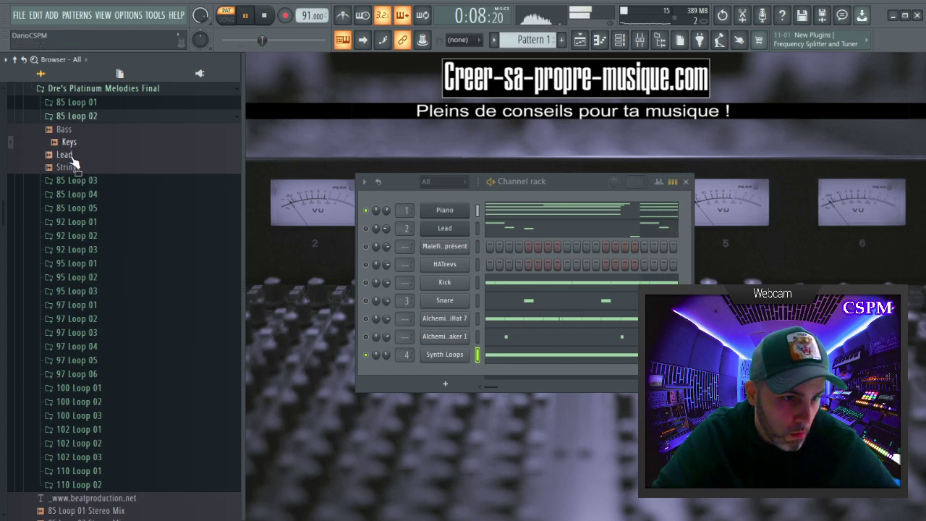
left_click(69, 154)
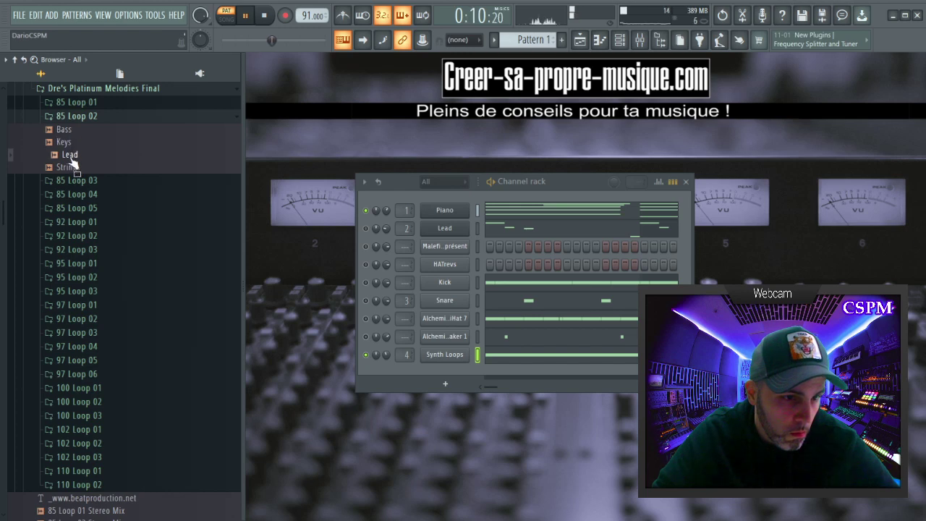
Load the 85 Loop 02 Lead loop into a new channel below Synth Loops and open its sample in Edison.
left_click_drag(496, 337, 450, 378)
left_click(448, 373)
key("space")
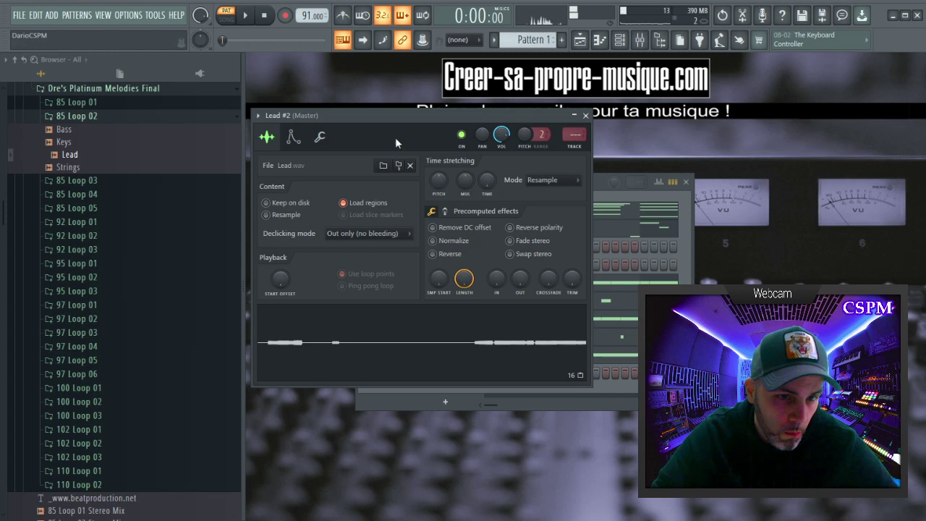
right_click(436, 327)
left_click(469, 381)
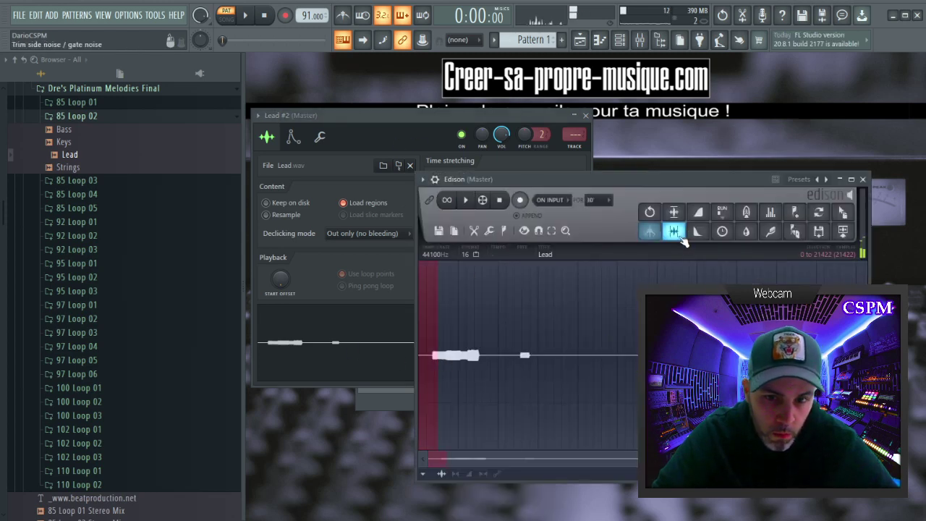
Trim the side noise from the Lead sample, keep only its opening phrase and send it back to the channel.
left_click(673, 232)
left_click_drag(421, 363, 587, 379)
key("space")
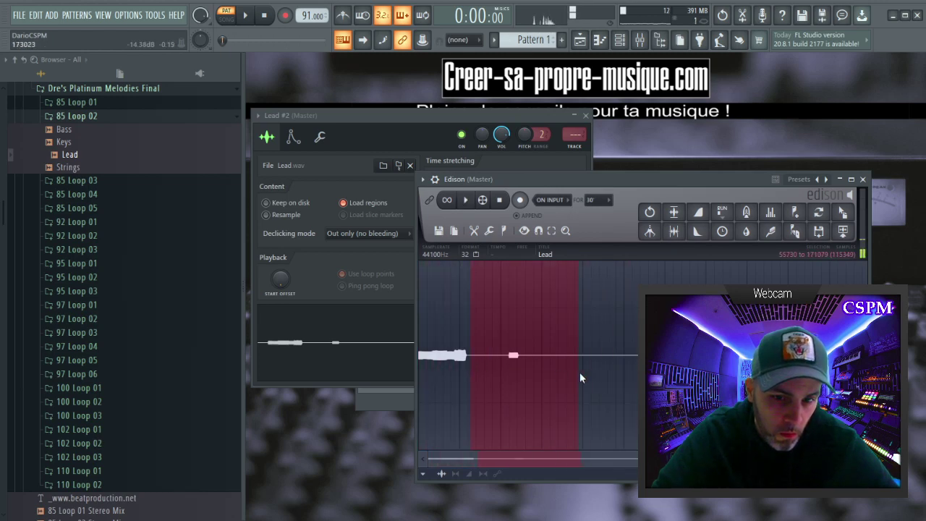
left_click_drag(472, 368, 475, 373)
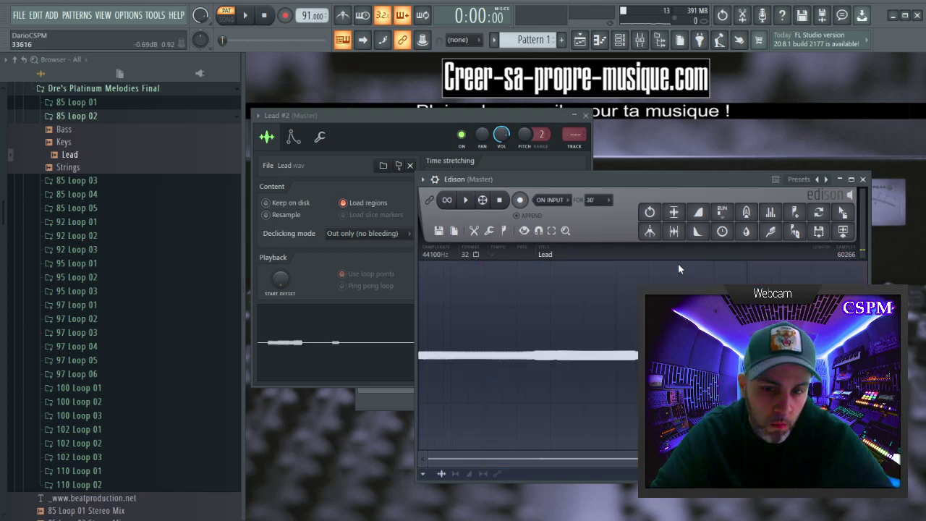
left_click_drag(843, 211, 394, 318)
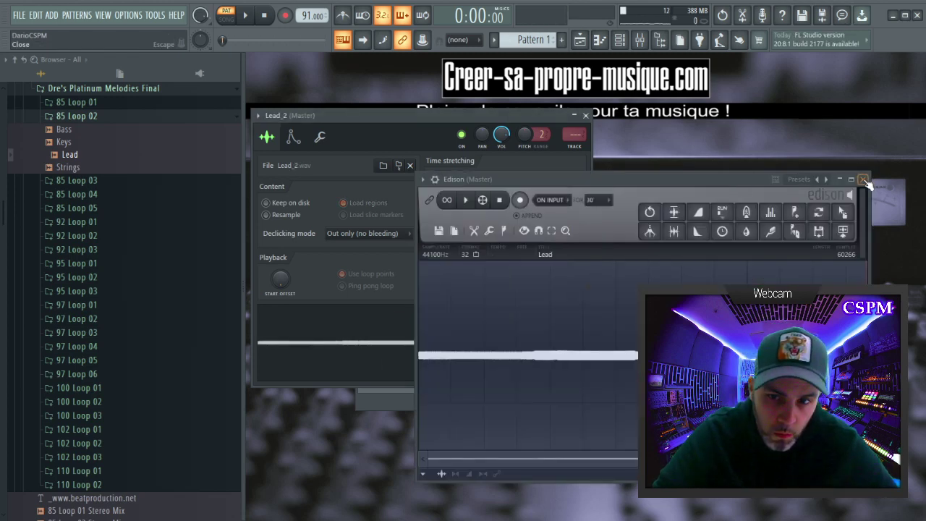
Normalize the trimmed Lead_2 sample with DC offset removed, and route its channel to mixer track 4 (Loops).
left_click(863, 179)
left_click_drag(393, 116, 468, 113)
left_click(527, 235)
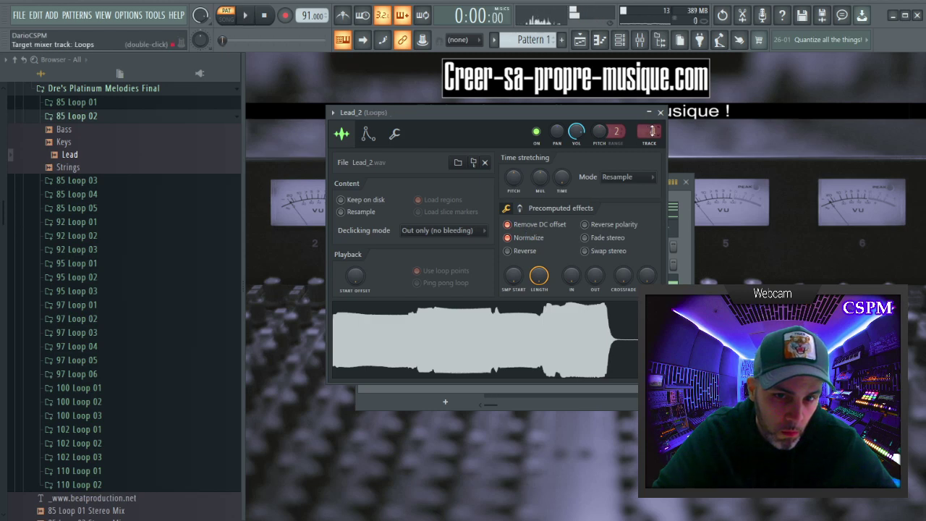
left_click(661, 113)
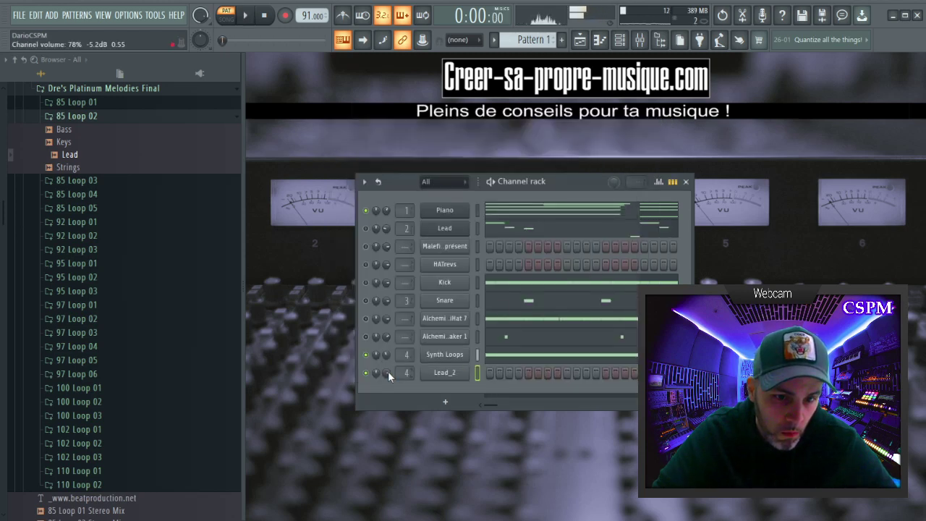
Place one-bar C5 notes for Lead_2 at bars 4 and 8 in the piano roll and close it.
key("space")
key("F7")
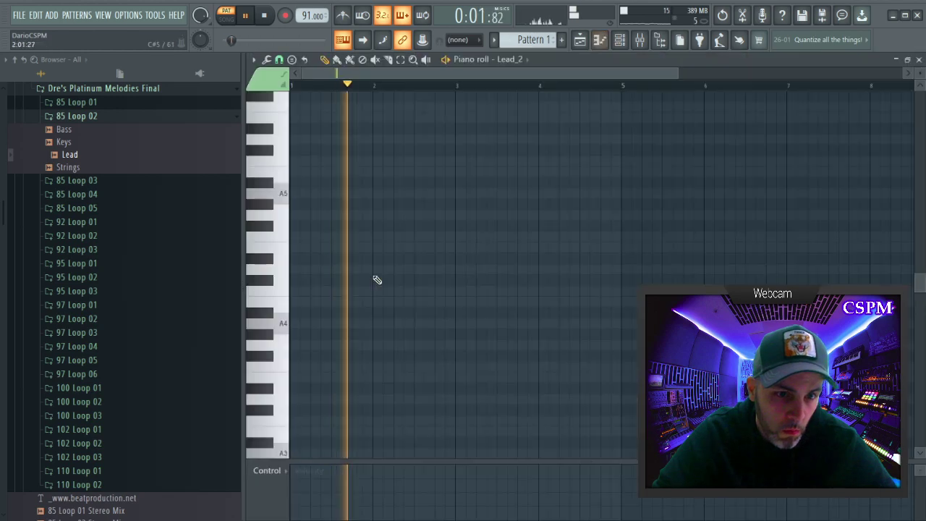
left_click(372, 291)
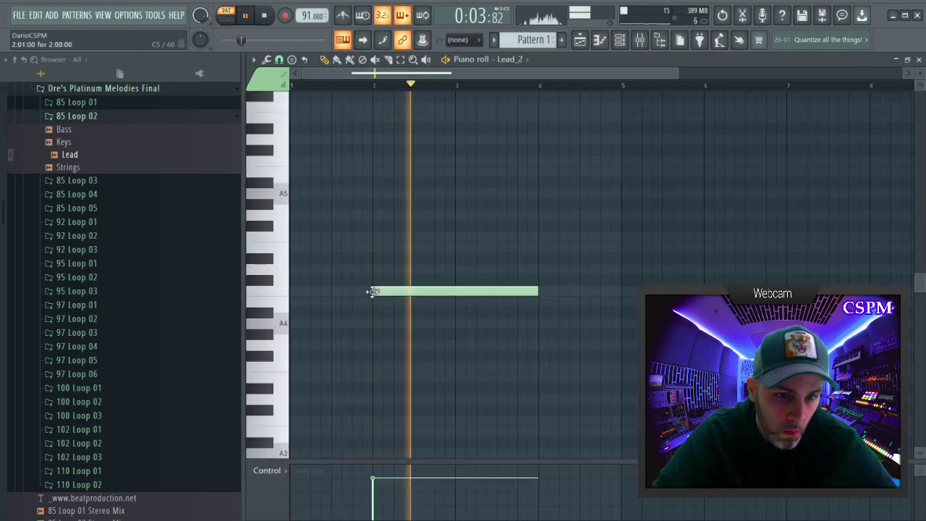
left_click_drag(539, 291, 465, 321)
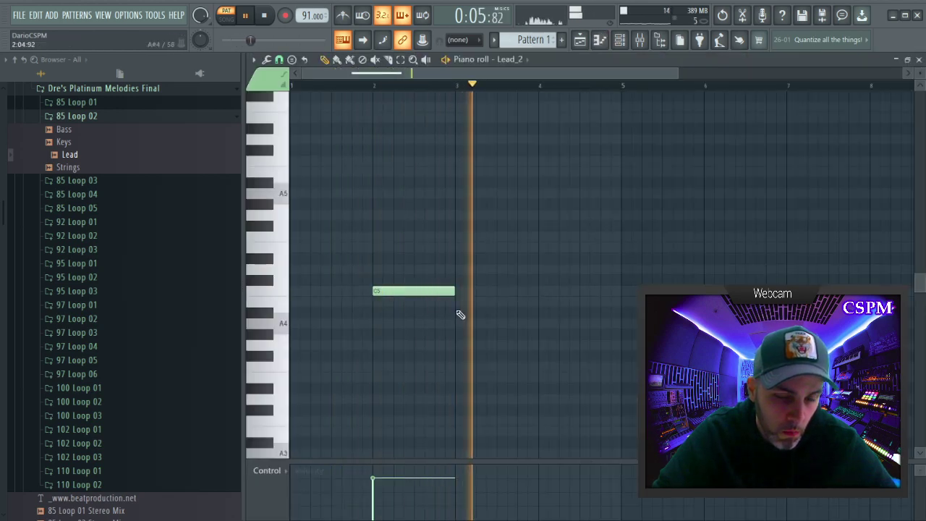
left_click_drag(399, 292, 564, 291)
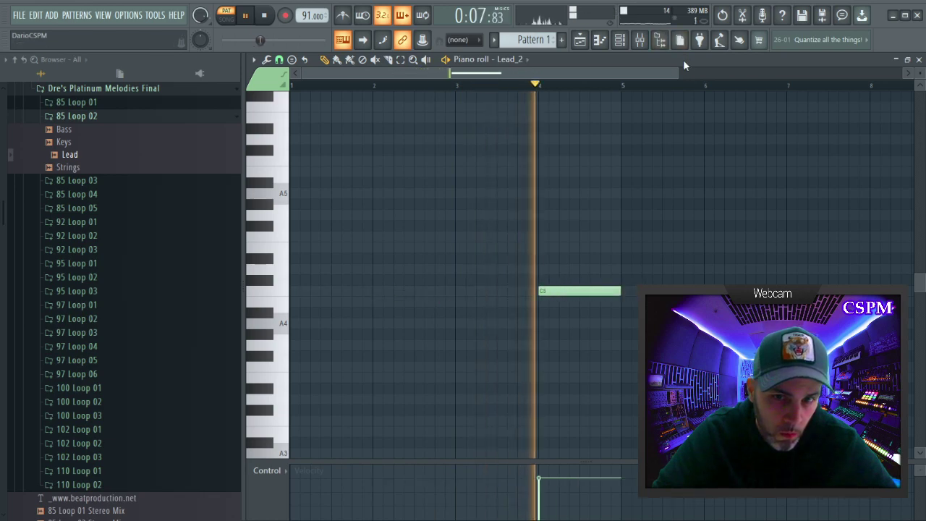
left_click_drag(679, 73, 822, 87)
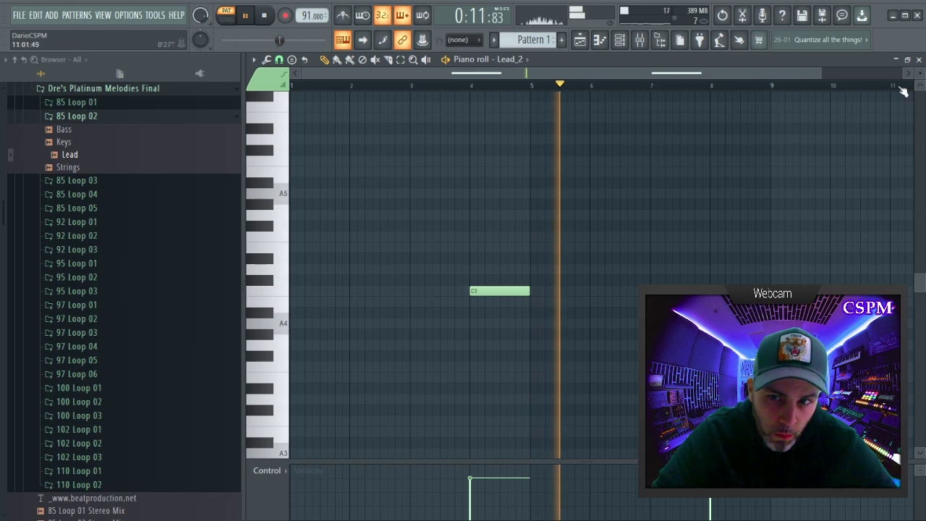
left_click(919, 60)
Try a time-stretch length of 2 bars on Lead_2 and listen to its bar 4 note in the pattern.
key("space")
left_click(449, 374)
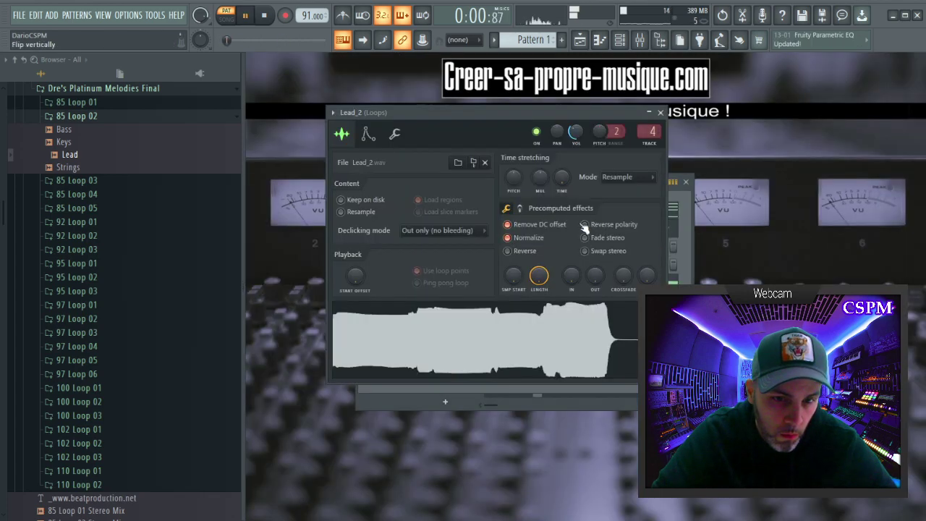
right_click(569, 186)
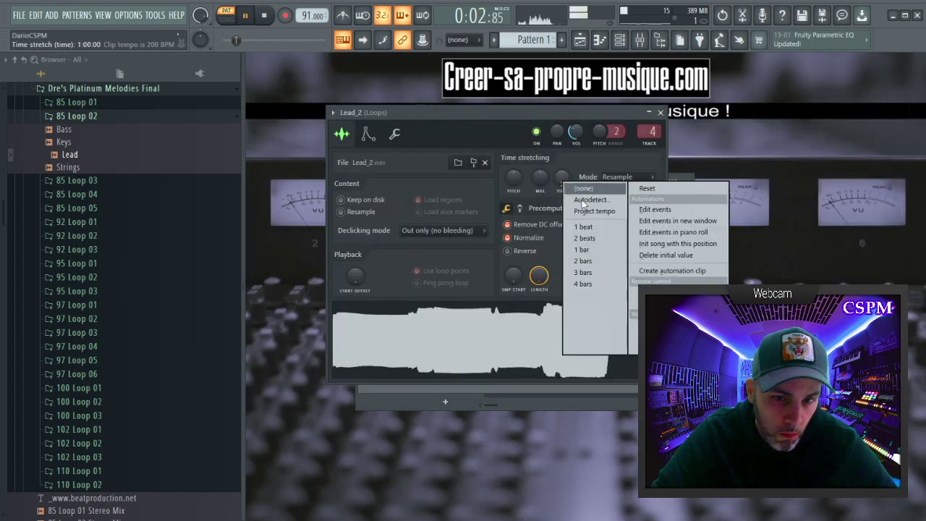
left_click(583, 259)
left_click_drag(548, 113, 784, 218)
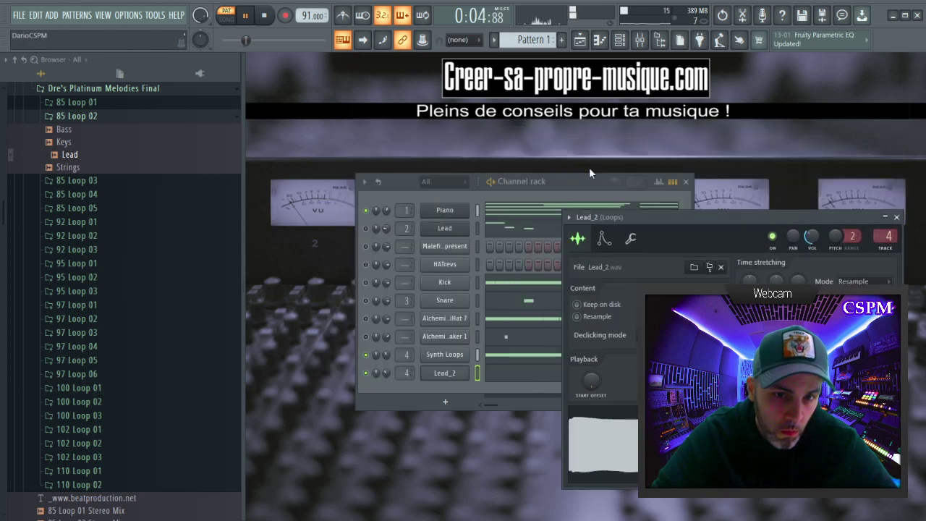
left_click_drag(552, 176, 458, 99)
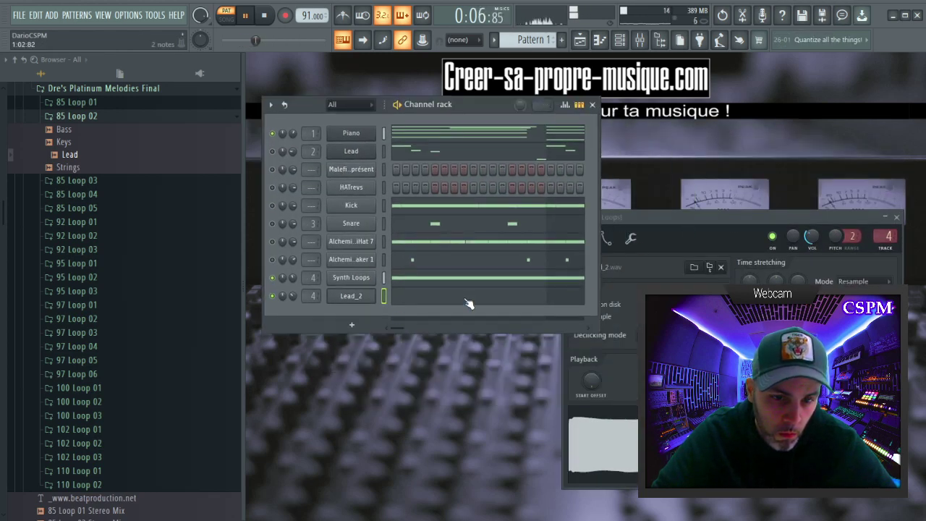
left_click(469, 304)
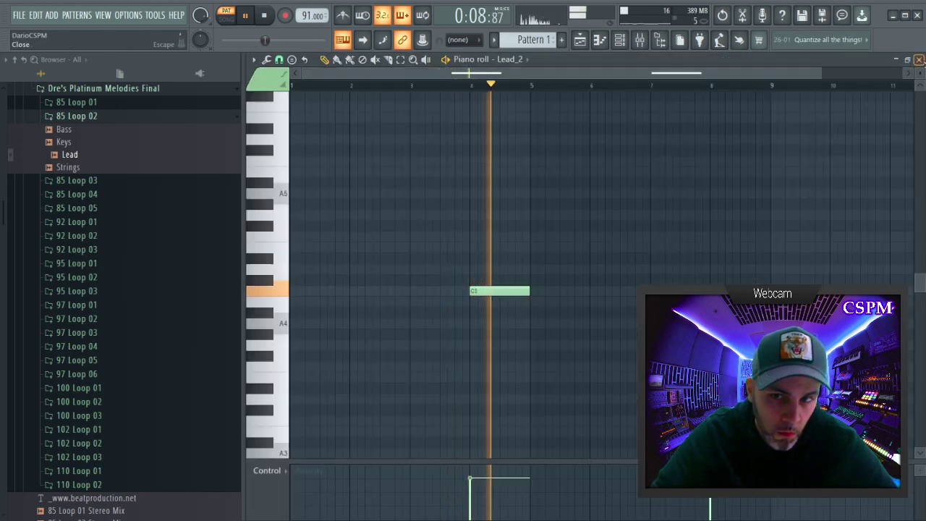
left_click(919, 60)
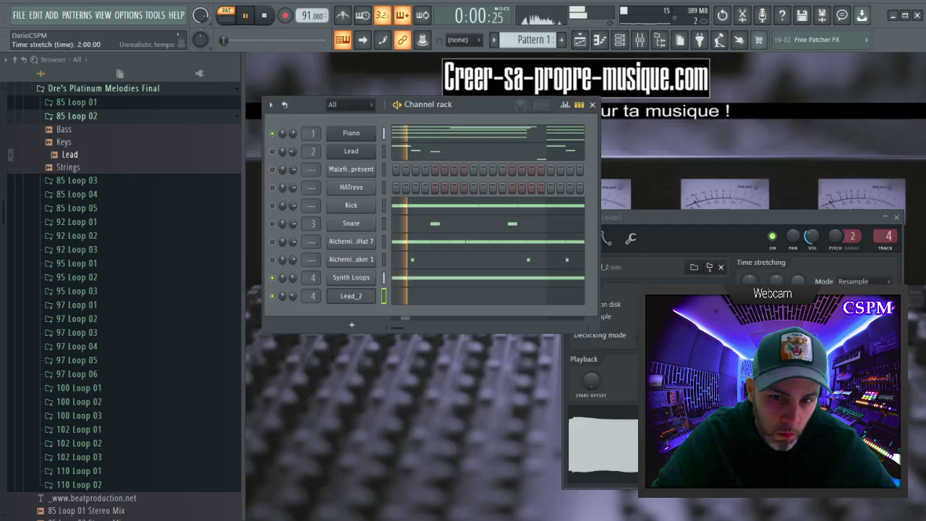
Try another time-stretch length on Lead_2 and play the pattern from bar 4 to hear it.
right_click(798, 281)
left_click(839, 409)
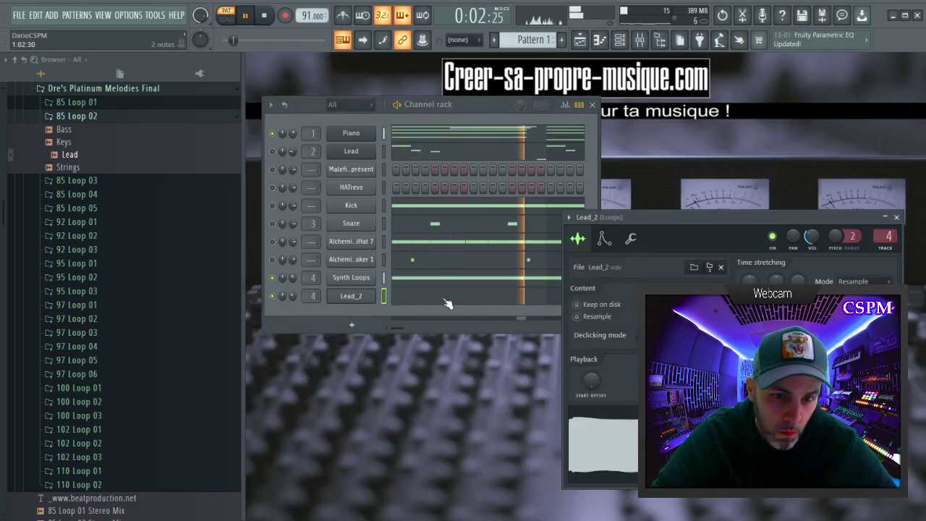
left_click(444, 298)
left_click(469, 79)
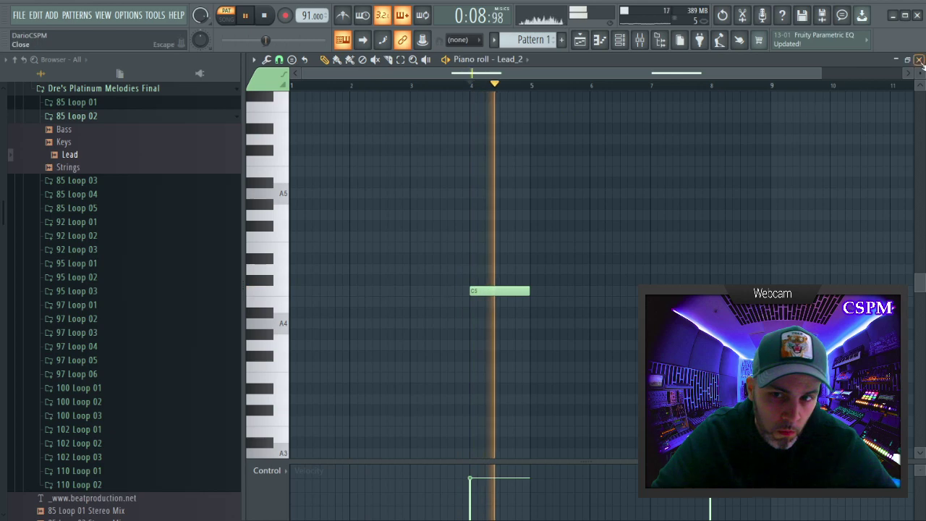
left_click(919, 59)
Set Lead_2's time-stretch length to 2 beats.
right_click(798, 282)
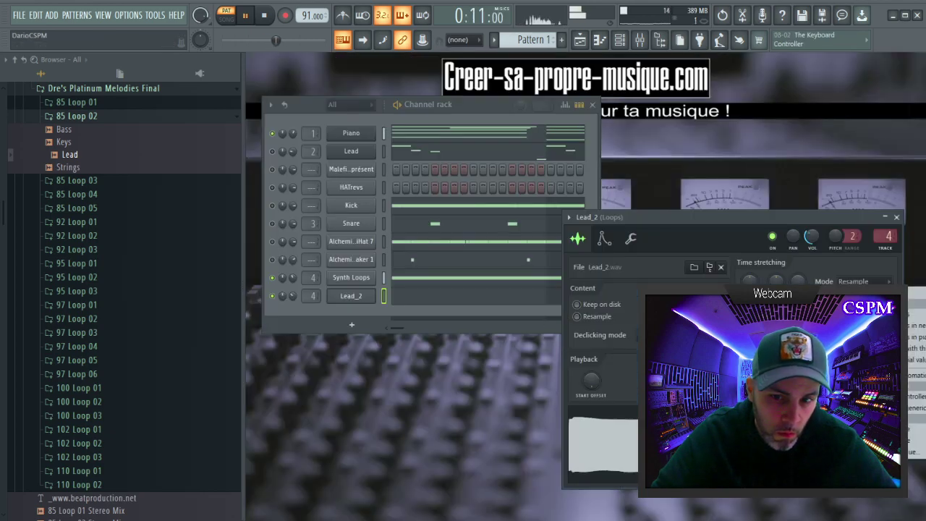
left_click(765, 218)
left_click_drag(765, 219, 728, 195)
right_click(760, 271)
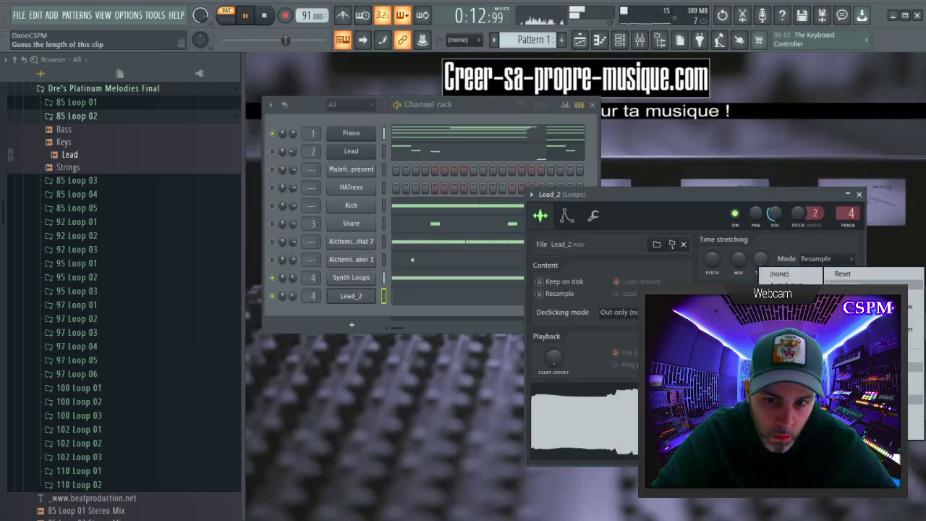
key("space")
left_click(787, 318)
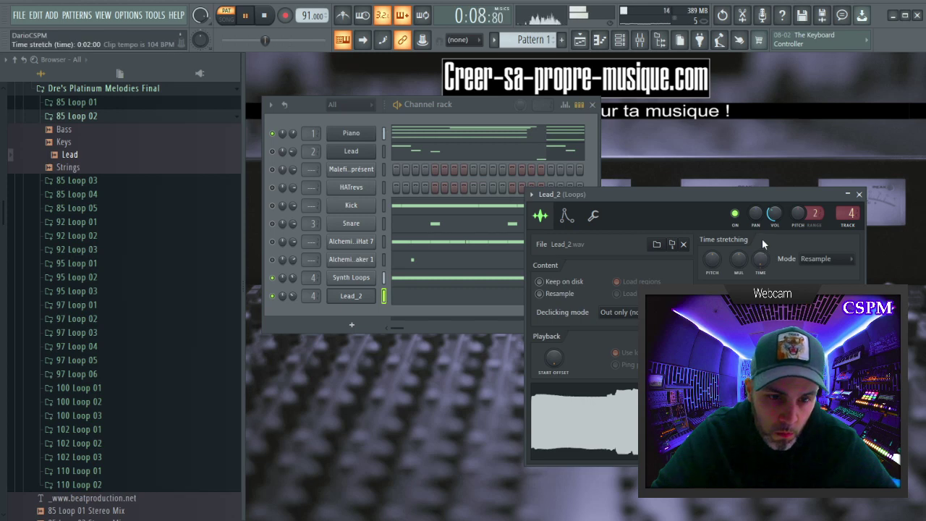
Play the pattern from just before bar 3 to hear Lead_2's bar 4 note, and close the piano roll.
left_click(437, 300)
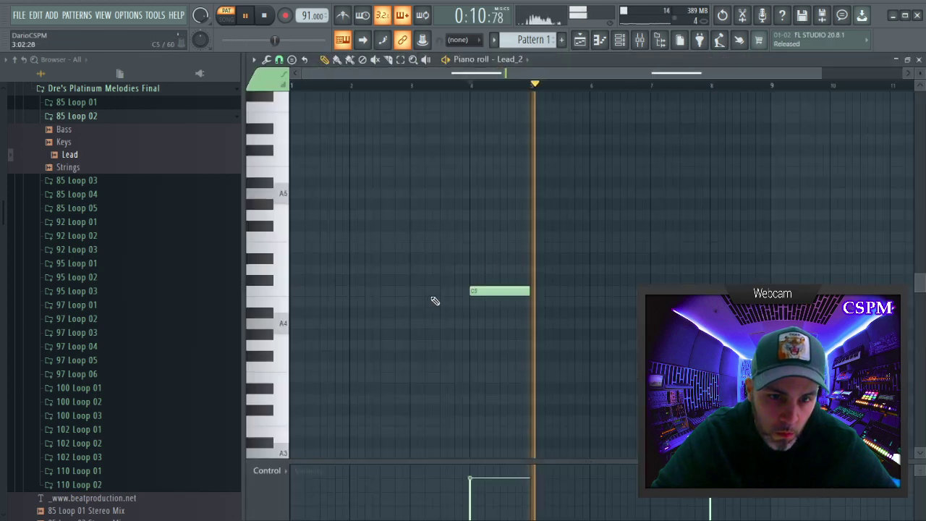
left_click(474, 87)
left_click(400, 88)
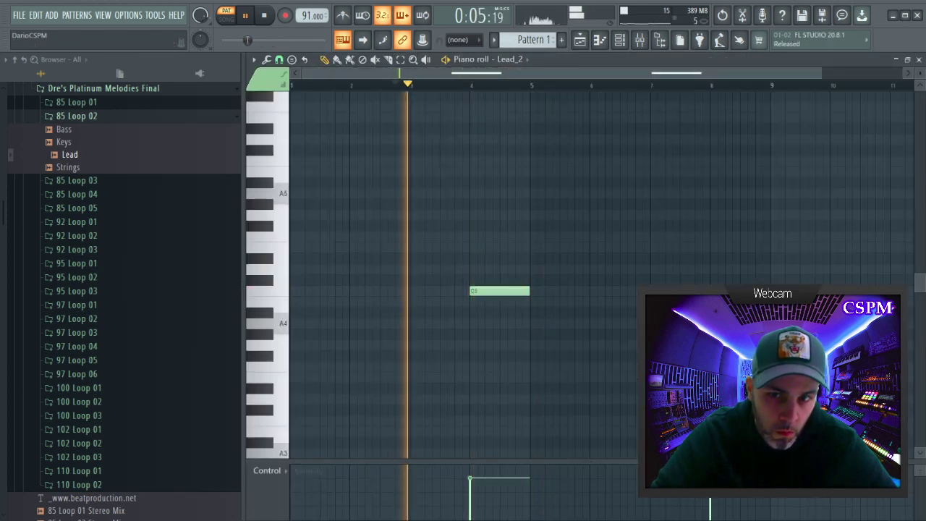
left_click(919, 61)
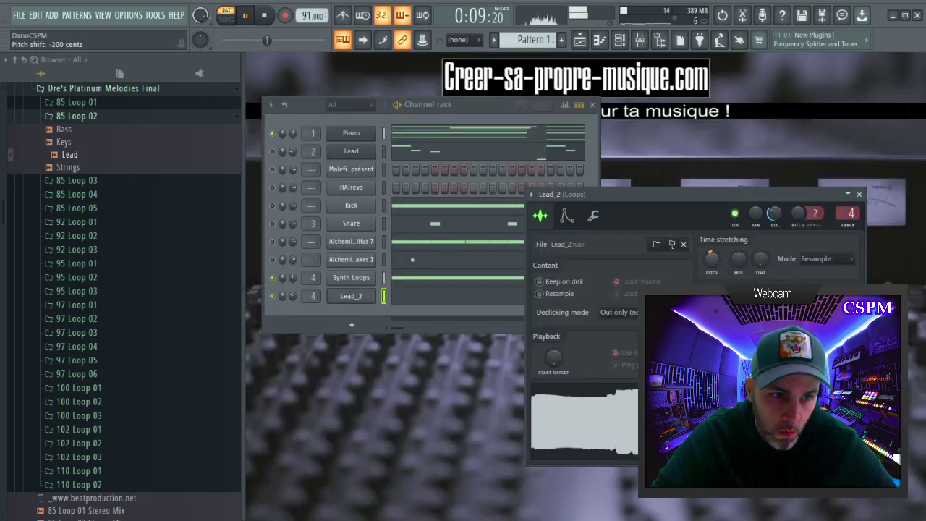
Set Lead_2's stretch mode to Auto, hide the browser, and lower the sample's pitch shift to -200 cents.
left_click_drag(712, 259, 713, 262)
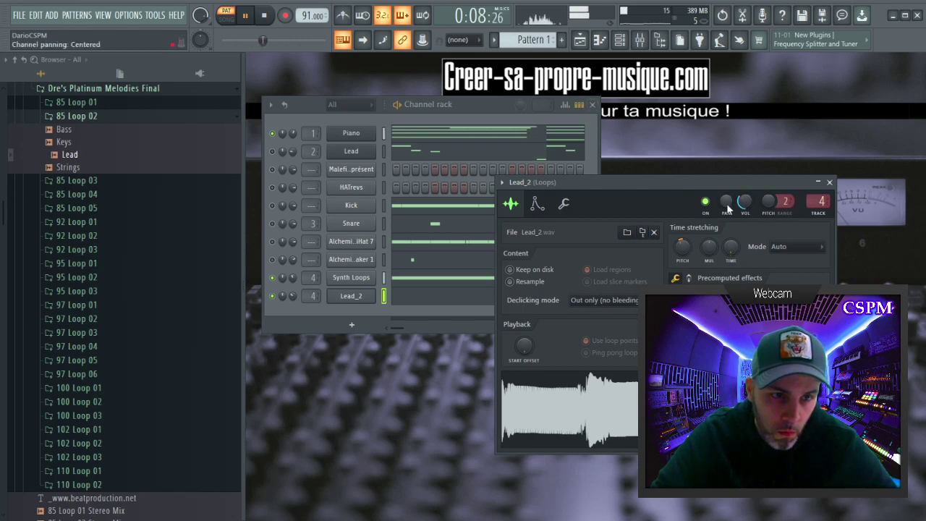
left_click(268, 16)
key("space")
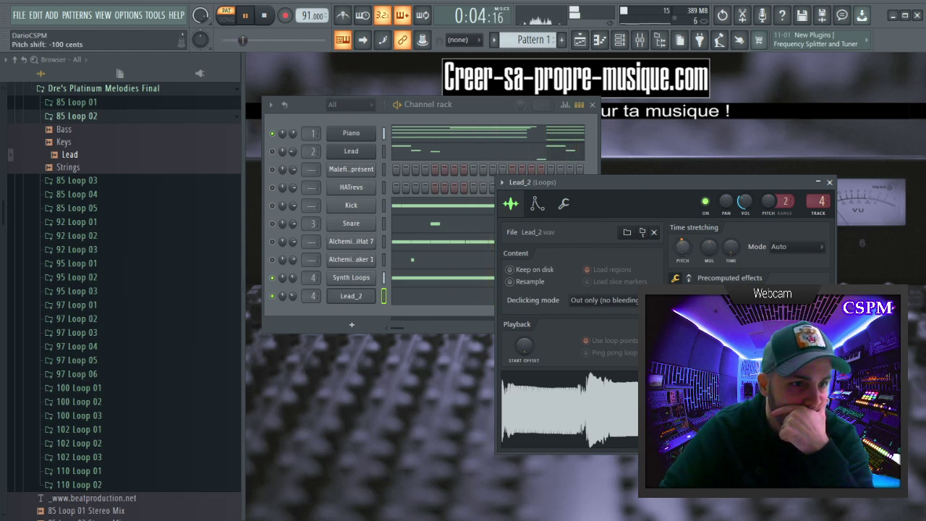
left_click(660, 41)
left_click_drag(493, 183, 692, 164)
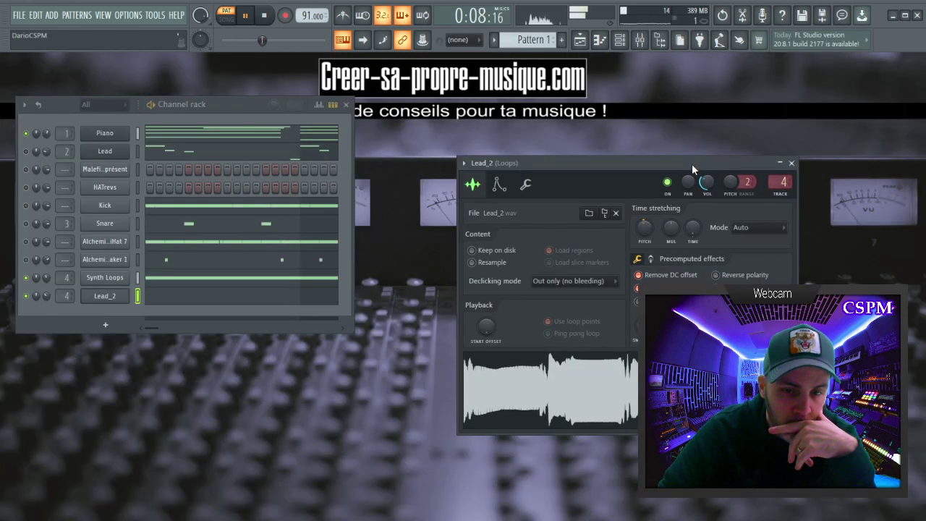
left_click_drag(647, 224, 648, 230)
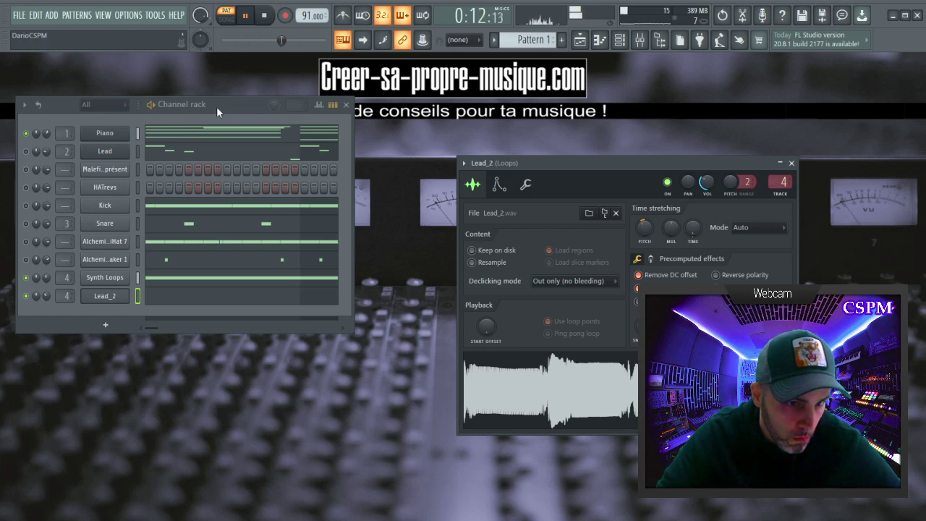
Add one-bar C5 notes for Lead_2 at bars 2 and 6 in the piano roll and close it.
left_click_drag(217, 106, 231, 126)
left_click(194, 320)
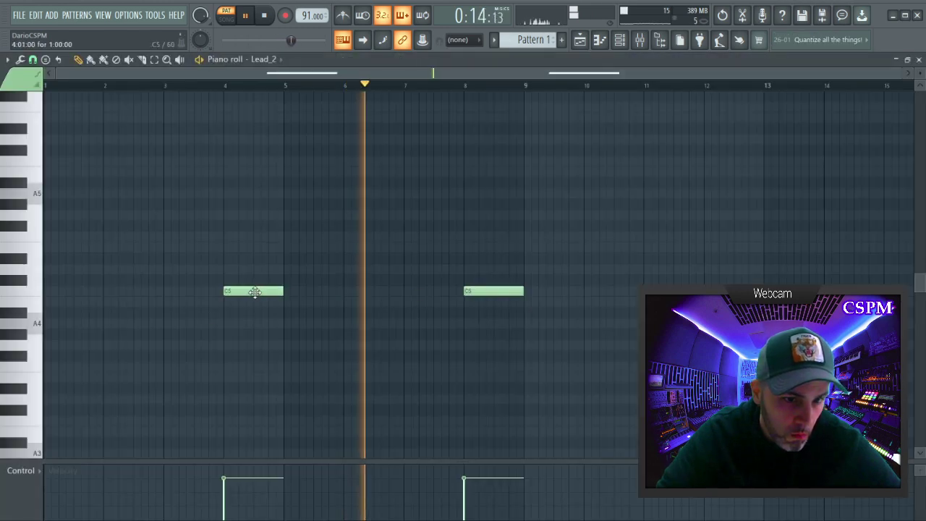
left_click(104, 292)
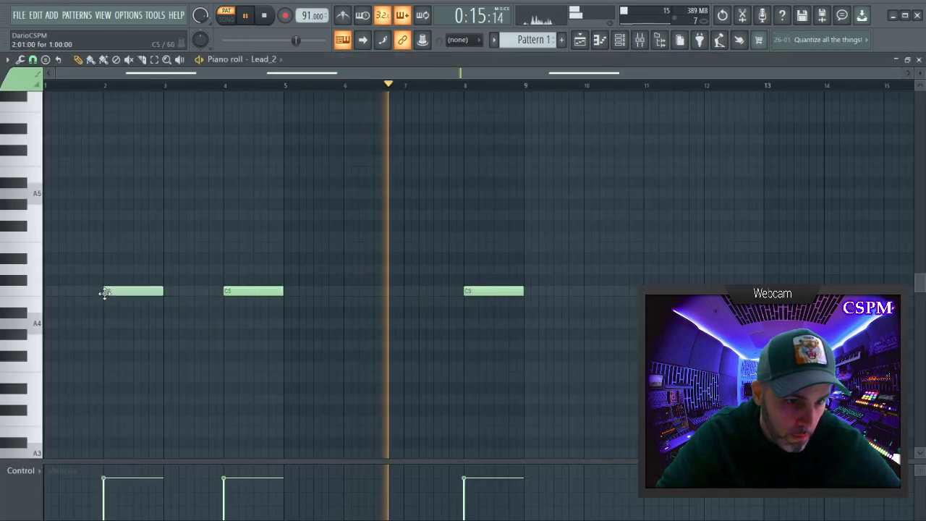
left_click(347, 292)
left_click(919, 60)
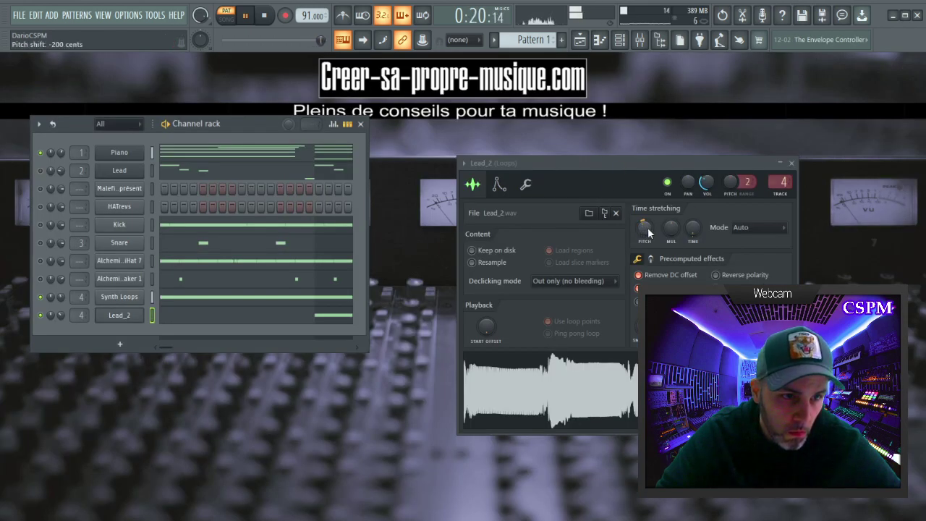
Try different pitch shifts on Lead_2 by ear and settle on -300 cents.
left_click_drag(649, 232, 649, 239)
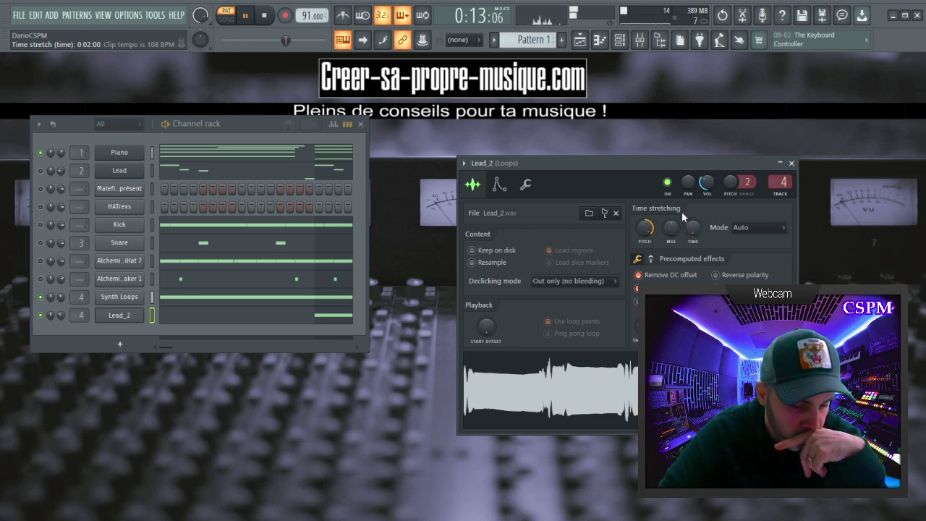
scroll(652, 230, "up", 12)
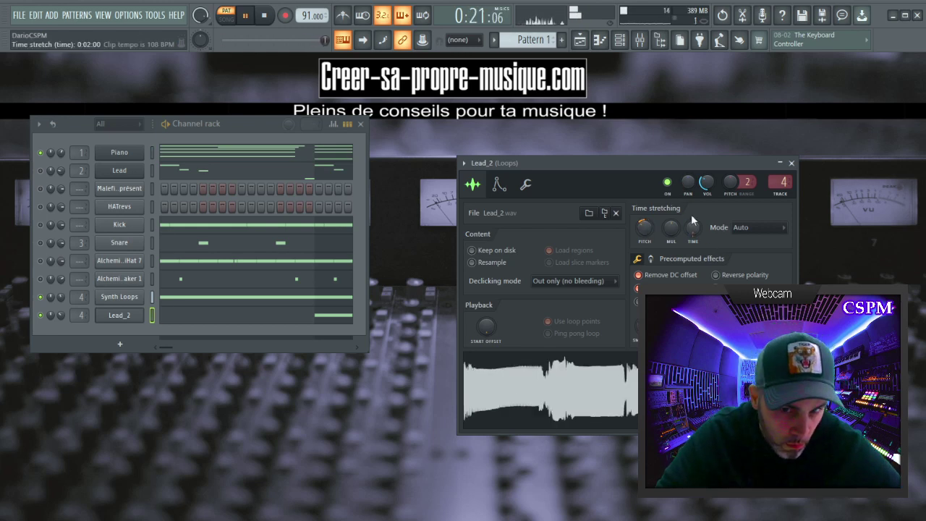
left_click_drag(710, 165, 697, 163)
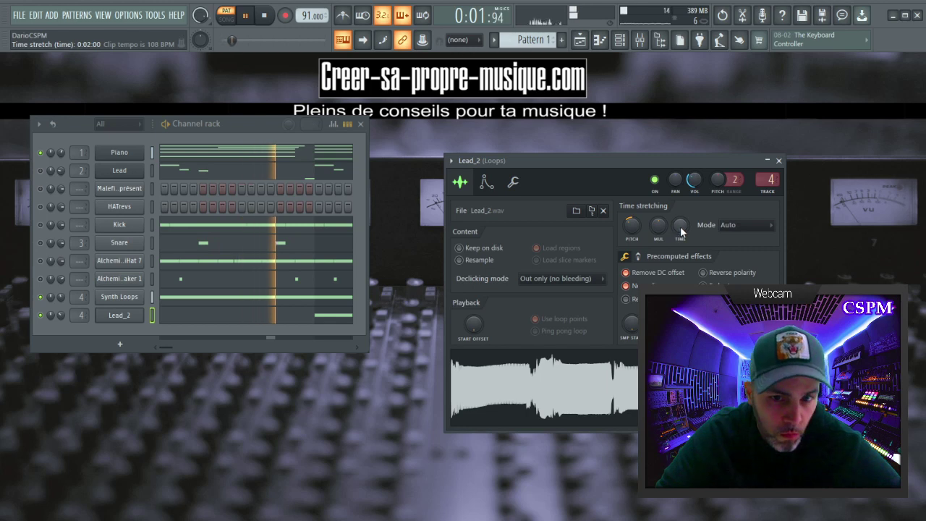
right_click(680, 227)
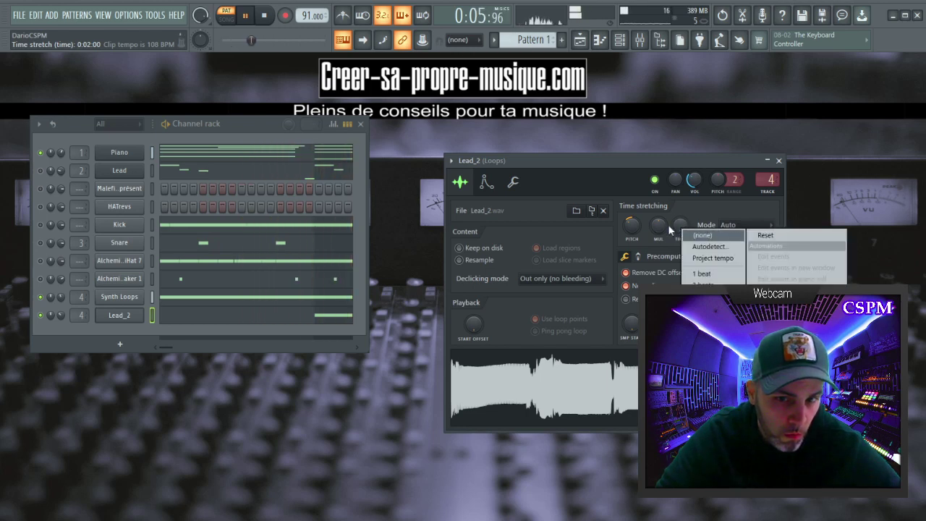
left_click(680, 231)
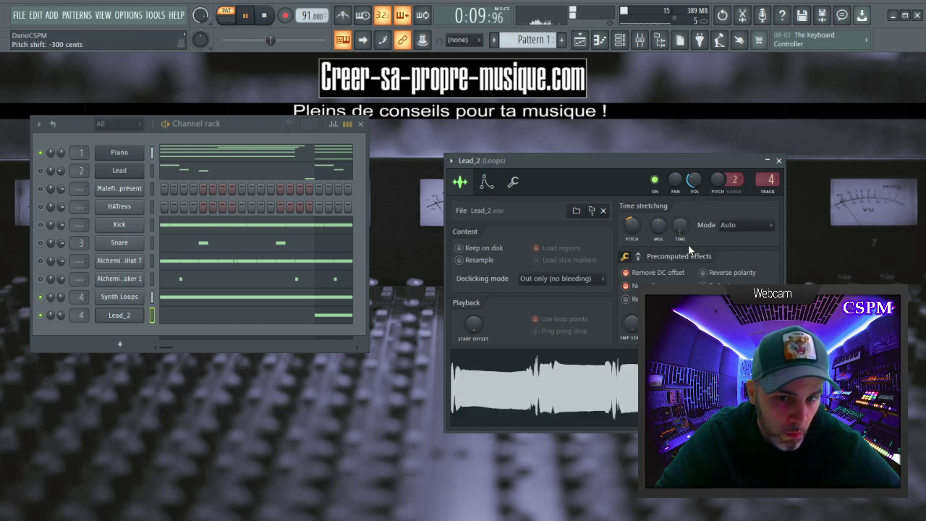
Fine-tune Lead_2's time-stretch length by ear, comparing 1:00:00 with 0:03:72.
left_click_drag(586, 162, 561, 146)
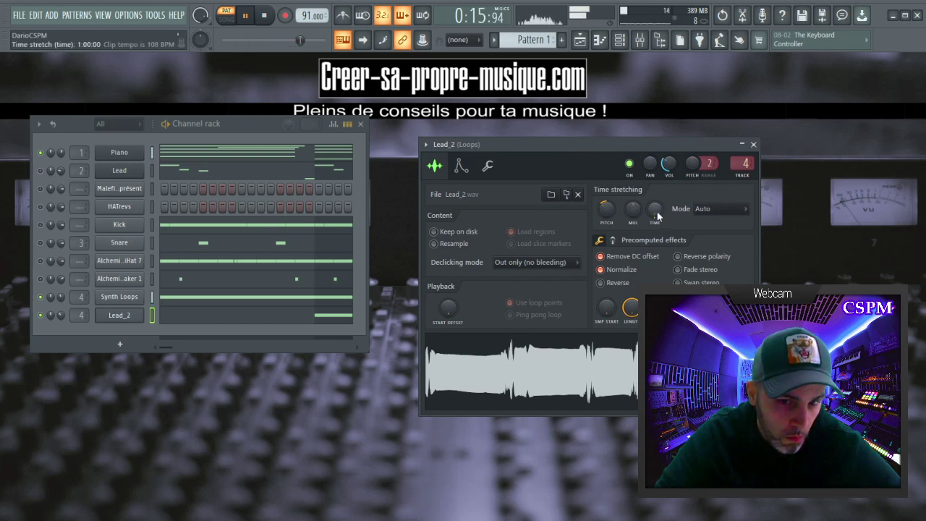
left_click_drag(655, 210, 658, 214)
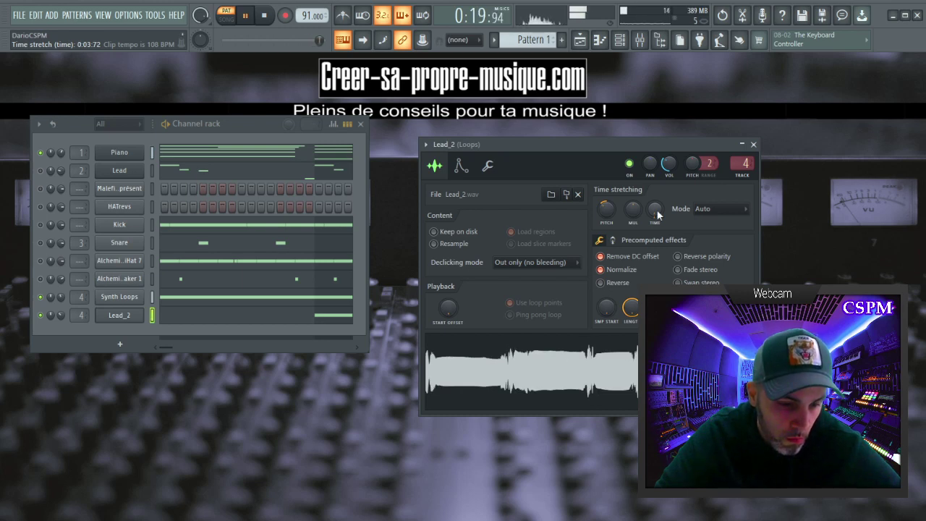
left_click_drag(656, 212, 657, 209)
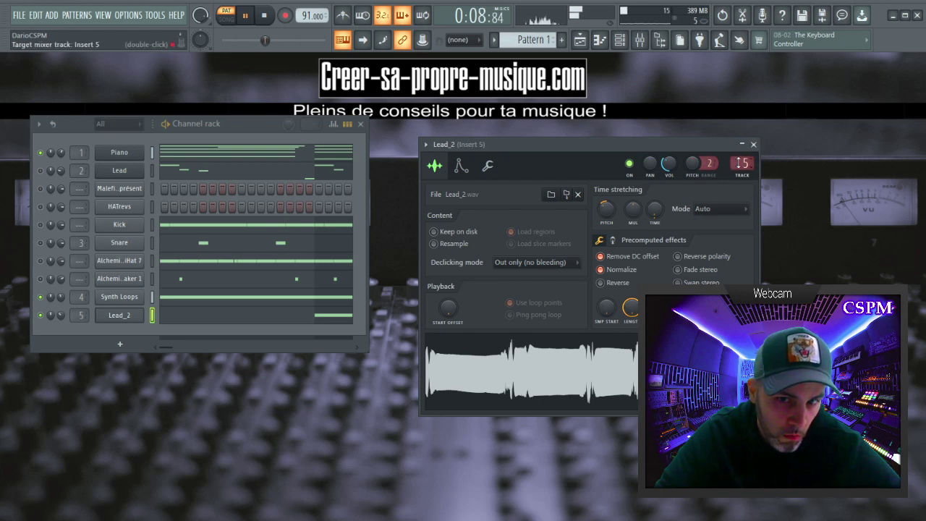
Route Lead_2 to mixer insert 5 and name that track Guit.
double_click(740, 162)
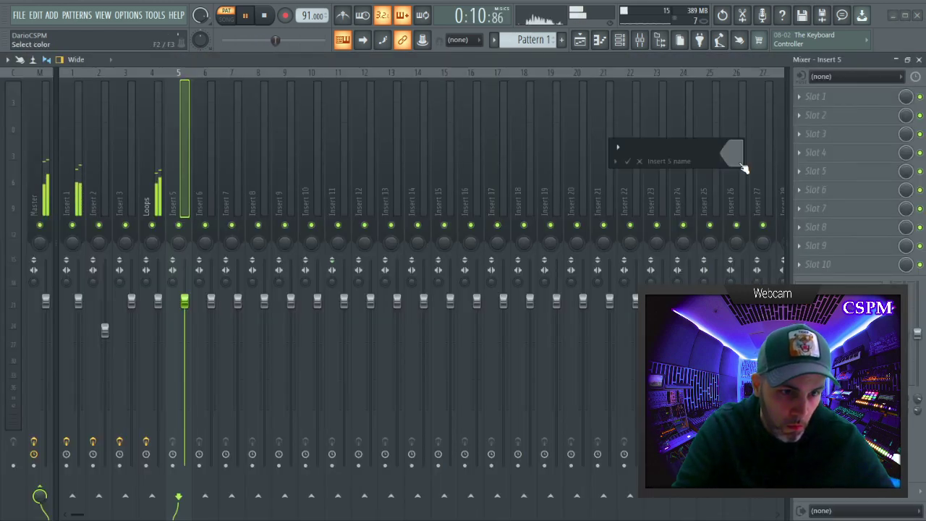
type("Guit")
key("Return")
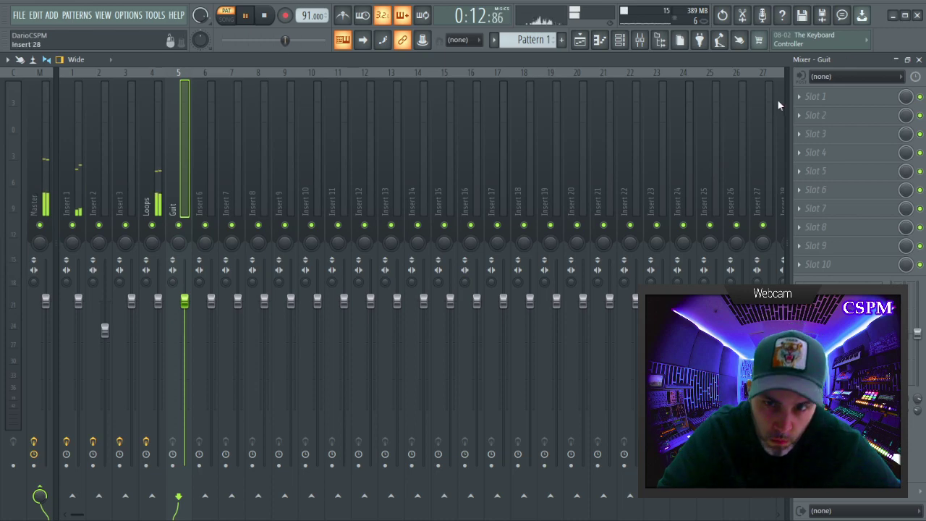
Try Fruity Blood Overdrive in the first effect slot of the Guit track, adjust one of its settings and close it.
left_click(798, 96)
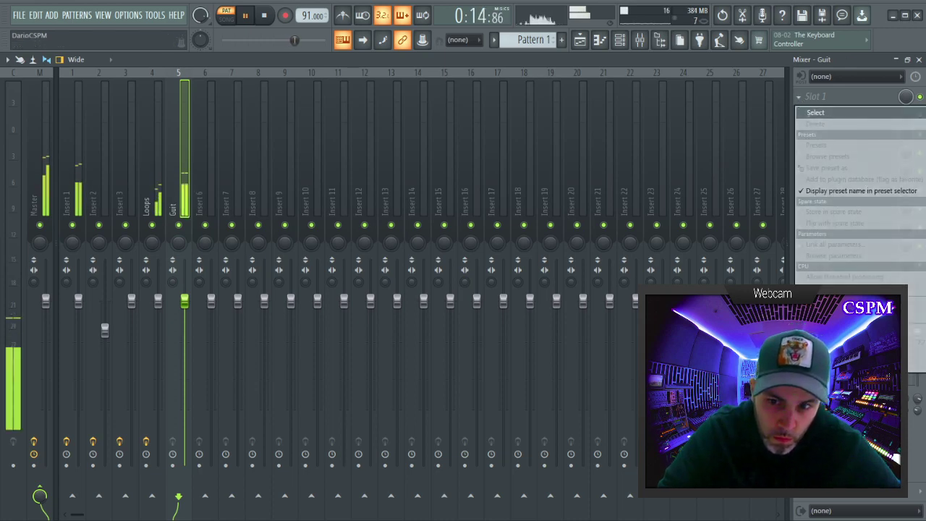
left_click(692, 232)
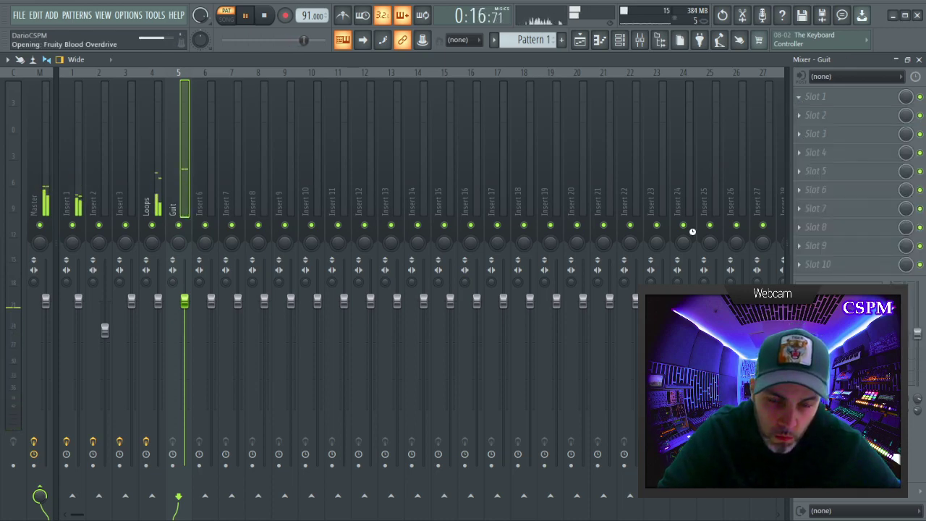
left_click_drag(217, 226, 217, 208)
left_click(318, 178)
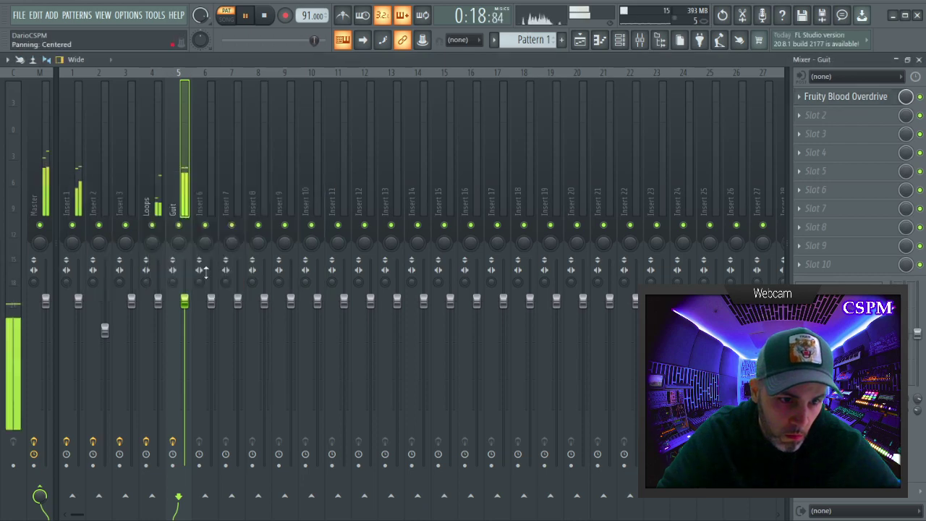
Replace the overdrive on the Guit track with Fruity WaveShaper, bend its curve upward and close it.
left_click(801, 98)
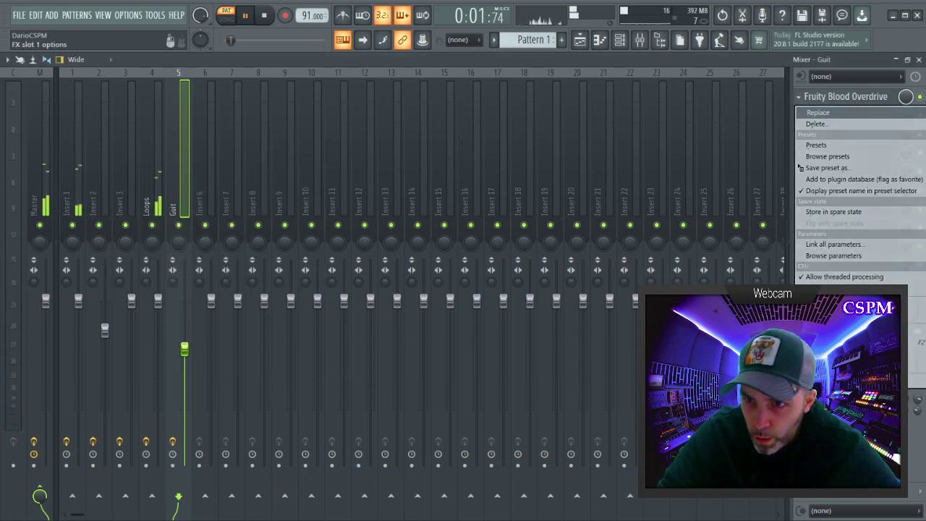
left_click(300, 192)
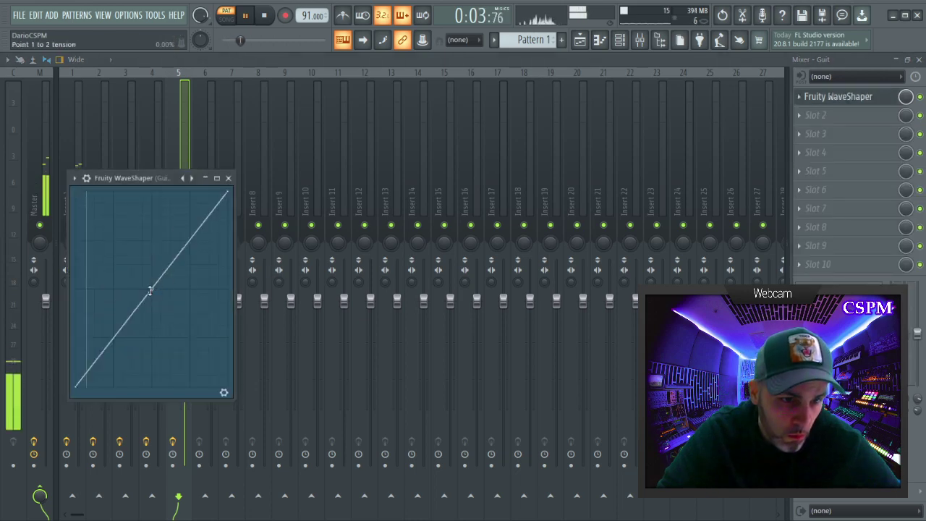
left_click_drag(150, 288, 152, 241)
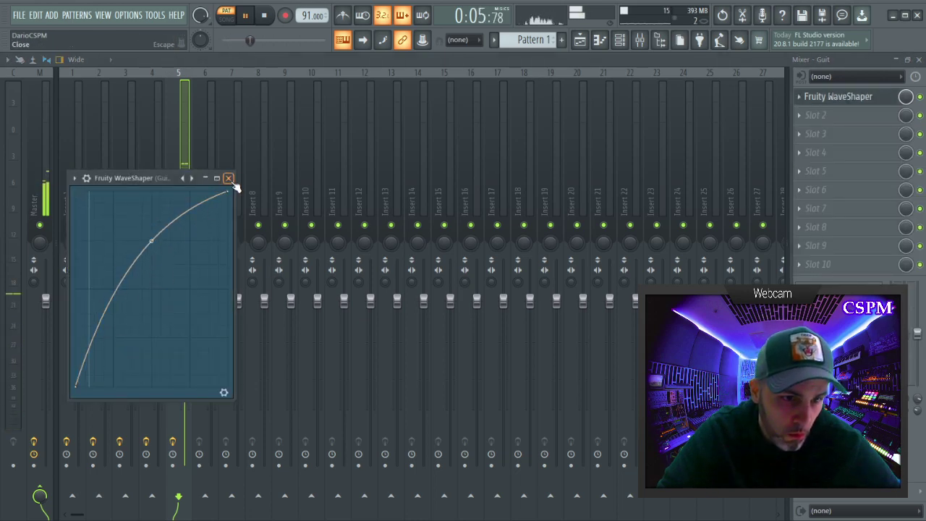
left_click(228, 178)
Load Fruity Delay 2 in the second effect slot of the Guit track with the Stereo effect preset.
left_click(799, 115)
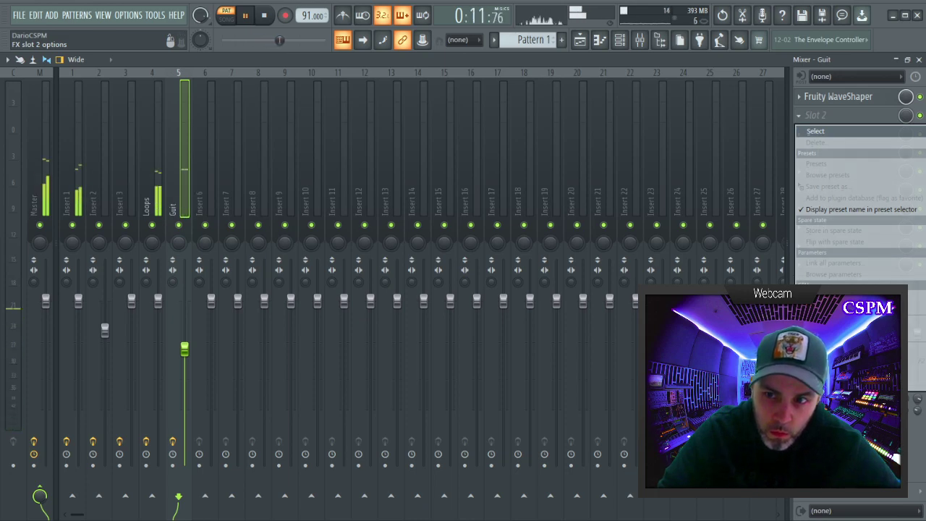
left_click(707, 255)
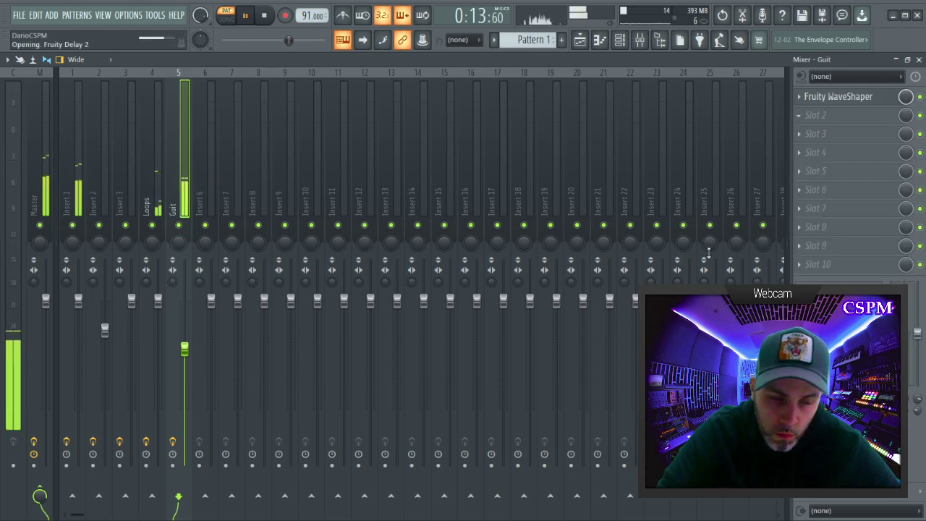
left_click_drag(223, 190, 353, 152)
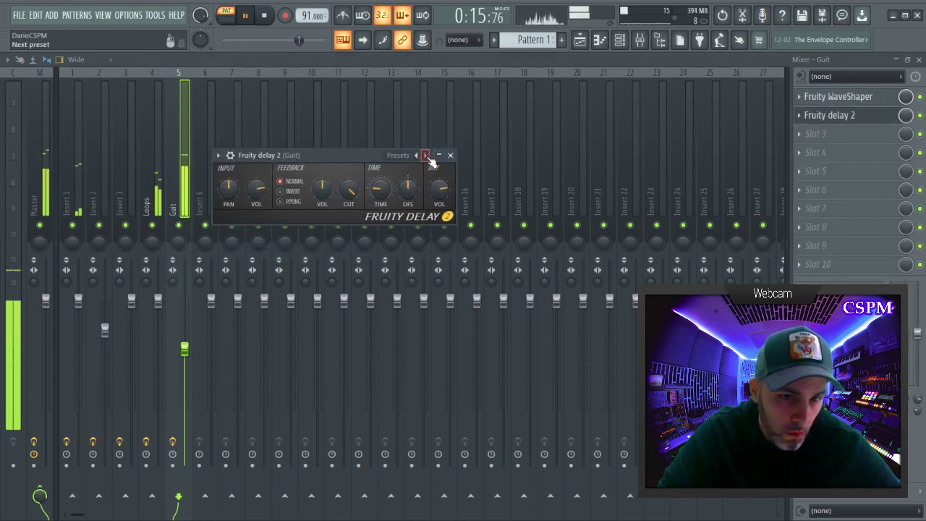
left_click(426, 155)
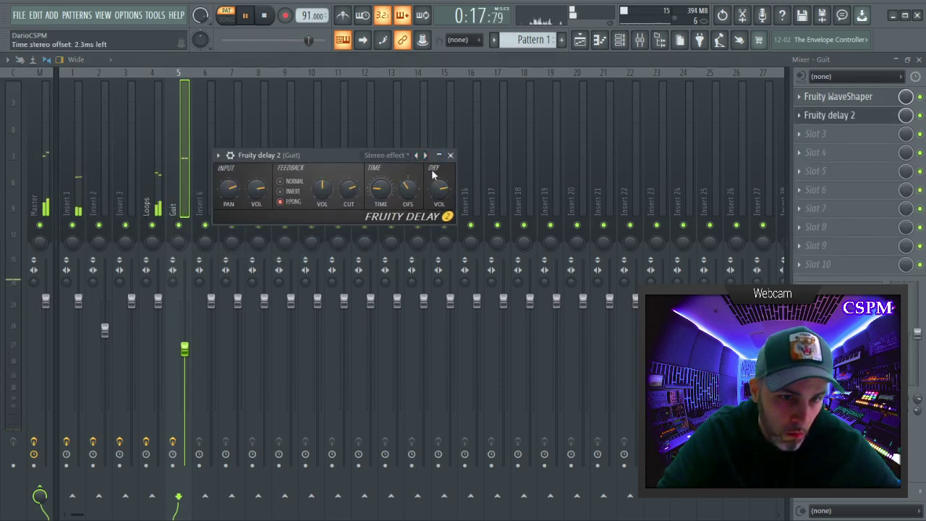
Set the delay time of Fruity Delay 2 to 4 steps and close the plugin.
right_click(379, 190)
mouse_move(394, 209)
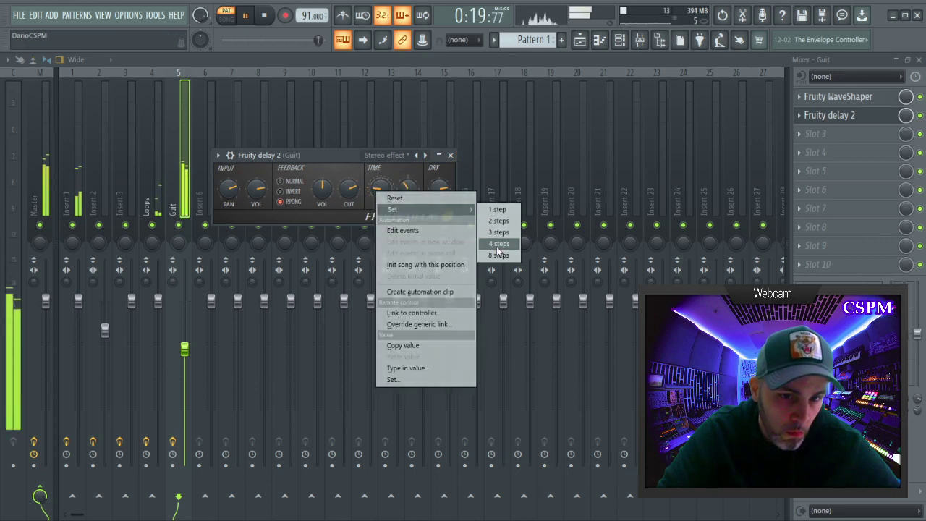
left_click(499, 243)
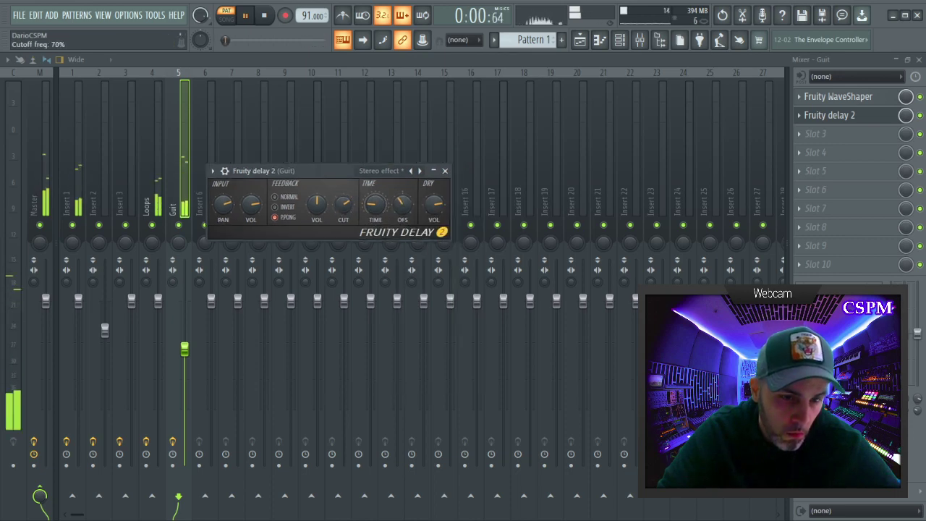
left_click(450, 154)
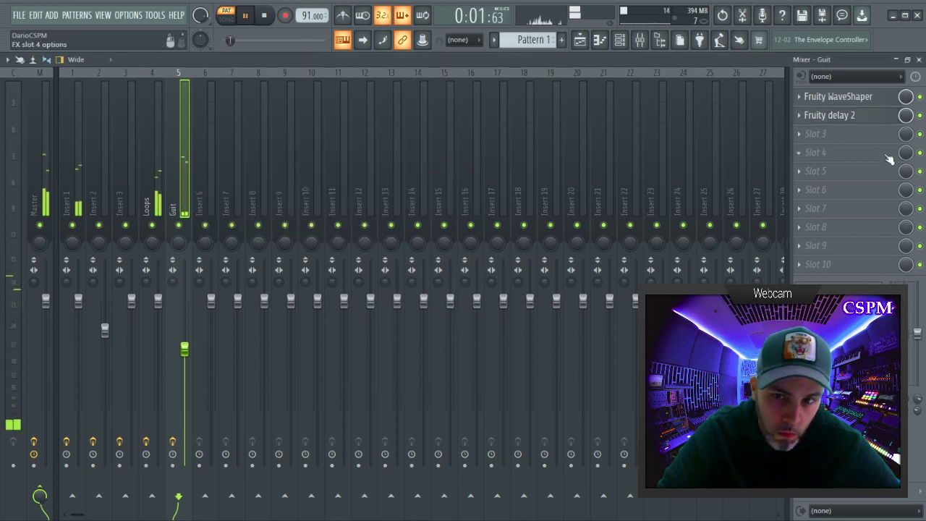
Load Fruity Reeverb 2 in the third effect slot of the Guit track with The Venue preset, close it and slightly lower the track's fader.
left_click(799, 135)
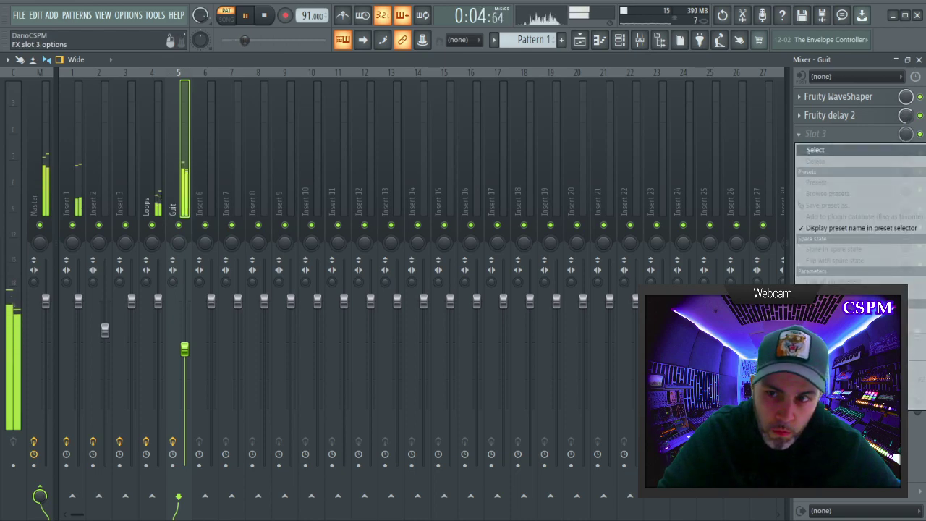
left_click(322, 192)
right_click(389, 212)
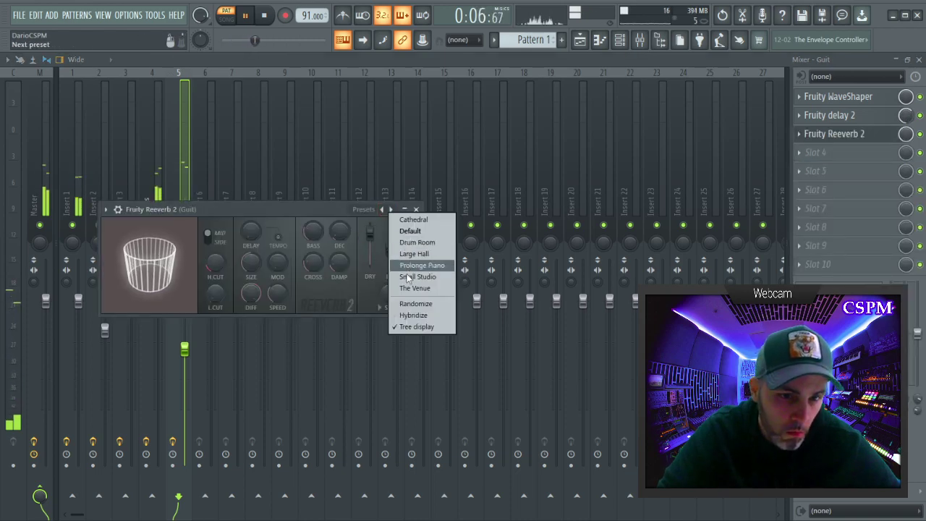
left_click(414, 288)
left_click_drag(313, 212, 342, 231)
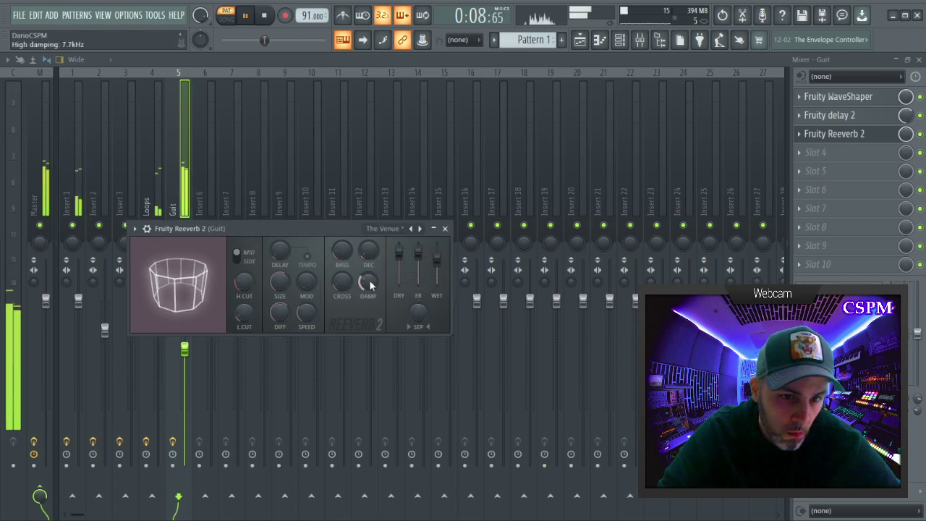
left_click(445, 227)
left_click_drag(189, 354, 191, 366)
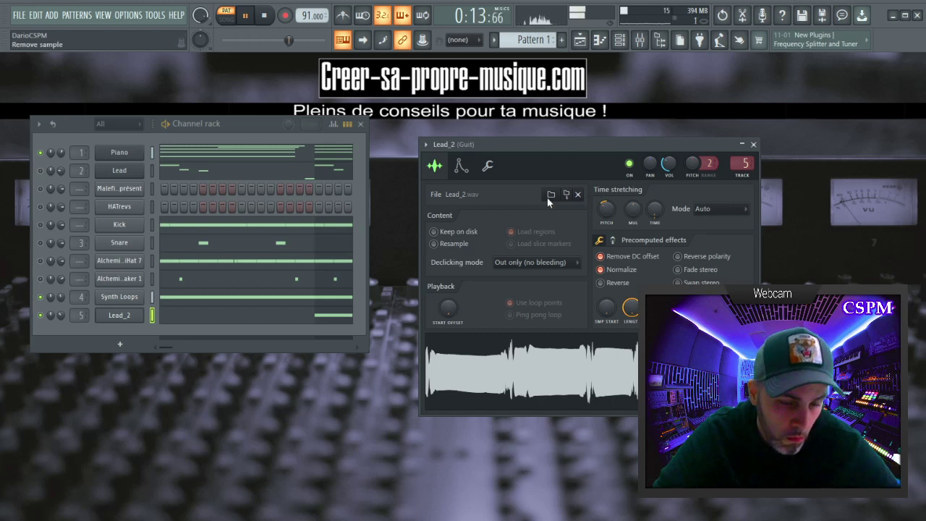
Delete the Lead_2 C5 notes at bars 2 and 6 in the piano roll and close it.
key("Escape")
left_click(196, 321)
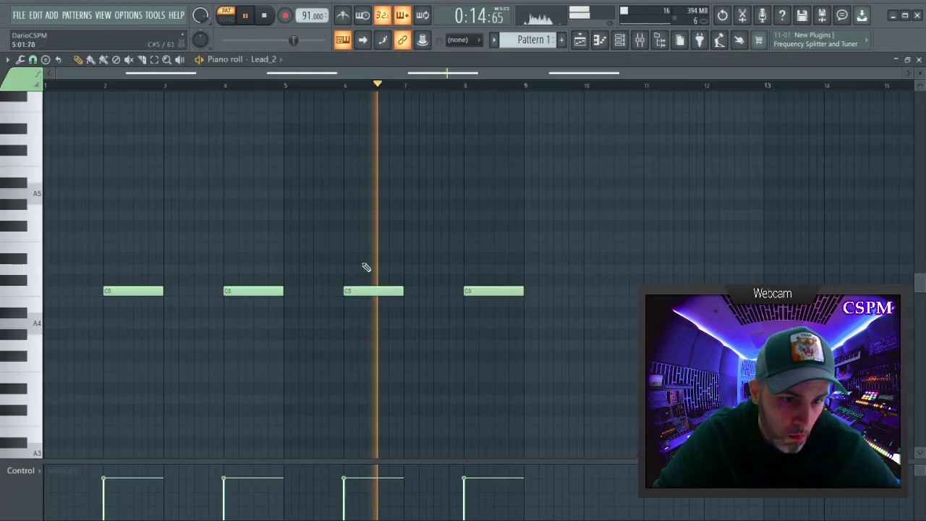
right_click(149, 292)
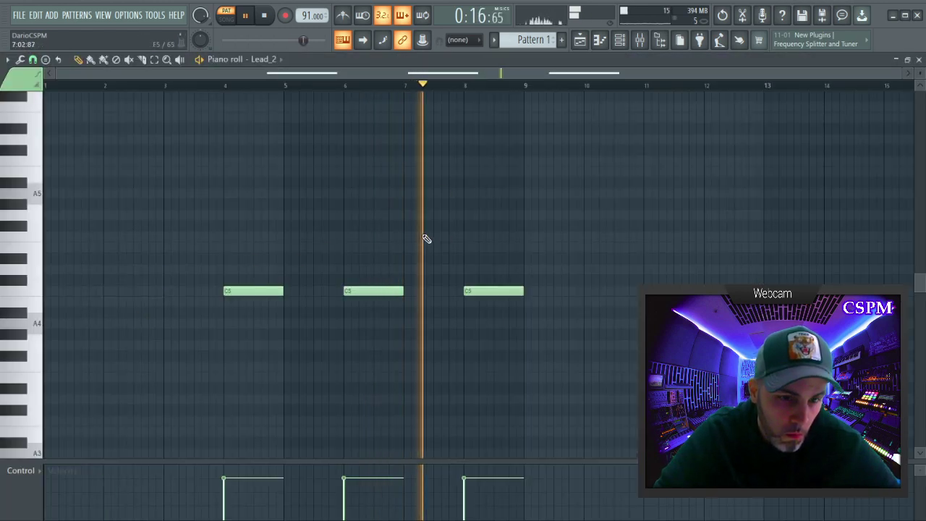
right_click(374, 291)
key("F7")
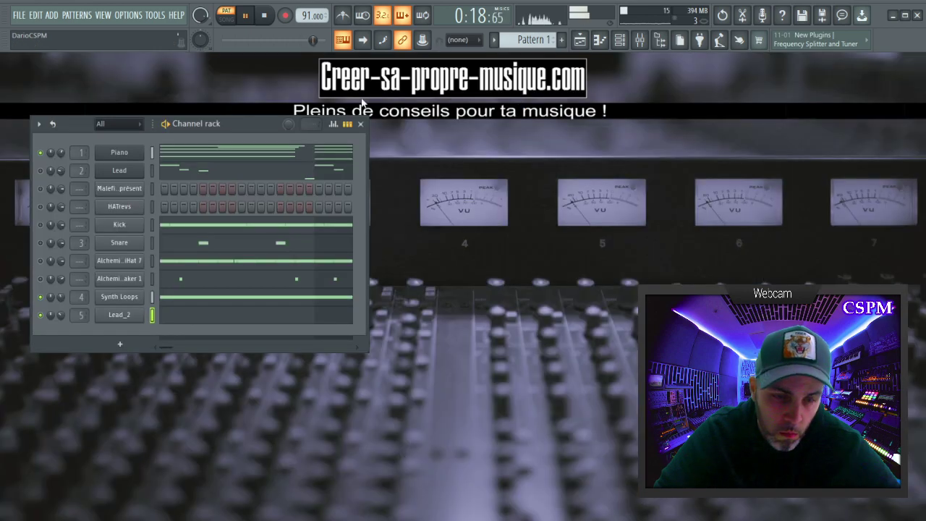
Move the Channel rack away from its corner and unmute all channels.
left_click_drag(255, 128, 586, 223)
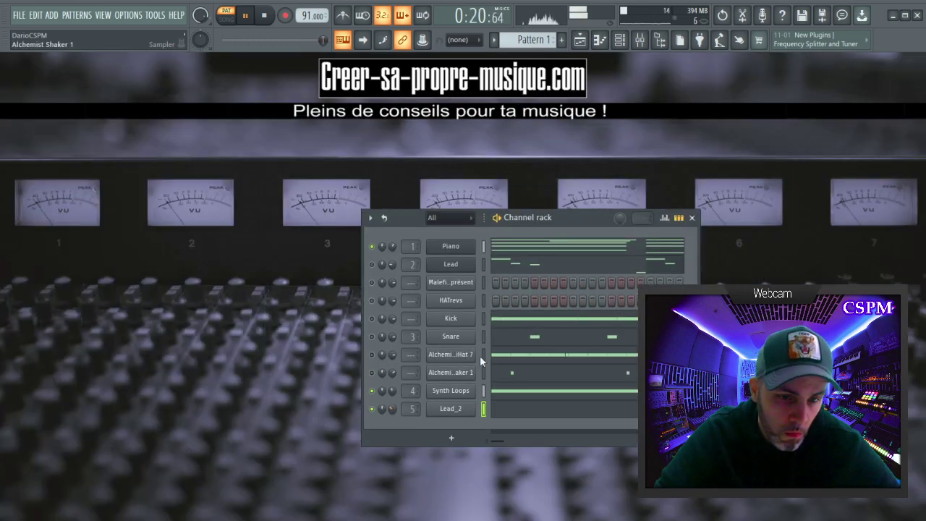
right_click(374, 247)
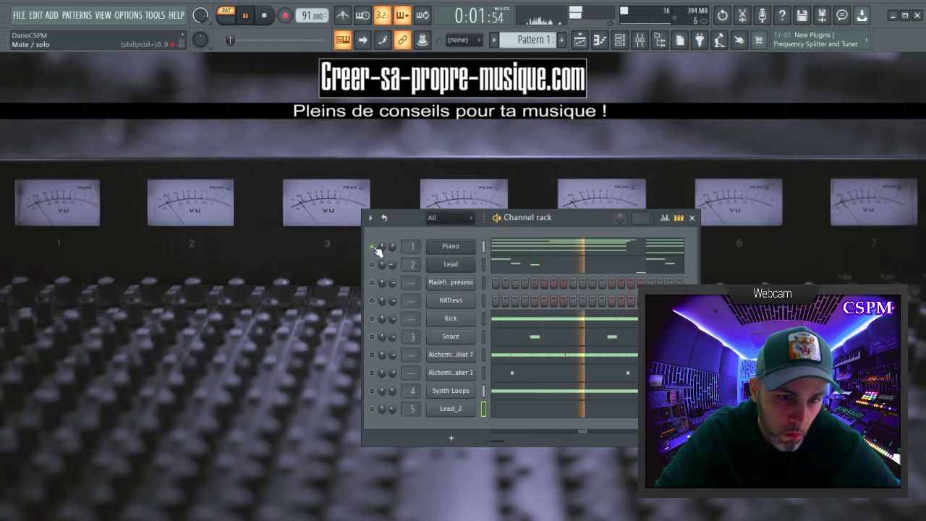
right_click(373, 247)
left_click(380, 253)
Reorder the channels so that Lead_2 sits directly below Lead, followed by Synth Loops.
left_click_drag(596, 216, 572, 172)
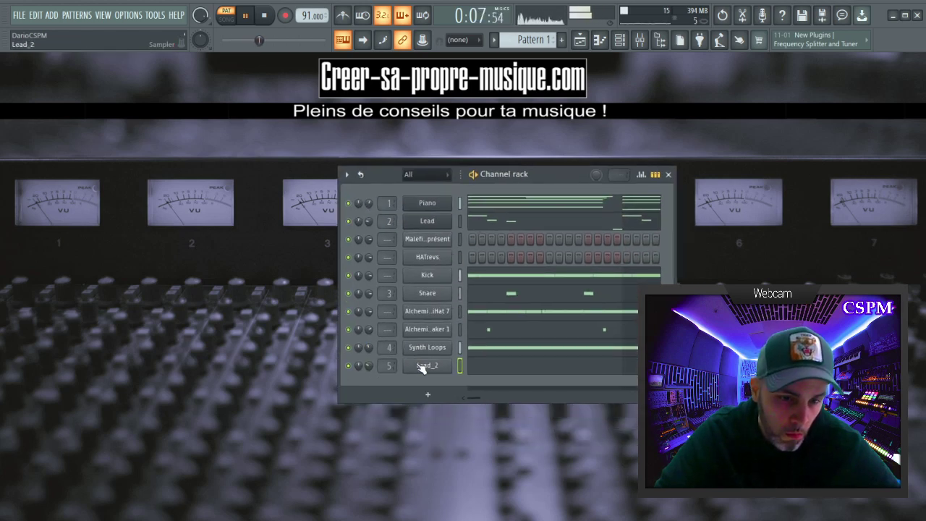
left_click_drag(427, 352, 427, 246)
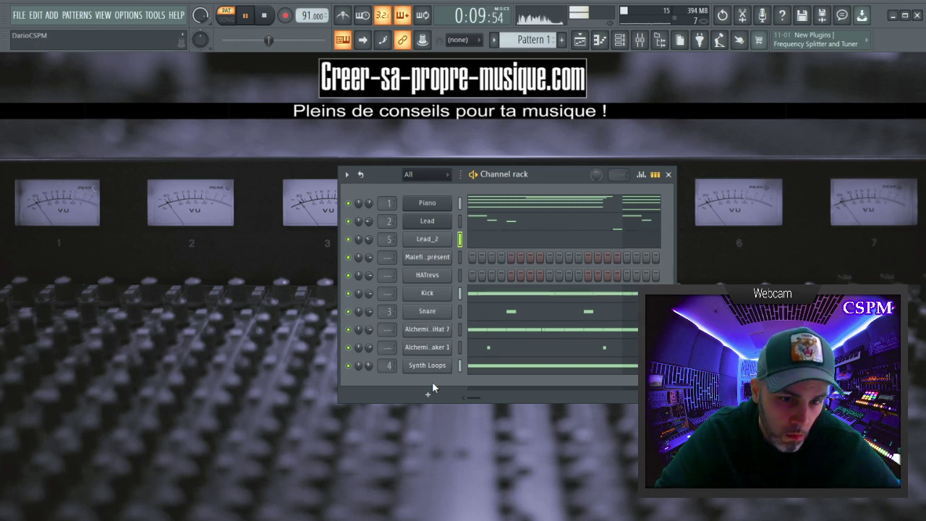
left_click_drag(438, 369, 440, 264)
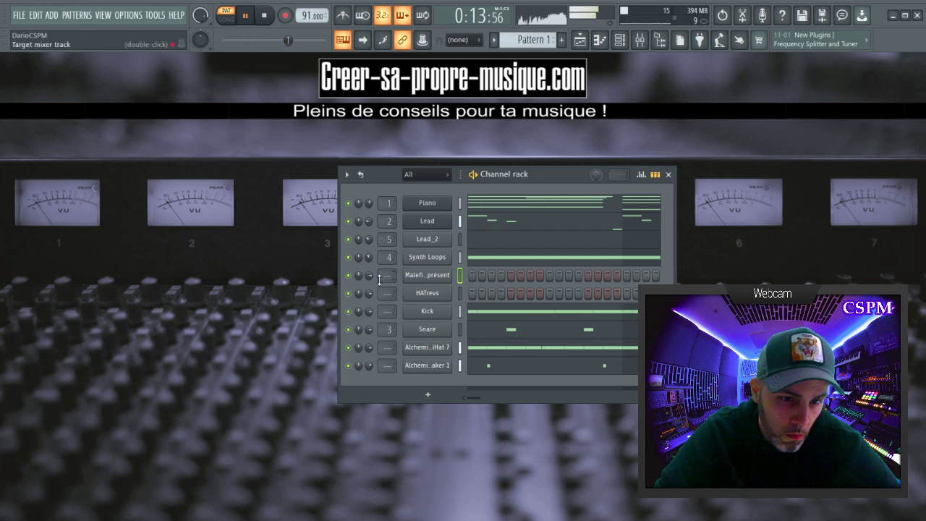
Turn off the loop points of the Malefik est présent sample and close its channel settings.
left_click(426, 274)
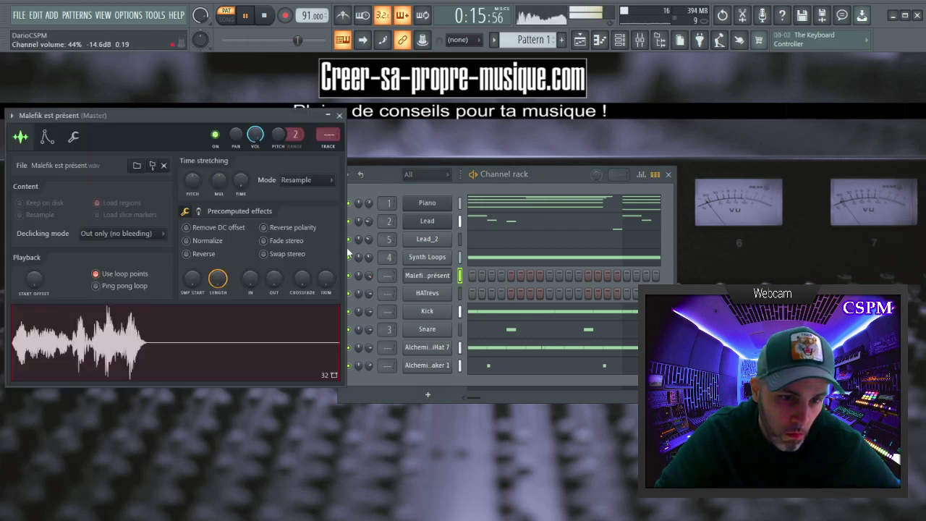
left_click(117, 274)
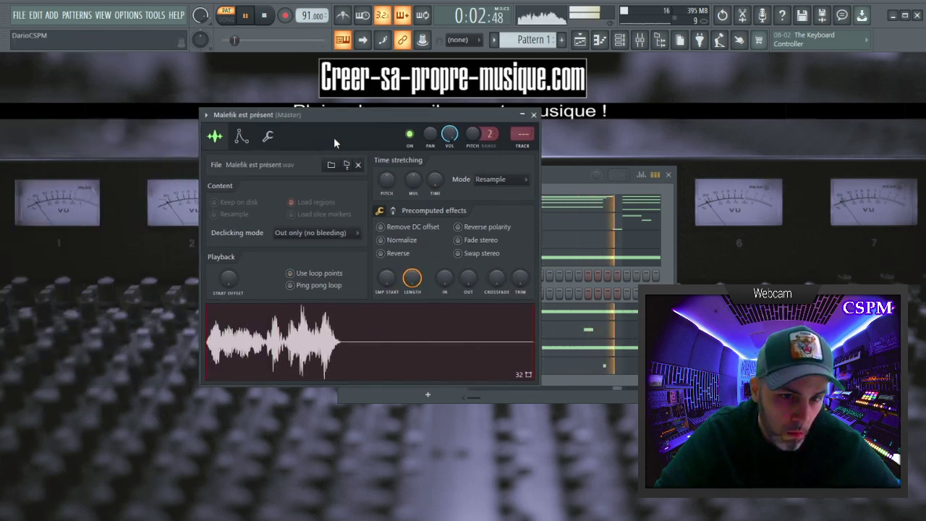
left_click_drag(420, 128, 449, 160)
left_click(564, 146)
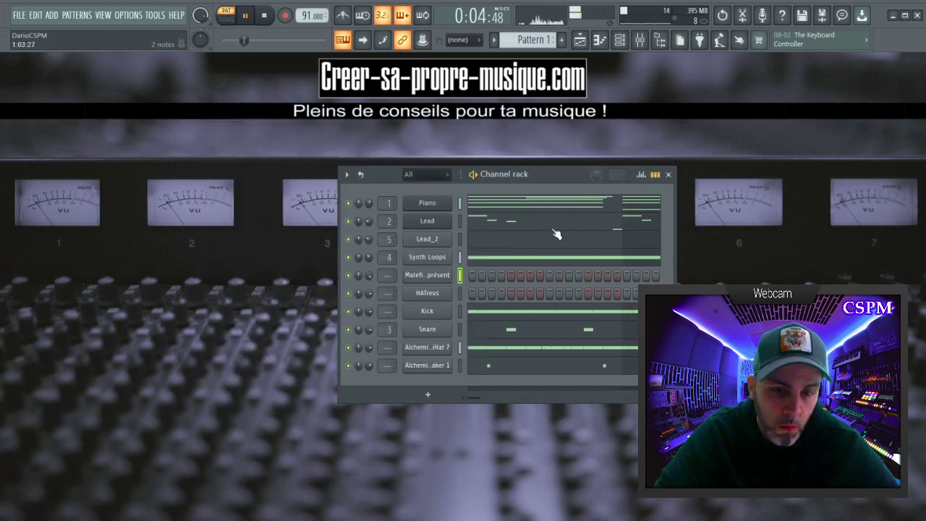
Rename the HATrevs channel as Shaker.
left_click(461, 294)
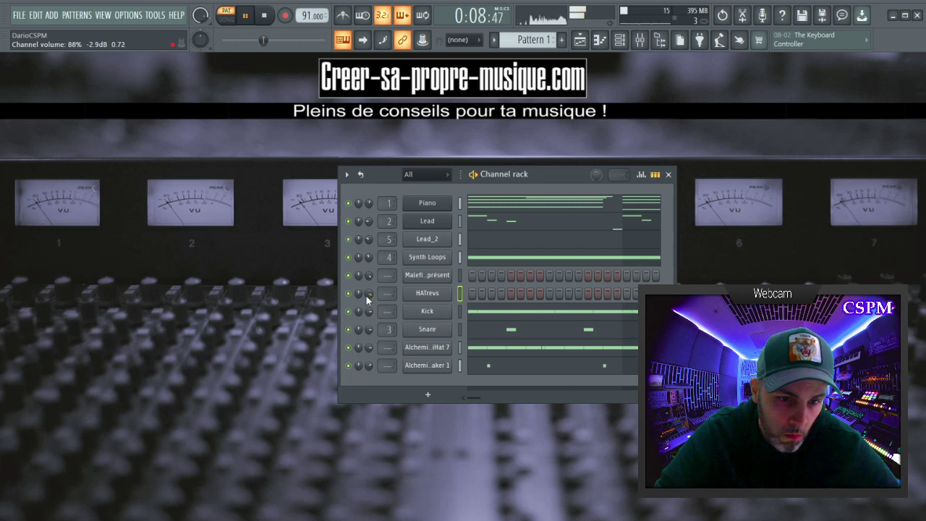
left_click(427, 293)
key("F2")
type("S")
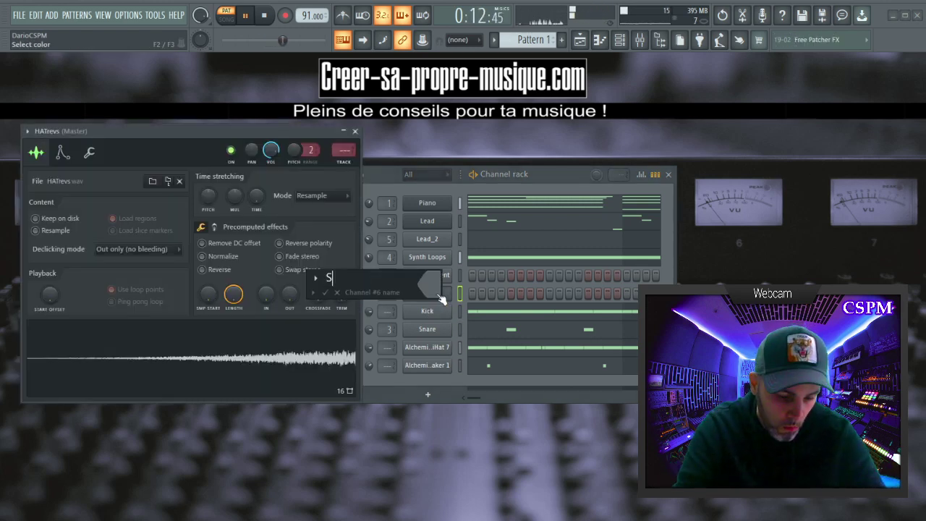
type("haker")
key("Return")
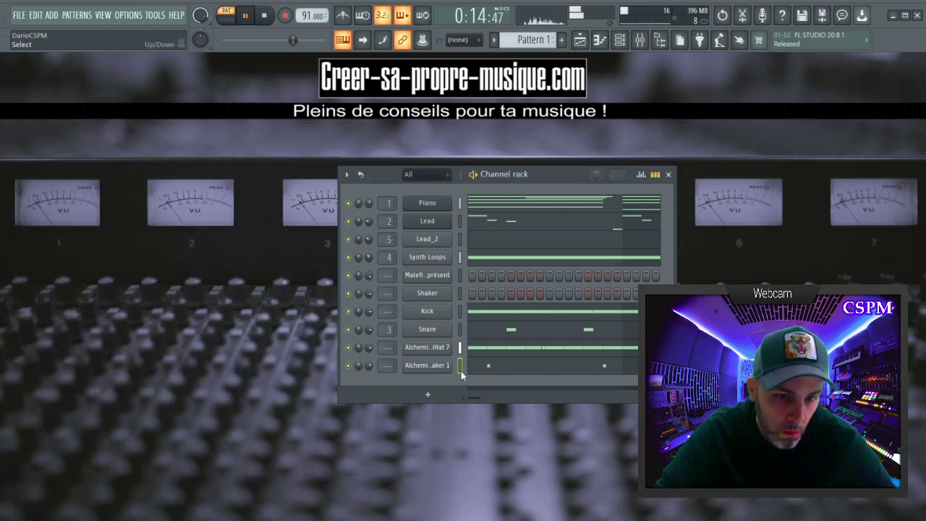
Rename the channel holding the HATrevs sample as Rev and move it directly below the Alchemist hi-hat channel.
left_click(436, 369)
left_click(436, 369)
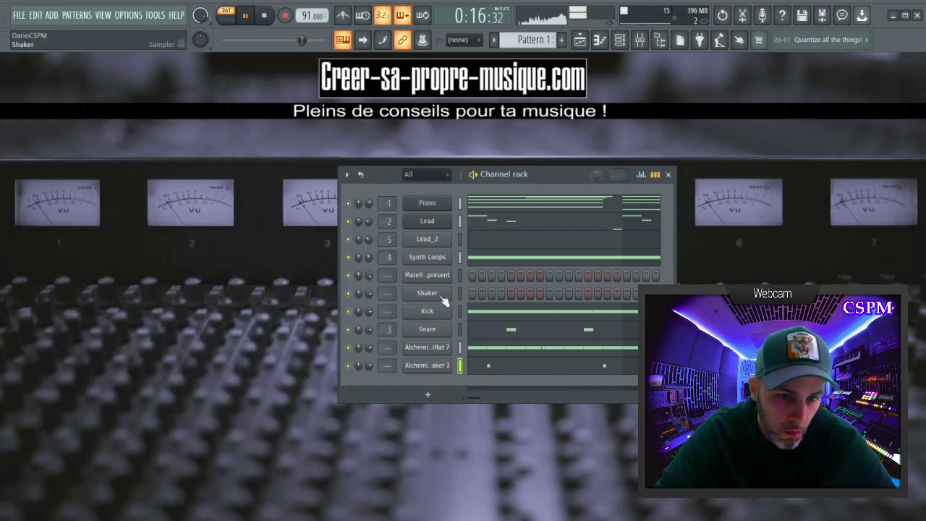
left_click(433, 293)
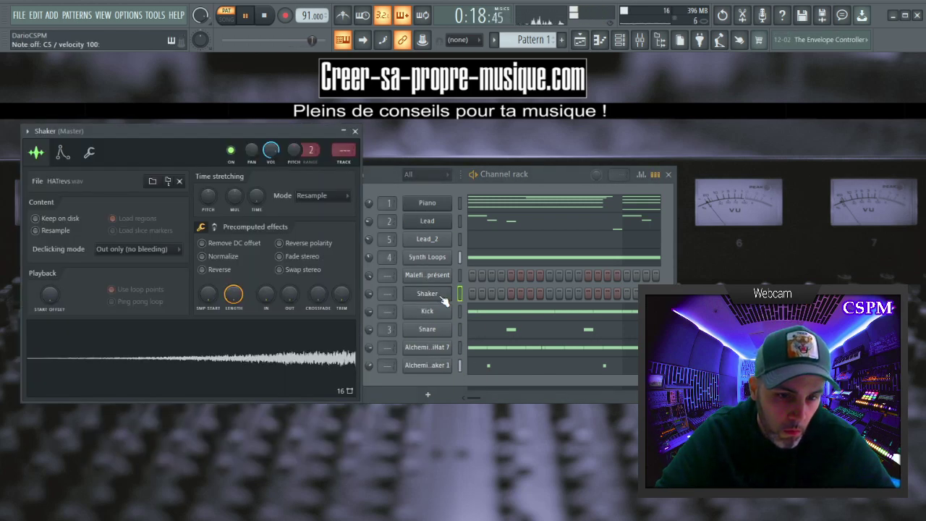
left_click(456, 178)
left_click(441, 296)
key("F2")
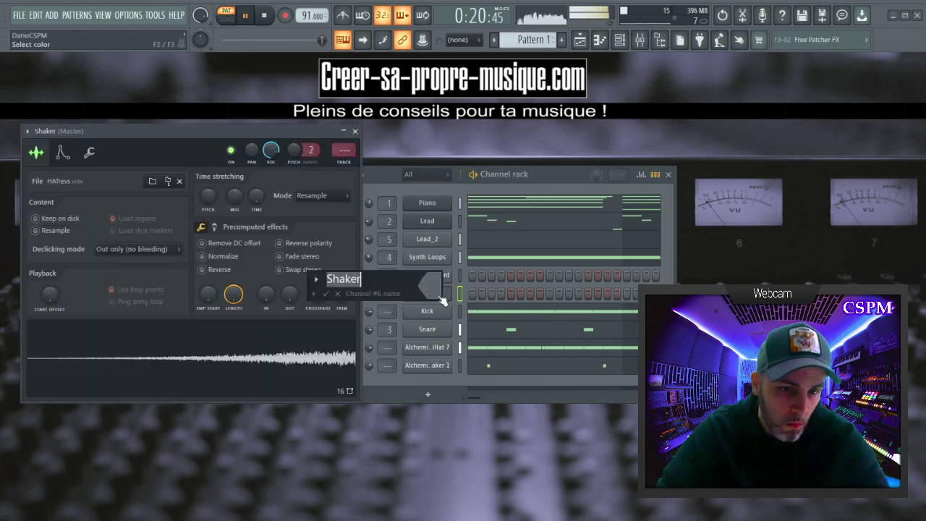
type("Rev")
key("Return")
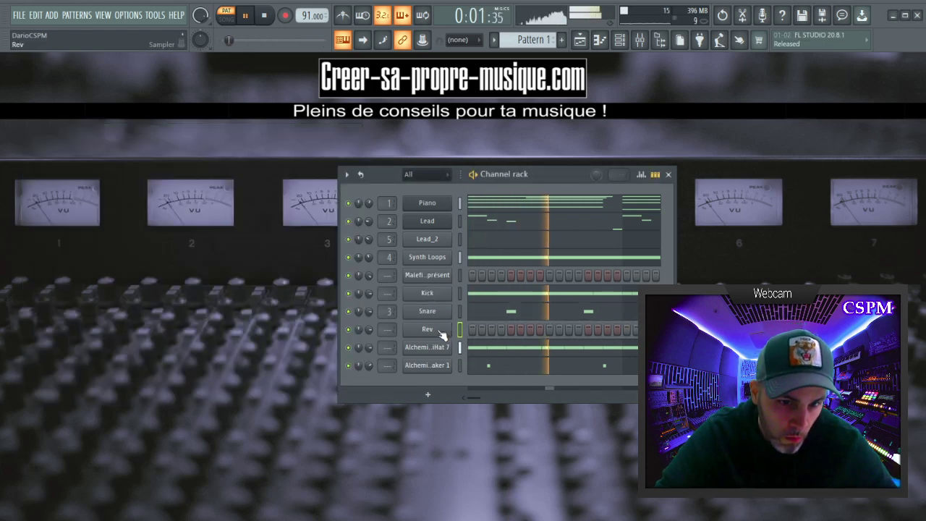
scroll(442, 335, "down", 3)
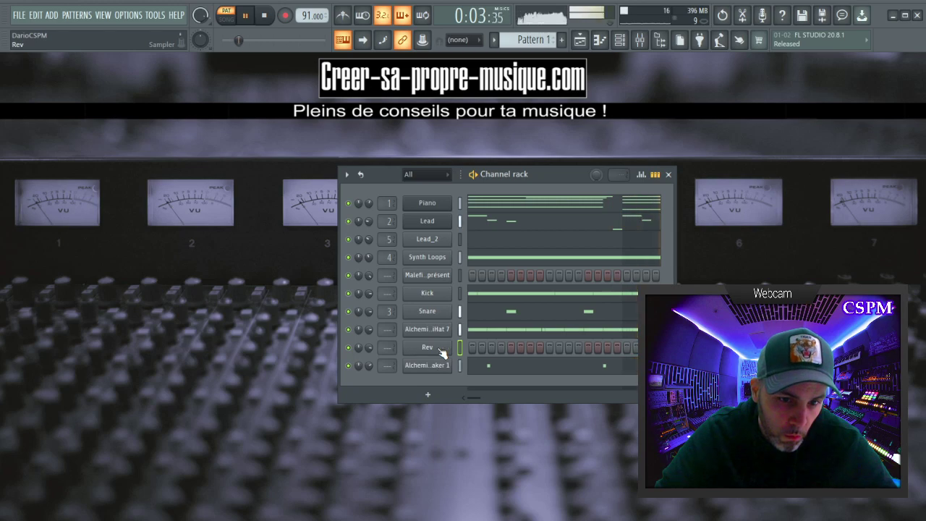
Draw a two-step C5 note for Rev after beat 3 of bars 1 to 4, and repeat the notes through bar 8.
left_click(600, 40)
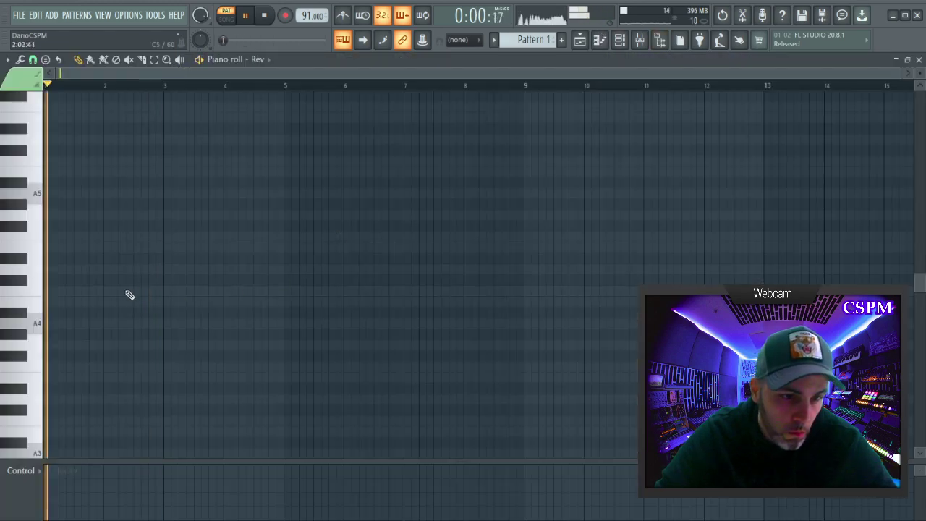
left_click_drag(902, 73, 484, 74)
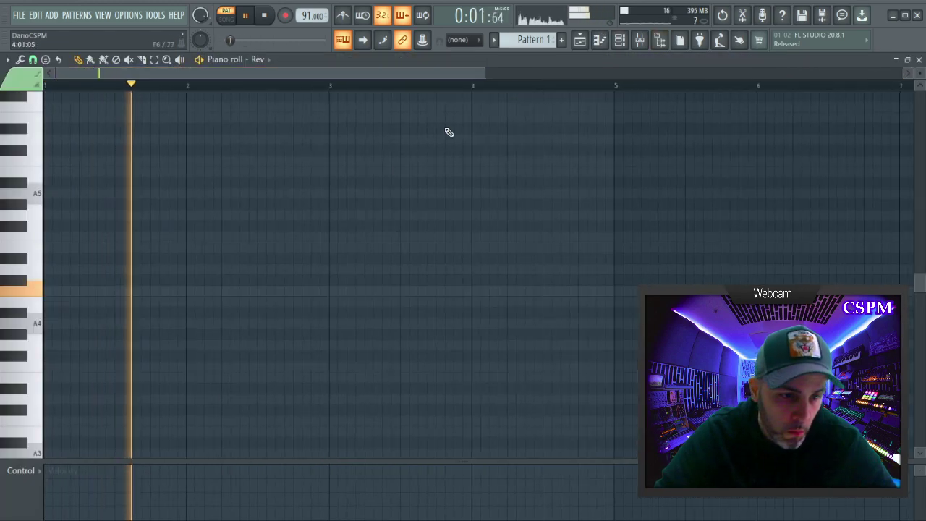
left_click(136, 290)
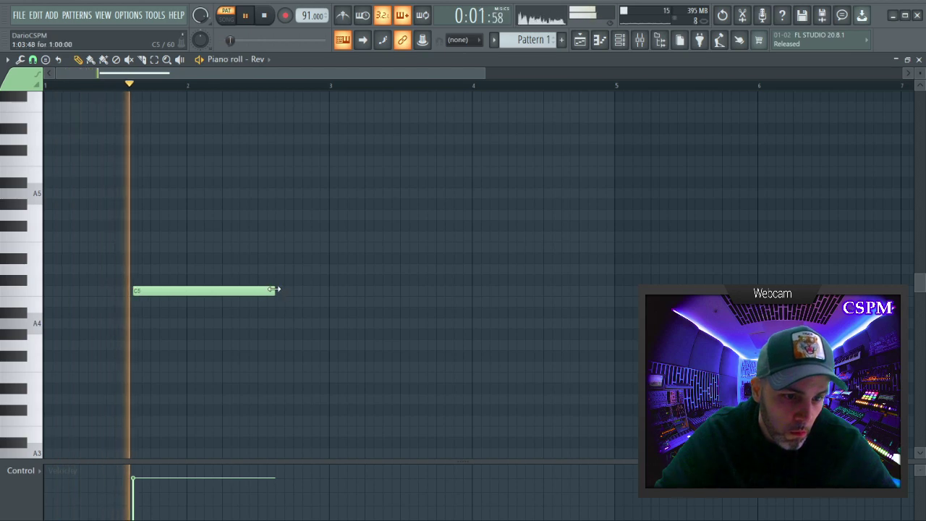
left_click_drag(273, 290, 147, 354)
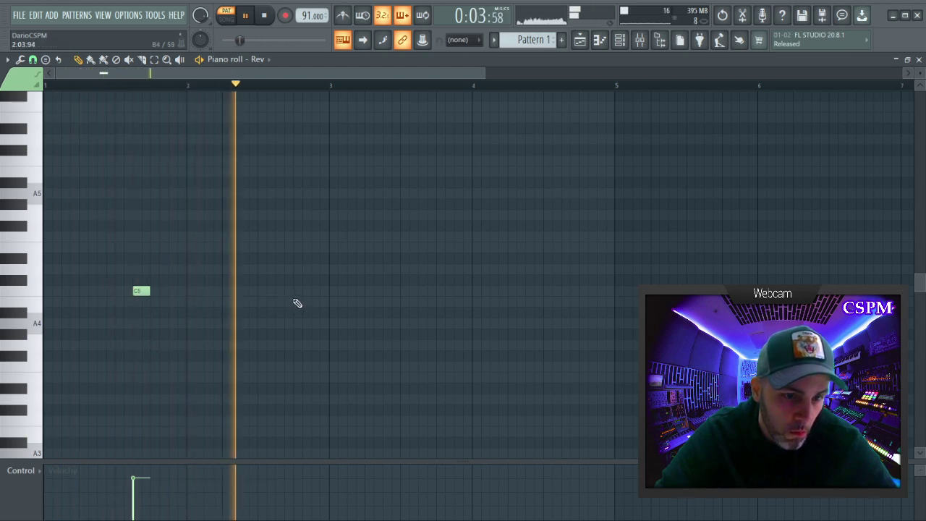
left_click(280, 290)
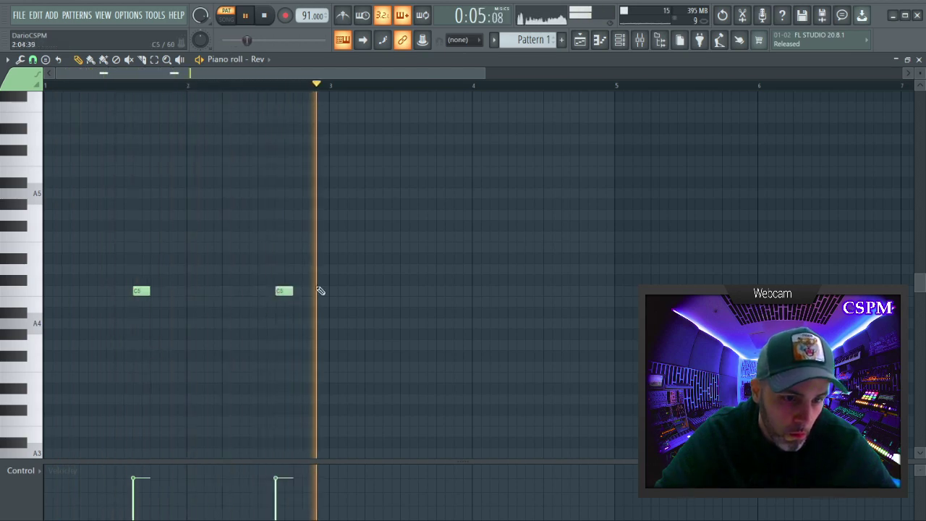
left_click(424, 291)
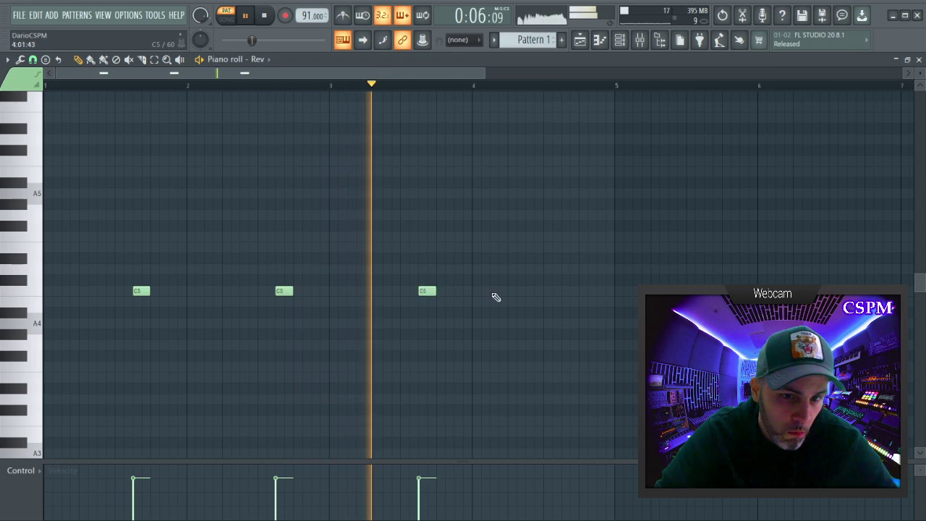
left_click(568, 291)
key("ctrl+a")
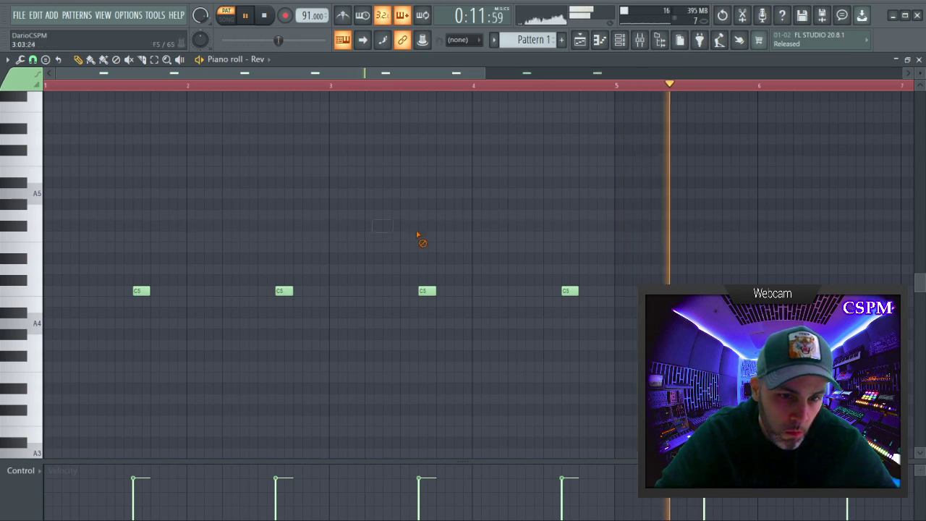
left_click(918, 60)
Turn on Normalize and Remove DC offset for the Rev sample.
left_click(434, 350)
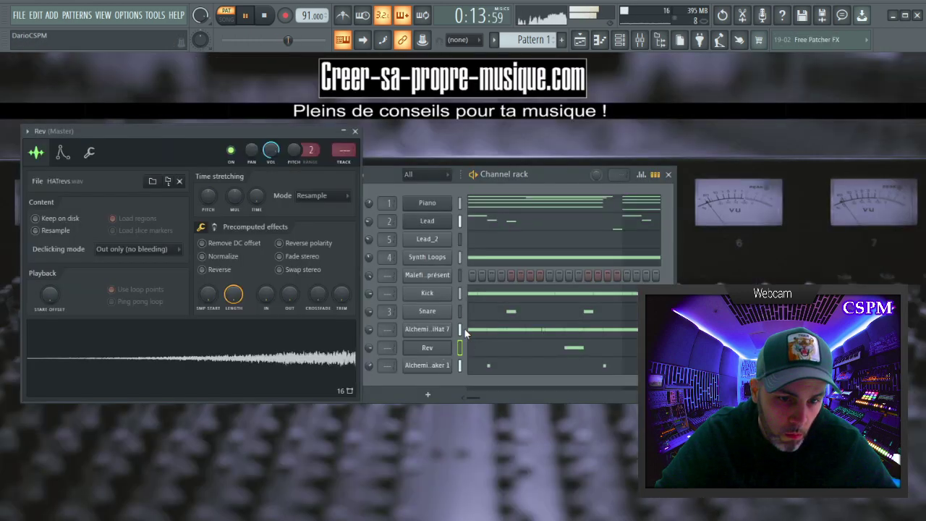
left_click(222, 257)
left_click(226, 244)
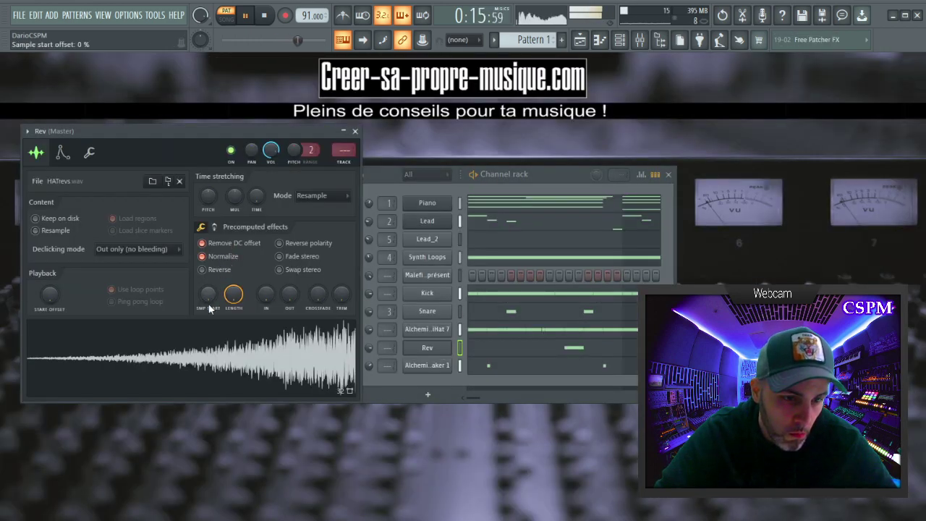
Lower the Rev channel's volume and set its sample start offset to 23%.
left_click_drag(214, 299, 213, 299)
left_click_drag(271, 151, 272, 157)
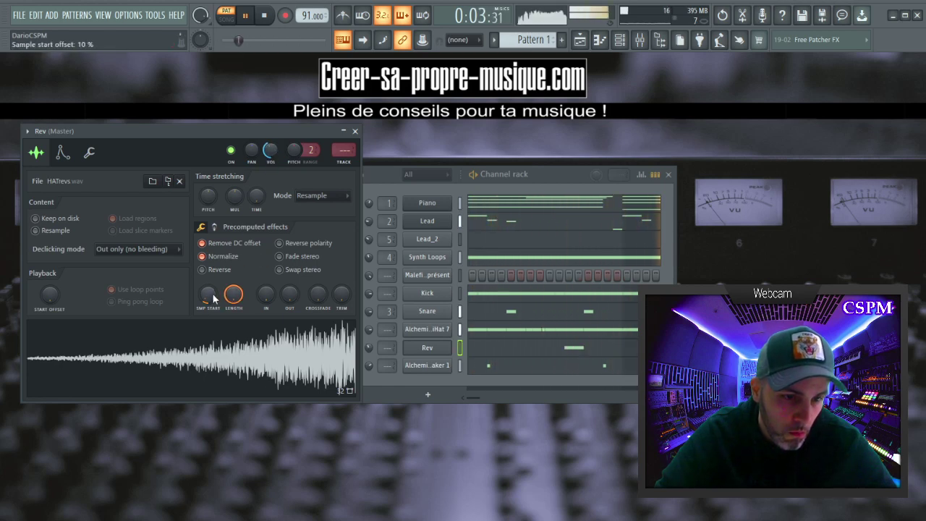
left_click_drag(212, 298, 215, 285)
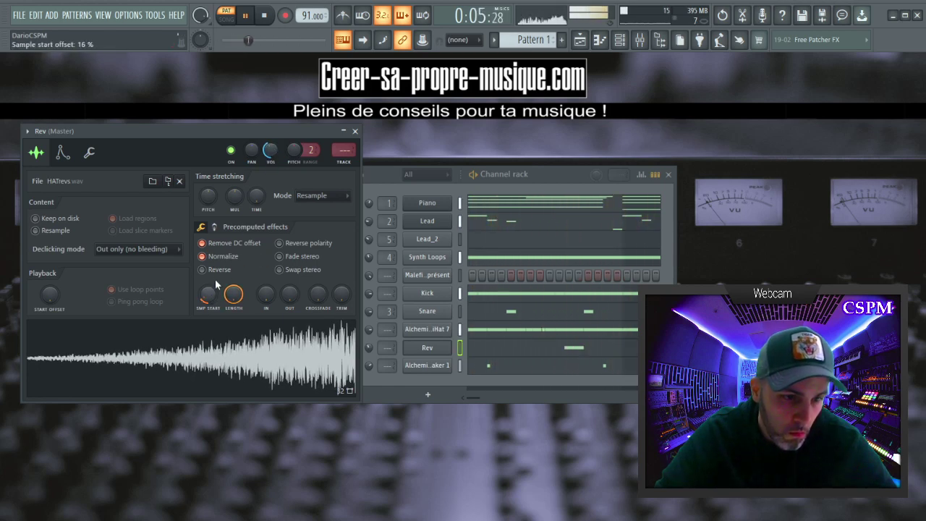
scroll(208, 296, "up", 3)
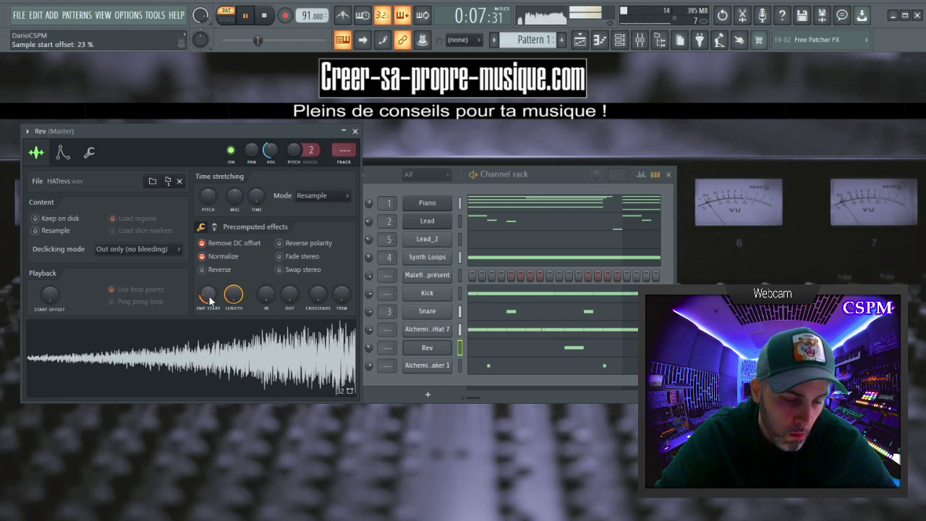
Try start offsets of 21% and 33% for the Rev sample, and settle on a lower one.
scroll(210, 300, "down", 1)
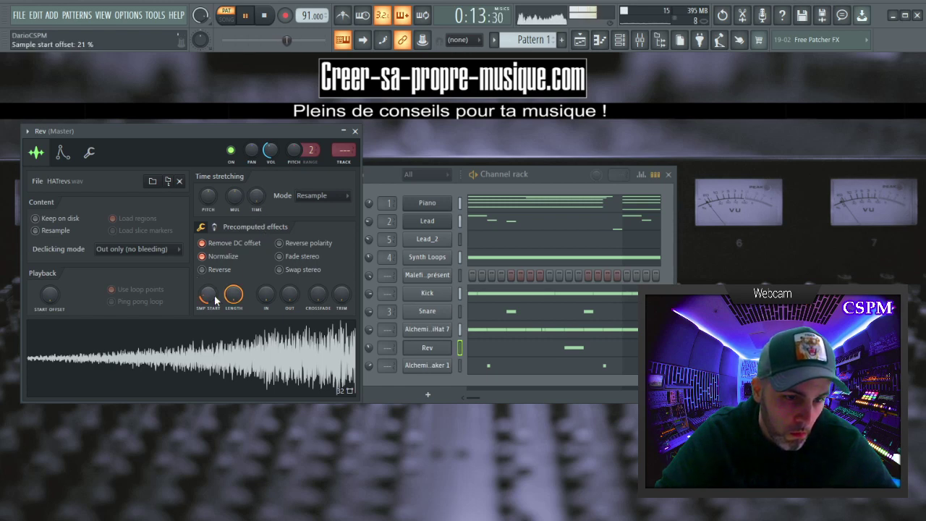
scroll(215, 300, "up", 5)
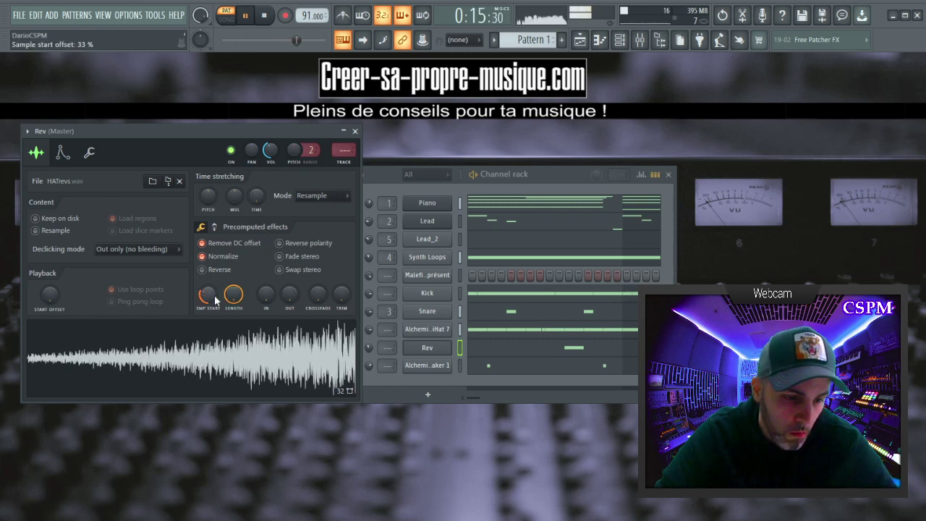
scroll(215, 300, "down", 7)
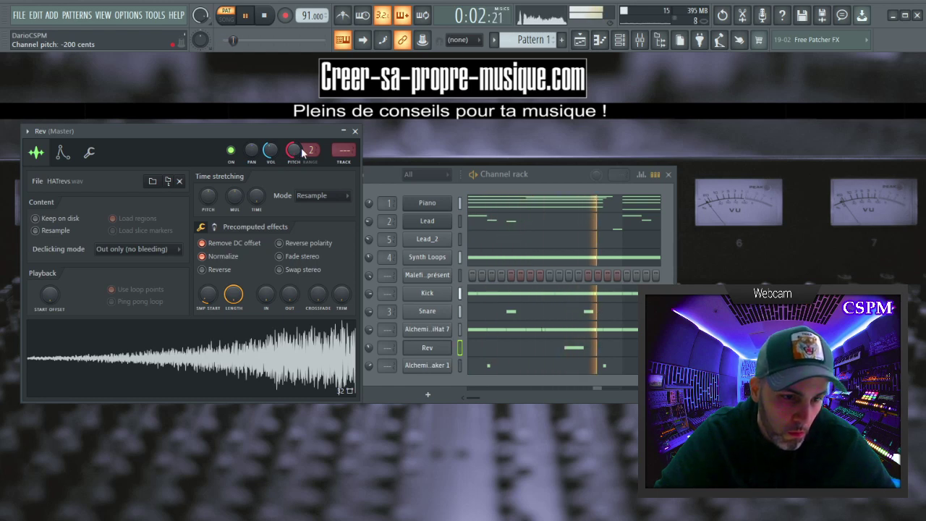
Set the Rev channel's pitch to -198 cents, adjust the sample's time-stretching pitch shift, and close the channel settings.
scroll(310, 150, "up", 1)
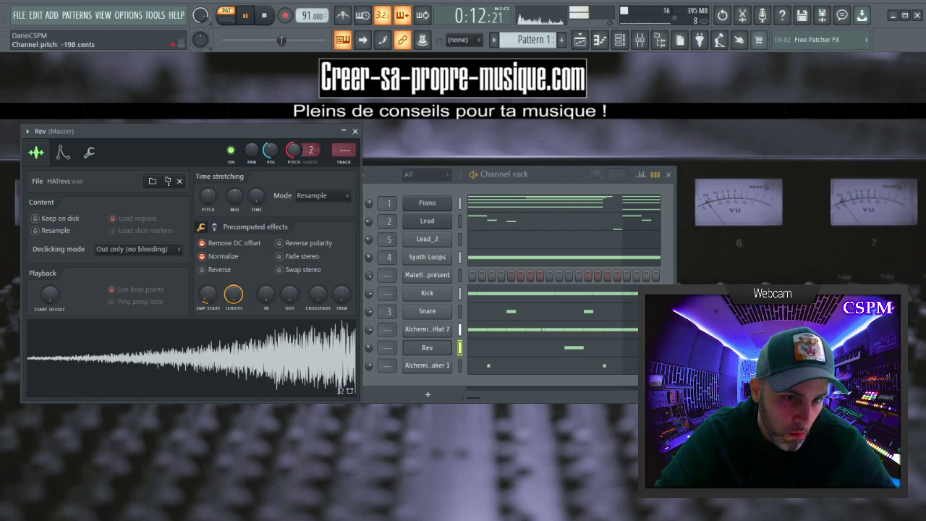
left_click_drag(208, 195, 208, 198)
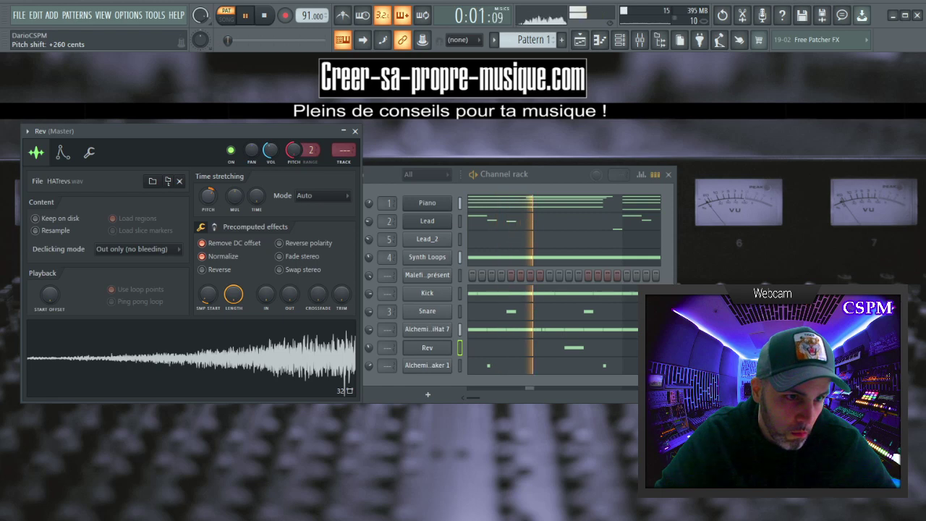
left_click_drag(208, 194, 213, 203)
left_click(428, 348)
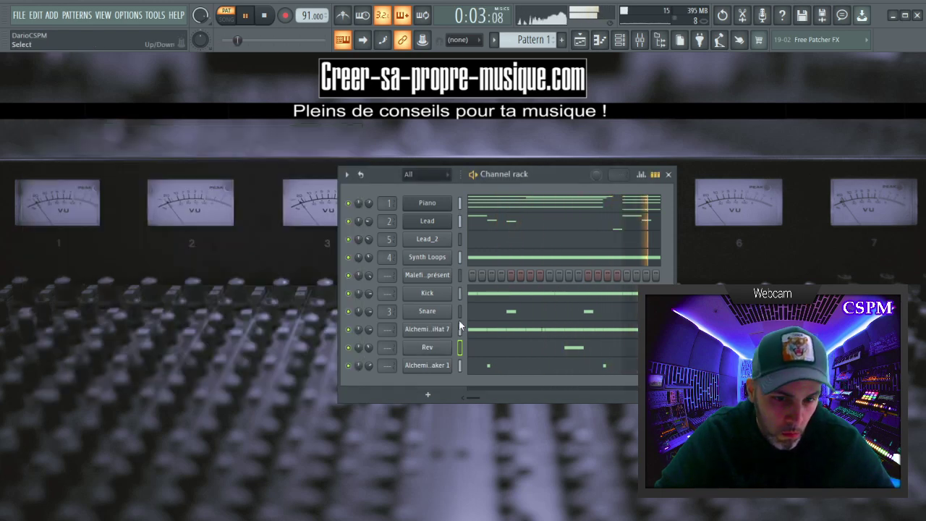
Rename the Alchemist Shaker 1 channel as Shaker.
left_click(446, 369)
key("F2")
type("Shak")
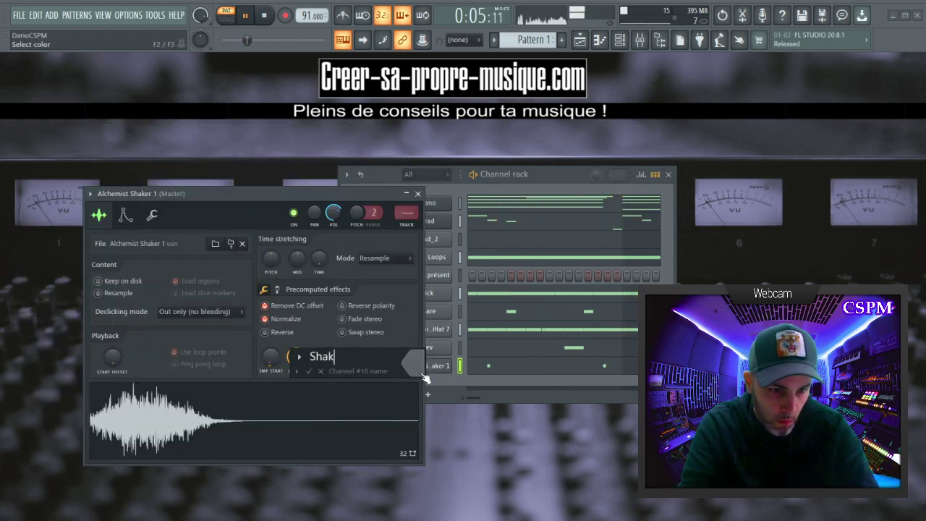
type("er")
key("Return")
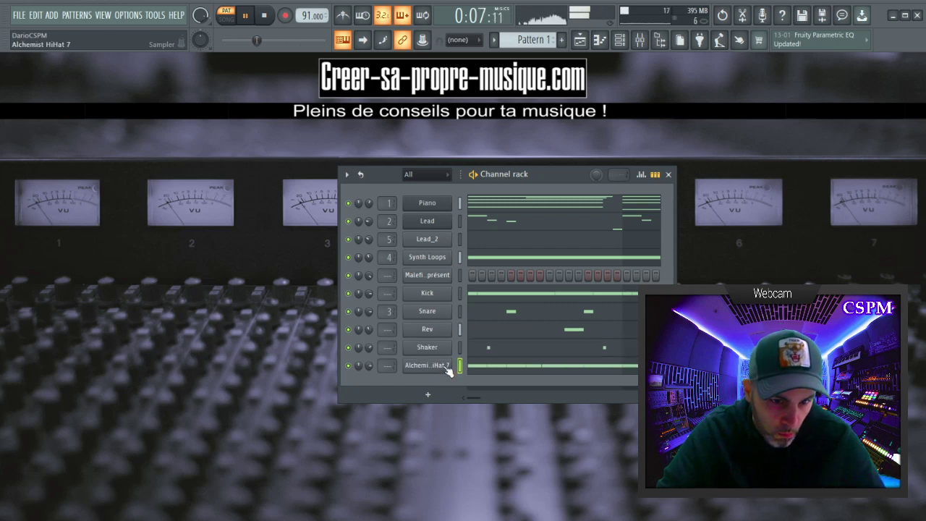
Move the Alchemist HiHat 7 channel below Shaker and rename it as Hat.
left_click(446, 369)
key("F2")
type("Hat")
key("Return")
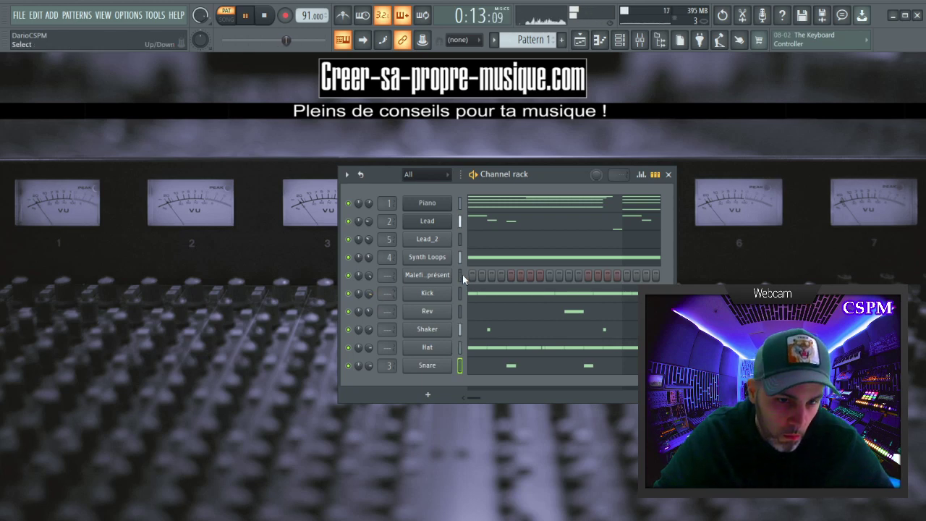
Move the Snare channel below Hat, place the Malefik est présent channel last, and rename that last channel as Tag.
left_click_drag(428, 275, 441, 368)
left_click(442, 367)
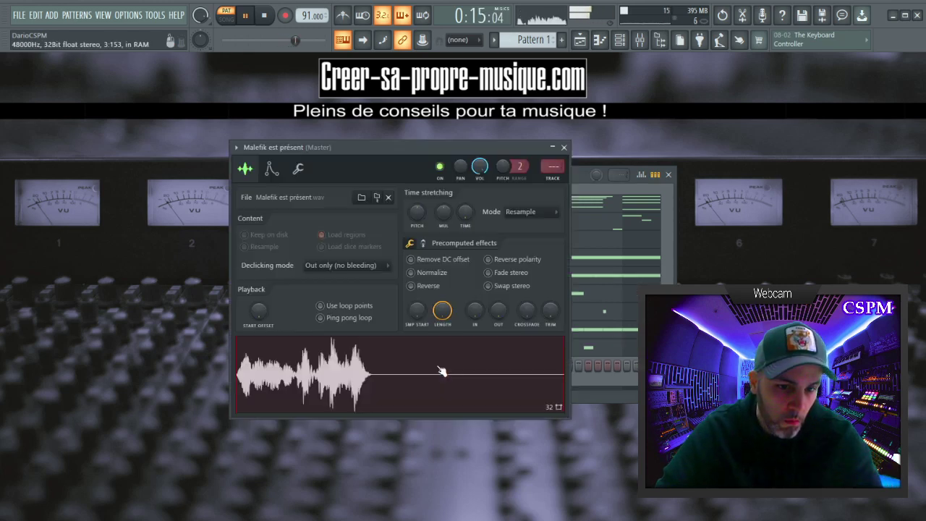
key("F2")
type("Tag")
key("Return")
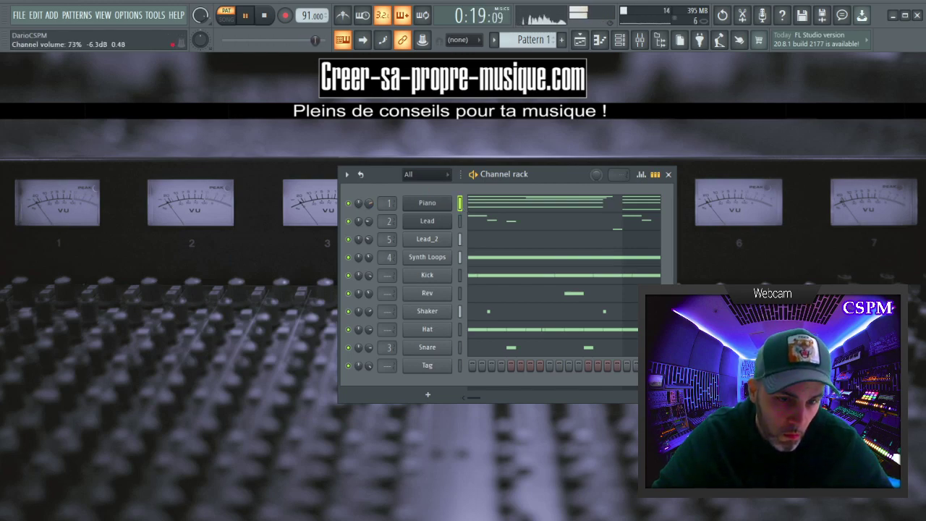
Open the Piano channel's notes and place one-step E7 notes at steps 7, 10, 11 and 13 of bar 1.
left_click(507, 206)
key("space")
left_click(101, 172)
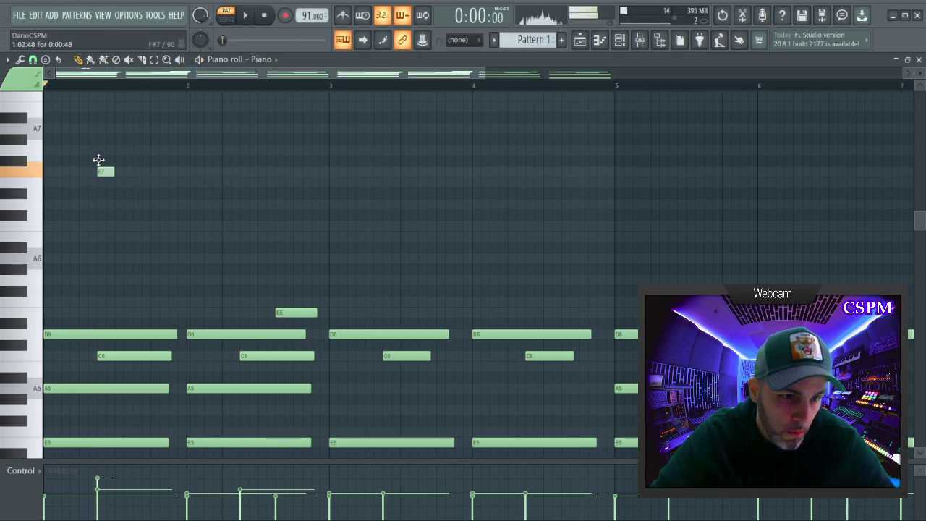
key("space")
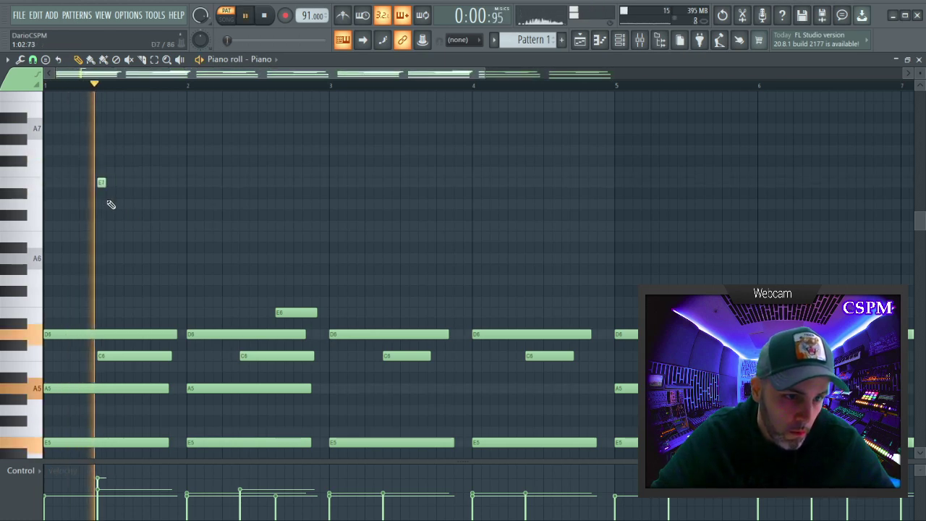
left_click(134, 183)
key("space")
key("space")
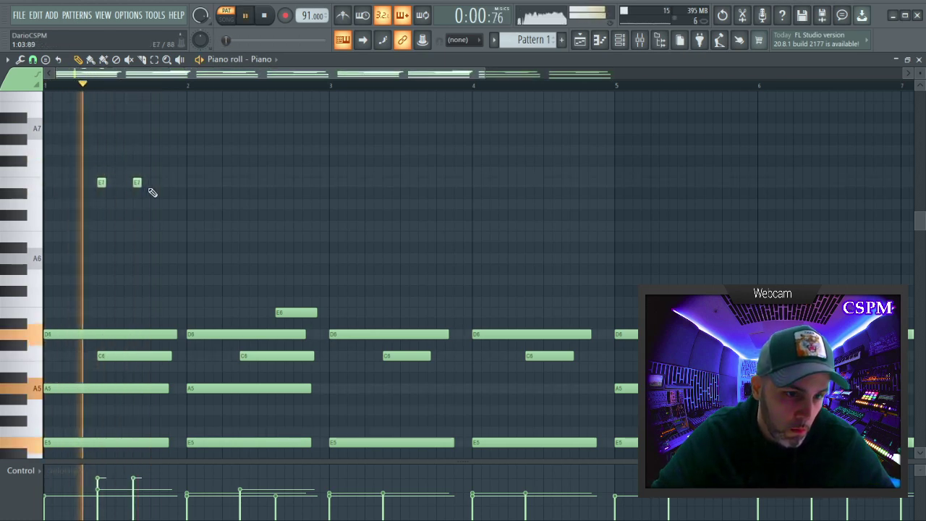
left_click(151, 185)
key("space")
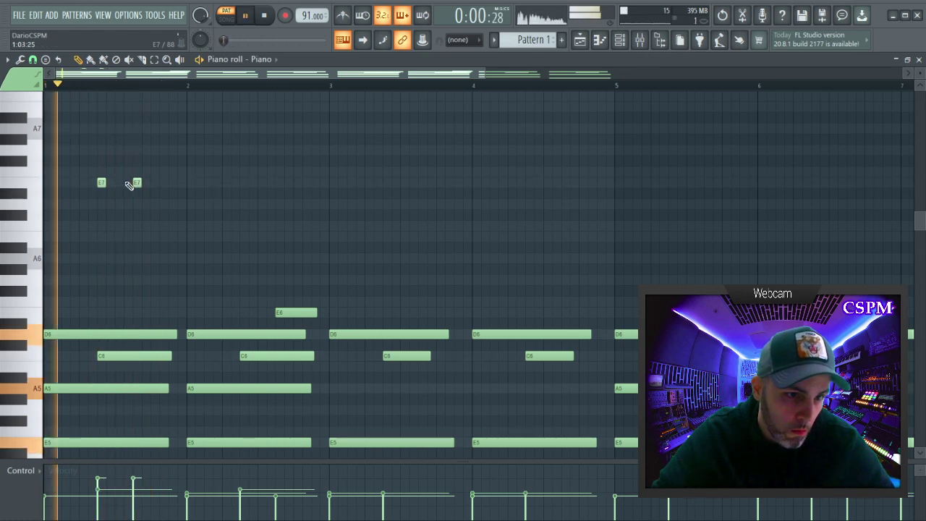
left_click(129, 182)
left_click(154, 182)
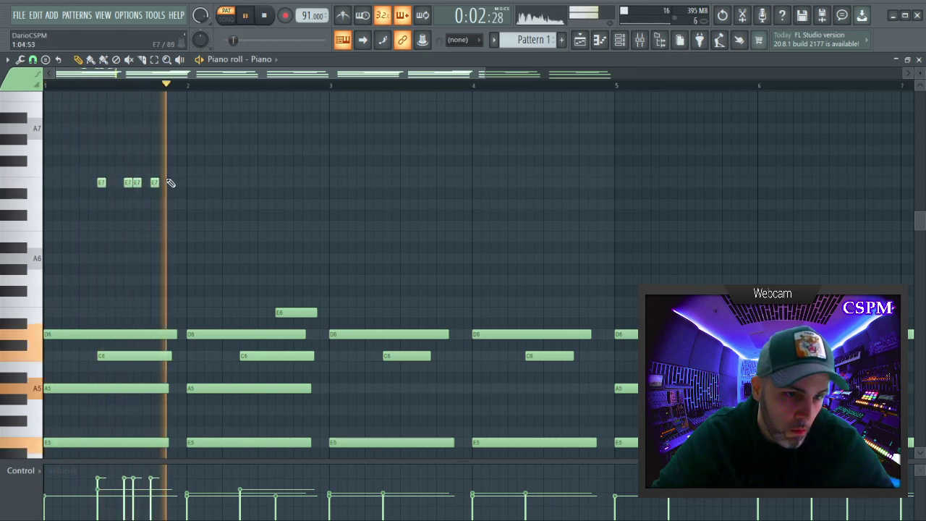
Replace the E7 note at step 11 of bar 1 with a slightly later one, using 1/6 step snapping.
scroll(343, 85, "up", 2)
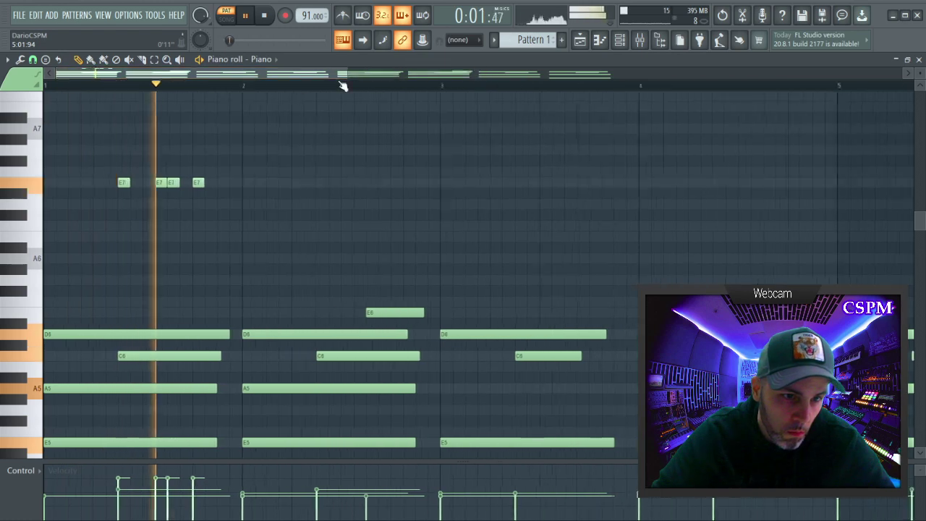
right_click(174, 183)
left_click(32, 60)
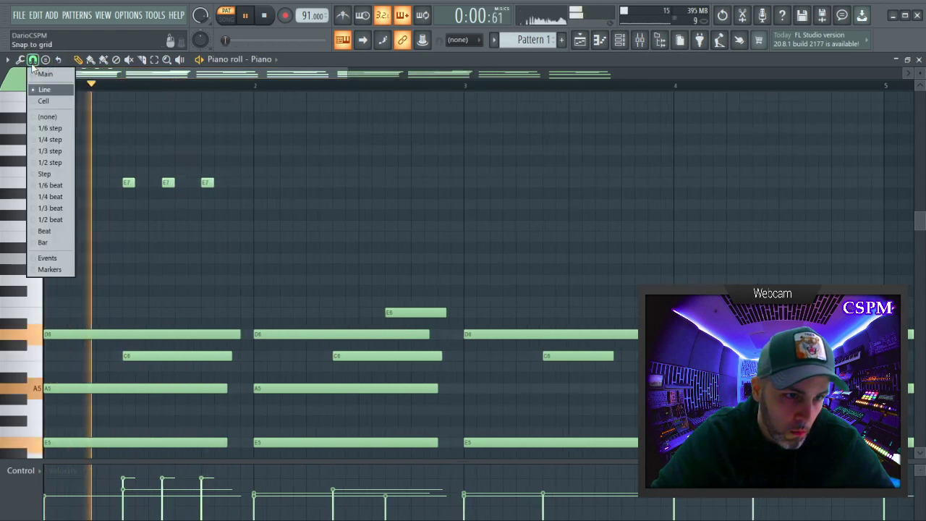
left_click(50, 128)
left_click(185, 182)
key("space")
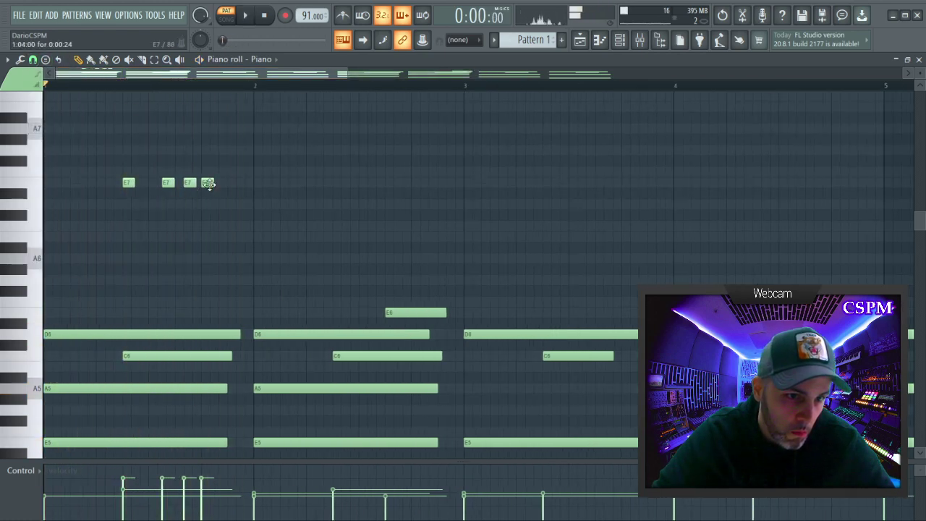
Continue the high piano melody with short E7 and F7 notes ending bar 1 and an E7 starting bar 2.
key("space")
left_click(225, 182)
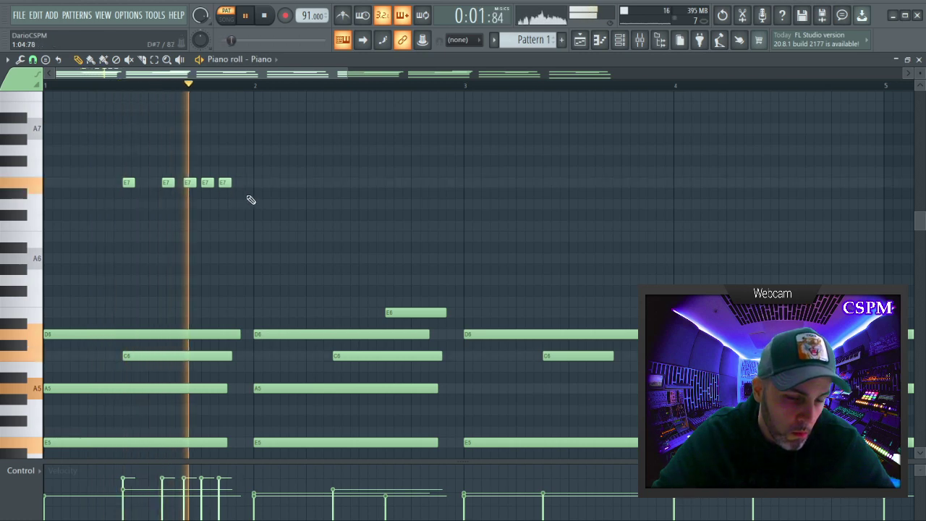
left_click(244, 172)
key("space")
key("space")
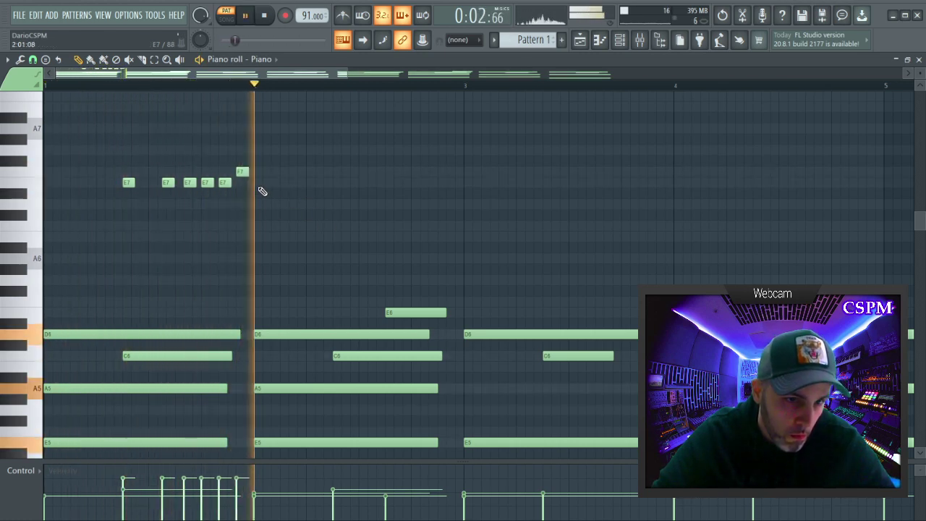
left_click(259, 182)
key("space")
Add a short low note just before the second E7 of bar 1, trying several pitches and settling on A6.
key("space")
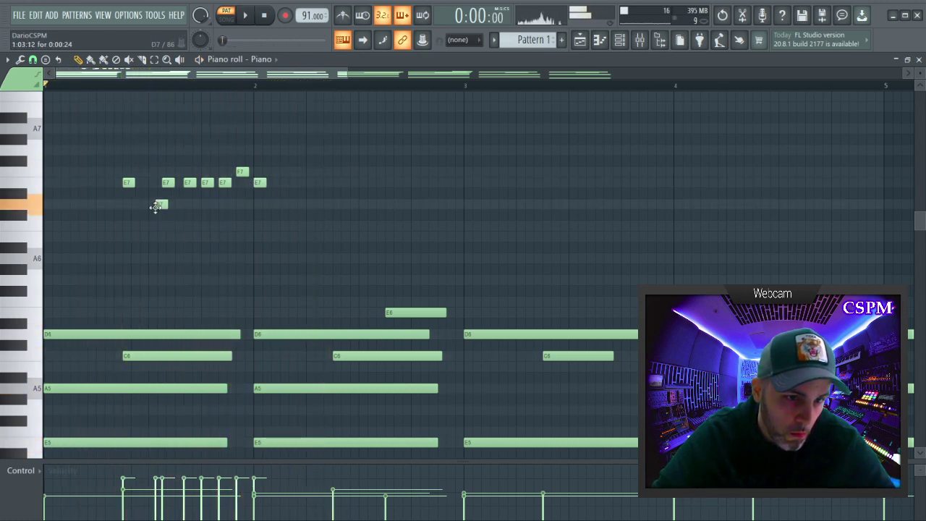
key("space")
left_click_drag(153, 236, 157, 249)
key("space")
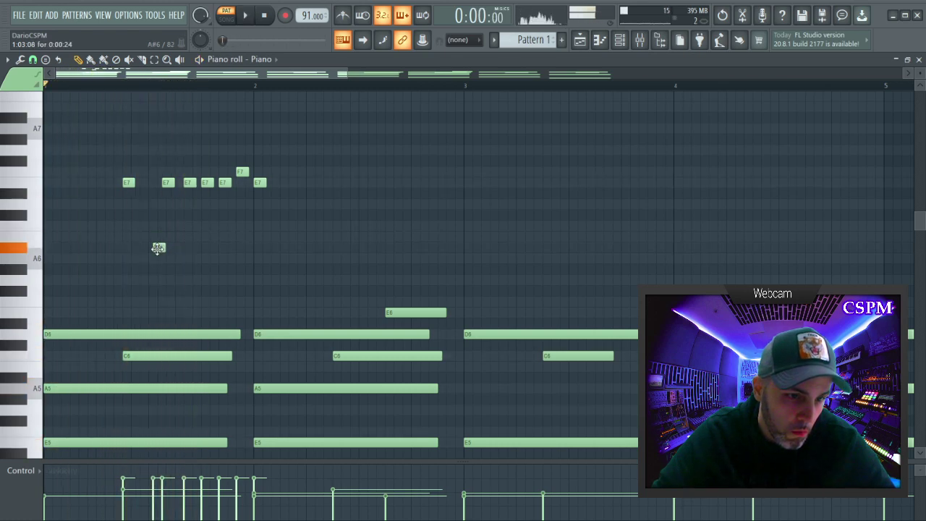
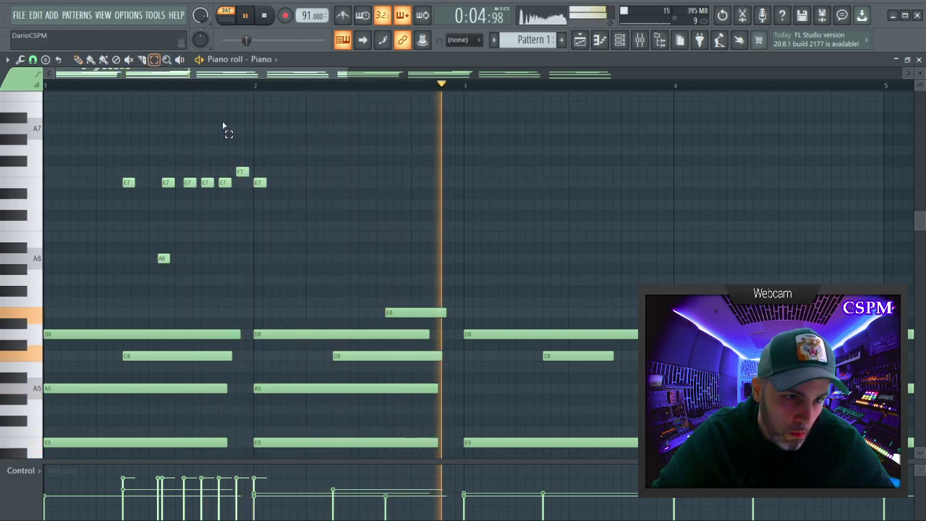
Select the high melody notes, set snapping to Line, and copy them two bars later, starting in bar 3.
left_click_drag(314, 274, 43, 75)
left_click(33, 60)
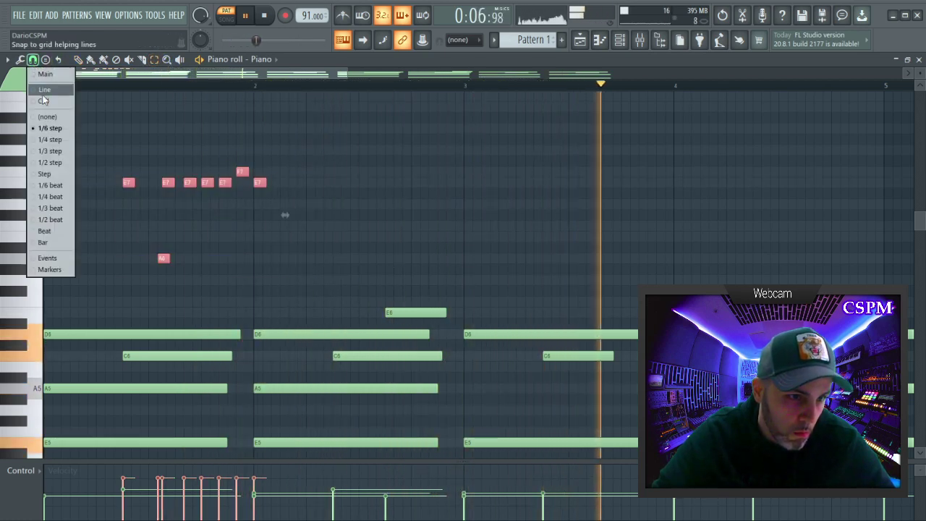
left_click(45, 90)
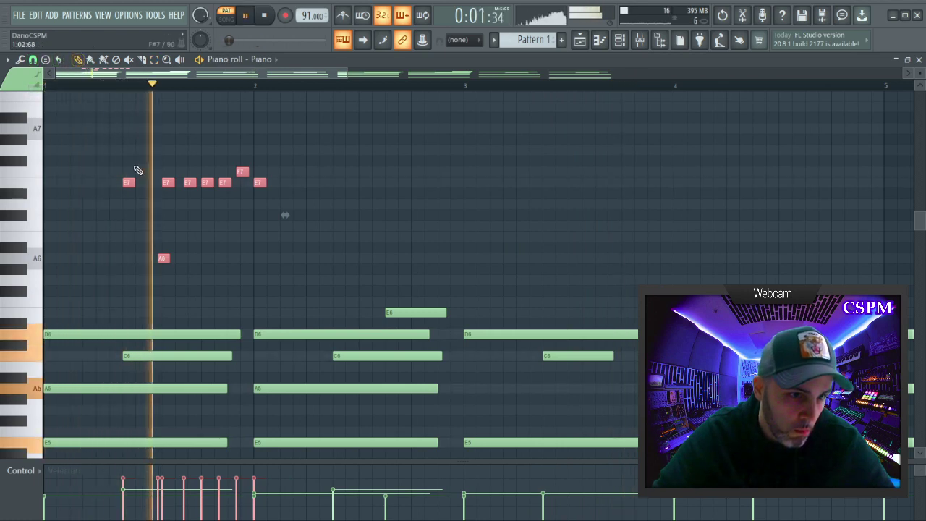
left_click_drag(125, 182, 550, 186, "shift")
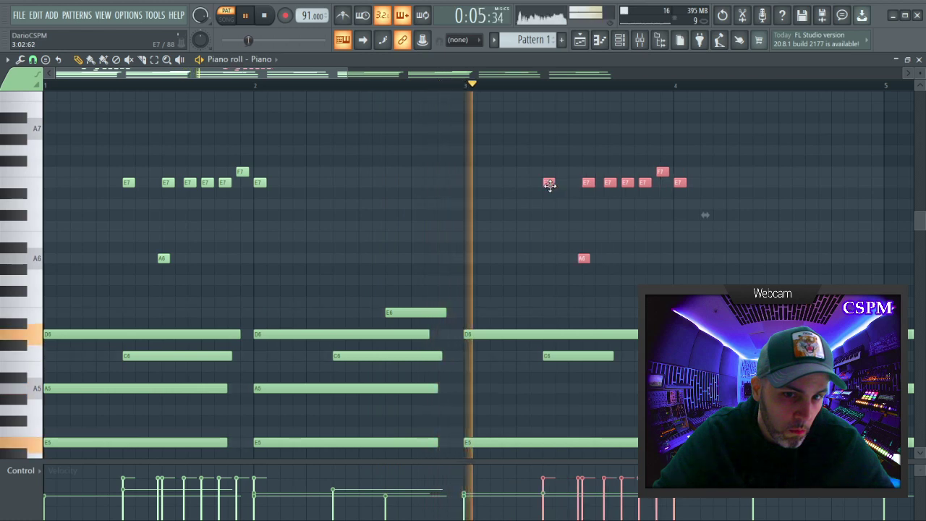
Deselect the copied notes and raise the last E7 before the F7 in bar 3 to A7.
left_click(324, 159)
right_click(327, 160)
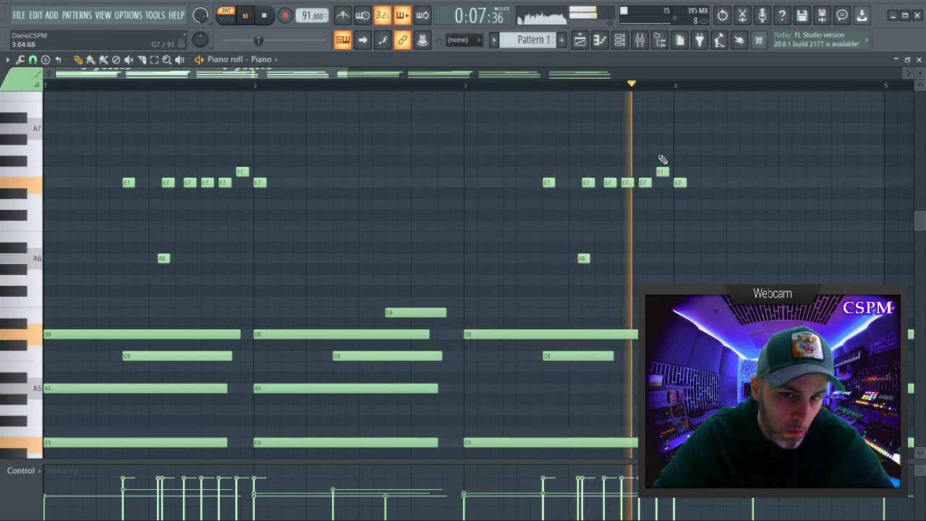
key("space")
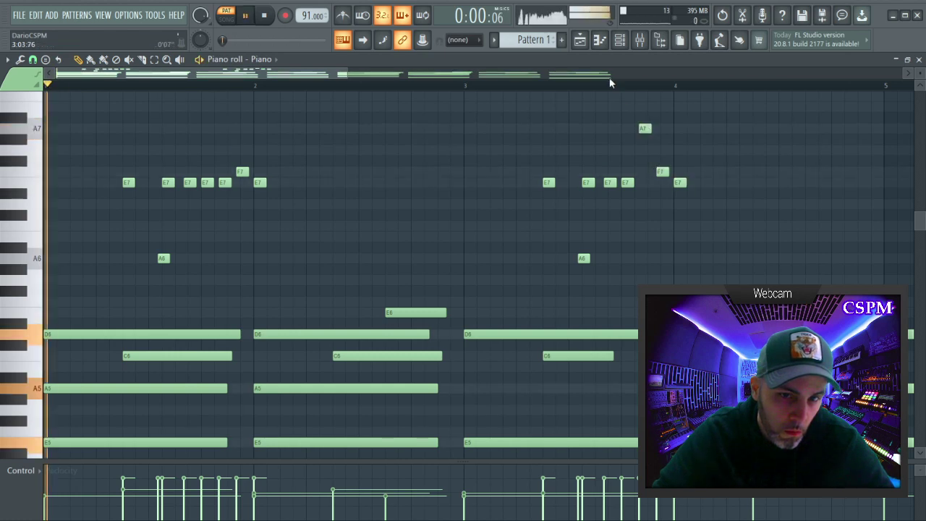
Select all high melody notes in bars 1 to 4, move them to bars 5 to 8, and deselect them.
left_click_drag(347, 73, 826, 86)
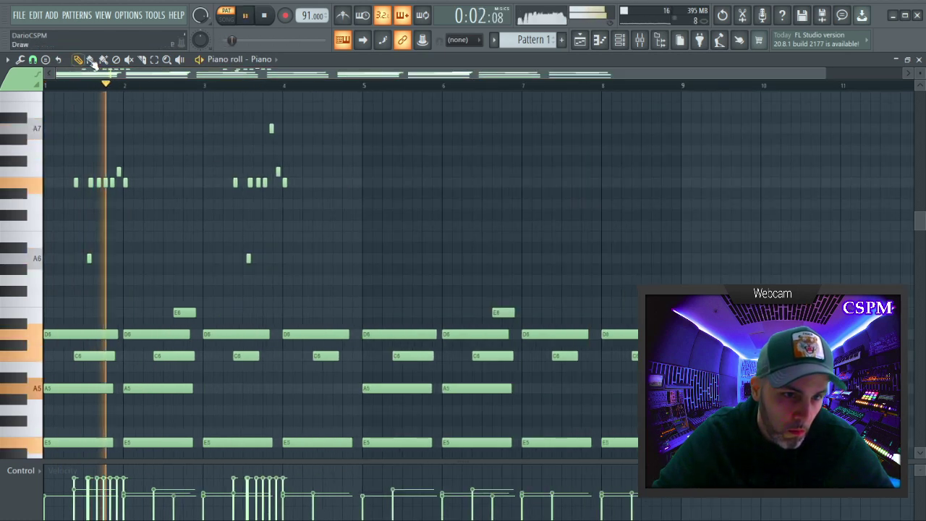
left_click_drag(330, 275, 45, 113)
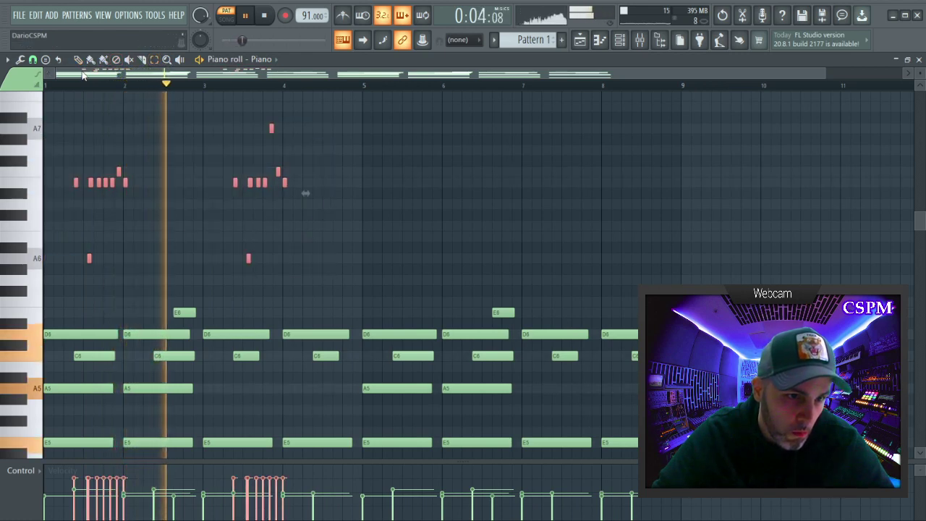
left_click_drag(88, 259, 410, 258)
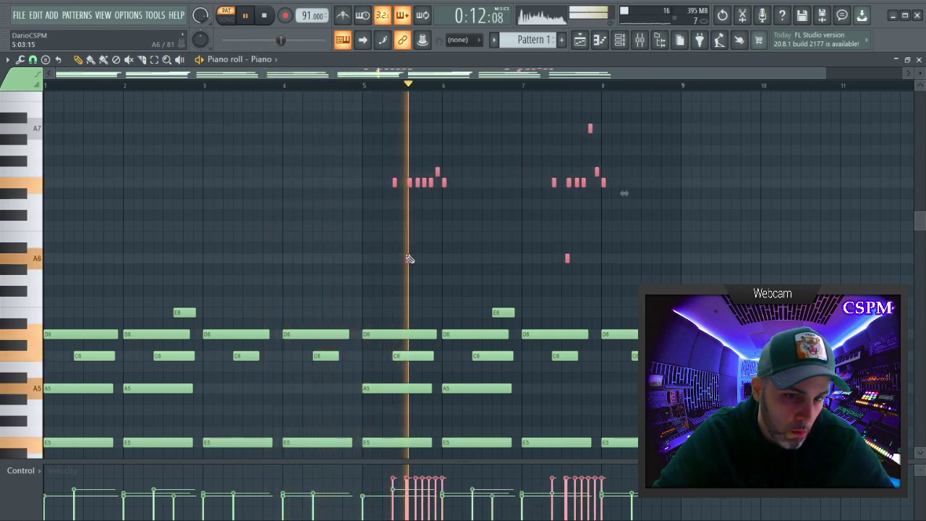
left_click(333, 205)
right_click(334, 204)
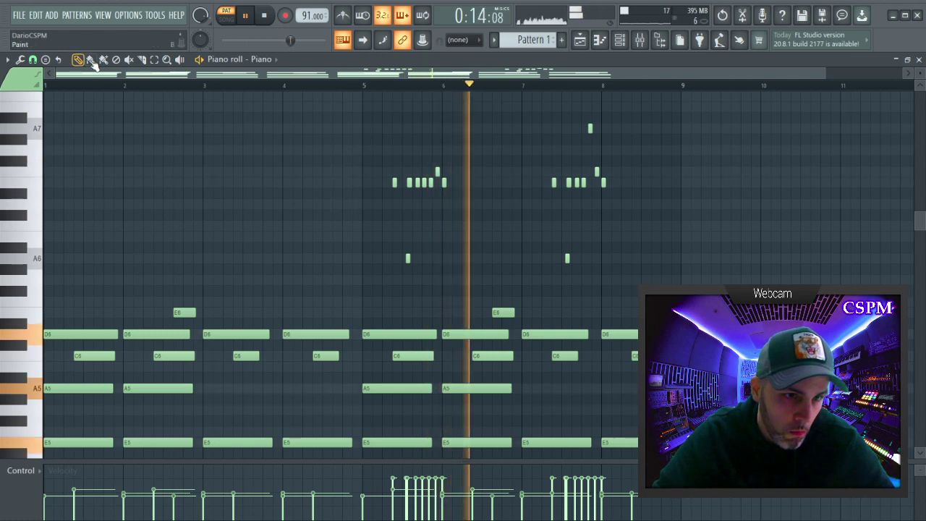
Select the high melody notes in bars 5 to 8, enlarge the velocity lane, and draw lower, varied velocities for them.
left_click(155, 59)
left_click_drag(333, 113, 665, 265)
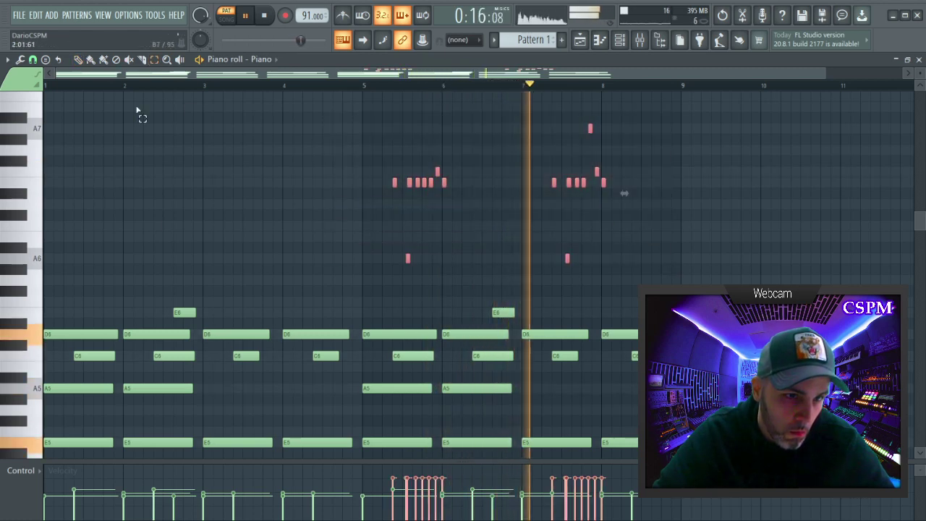
left_click(78, 59)
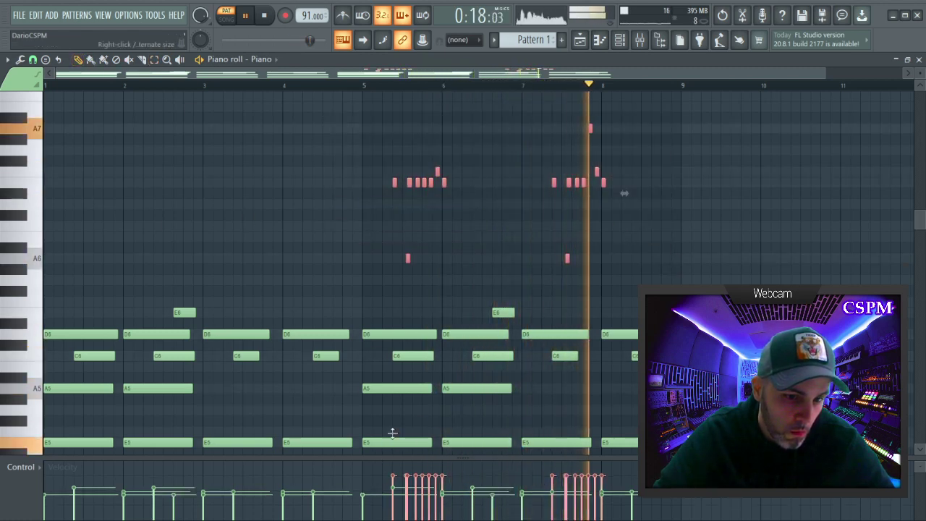
left_click_drag(392, 458, 405, 277)
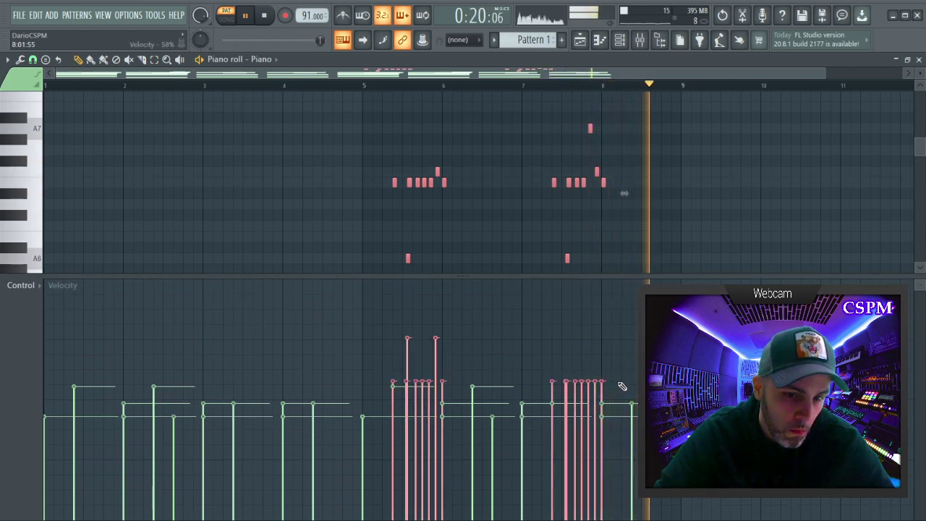
mouse_move(385, 403)
left_mouse_down()
mouse_move(594, 407)
mouse_move(635, 387)
left_mouse_up()
key("ctrl+a")
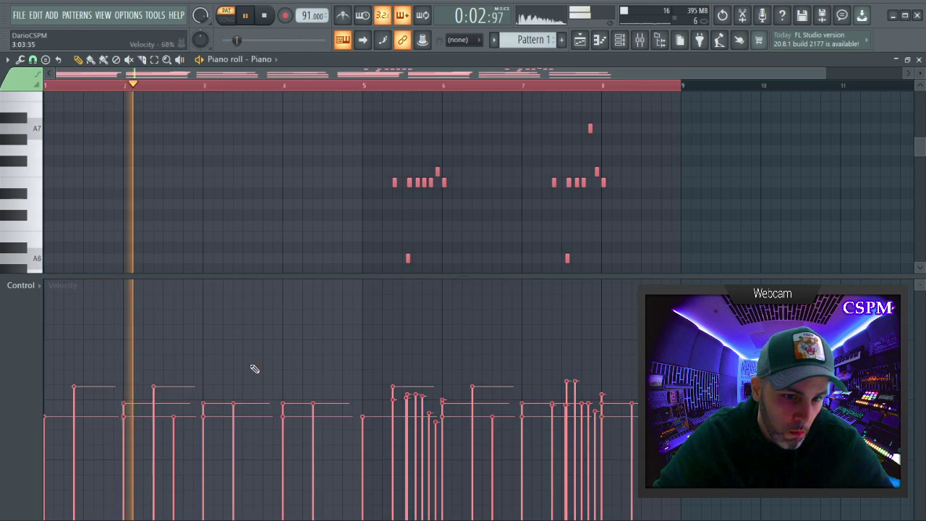
key("alt+s")
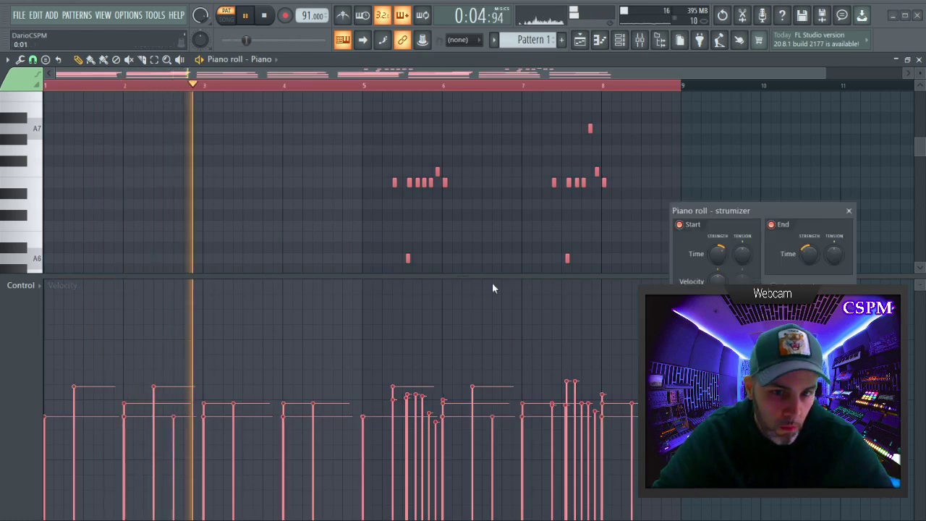
key("Escape")
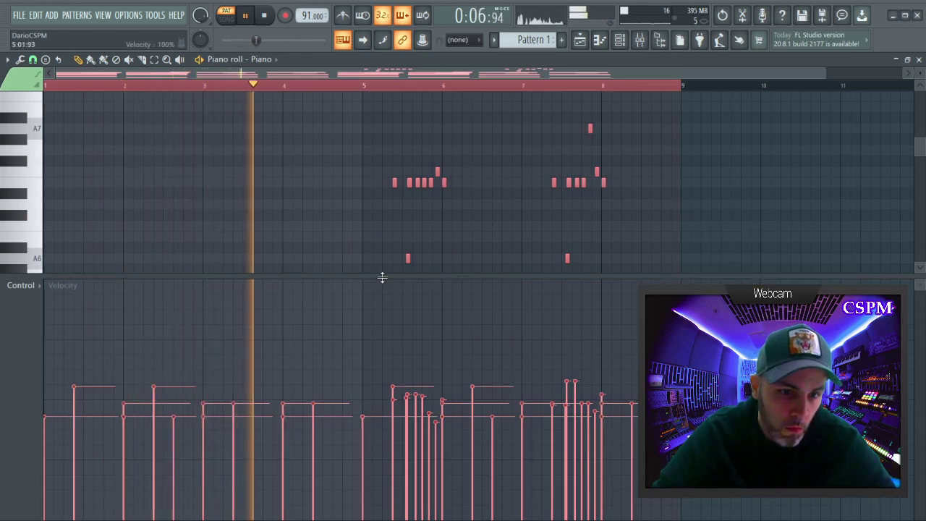
left_click_drag(382, 278, 382, 414)
left_click(258, 190)
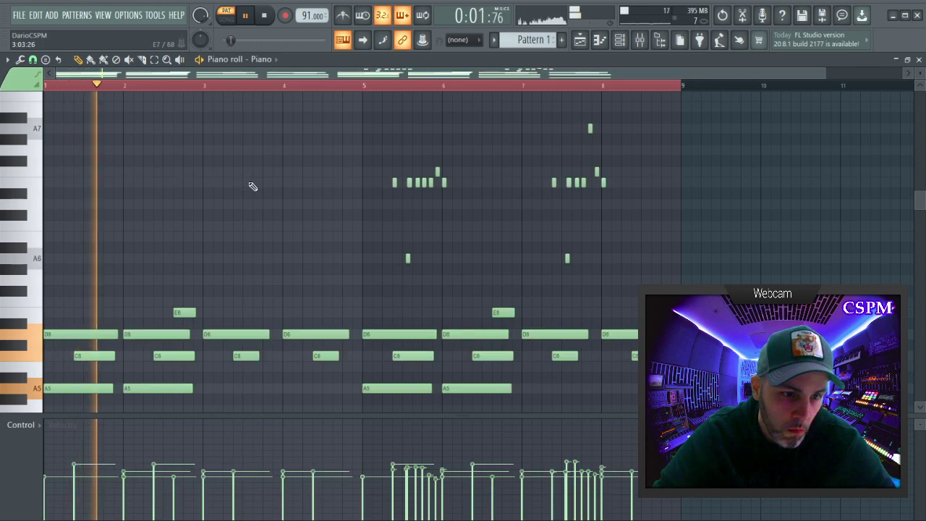
Undo the velocity edits on the high melody notes in bars 5 to 8.
key("ctrl+alt+z")
key("ctrl+alt+z")
key("ctrl+alt+z")
key("ctrl+alt+z")
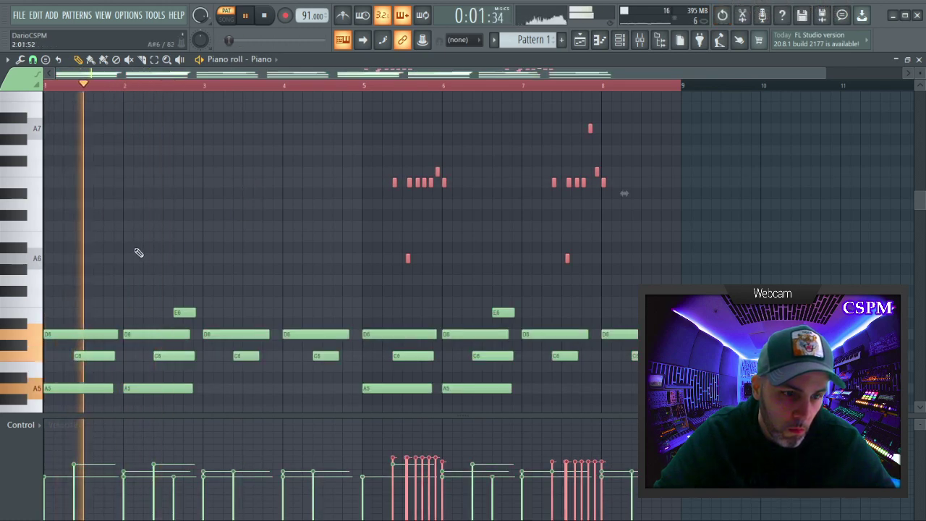
scroll(136, 252, "down", 3)
key("space")
key("F6")
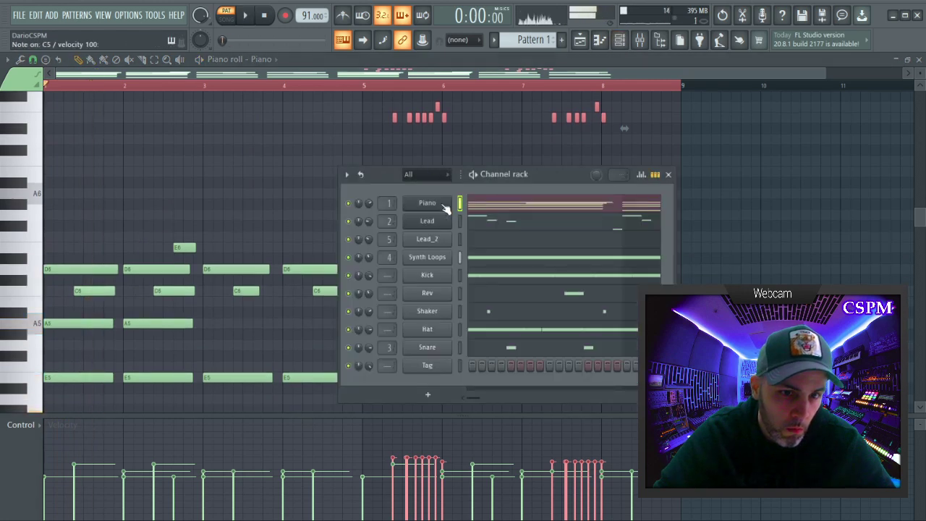
key("space")
key("space")
left_click(144, 196)
right_click(151, 196)
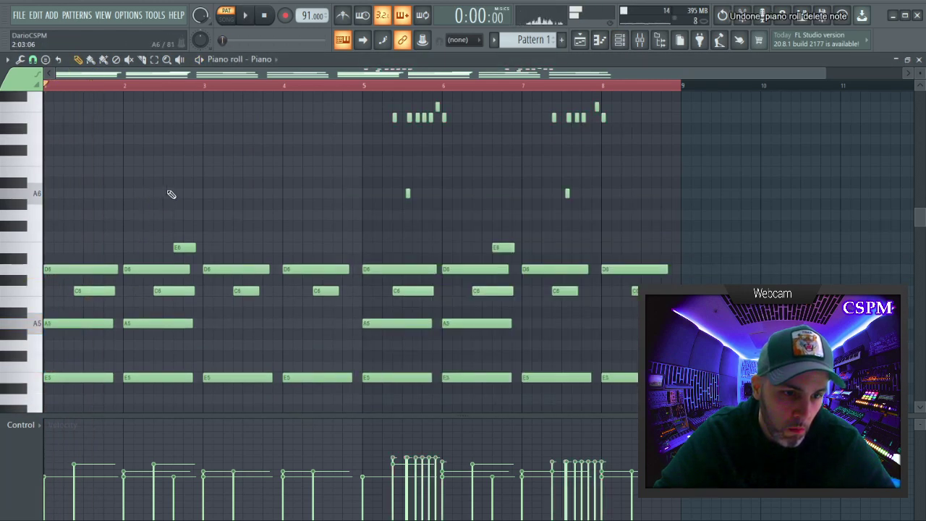
key("ctrl+z")
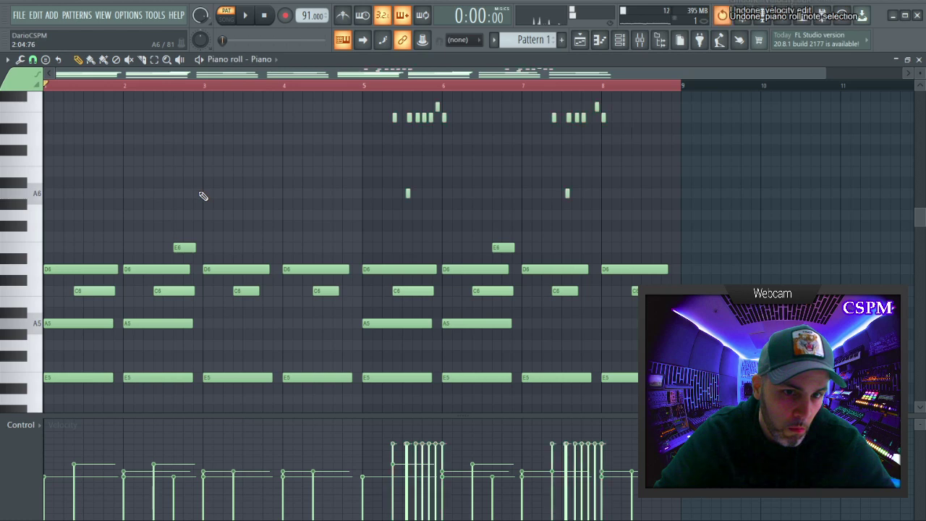
Play from bar 5, select the high melody notes in bars 5 to 8, and redraw their velocities lower and slightly varied.
scroll(207, 198, "up", 3)
key("space")
scroll(209, 198, "down", 2)
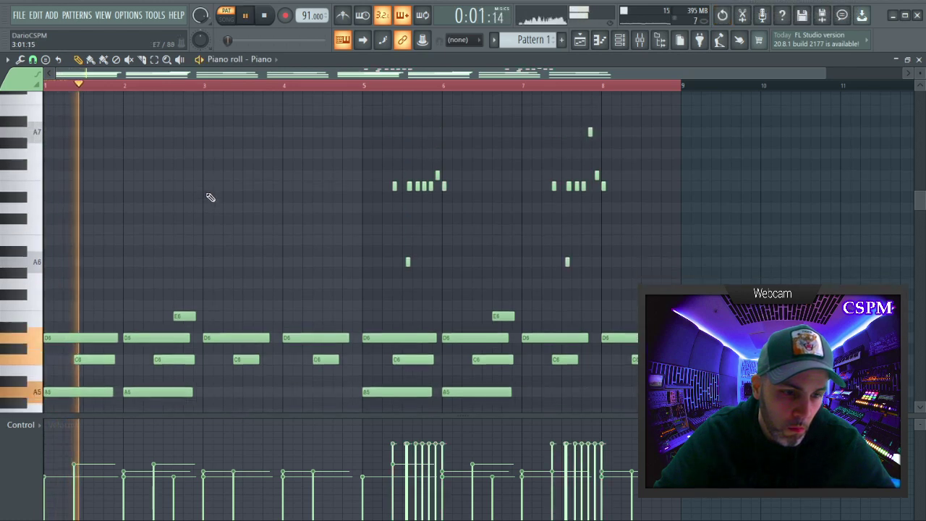
scroll(239, 193, "up", 3)
left_click(392, 85)
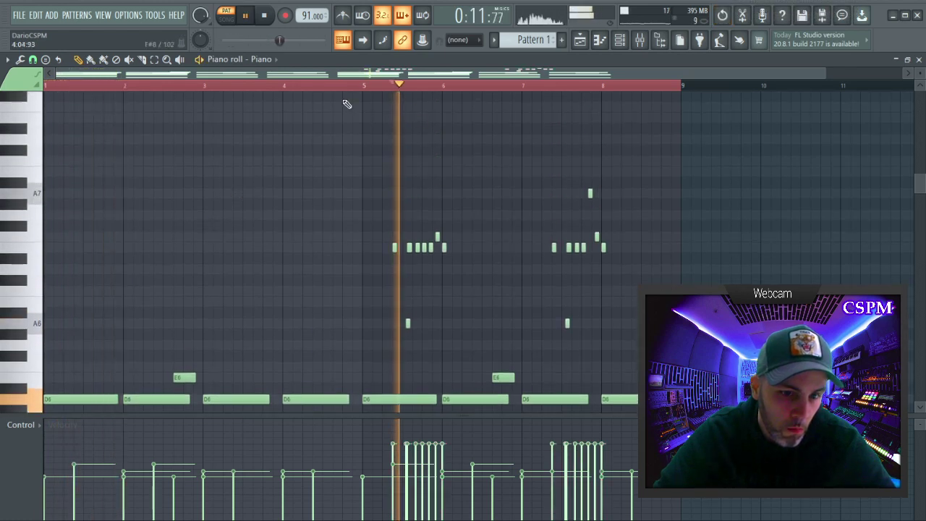
left_click_drag(367, 192, 643, 325)
left_click(78, 61)
left_click_drag(392, 470, 625, 477)
mouse_move(444, 466)
left_mouse_down()
mouse_move(395, 470)
mouse_move(557, 478)
mouse_move(610, 475)
left_mouse_up()
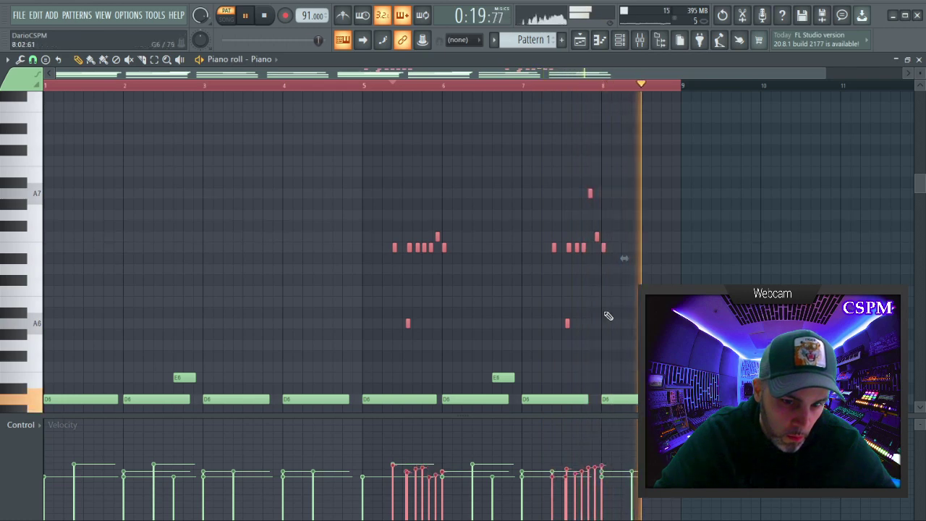
left_click(356, 193)
Scale up the velocities of all Piano notes with the level scaling multiplier.
scroll(348, 221, "down", 3)
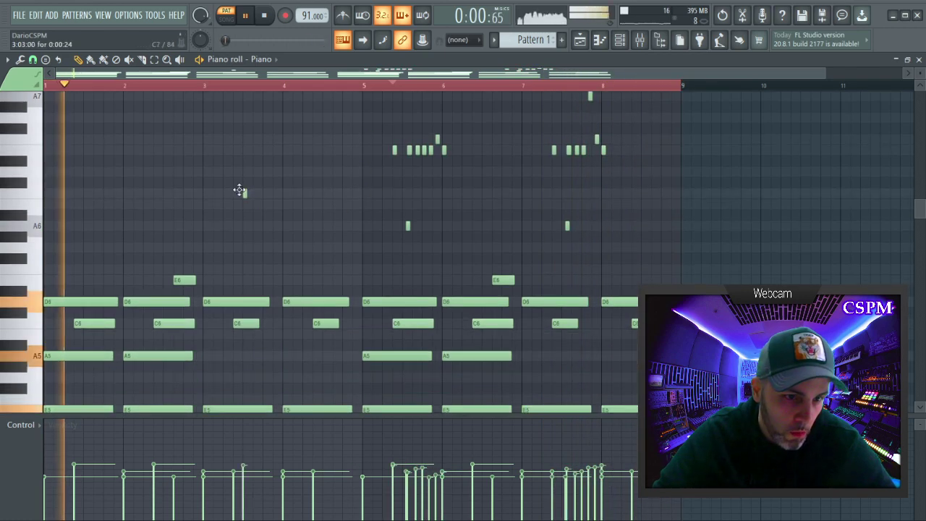
left_click(10, 61)
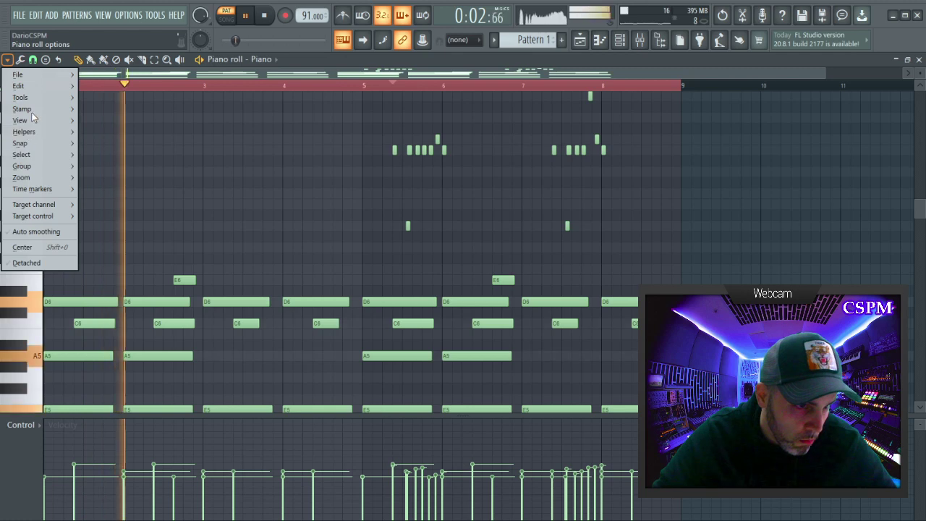
mouse_move(29, 97)
left_click(107, 305)
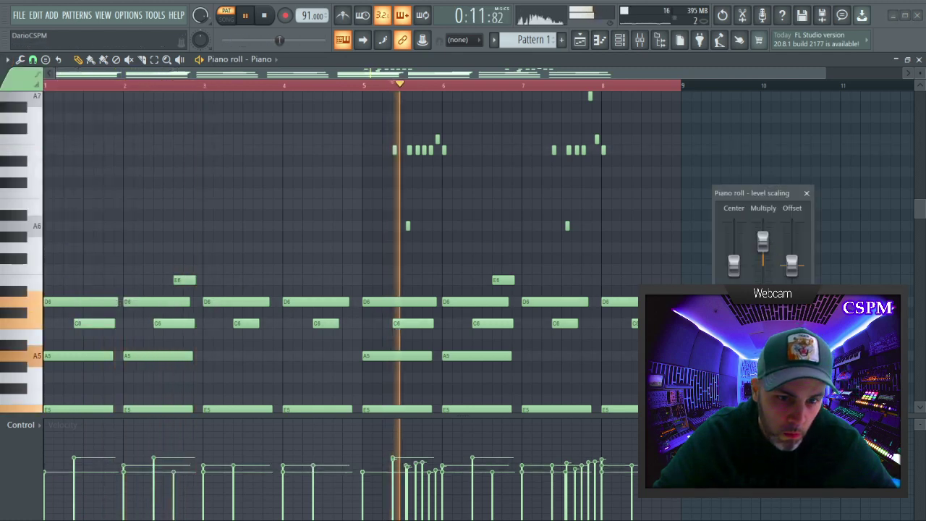
left_click_drag(763, 240, 762, 231)
left_click(793, 332)
left_click(155, 217)
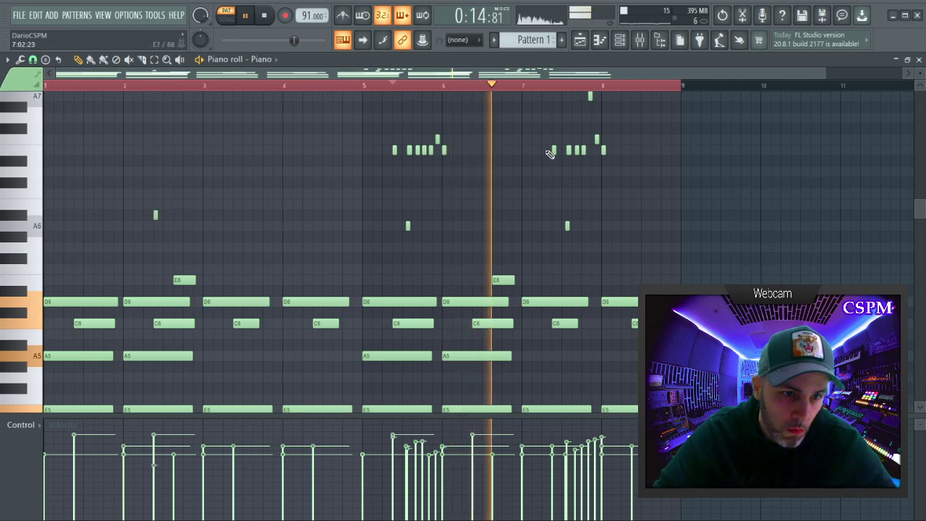
right_click(155, 215)
Set the Piano channel volume to 48% and, after checking the Lead notes, the Lead channel volume to 32%.
left_click(918, 60)
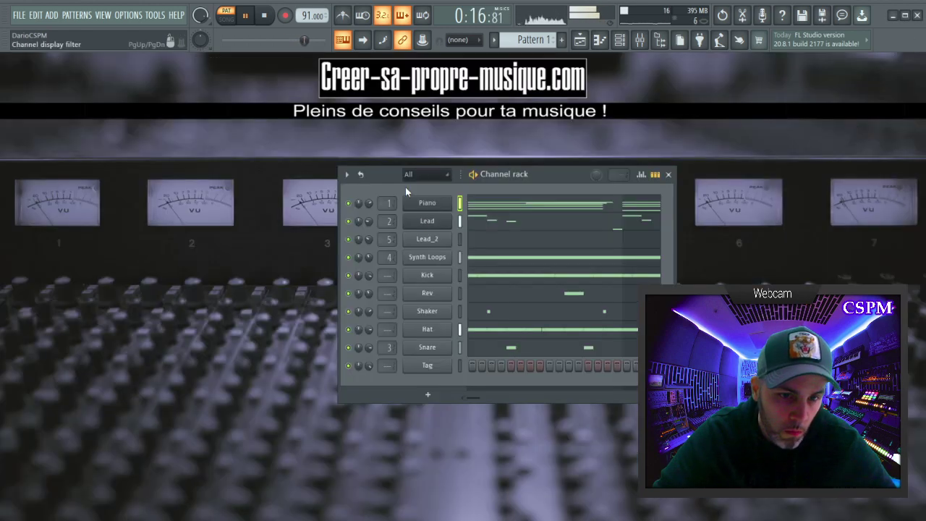
scroll(370, 206, "down", 5)
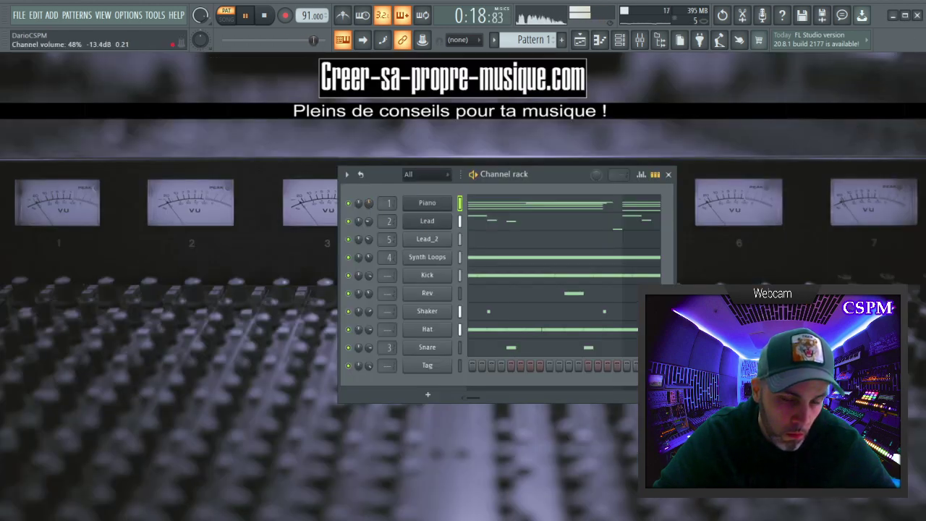
left_click_drag(582, 173, 456, 201)
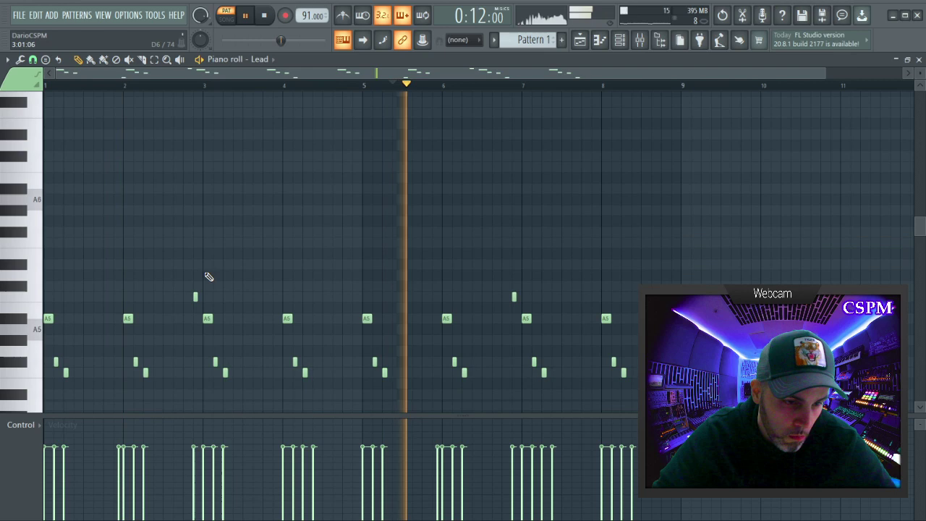
left_click(265, 14)
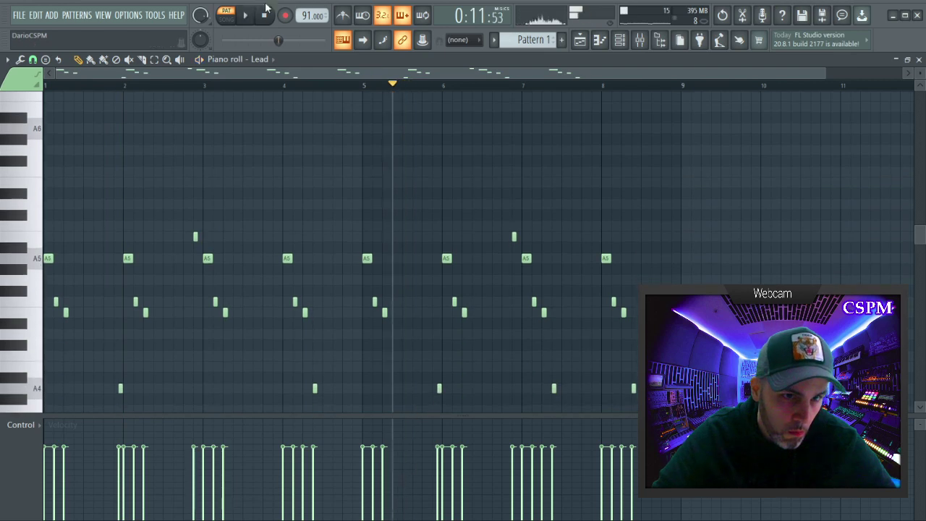
key("space")
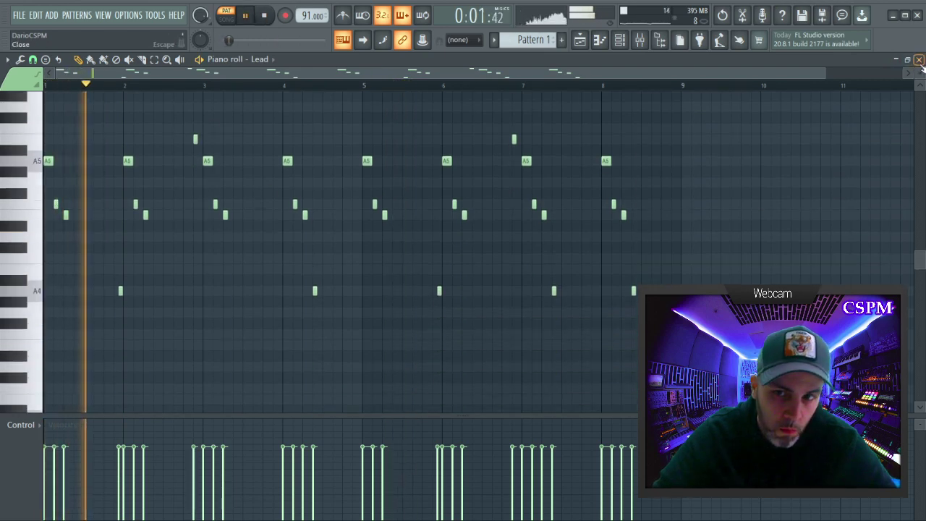
key("F7")
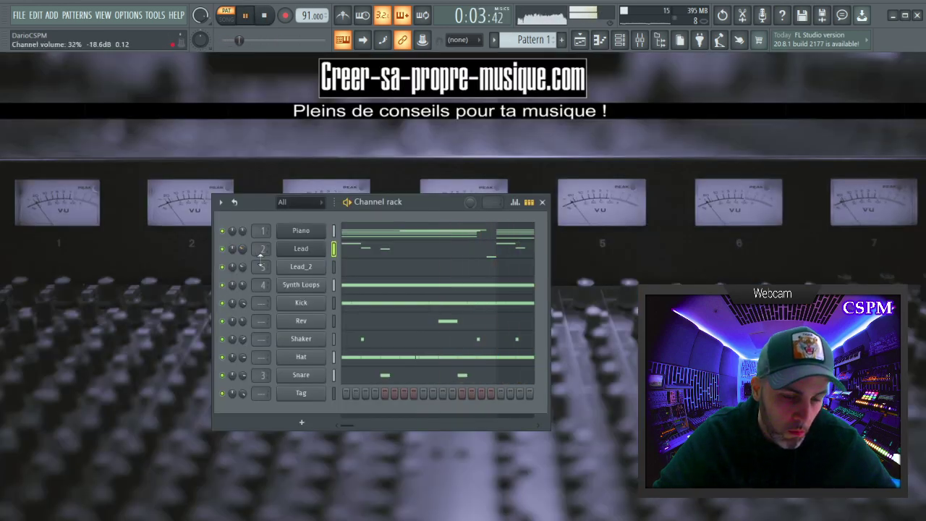
Rename the Lead_2 channel as Lead Guitar and close its sampler settings.
left_click(311, 267)
key("F2")
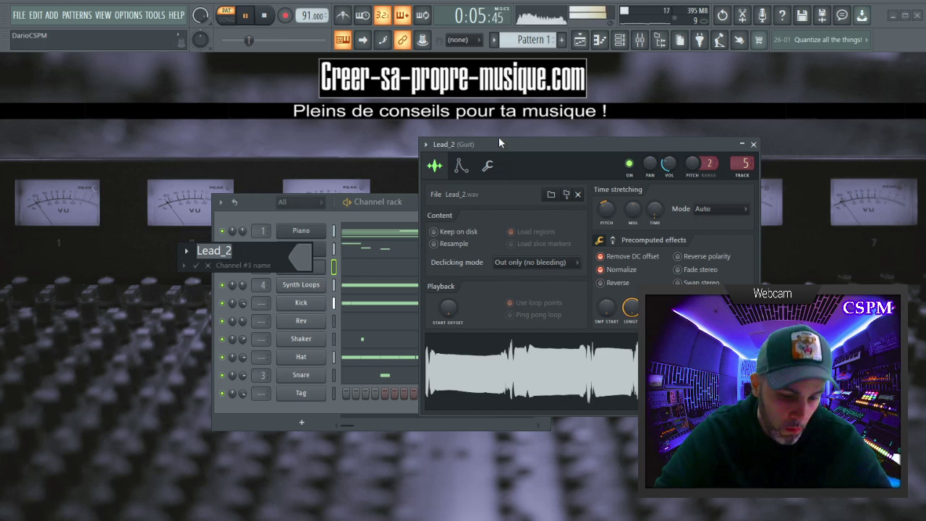
type("Lead 23")
key("Return")
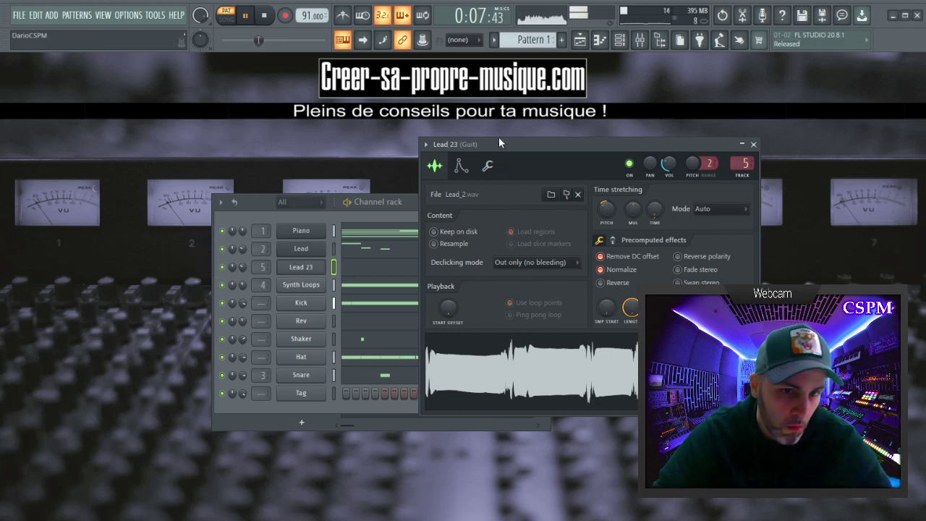
key("F2")
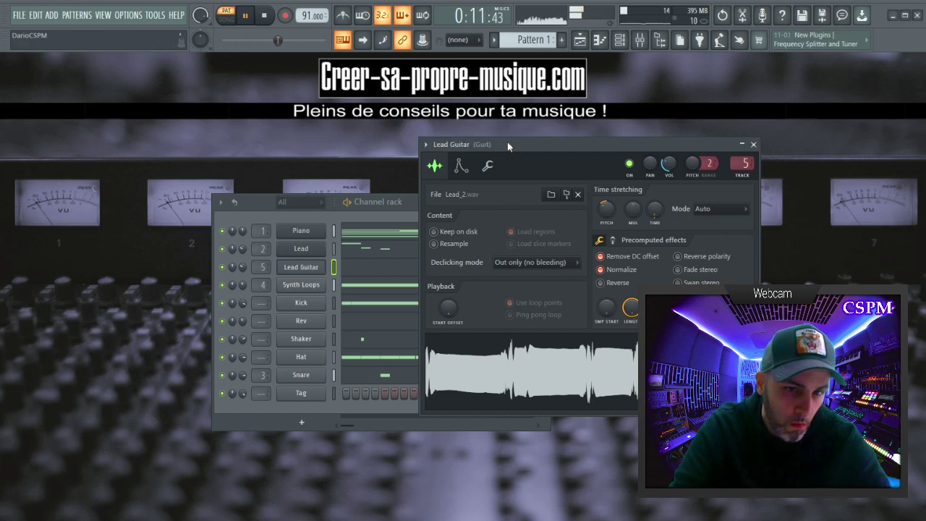
key("Escape")
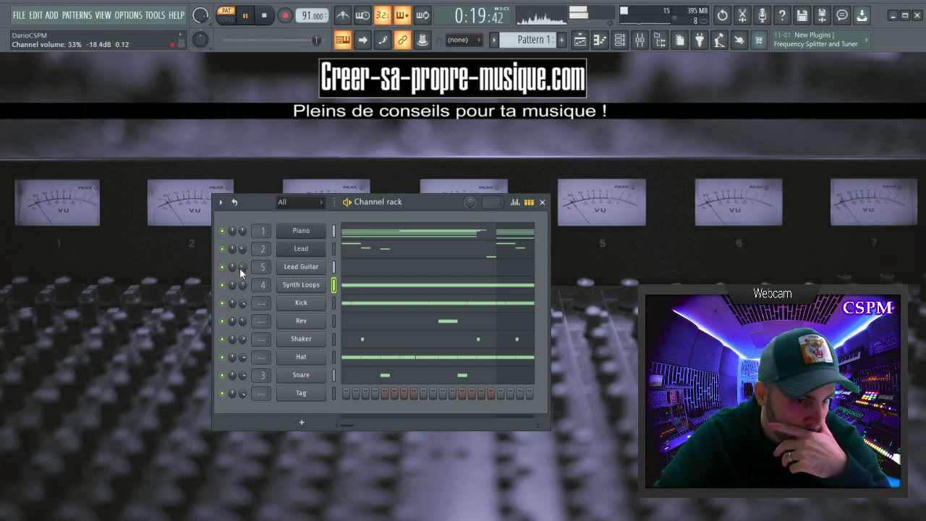
Stop playback and insert a Malefik instrument channel next to Tag.
left_click_drag(410, 205, 381, 184)
left_click(305, 299)
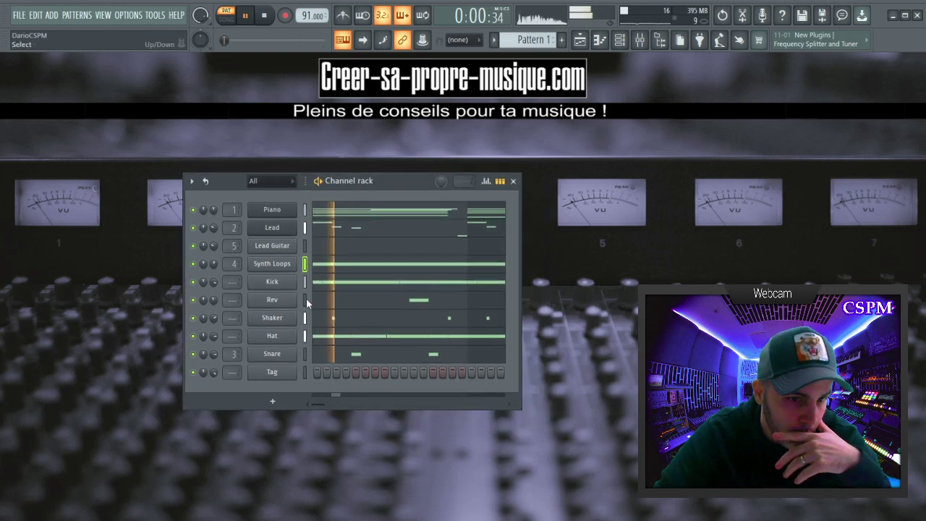
key("space")
right_click(275, 378)
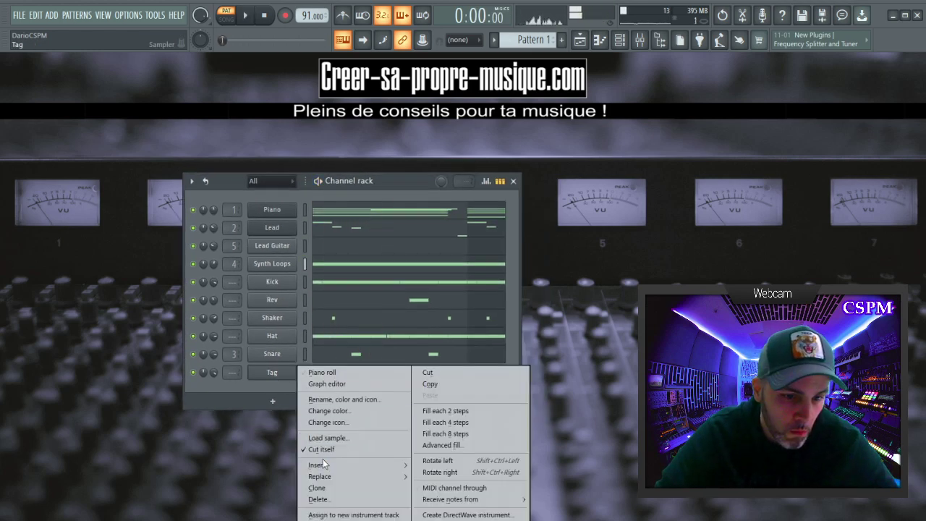
mouse_move(329, 463)
left_click(577, 32)
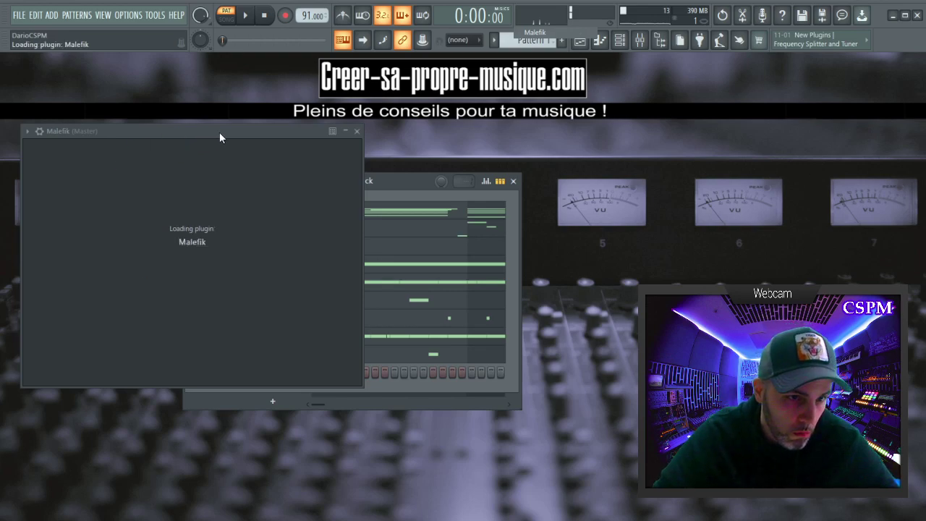
Load the Bass. Mulder & Skully preset in Malefik, audition it with a few notes, and close the instrument.
left_click_drag(227, 132, 426, 88)
left_click(284, 208)
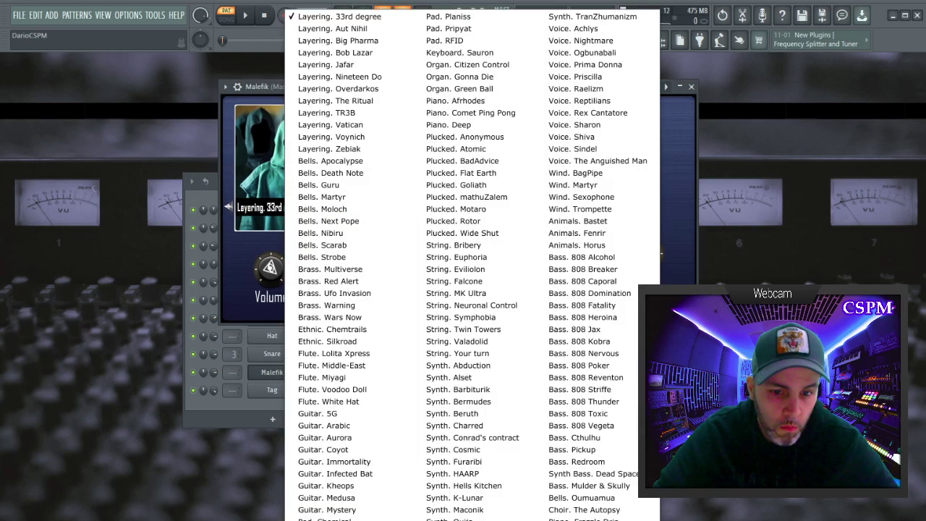
left_click(615, 486)
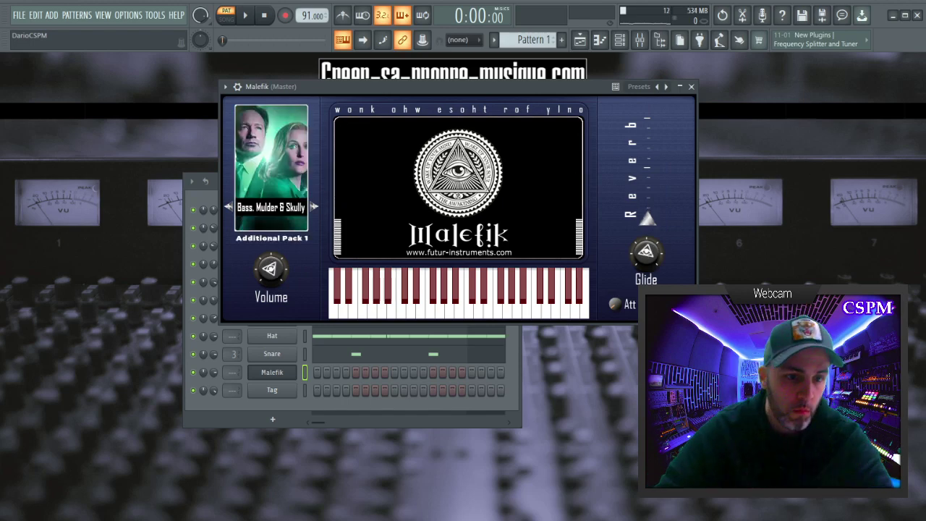
key("z")
left_click_drag(547, 88, 477, 154)
key("c")
left_click(622, 154)
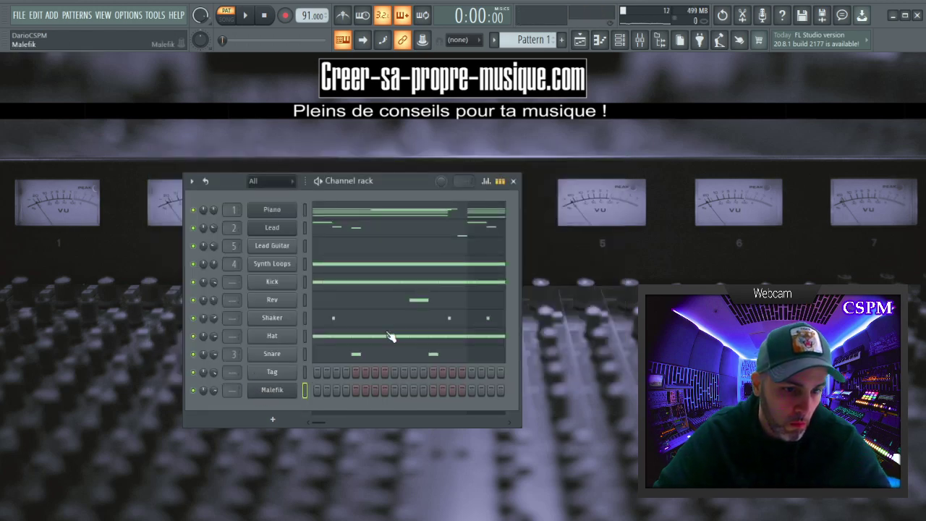
Place the Malefik channel below Tag, rename it Bass, and briefly play the pattern.
key("F2")
type("Bass")
key("Return")
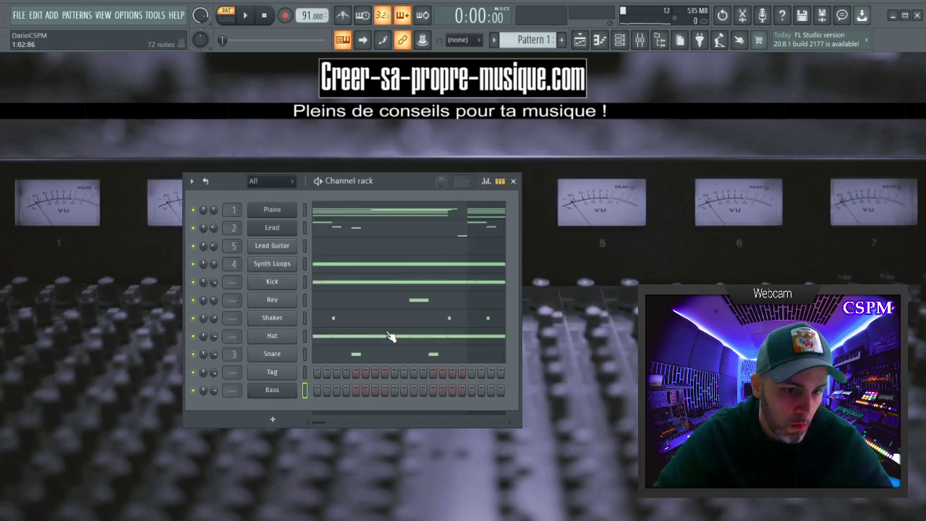
key("space")
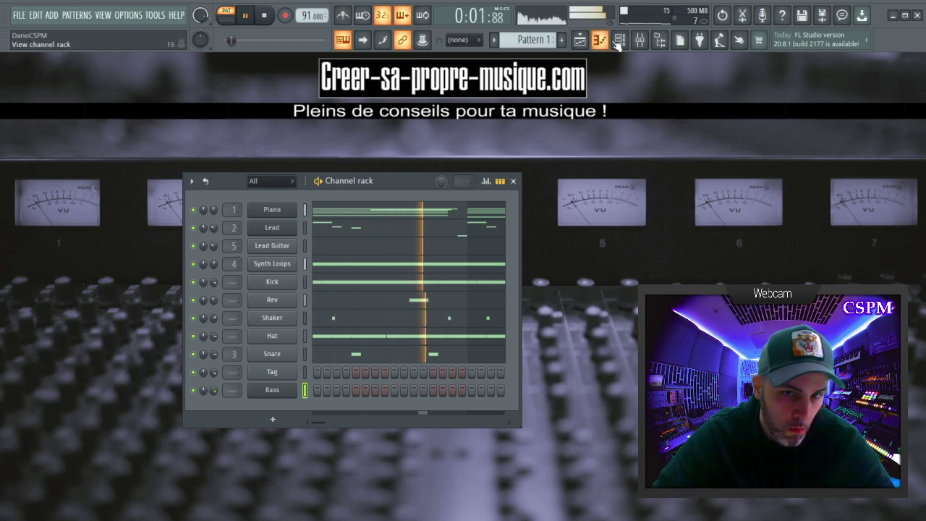
key("space")
Draw a long E5 note from the start of bar 1 in the Bass piano roll and shorten it to about two bars.
left_click(620, 40)
left_click(620, 40)
left_click(599, 41)
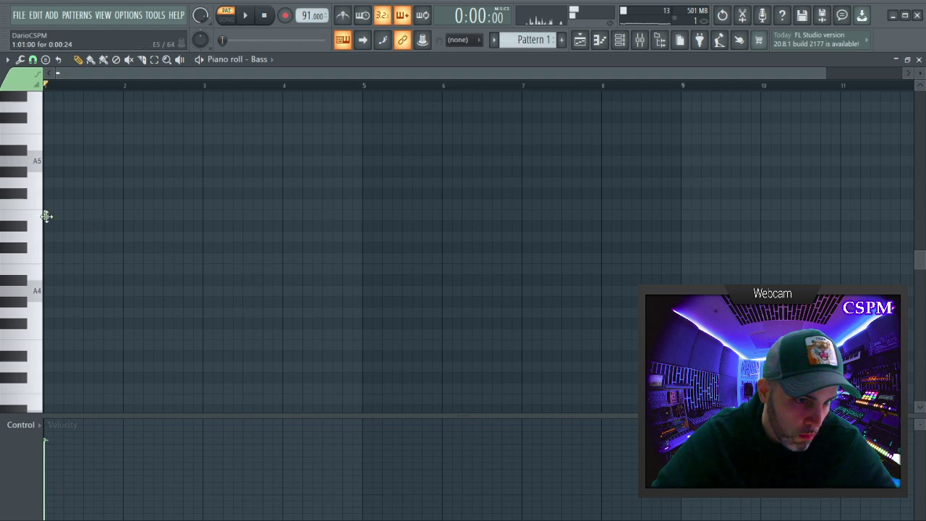
left_click_drag(54, 219, 420, 223)
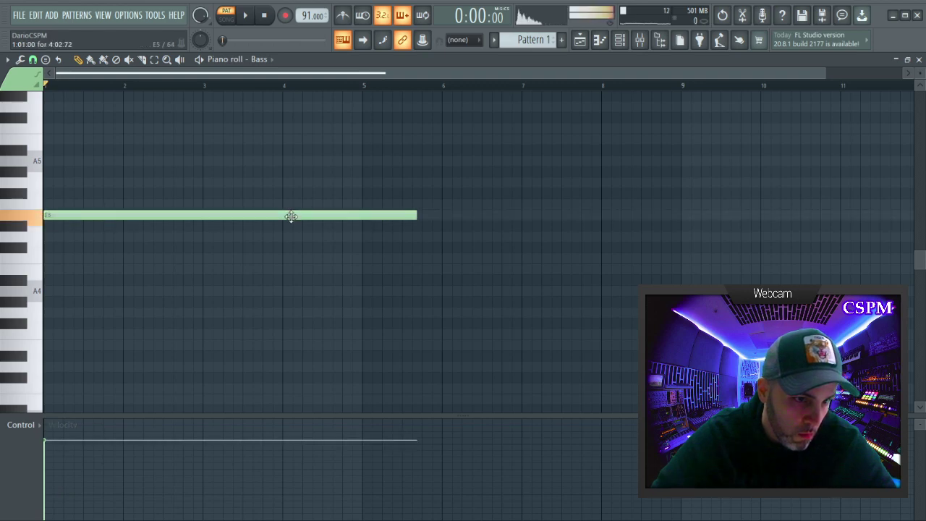
key("space")
key("space")
left_click_drag(416, 216, 204, 256)
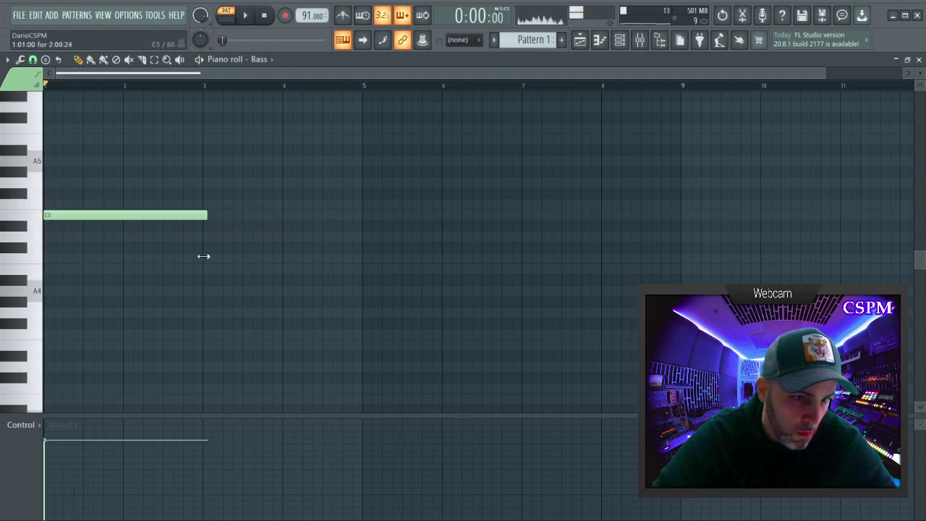
Move the bass note up to A5, audition it, and shorten it to just under one bar.
left_click_drag(125, 219, 126, 158)
key("space")
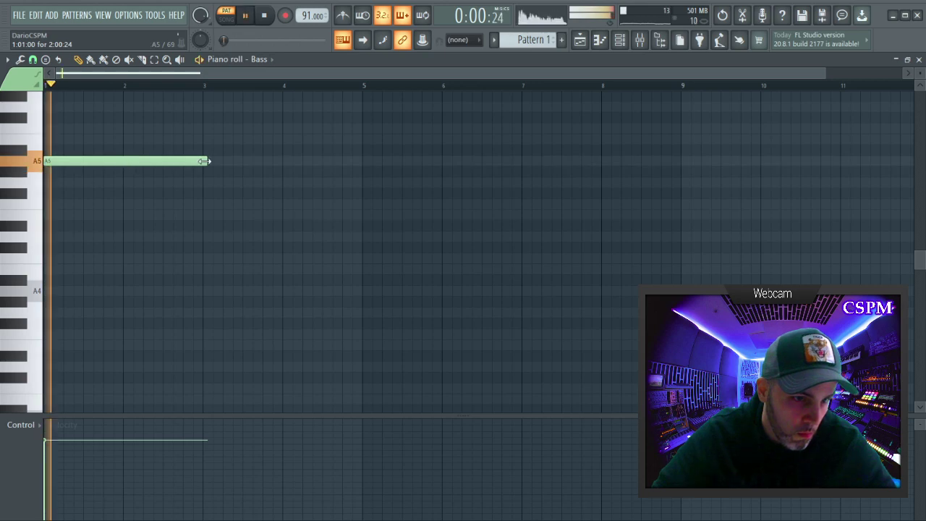
left_click_drag(207, 161, 200, 179)
scroll(236, 220, "up", 2)
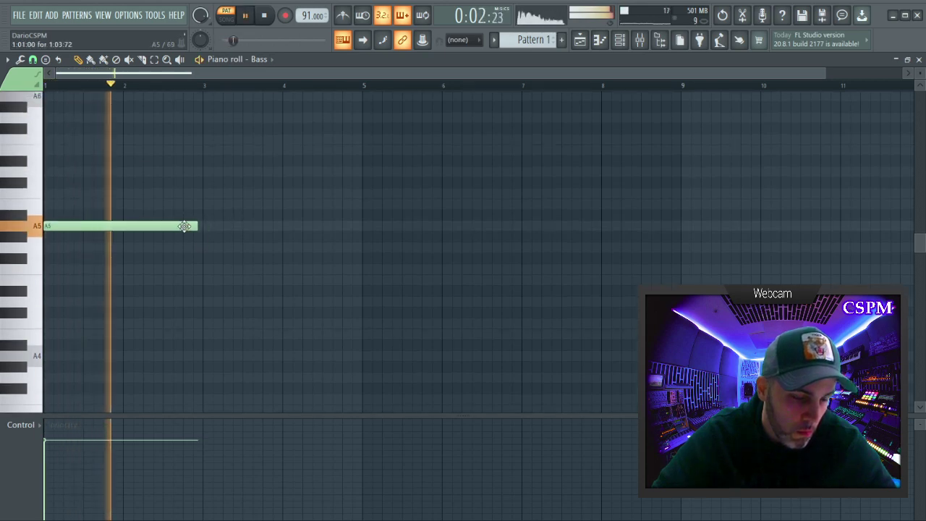
key("space")
left_click_drag(197, 226, 142, 268)
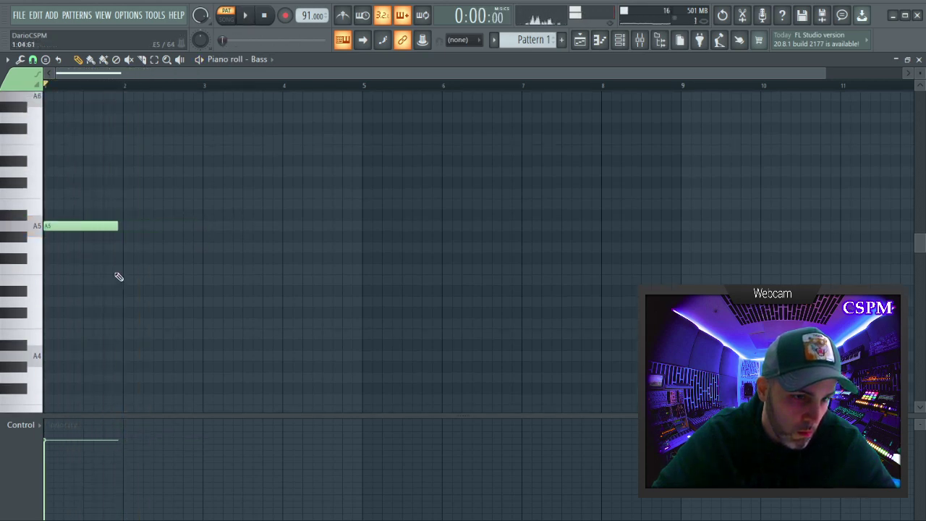
Move the shortened bass note down an octave to A4 and audition it.
left_click_drag(97, 225, 76, 353)
key("space")
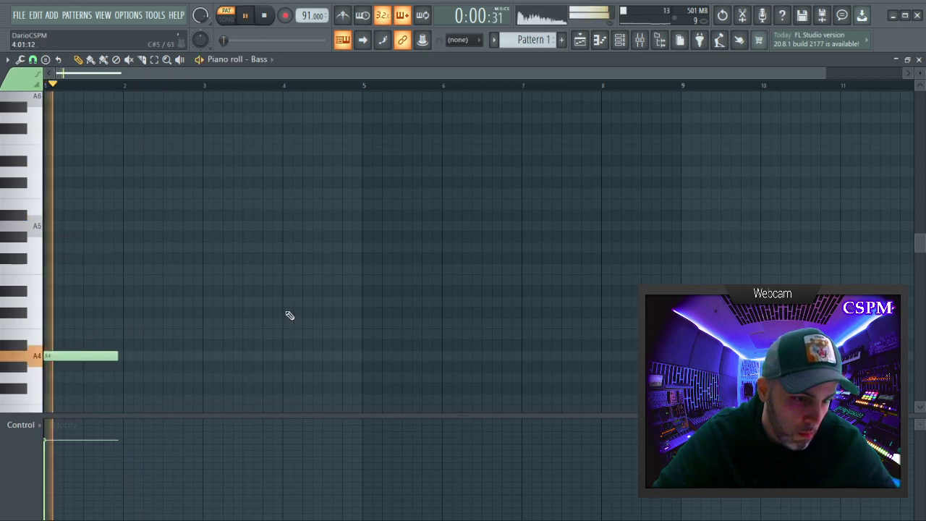
scroll(149, 295, "down", 2)
Add an E5 bass note starting at bar 2 and trim the A4 note to end where it begins.
left_click_drag(118, 291, 123, 215)
left_click(124, 237)
key("space")
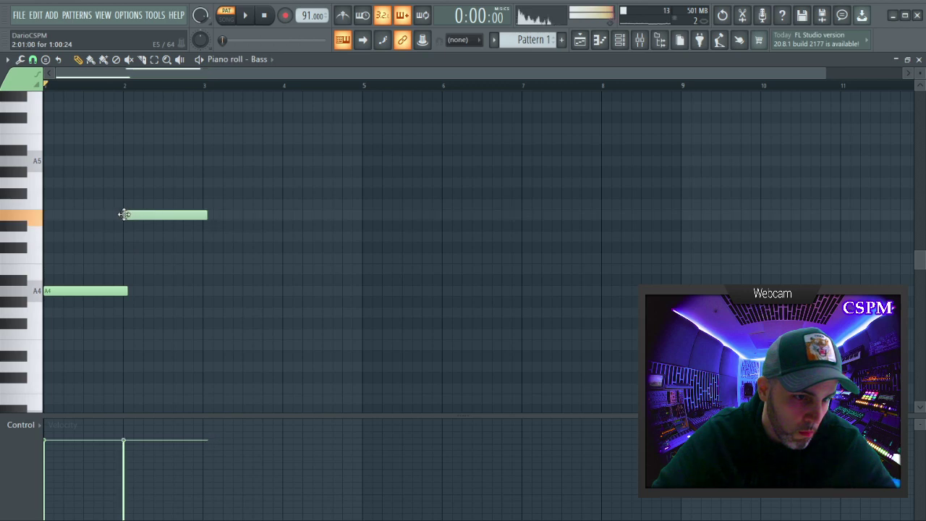
key("space")
left_click_drag(126, 291, 124, 291)
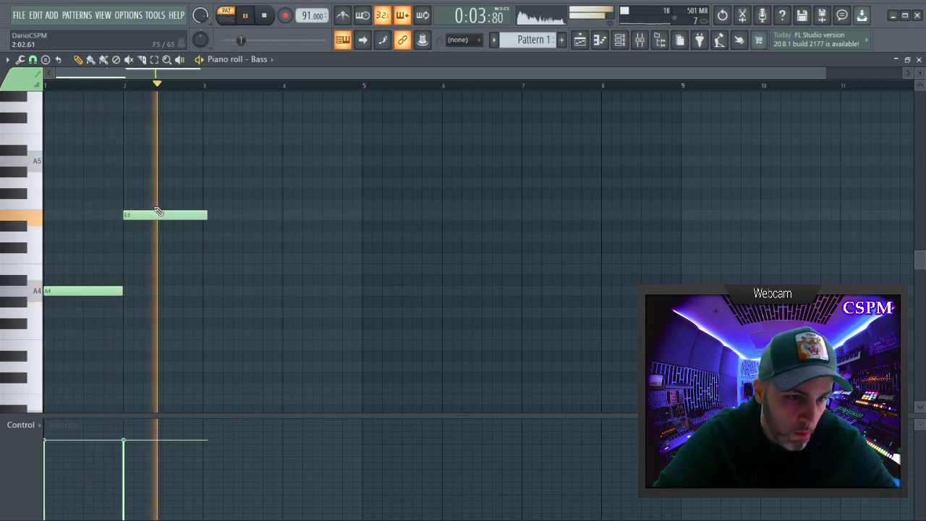
Stop playback and delete the E5 bass note at bar 2.
key("space")
left_click_drag(128, 214, 132, 203)
right_click(138, 205)
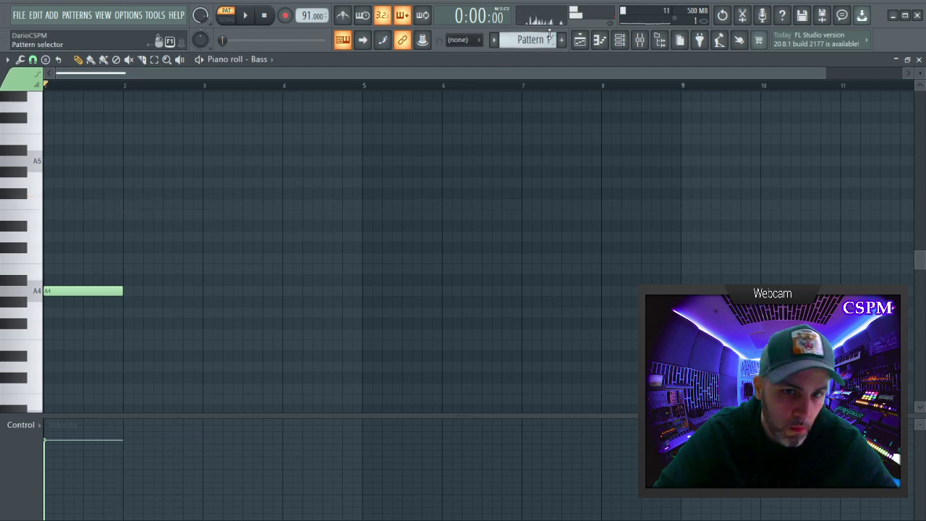
Copy the lowest row of chord notes, one per bar across bars 1 to 8, from the Piano channel's piano roll.
right_click(510, 40)
left_click(510, 39)
left_click(624, 44)
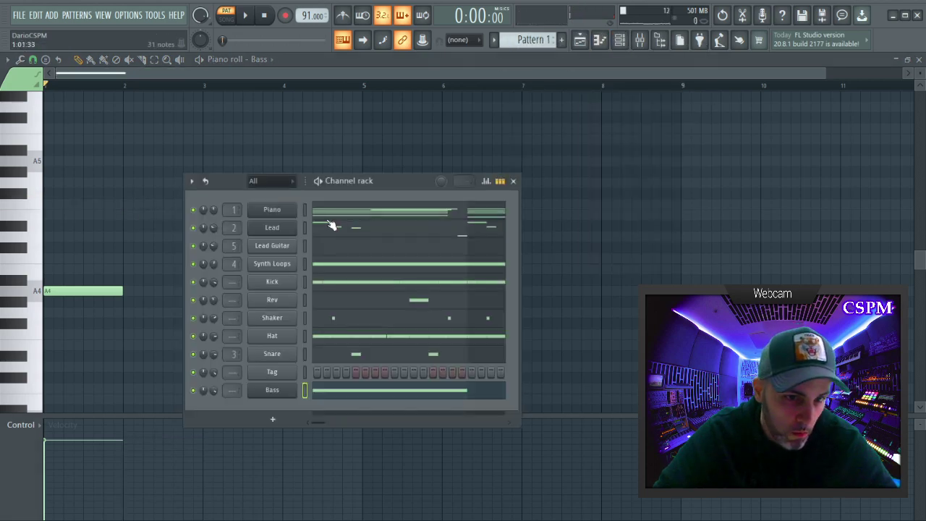
left_click(332, 210)
key("space")
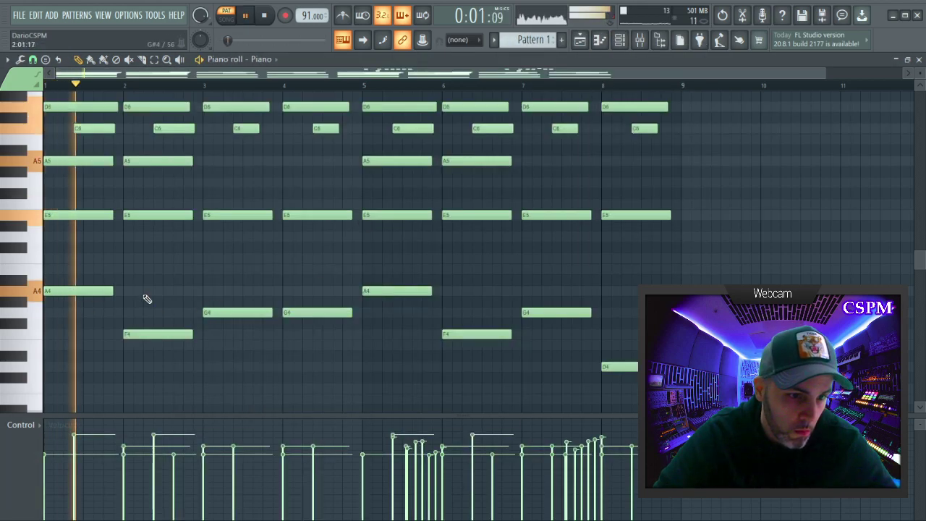
left_click_drag(698, 377, 89, 254)
key("F7")
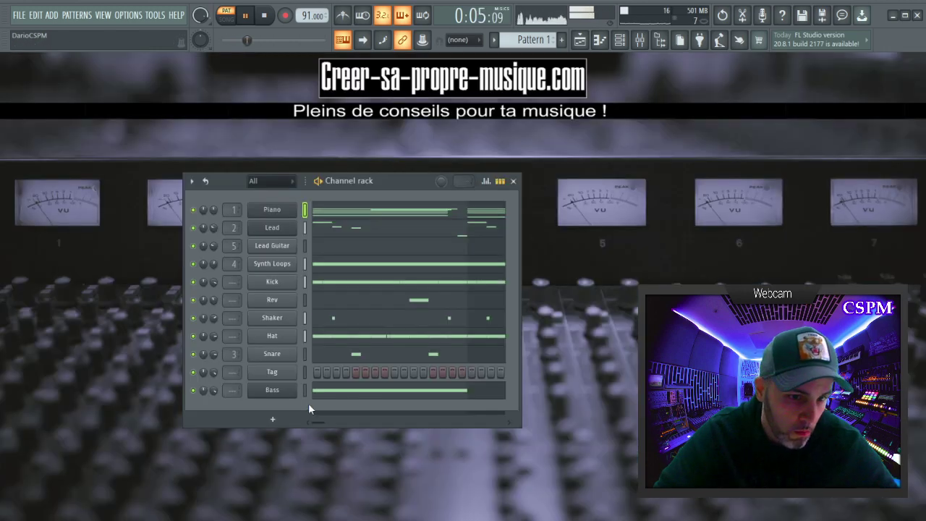
Paste the copied notes into the Bass channel's piano roll, transpose them up one octave, and deselect them.
left_click(346, 394)
key("ctrl+v")
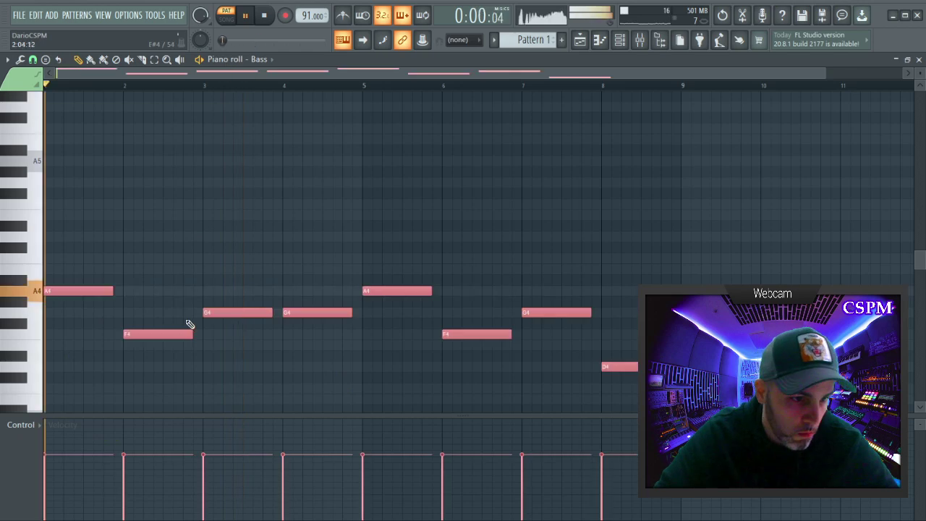
key("ctrl+Up")
key("ctrl+d")
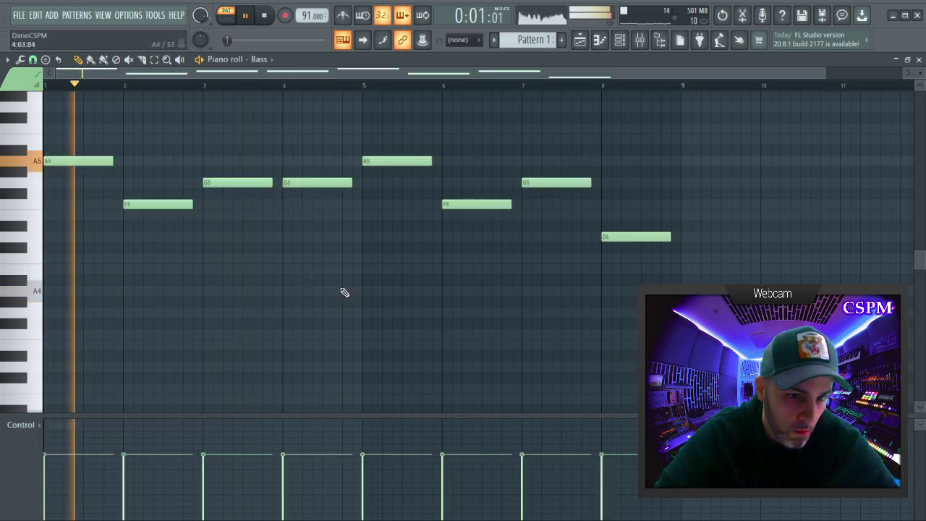
Apply quick legato to the bass notes so each one extends to the start of the following note.
key("ctrl+l")
left_click(754, 170)
right_click(755, 172)
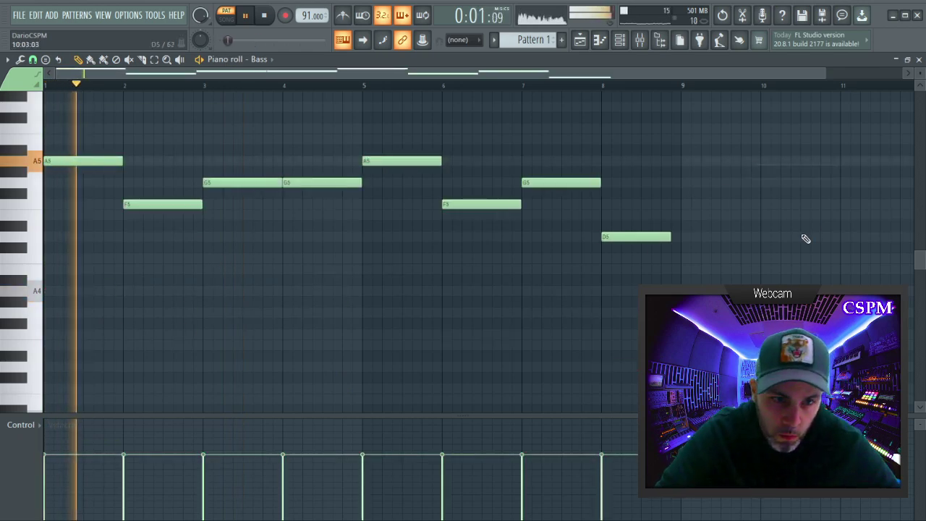
Delete the G5 bass note in bar 4 and lengthen the bar 3 G5 note to reach bar 5.
scroll(785, 228, "up", 3)
right_click(289, 313)
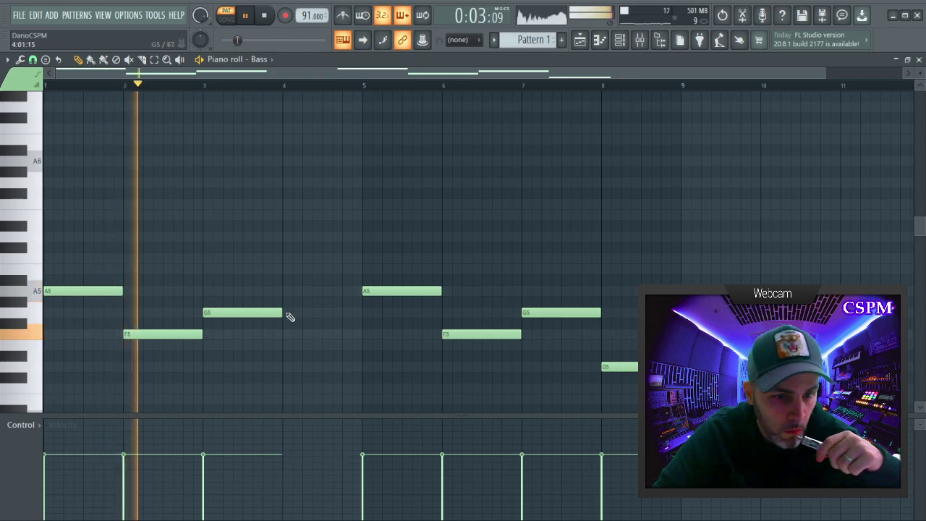
left_click_drag(280, 313, 361, 316)
scroll(632, 275, "down", 1)
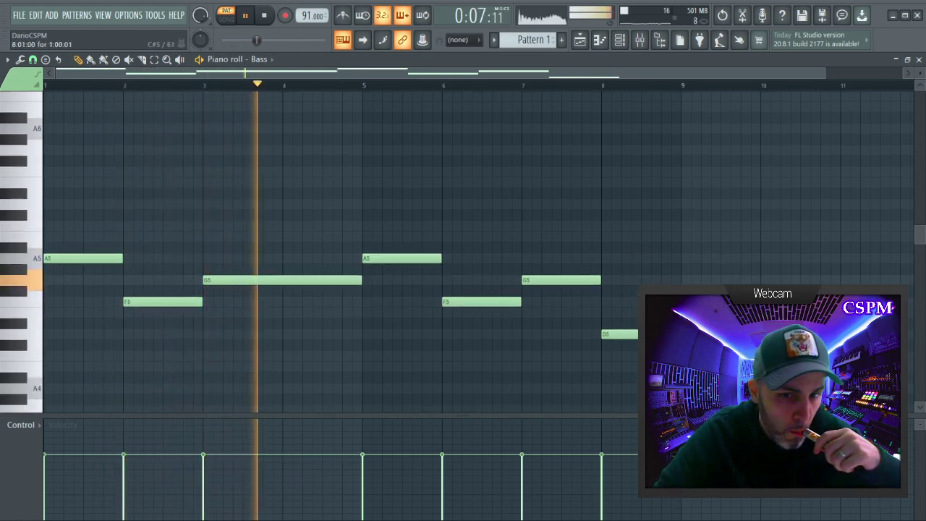
left_click(714, 270)
right_click(714, 271)
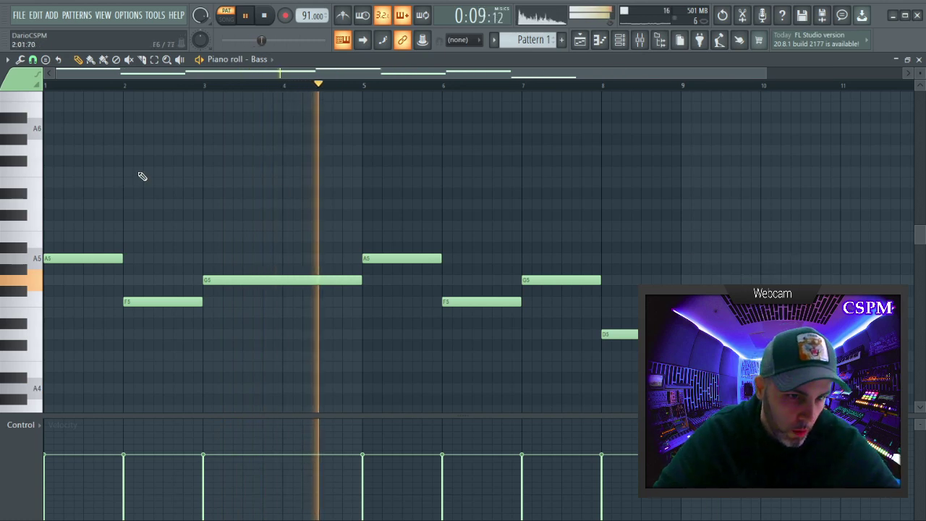
Route the Bass channel to mixer track 6 and name that track Bass.
left_click(919, 60)
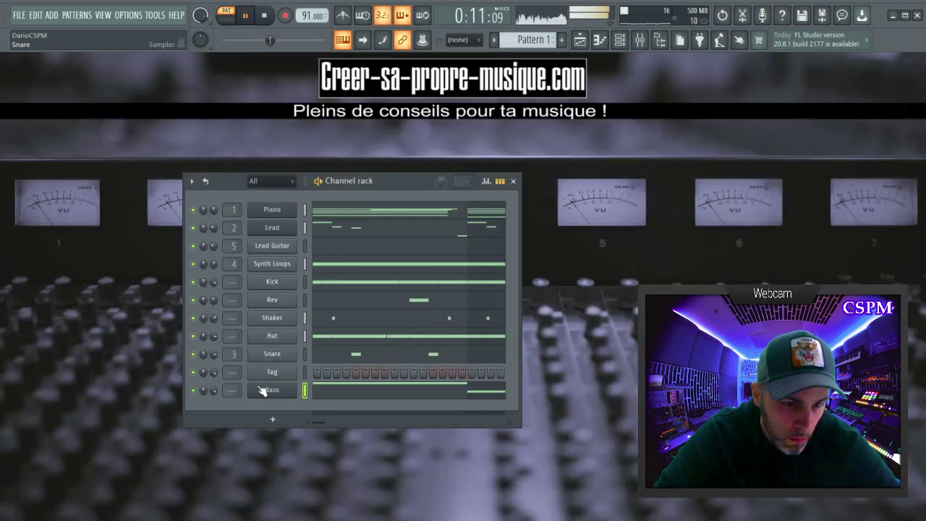
key("F9")
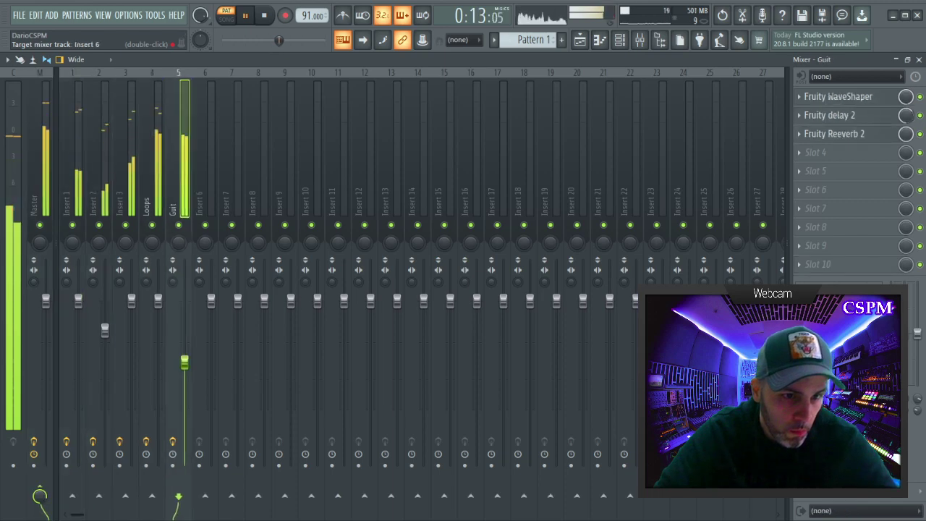
key("F2")
type("Bas")
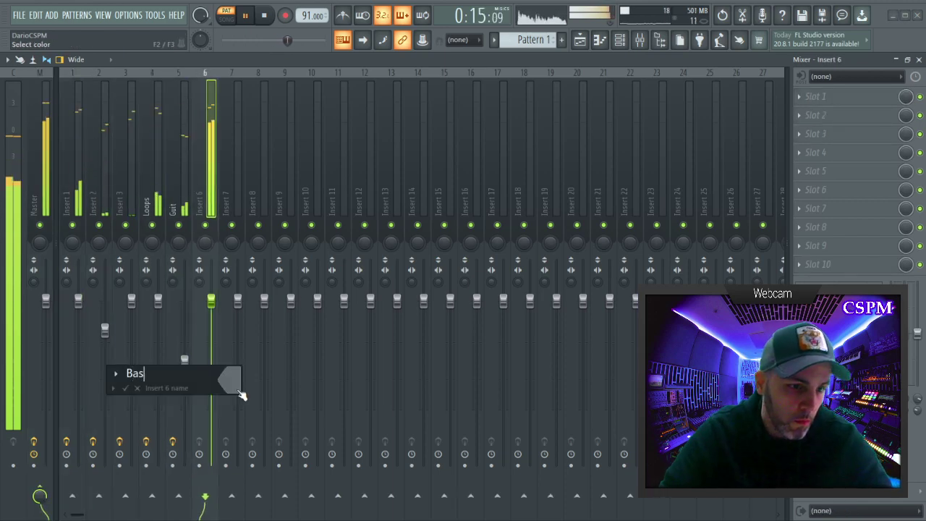
type("s")
key("Return")
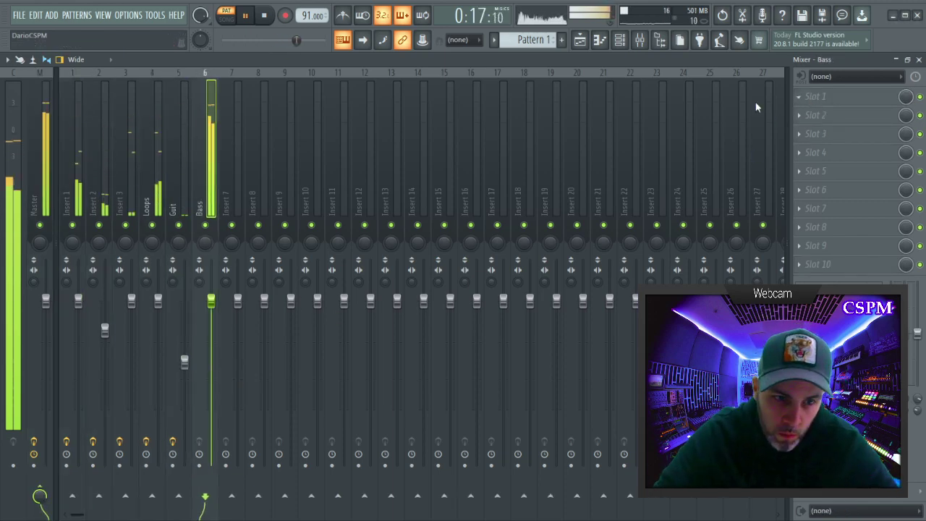
key("F9")
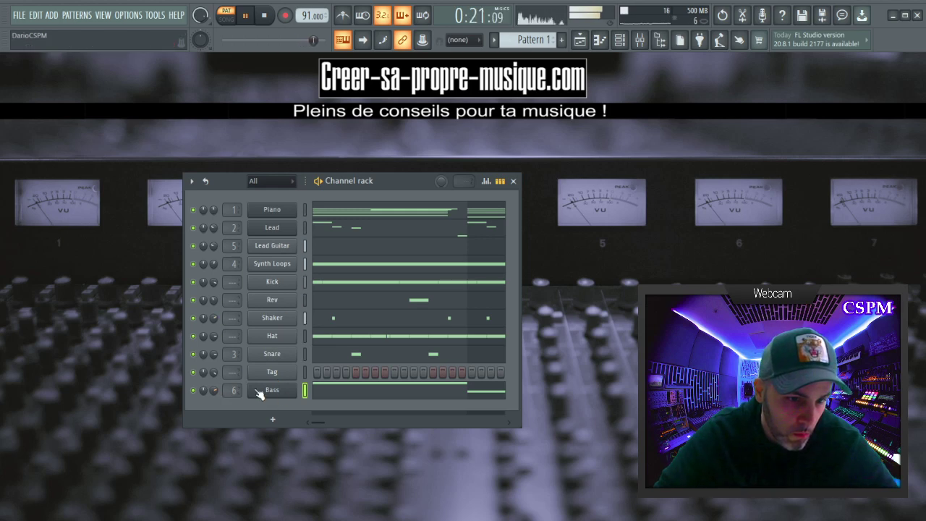
Move the Bass channel directly below Kick in the channel rack and look over the Piano channel's notes.
left_click_drag(259, 394, 284, 300)
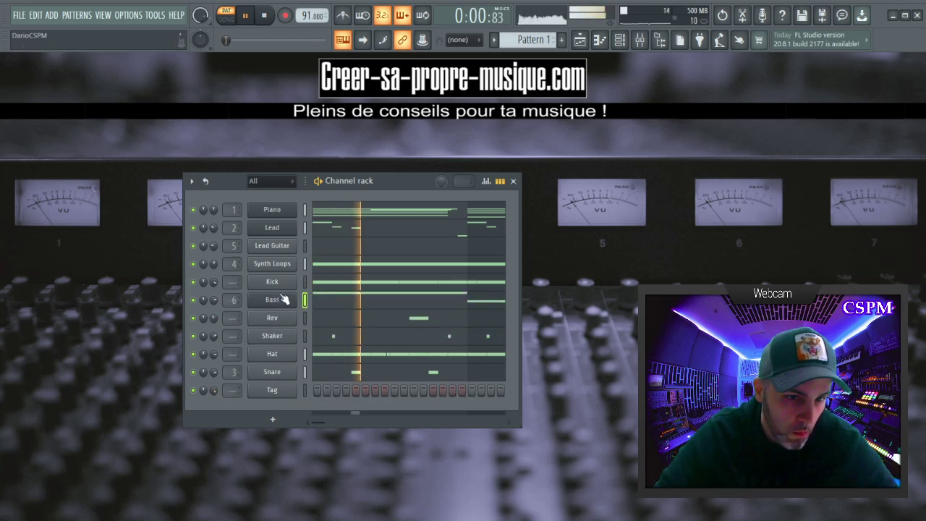
left_click(360, 211)
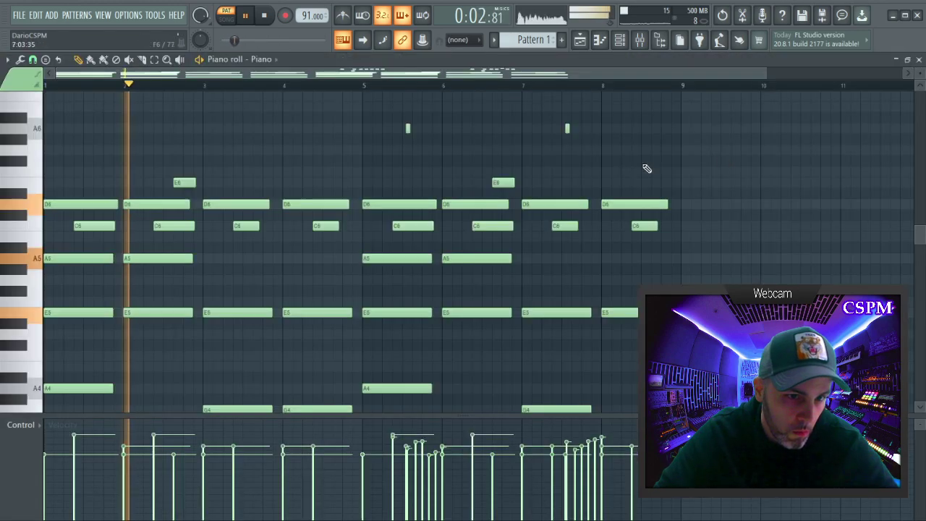
scroll(786, 188, "down", 5)
scroll(786, 188, "up", 6)
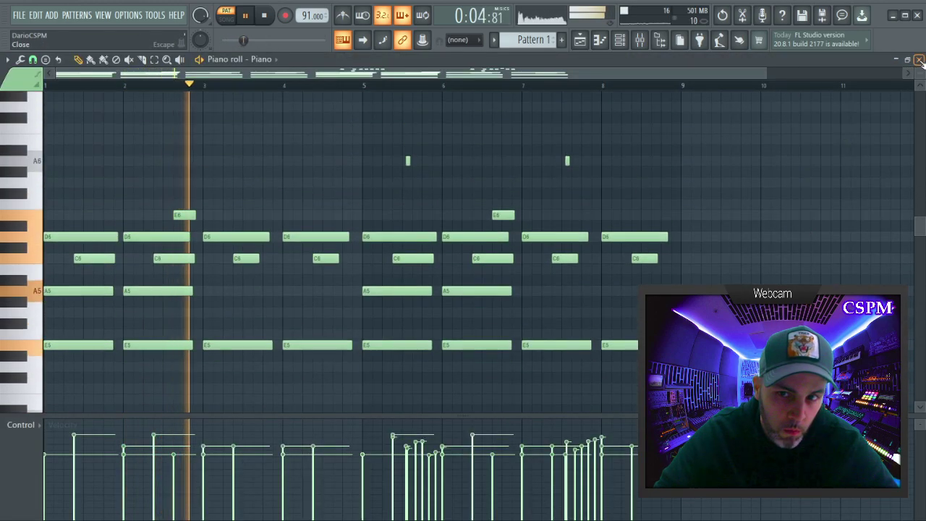
left_click(920, 60)
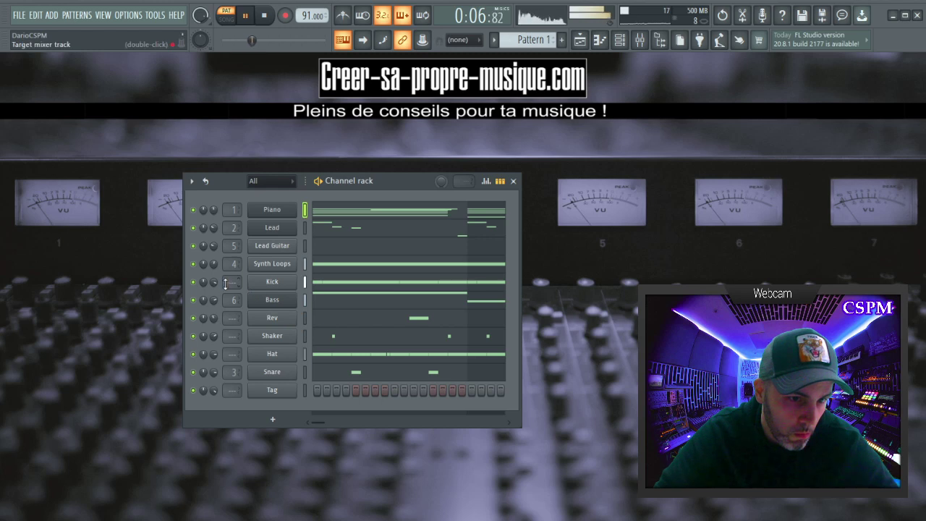
Route the Kick channel to mixer track 7 and name that track Kick.
double_click(225, 284)
left_click_drag(225, 284, 224, 269)
key("F2")
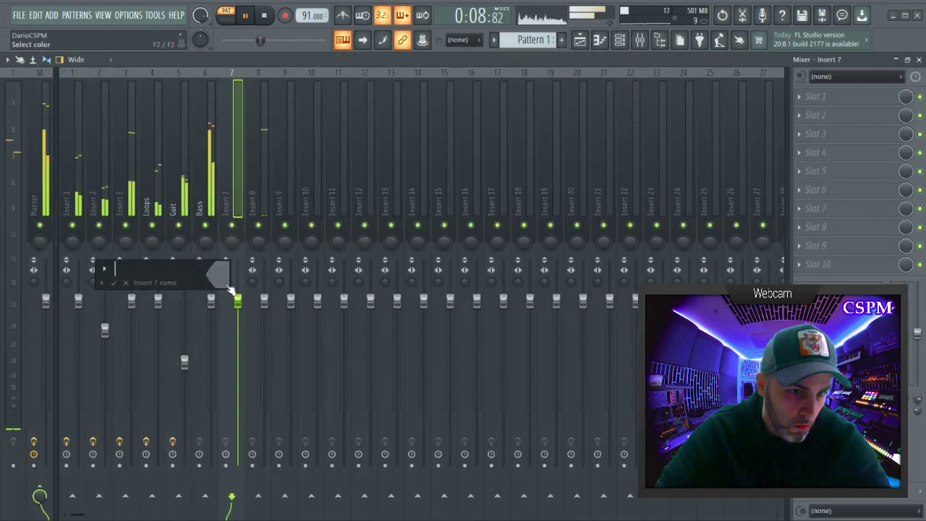
type("Kick")
key("Return")
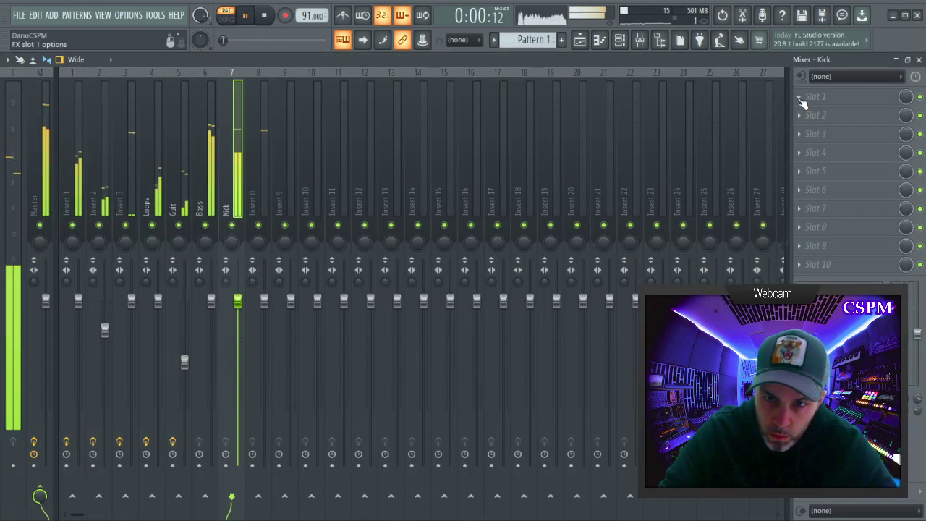
left_click(889, 97)
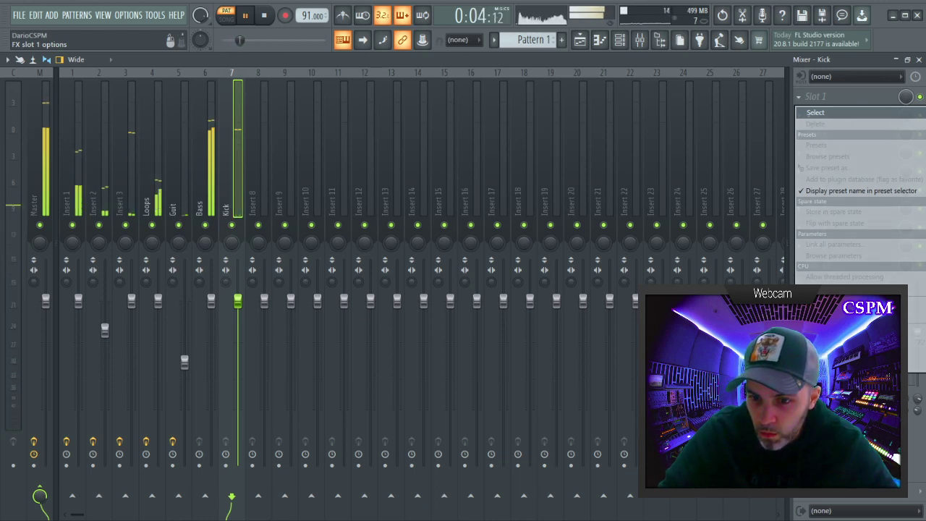
left_click(492, 254)
left_click(380, 115)
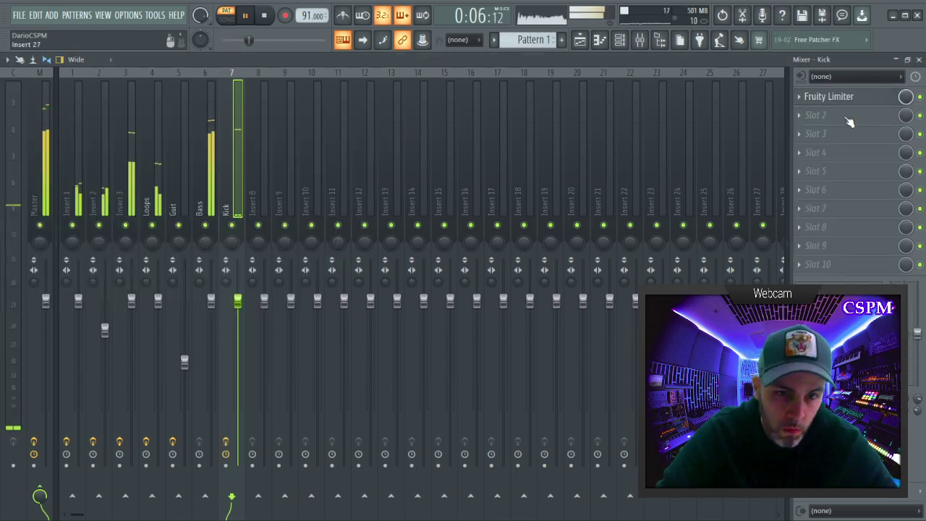
left_click(806, 99)
left_click(815, 124)
Load Fruity Limiter into the first effect slot of the Bass mixer track.
left_click(202, 205)
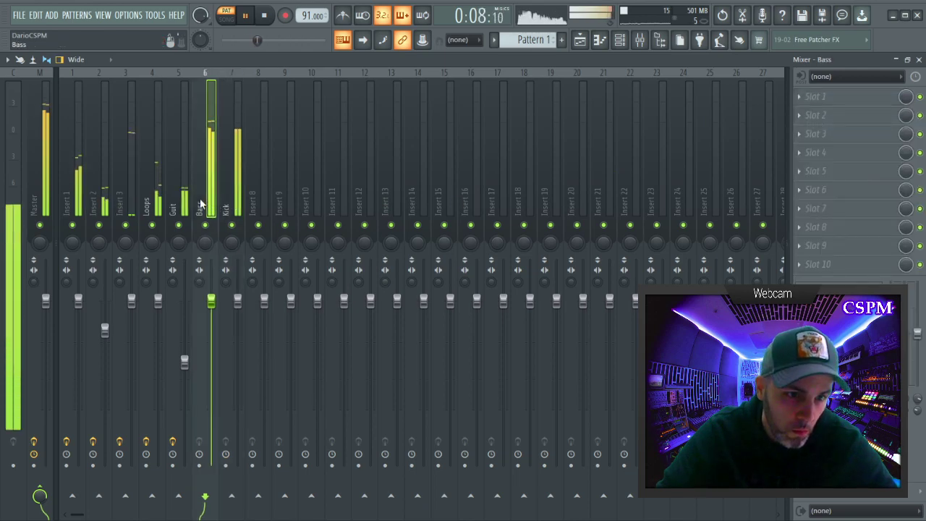
left_click(800, 98)
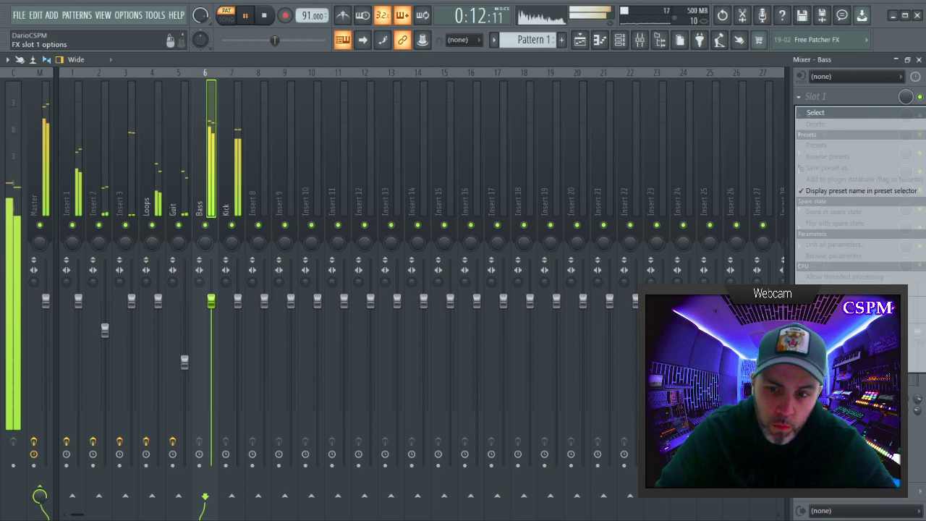
left_click(815, 112)
left_click(480, 208)
Route the Kick mixer track to the Bass mixer track.
left_click(231, 194)
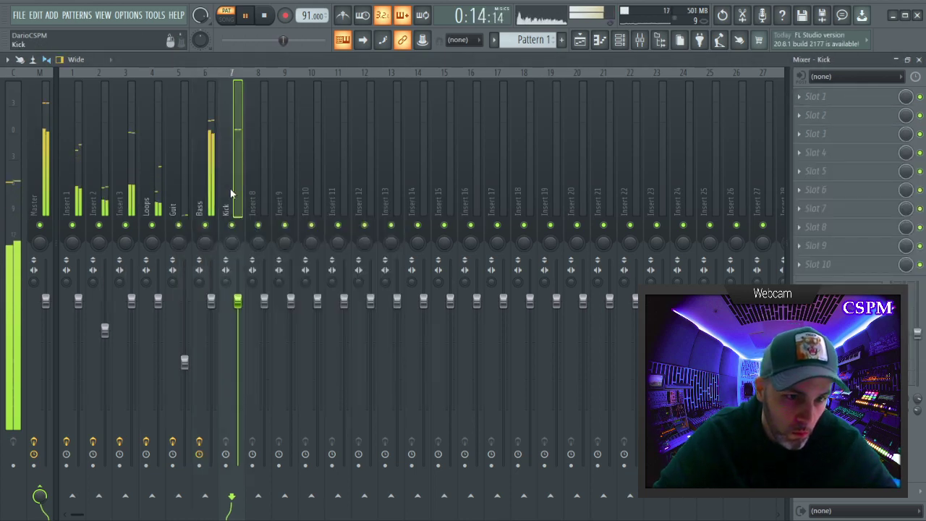
right_click(206, 497)
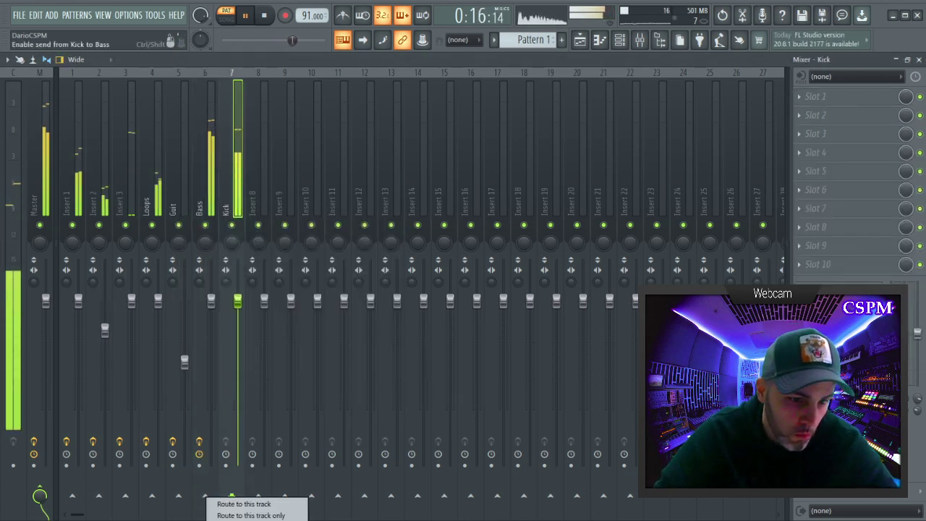
left_click(243, 504)
Switch the Bass track's Fruity Limiter to compressor mode and set its sidechain input to 1.
left_click(207, 204)
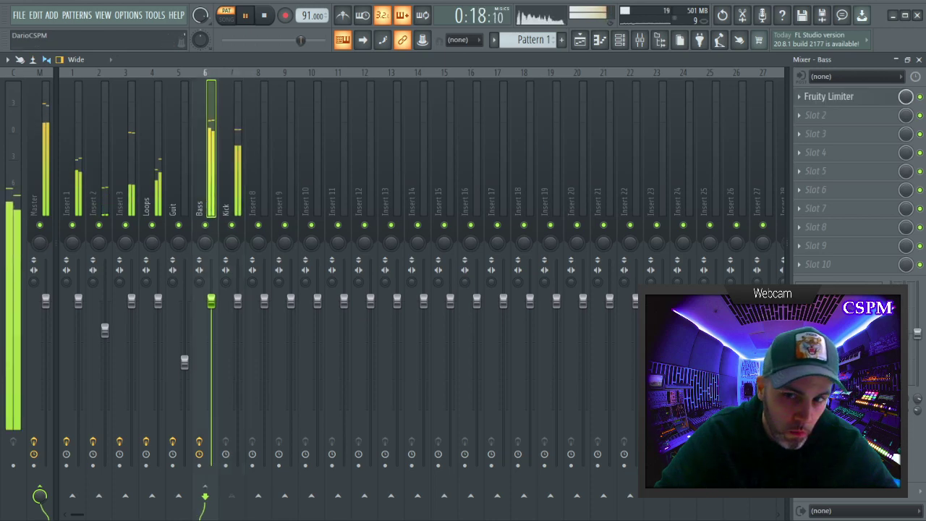
left_click(848, 101)
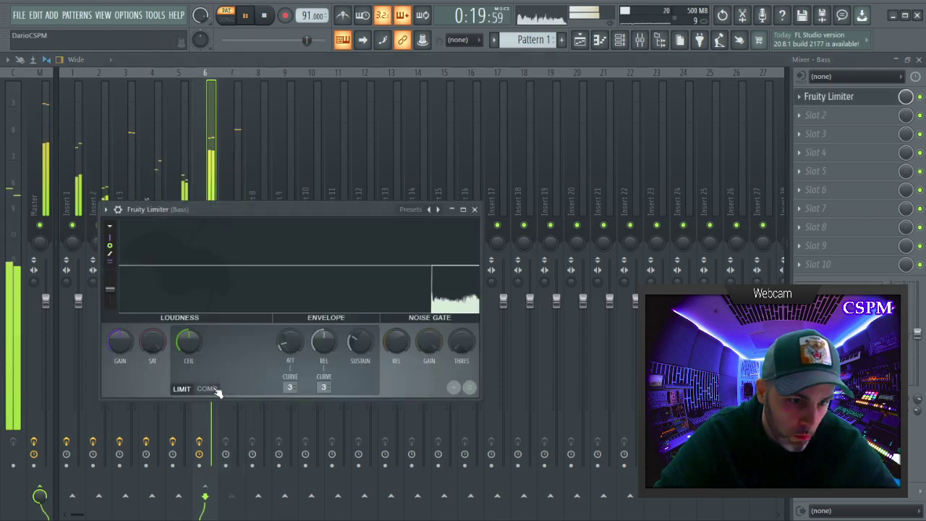
left_click(207, 388)
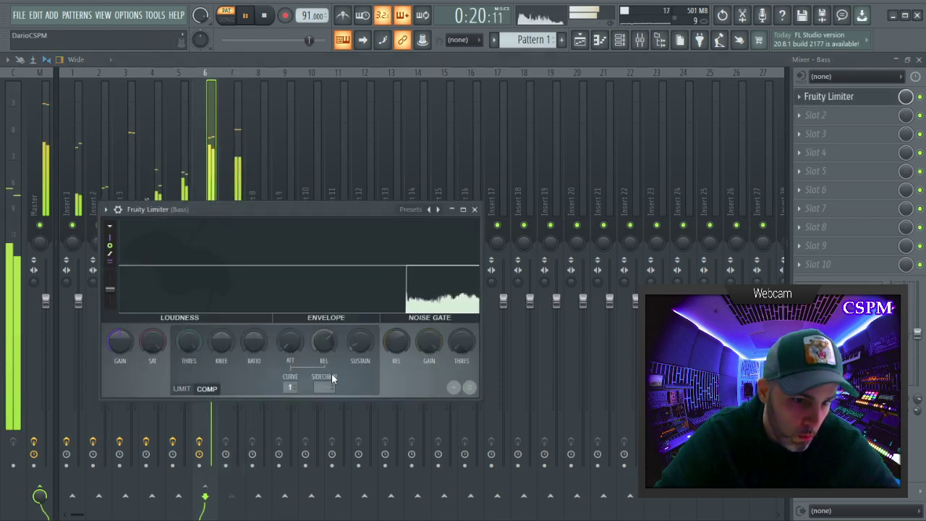
left_click(327, 387)
left_click(343, 403)
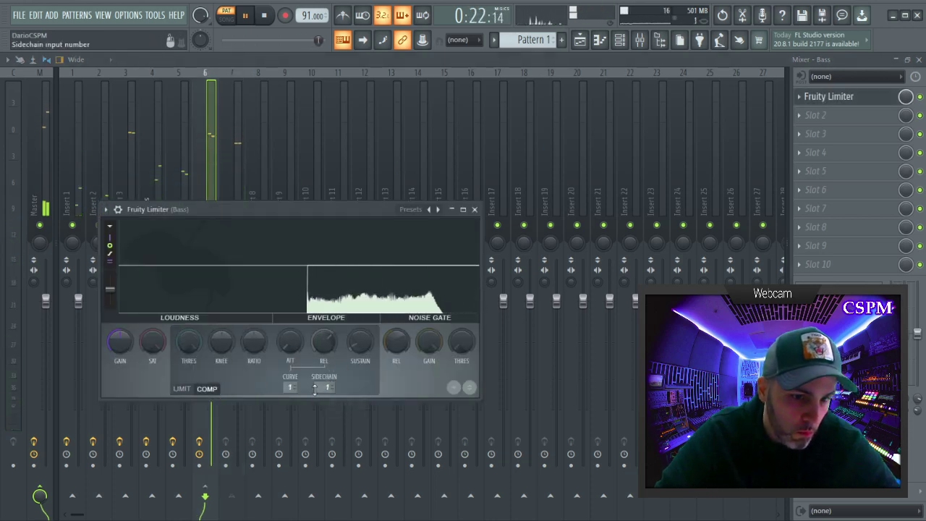
Raise the Bass compressor's knee and ratio and set its threshold to about -20.6 dB.
left_click_drag(219, 347, 253, 319)
mouse_move(190, 343)
left_mouse_down()
mouse_move(190, 377)
mouse_move(192, 339)
mouse_move(193, 347)
left_mouse_up()
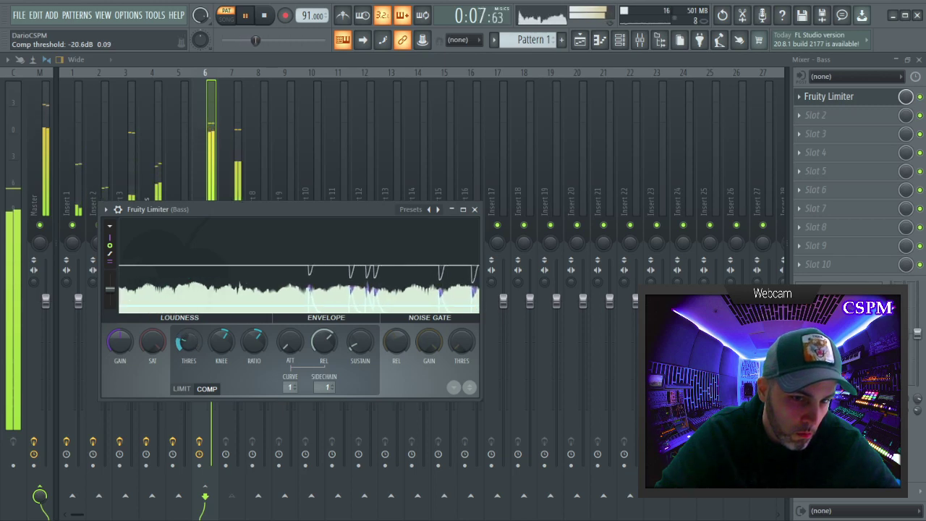
left_click(475, 210)
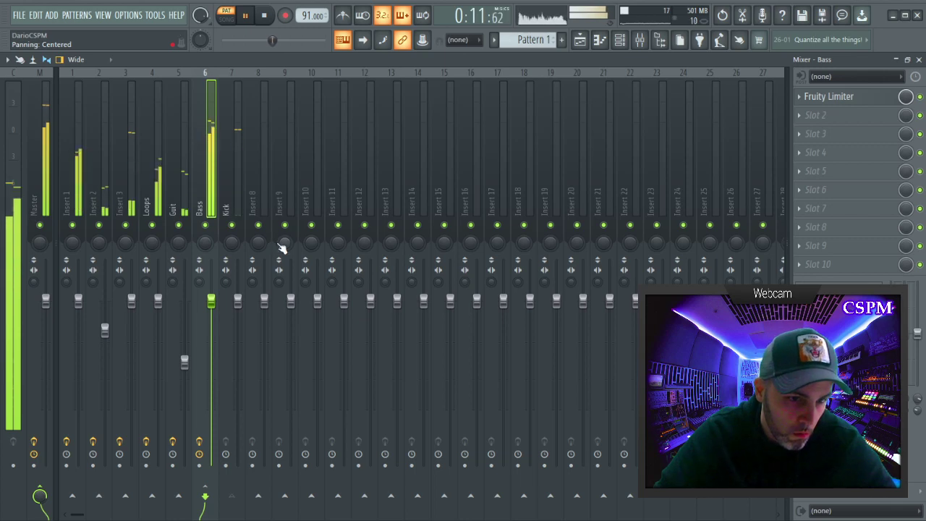
Reorder the channel rack so Bass sits above Kick, followed by Hat, Shaker, Snare and Rev.
key("F9")
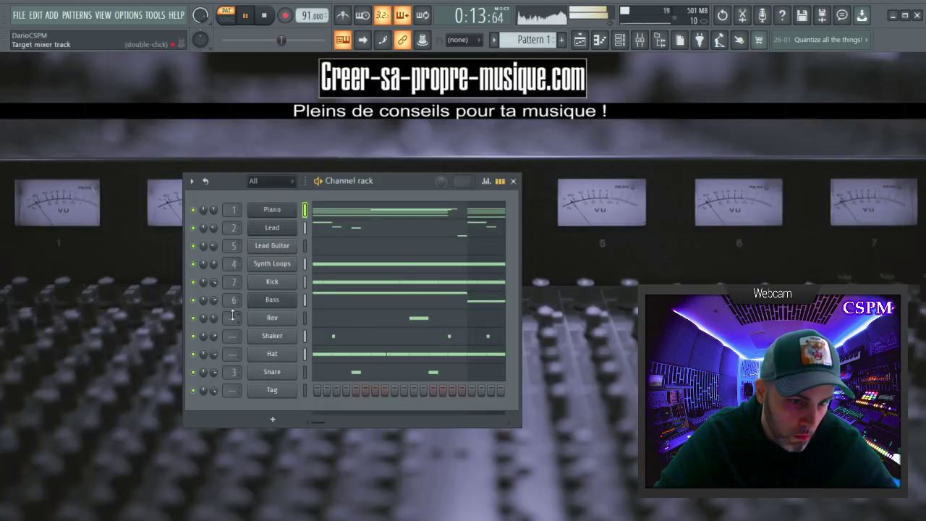
left_click_drag(422, 175, 479, 149)
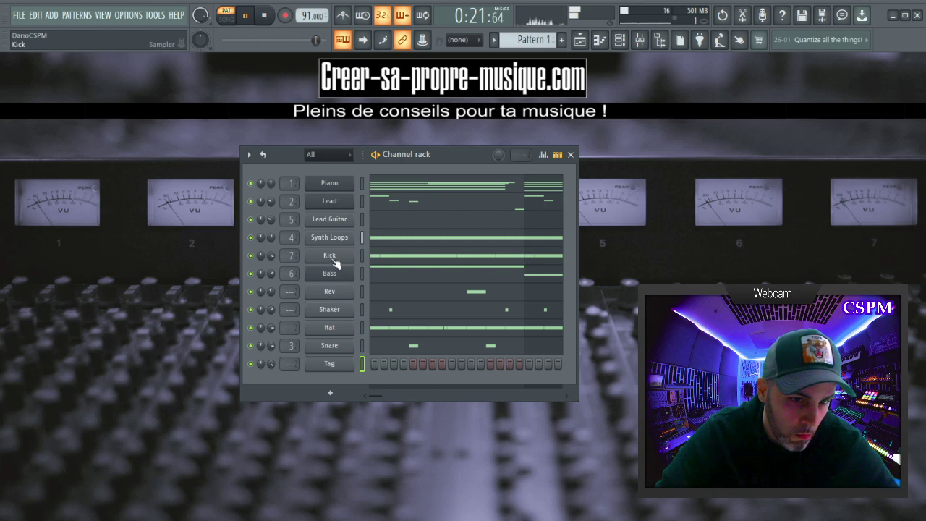
left_click_drag(324, 279, 323, 259)
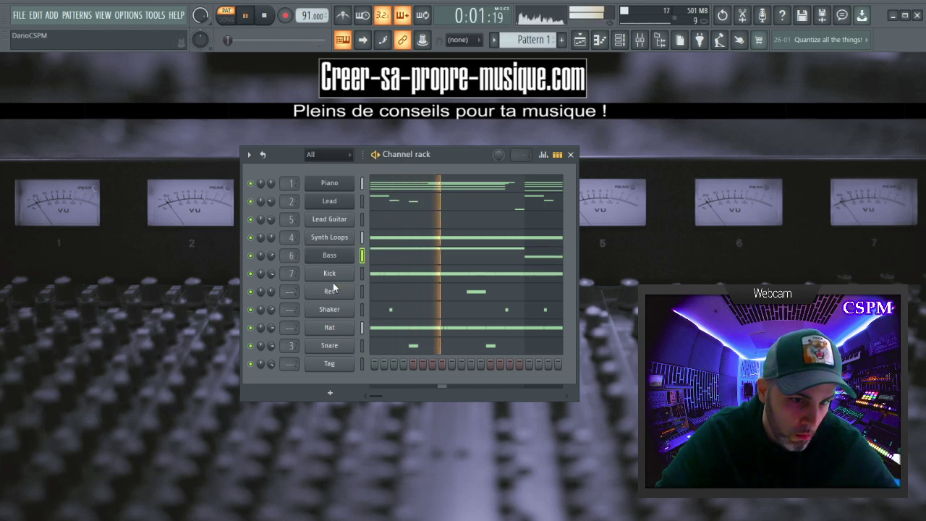
left_click_drag(331, 327, 338, 297)
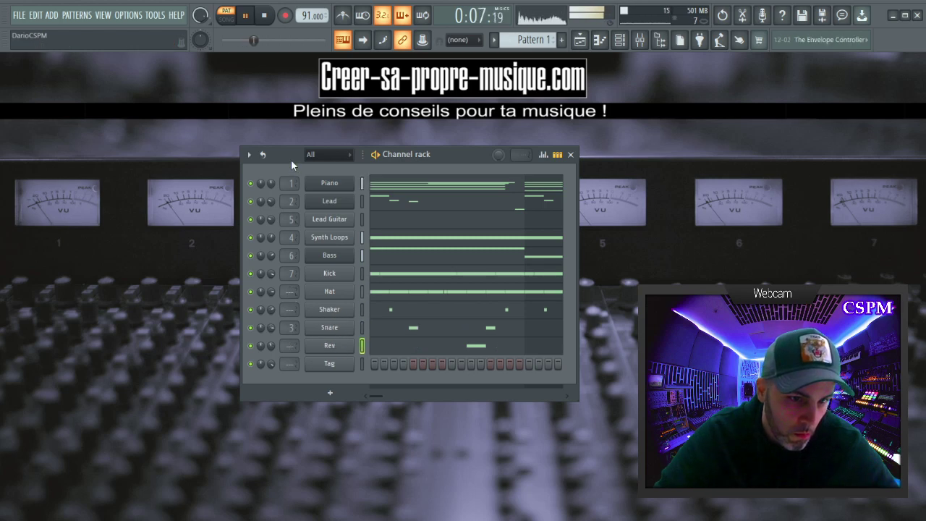
Move the Guit mixer track to track 3 and name mixer track 1 Piano.
double_click(291, 219)
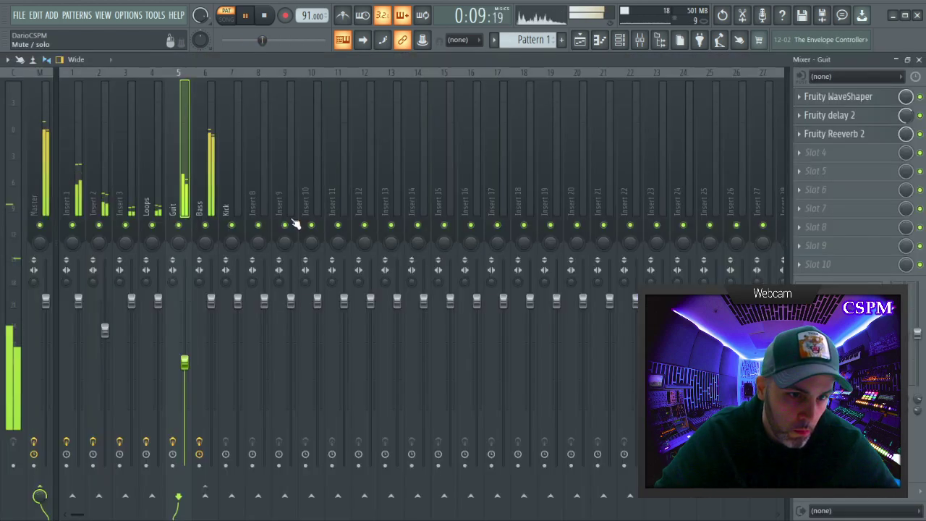
key("F9")
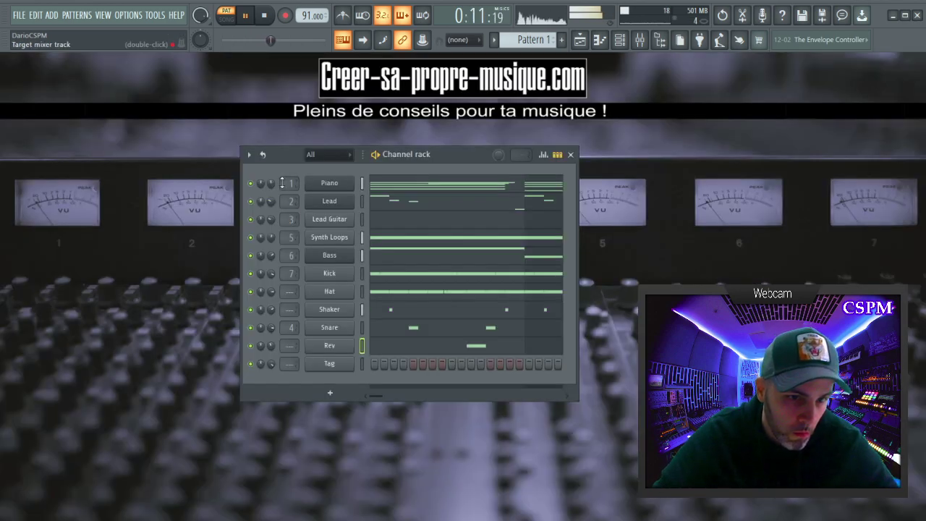
double_click(287, 182)
type("Pia")
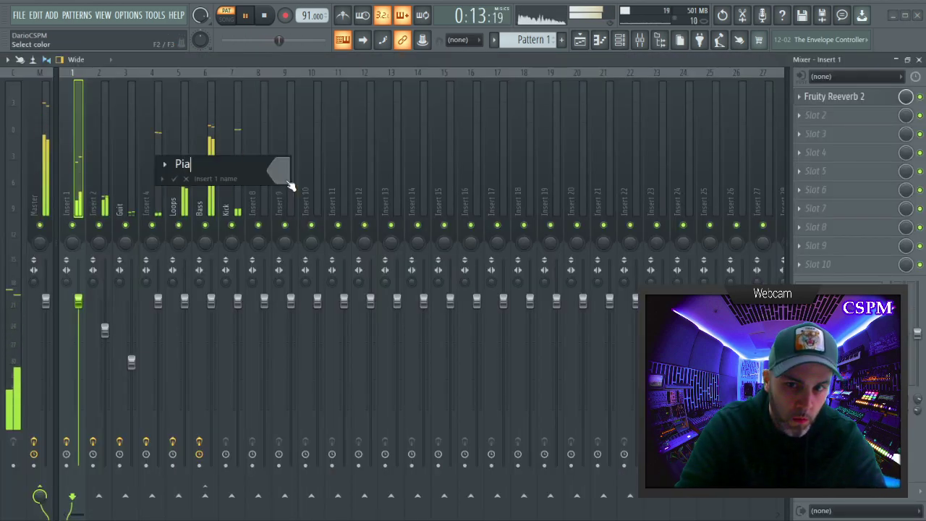
type("no")
key("Return")
Add Fruity Parametric EQ 2 to the Piano mixer track above the reverb and load the Work preset.
left_click(803, 116)
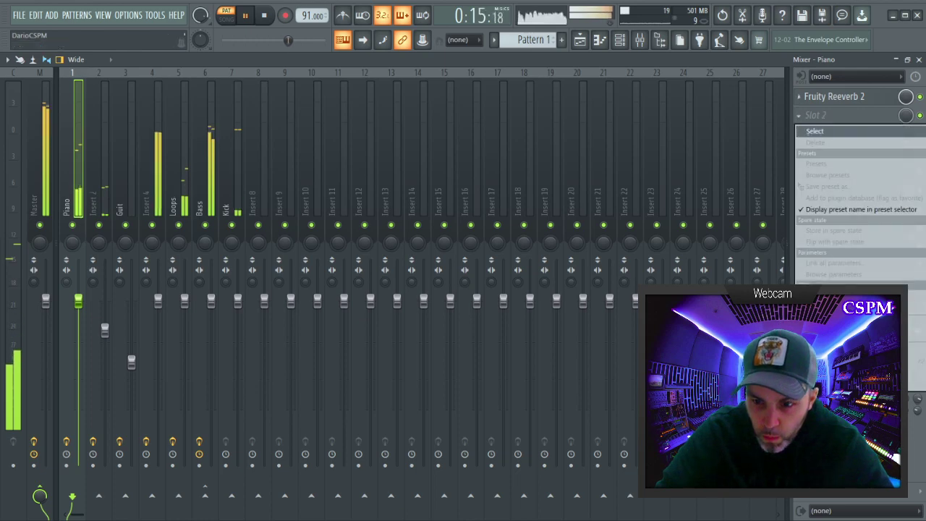
left_click(730, 340)
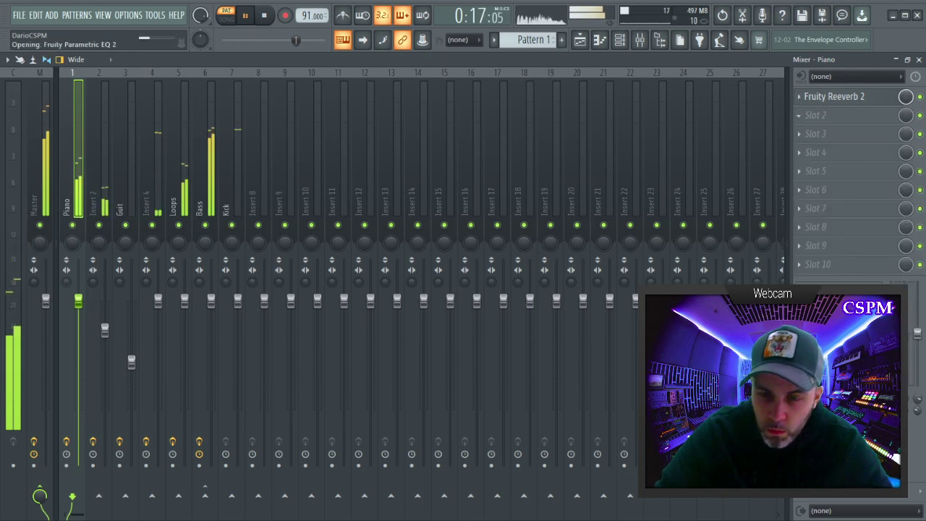
scroll(848, 117, "up", 1)
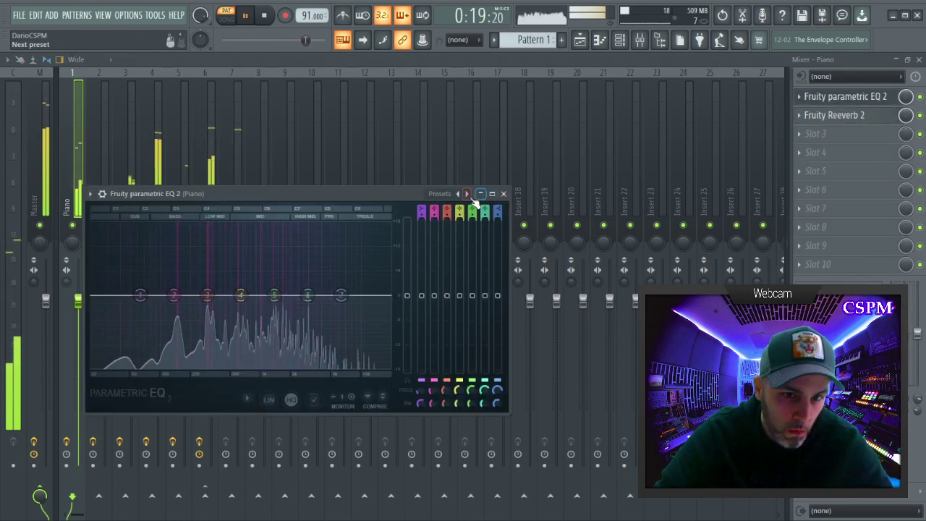
left_click(440, 193)
left_click(492, 226)
left_click_drag(299, 195, 389, 148)
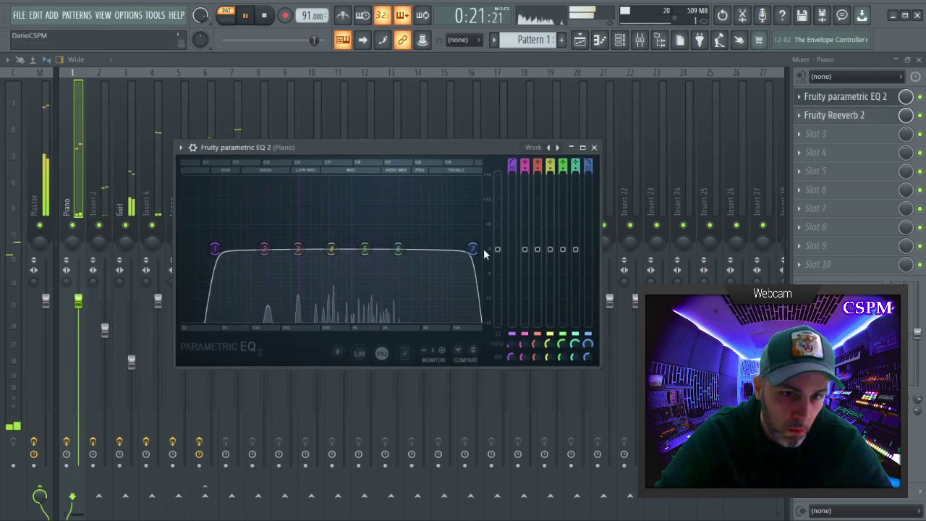
Boost band 6 in the upper range and raise the low-cut frequency in the Piano EQ.
left_click_drag(398, 249, 434, 222)
left_click_drag(213, 254, 293, 243)
left_click(595, 147)
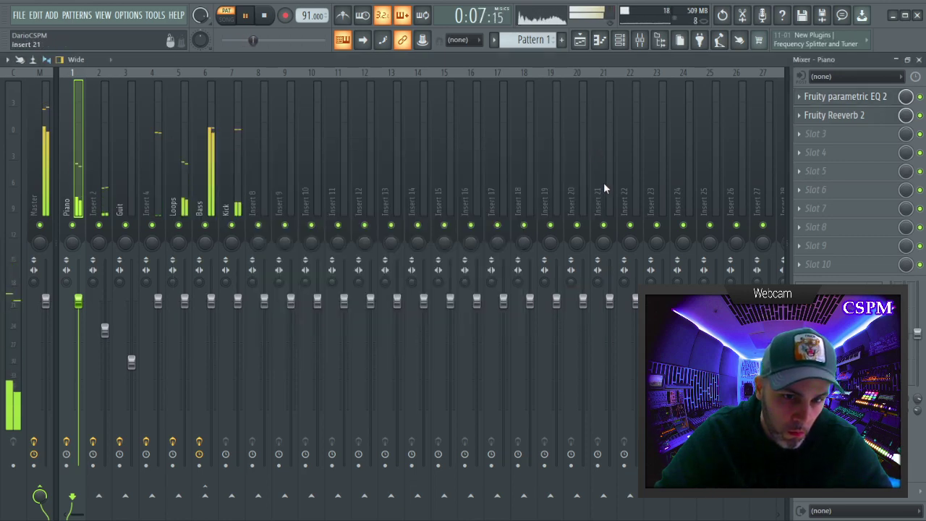
Name the Lead channel's mixer track Lead.
key("F9")
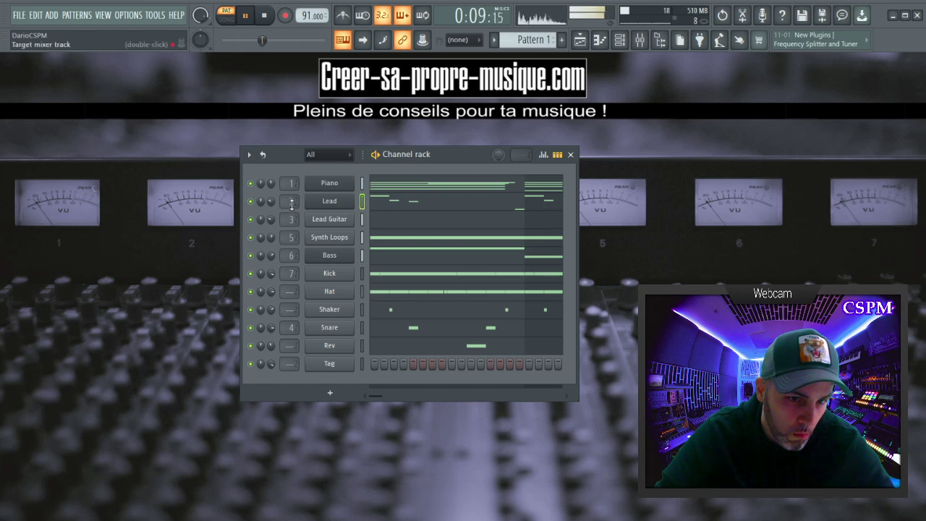
double_click(289, 203)
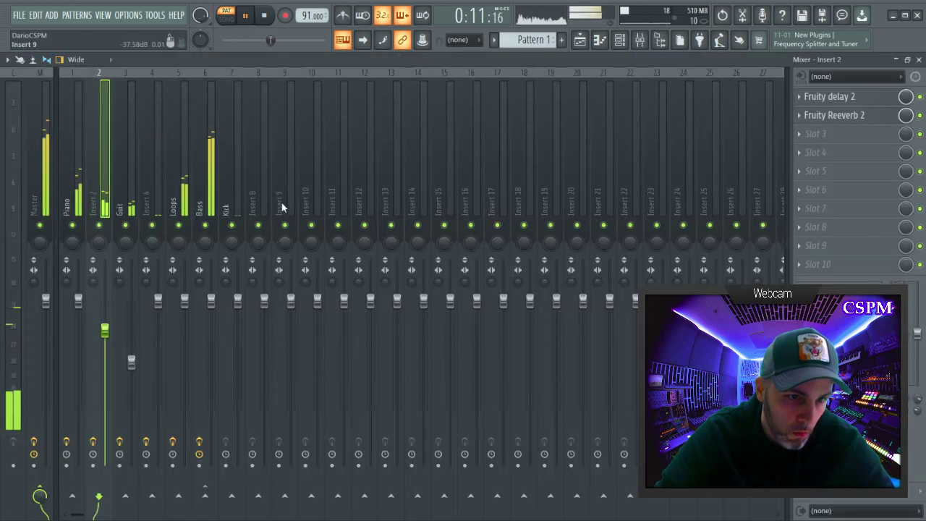
double_click(104, 205)
type("Lead")
key("Return")
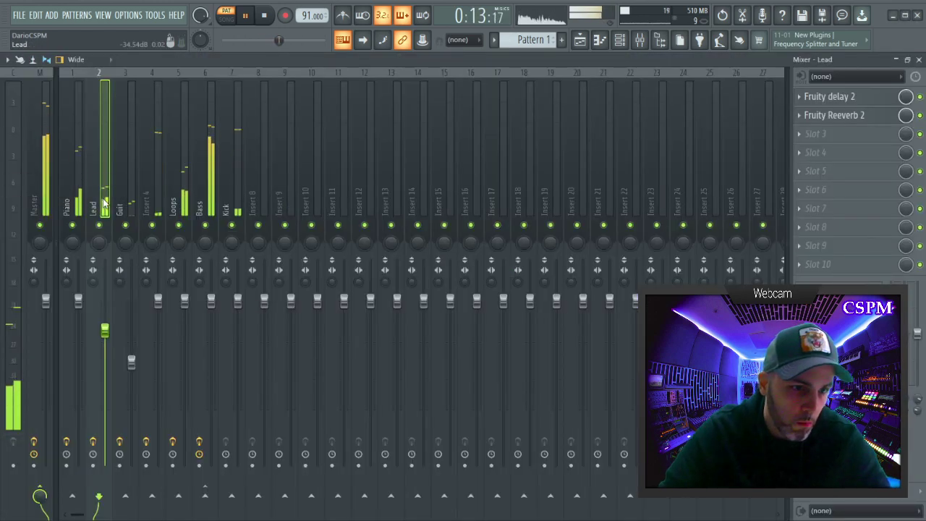
Lower the Lead mixer track's volume and reduce the mix level of its Fruity Delay 2.
key("F9")
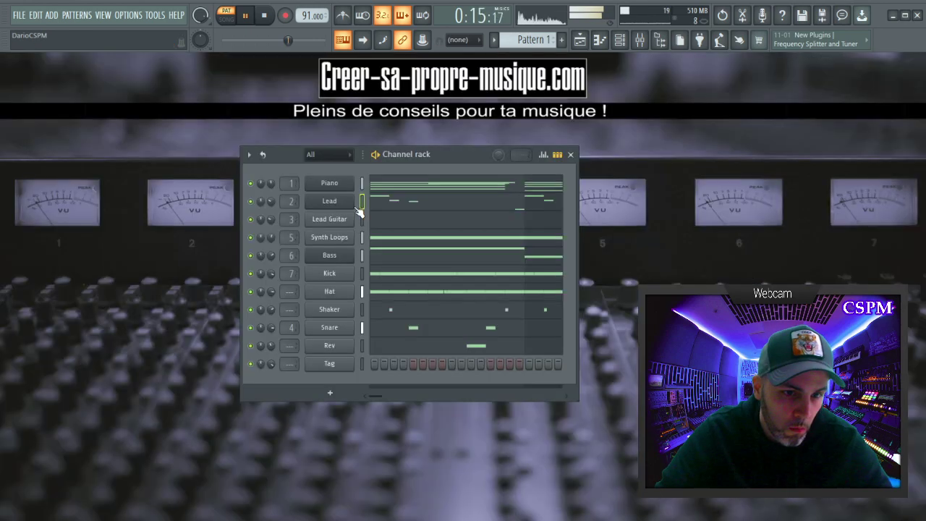
double_click(288, 201)
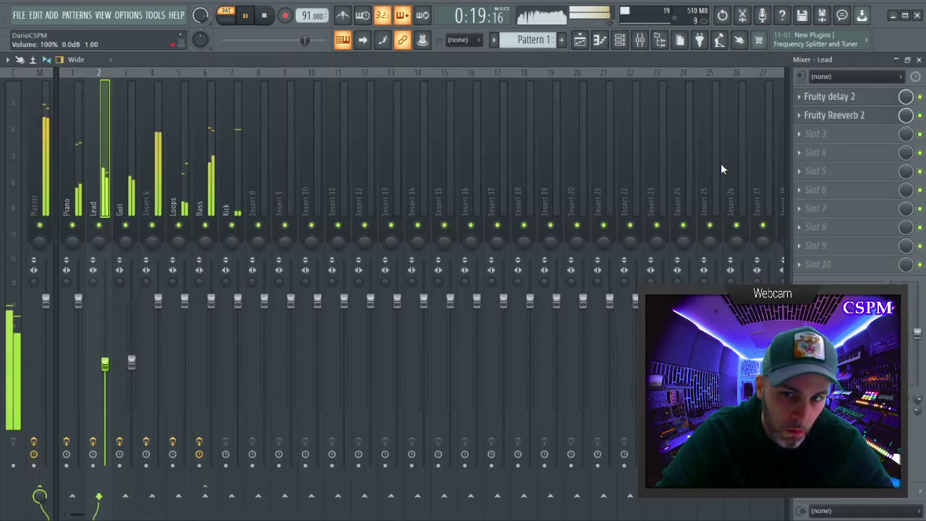
left_click_drag(905, 96, 890, 116)
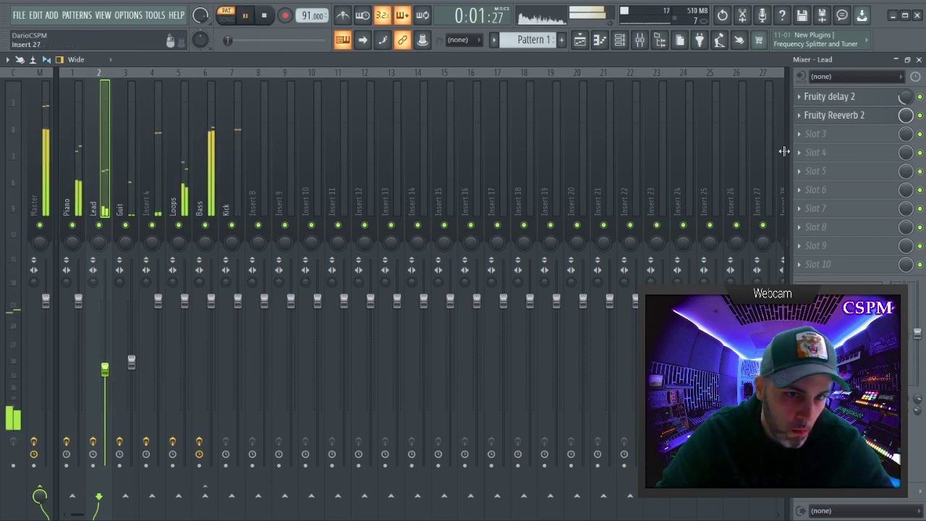
Inspect the notes of the Rev, Snare and Shaker channels in the piano roll.
key("F9")
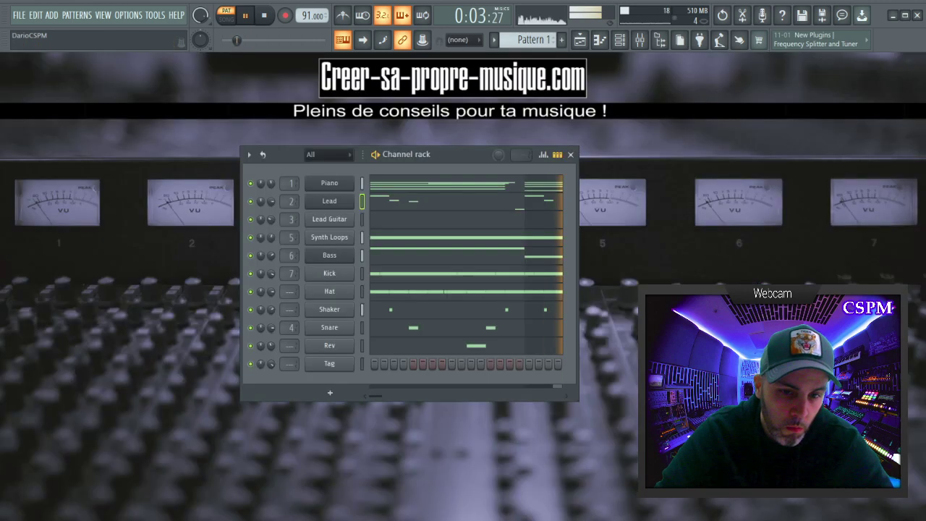
left_click(379, 348)
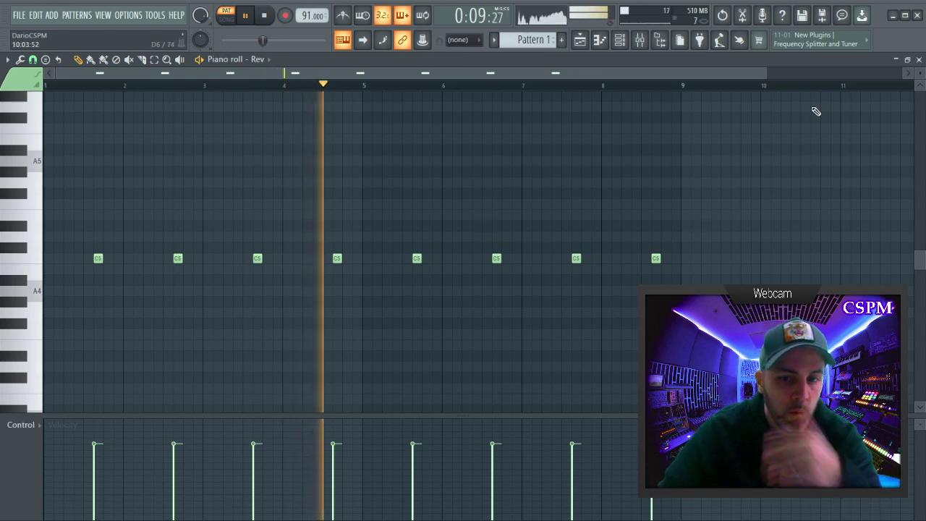
key("F7")
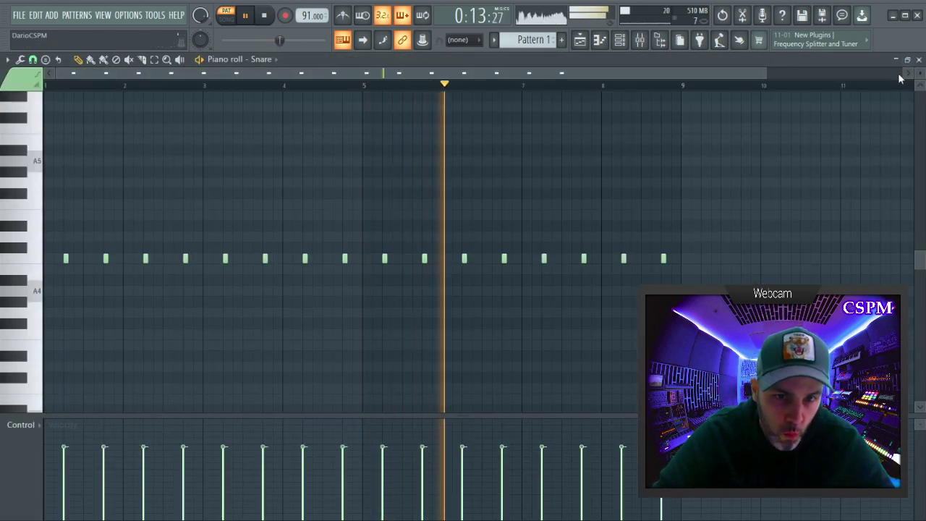
left_click(919, 60)
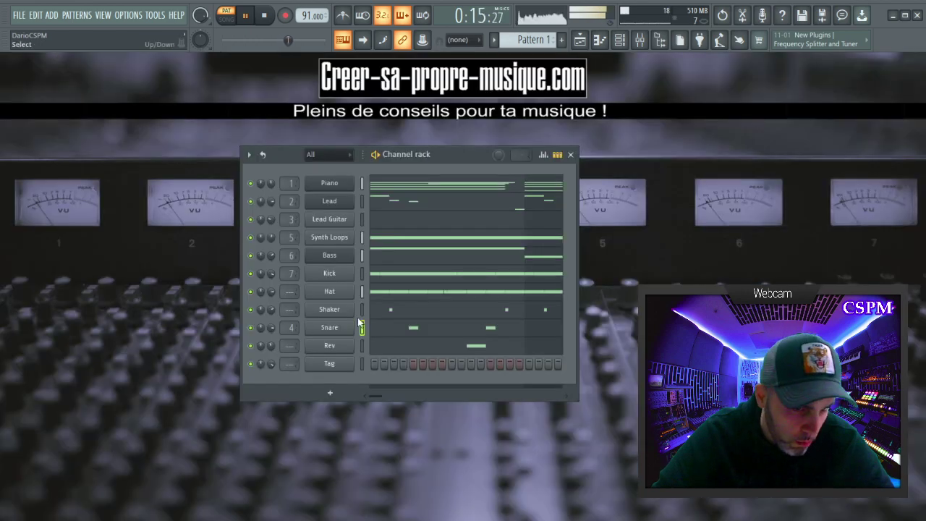
left_click(409, 314)
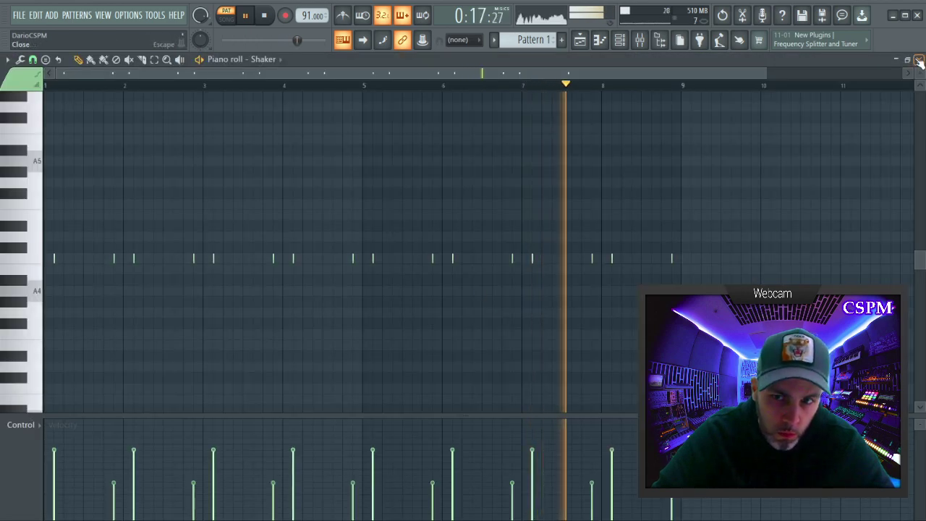
left_click(918, 61)
Open the Hat channel's notes and turn on ghost notes from the other channels.
left_click(393, 292)
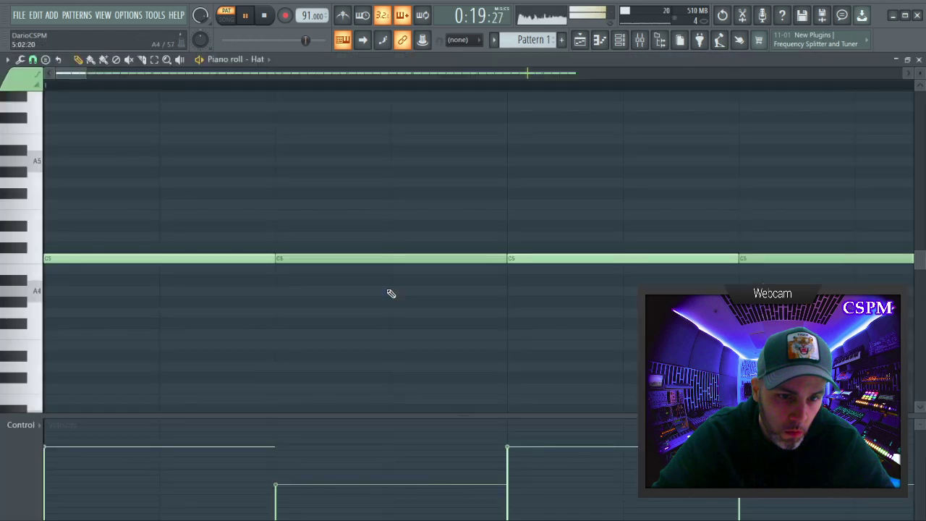
key("alt+v")
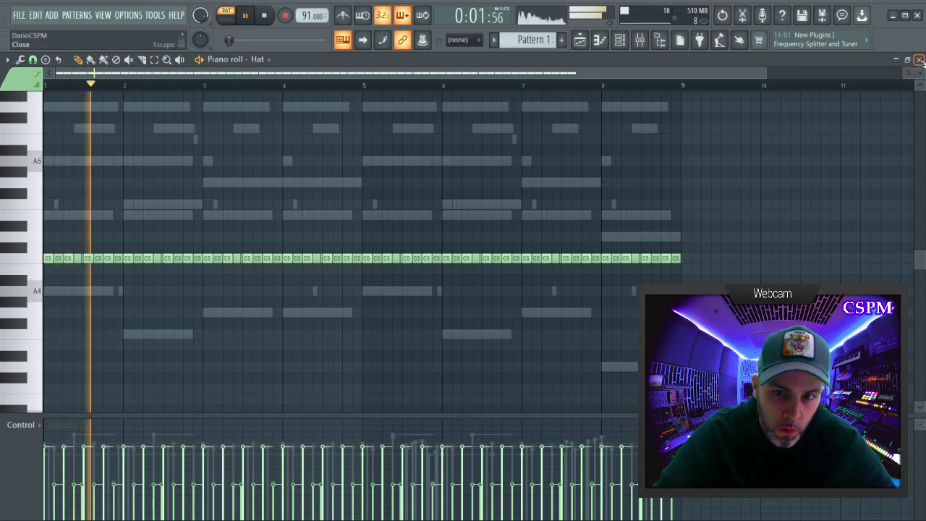
left_click(918, 60)
Try adding a one-bar C5 note at bar 9 of the Kick channel.
left_click(407, 271)
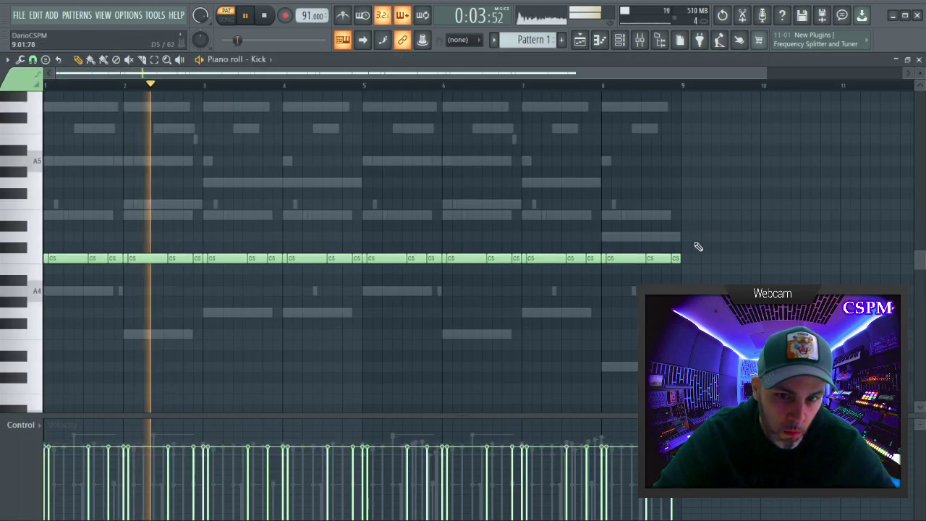
left_click_drag(683, 262, 761, 246)
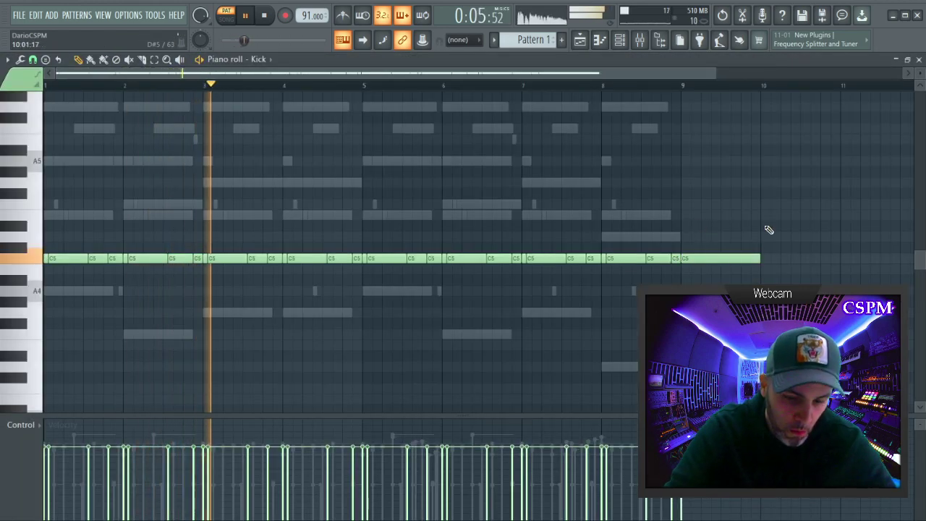
right_click(748, 258)
key("Escape")
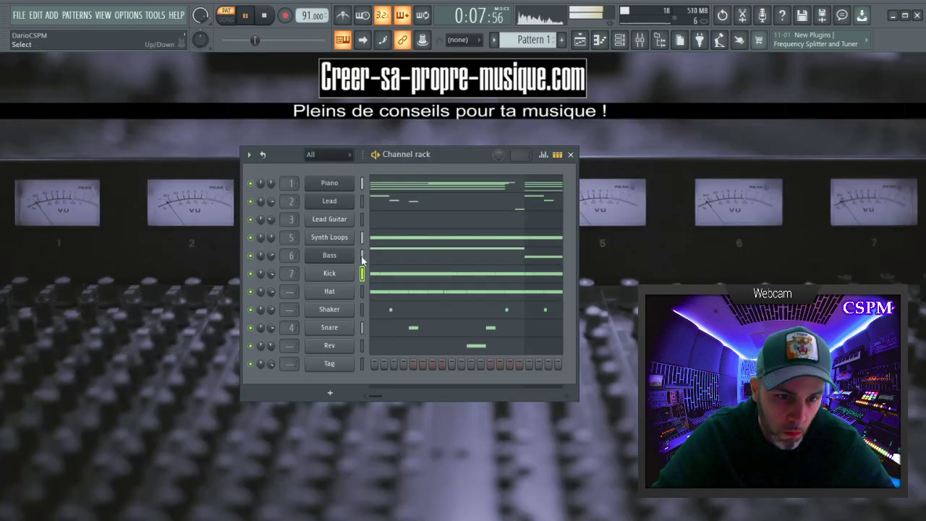
Try adding a one-bar note at bar 9 in the Bass channel (D5) and the Synth Loops channel (C5).
left_click(404, 261)
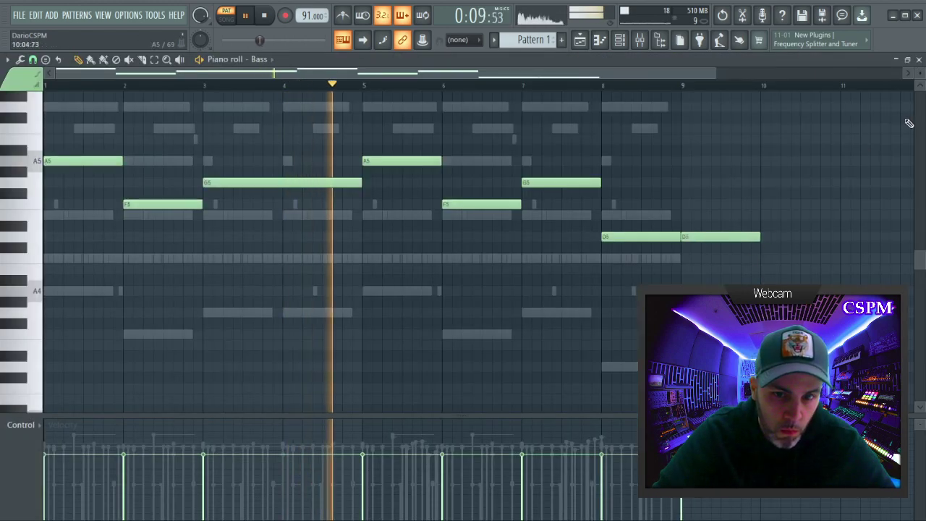
key("F7")
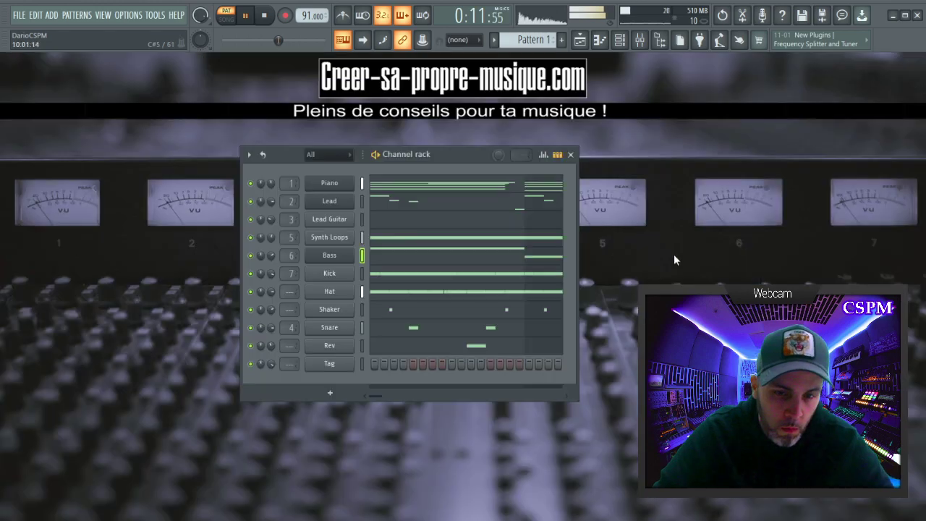
left_click(395, 241)
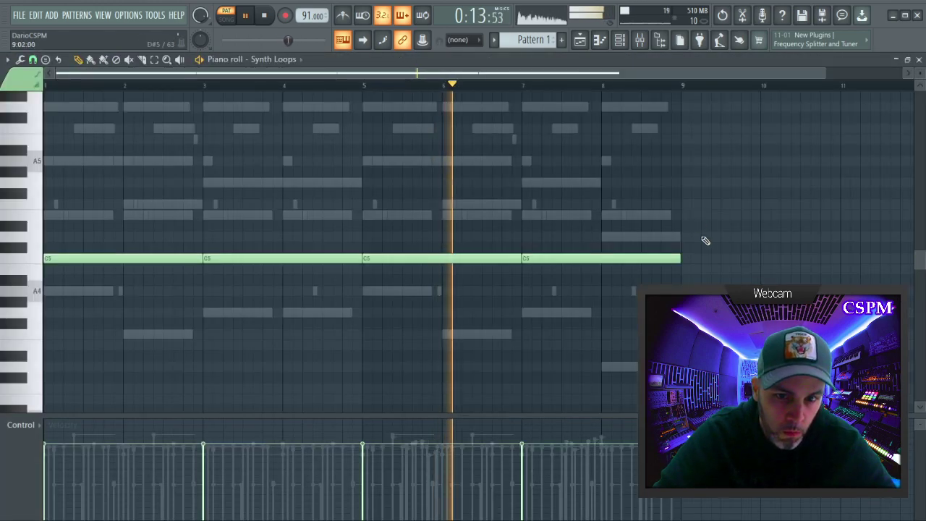
left_click_drag(682, 259, 760, 258)
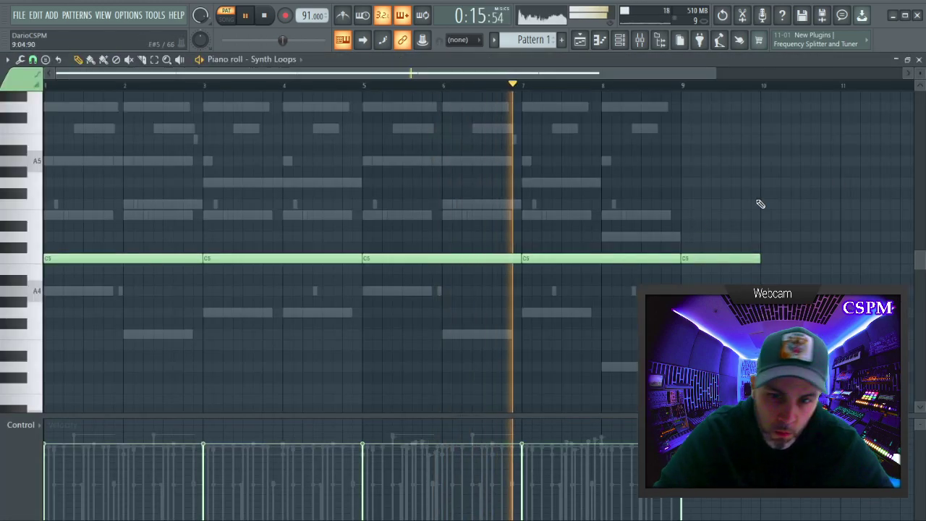
key("F7")
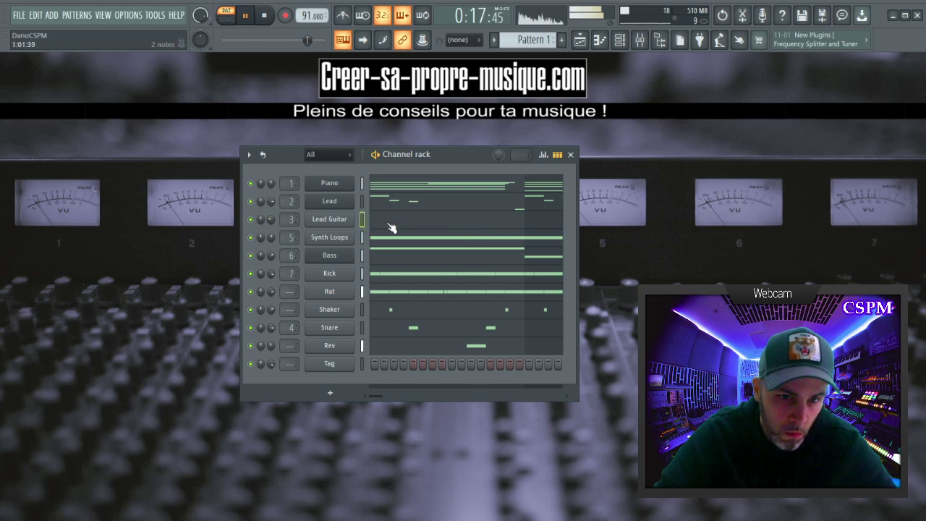
Try a one-bar C5 note at bar 9 of the Lead Guitar channel and delete it again.
left_click(389, 225)
left_click(688, 261)
key("ctrl+l")
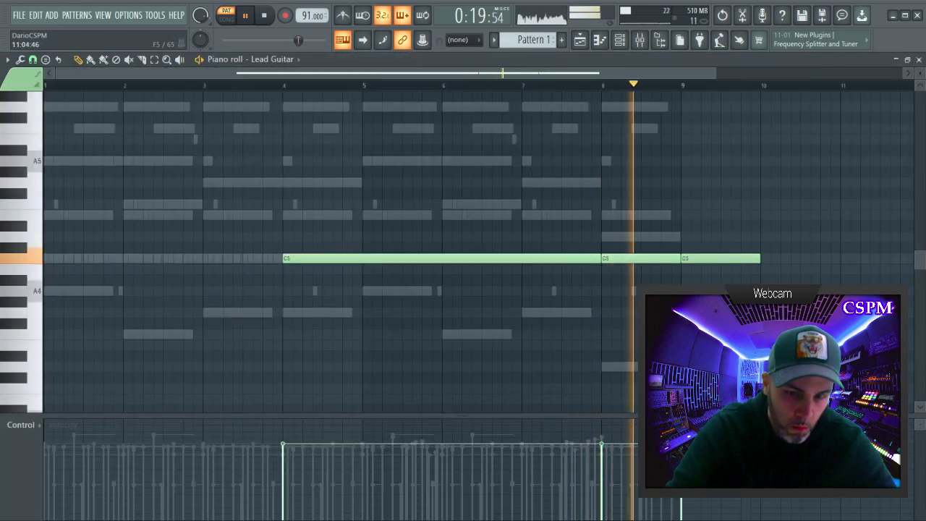
right_click(727, 258)
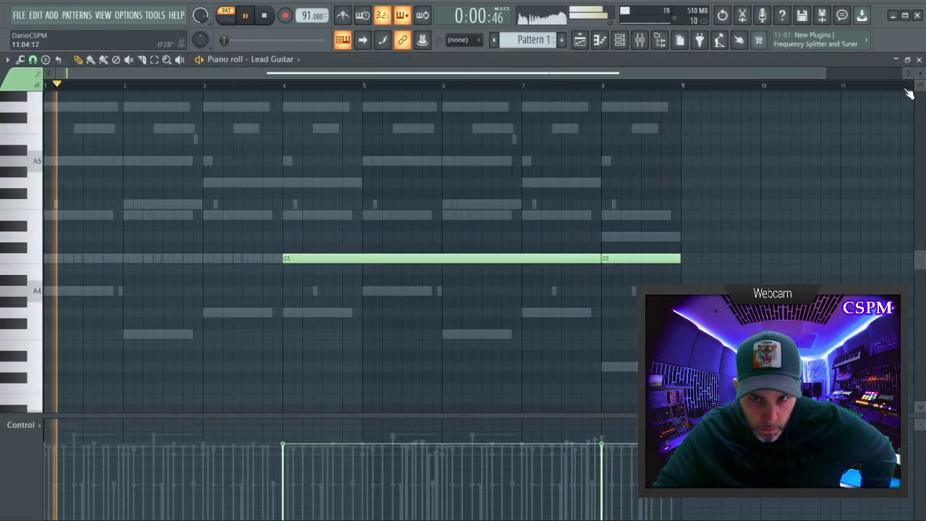
left_click(920, 60)
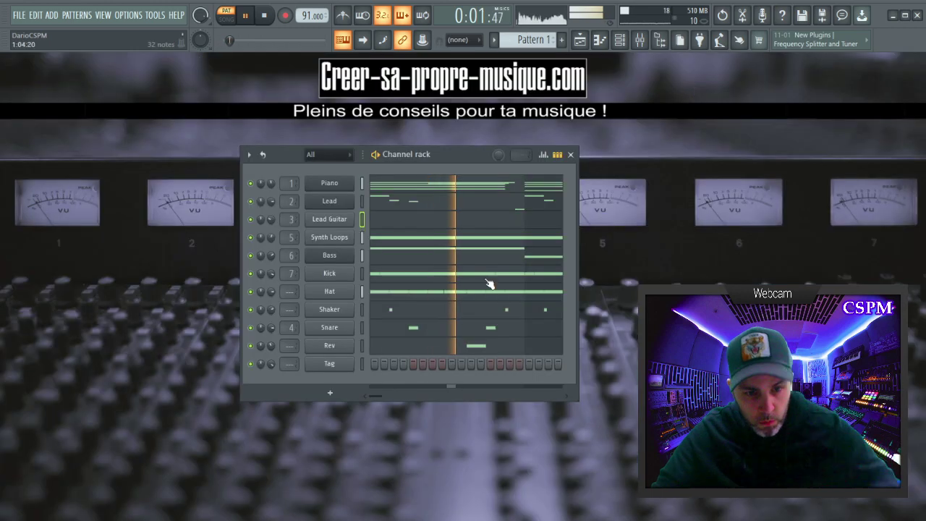
Stop playback and, in the Tag channel's settings, raise the time-stretching pitch by 210 cents with the mode on Auto.
left_click(362, 364)
key("space")
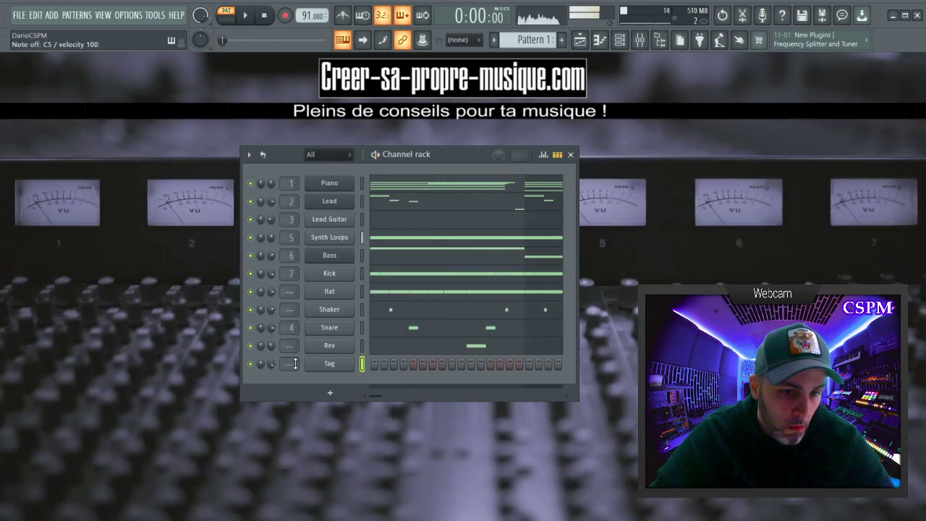
left_click(327, 364)
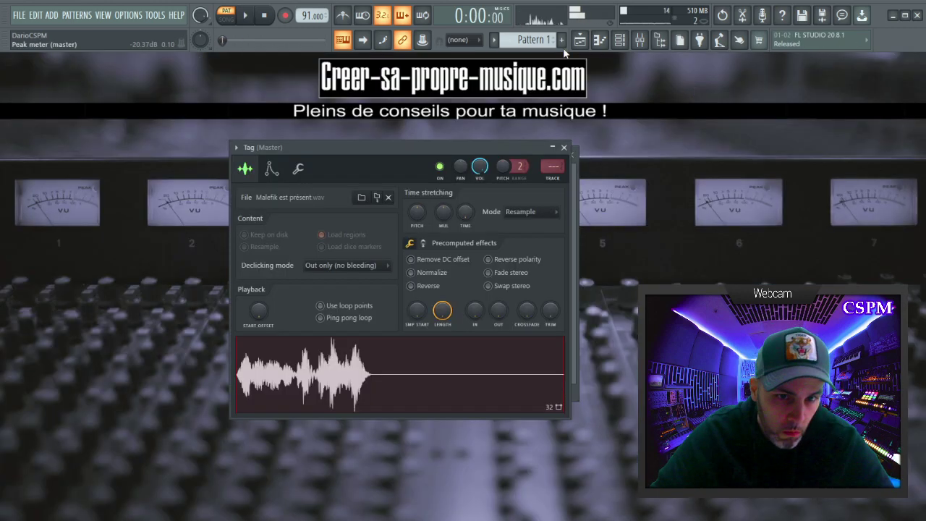
right_click(505, 169)
left_click(522, 176)
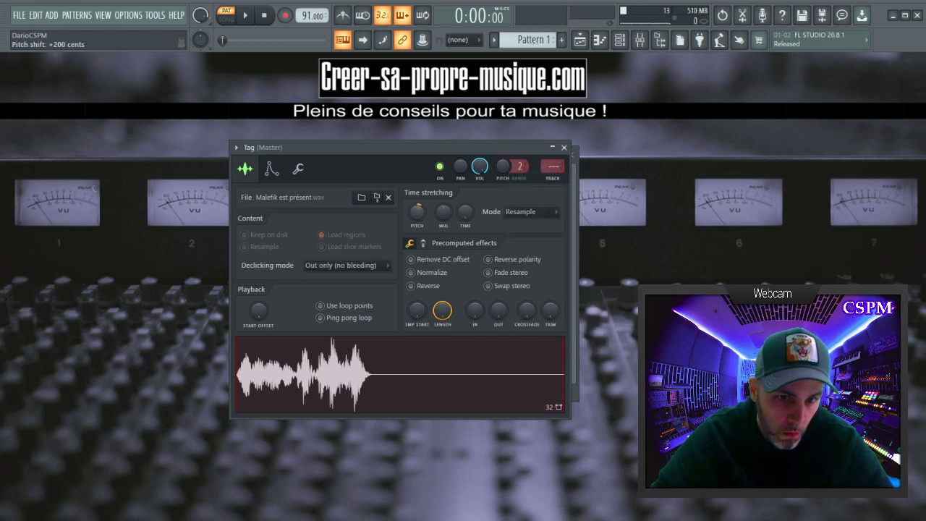
left_click_drag(422, 217, 423, 218)
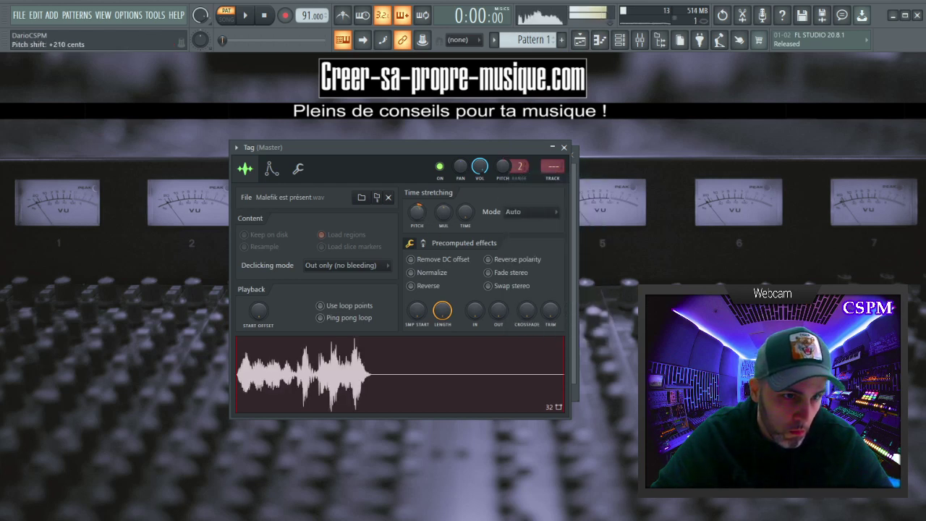
Route the Tag channel to mixer track 8 and name that track Malefik.
left_click_drag(552, 167, 553, 142)
scroll(554, 167, "down", 1)
double_click(554, 167)
type("Male")
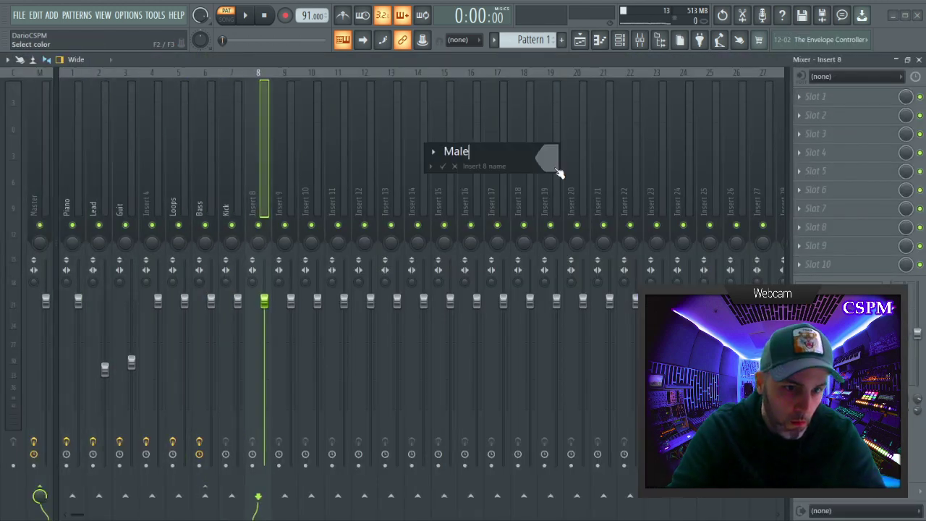
type("fik")
key("Return")
Add Fruity Reeverb 2 to the first effect slot of the Malefik mixer track.
left_click(800, 97)
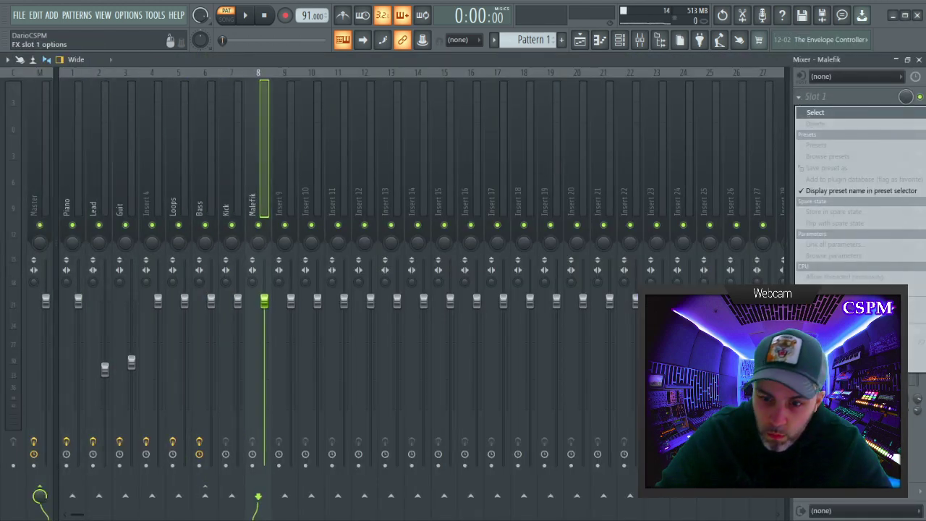
left_click(923, 113)
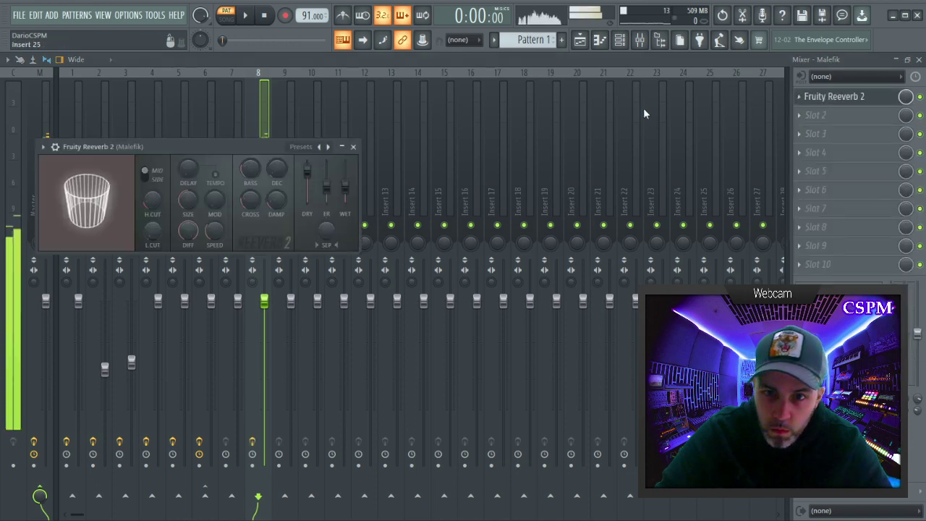
left_click(355, 148)
left_click(919, 60)
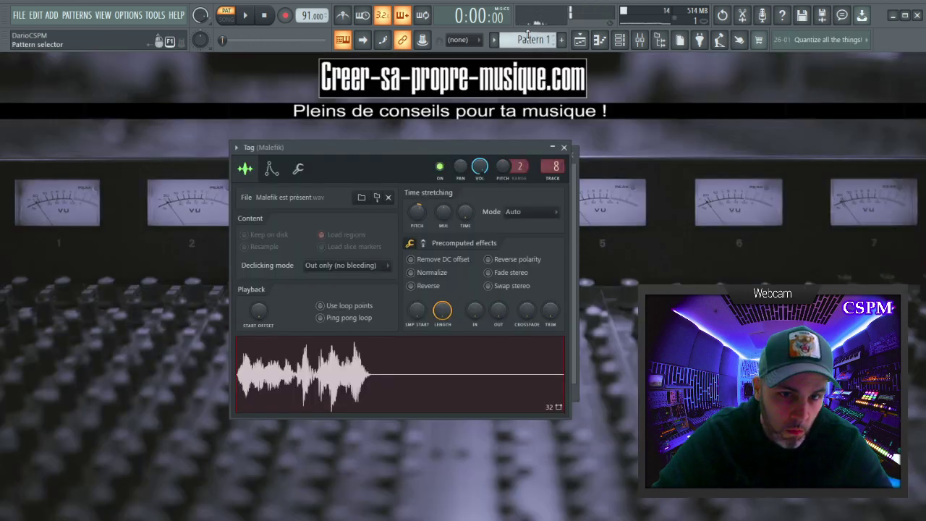
Split Pattern 1 by channel and place all the resulting patterns, Piano to Rev, on separate playlist tracks from bar 1.
left_click(580, 40)
left_click(507, 40)
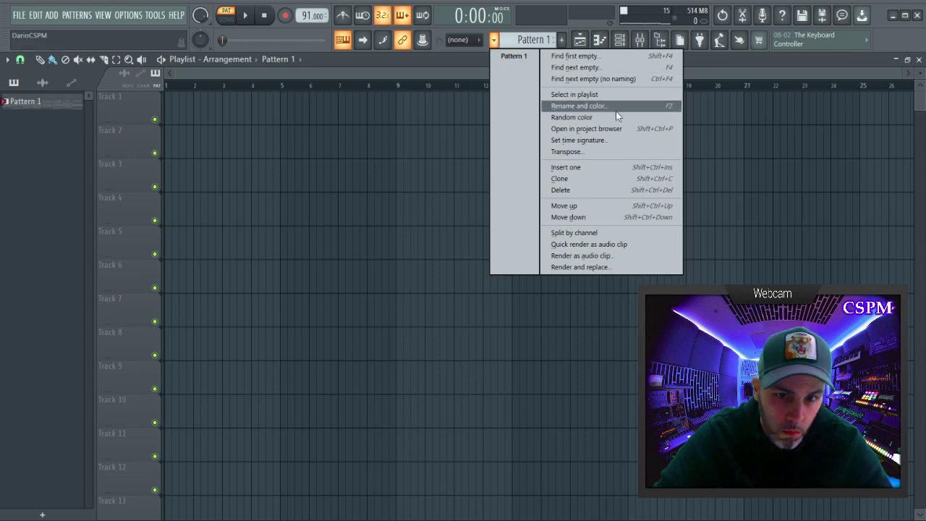
left_click(597, 232)
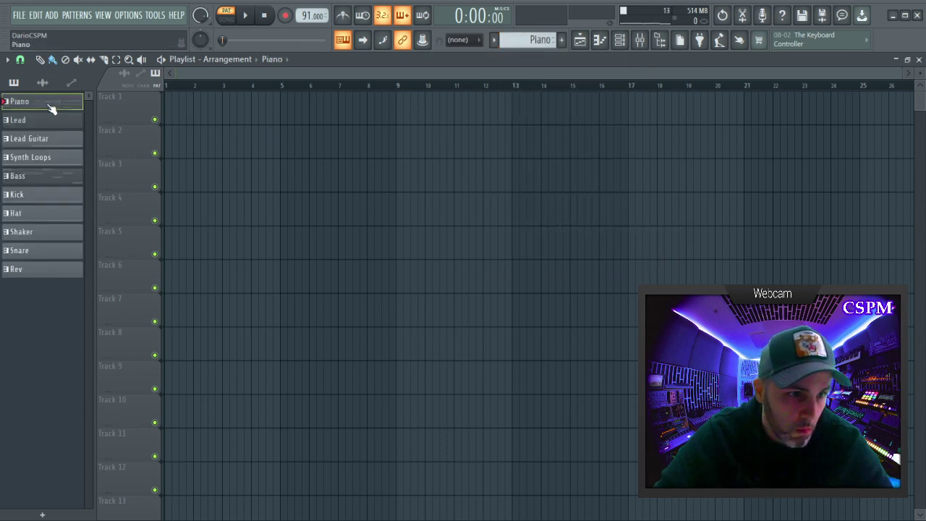
left_click(33, 270, "shift")
left_click_drag(41, 104, 171, 107)
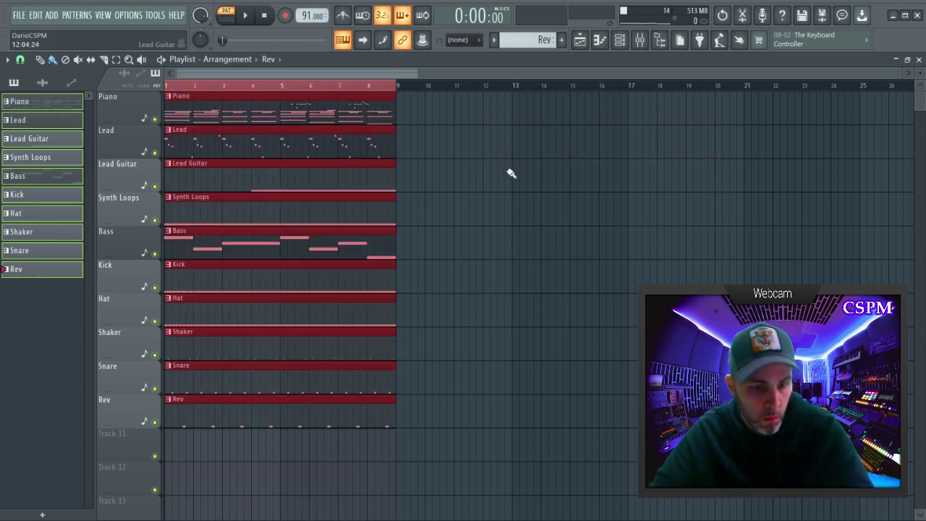
Duplicate the block of playlist clips four times up to bar 41 and return to the start in song mode.
key("ctrl+b")
key("ctrl+b")
key("ctrl+b")
key("ctrl+b")
left_click_drag(732, 73, 894, 74)
left_click_drag(761, 74, 165, 70)
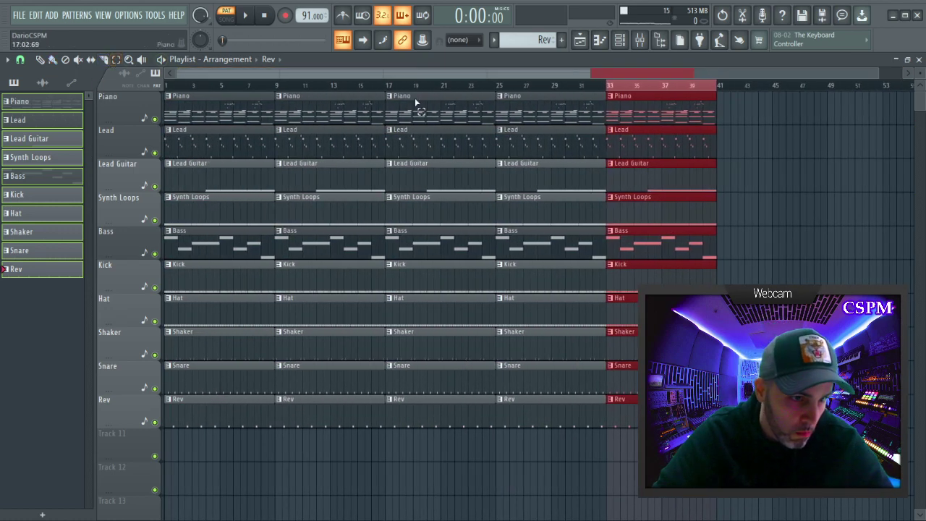
left_click(606, 85)
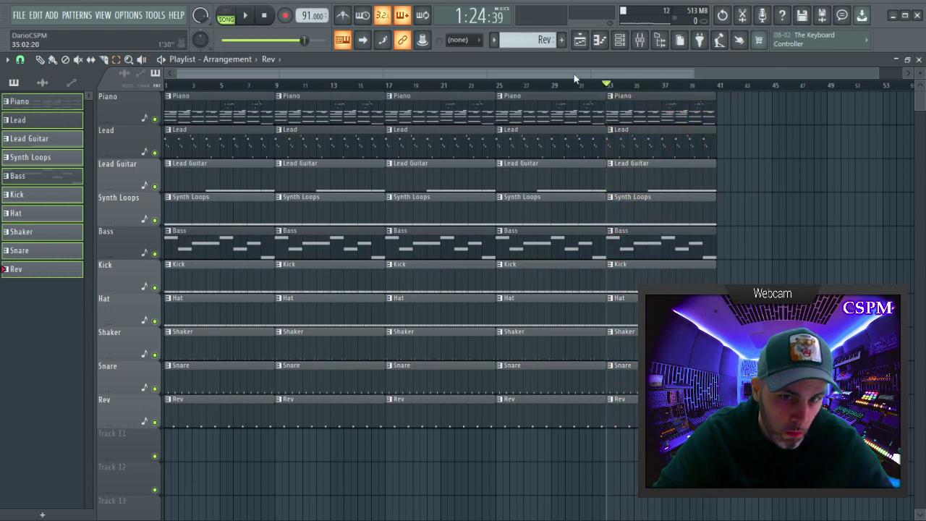
left_click(264, 16)
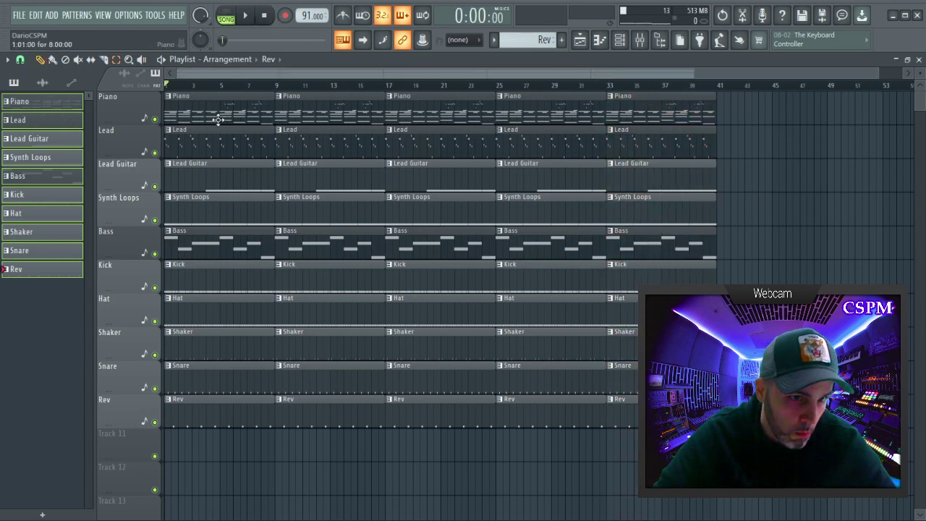
Add Gross Beat to the third effect slot of the Piano mixer track.
double_click(218, 118)
left_click(900, 62)
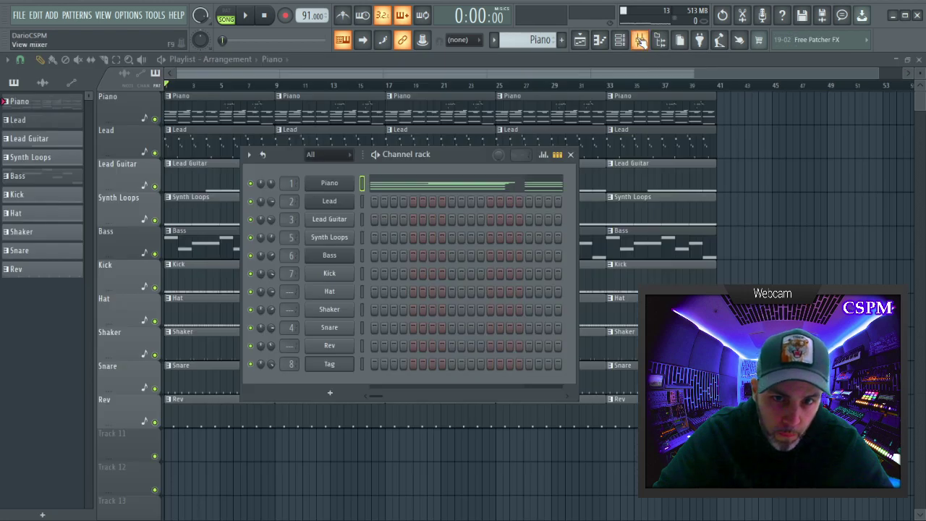
key("F9")
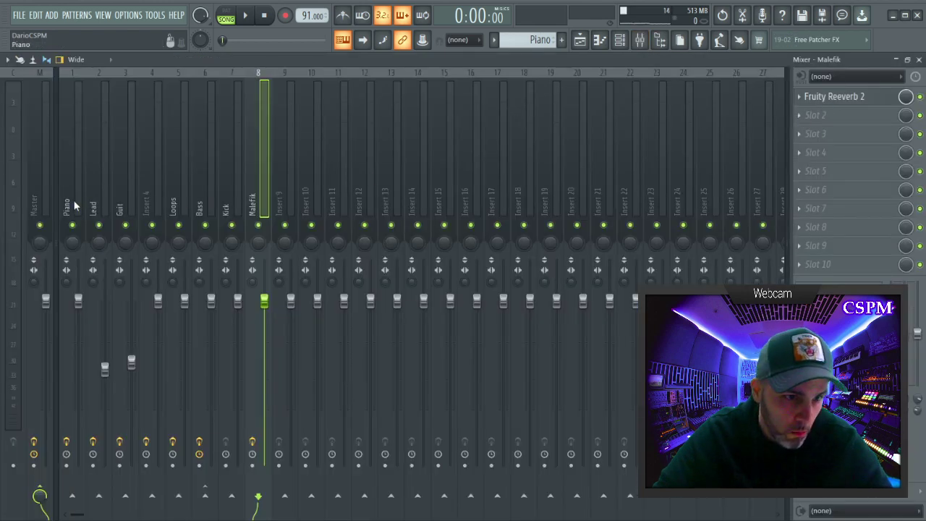
left_click(73, 206)
left_click(798, 135)
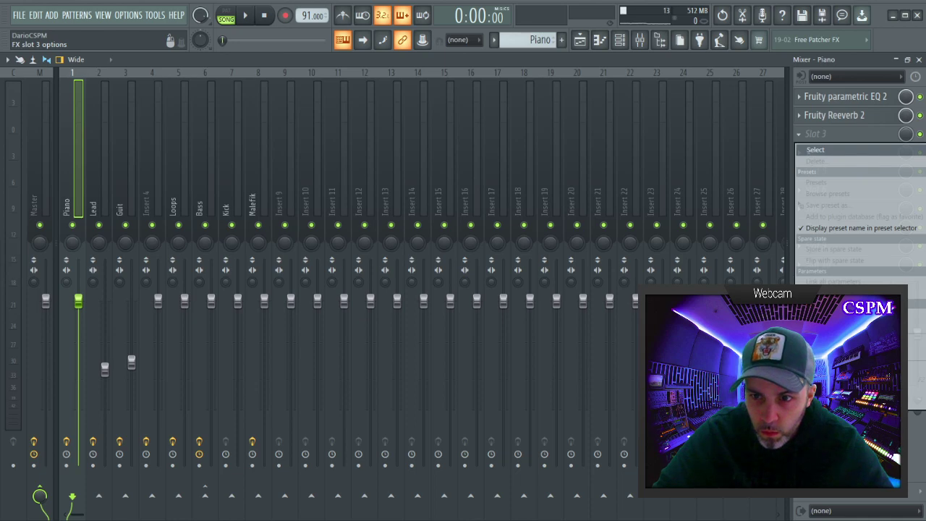
left_click(336, 268)
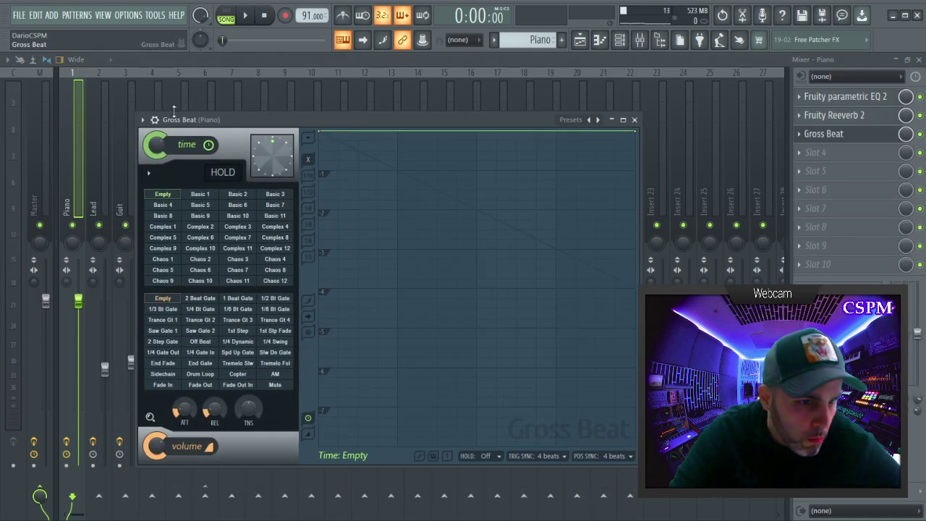
Load Gross Beat's Momentary preset, choose the 1/2 Speed time pattern, and start playback to hear the result.
left_click(599, 122)
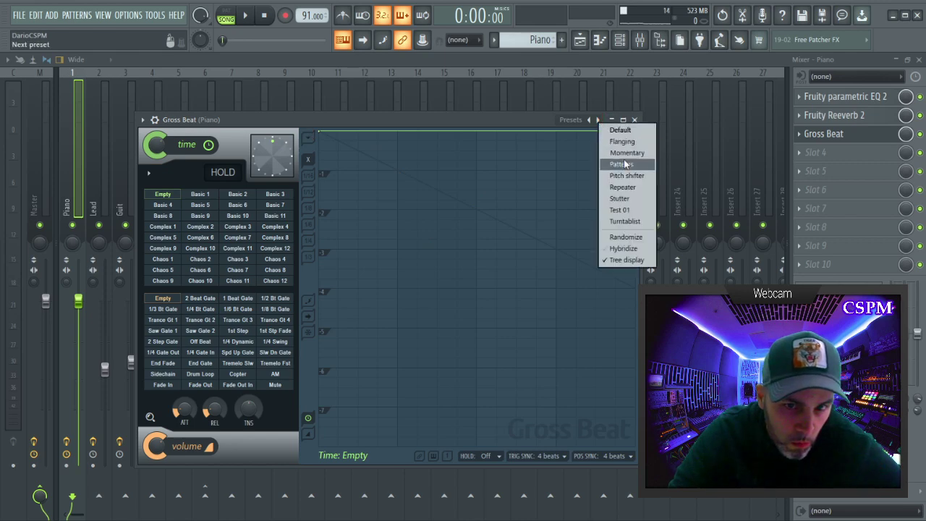
left_click(623, 159)
left_click(238, 272)
key("space")
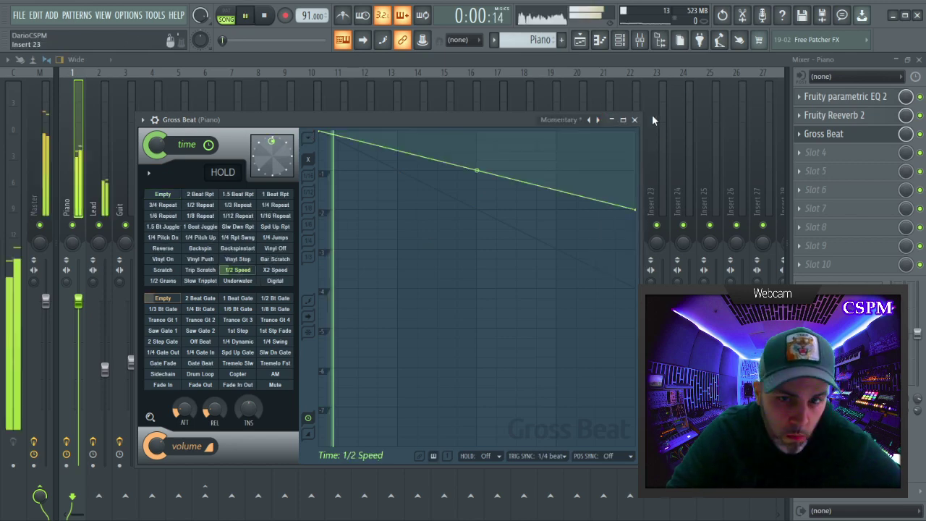
left_click(634, 119)
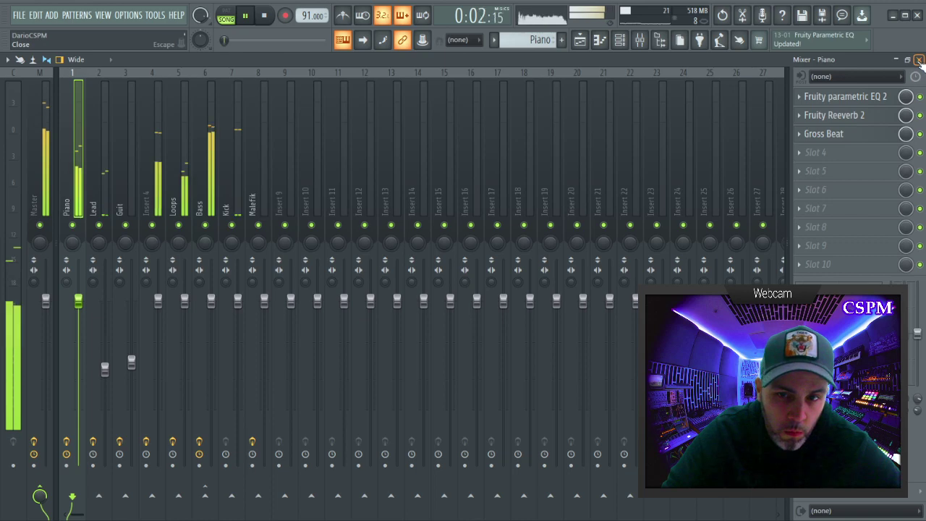
Move Gross Beat to the first effect slot of the Piano mixer track, above the EQ and reverb, then stop playback.
left_click_drag(832, 142, 837, 97)
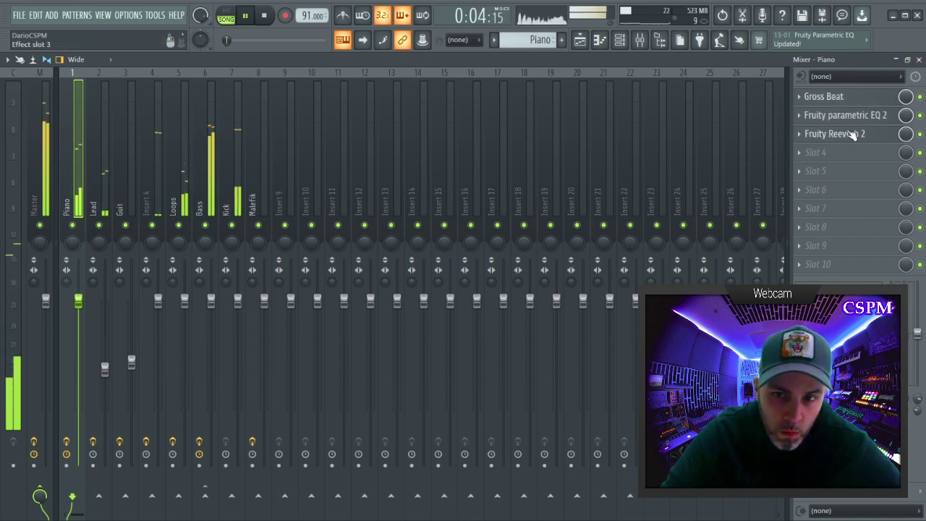
left_click(853, 122)
left_click(856, 122)
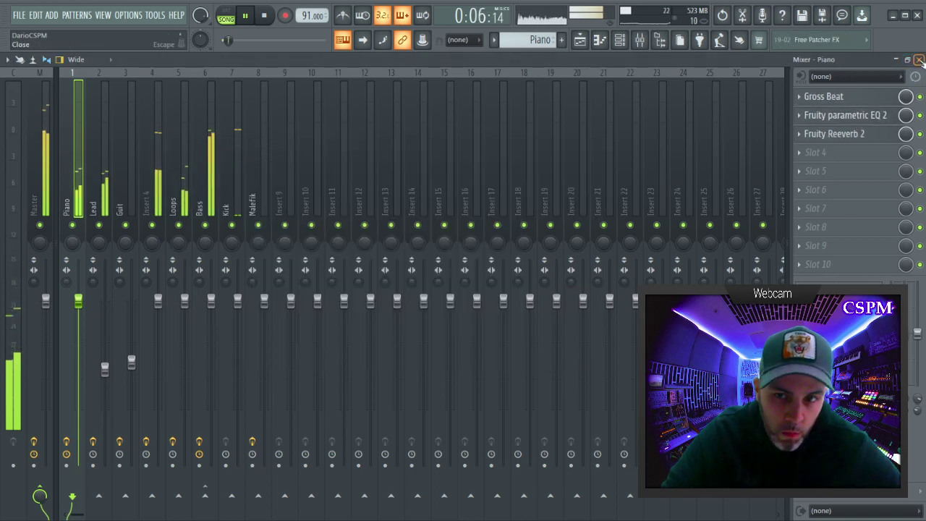
left_click(919, 60)
key("space")
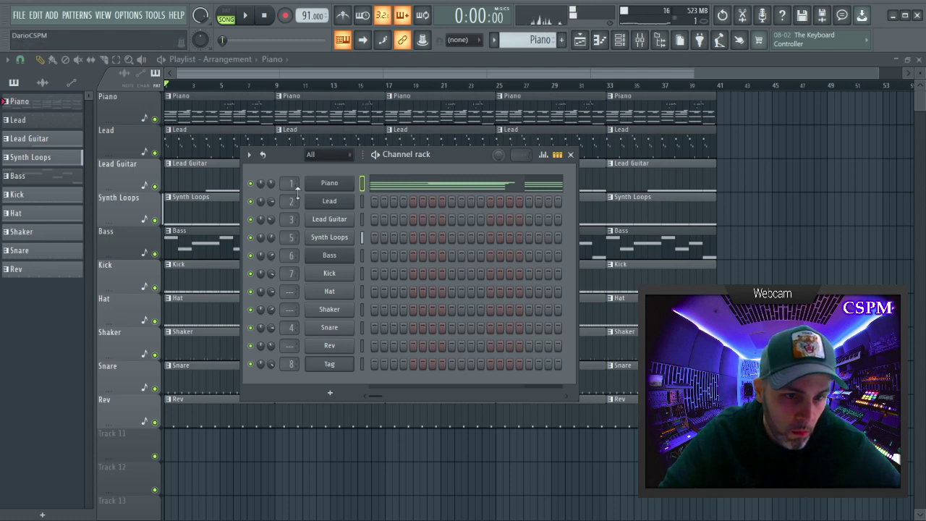
Create an automation clip for the mix level of Gross Beat on the Piano mixer track.
key("F9")
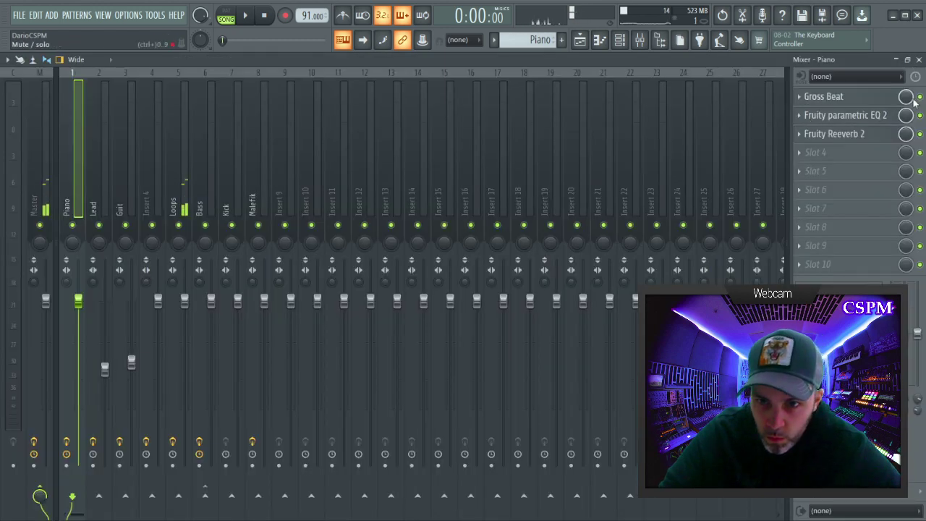
right_click(906, 97)
left_click(919, 160)
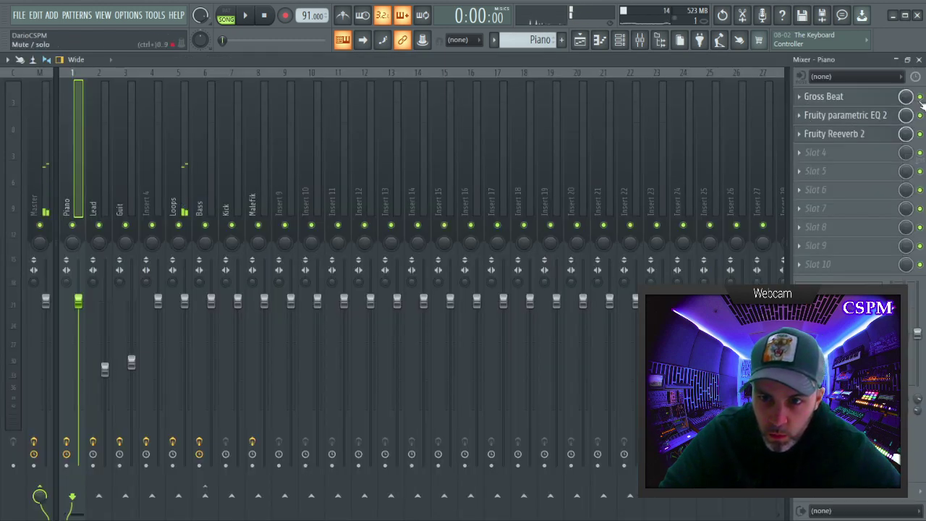
right_click(906, 100)
left_click(919, 189)
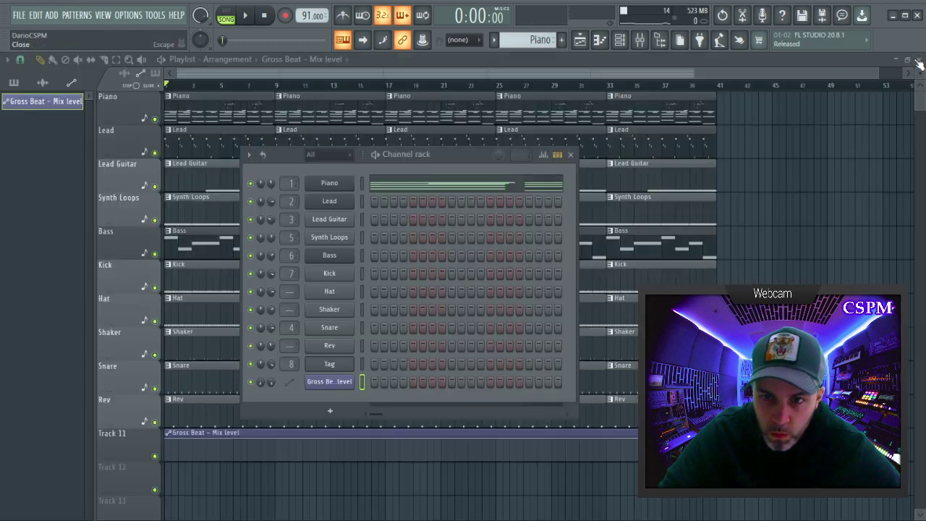
Delete the first eight-bar clip of every playlist track from Lead to Rev, keeping the Piano clip.
left_click_drag(452, 161, 580, 161)
left_click(359, 76)
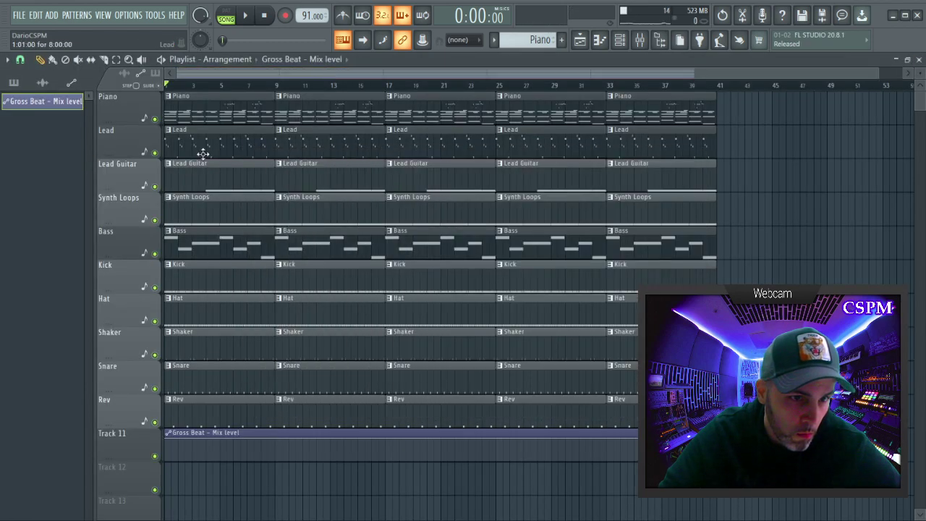
right_click(203, 153)
key("ctrl+z")
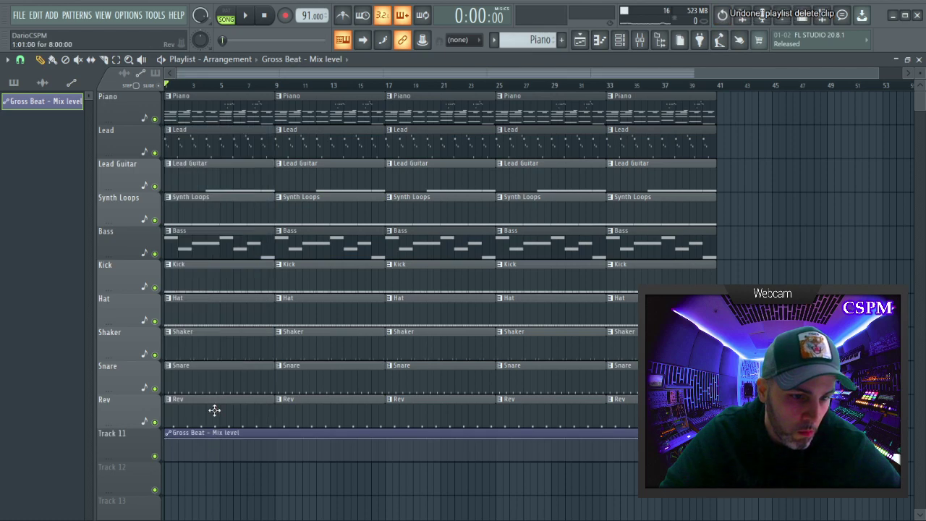
right_click(214, 410)
Move the Gross Beat automation track directly below the Piano track and rename its clip 1/2 Piano.
left_click_drag(130, 451, 130, 141)
key("F2")
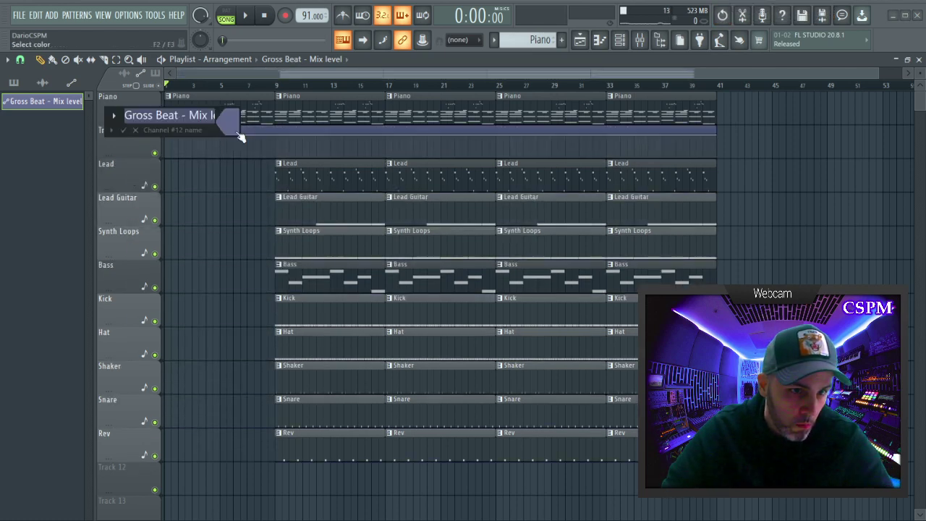
type("1/2 Piano")
key("Return")
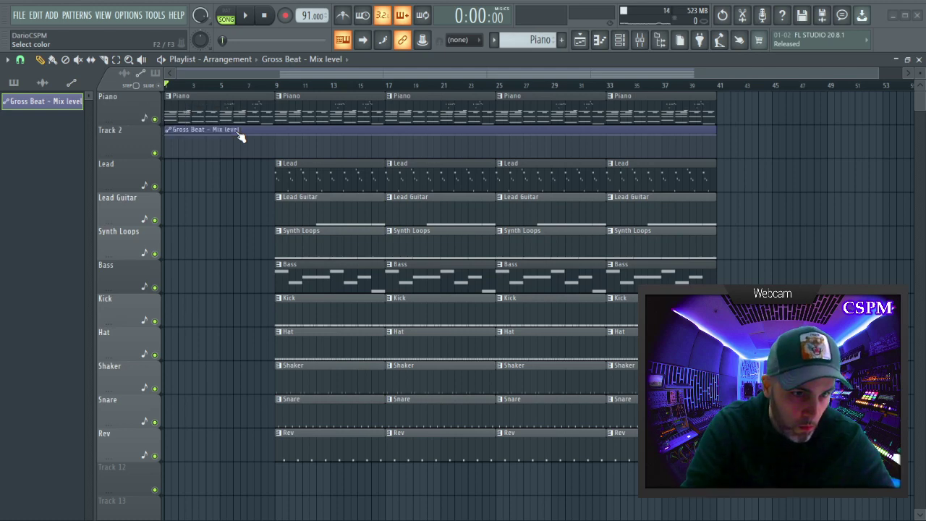
Set Gross Beat's mix level on the Piano mixer track to about 50% during playback, move it below the EQ, and replay.
key("space")
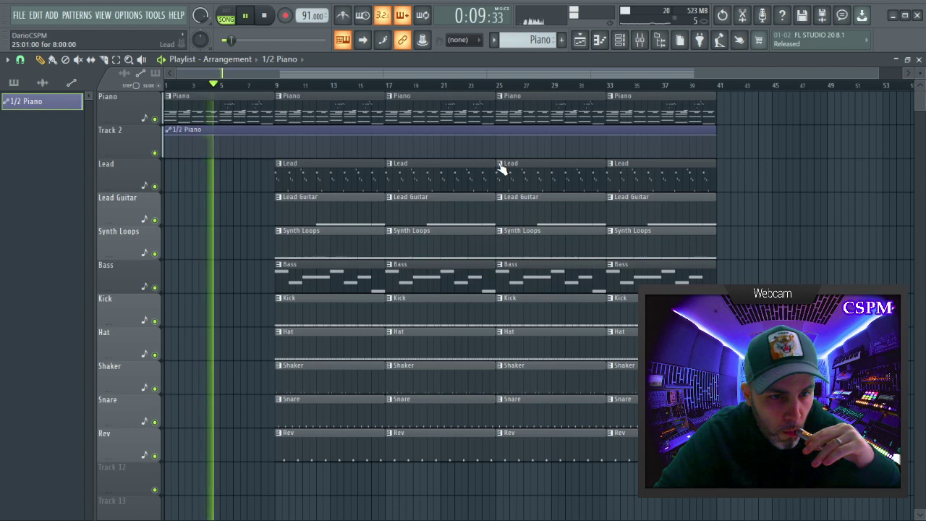
left_click(640, 39)
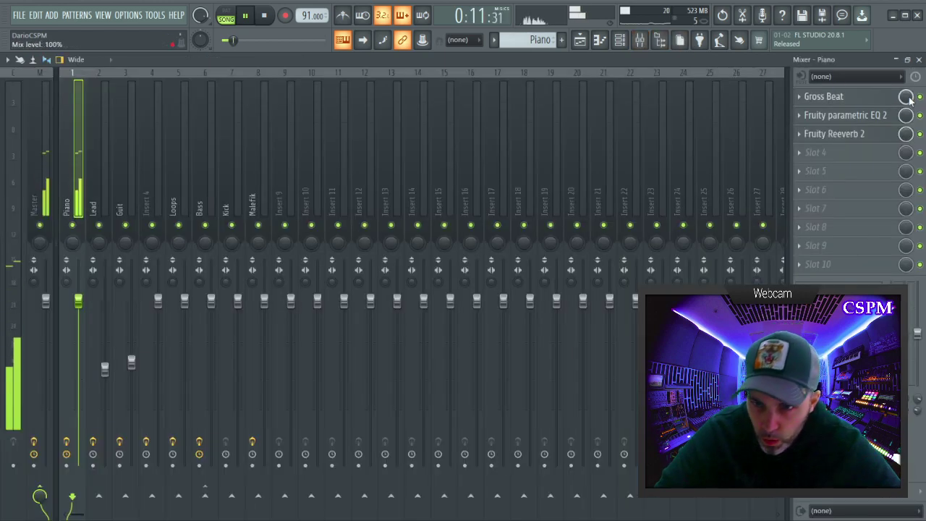
left_click_drag(906, 97, 906, 113)
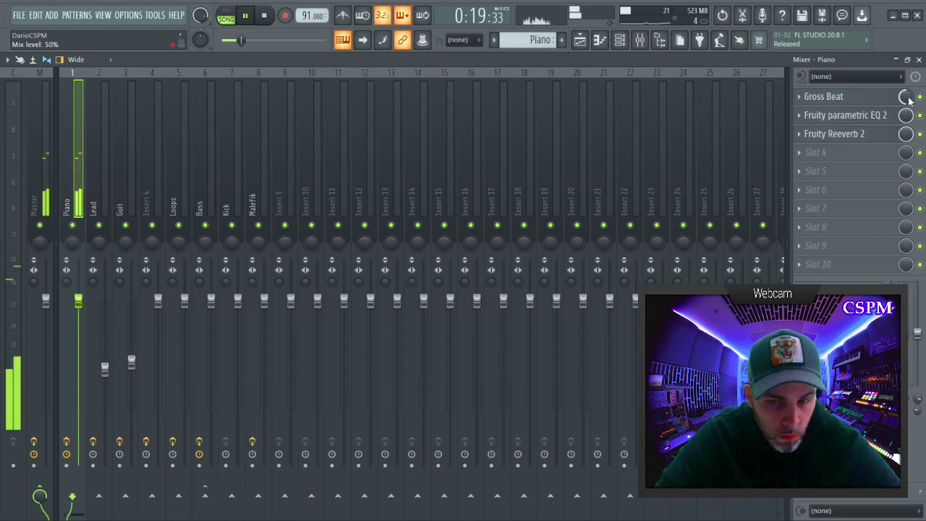
left_click_drag(880, 120, 887, 98)
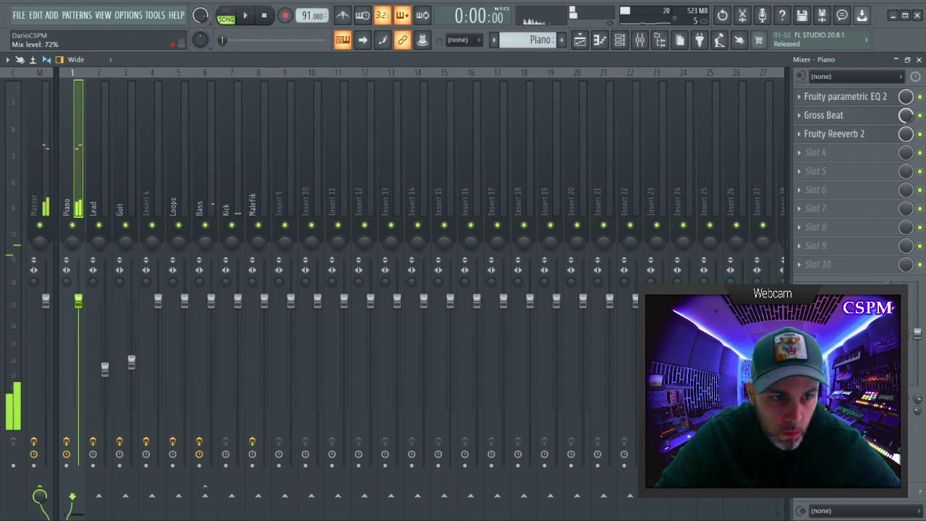
key("space")
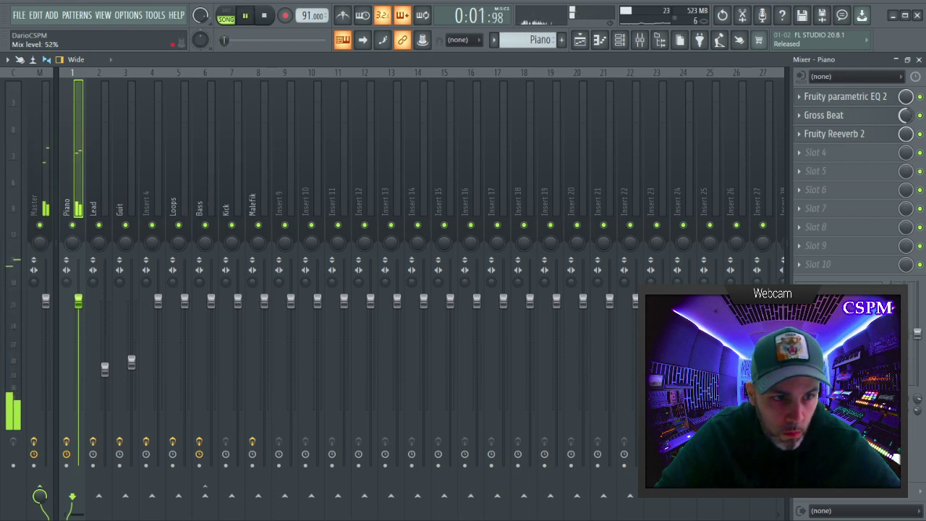
Check the controller link settings of Gross Beat's mix level on the Piano mixer track.
right_click(907, 118)
left_click(917, 226)
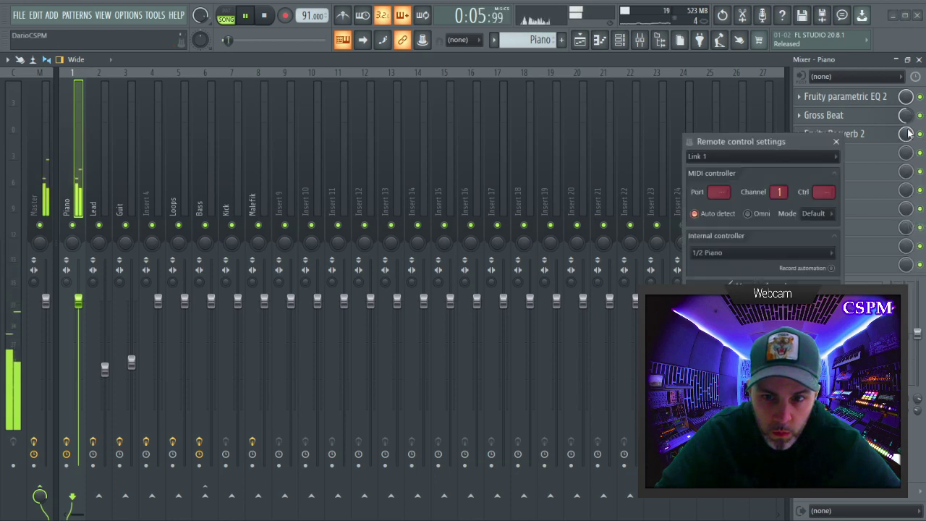
left_click(838, 142)
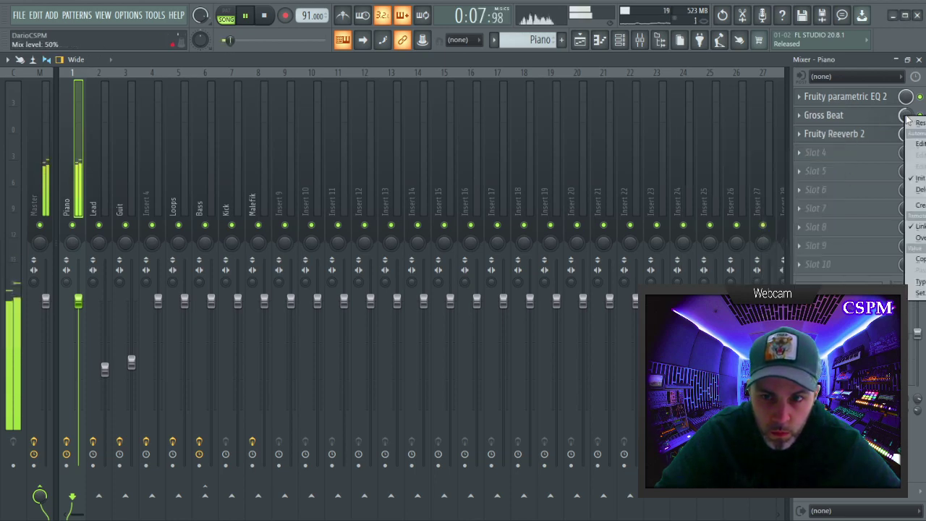
right_click(906, 116)
left_click(917, 227)
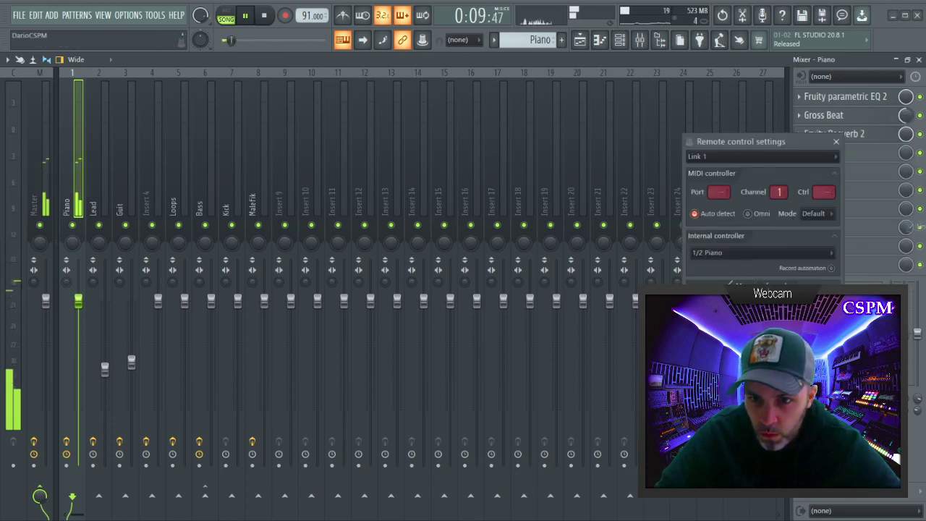
left_click(837, 142)
Initialize the song with the current Gross Beat mix level and stop playback.
right_click(906, 117)
left_click(919, 184)
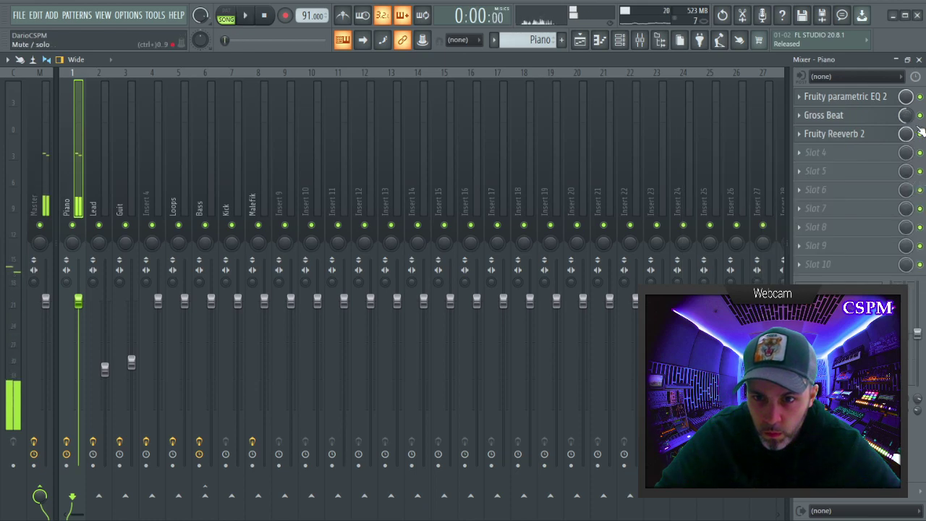
key("space")
Delete the 1/2 Piano automation clip from the playlist and start playback.
key("F5")
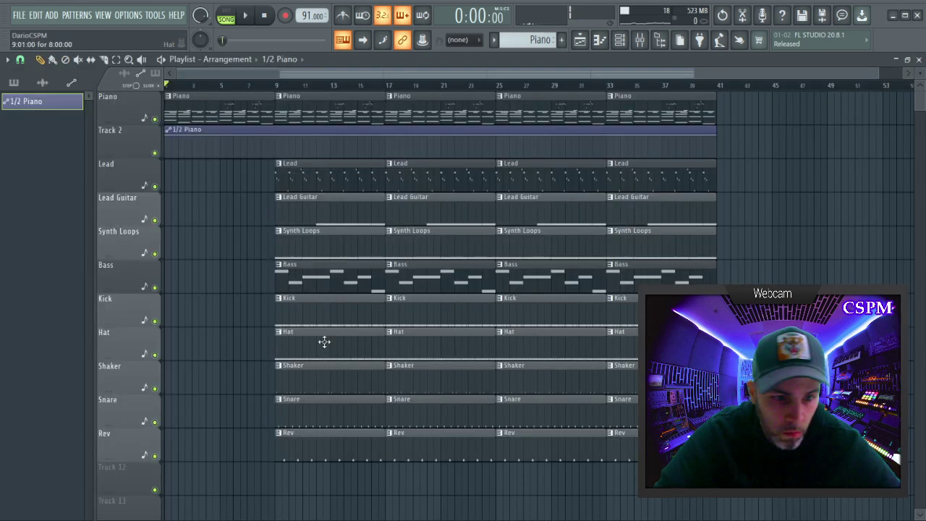
right_click(209, 133)
key("space")
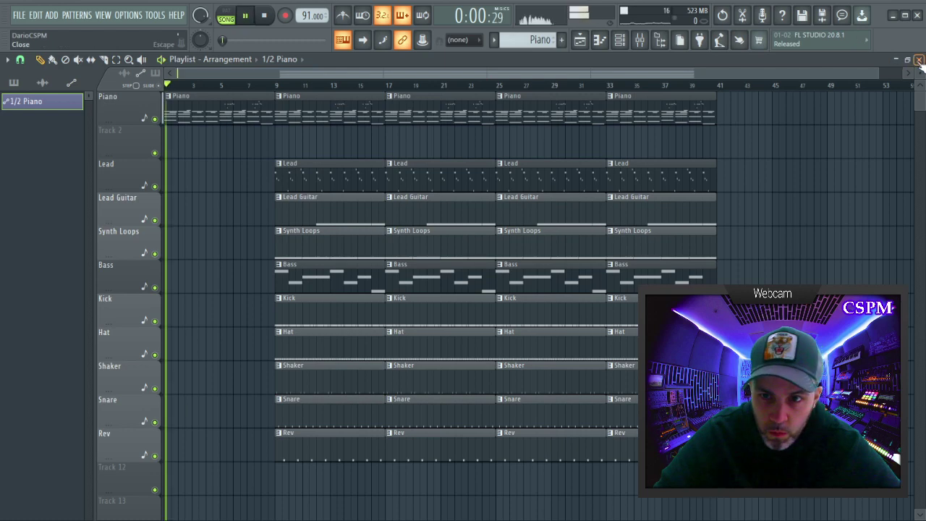
Move Gross Beat back to the first effect slot of the Piano mixer track, above the EQ, and restart playback.
left_click(919, 60)
key("F9")
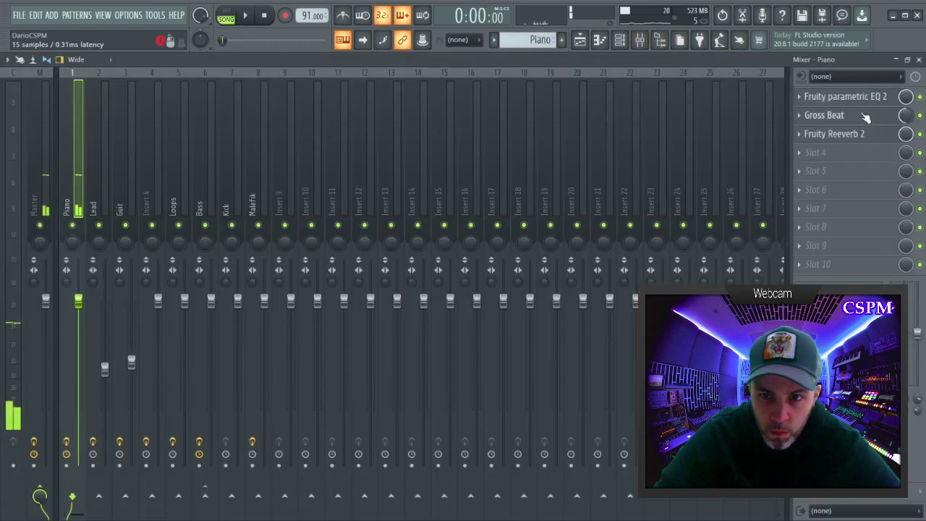
right_click(910, 121)
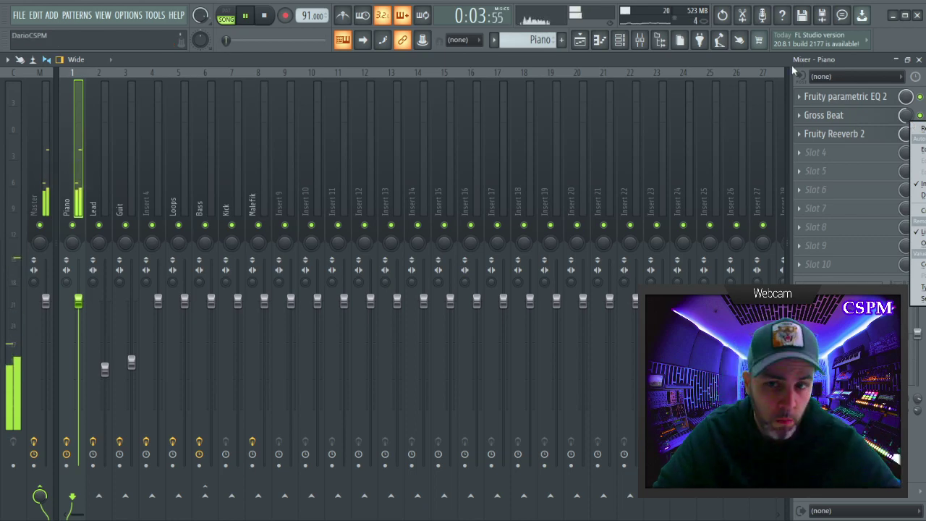
left_click(696, 63)
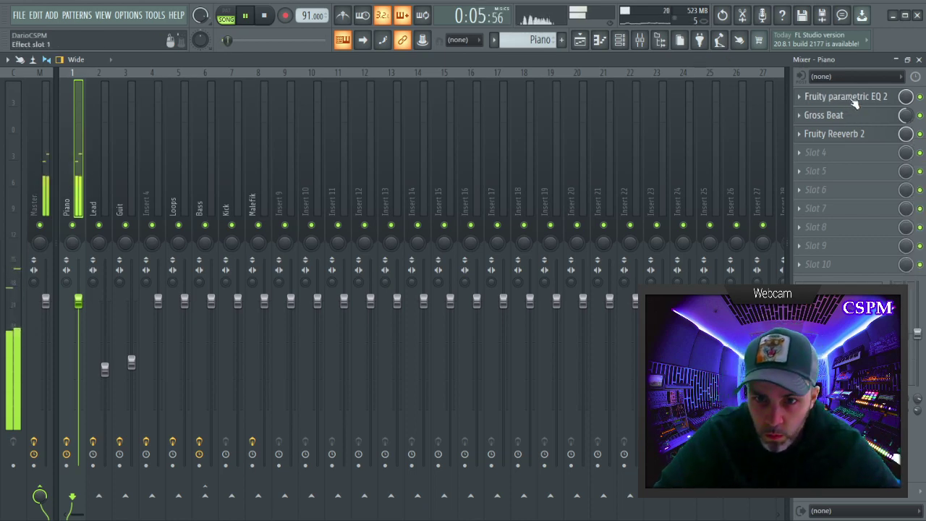
scroll(852, 117, "down", 2)
scroll(852, 136, "up", 1)
key("space")
key("space")
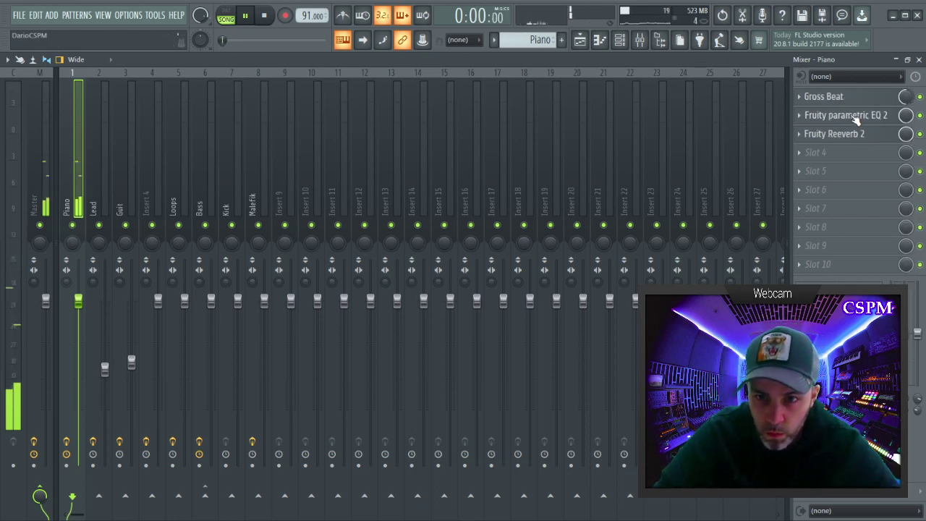
In the Piano's Parametric EQ 2, lower band 1's high-pass frequency and cut band 2 by about 4.1 dB near 173 Hz.
left_click(853, 117)
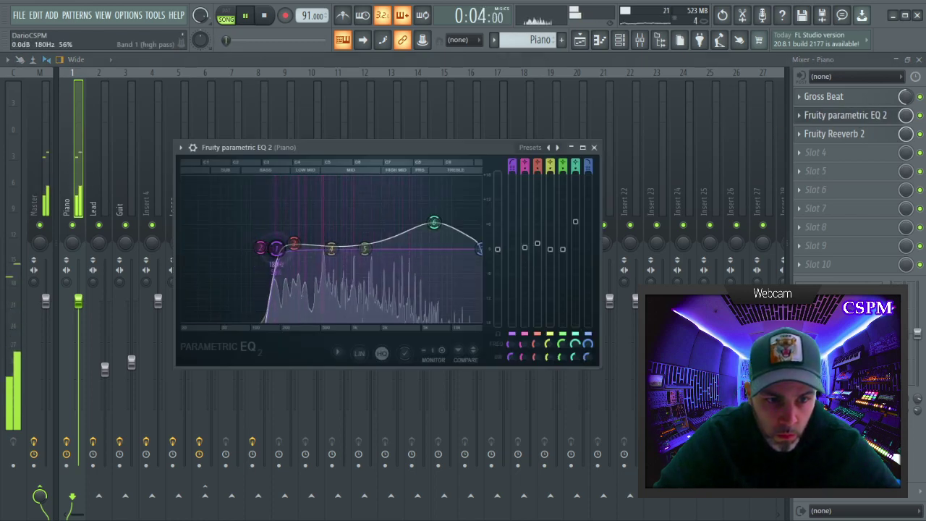
left_click_drag(261, 247, 264, 248)
left_click_drag(243, 249, 271, 264)
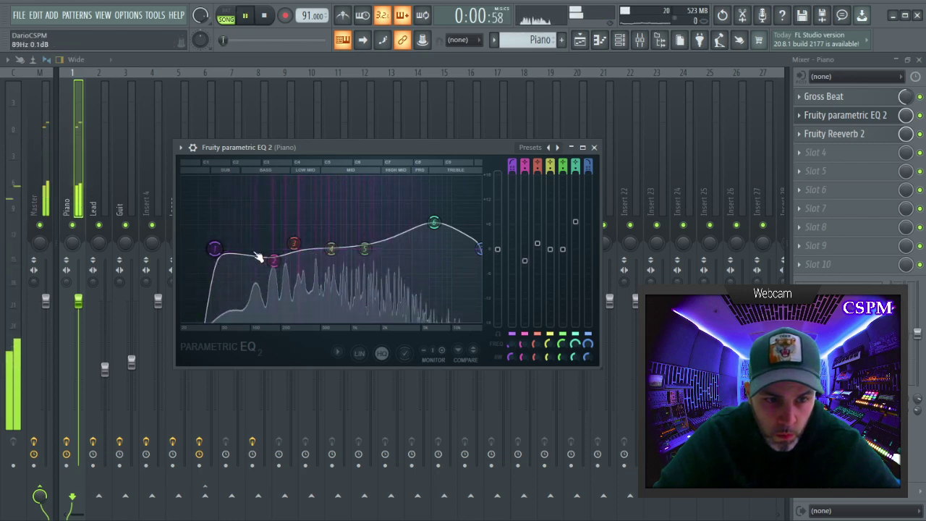
left_click_drag(275, 233, 275, 219)
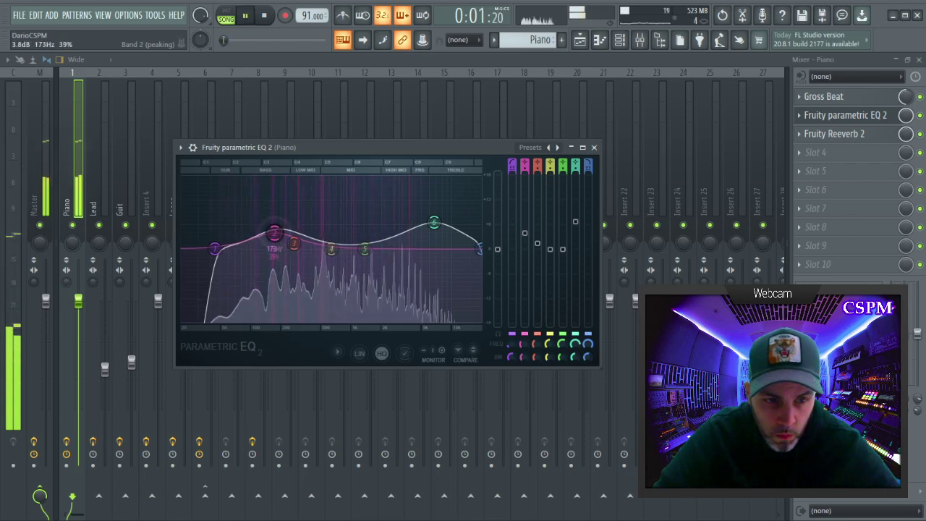
left_click_drag(274, 250, 278, 271)
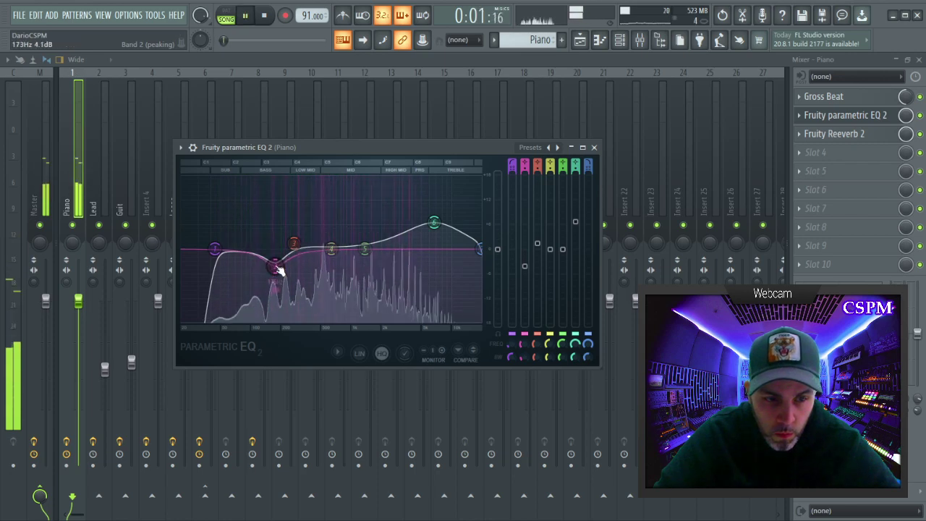
Set the EQ's band 1 high-pass to about 80 Hz, slightly lower band 6's boost, close the EQ, and restart playback.
left_click_drag(214, 249, 238, 249)
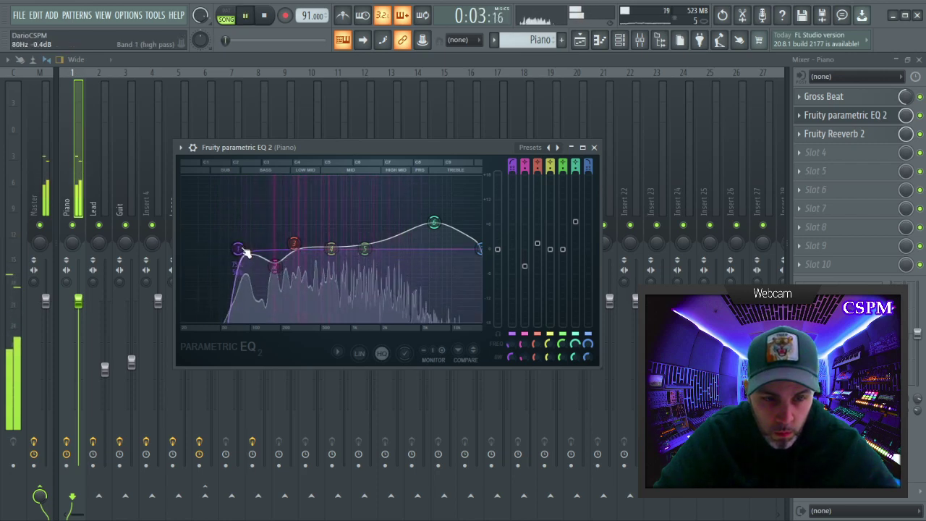
left_click_drag(434, 223, 434, 229)
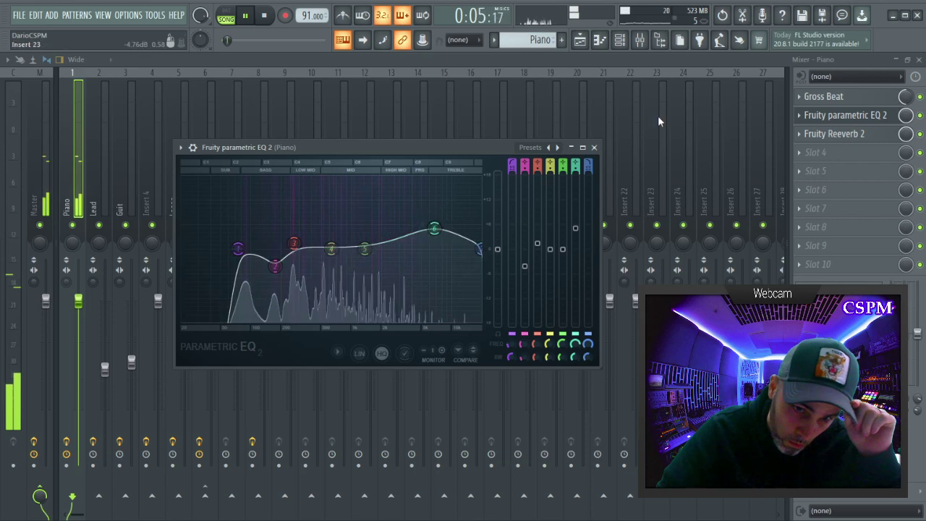
left_click(594, 147)
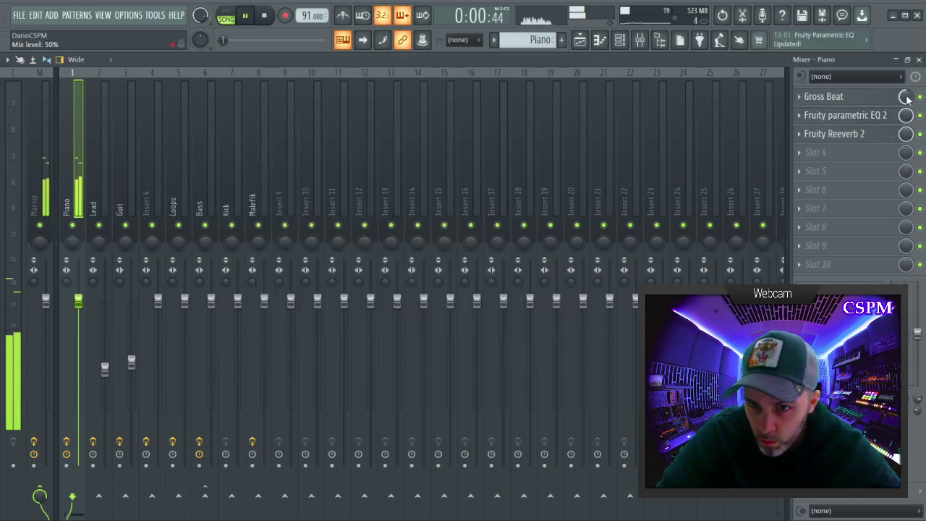
key("space")
key("space")
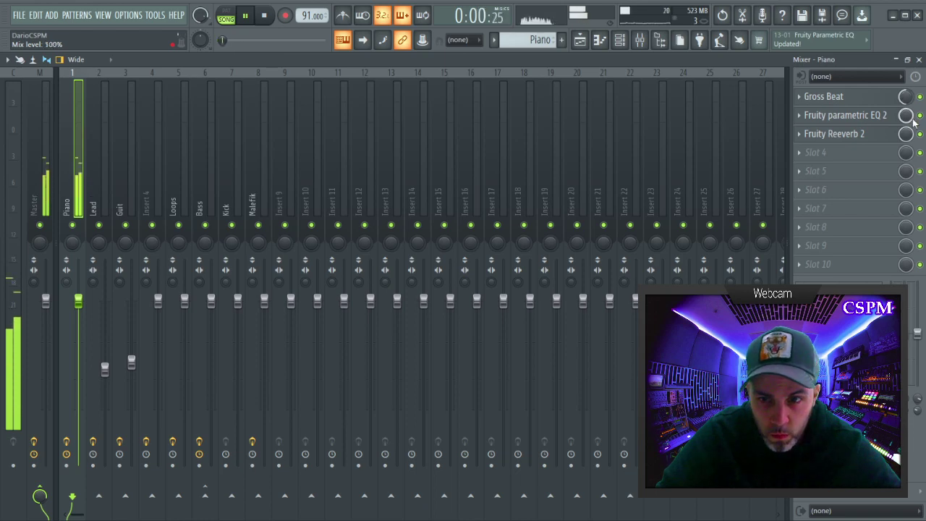
Move the Lead Guitar track above the Lead track in the playlist, pick the Lead Guitar pattern, and restart playback.
left_click(920, 60)
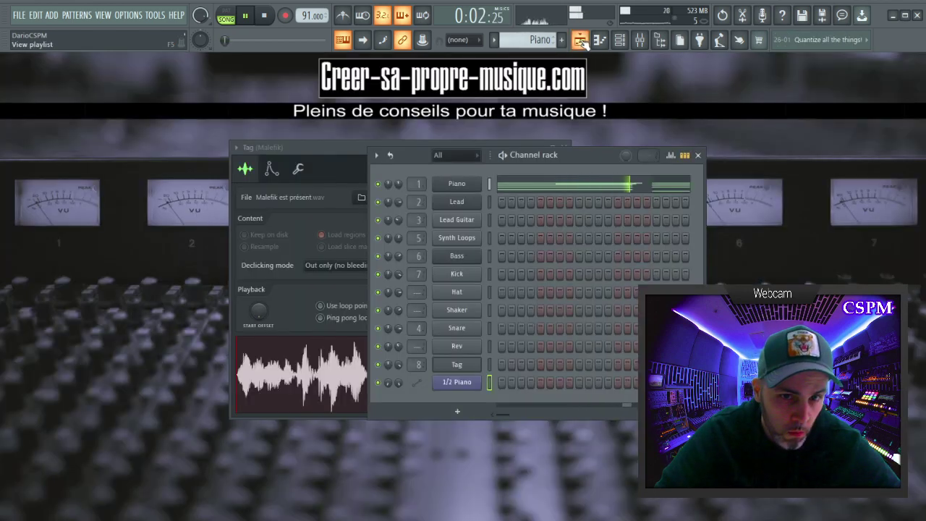
left_click(581, 40)
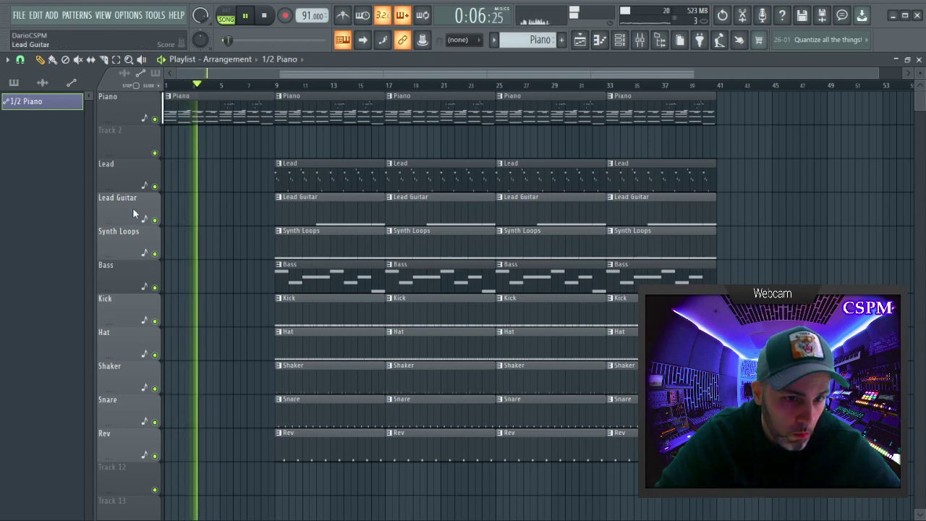
left_click_drag(132, 208, 132, 173)
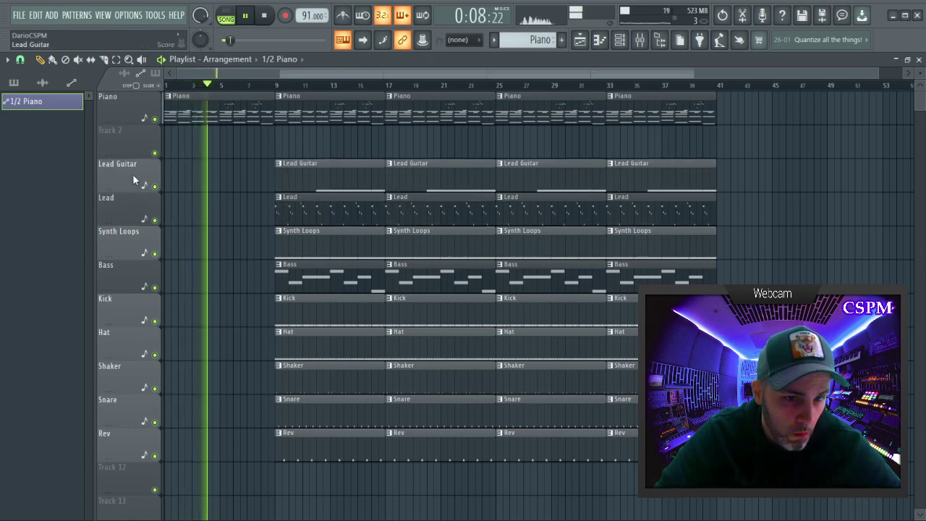
left_click(341, 173)
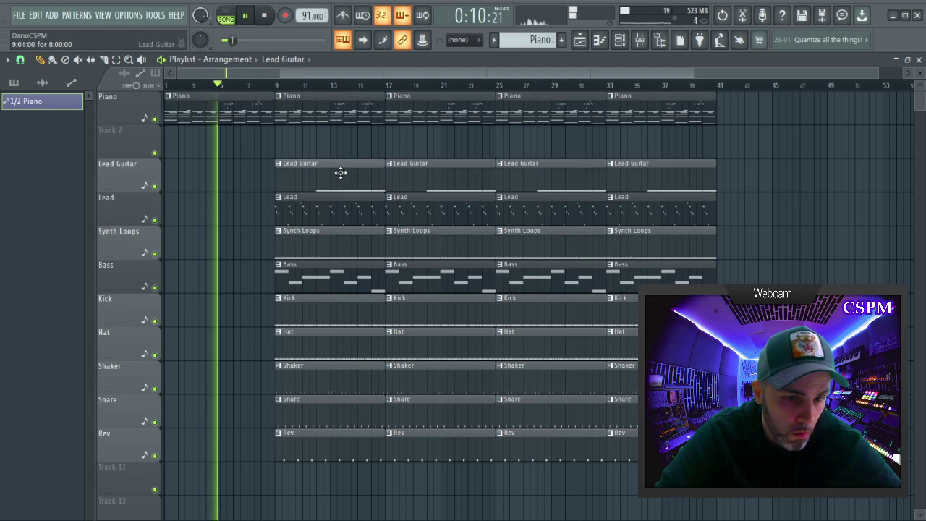
key("space")
key("space")
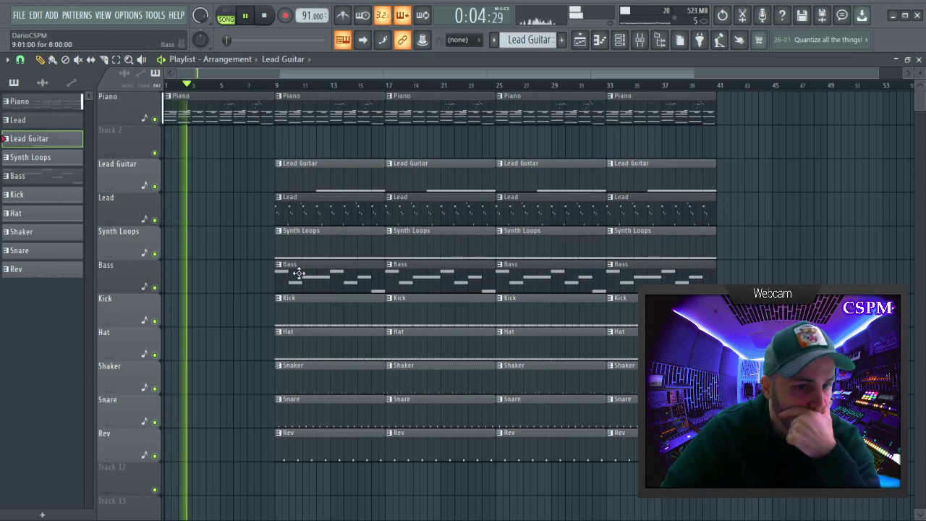
Delete the Kick clip at bar 9, stop playback, and delete the four Piano clips from bar 9 onward.
right_click(323, 316)
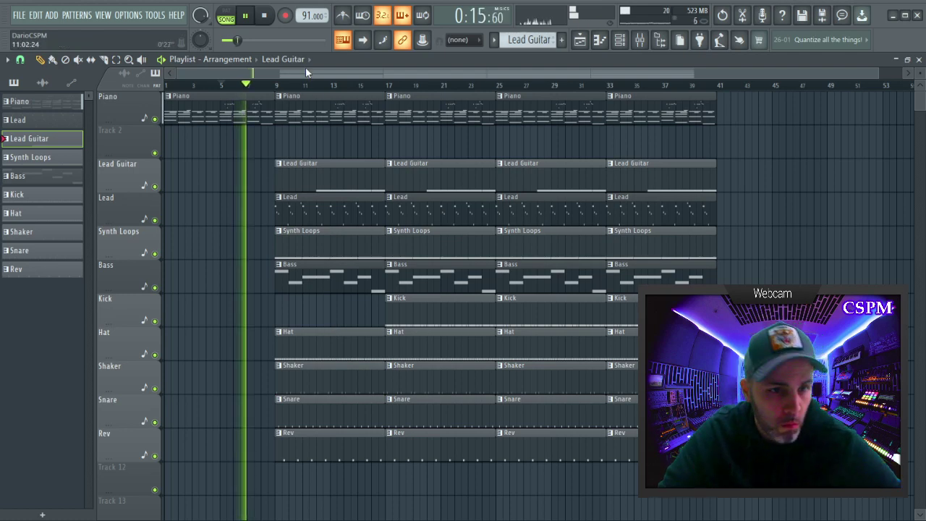
left_click(266, 16)
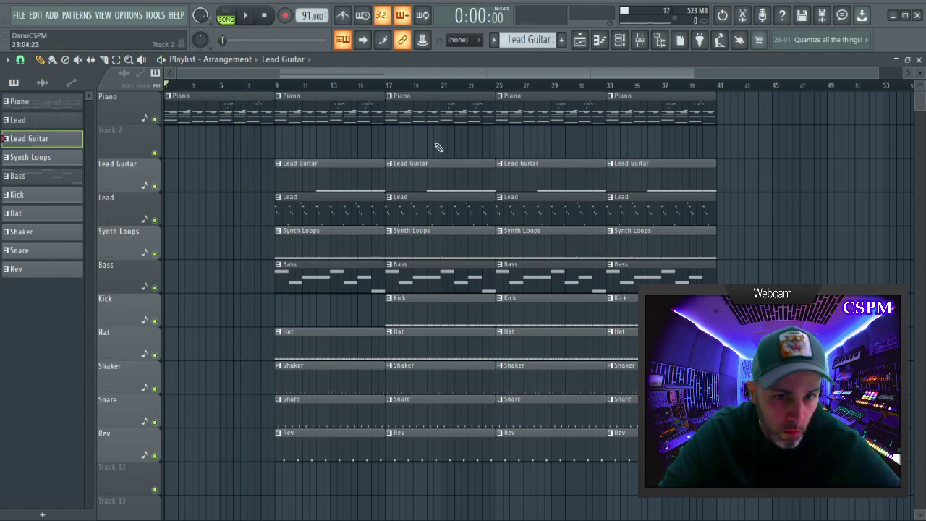
right_click(330, 120)
right_click(440, 120)
right_click(550, 120)
right_click(637, 120)
Solo the Piano track in the playlist and play the song.
right_click(155, 119)
key("space")
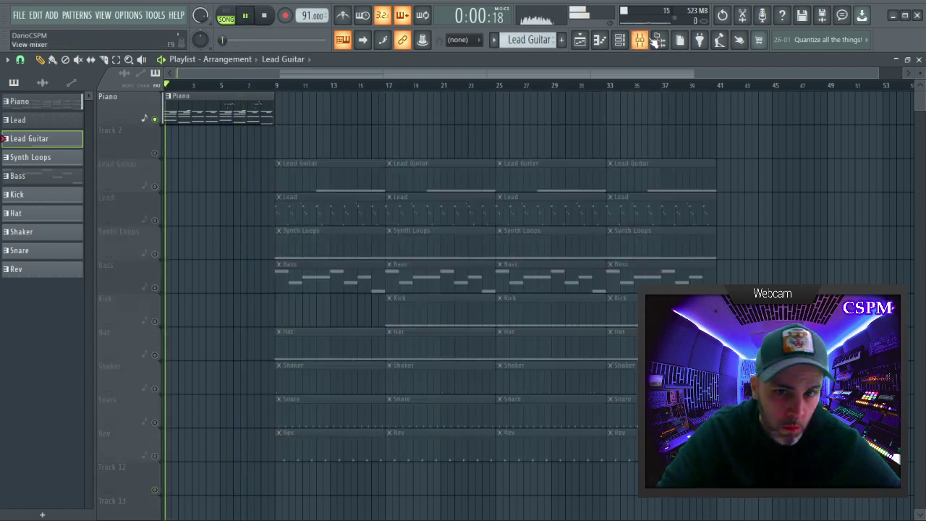
left_click(657, 40)
key("space")
left_click(799, 153)
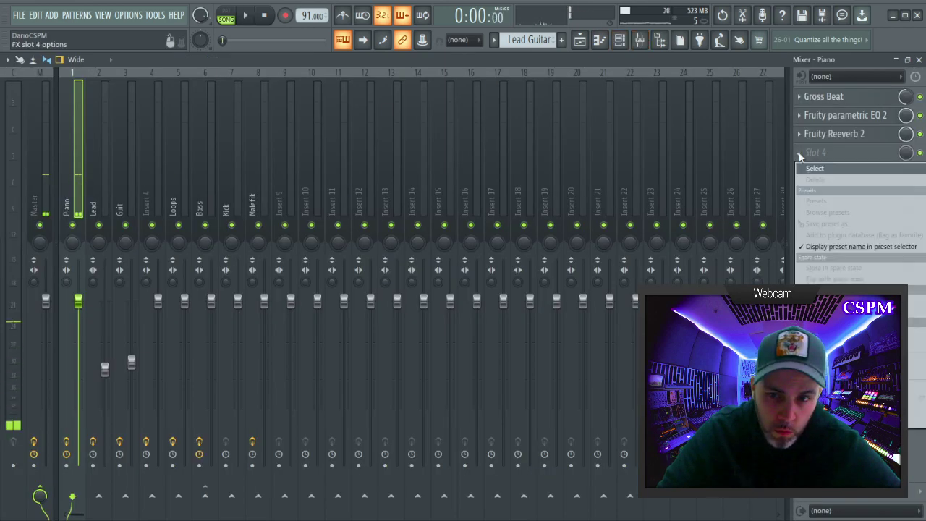
left_click(799, 154)
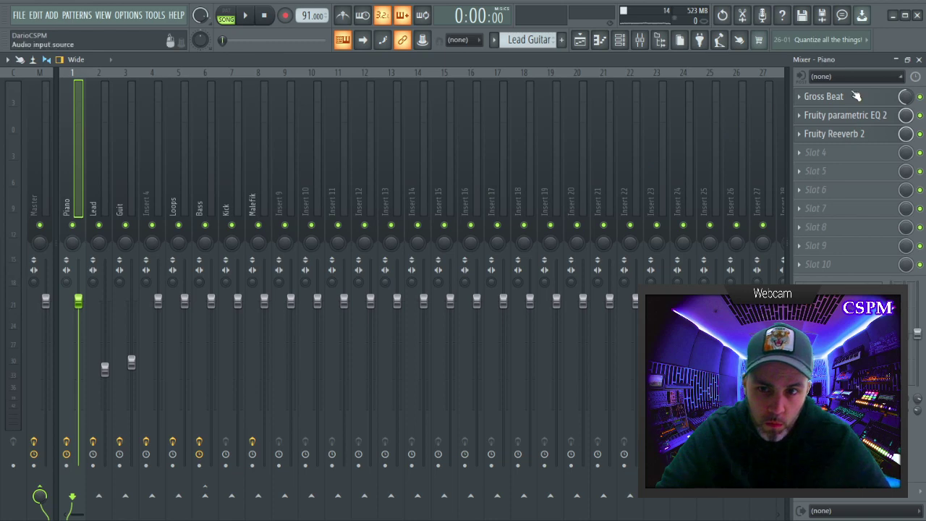
left_click(919, 60)
key("ctrl+r")
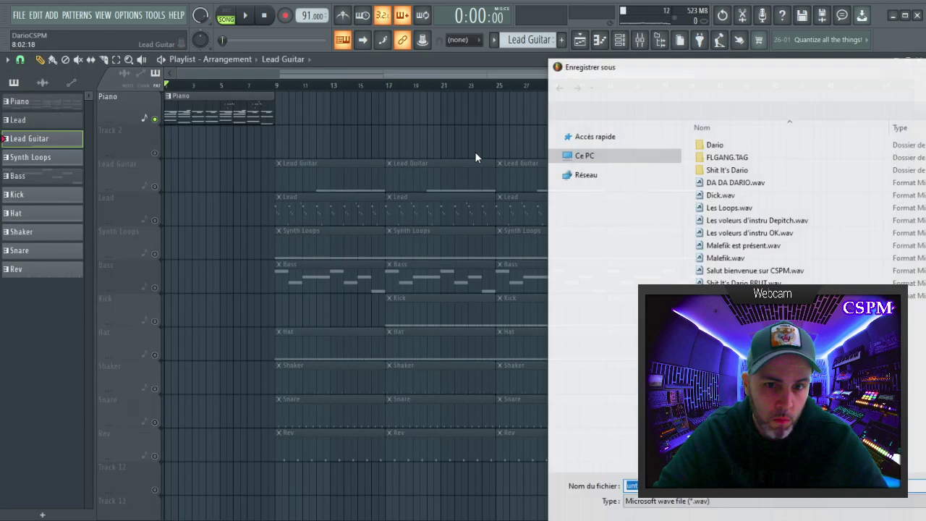
key("Escape")
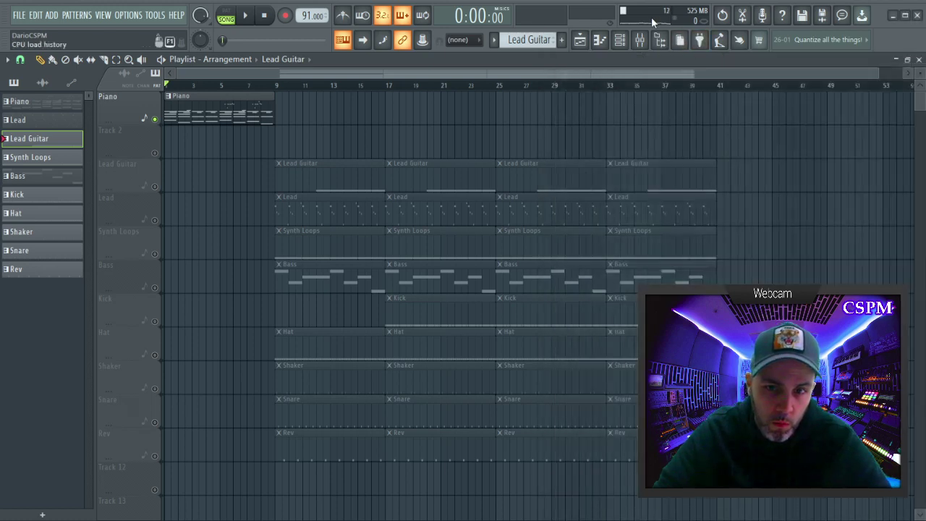
Bypass the Piano insert's EQ and reverb, and add Edison directly below Gross Beat in the effect chain.
left_click(642, 42)
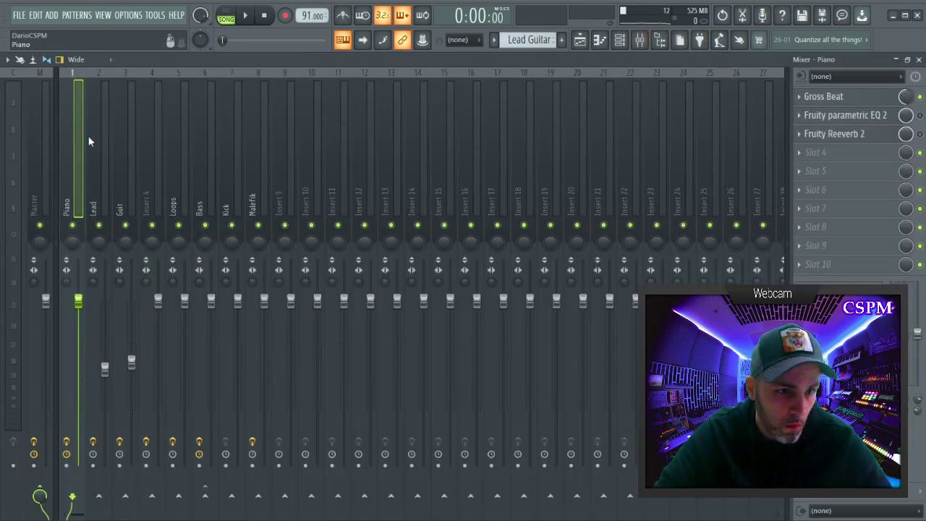
left_click(799, 152)
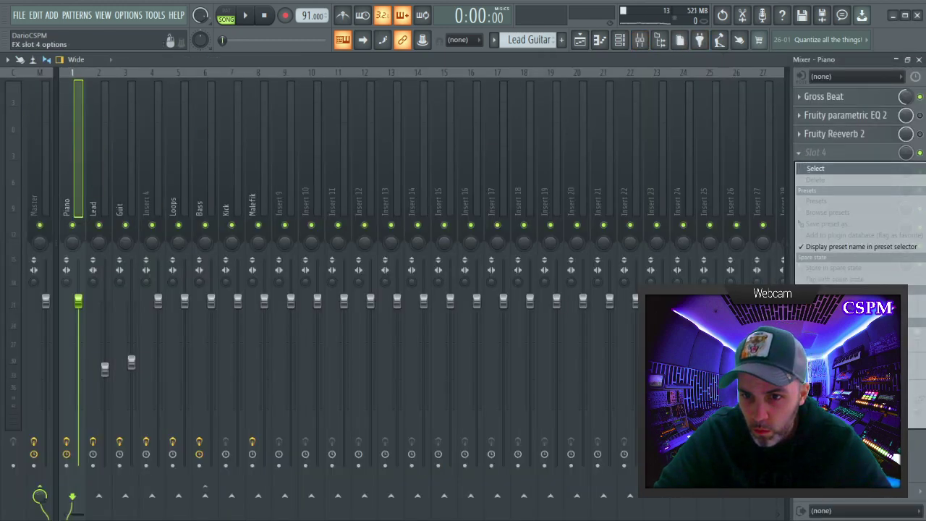
left_click(850, 149)
left_click_drag(852, 157, 848, 116)
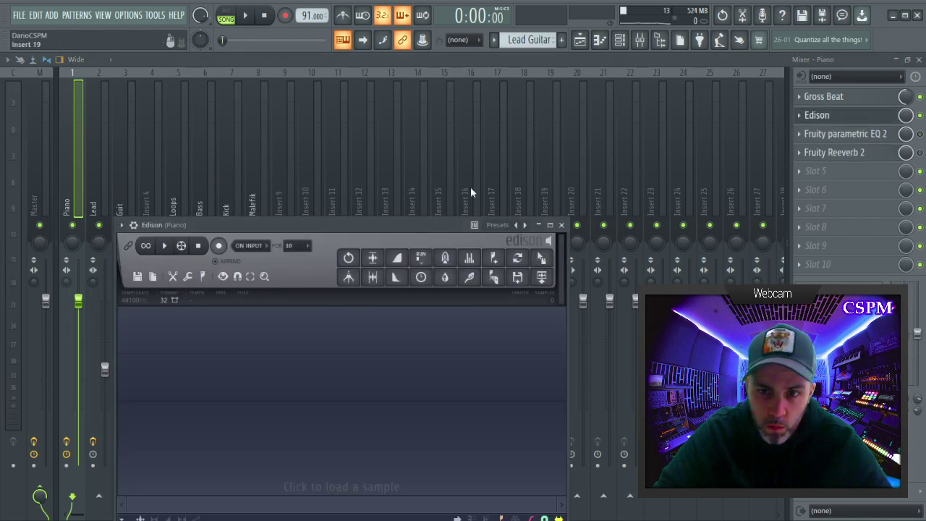
Record the soloed Piano's playback in Edison on input, and trim the silence from the ends of the recording.
left_click_drag(351, 226, 370, 155)
key("space")
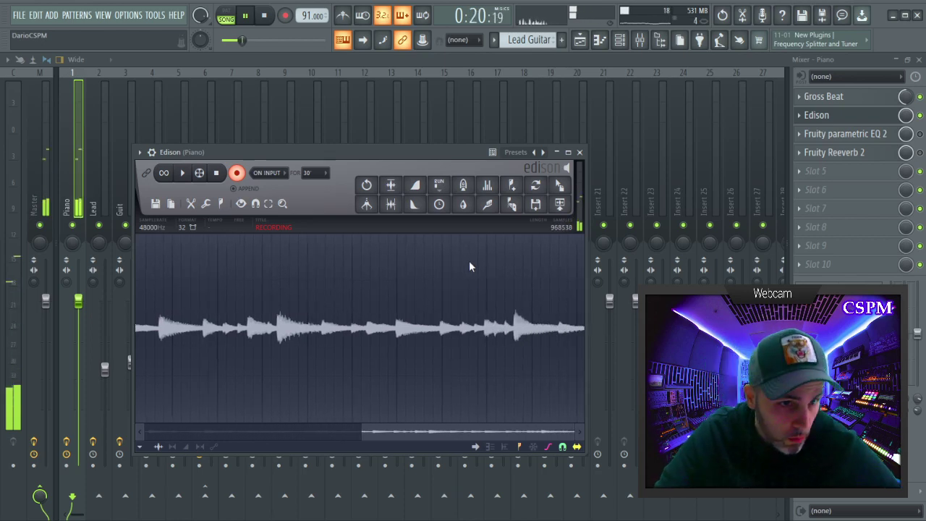
double_click(503, 275)
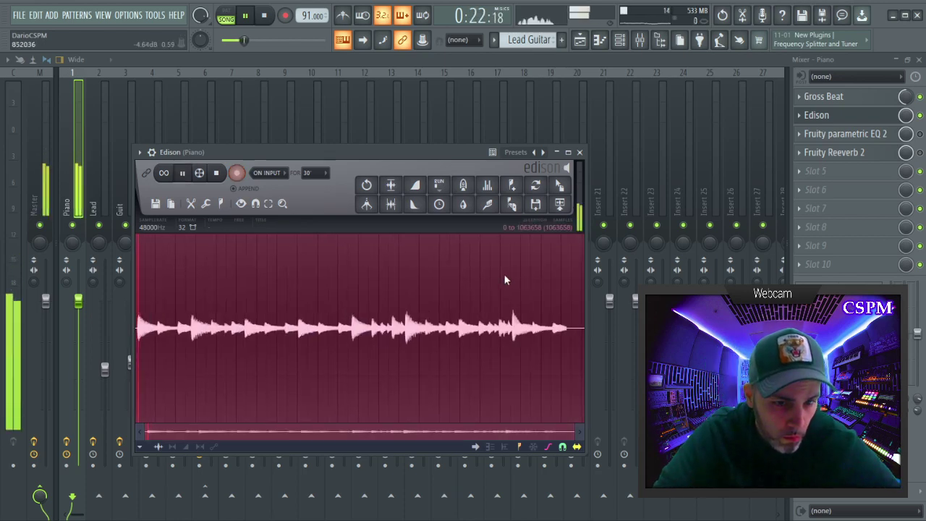
left_click(393, 206)
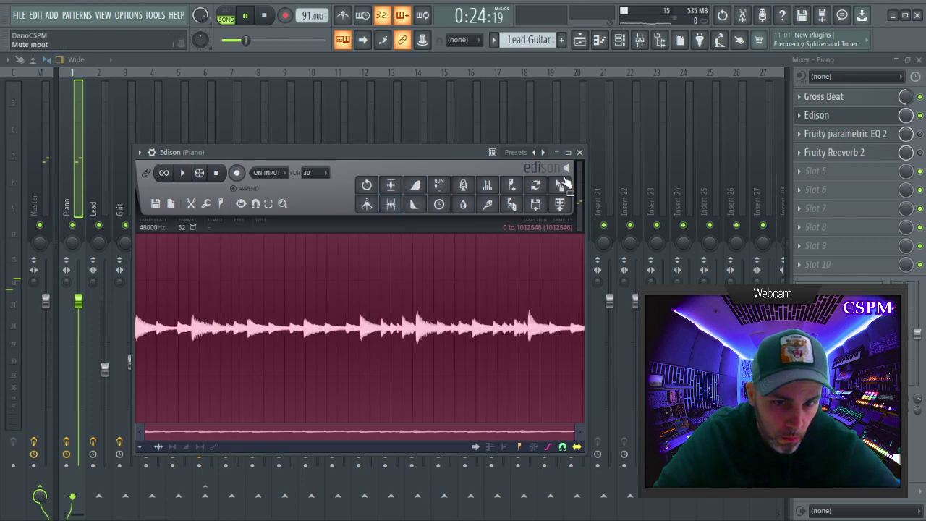
Place the trimmed recording as an audio clip at the start of the Piano track, and name it Piano.
left_click_drag(567, 185, 208, 110)
key("space")
double_click(216, 121)
type("P")
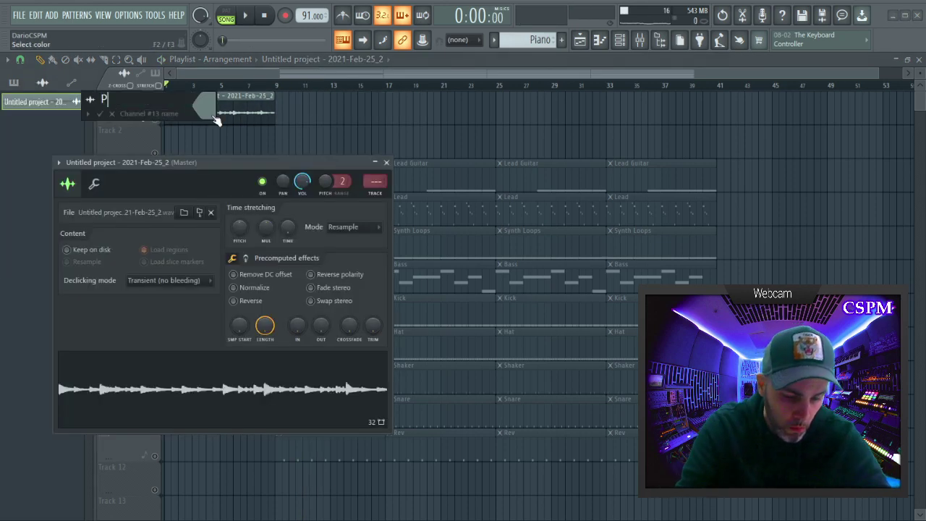
type("iano")
key("Return")
Remove the DC offset and normalize the Piano audio clip, and route it to the Piano mixer insert.
left_click(250, 289)
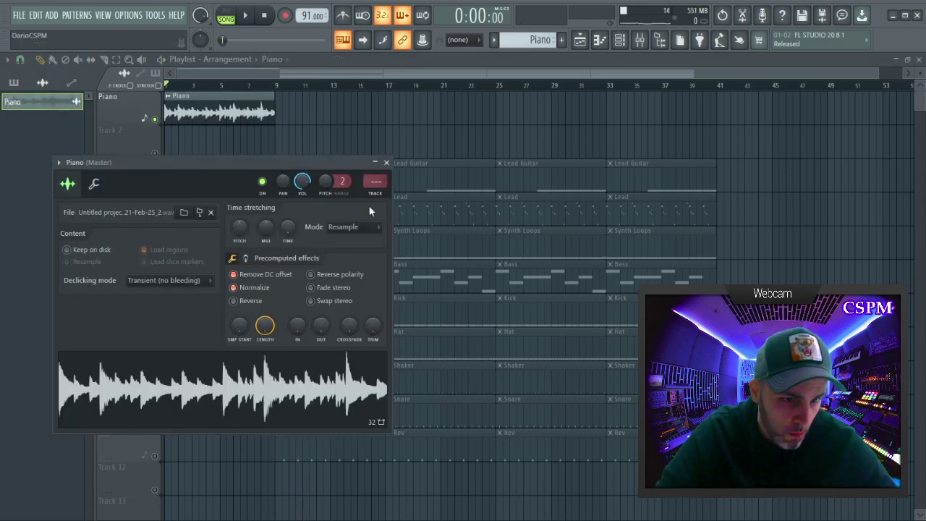
left_click(378, 180)
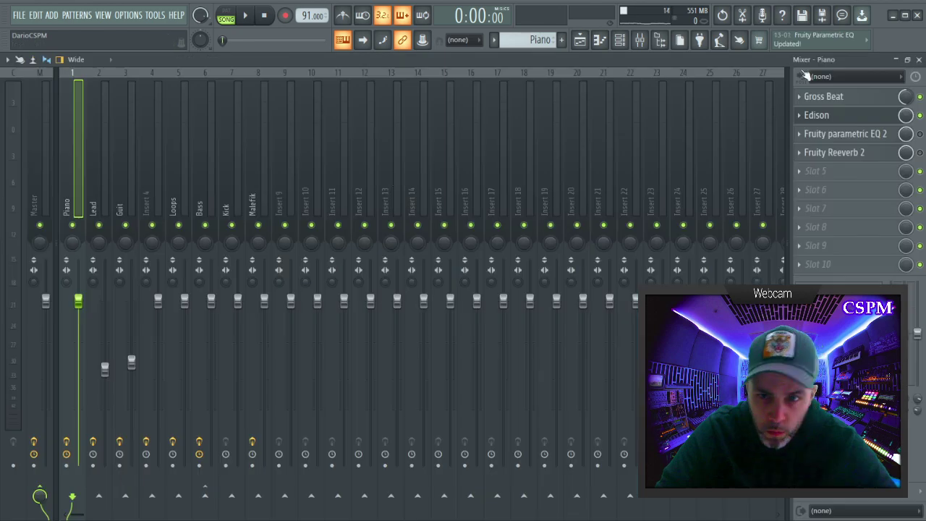
Delete Gross Beat and Edison from the Piano insert, and reset the first slot's mix level to 100%.
left_click(804, 105)
left_click(815, 122)
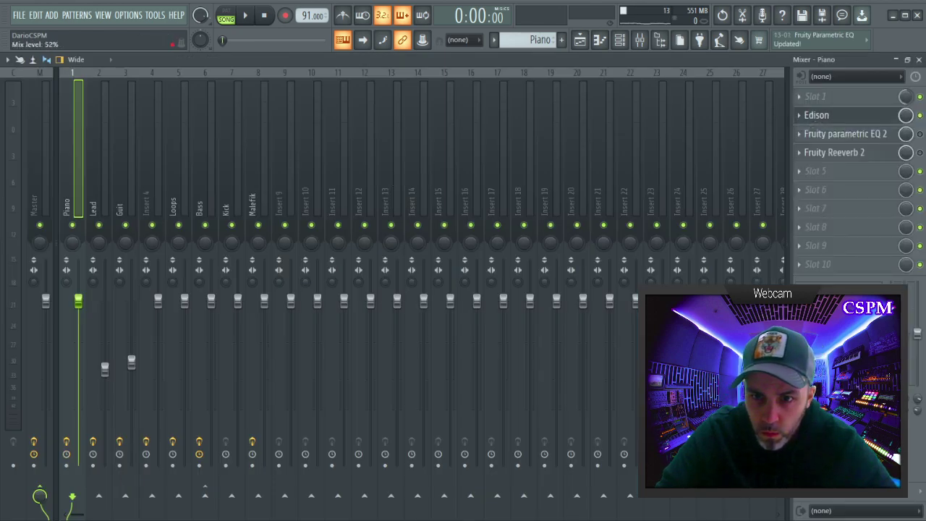
right_click(909, 99)
left_click(907, 118)
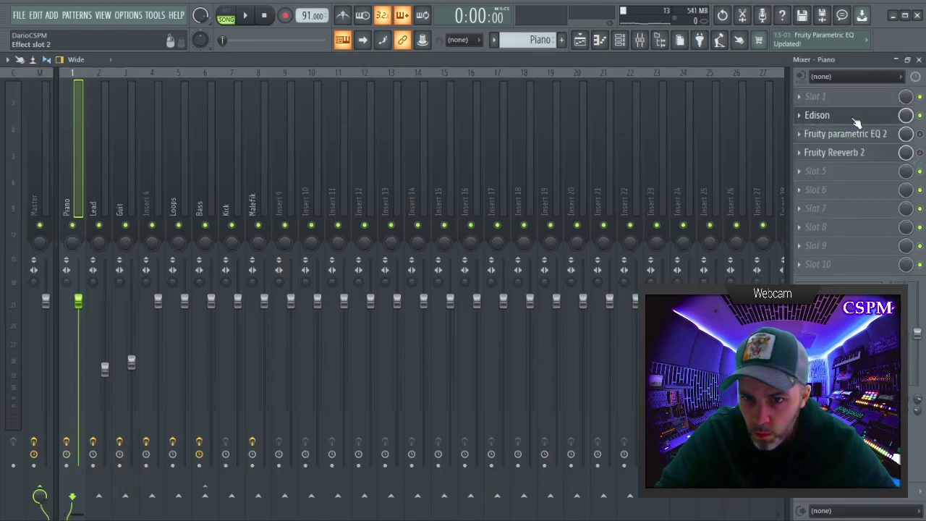
left_click(800, 122)
left_click(810, 138)
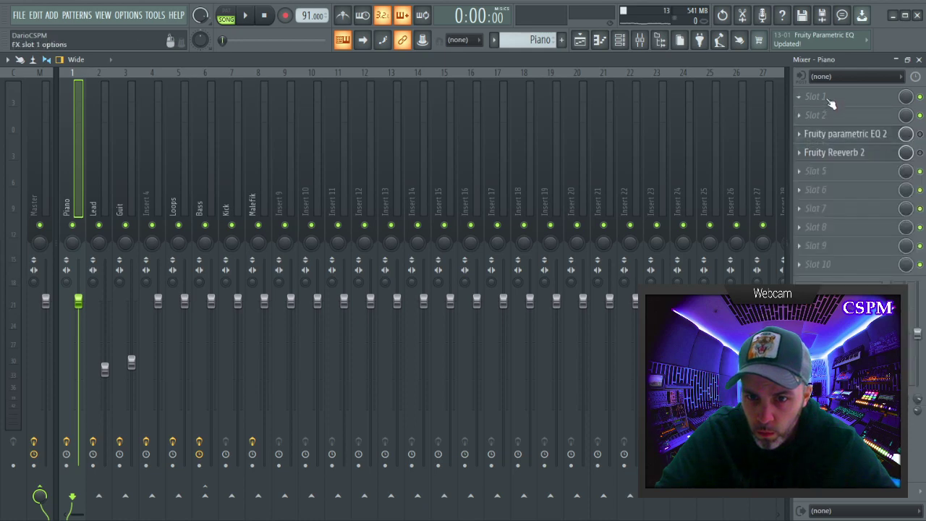
During playback, move the EQ and reverb up to slots 1 and 2, re-enable them, and lower the Piano fader to about -11.4 dB.
key("space")
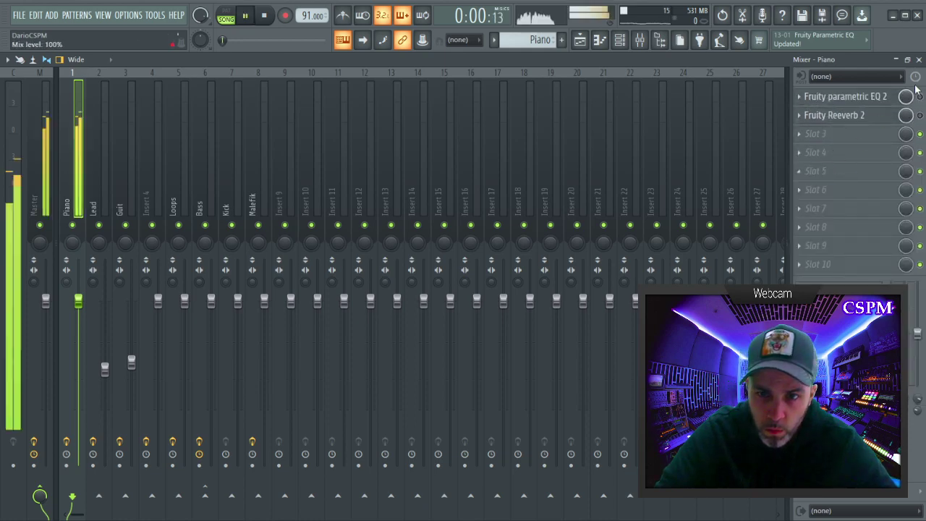
left_click_drag(78, 300, 78, 367)
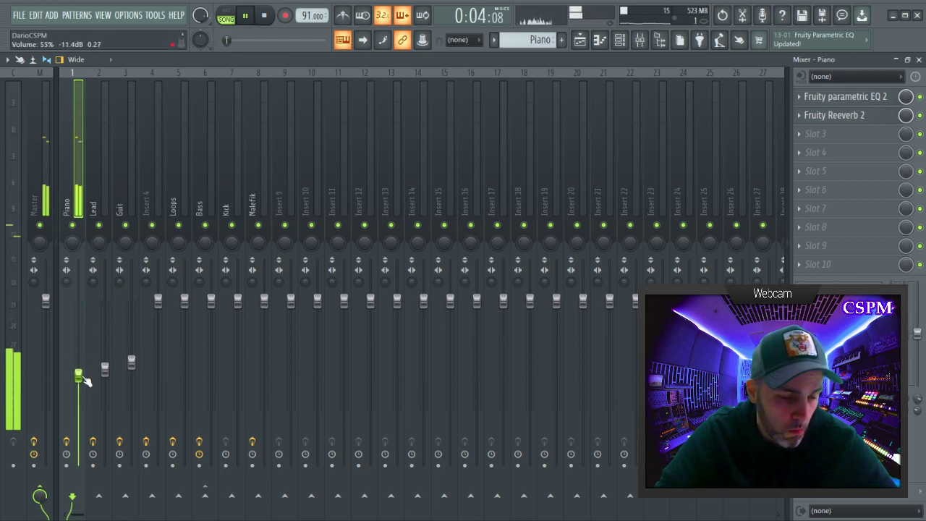
key("F9")
key("Escape")
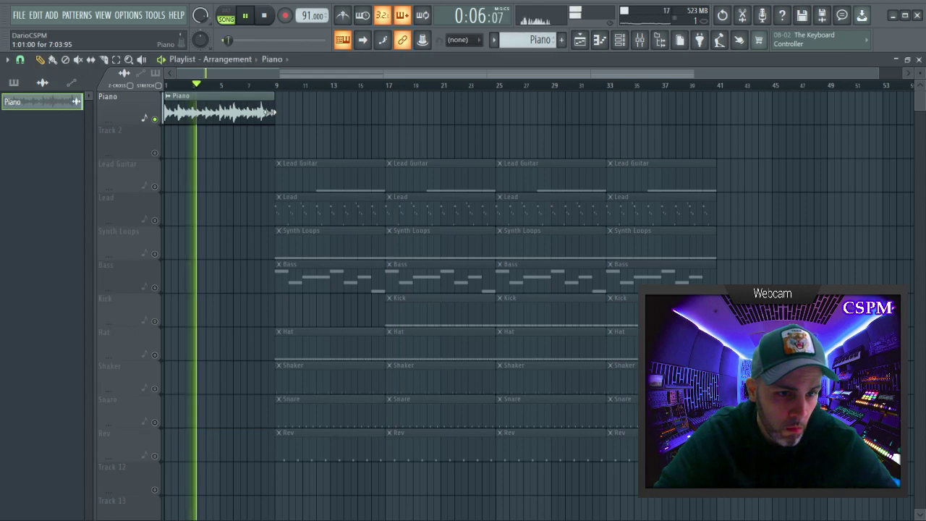
Set the playlist snap to Line, and delete the extra Piano clips placed after the first one.
left_click_drag(278, 114, 423, 116)
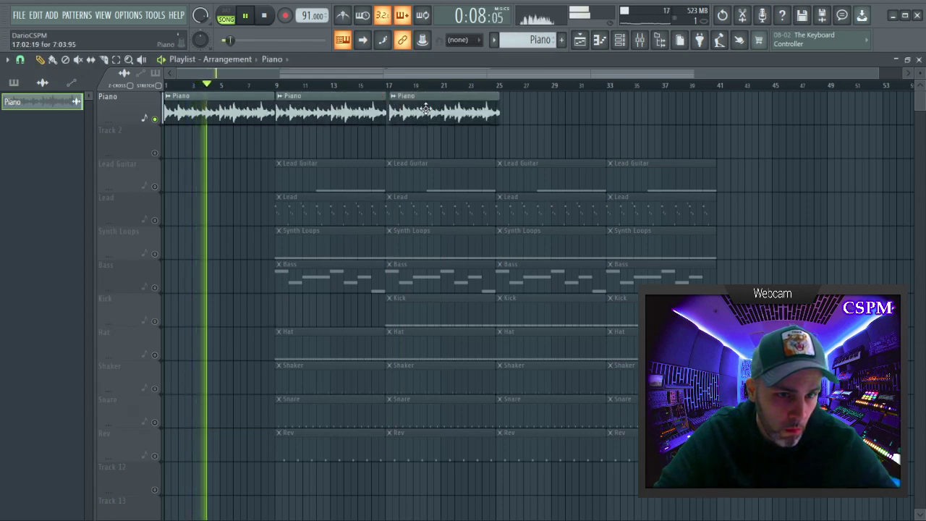
right_click(419, 111)
left_click(21, 61)
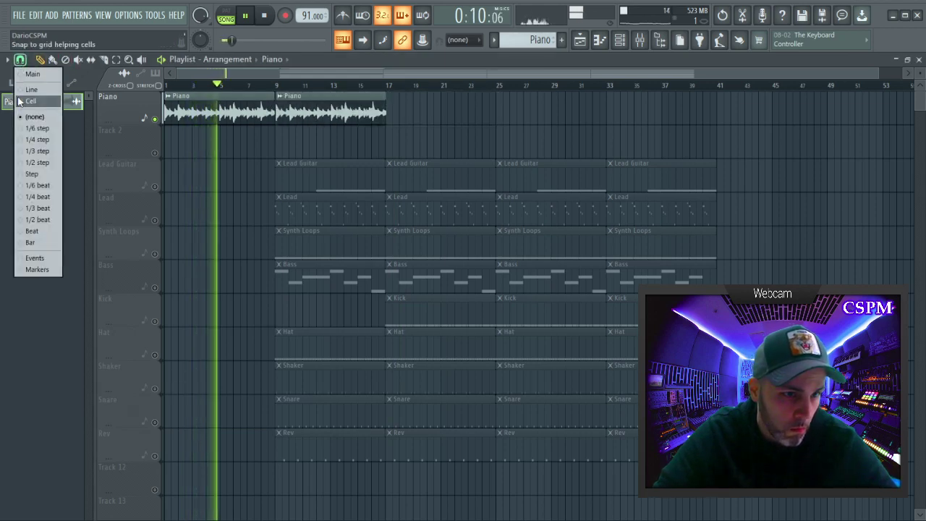
left_click(27, 89)
right_click(305, 111)
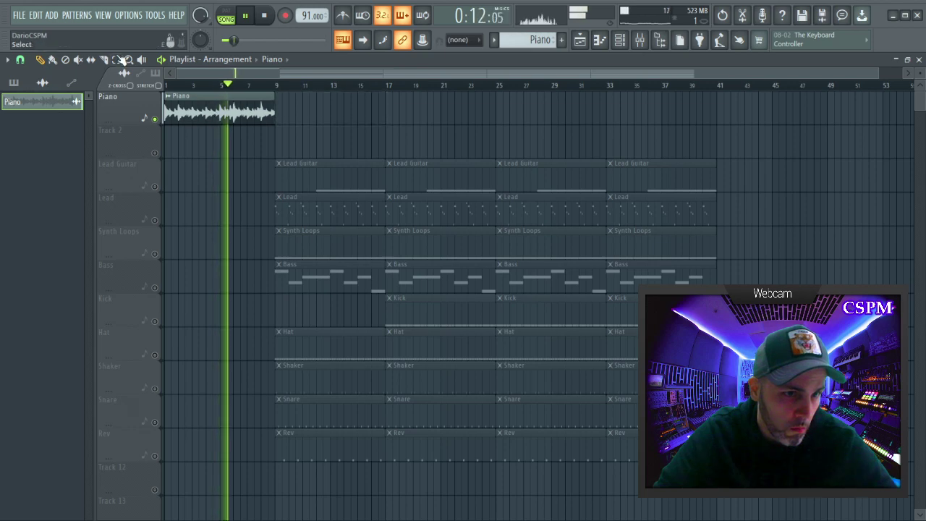
Duplicate the first Piano audio clip four times so the track is filled up to bar 41, and clear the selection.
left_click(117, 60)
left_click(197, 110)
key("ctrl+b")
key("ctrl+b")
key("ctrl+b")
key("ctrl+b")
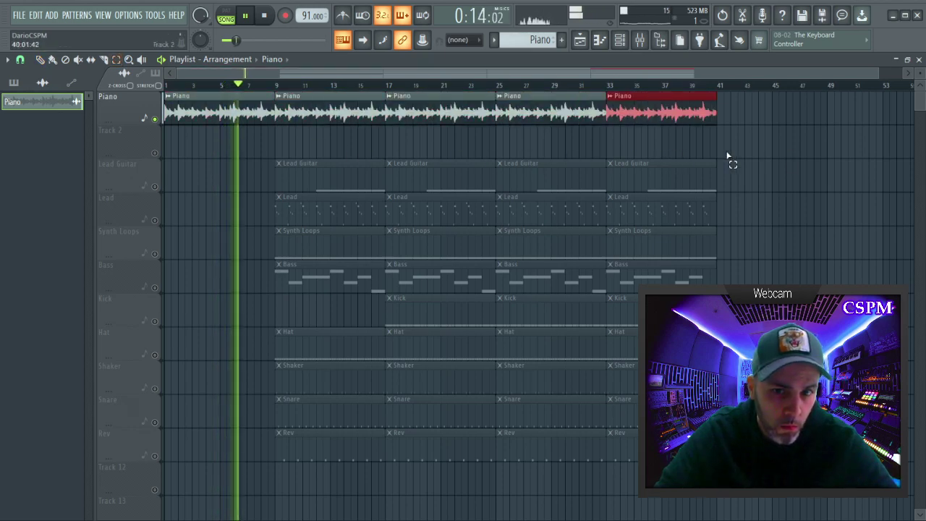
left_click(726, 153)
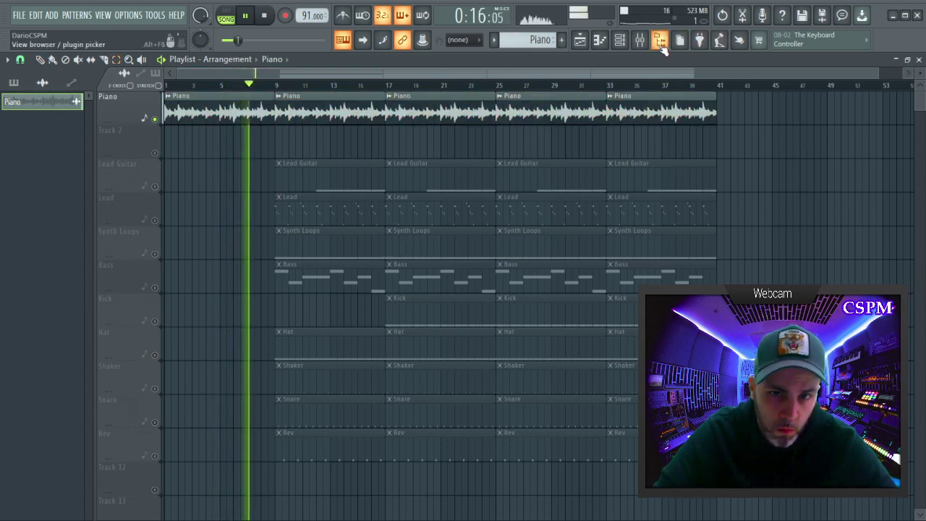
Lower the Piano mixer fader slightly further, and unmute the Lead Guitar track in the playlist.
left_click(639, 40)
left_click_drag(81, 384, 80, 388)
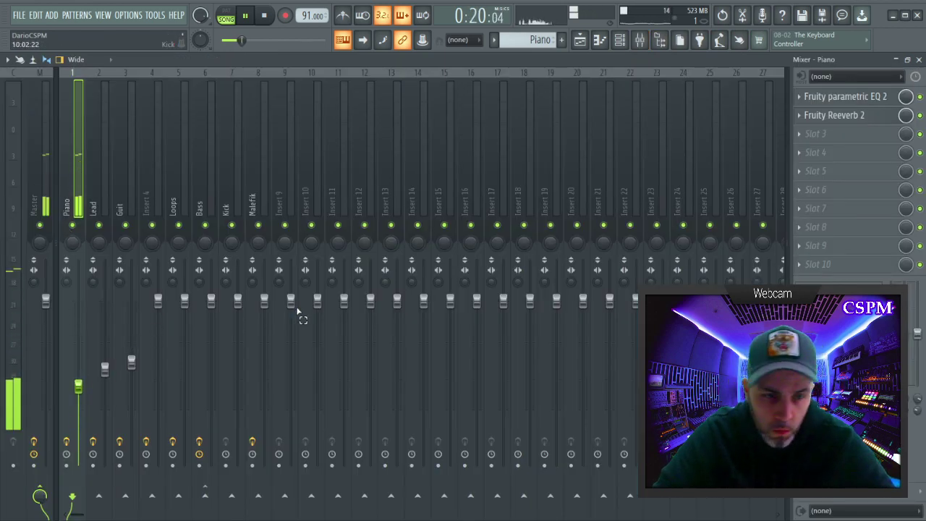
key("F5")
left_click(155, 187)
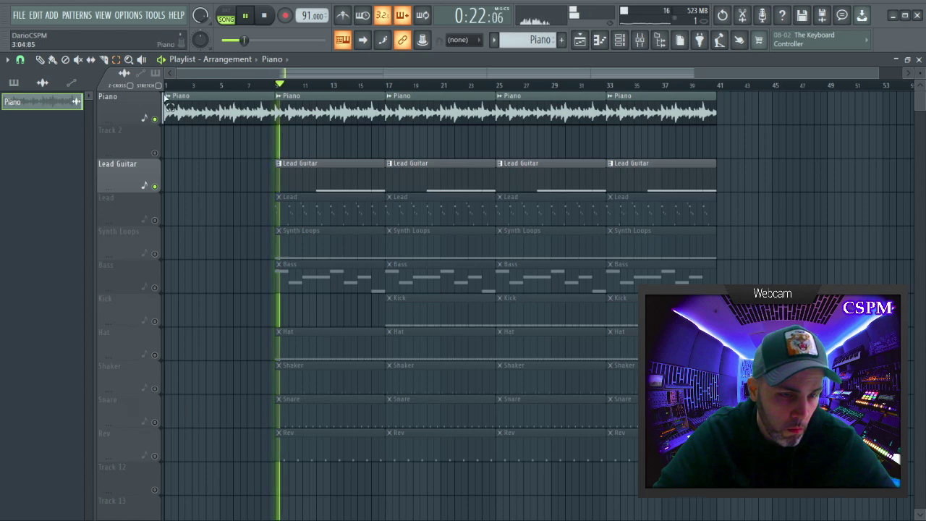
left_click(320, 180)
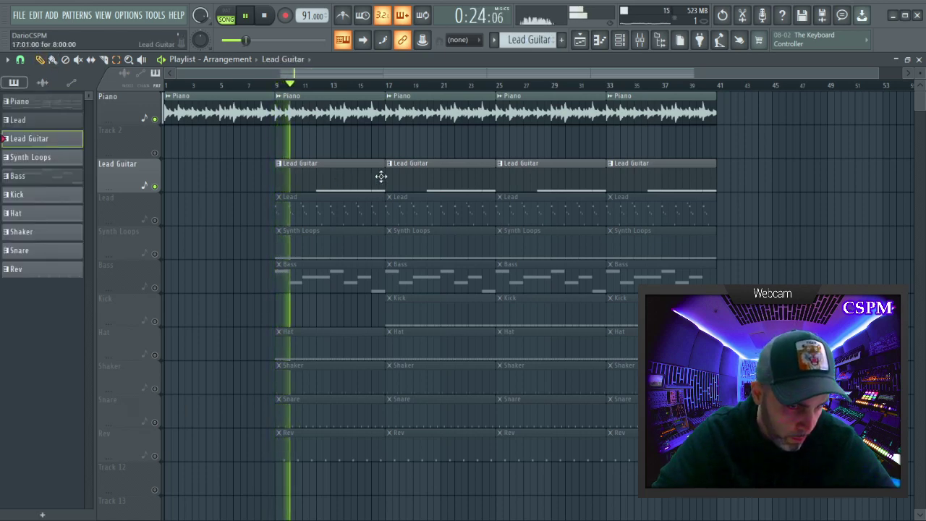
left_click(600, 40)
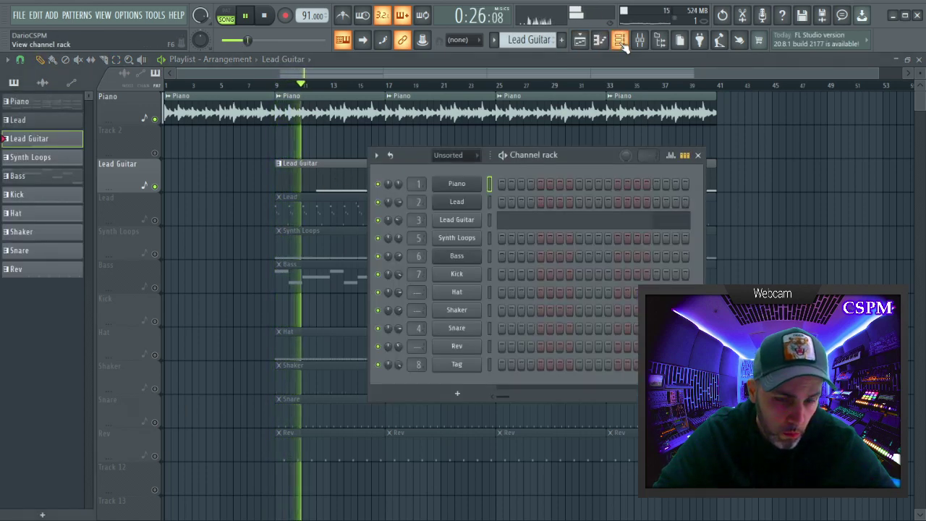
left_click(600, 41)
left_click(599, 41)
left_click(599, 40)
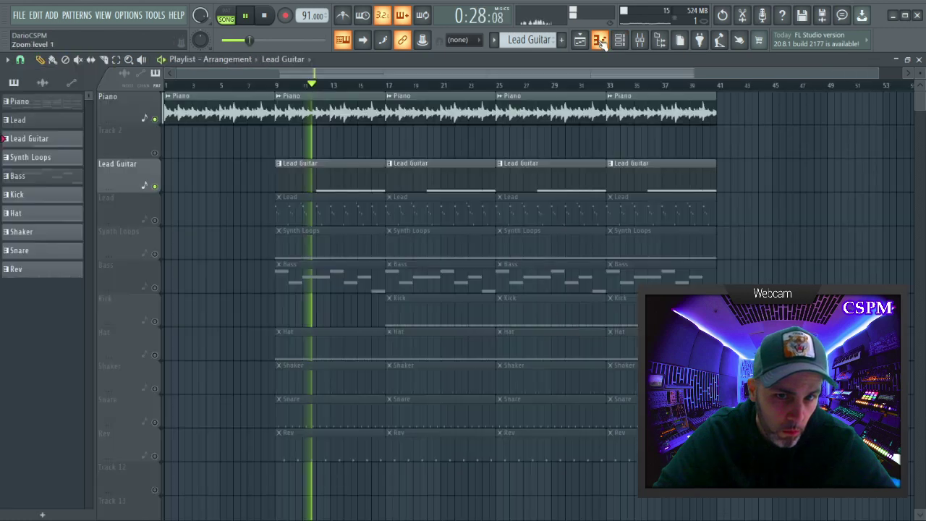
Move the Guit insert ahead of Lead in the mixer, and raise its fader very slightly.
left_click(639, 41)
left_click(94, 205)
left_click(124, 207)
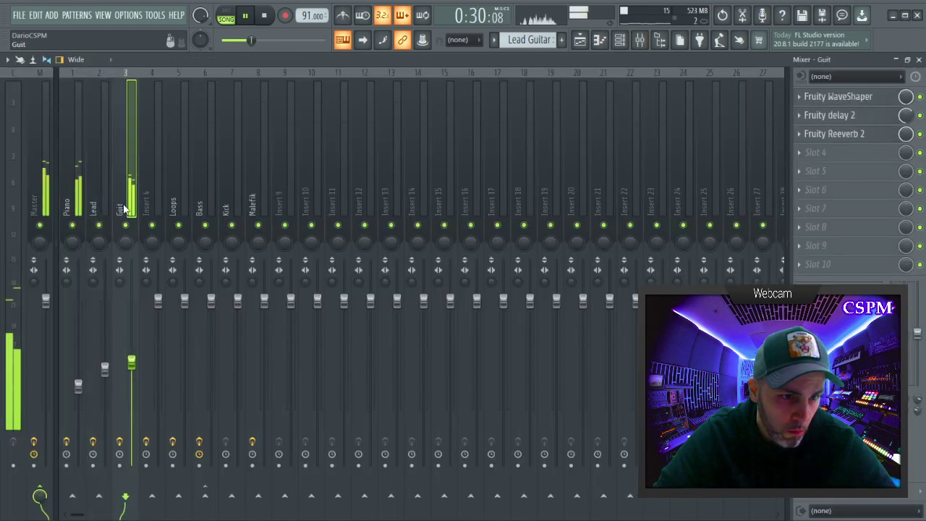
key("alt+Left")
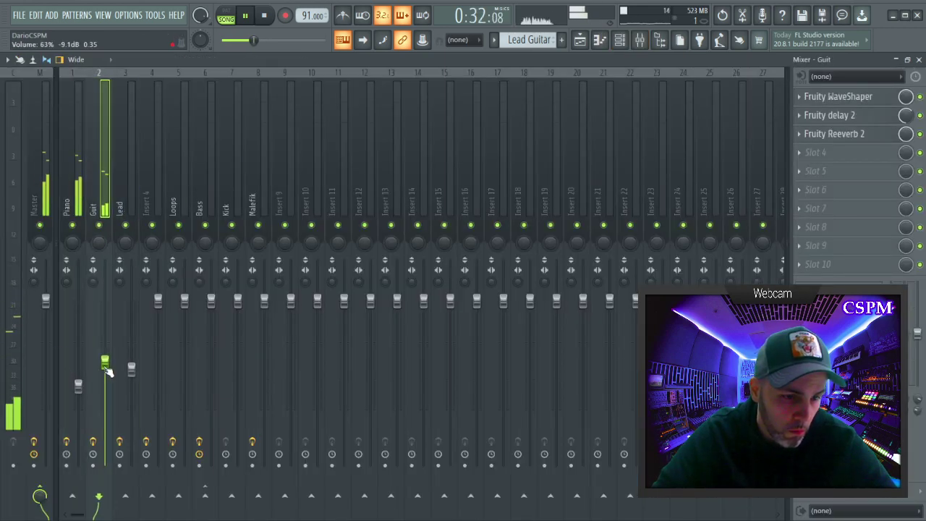
key("F9")
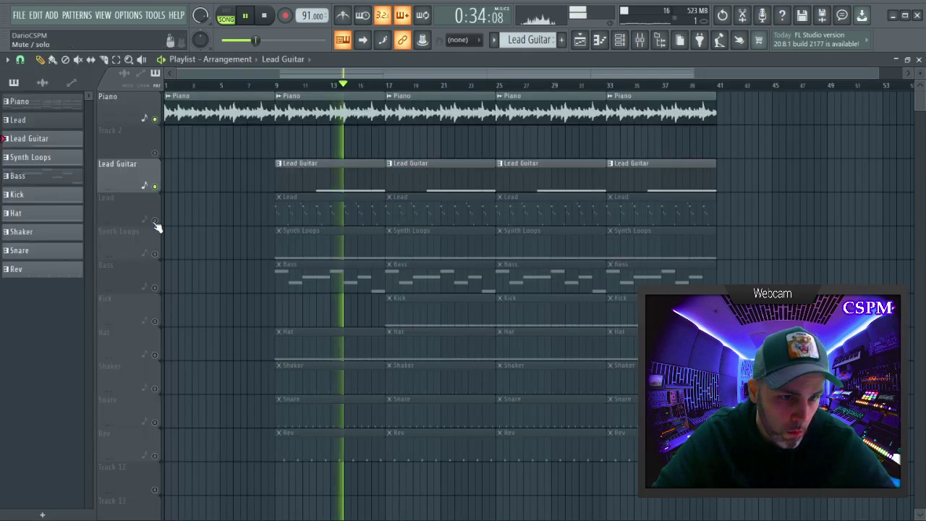
Unmute the Lead track in the playlist, and lower its mixer fader to about -10.7 dB.
left_click(156, 221)
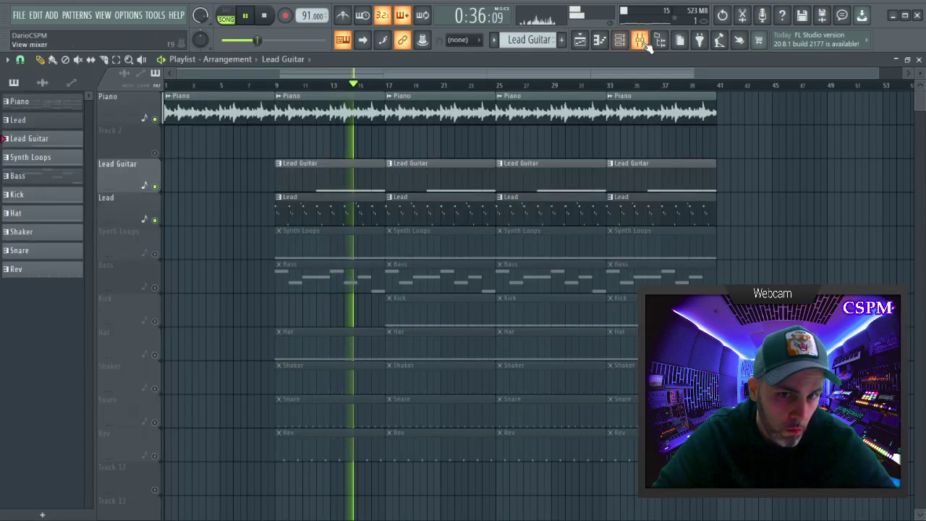
key("F9")
left_click(120, 210)
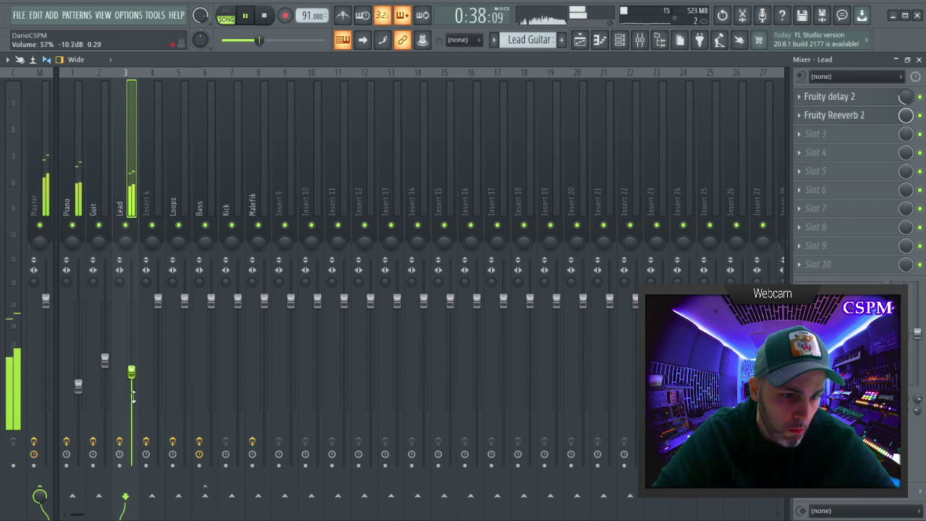
key("F9")
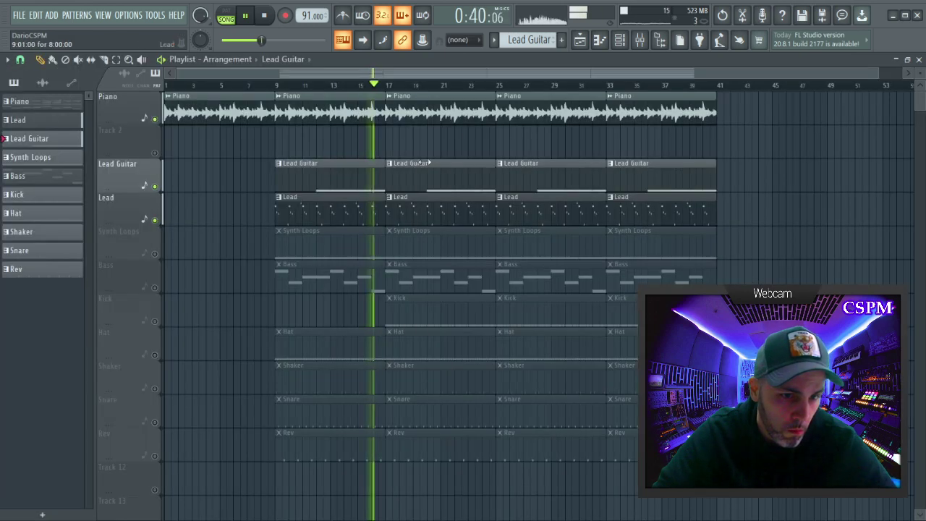
Open the Lead pattern in the piano roll and play the song from the pattern's first bar.
left_click(532, 40)
left_click(548, 60)
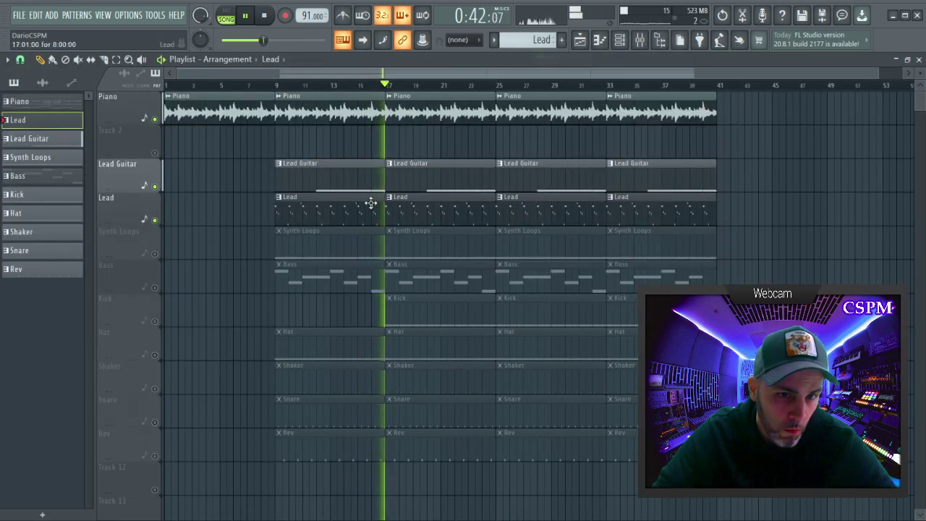
left_click(600, 40)
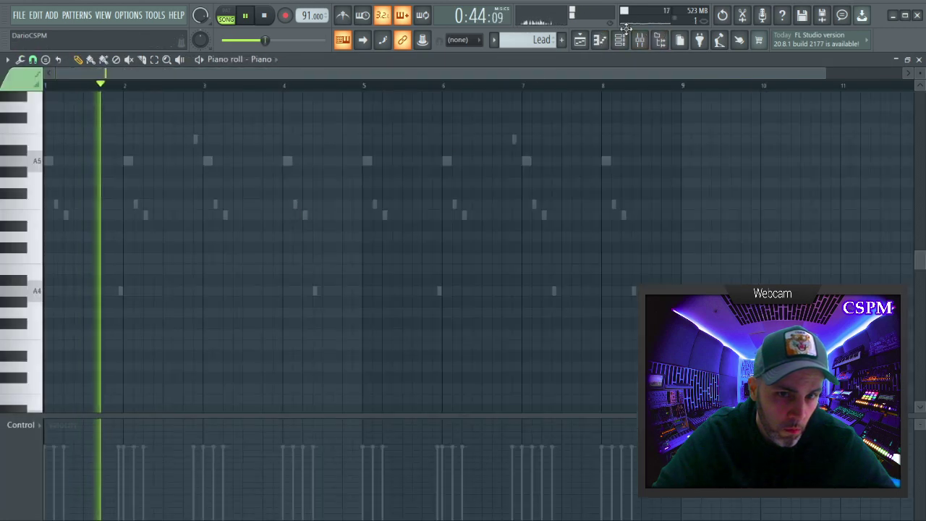
key("F6")
left_click(535, 202)
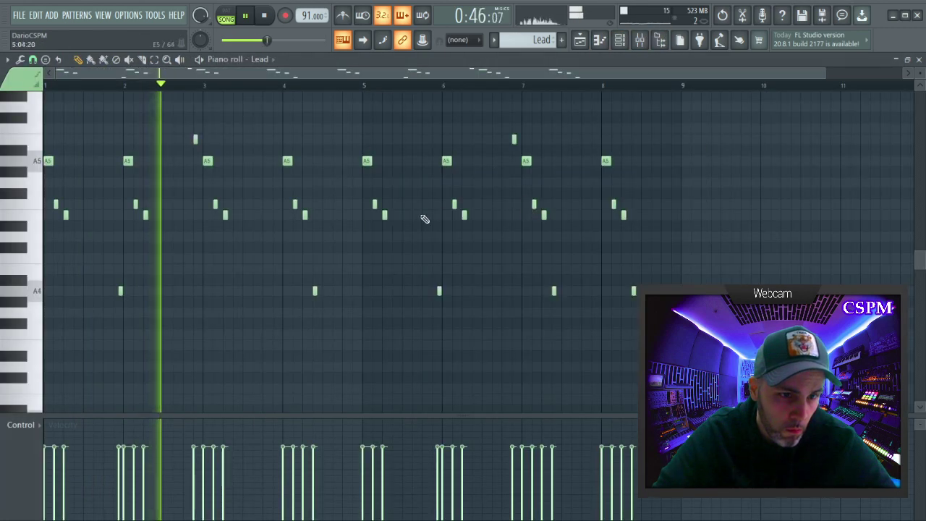
scroll(794, 137, "up", 3)
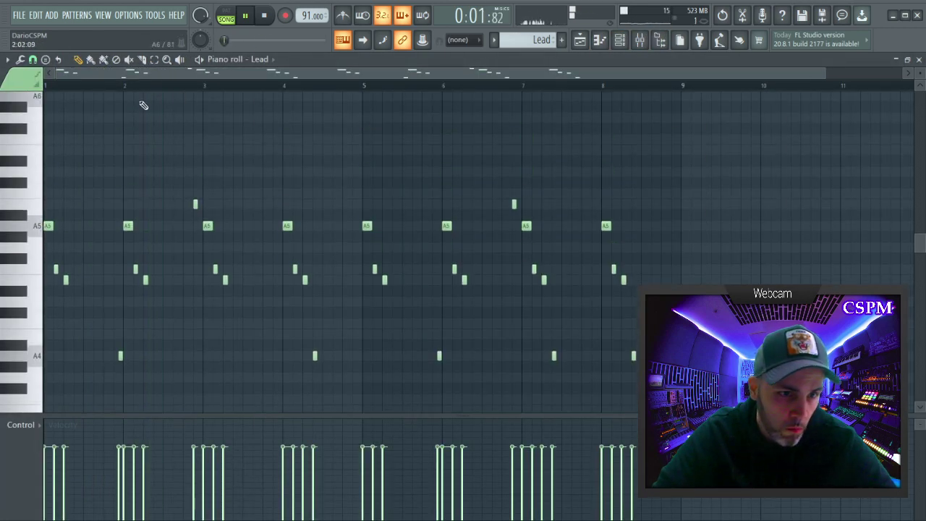
left_click(49, 88)
scroll(355, 157, "down", 1)
Select all Lead notes, shorten them slightly with snap set to 1/6 step, and clear the selection.
left_click(154, 60)
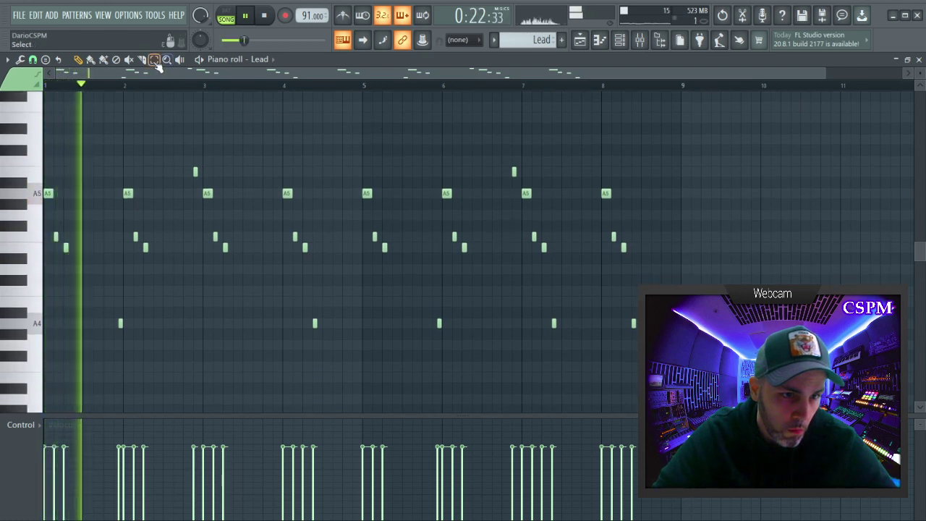
left_click_drag(693, 345, 8, 82)
left_click(32, 60)
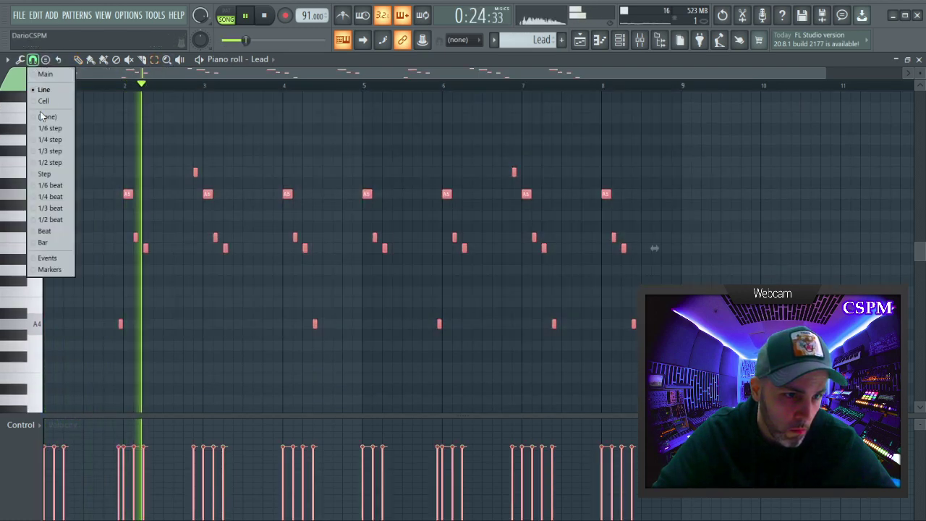
left_click(45, 128)
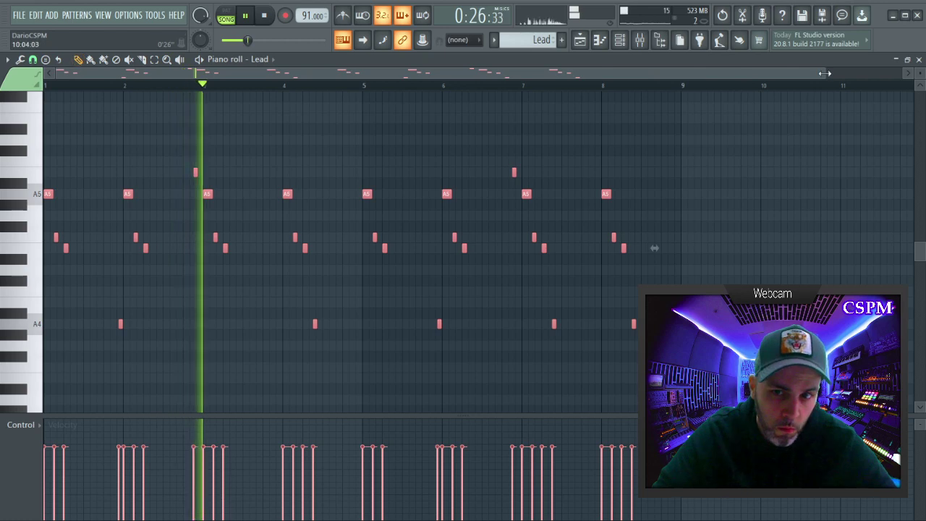
left_click_drag(825, 73, 347, 84)
left_click_drag(268, 192, 260, 193)
key("ctrl+d")
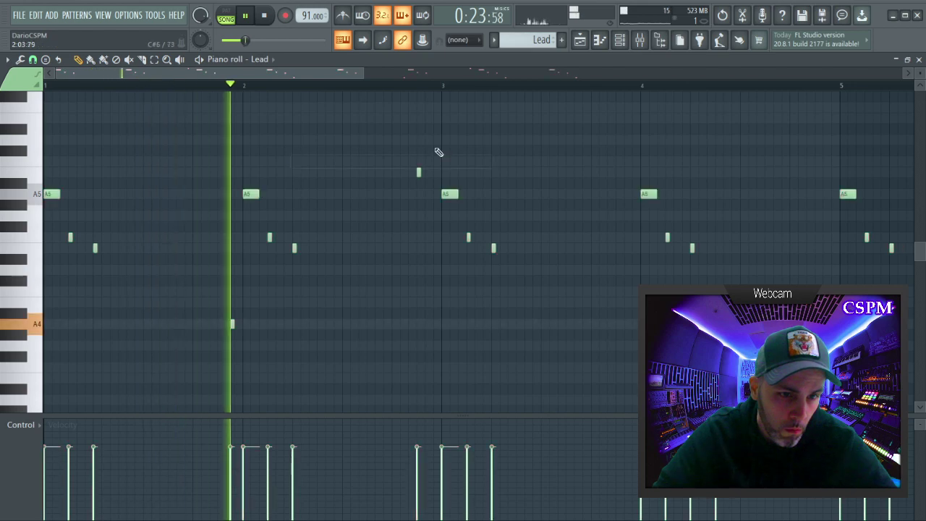
Inspect the bass and damping settings of Fruity Reeverb 2 on the Lead insert, then close the effect.
left_click(919, 60)
left_click(639, 40)
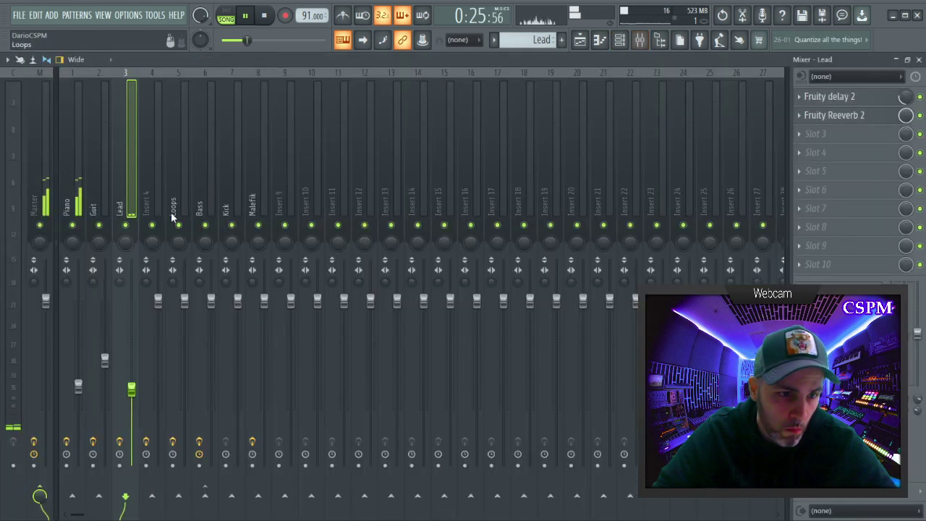
left_click(870, 120)
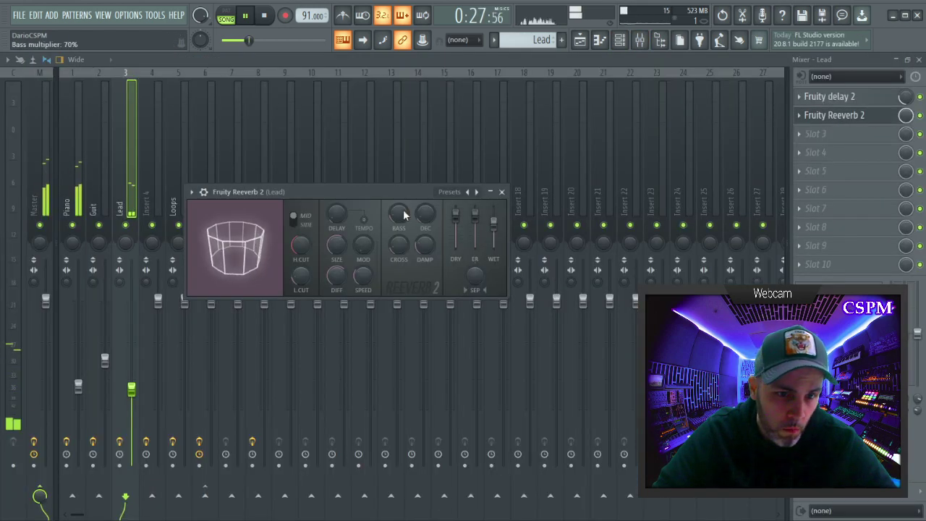
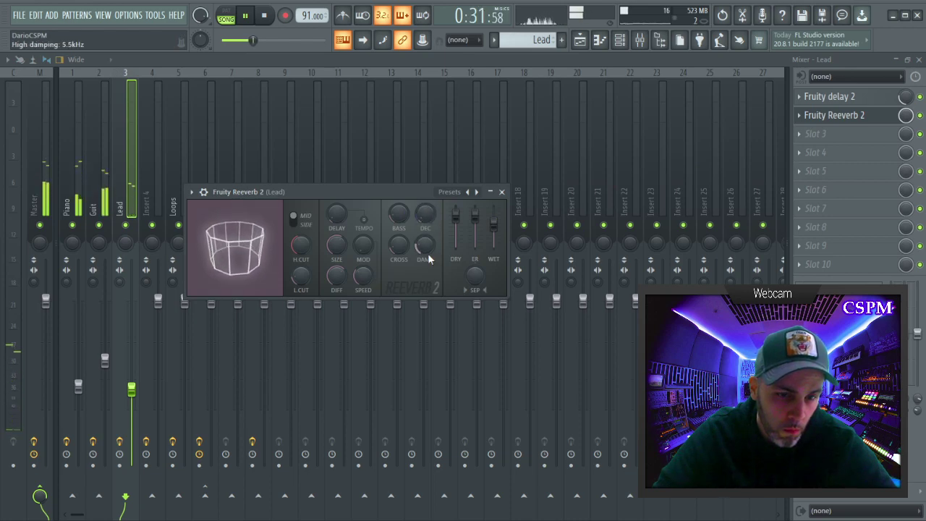
left_click(844, 118)
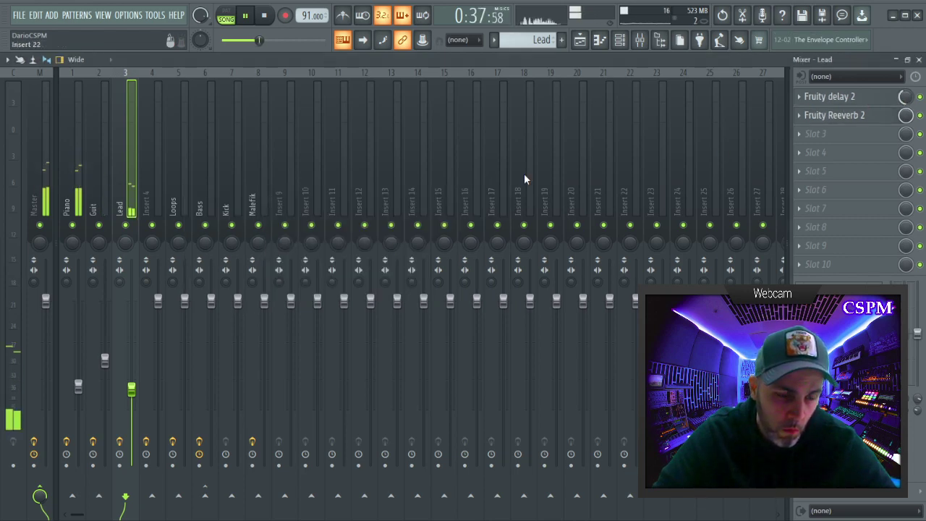
Raise the Lead mixer fader very slightly, and unmute the Synth Loops track in the playlist.
left_click_drag(131, 387, 131, 386)
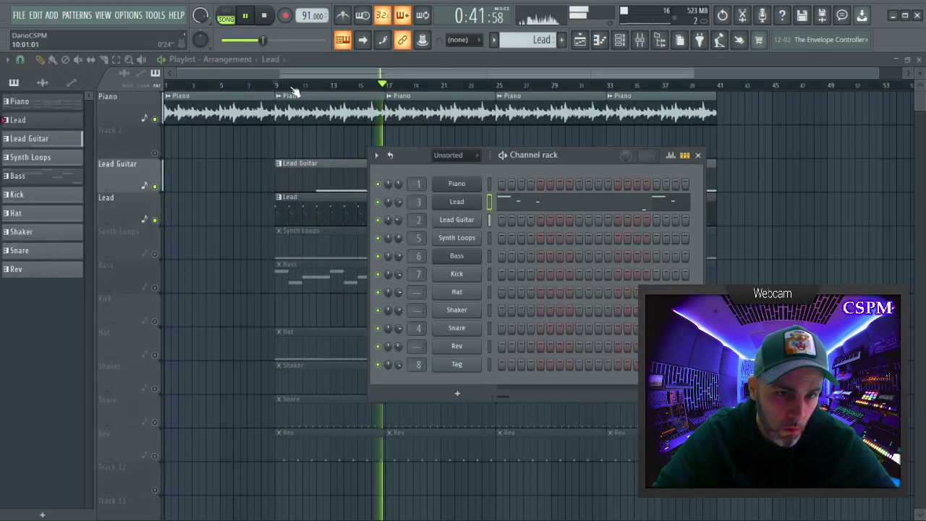
key("F6")
left_click(164, 254)
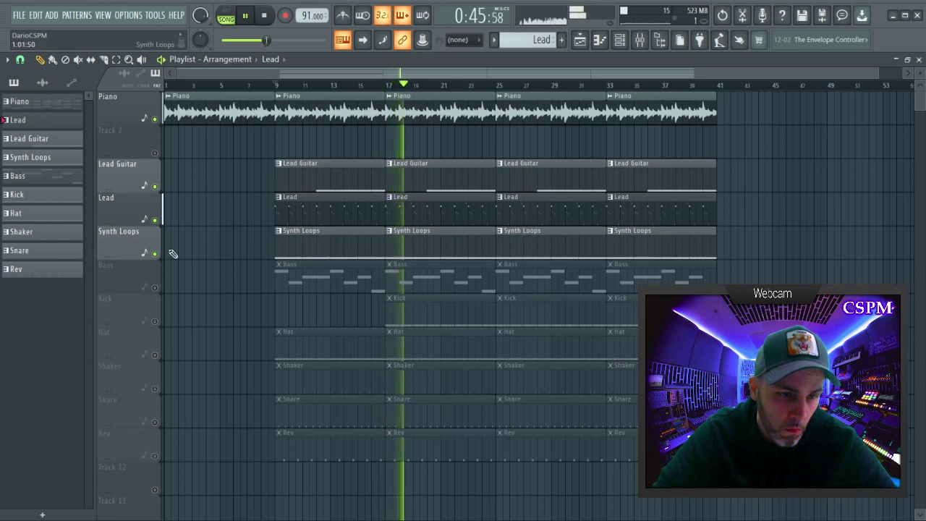
Move the Loops insert to mixer track 4, directly after Lead, and lower its fader.
key("F9")
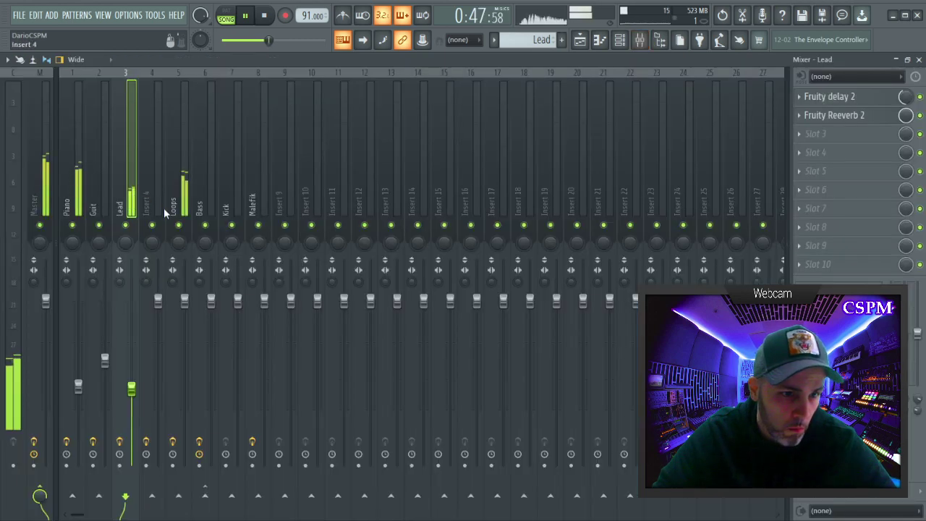
left_click(152, 206)
left_click(185, 206)
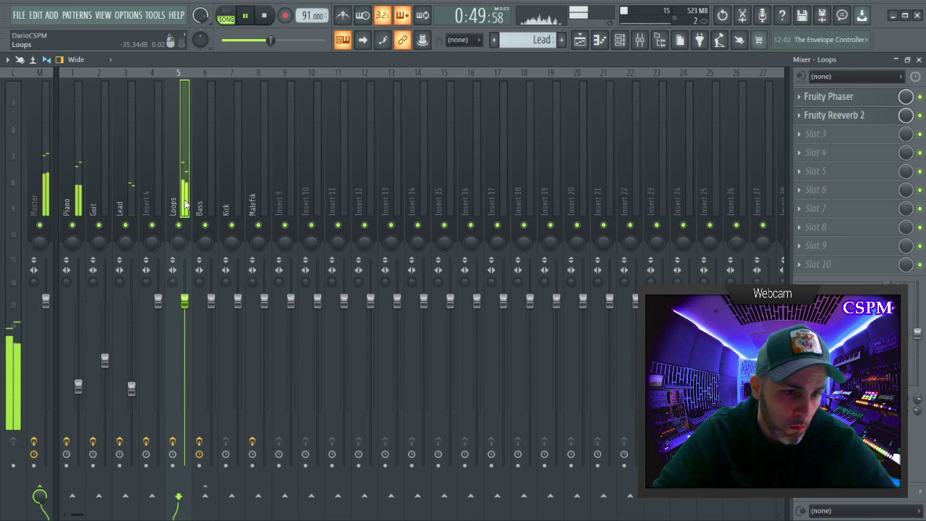
key("alt+Left")
left_click_drag(158, 301, 157, 305)
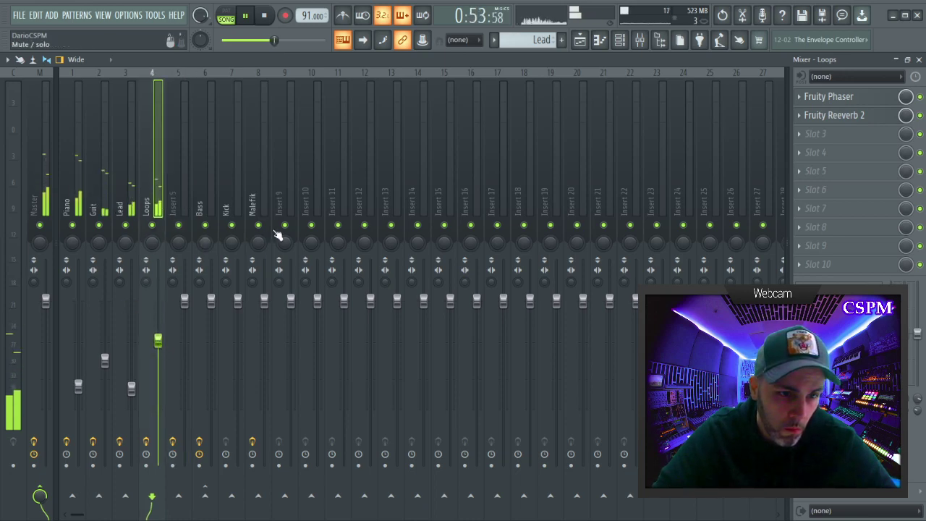
Open the Synth Loops pattern in the piano roll, shorten its first C5 note to end at beat 2 of bar 2, and remove the stray note.
key("F5")
left_click(623, 42)
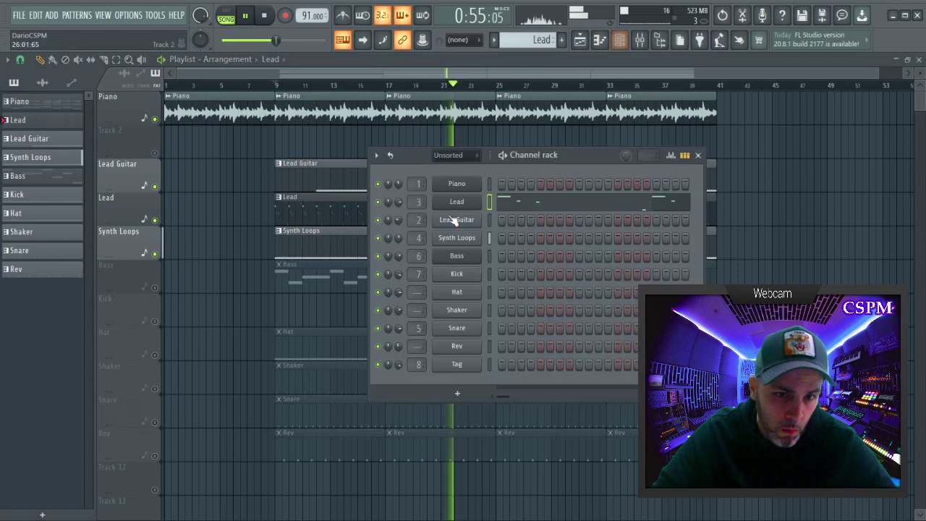
double_click(419, 238)
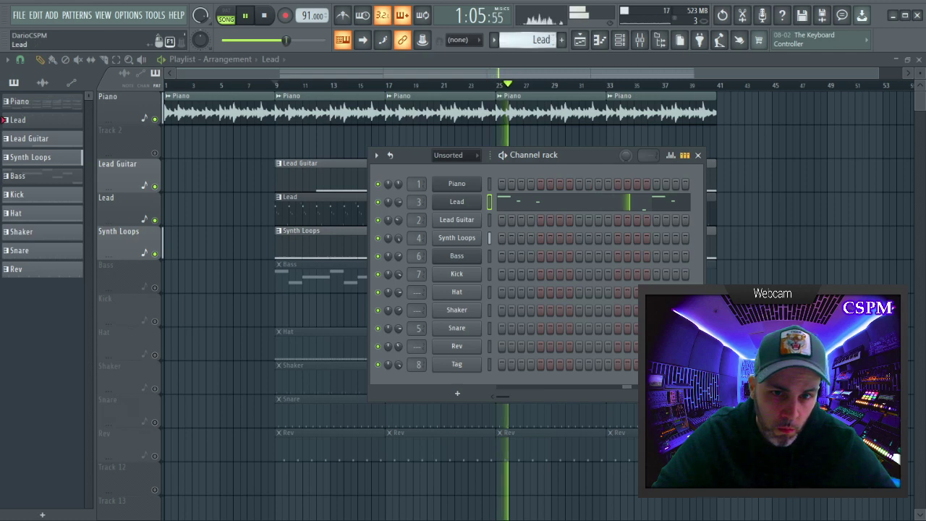
right_click(542, 41)
left_click(562, 85)
left_click(533, 247)
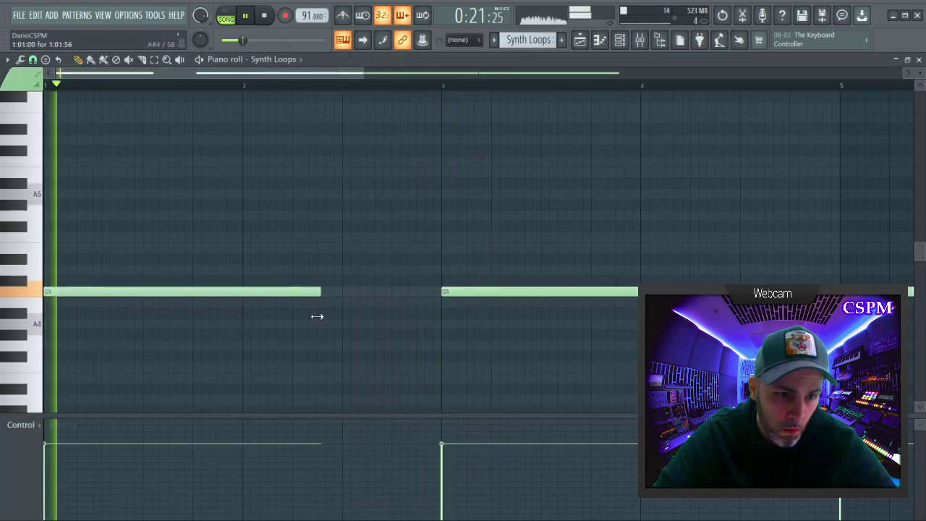
left_click_drag(317, 316, 287, 324)
left_click(332, 235)
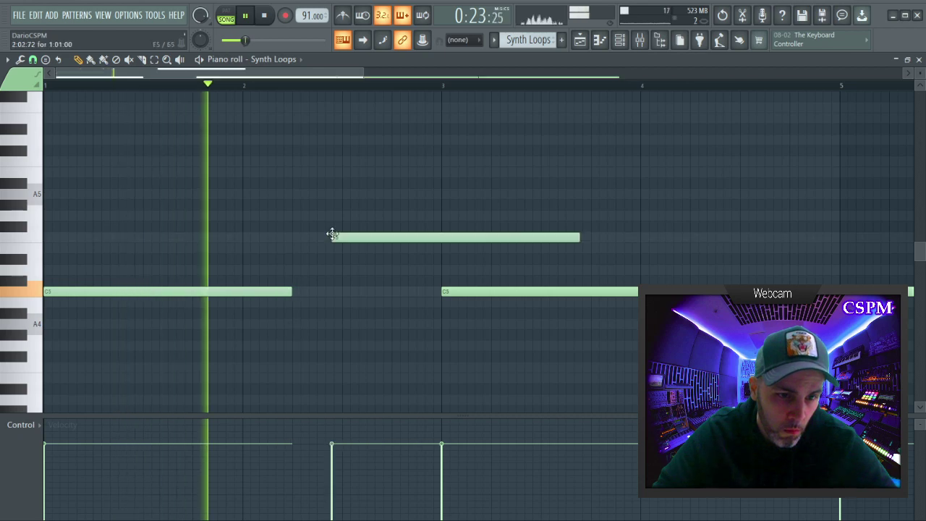
right_click(333, 235)
left_click_drag(365, 73, 544, 73)
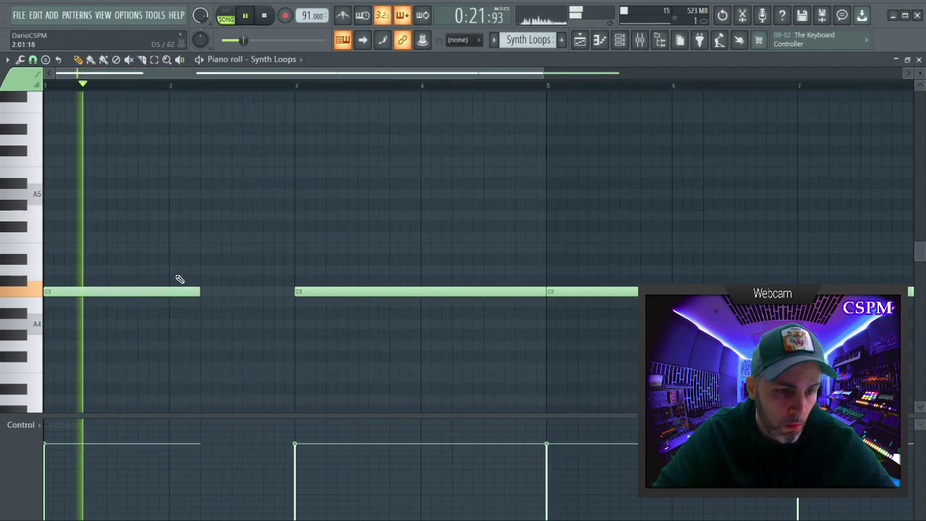
Raise the loop crossfade in the Synth Loops sampler settings and close the channel window.
left_click(619, 39)
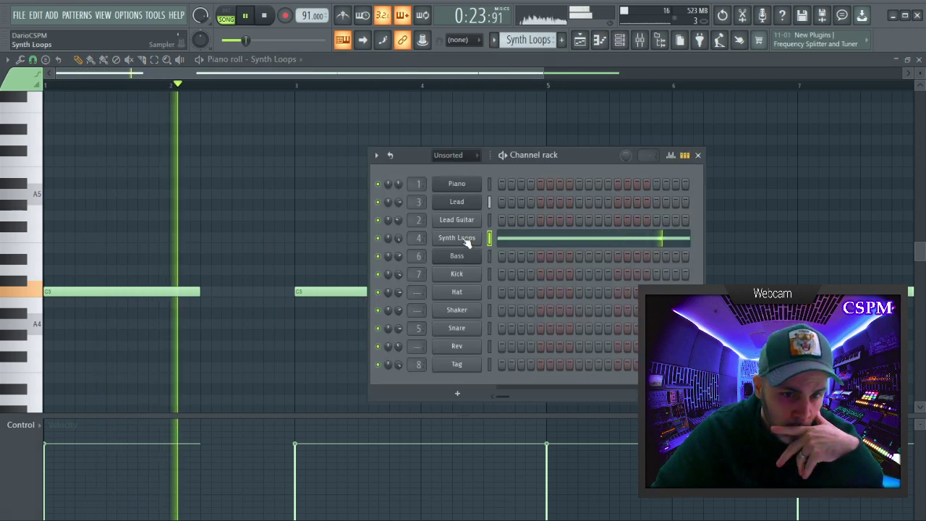
left_click(463, 238)
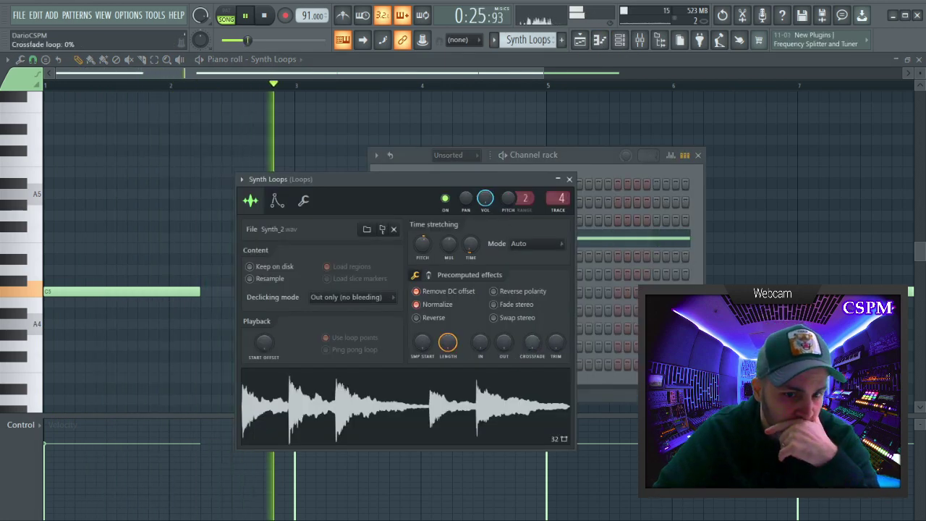
left_click_drag(530, 348, 530, 268)
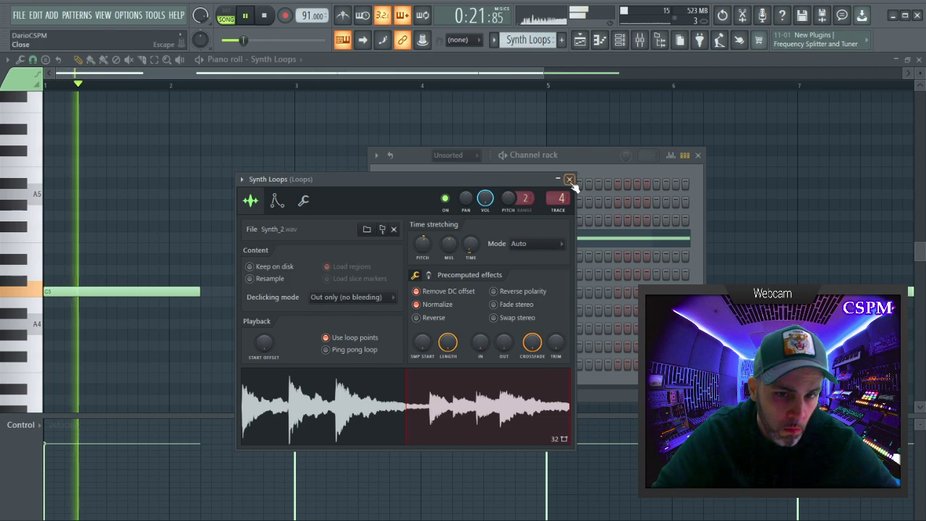
left_click(568, 179)
Replace the C5 note at bar 5 with a shortened one starting exactly on the bar, using Line snap, and close the piano roll.
left_click(459, 62)
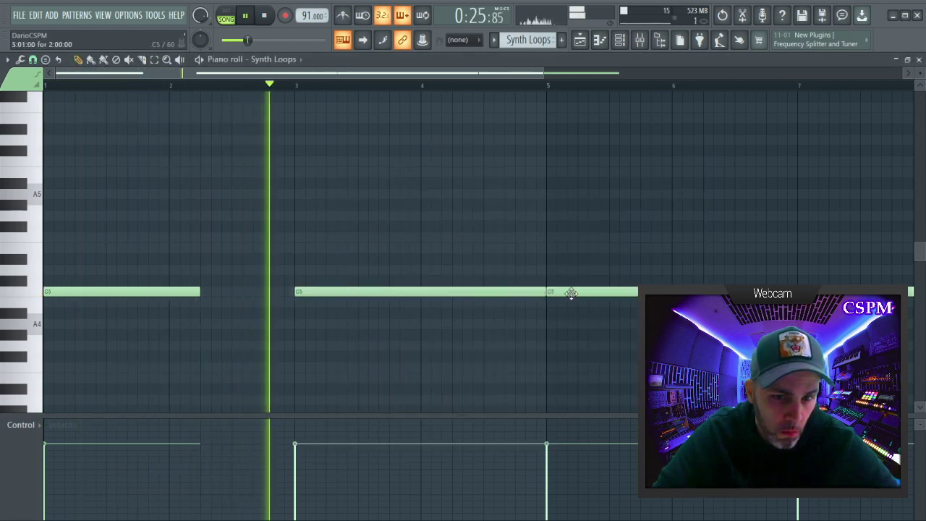
right_click(556, 292)
left_click(560, 296)
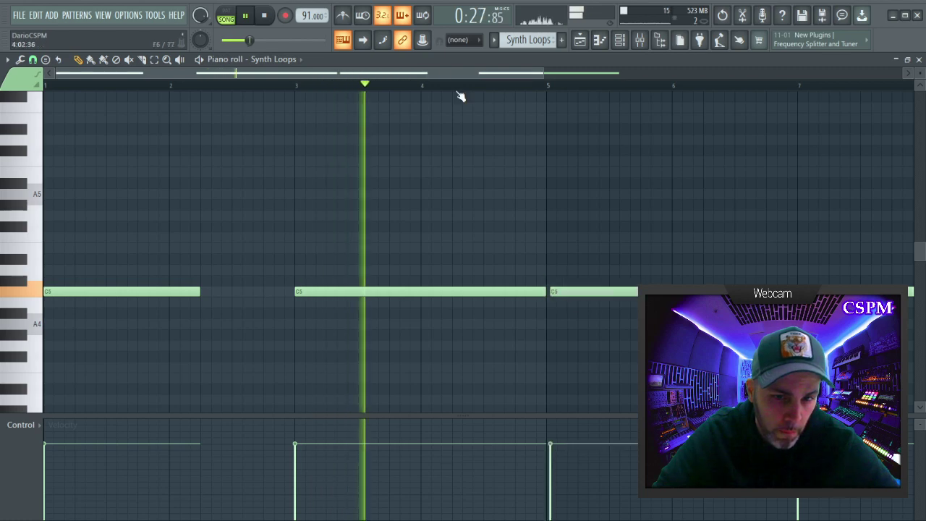
left_click(33, 59)
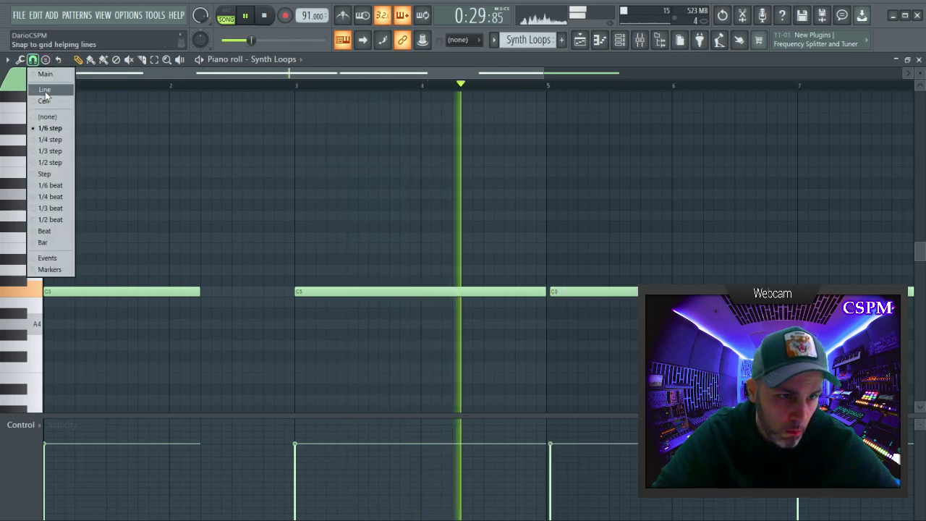
left_click(45, 89)
right_click(593, 293)
left_click(550, 293)
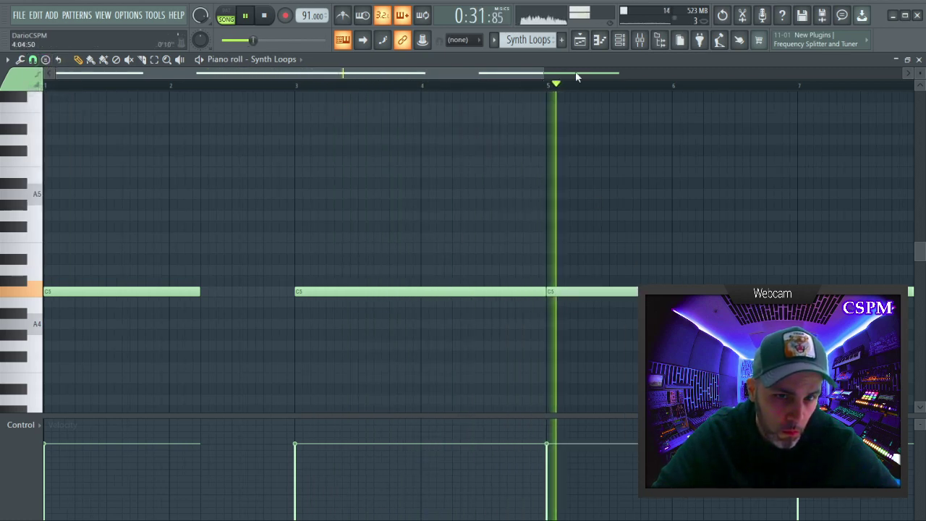
left_click_drag(544, 73, 774, 84)
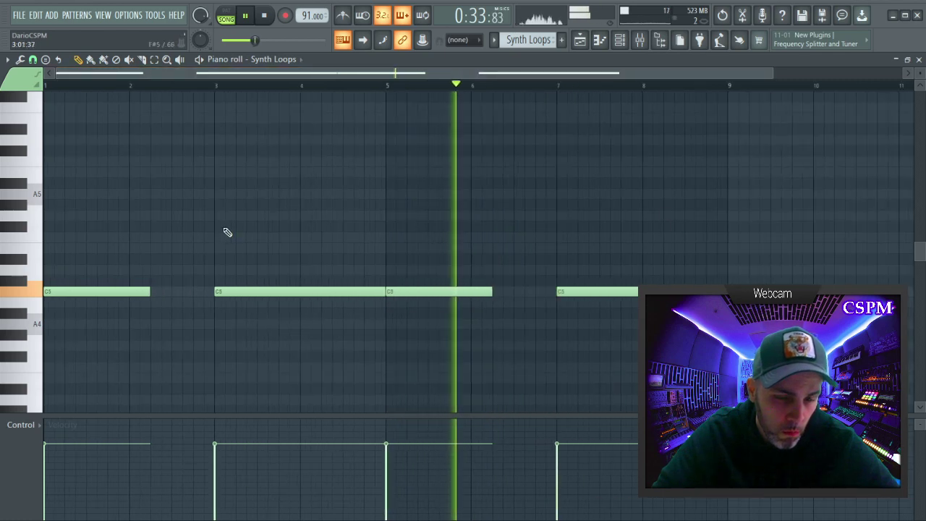
left_click(919, 60)
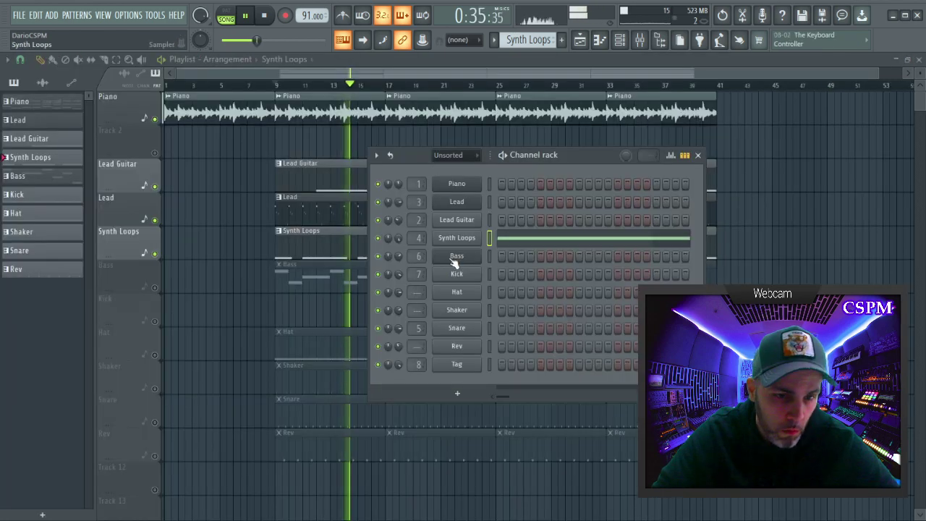
Add Fruity parametric EQ 2 to the Loops insert and move it to the first effect slot.
double_click(417, 239)
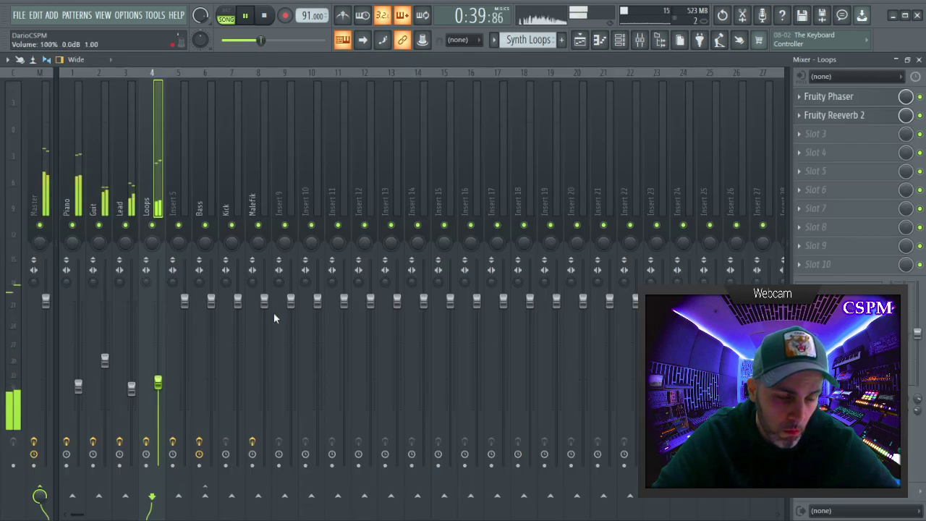
left_click(805, 136)
left_click(831, 170)
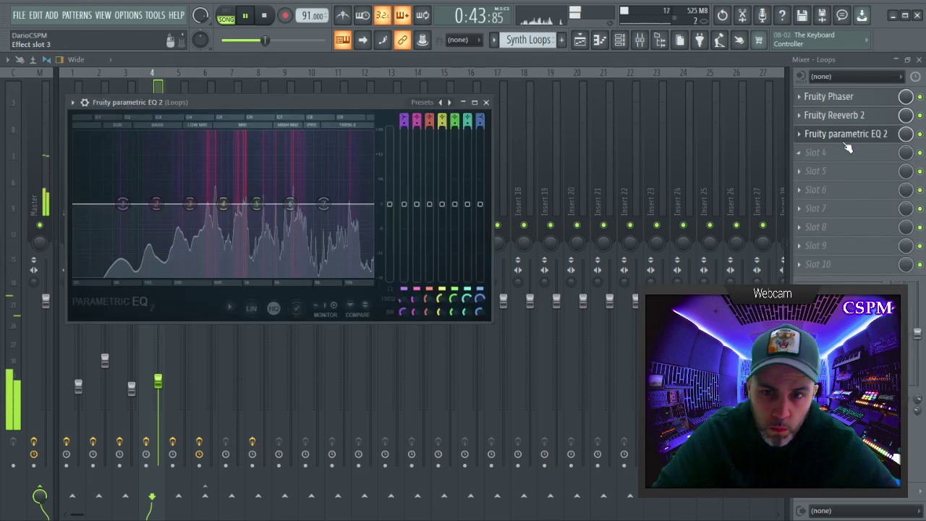
scroll(845, 137, "up", 1)
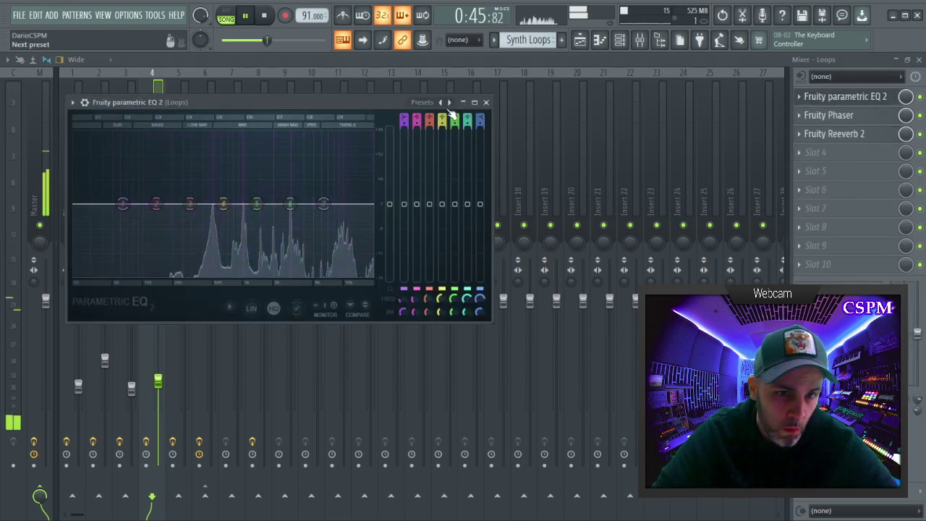
Load the Work preset in the Loops insert's parametric EQ and raise the band 1 high-pass cutoff.
left_click(423, 102)
left_click(469, 136)
left_click_drag(364, 205, 372, 204)
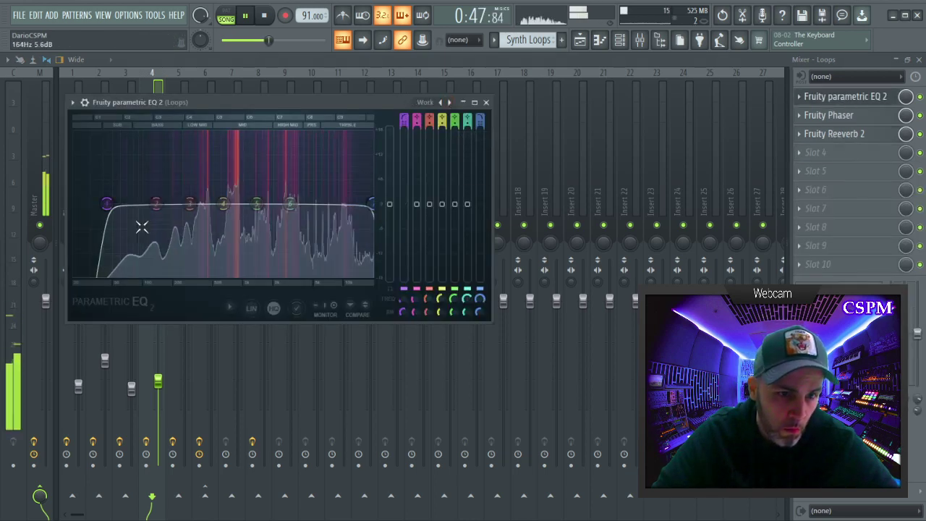
left_click_drag(107, 205, 167, 204)
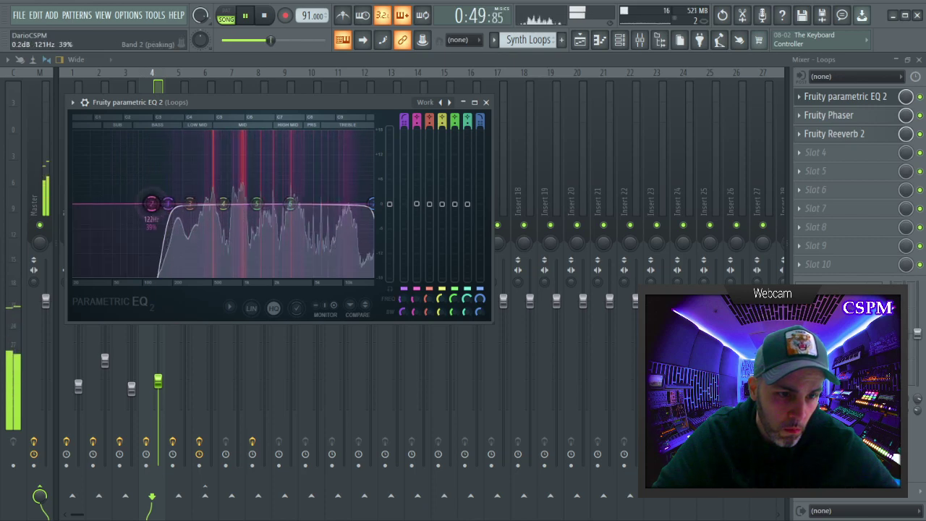
Disable band 2 of the Loops EQ and move band 3 up into the high range with a slight boost.
right_click(151, 202)
mouse_move(170, 235)
left_click(204, 236)
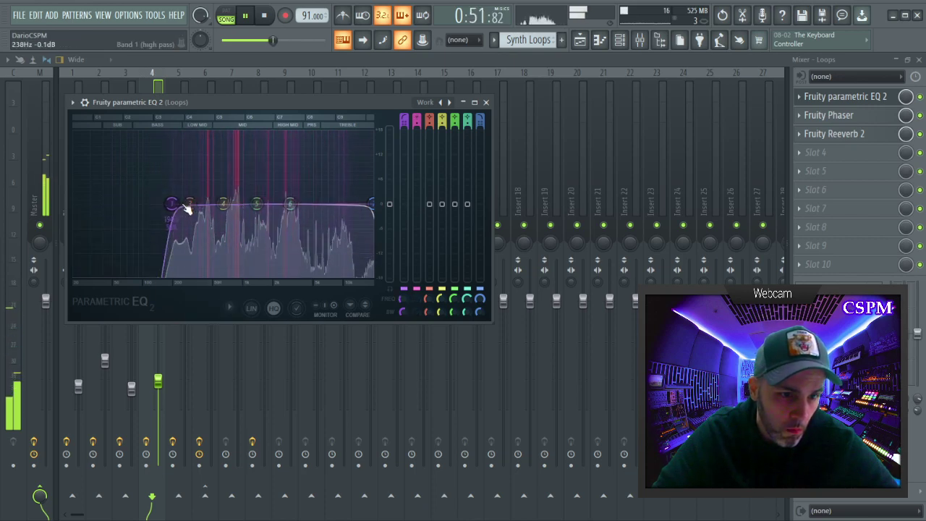
left_click_drag(190, 204, 327, 198)
Unmute the Bass track in the playlist and restart playback from bar 9.
key("F9")
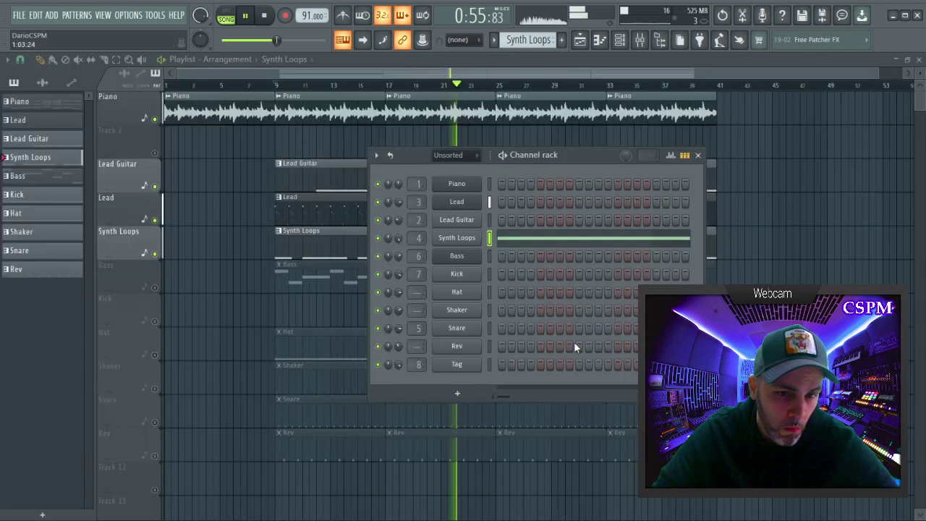
left_click(155, 287)
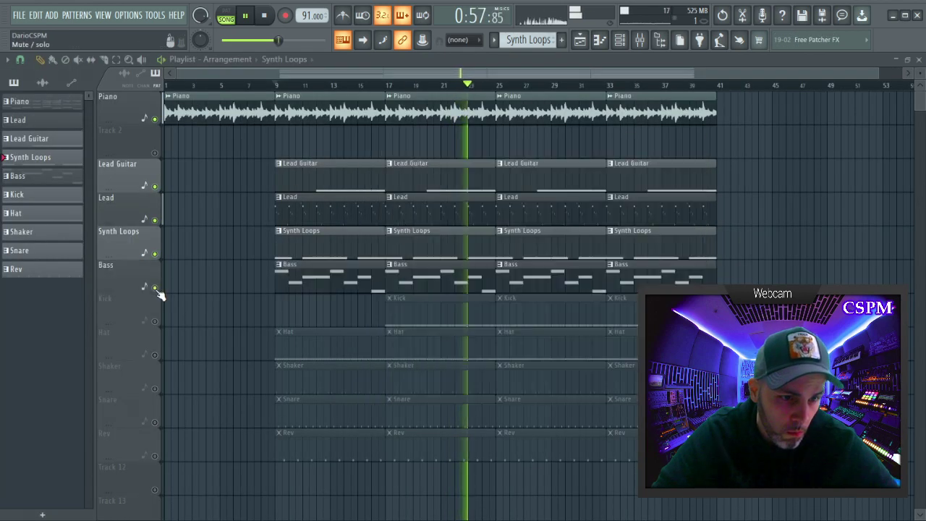
left_click(279, 85)
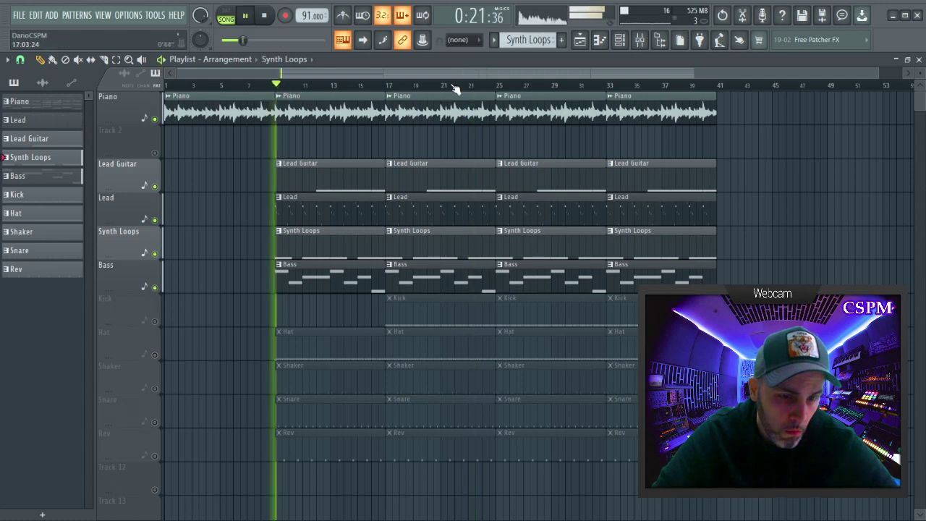
Go to the Bass channel's mixer insert and lower its volume to about 57%.
left_click(641, 42)
left_click(641, 42)
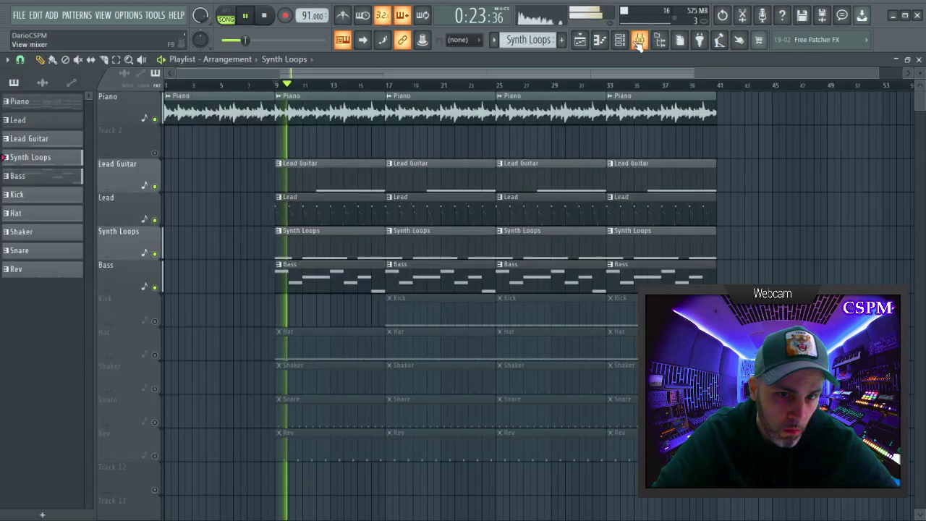
left_click(630, 42)
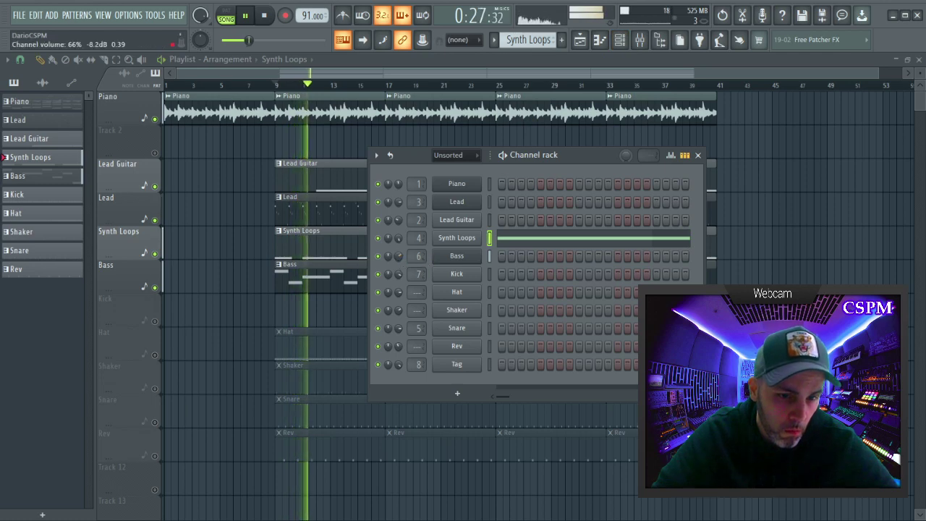
double_click(412, 256)
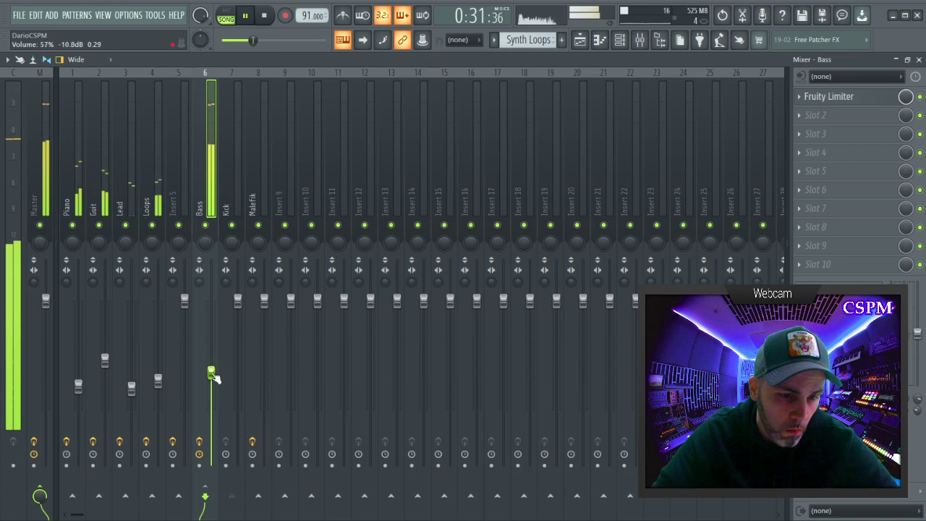
Add Fruity parametric EQ 2 to the Bass insert's second effect slot and load its Work preset.
left_click(815, 119)
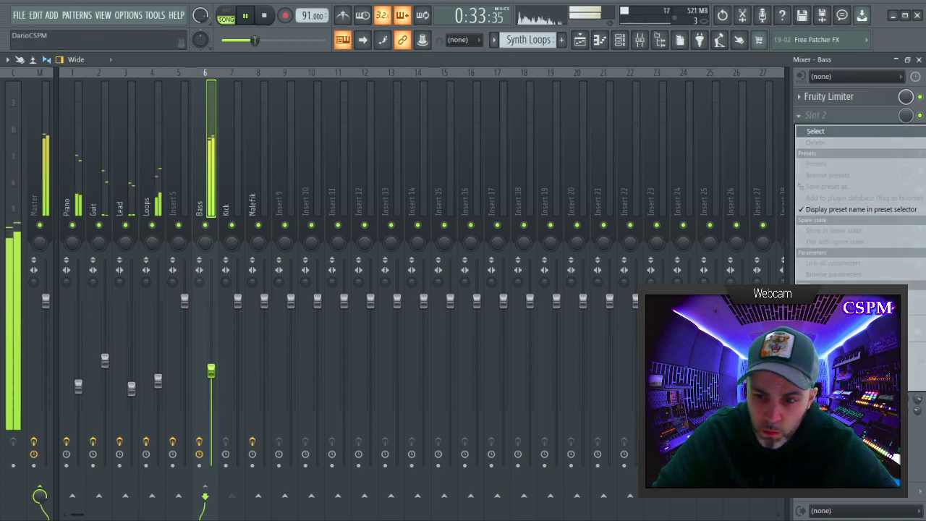
left_click(842, 142)
right_click(500, 227)
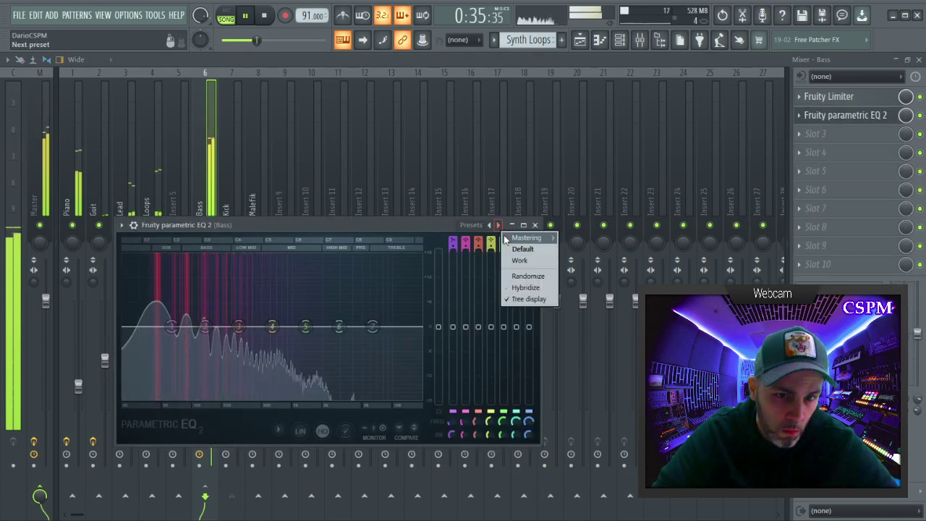
left_click(520, 260)
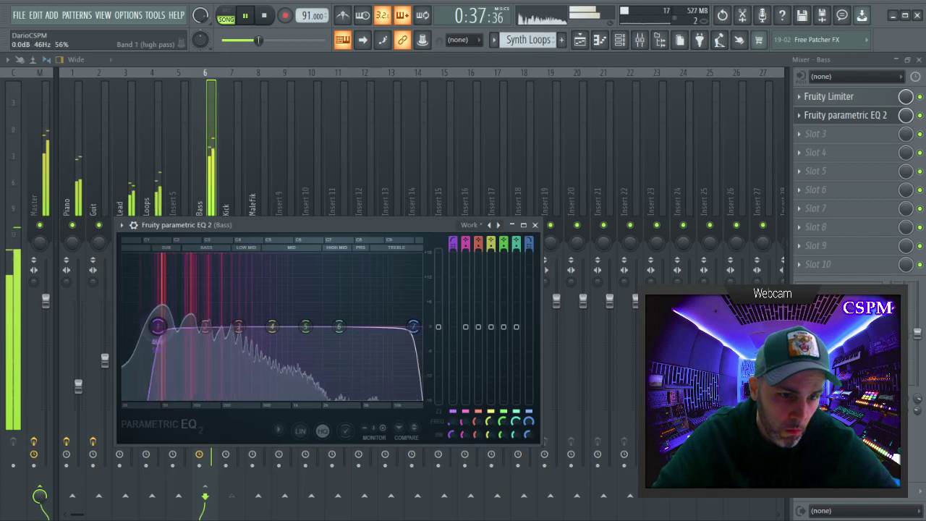
Fine-tune the Bass EQ's band 1 high-pass, pull the band 7 low-pass cutoff well down, and close the EQ.
left_click_drag(158, 327, 155, 328)
left_click_drag(414, 328, 338, 327)
key("Escape")
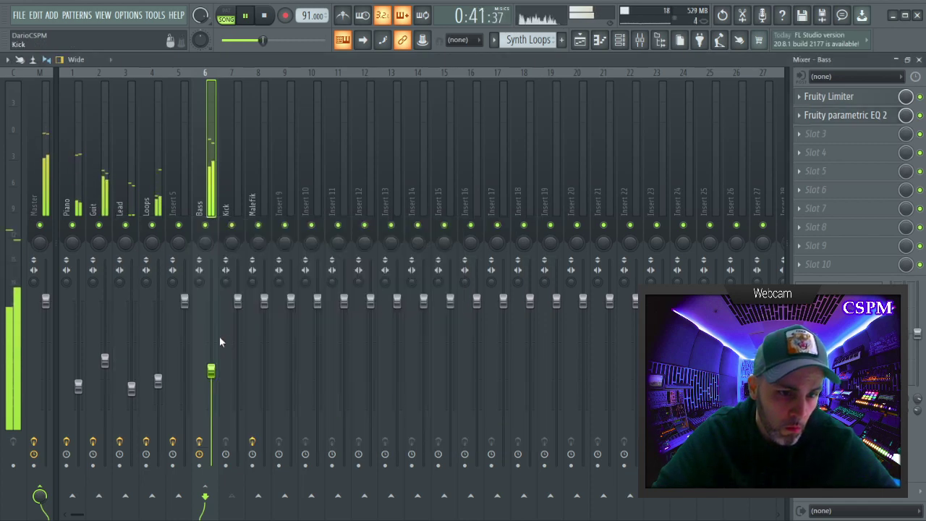
Unmute the Kick track in the playlist.
key("F6")
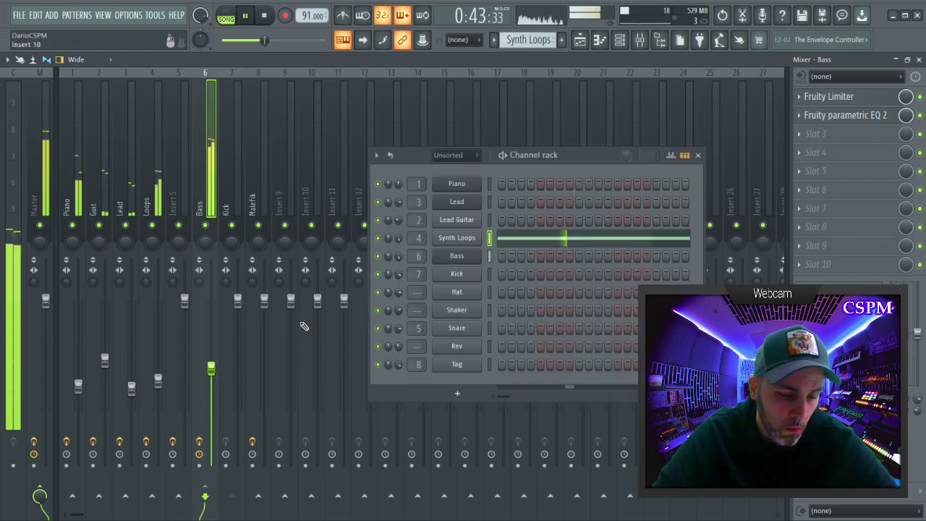
key("F5")
key("F6")
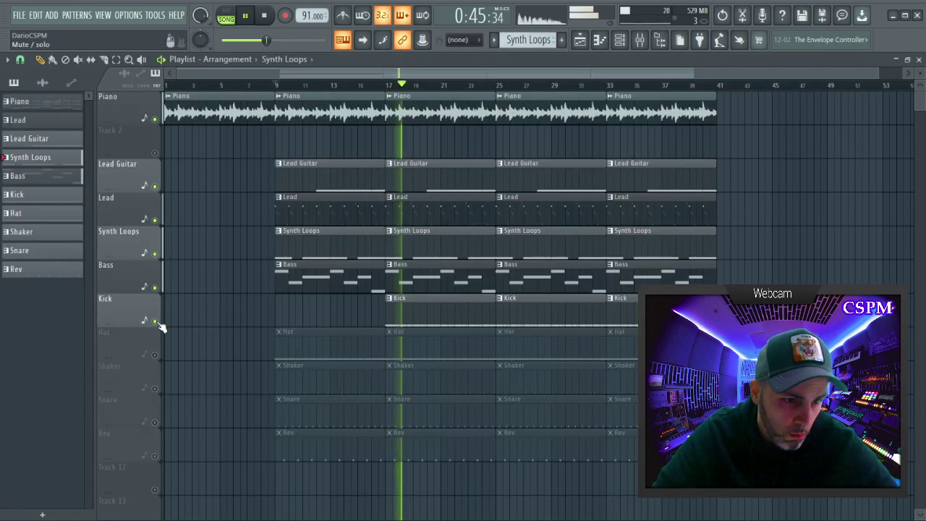
Select the Kick mixer insert and lower its volume to about 90%.
left_click(639, 40)
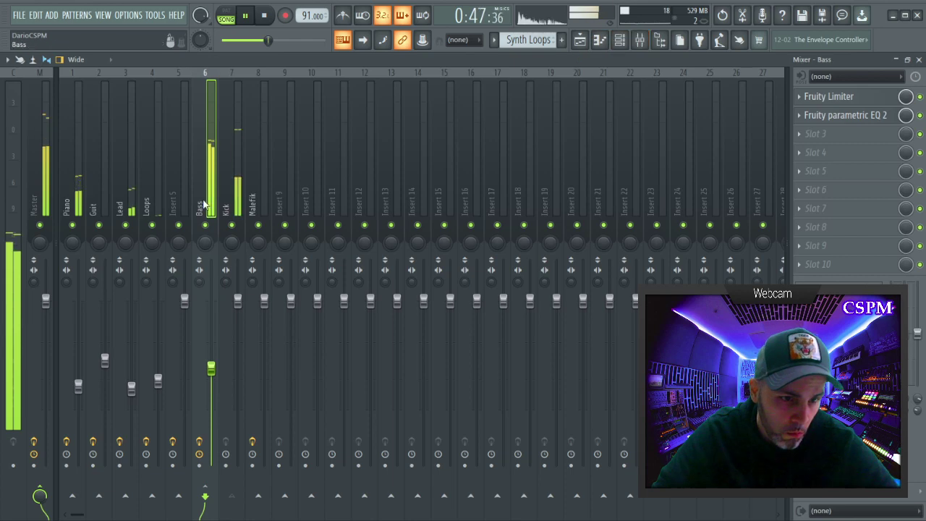
left_click(225, 207)
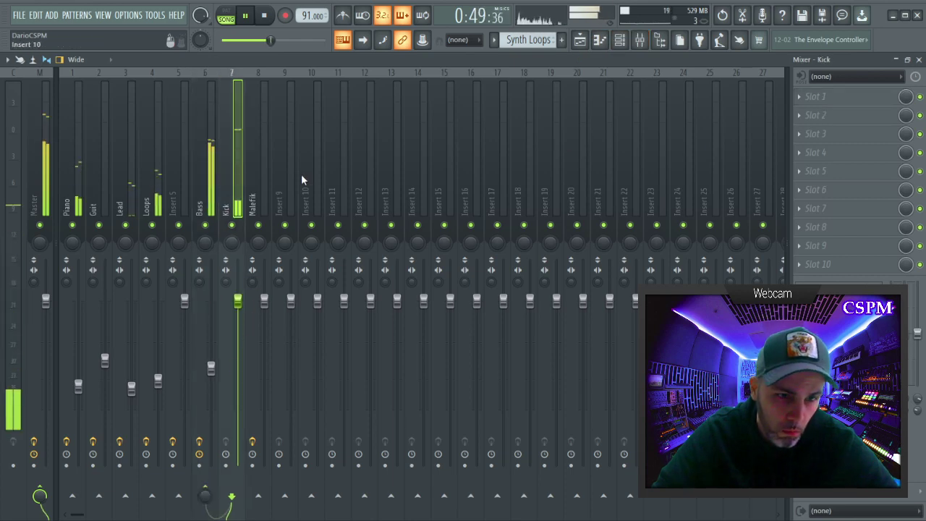
key("F5")
left_click(619, 40)
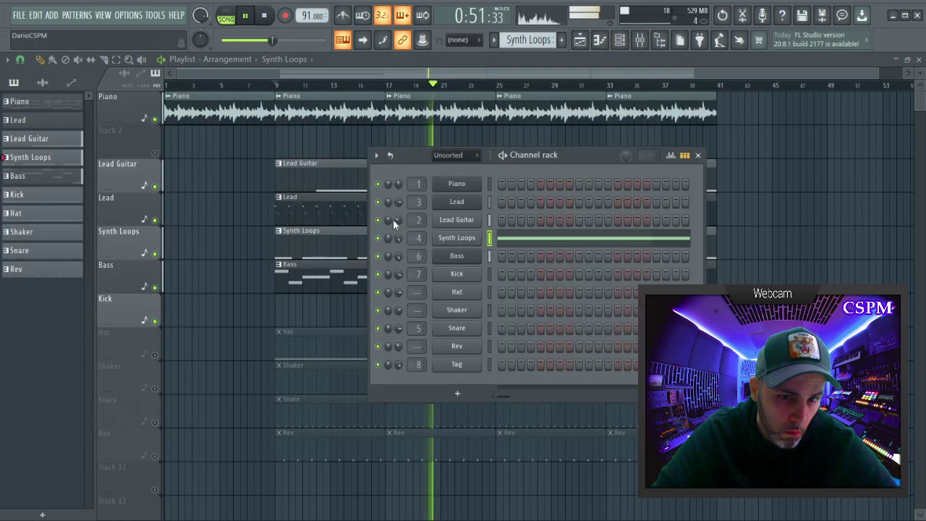
key("F9")
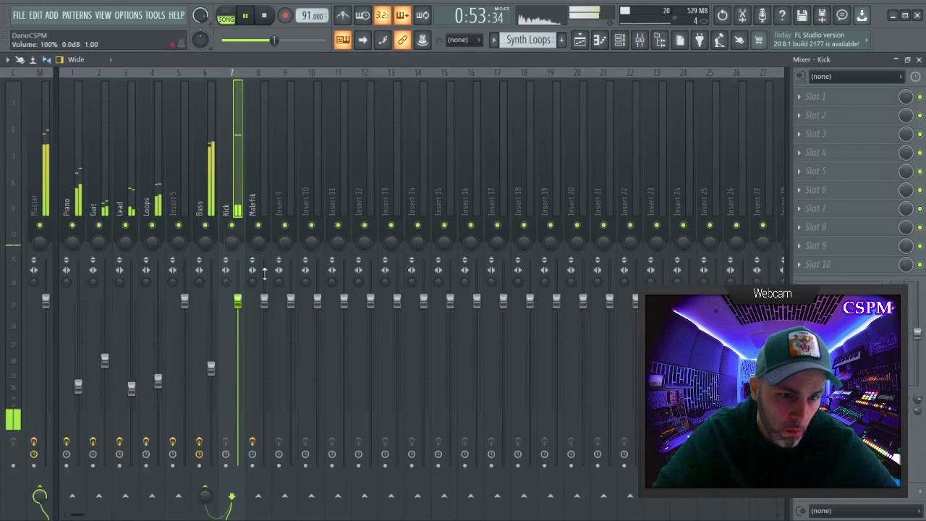
left_click_drag(237, 307, 239, 320)
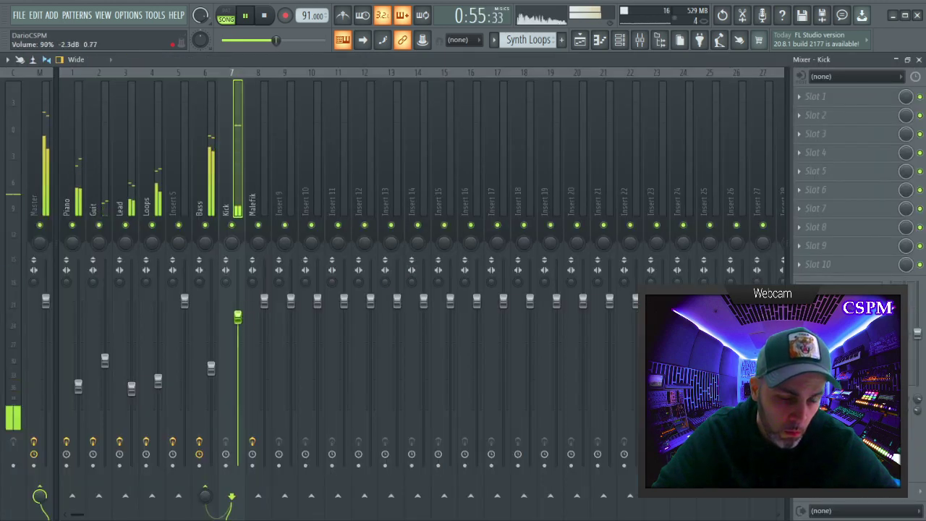
Unmute the Hat track in the playlist.
key("F9")
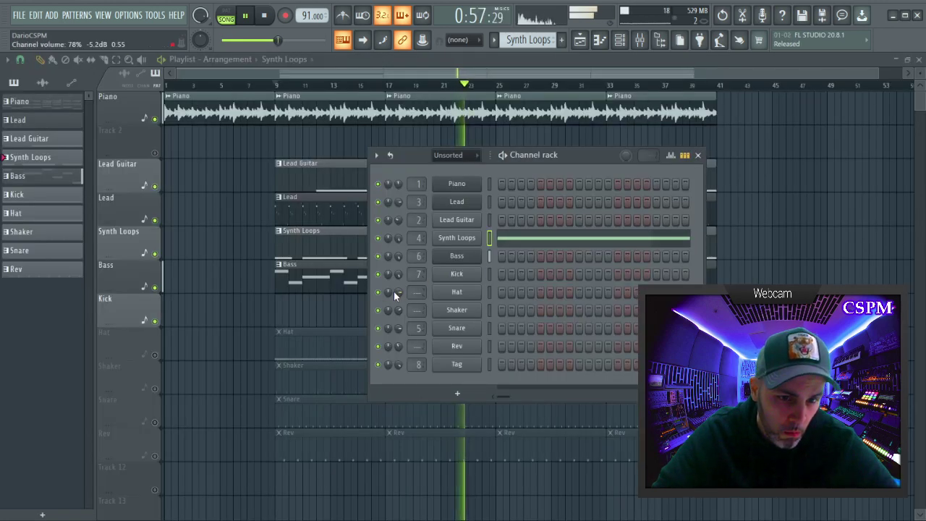
left_click(159, 358)
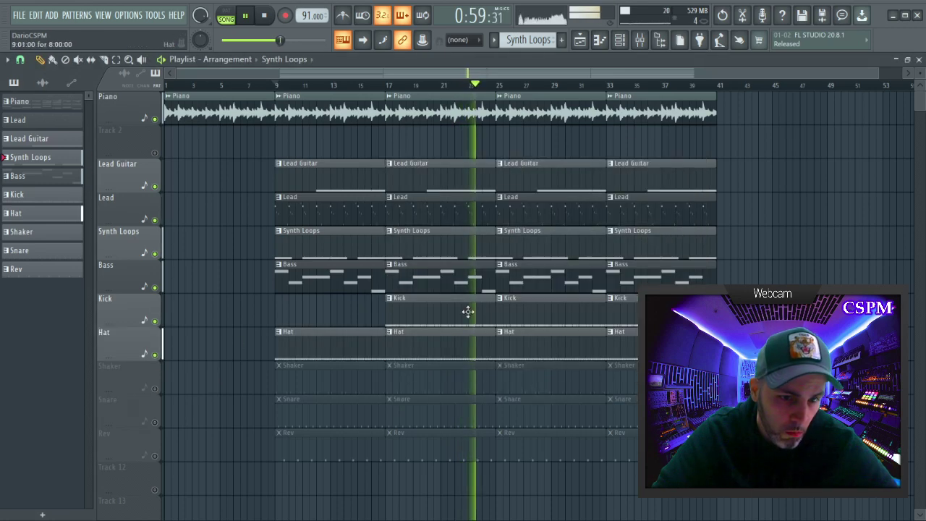
left_click(639, 41)
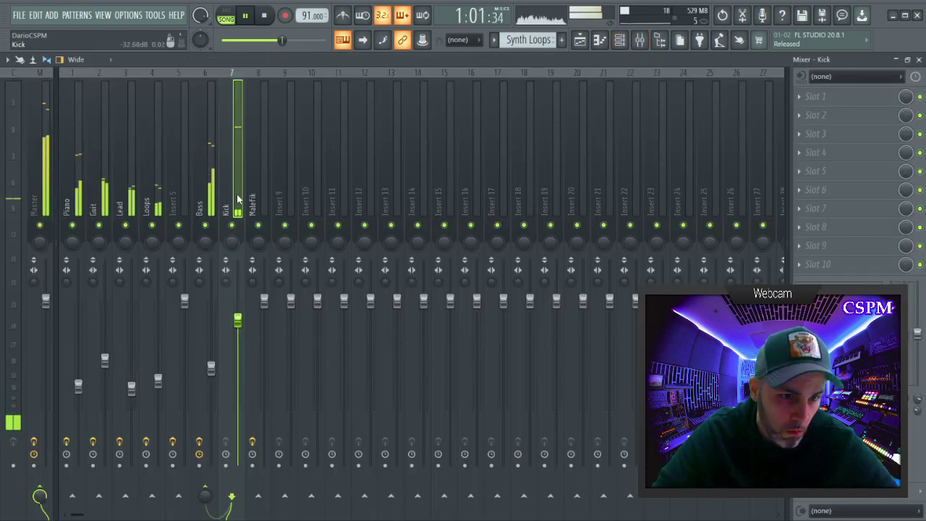
key("F9")
Route the Hat channel to mixer insert 10 from the channel rack.
left_click(605, 41)
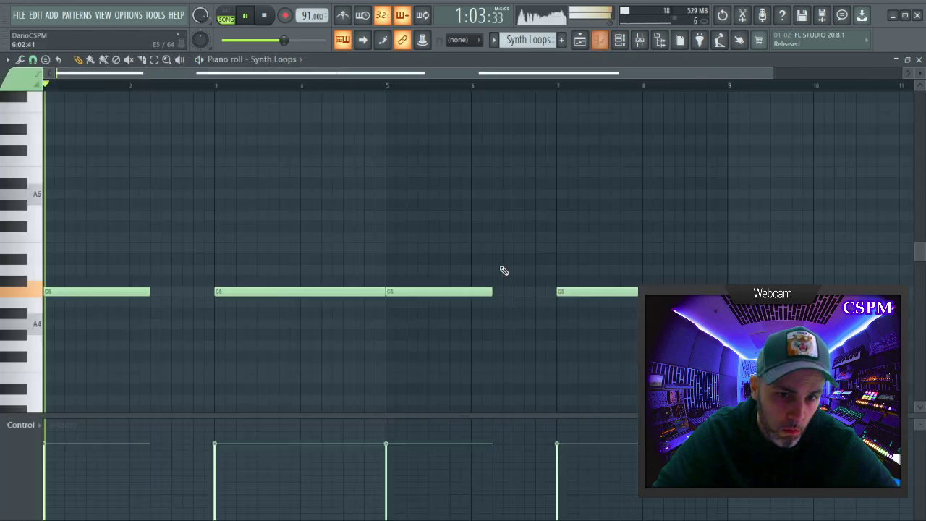
left_click(602, 41)
left_click(620, 41)
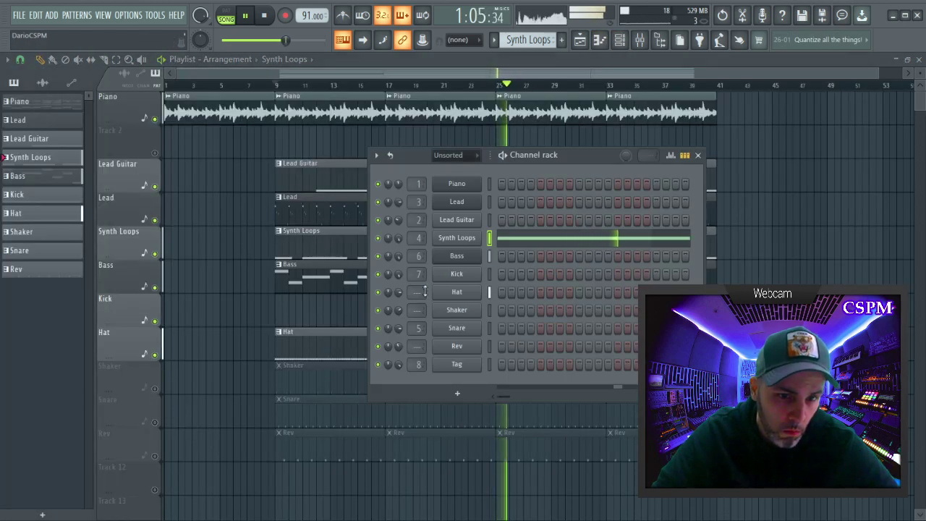
left_click_drag(416, 290, 416, 258)
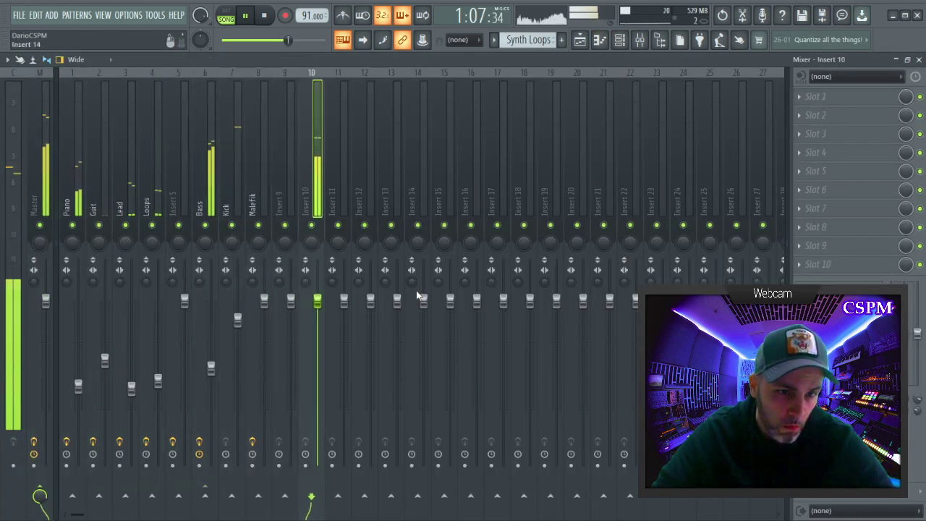
Move the hat's mixer insert to position 9 and name it Hat.
key("Left")
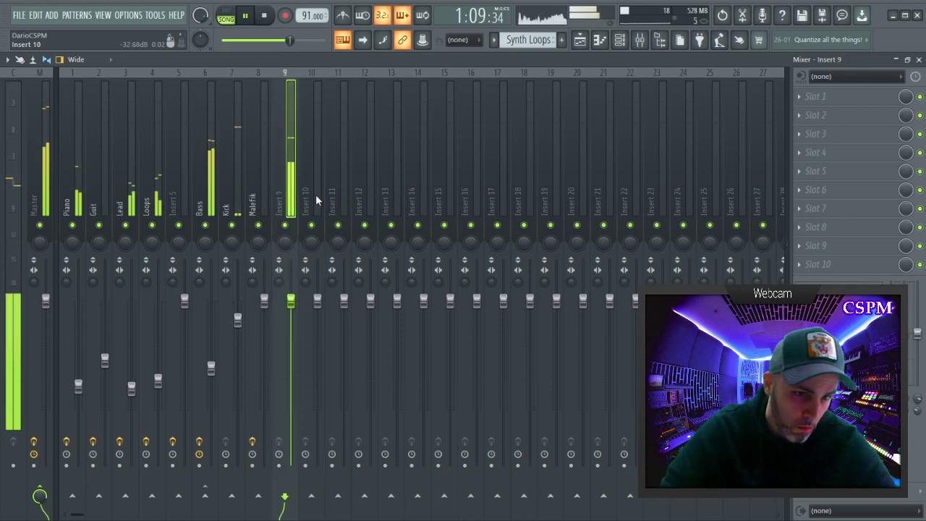
key("F2")
type("Hat")
key("Return")
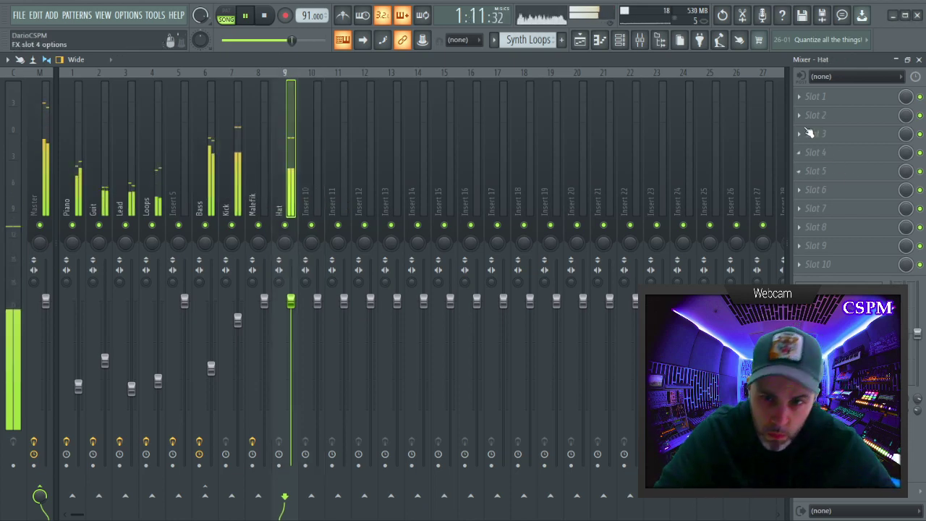
Add Fruity parametric EQ 2 with the Work preset to the Hat insert and raise its high-pass cutoff into the midrange.
left_click(800, 98)
left_click(923, 191)
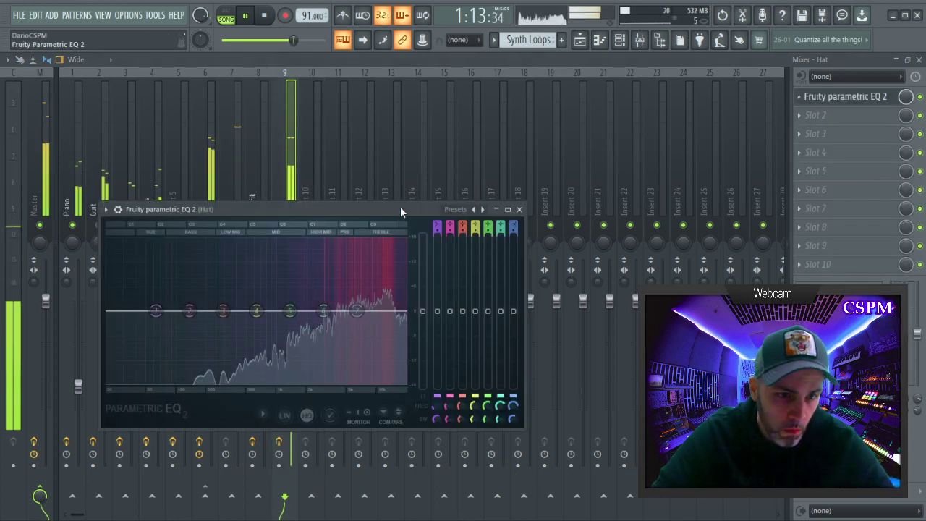
right_click(483, 210)
left_click(502, 243)
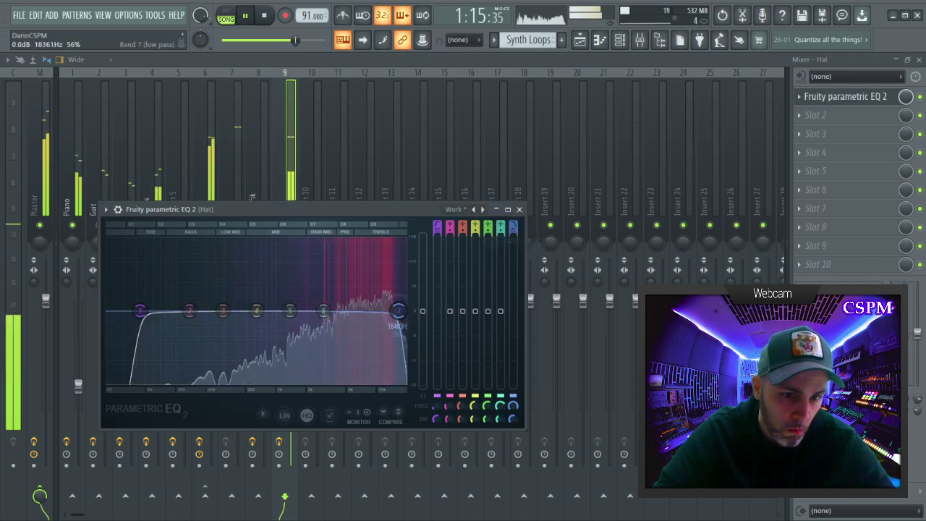
left_click_drag(134, 311, 257, 311)
Disable bands 2 and 3 of the Hat EQ, move band 4 into the treble with a slight boost, and close the EQ.
right_click(190, 312)
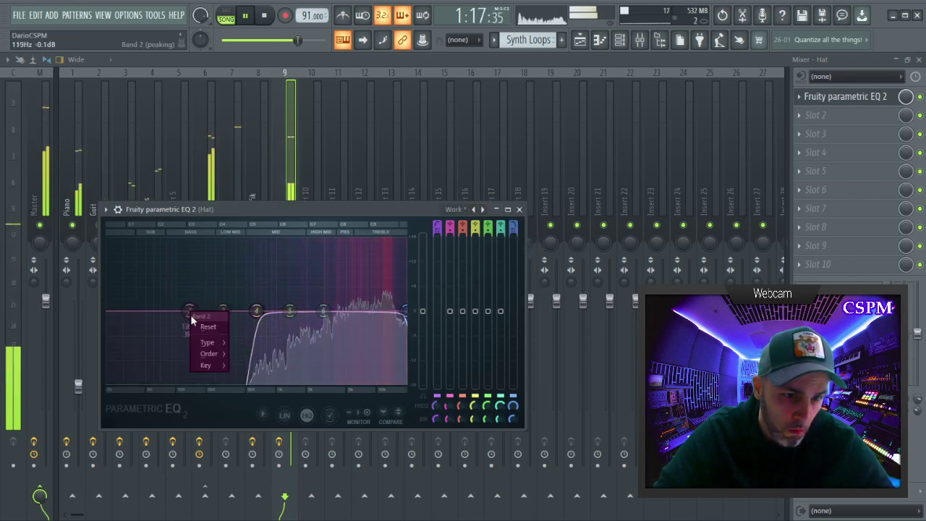
left_click(243, 342)
right_click(224, 312)
mouse_move(246, 342)
left_click(275, 342)
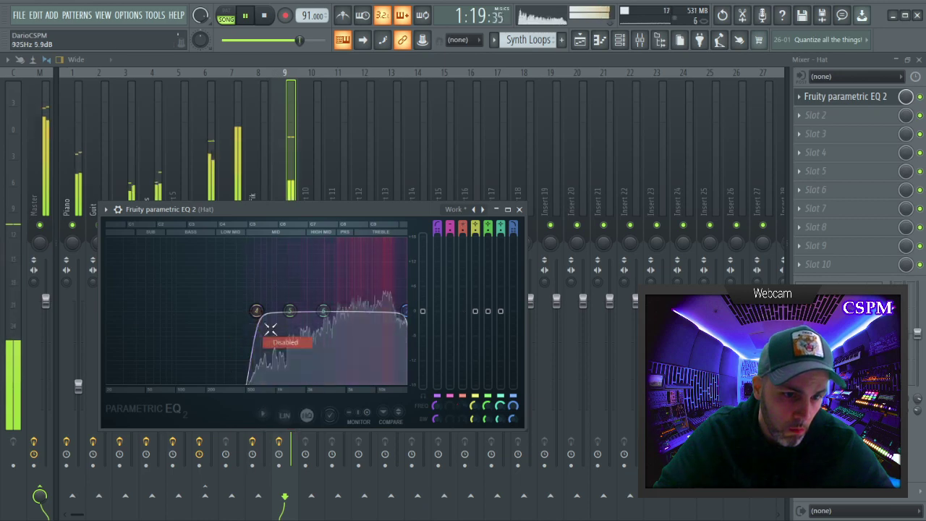
left_click_drag(257, 312, 383, 302)
key("Escape")
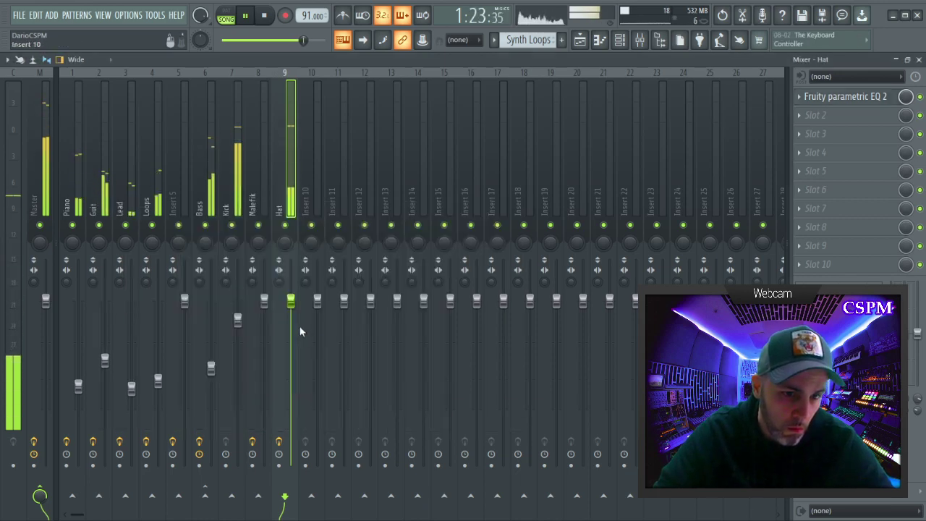
Add Fruity Reeverb 2 to the Hat insert's second effect slot and reduce its mix level to about 55%.
left_click(800, 117)
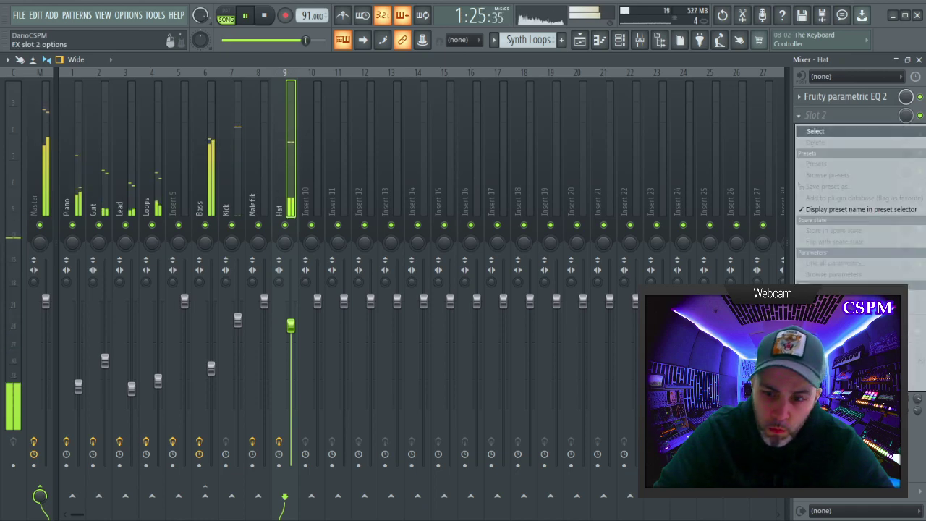
left_click(724, 131)
key("Escape")
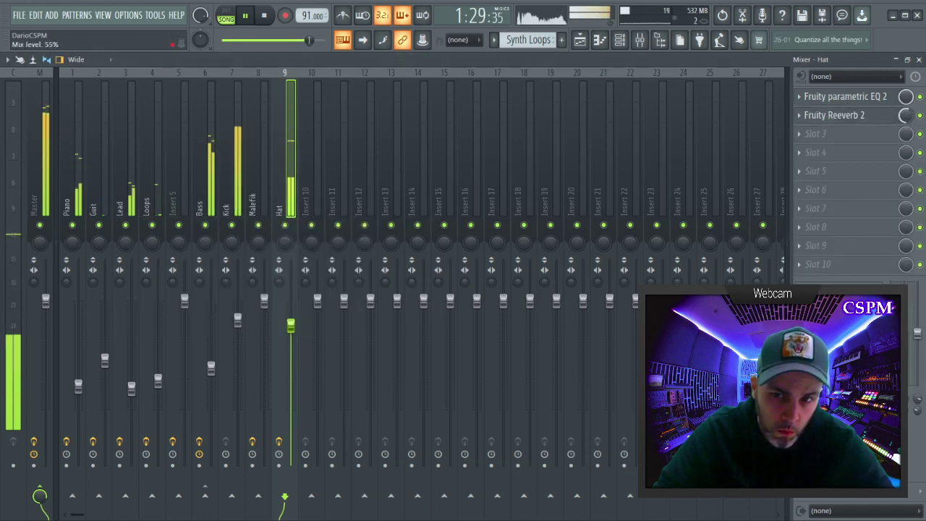
Set the Hat reverb's high damping to about 8.6 kHz, enlarge its room size and adjust the decay, closing the plugin when done.
left_click(839, 115)
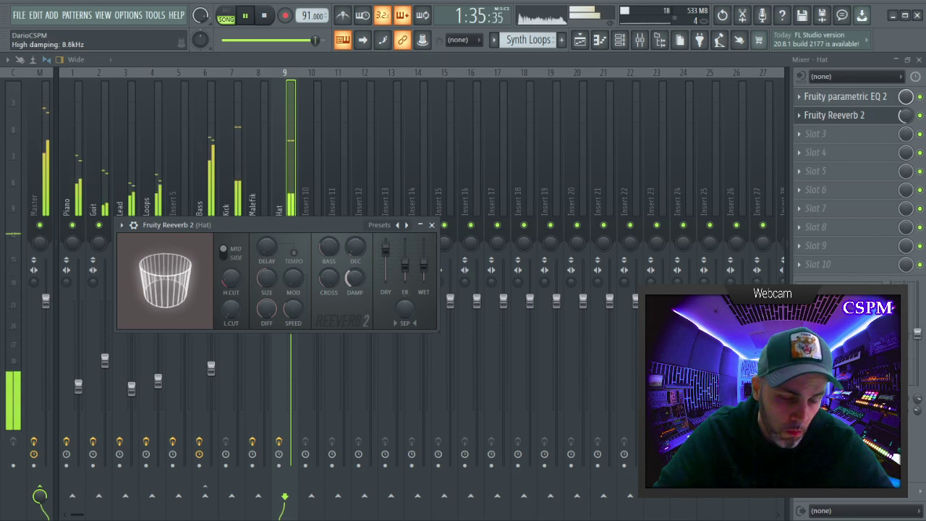
mouse_move(276, 245)
left_mouse_down()
mouse_move(276, 231)
mouse_move(269, 265)
left_mouse_up()
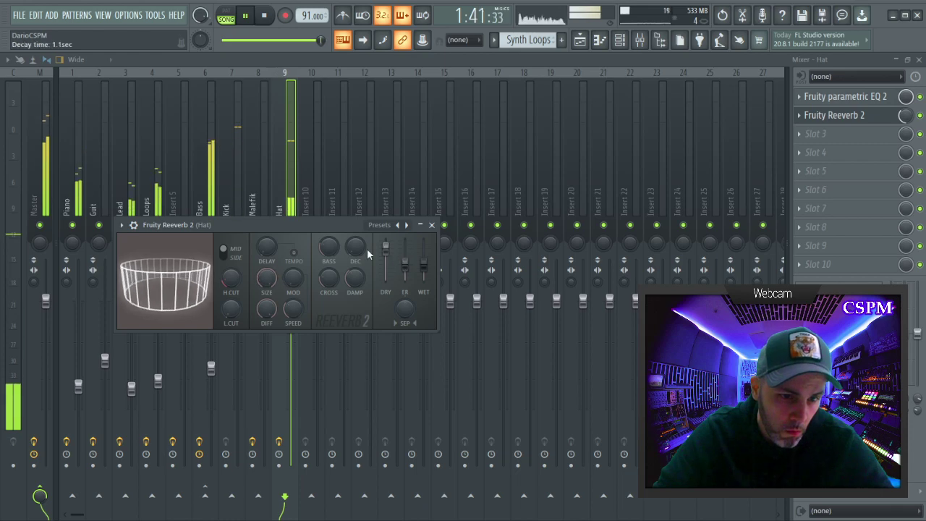
left_click_drag(359, 247, 360, 241)
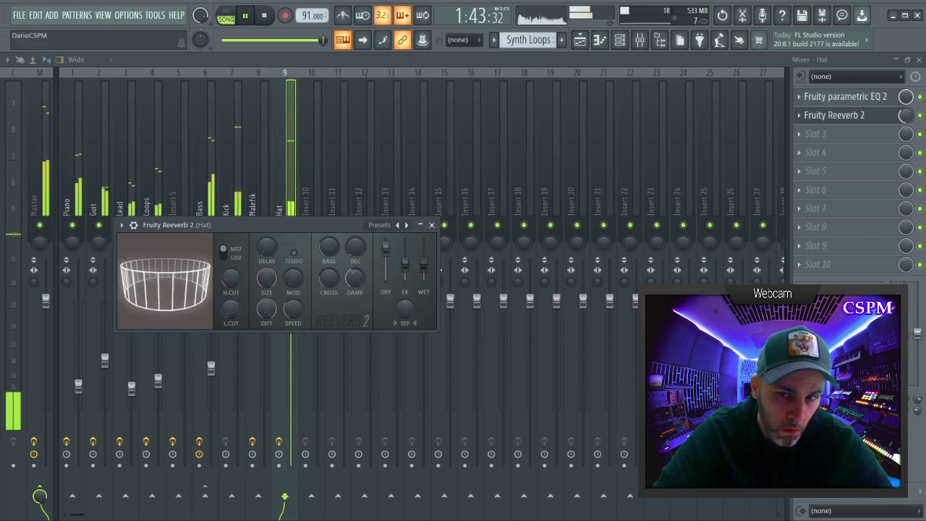
left_click(432, 225)
Unmute the Shaker track in the playlist and play the arrangement from bar 9.
key("F9")
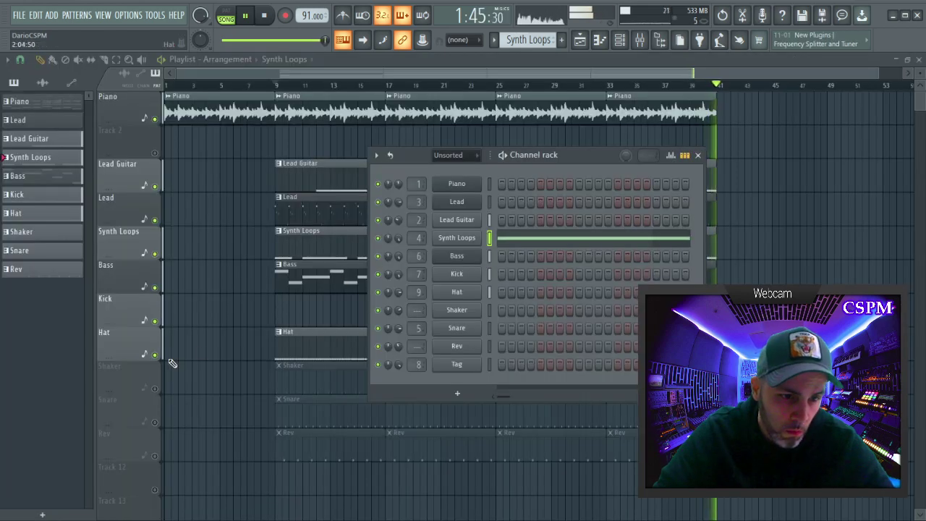
key("F6")
left_click(154, 388)
left_click(277, 86)
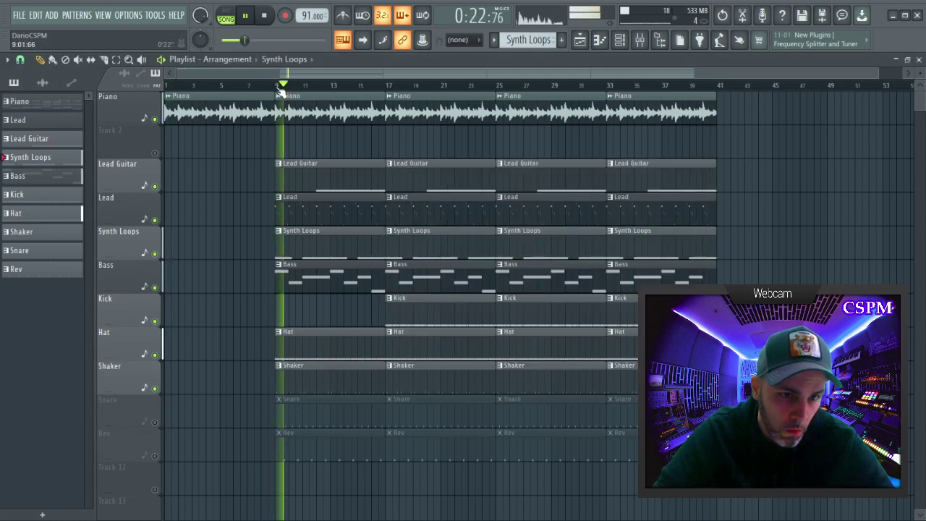
Set the playlist snap to Line and raise the channel rack's main swing to about 24%.
left_click(22, 60)
left_click(32, 89)
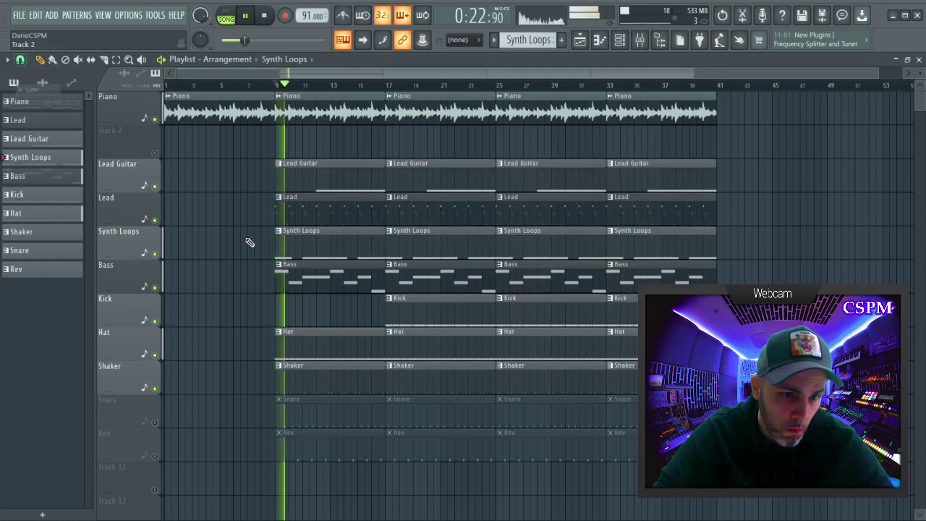
left_click(620, 40)
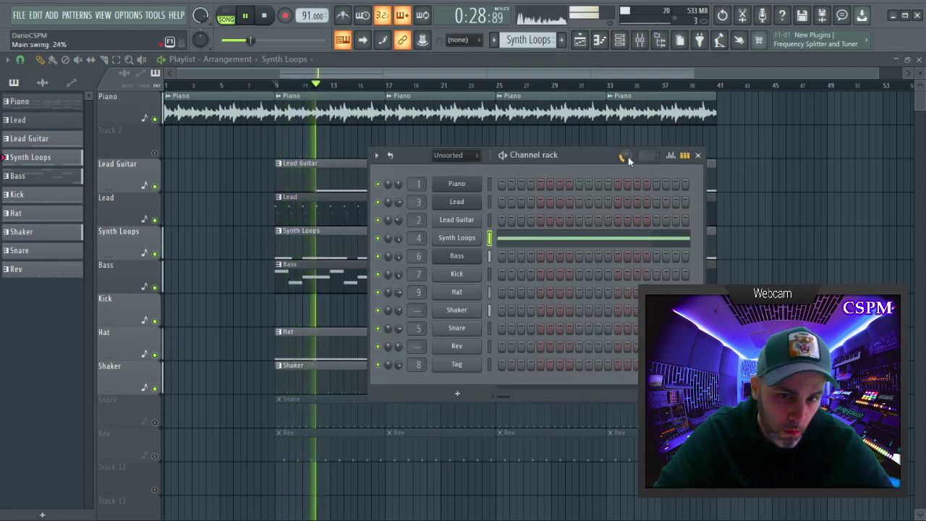
Unmute the Snare and Rev tracks, and route the Rev channel to mixer insert 10, naming it Rev.
left_click(155, 422)
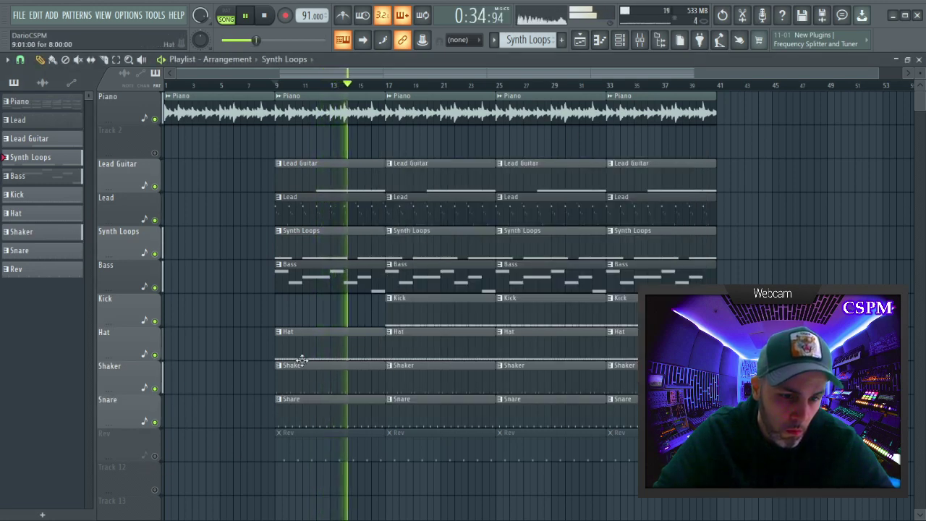
left_click(154, 456)
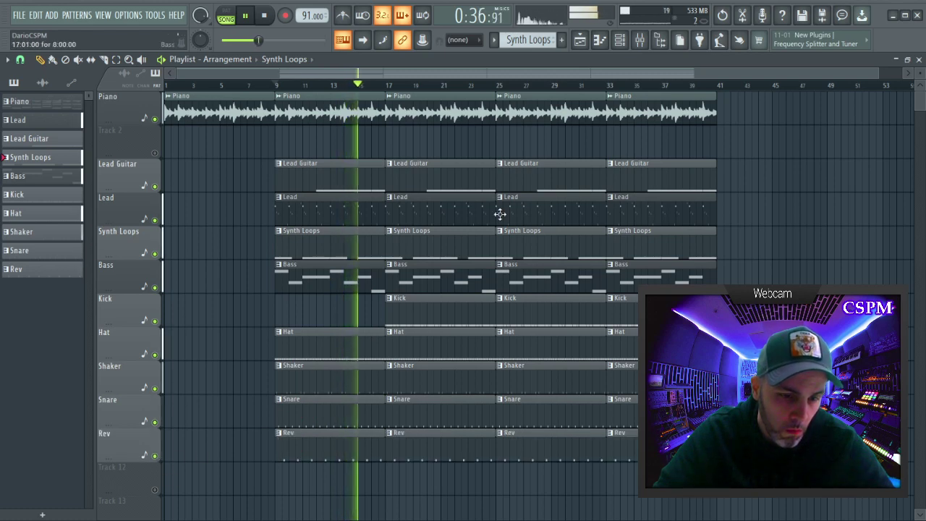
left_click(620, 40)
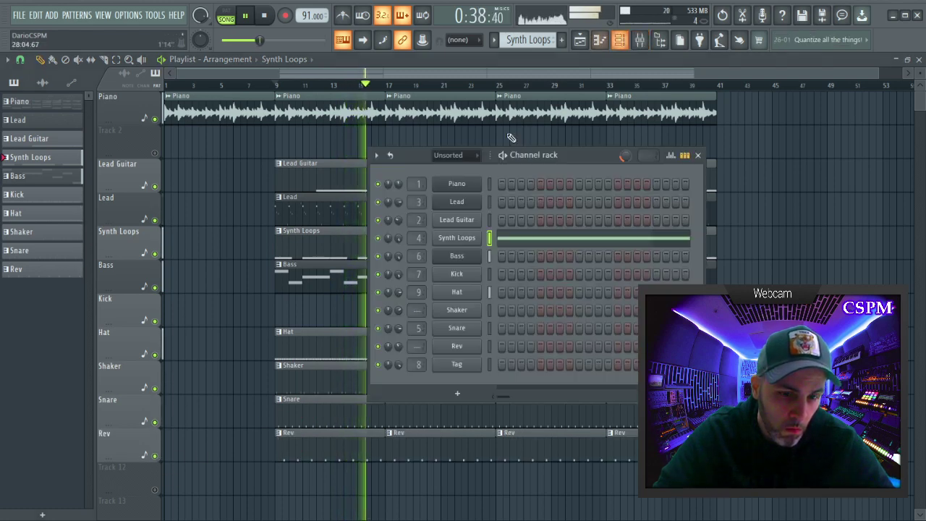
double_click(420, 346)
left_click_drag(419, 346, 419, 325)
key("F2")
type("Rev")
key("Return")
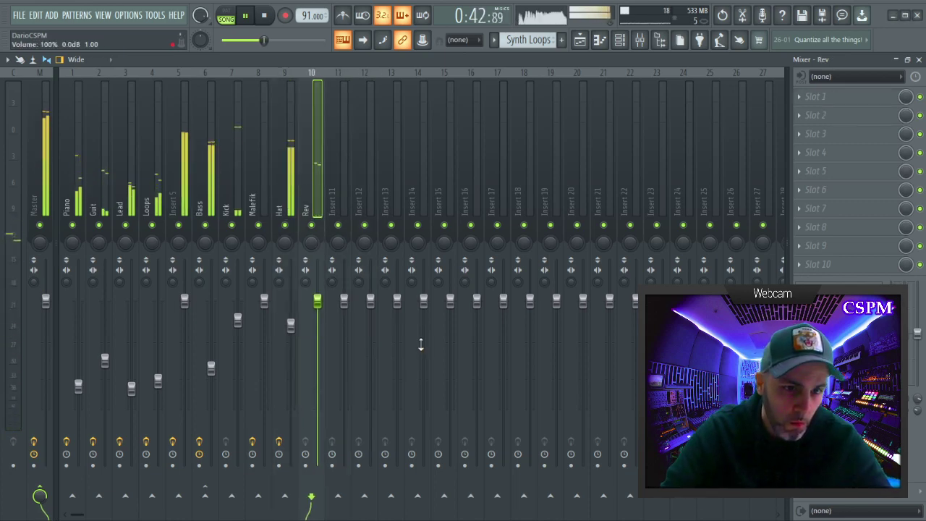
Add Fruity Reeverb 2 to the Rev insert's first effect slot with a reduced mix level, and lower the Rev fader.
left_click(815, 102)
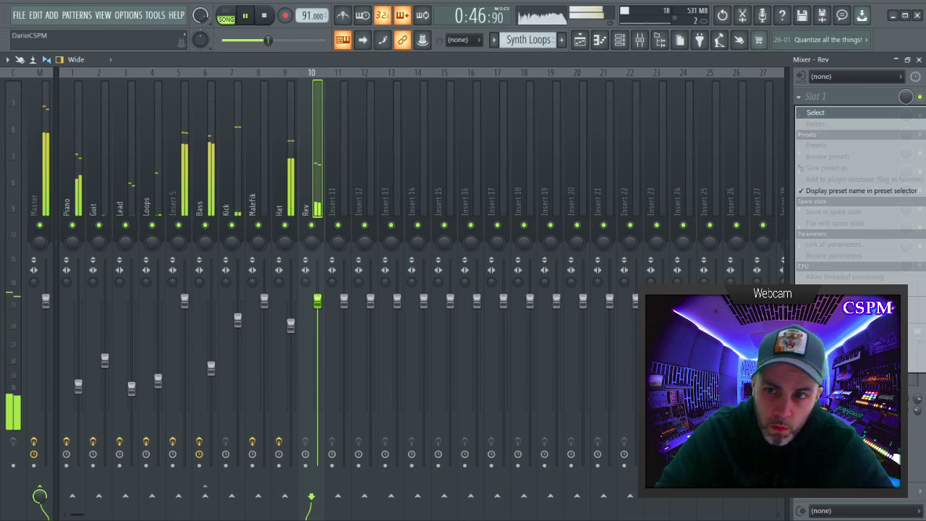
left_click(925, 260)
left_click(383, 179)
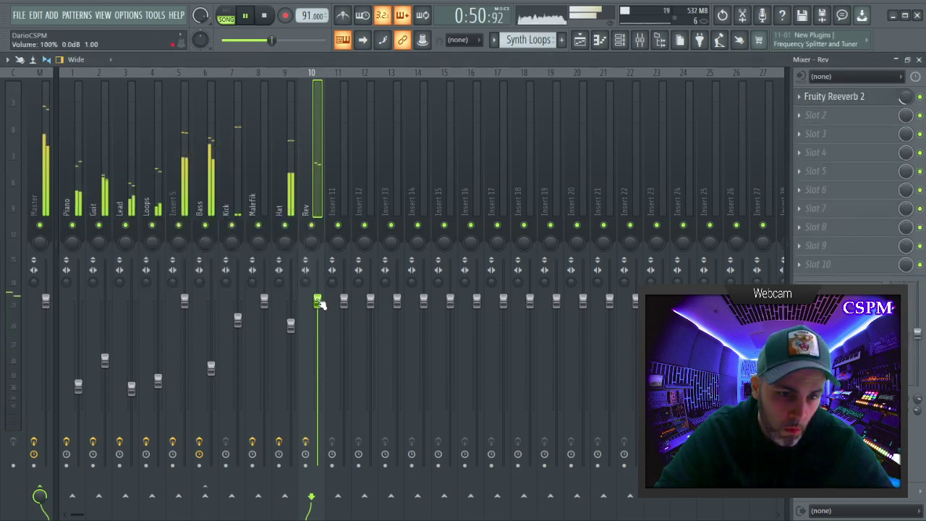
Add Fruity parametric EQ 2 with the Work preset to the Rev insert's second slot, raise its low-cut frequency and close it.
left_click(813, 121)
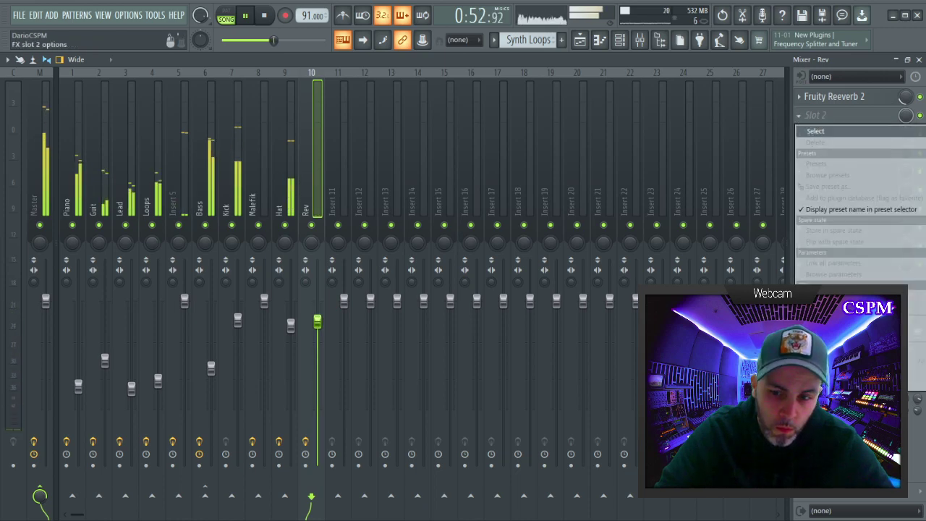
left_click(924, 260)
right_click(467, 195)
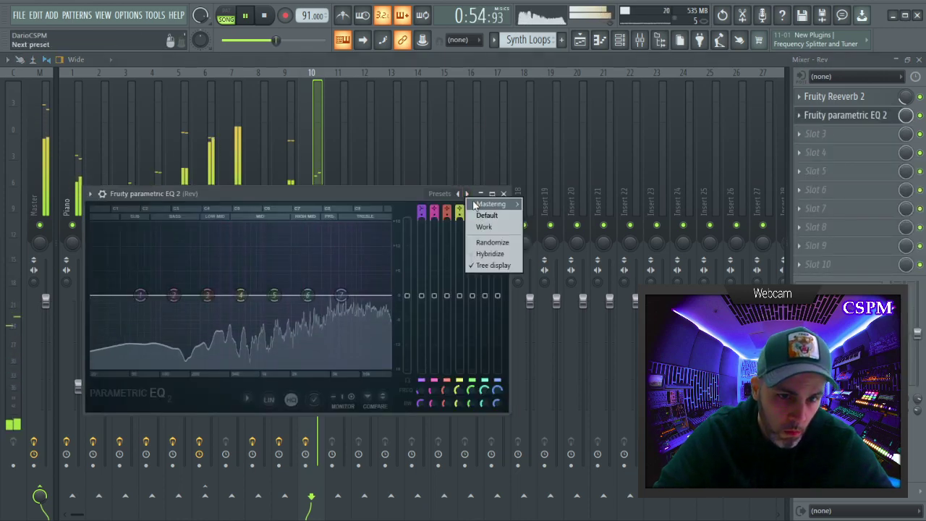
left_click(483, 227)
left_click_drag(120, 296, 358, 295)
key("Escape")
Delete the C5 notes in bars 1, 3, 5 and 7 of the Rev pattern in the piano roll.
key("F6")
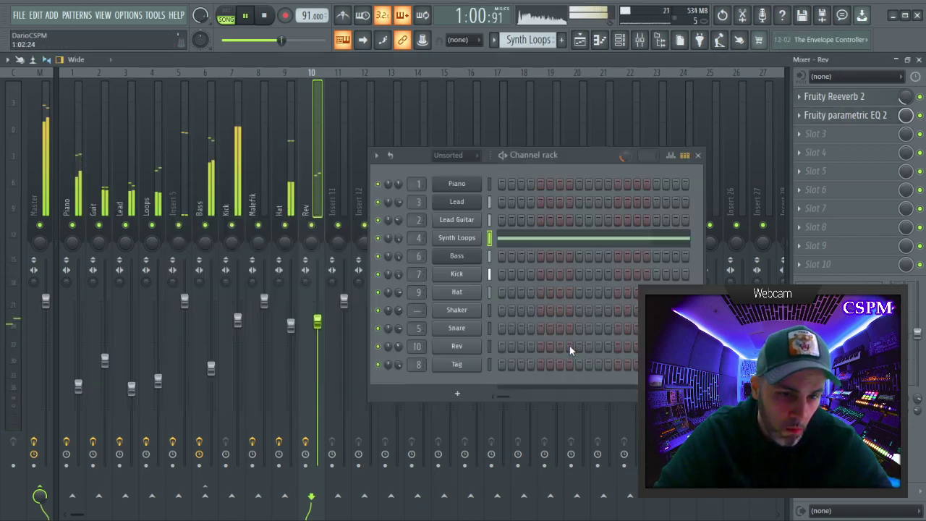
key("F5")
left_click(526, 44)
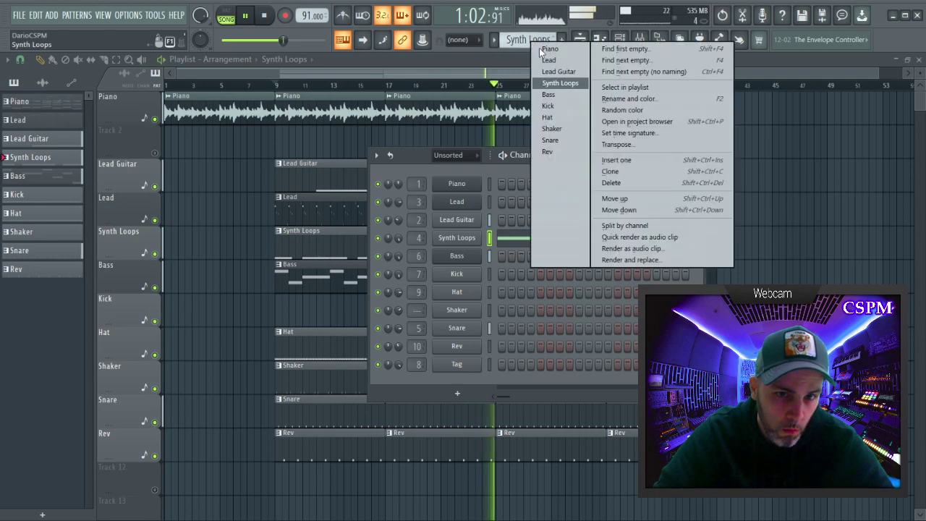
left_click(552, 152)
left_click(534, 352)
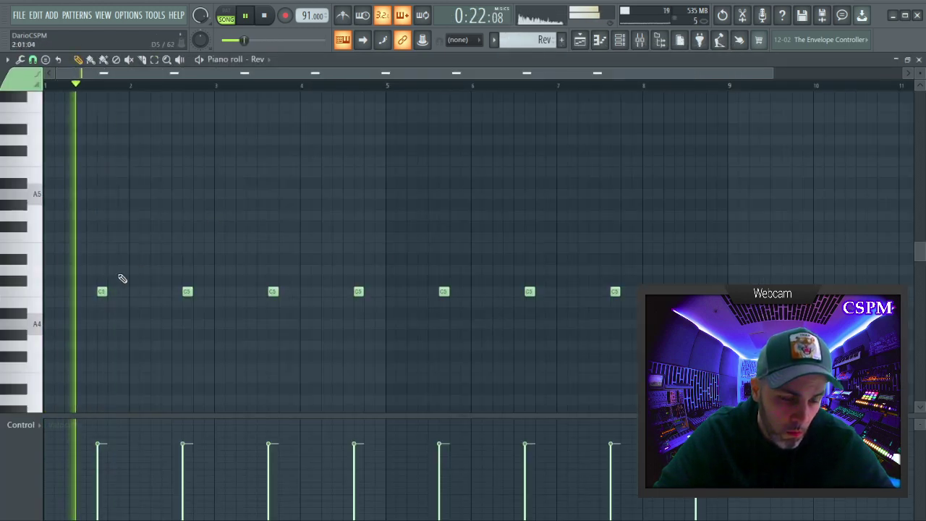
right_click(102, 291)
right_click(273, 290)
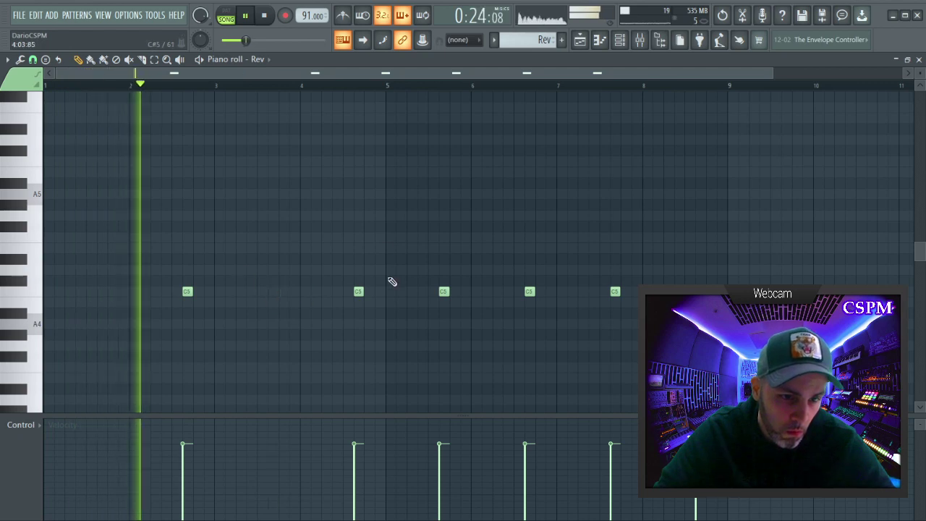
right_click(443, 291)
right_click(615, 291)
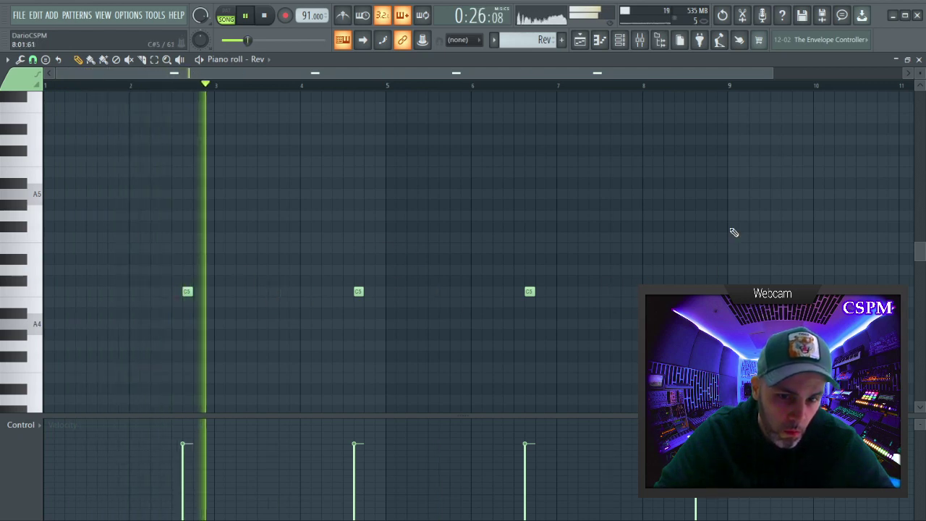
key("Escape")
Delete the Rev and Snare clips that start at bar 9 in the playlist.
key("F6")
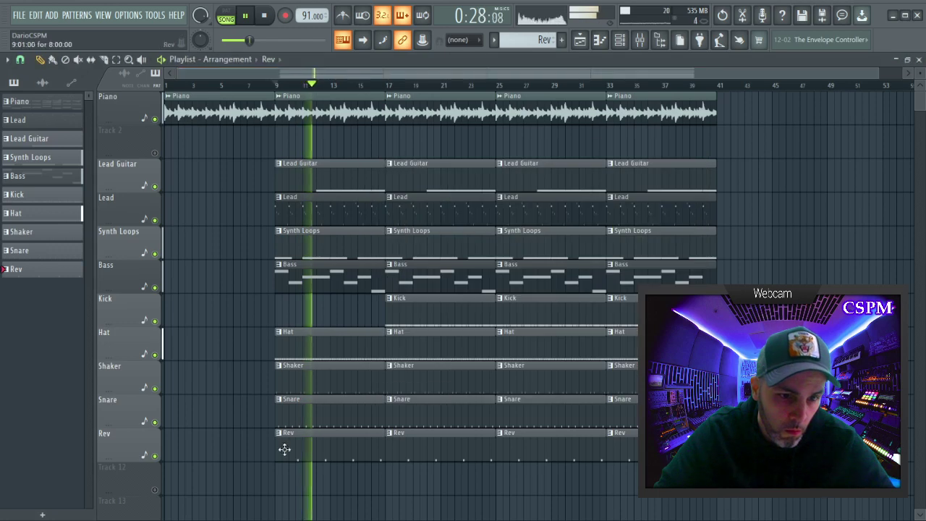
right_click(304, 449)
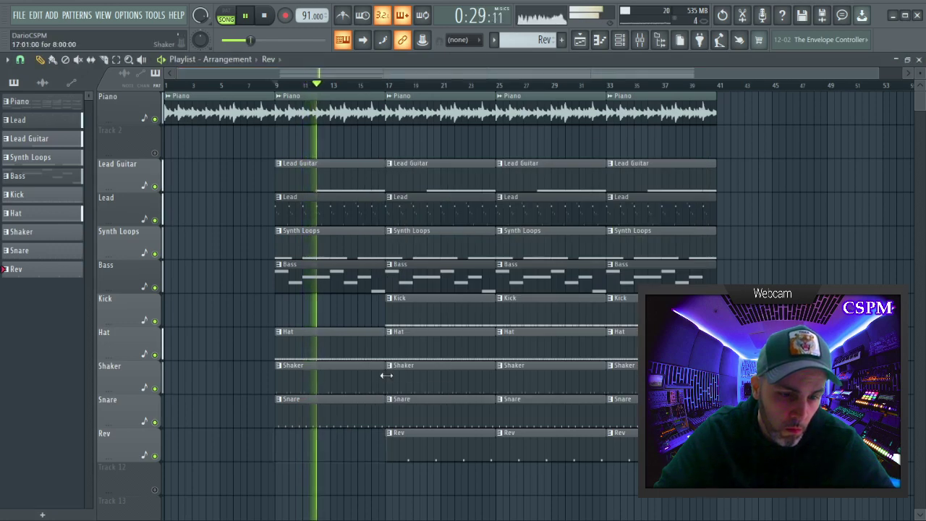
right_click(300, 412)
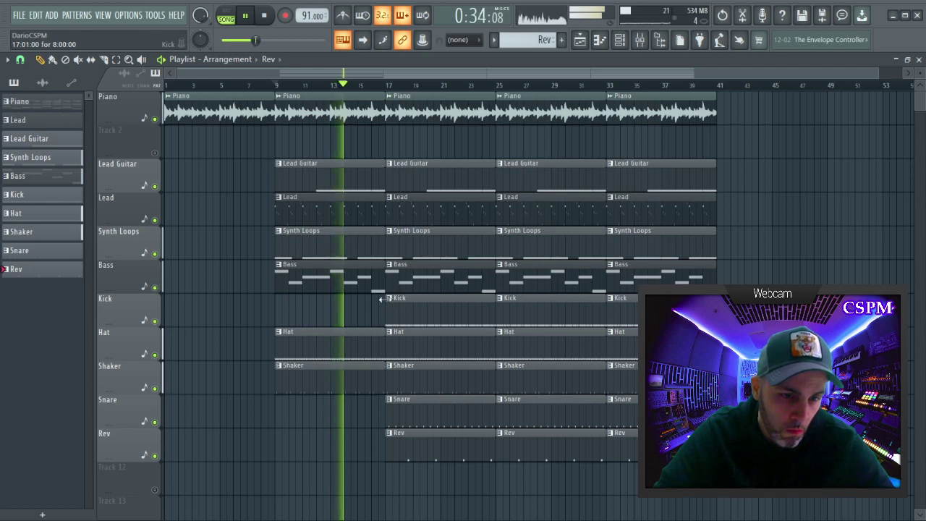
Lower the Hat insert's fader slightly in the mixer and return to the playlist.
left_click(639, 40)
left_click_drag(290, 325, 290, 334)
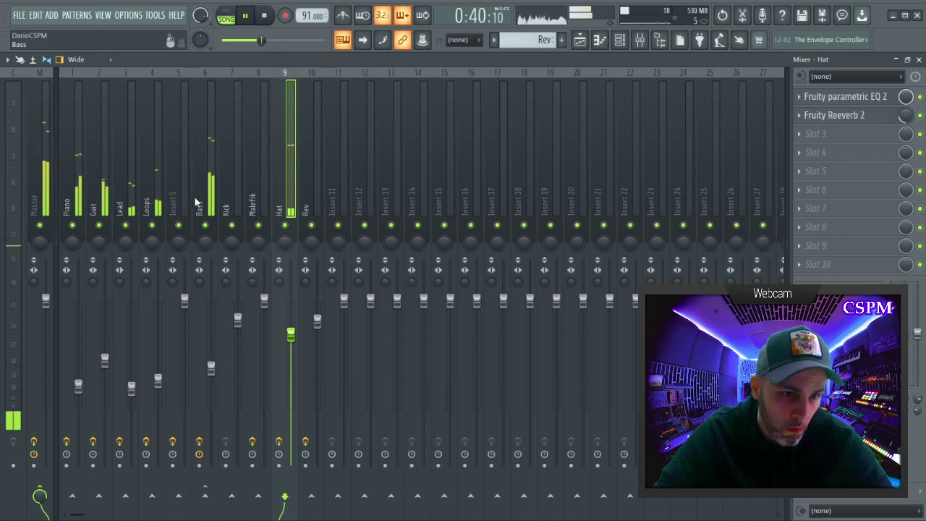
left_click(640, 41)
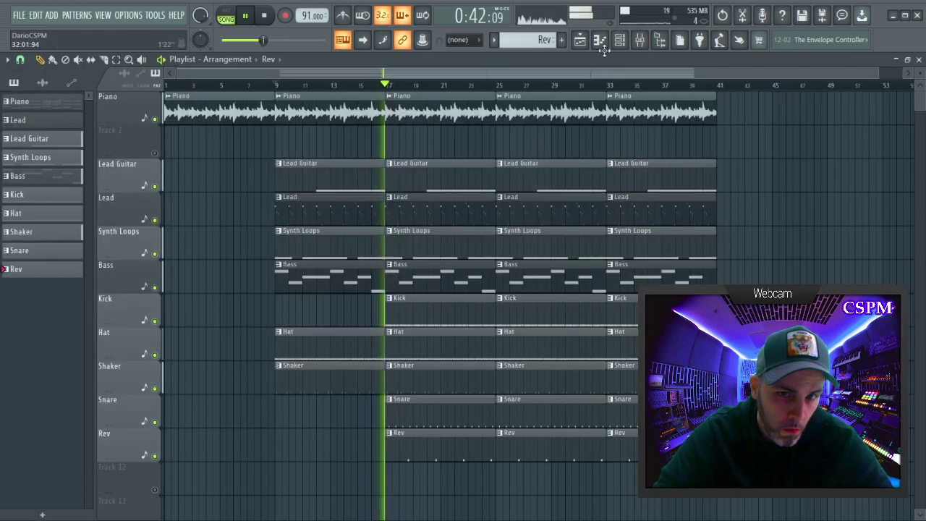
Route the Shaker channel to mixer insert 11 and name the insert Shaker.
left_click(620, 39)
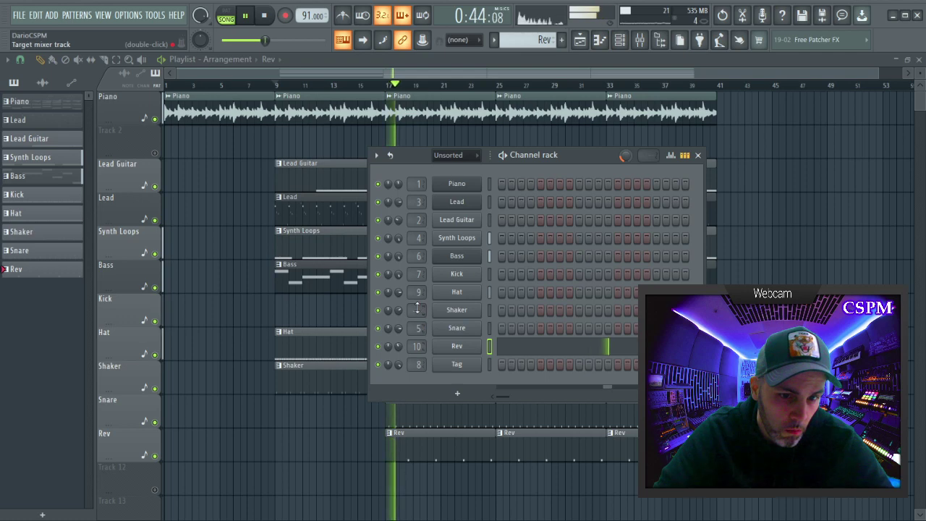
double_click(417, 310)
left_click_drag(417, 311, 417, 272)
key("F2")
type("Shaker")
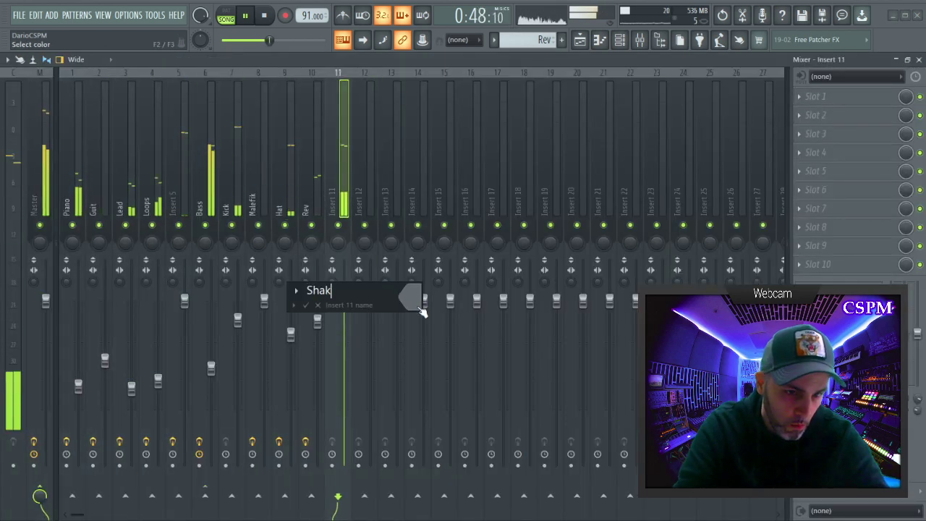
key("Return")
Name mixer insert 5 Snare and set its Fruity Reeverb 2 mix level to about 61%.
left_click(177, 196)
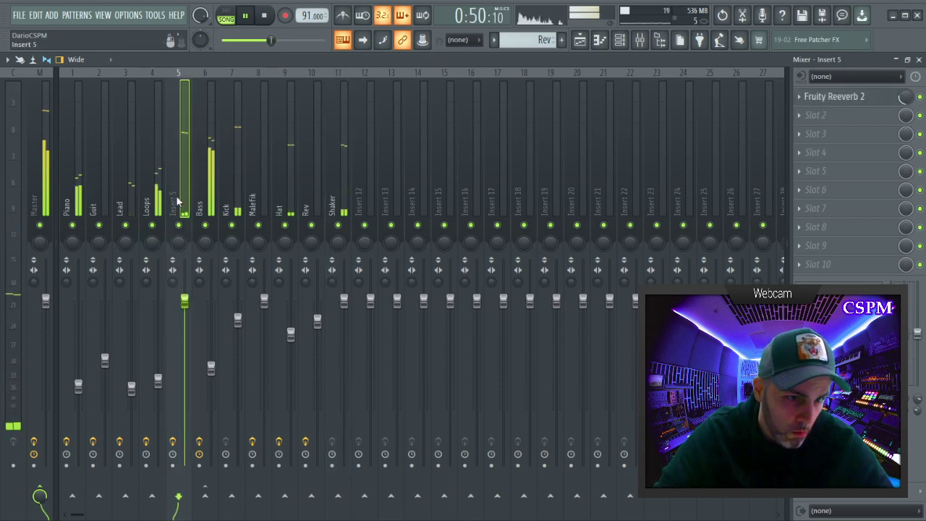
key("F2")
type("Snare")
key("Return")
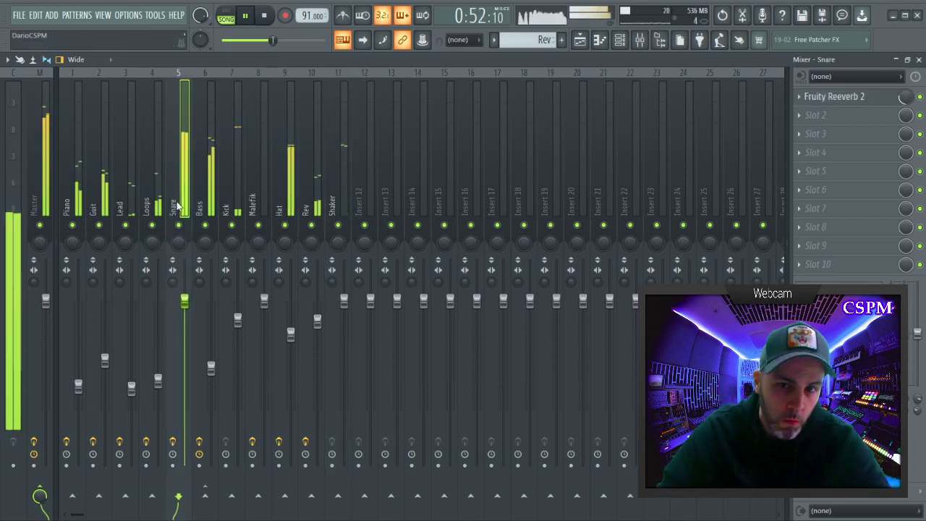
left_click_drag(913, 102, 913, 73)
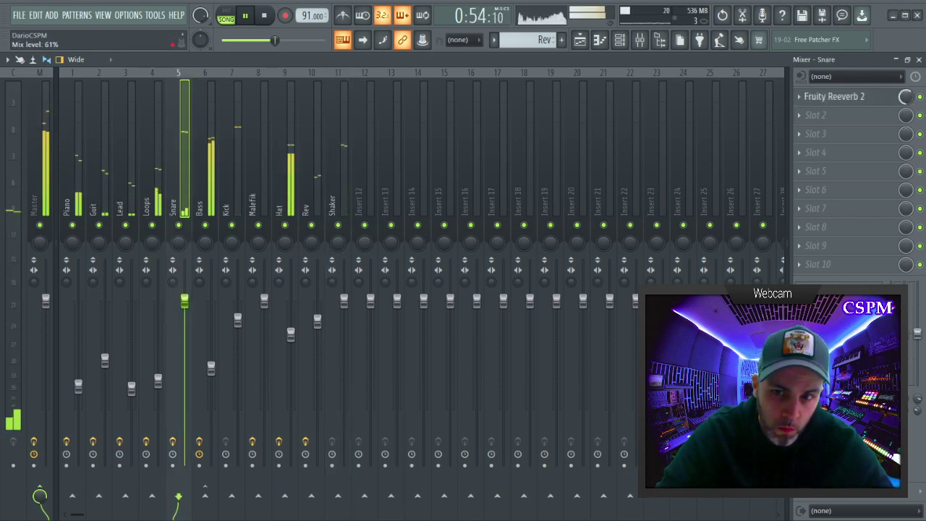
Add Fruity parametric EQ 2 to the Snare insert's second effect slot and load the Work preset.
left_click(828, 123)
left_click(832, 130)
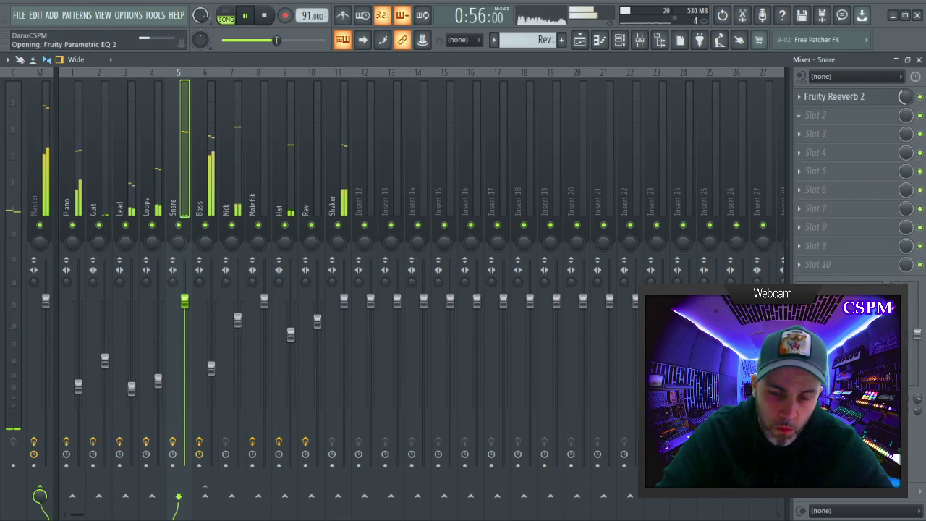
right_click(405, 133)
left_click(418, 164)
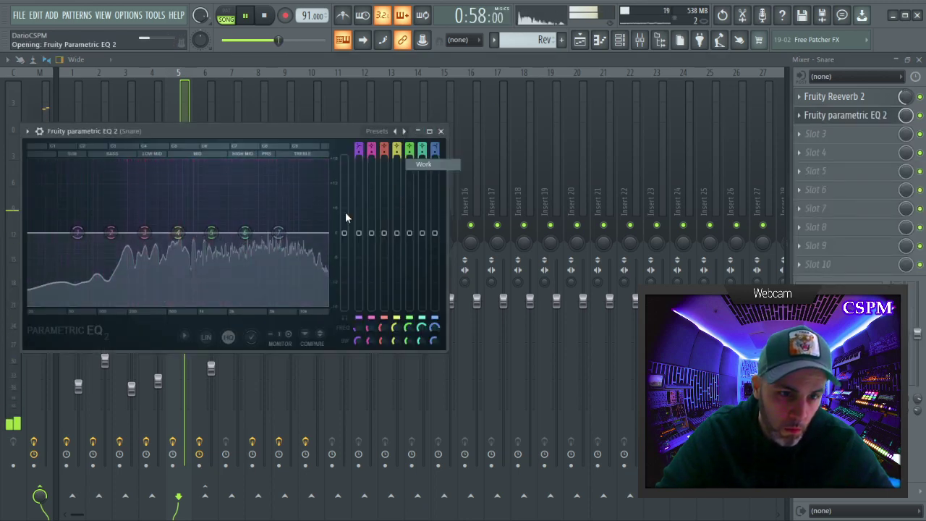
Raise the Snare EQ's low-cut frequency, boost band 2 about 1.8 dB near 9340 Hz, and close the EQ.
left_click_drag(317, 232, 327, 232)
left_click_drag(62, 232, 298, 225)
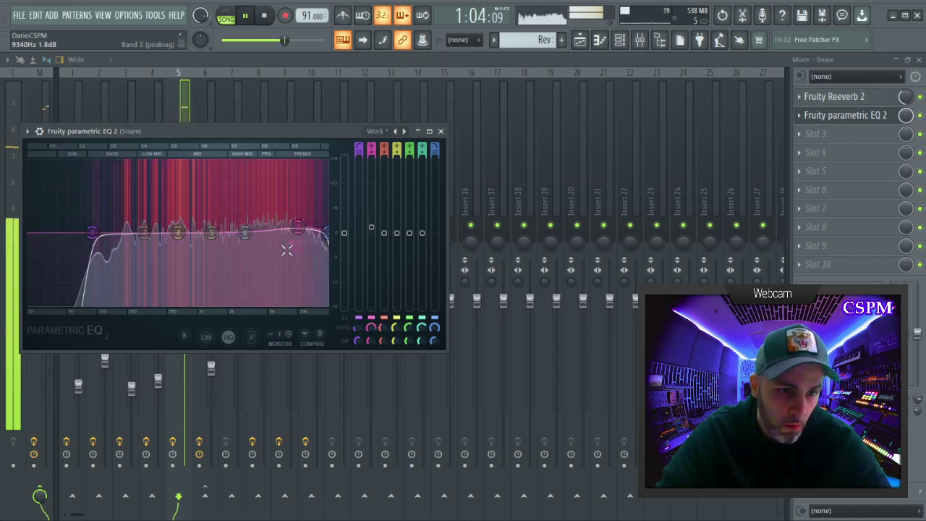
key("Escape")
Lower the Snare fader to about 92% (-2.0 dB) and raise the Kick fader slightly to balance them.
left_click_drag(185, 302, 187, 319)
left_click(227, 213)
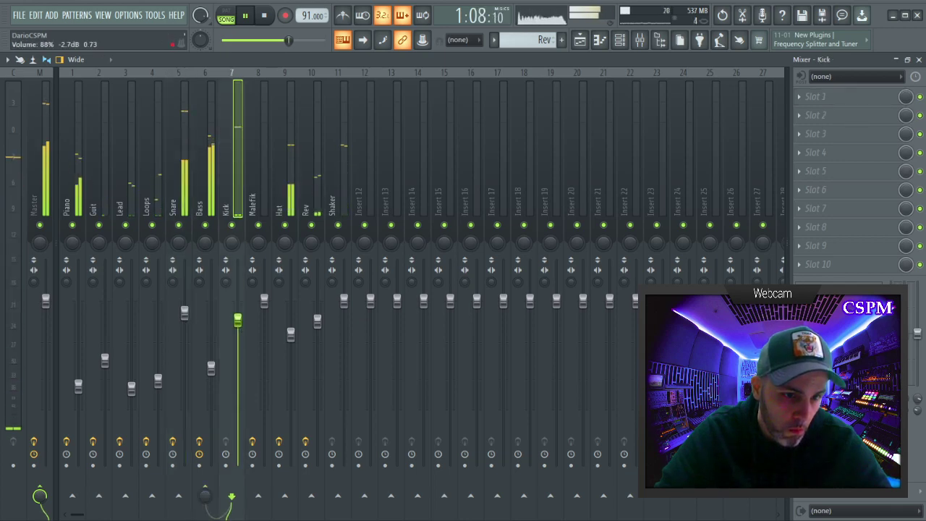
left_click(182, 191)
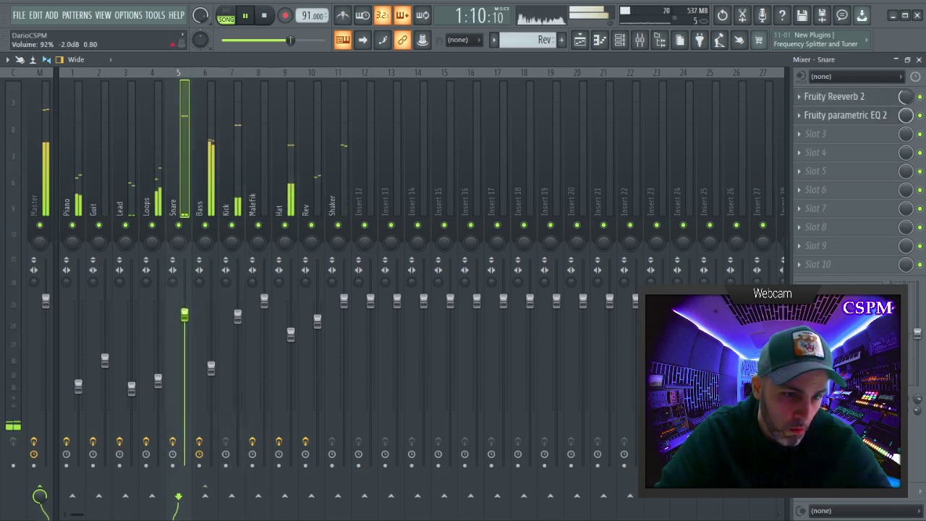
Hide the mixer, reposition the channel rack and close the playlist window.
key("F9")
left_click_drag(573, 164, 623, 159)
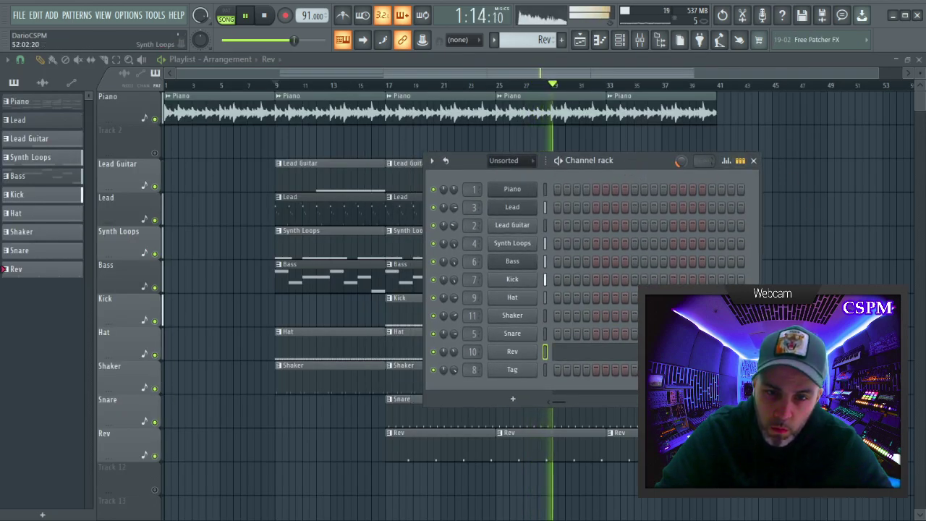
left_click_drag(630, 166, 639, 167)
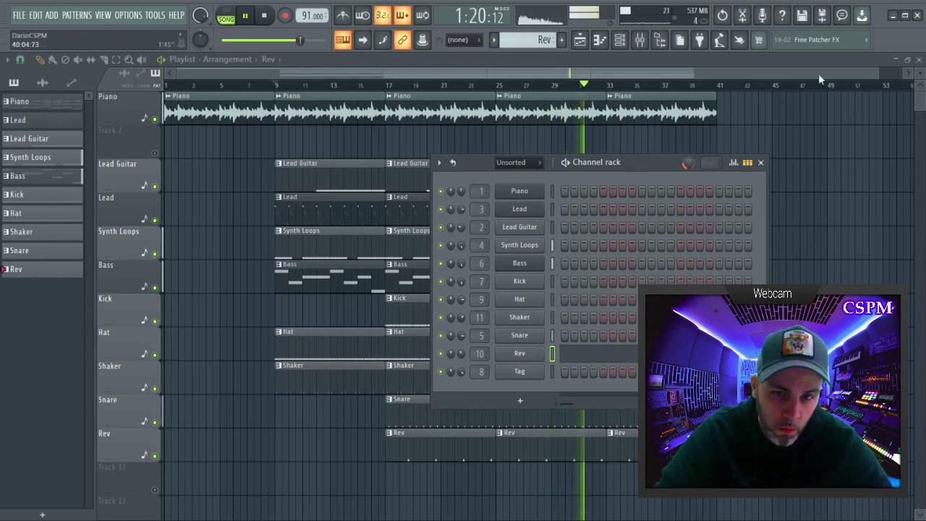
left_click(920, 61)
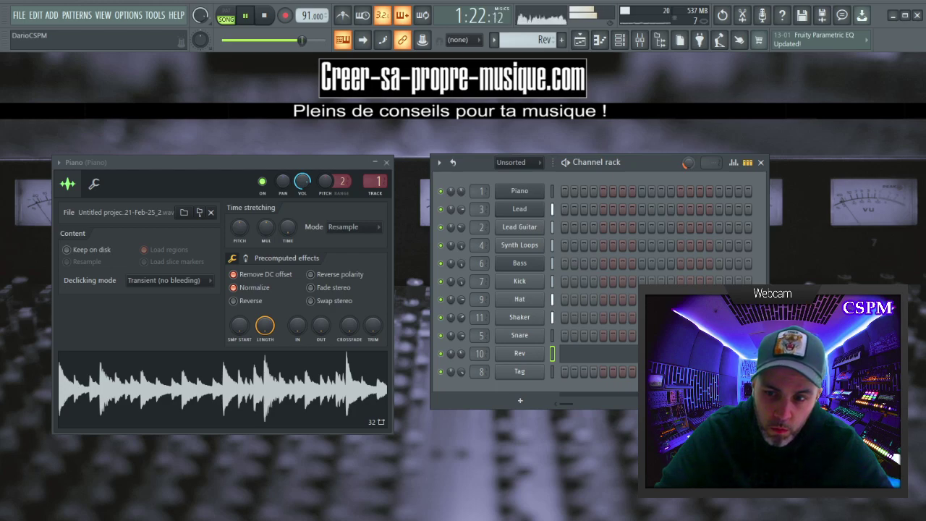